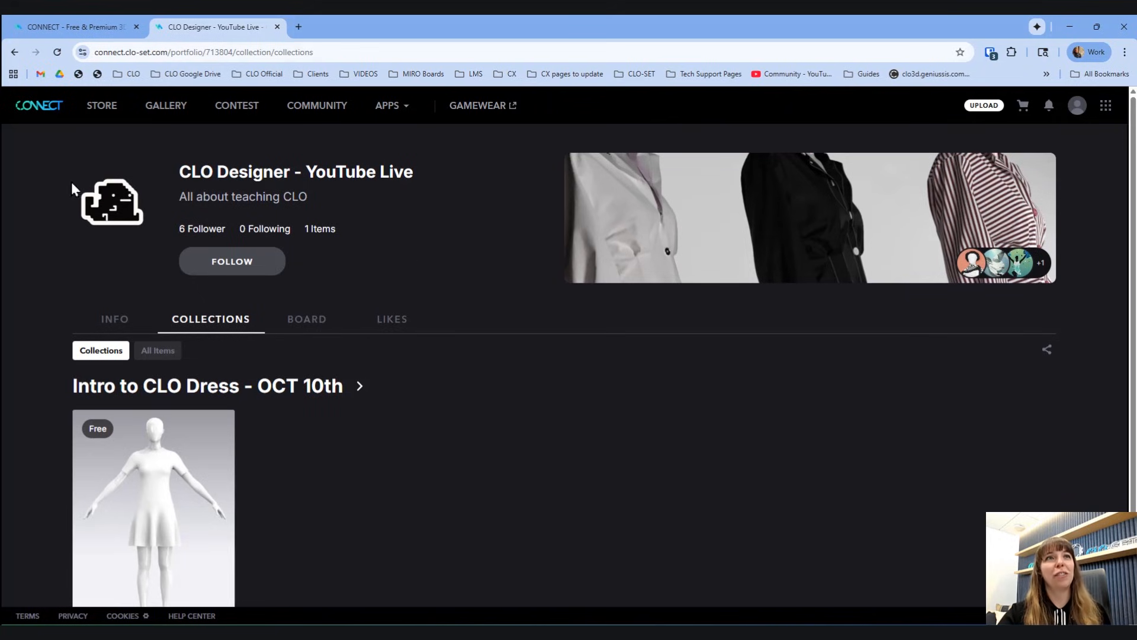
- Open the free item Intro to CLO - Dress Build - OCT 10th 2025 from the Intro to CLO Dress collection
scroll(428, 470, "down", 1)
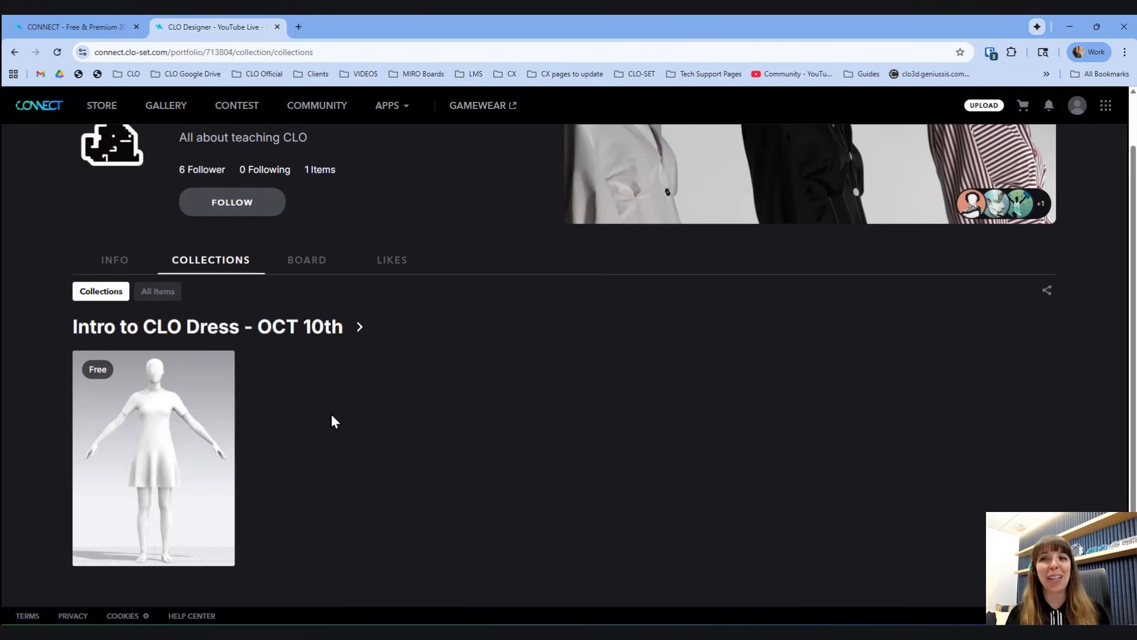
mouse_move(162, 426)
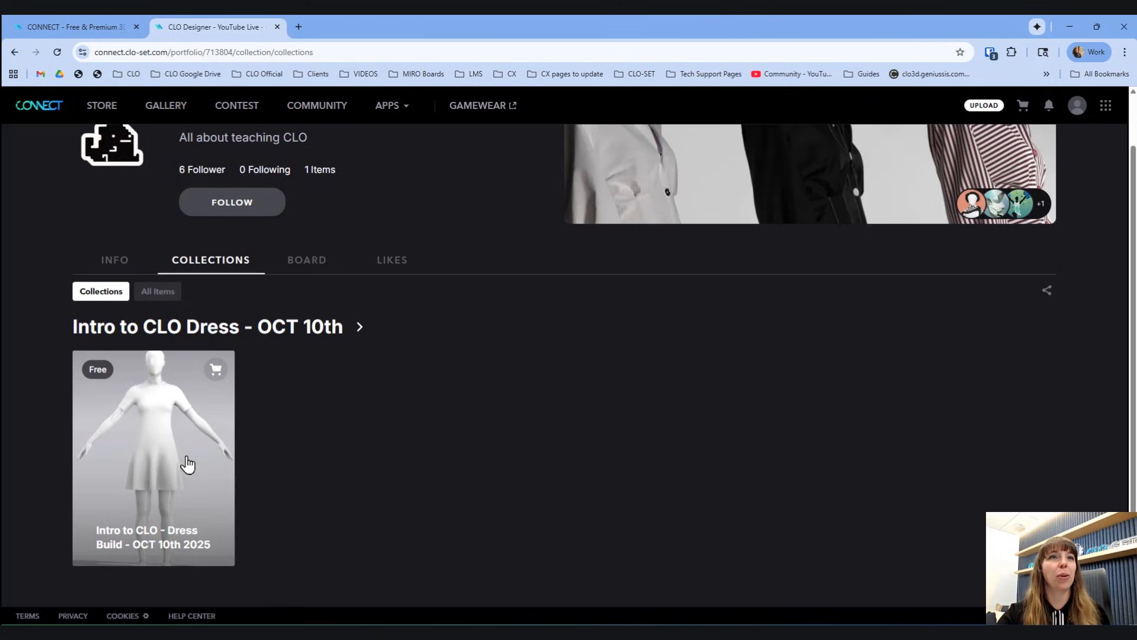
left_click(217, 372)
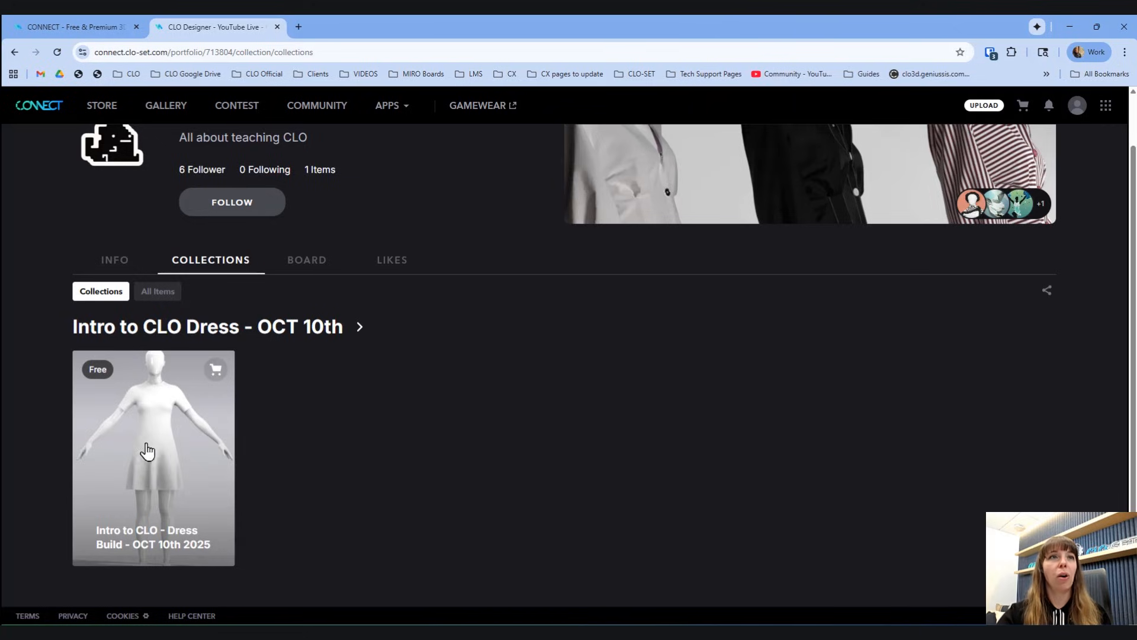
left_click(178, 436)
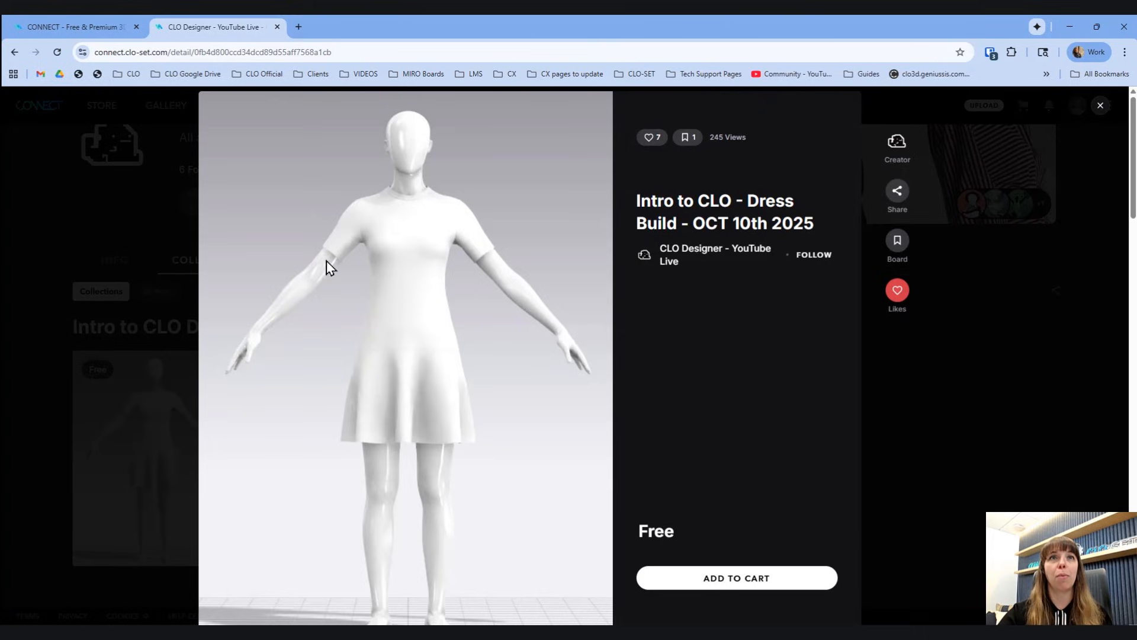
- Examine the dress item's preview images, design sources, available formats and attached files
scroll(486, 303, "down", 8)
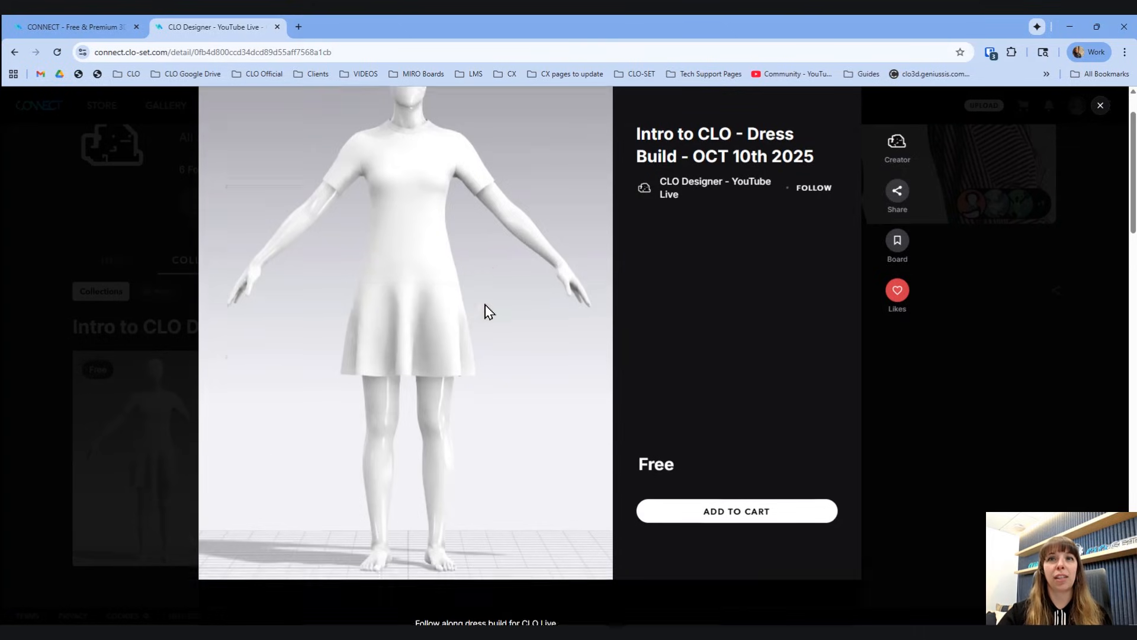
scroll(552, 289, "down", 10)
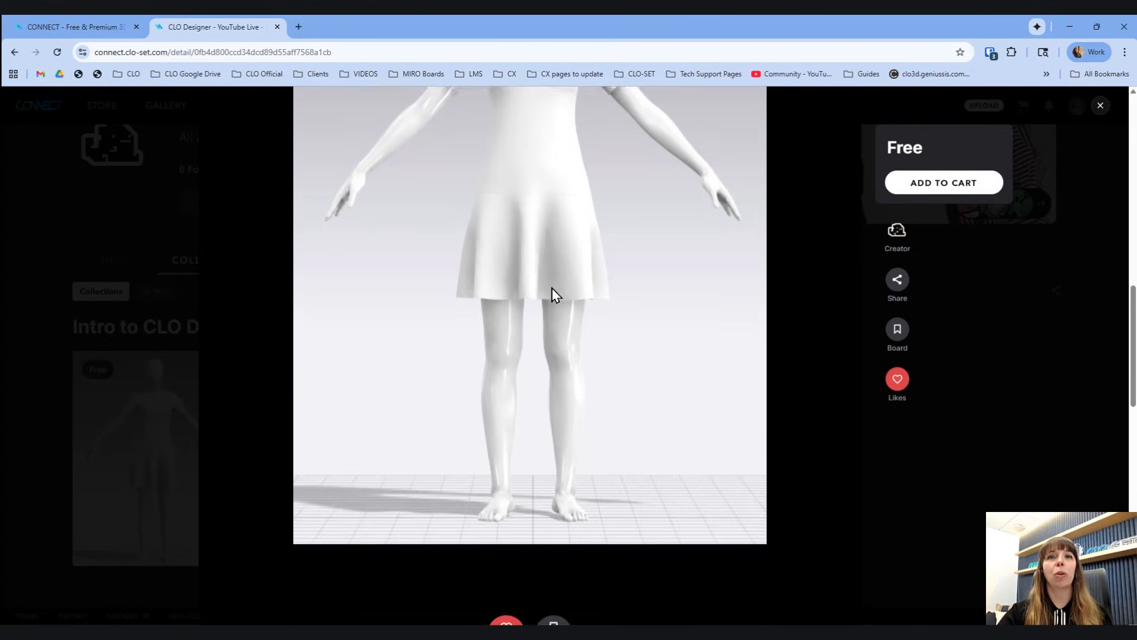
scroll(559, 290, "down", 5)
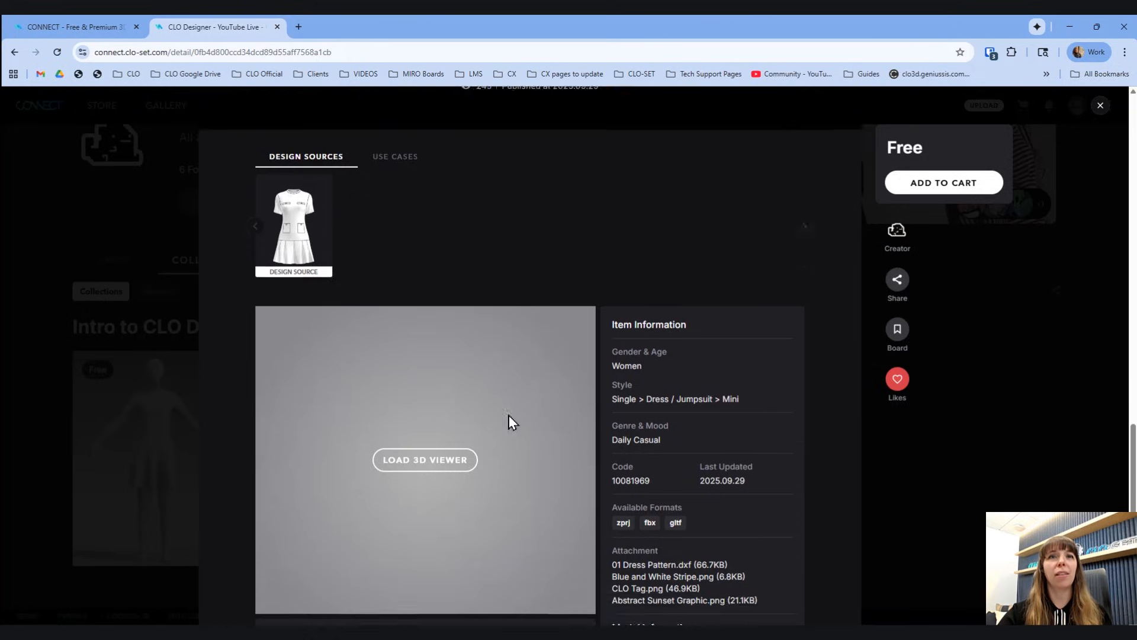
scroll(284, 224, "up", 1)
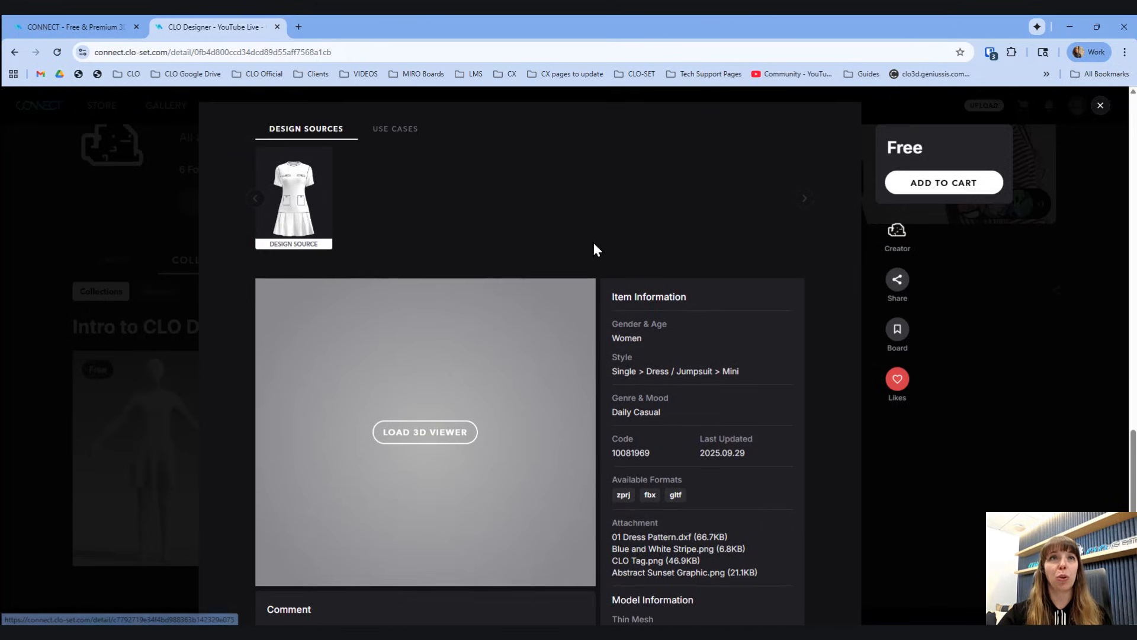
scroll(581, 234, "down", 1)
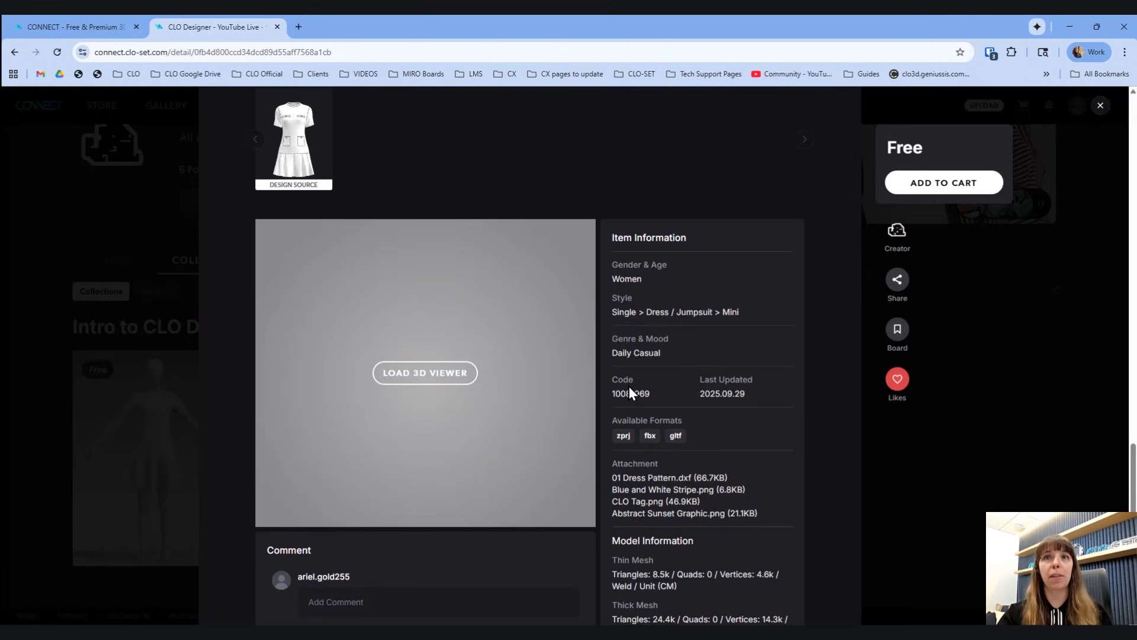
scroll(629, 386, "down", 2)
left_click(680, 382)
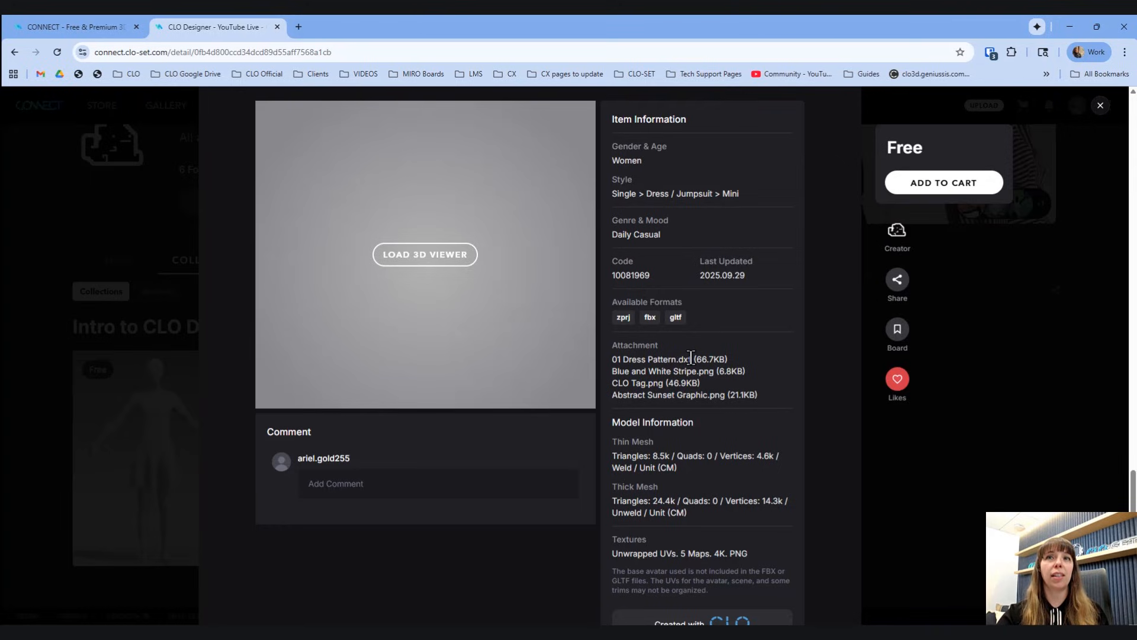
left_click(690, 357)
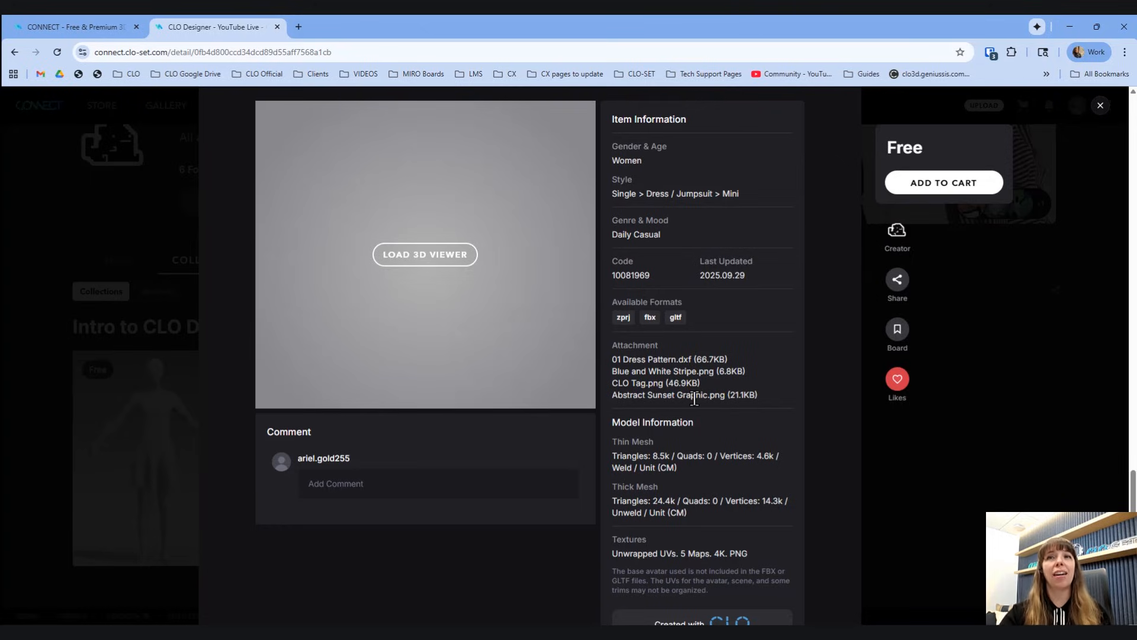
- Add the free dress build item to the cart and close its detail page
left_click(929, 182)
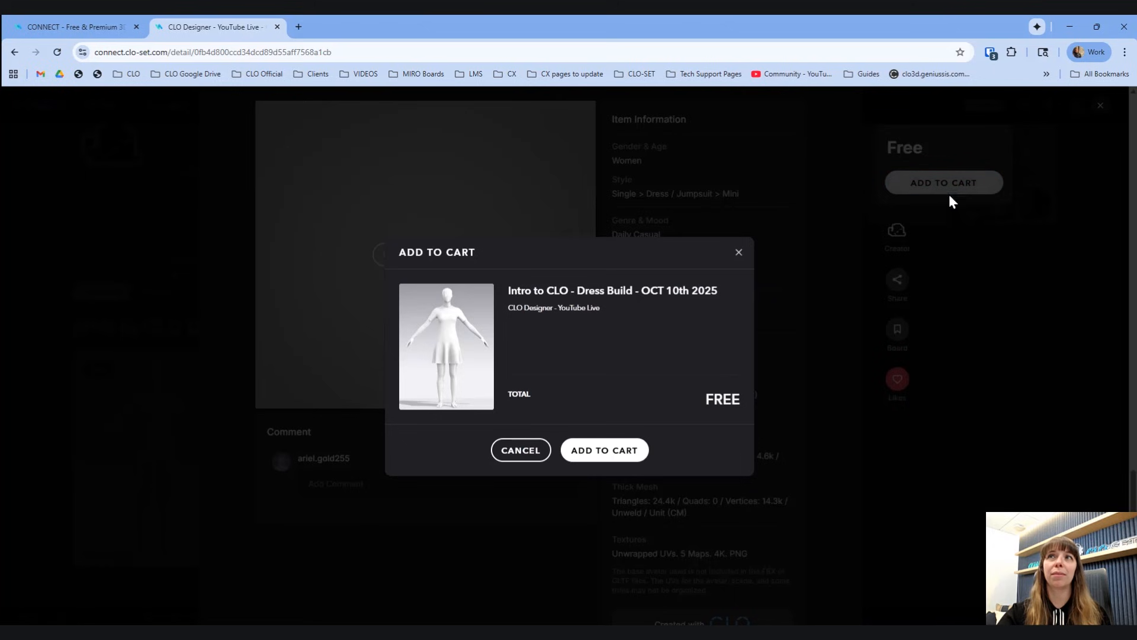
left_click(605, 451)
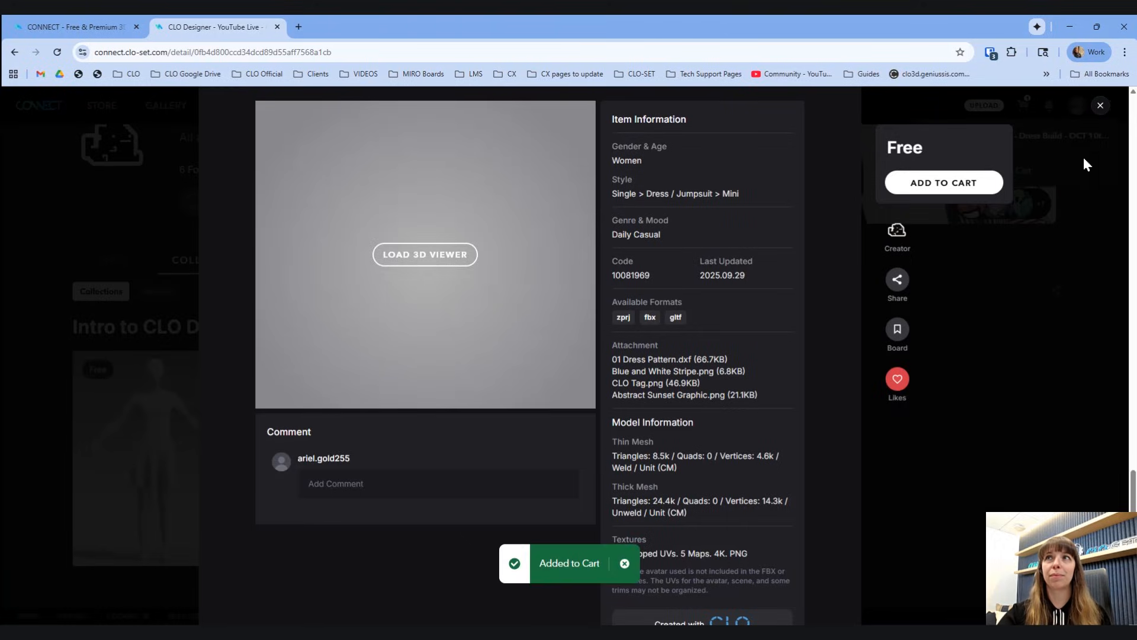
left_click(1102, 108)
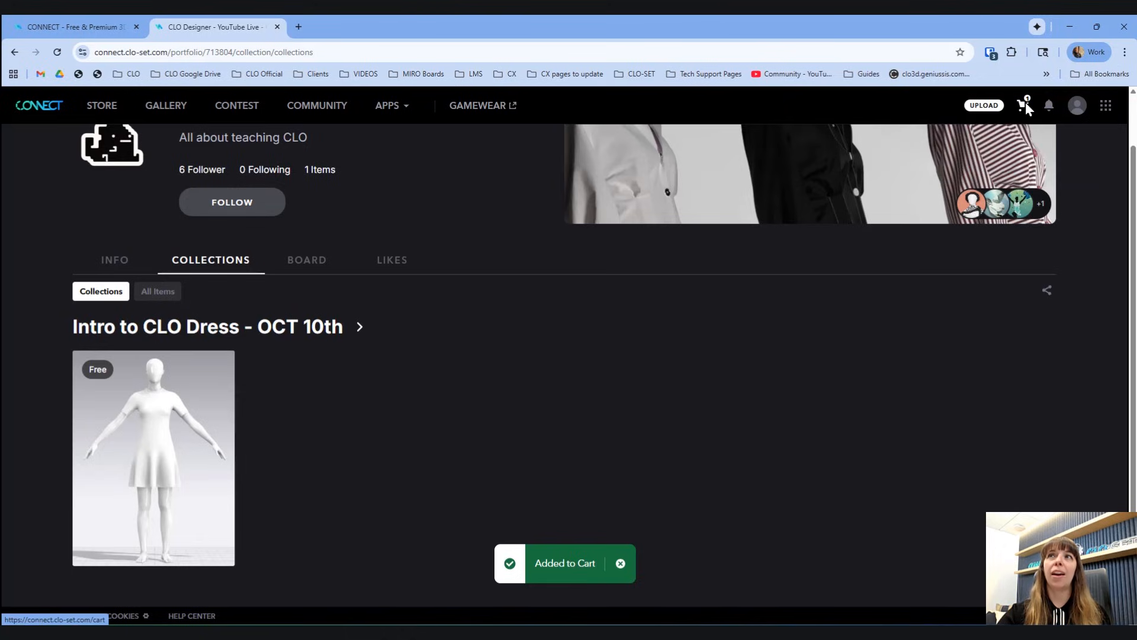
- Go to the cart, accept the CONNECT Terms of Service and place the order for the dress build
key("ctrl")
key("ctrl")
key("ctrl")
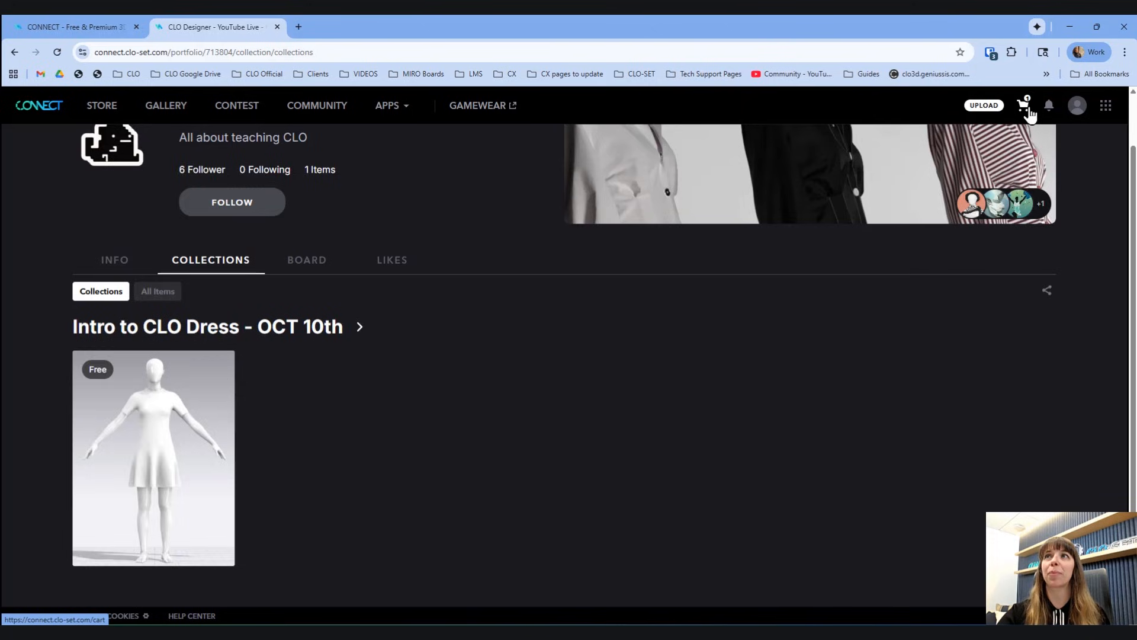
left_click(1030, 114)
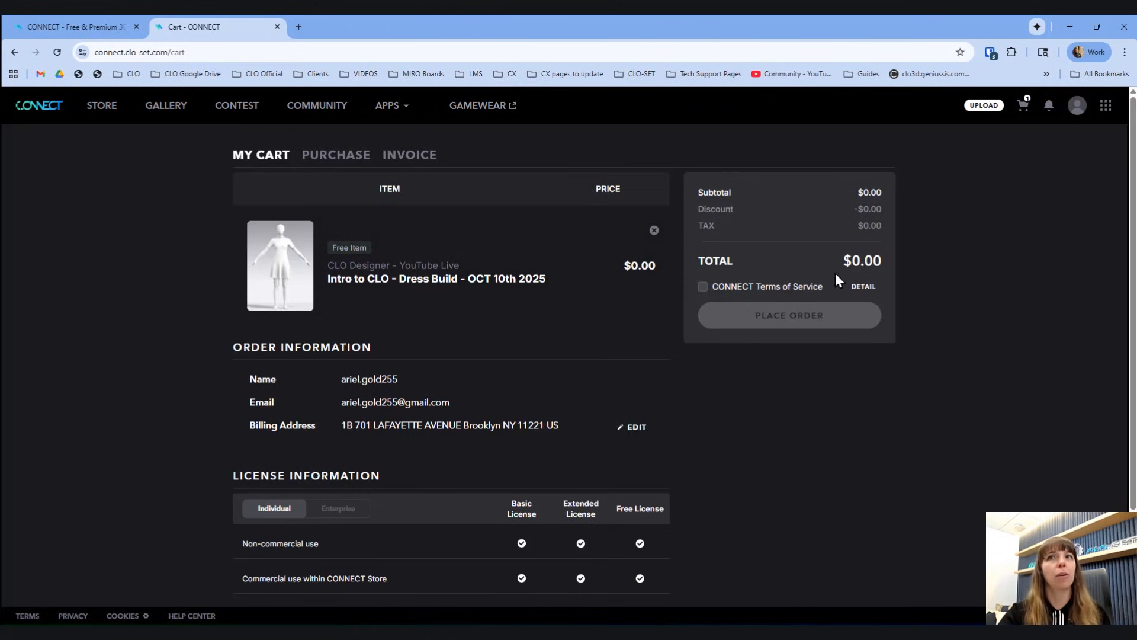
left_click(769, 288)
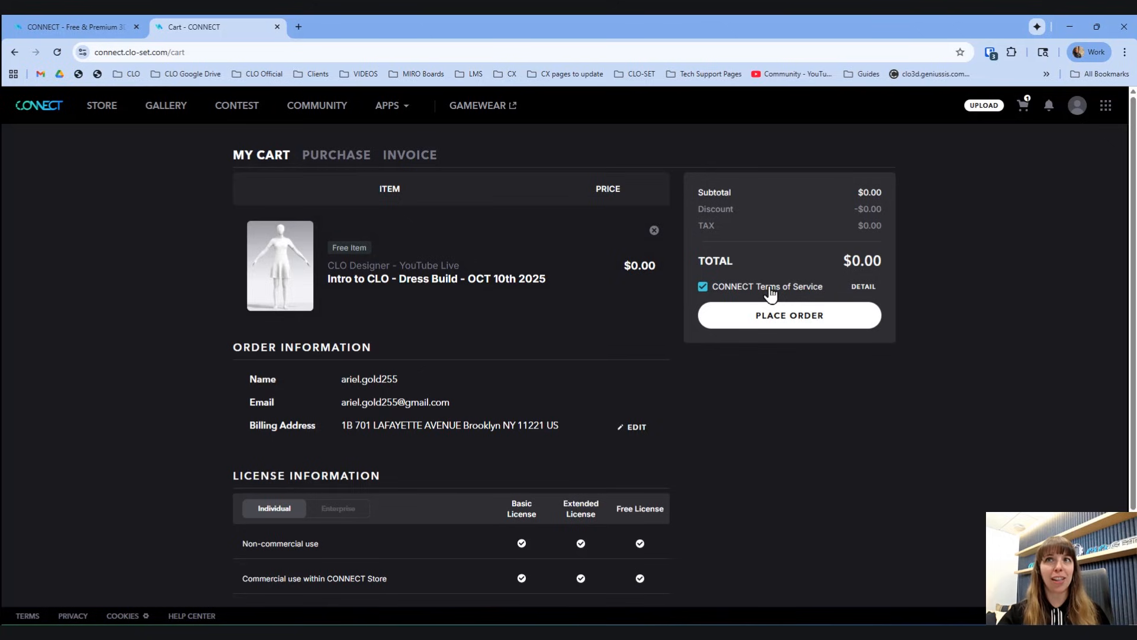
left_click(798, 317)
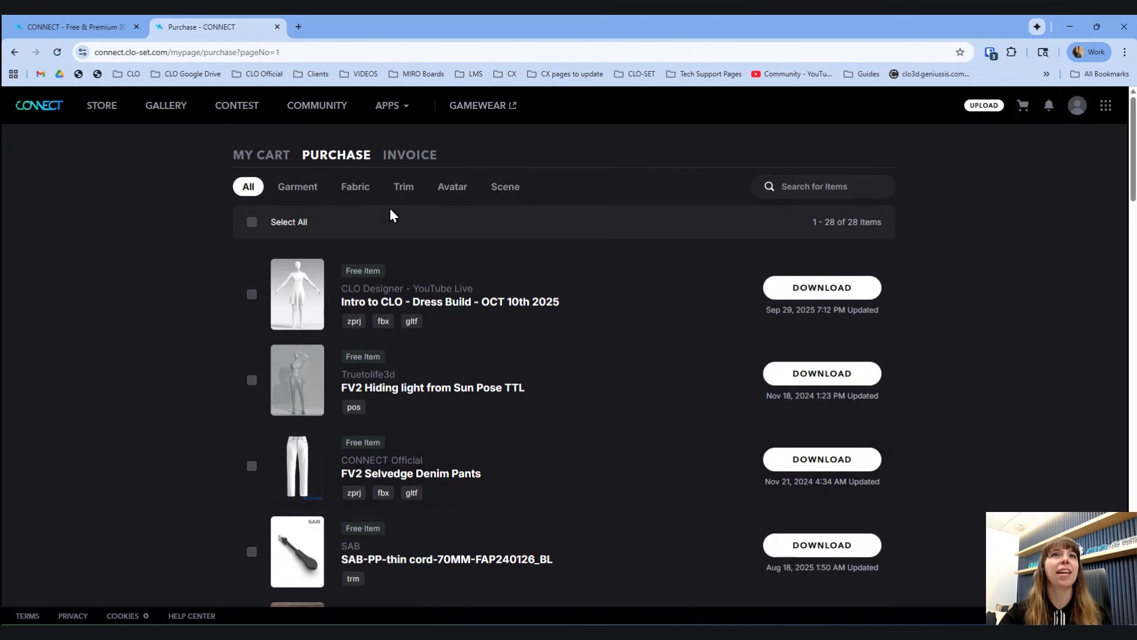
- Download the purchased Intro to CLO - Dress Build item in zprj format
left_click(335, 158)
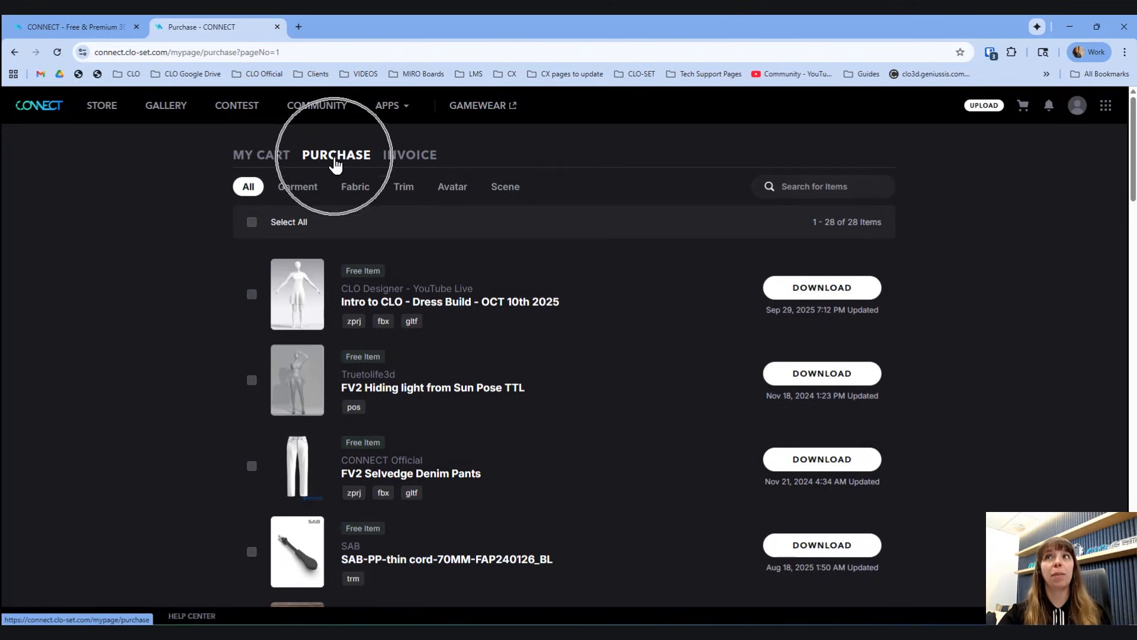
left_click(334, 159)
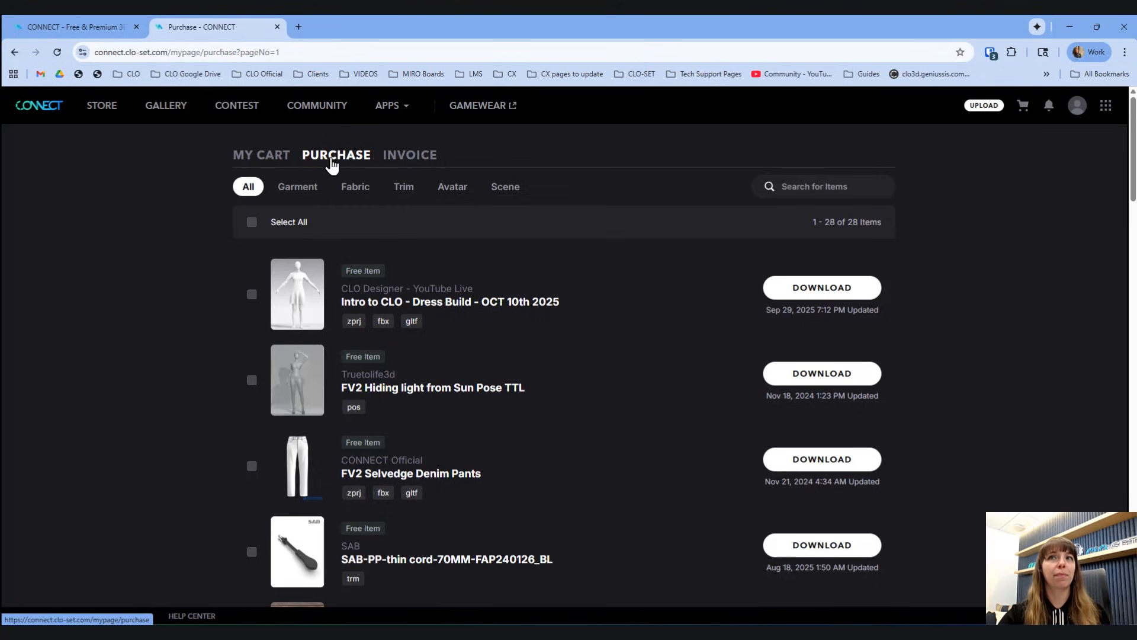
left_click(252, 294)
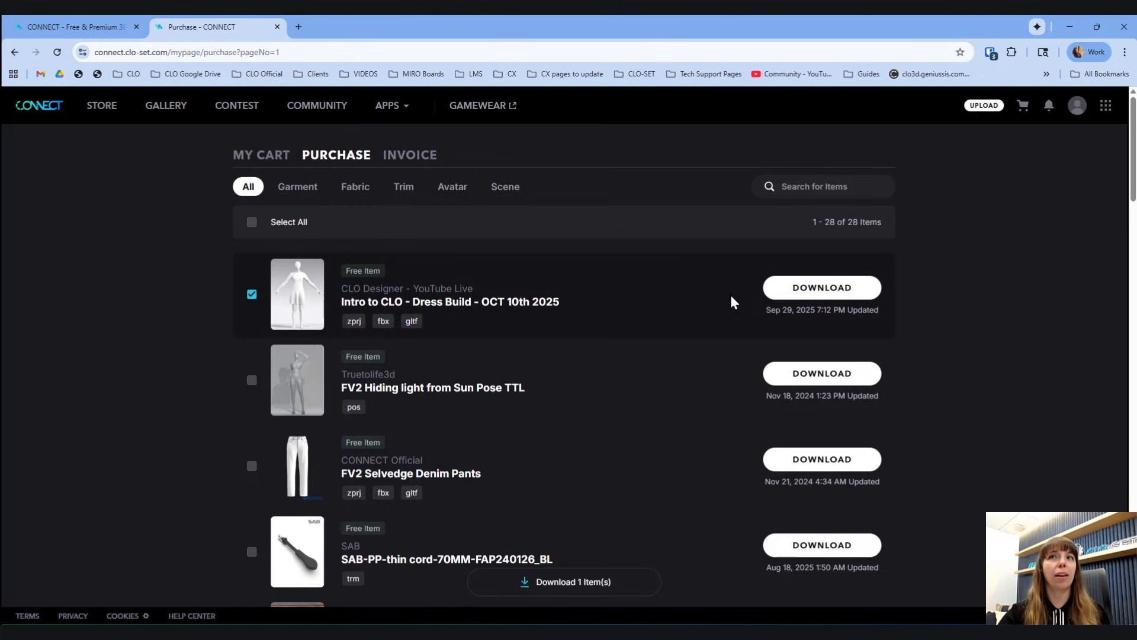
left_click(818, 290)
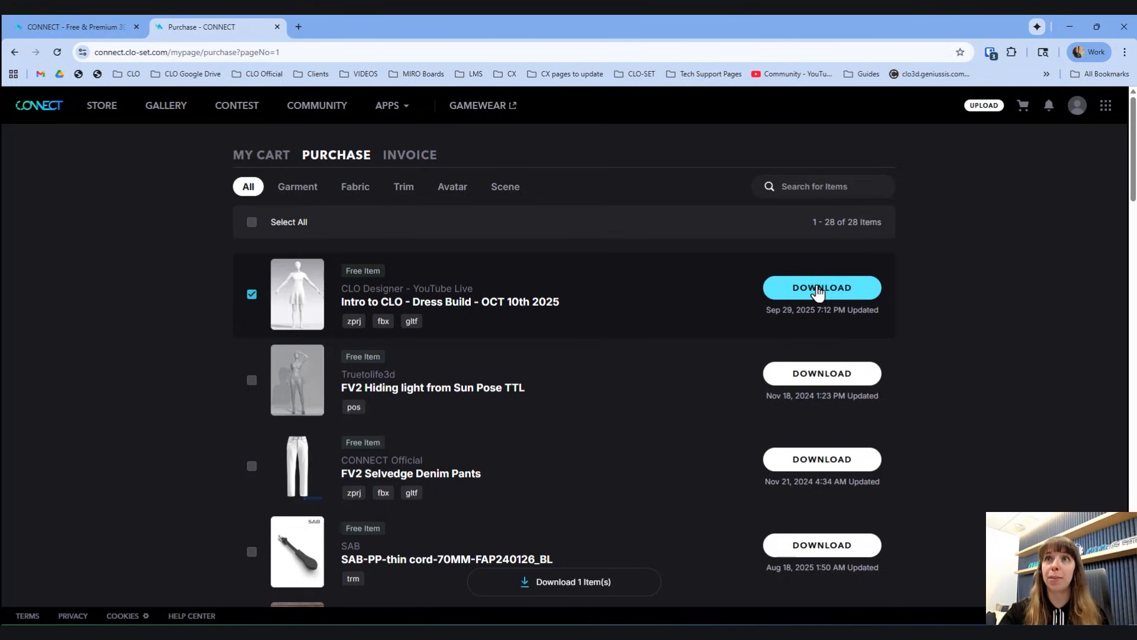
left_click(818, 290)
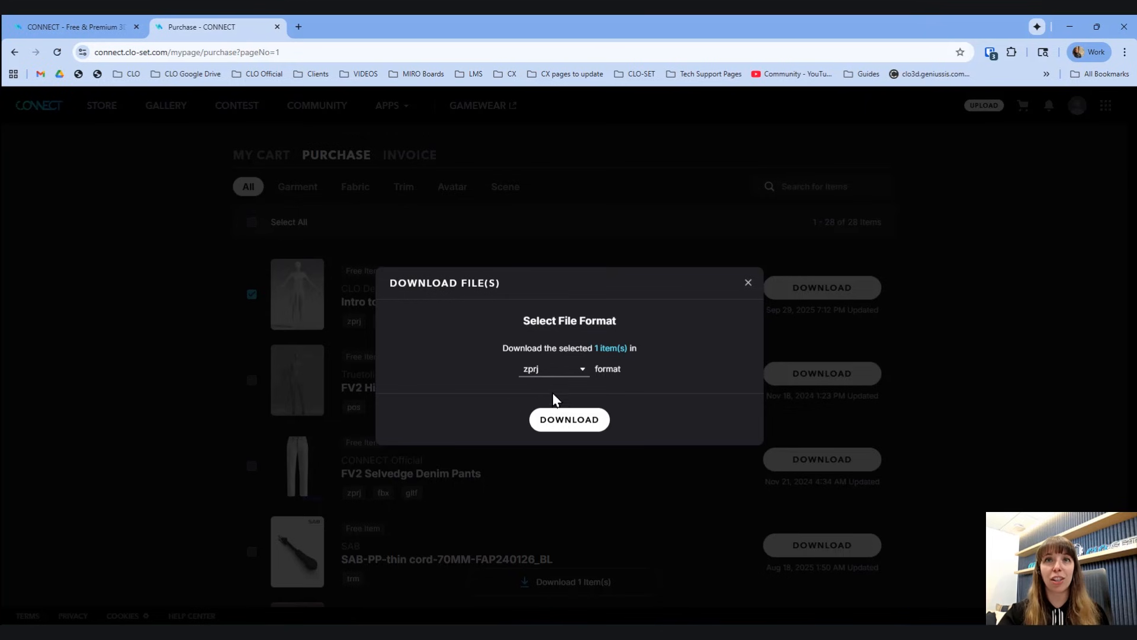
left_click(568, 422)
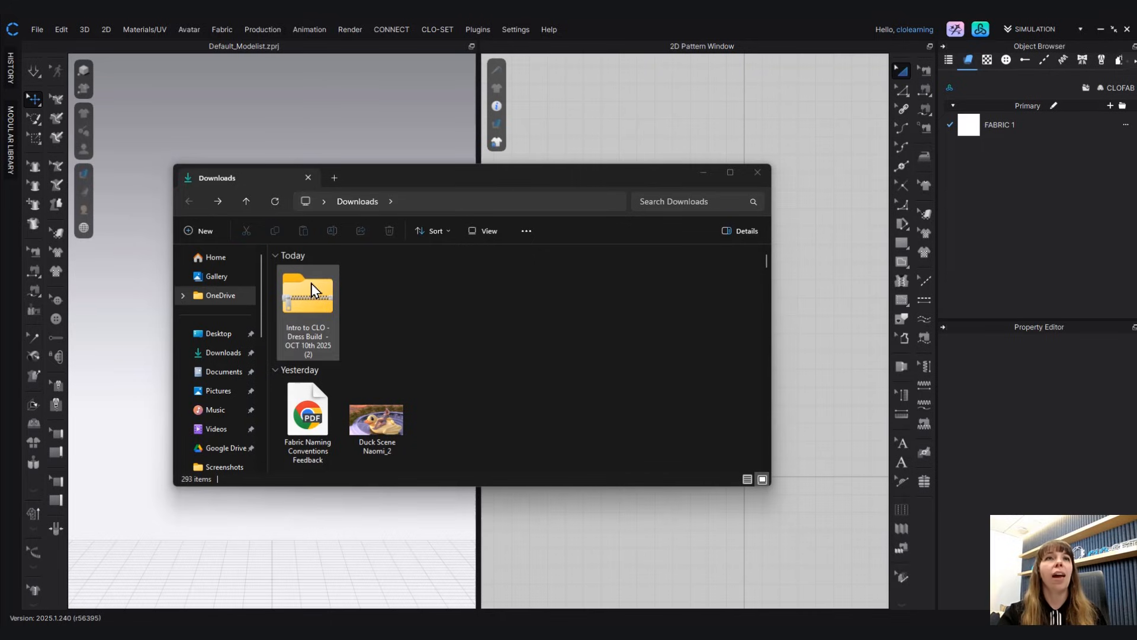
- In the Downloads folder, extract the Dress Build zip to its default destination, check the extracted folder's files and minimize the window
left_click(310, 299)
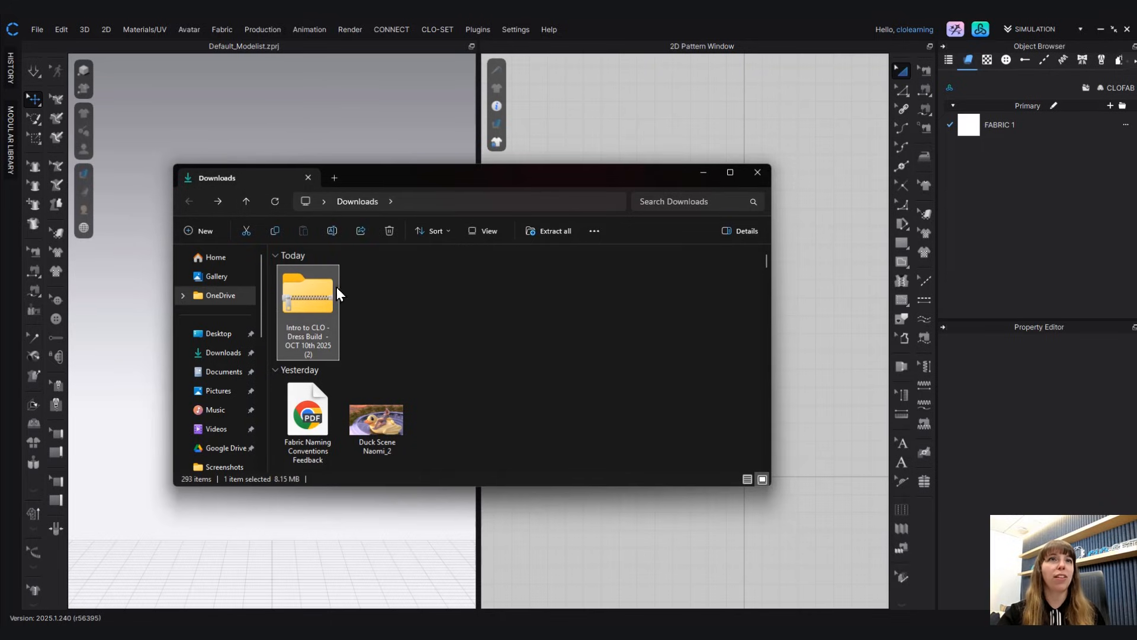
left_click(552, 231)
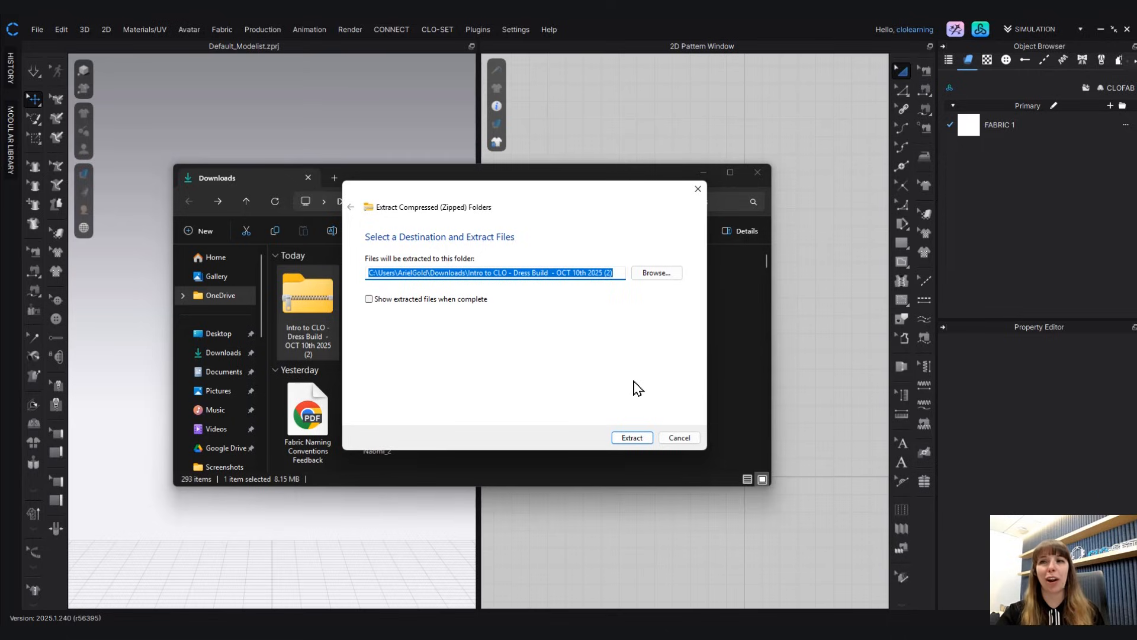
left_click(633, 439)
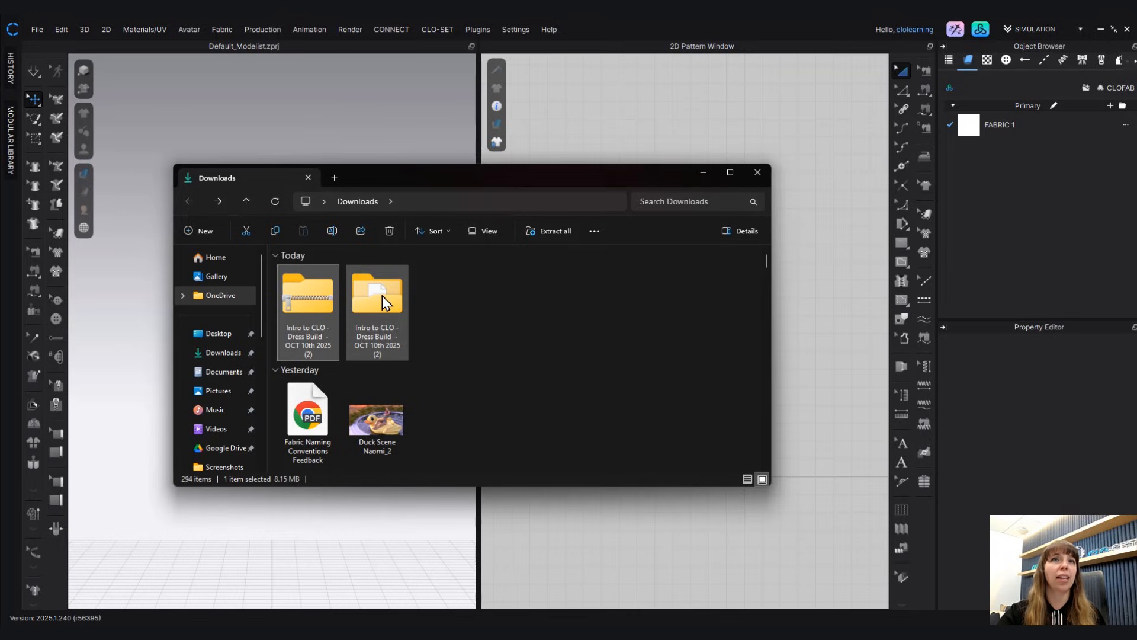
double_click(382, 296)
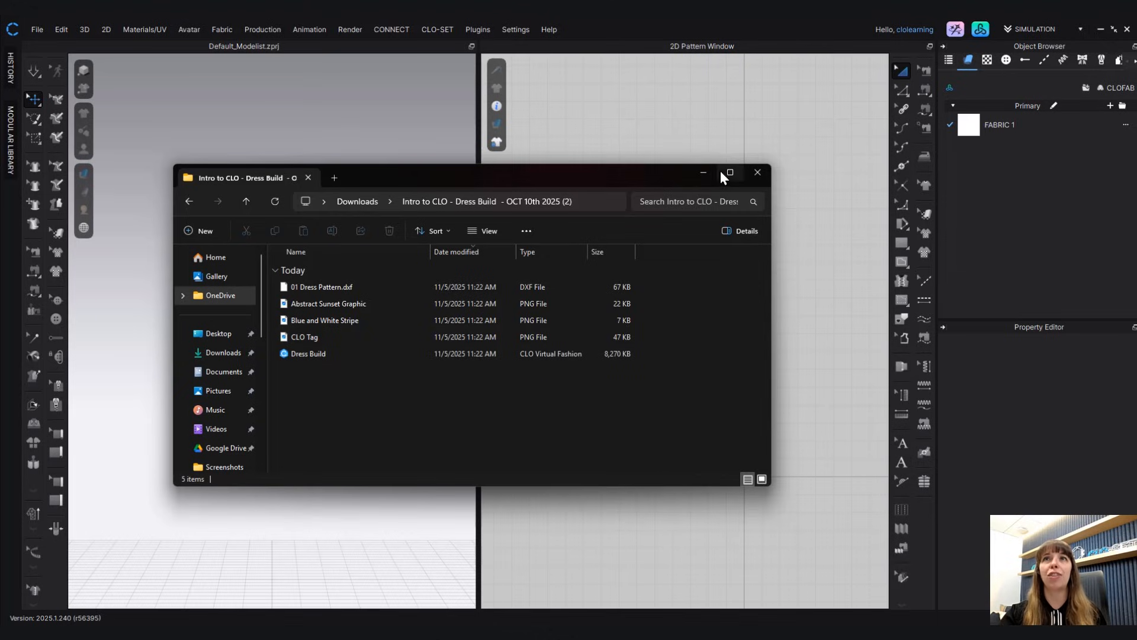
left_click(705, 172)
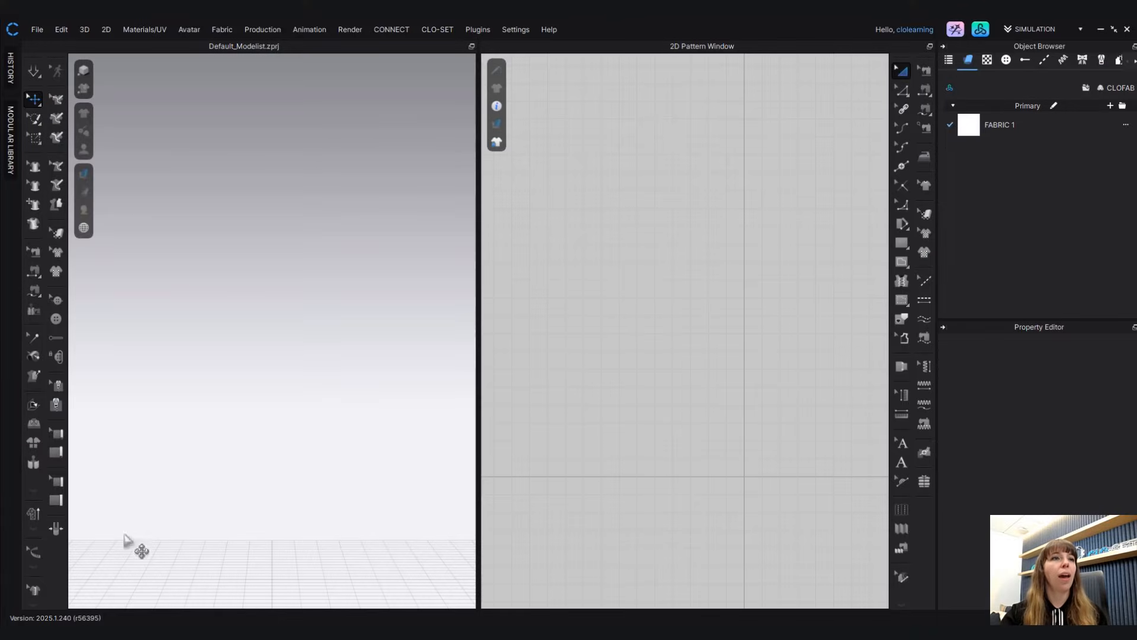
- Look over the CLO workspace's 3D and 2D windows and display the properties of FABRIC 1
left_click(61, 621)
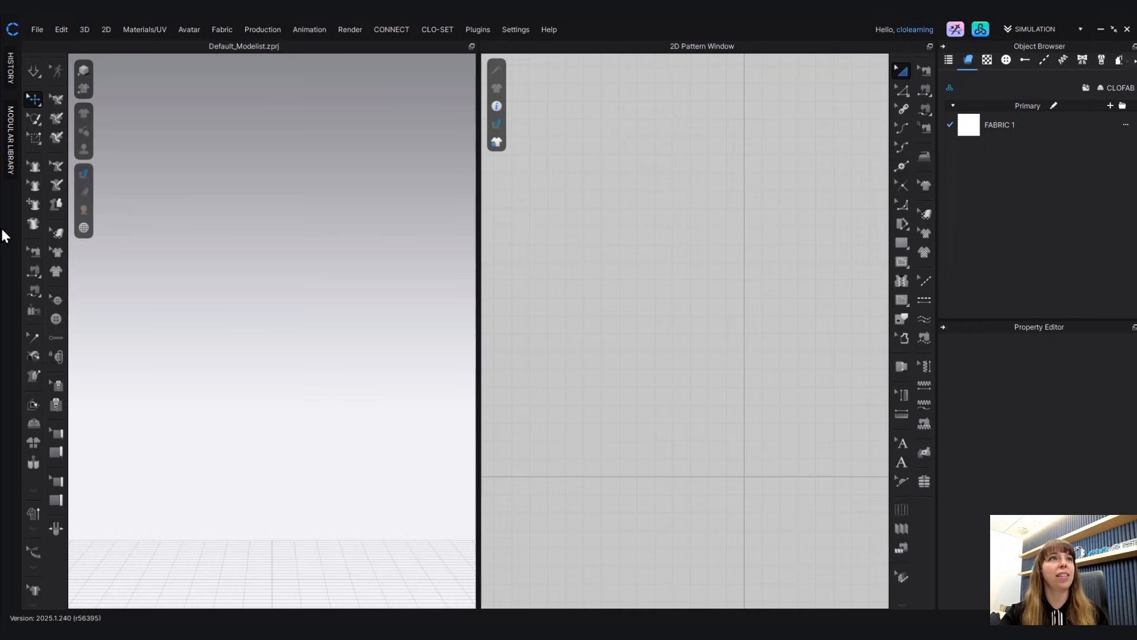
left_click(10, 204)
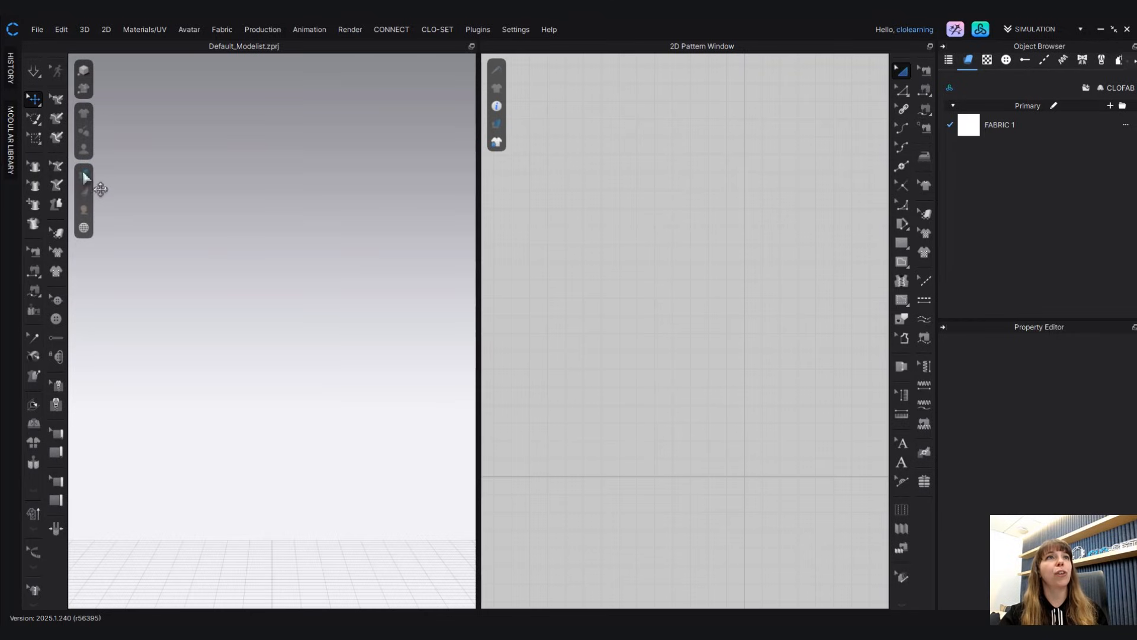
mouse_move(84, 228)
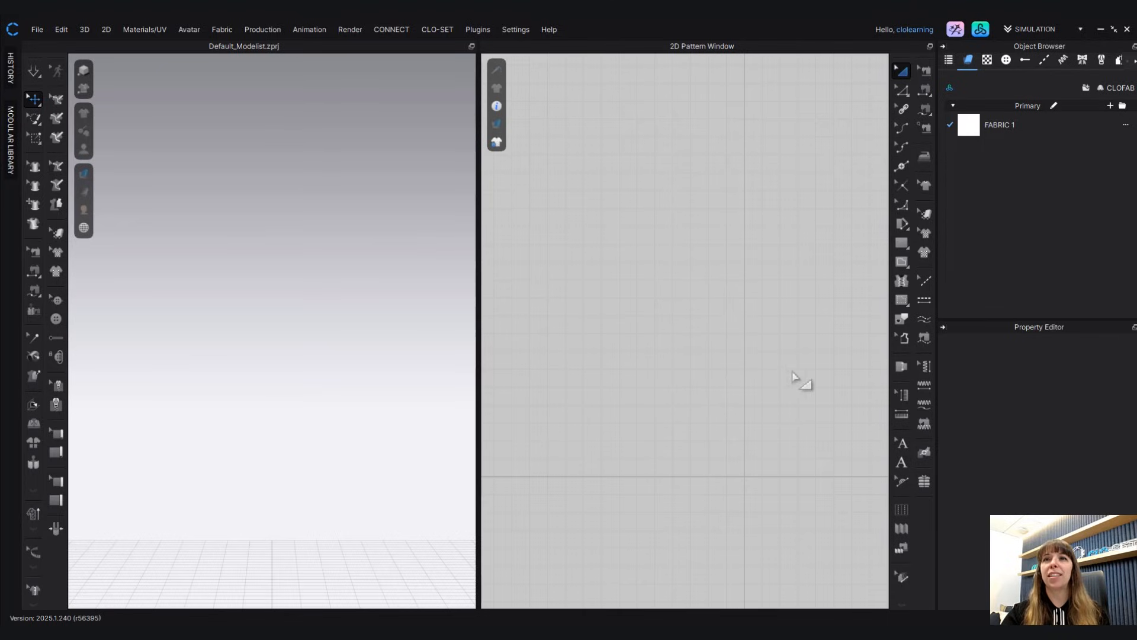
middle_click_drag(800, 378, 764, 374)
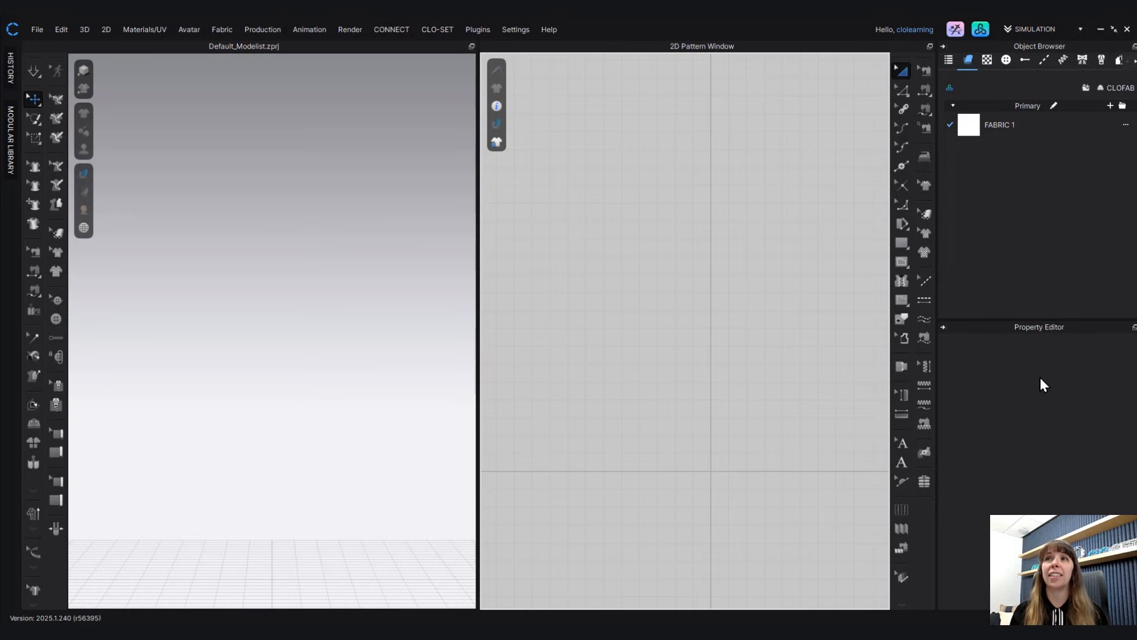
left_click(1037, 127)
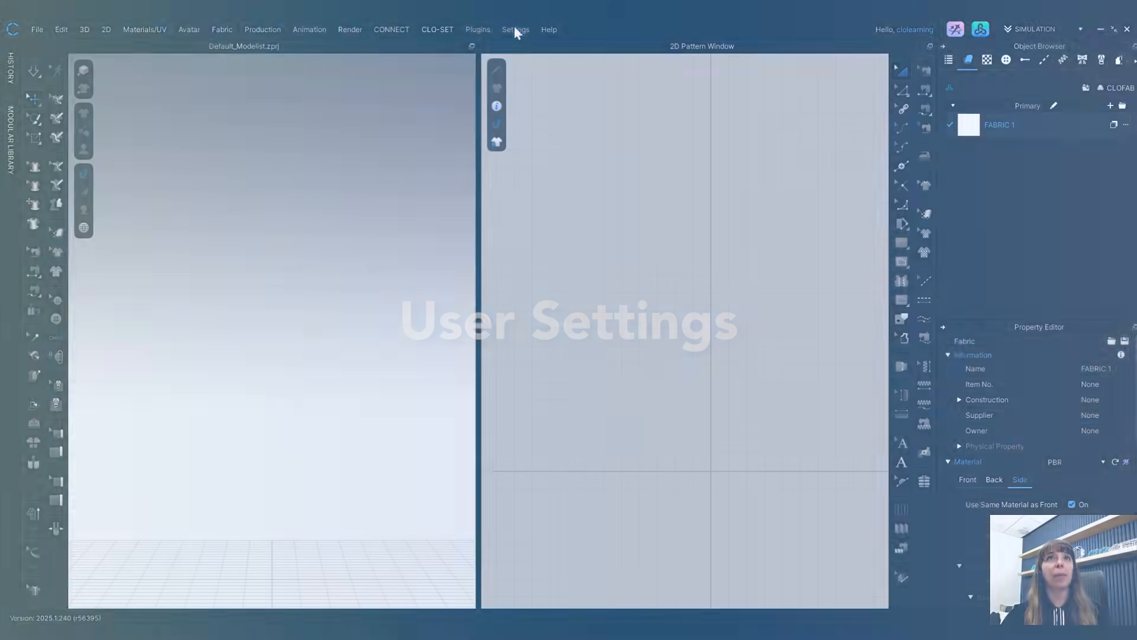
- Open the user settings and choose the Regular Mouse preset for the view controls
left_click(515, 30)
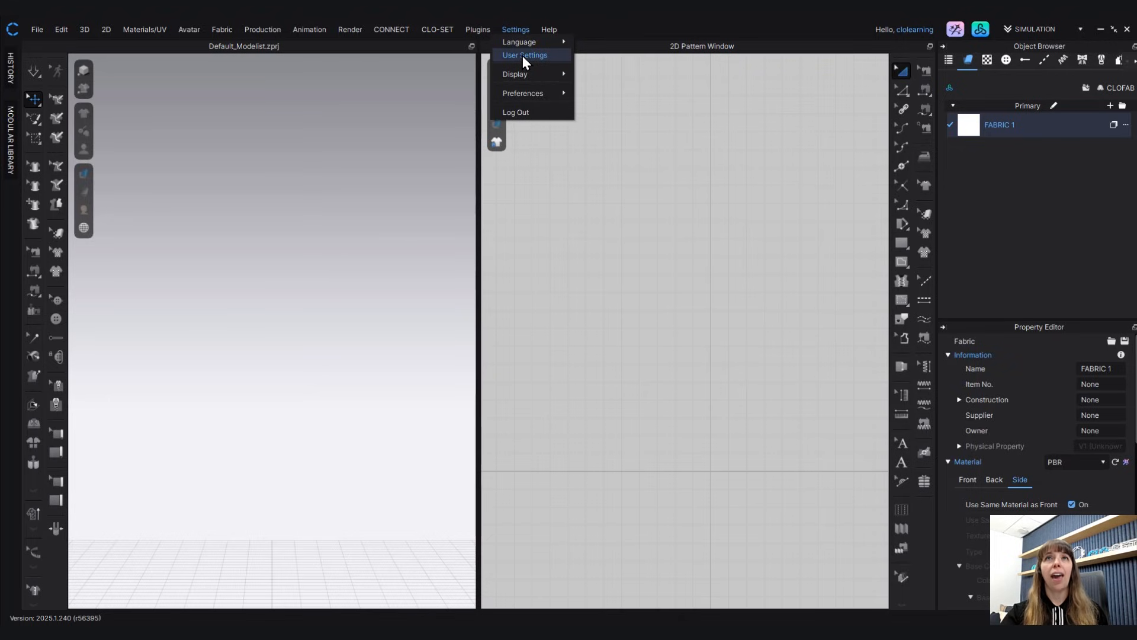
left_click(522, 56)
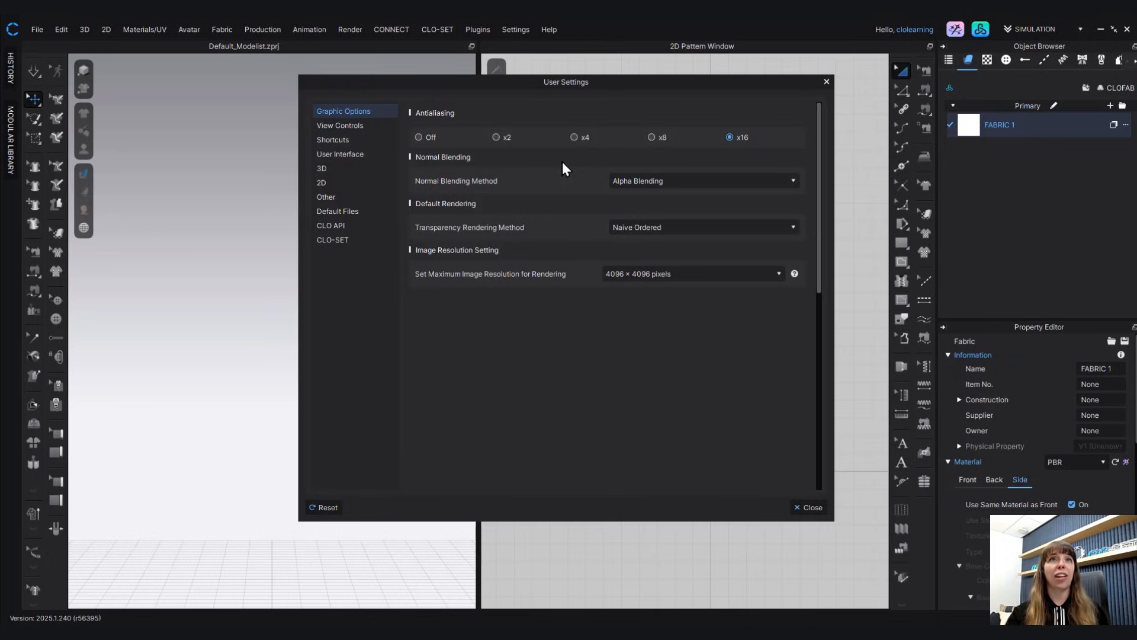
left_click(347, 126)
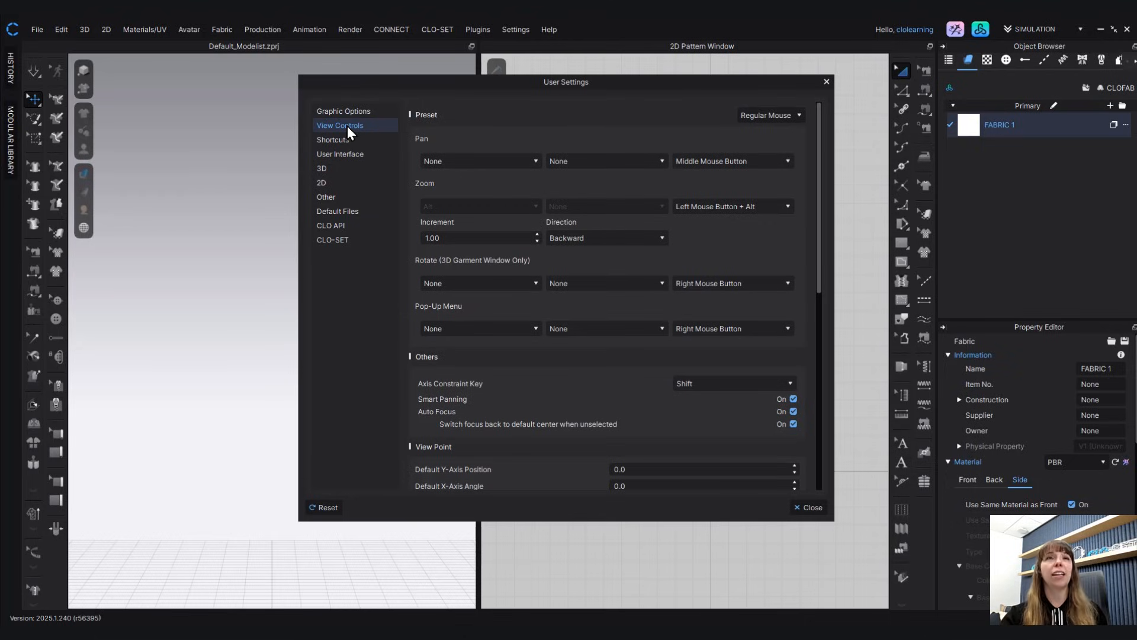
left_click(799, 115)
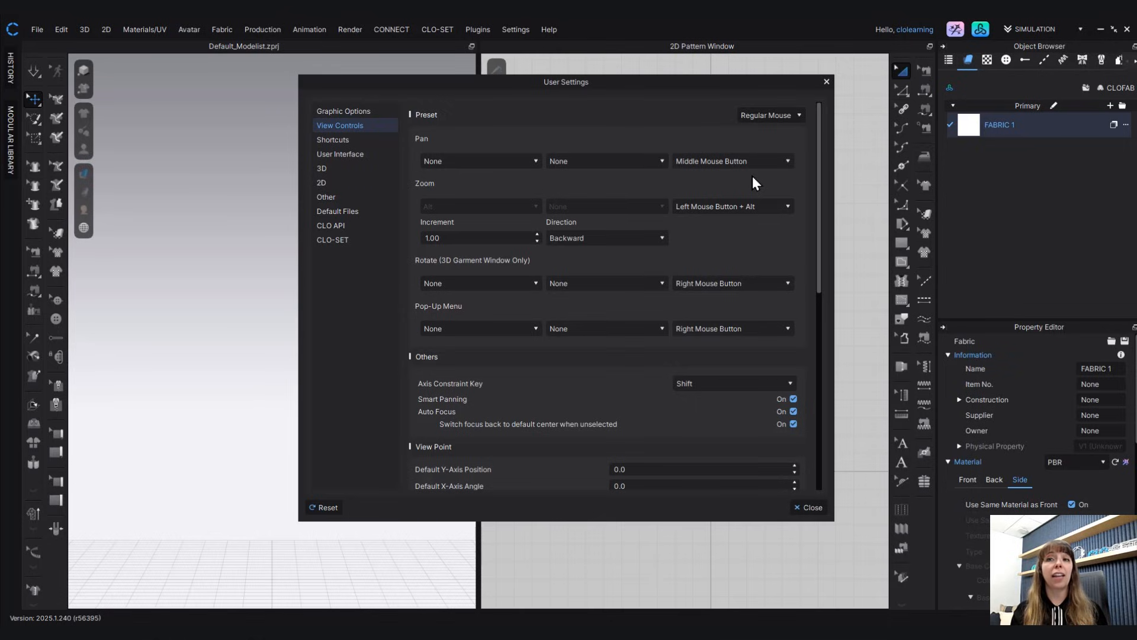
left_click(798, 116)
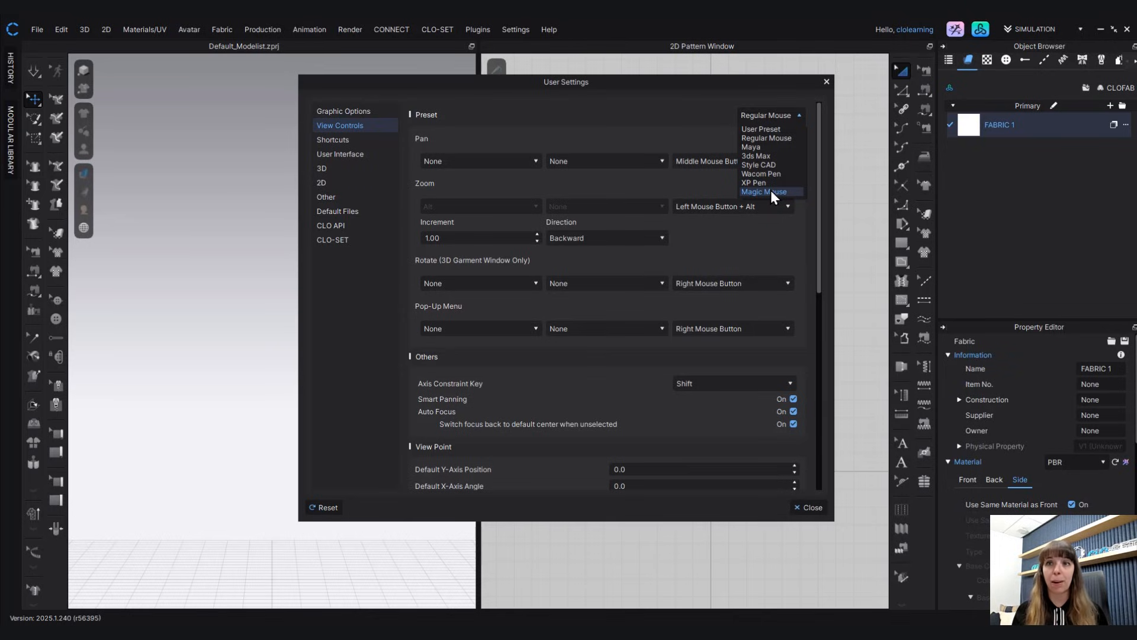
left_click(778, 138)
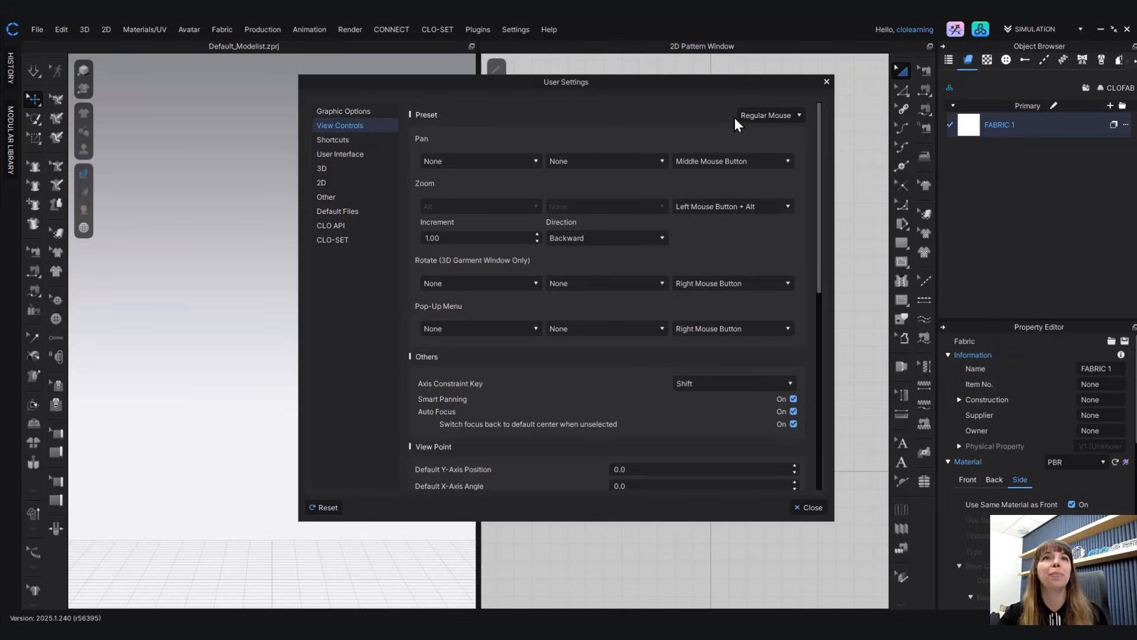
- Look through the shortcut settings, and in the user interface settings use Inch as the unit system with 3 decimal places
left_click(331, 140)
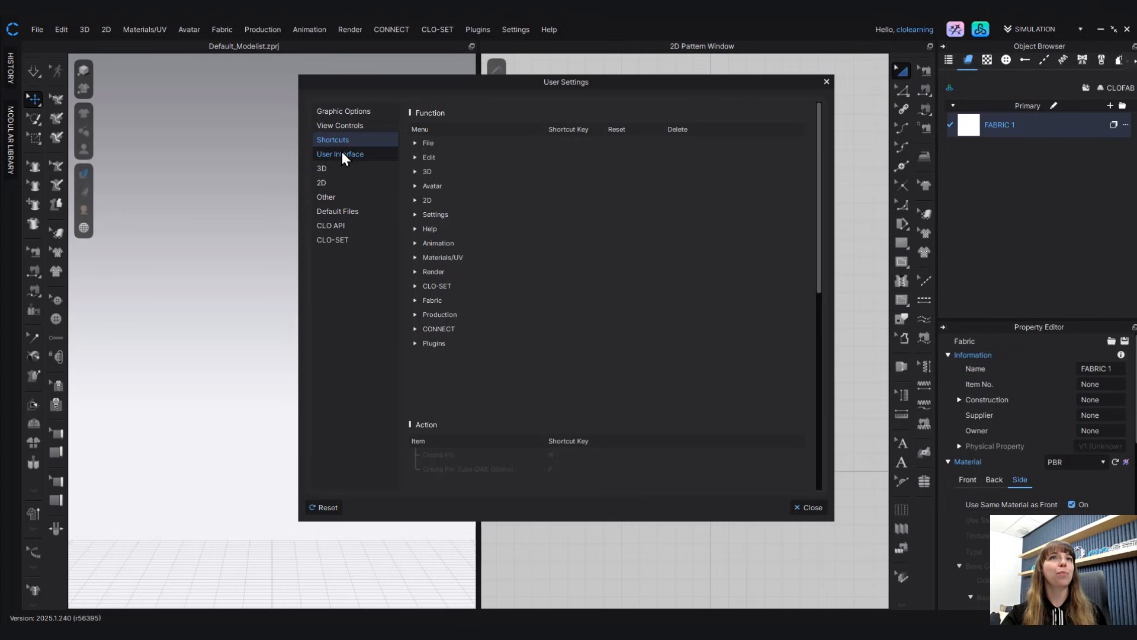
left_click(343, 153)
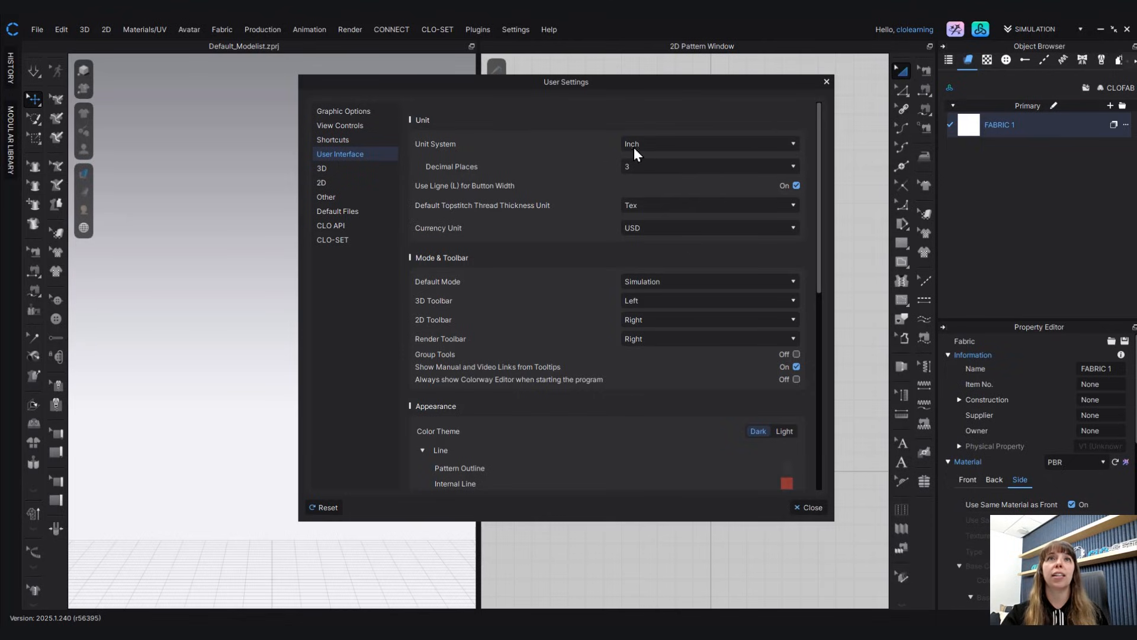
left_click(674, 144)
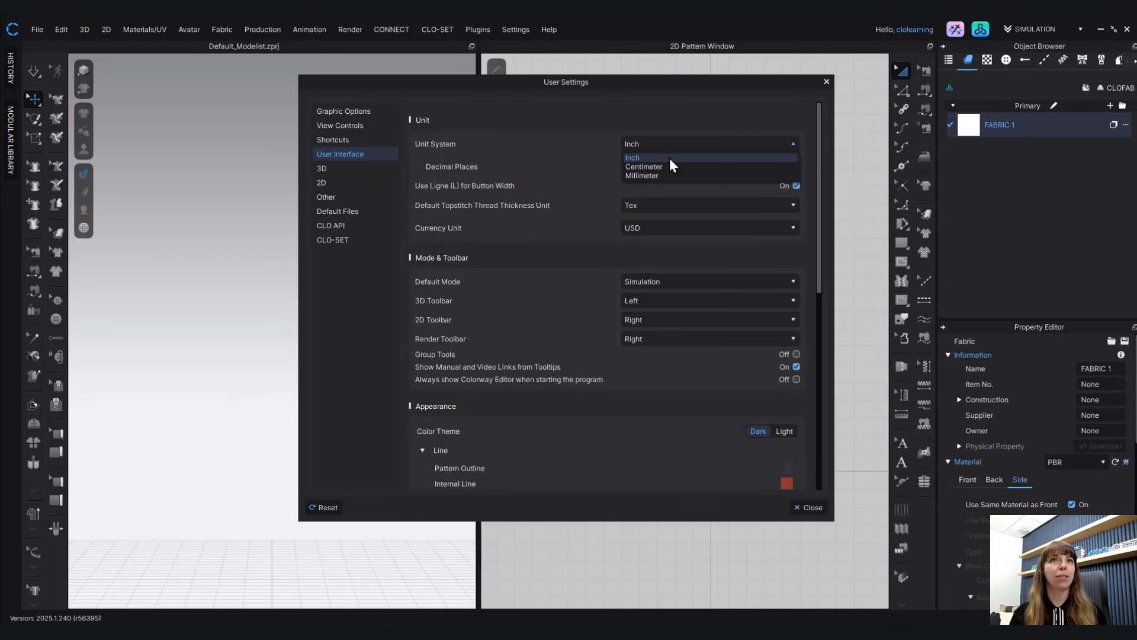
left_click(632, 157)
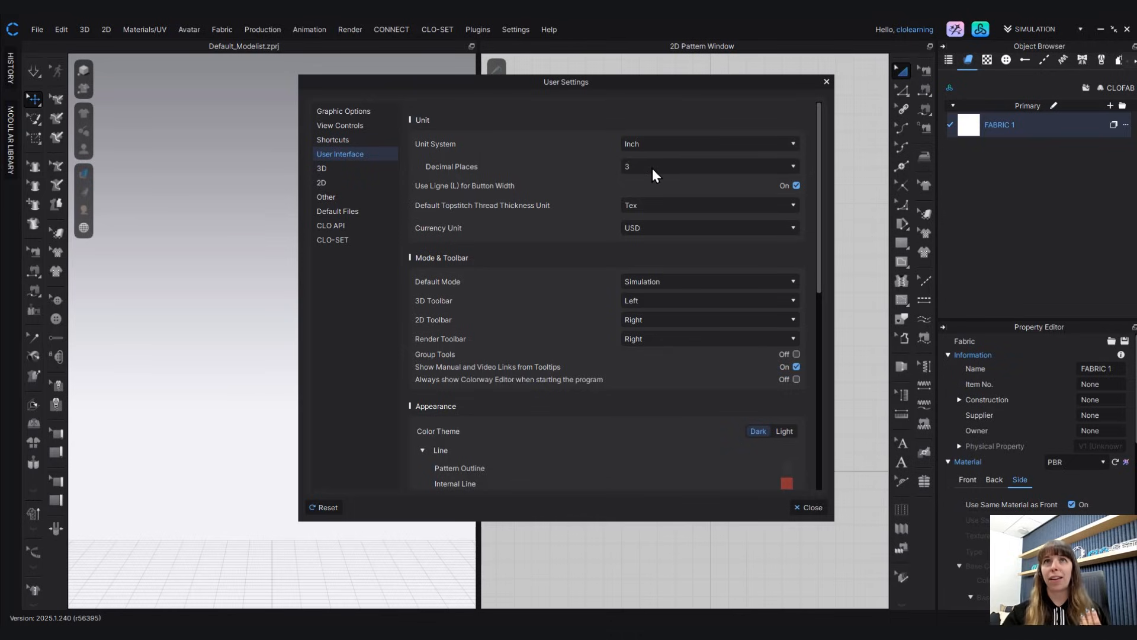
left_click(652, 168)
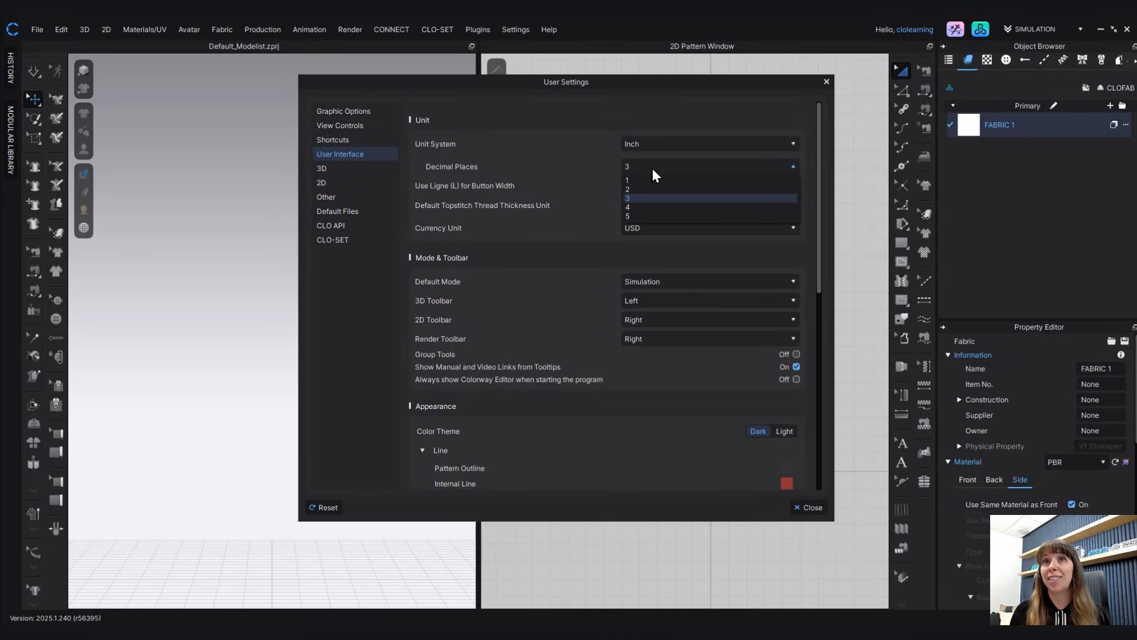
left_click(567, 178)
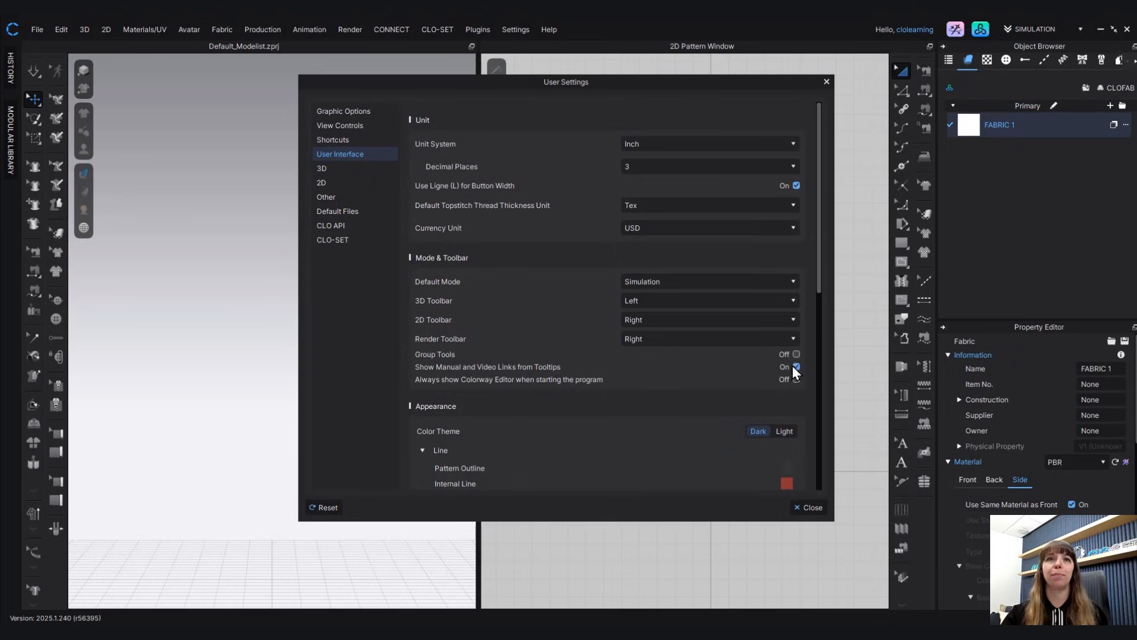
- Examine the user interface's toolbar, colour theme, line font size, thickness and highlight settings and the display resolution options
scroll(687, 417, "down", 3)
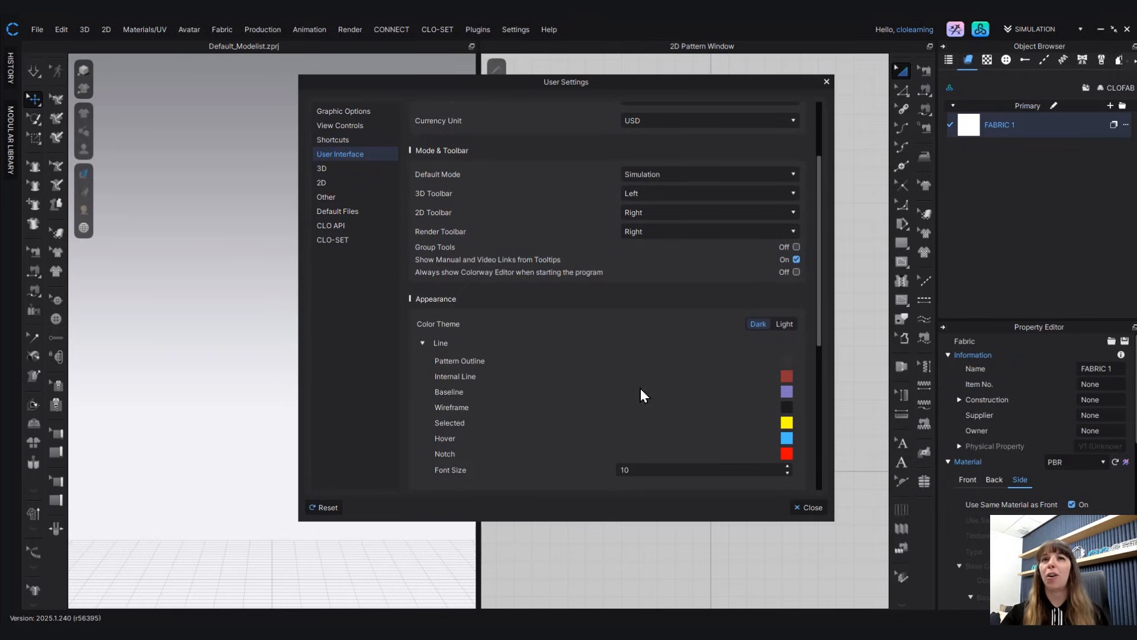
scroll(626, 388, "down", 1)
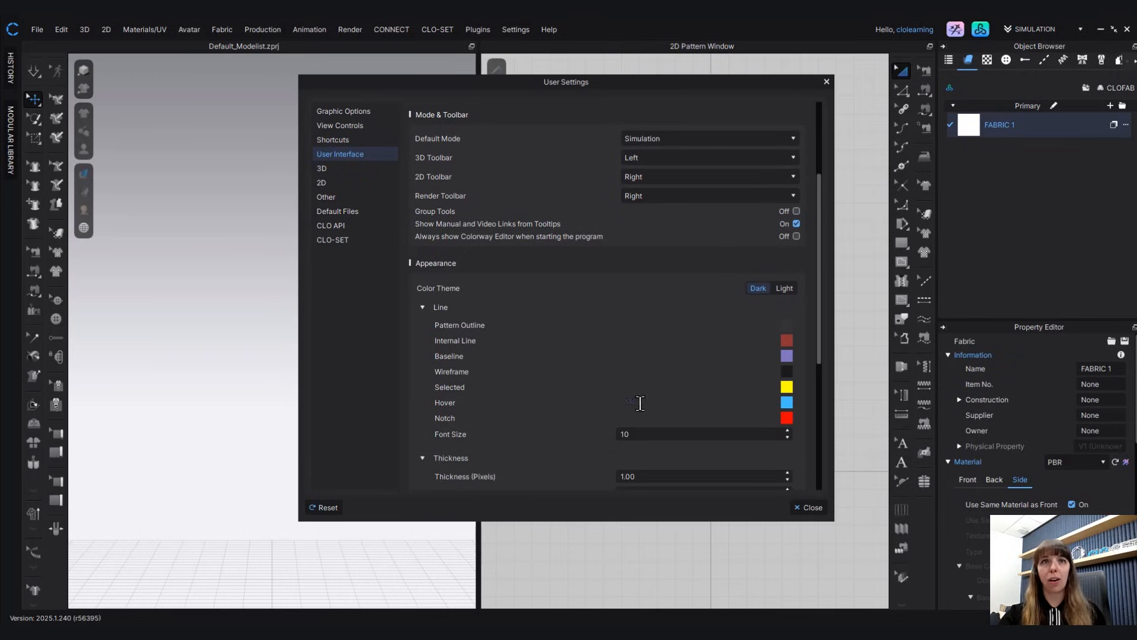
scroll(640, 403, "down", 2)
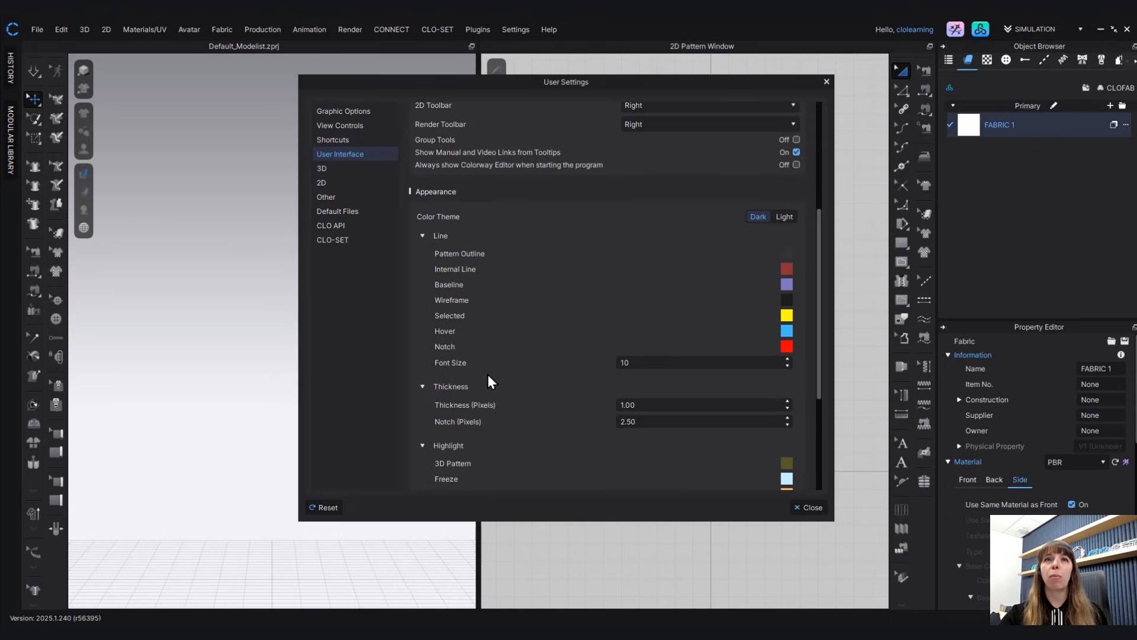
double_click(637, 361)
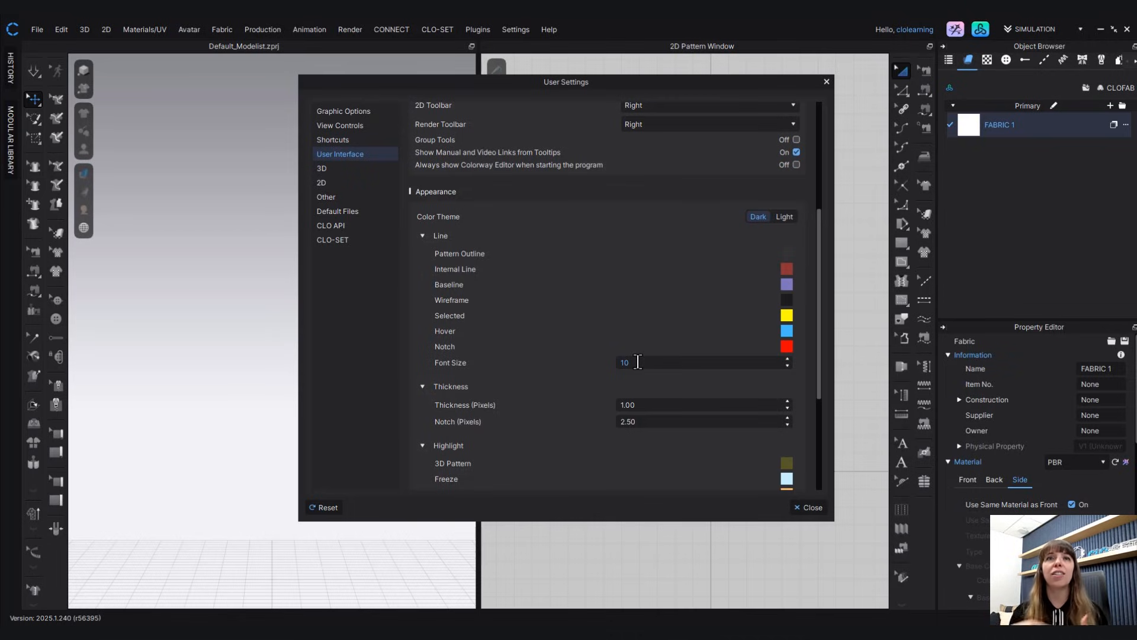
scroll(595, 360, "down", 3)
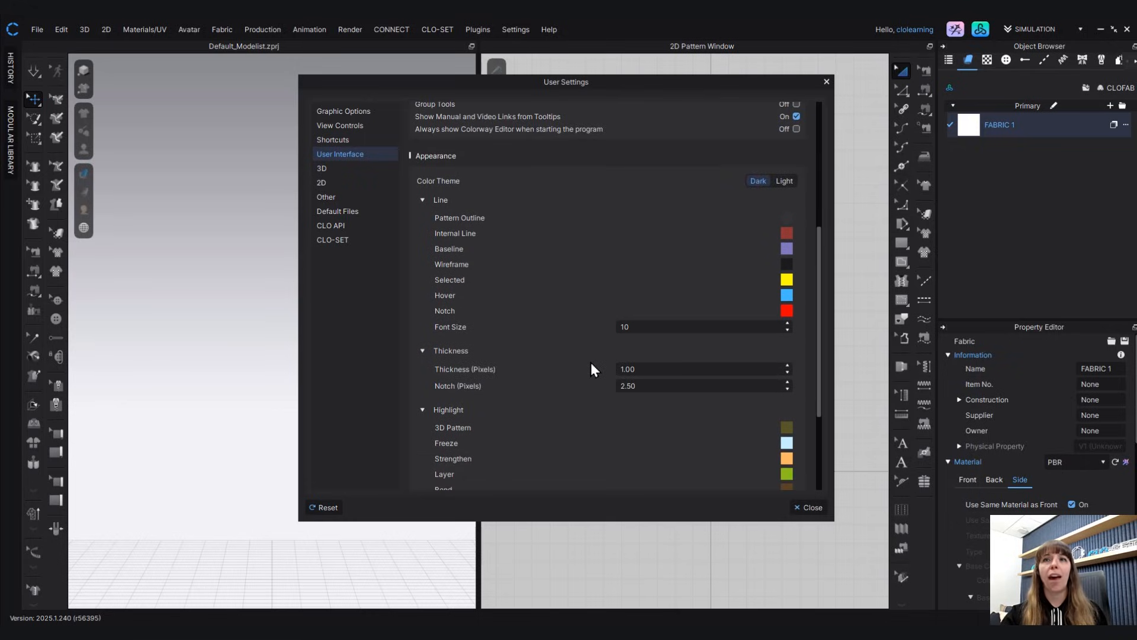
scroll(591, 371, "down", 1)
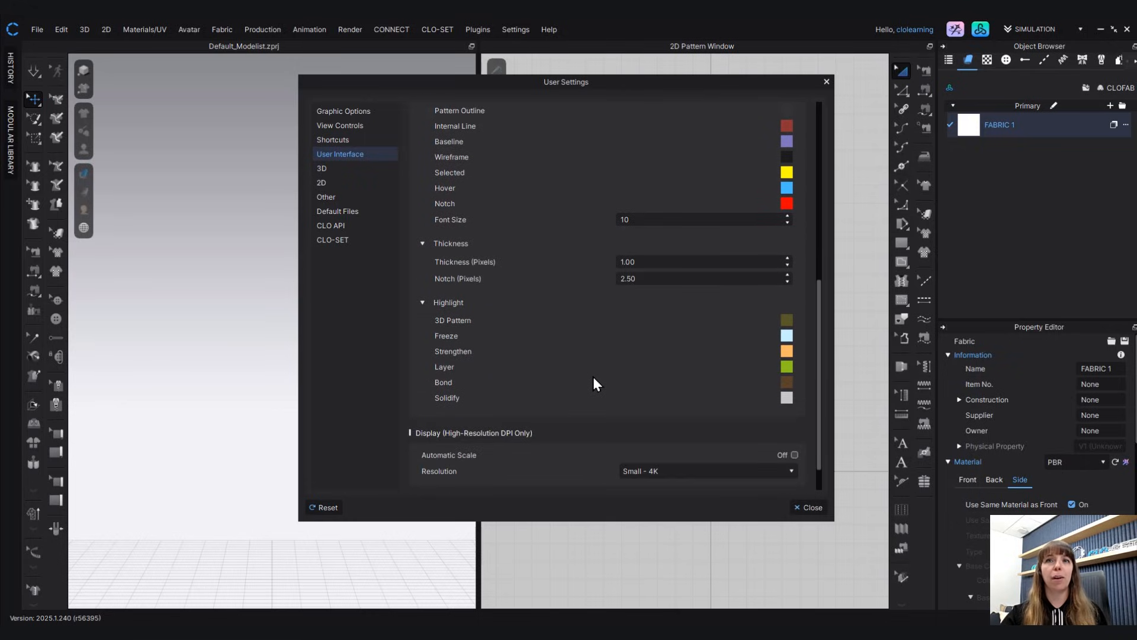
scroll(594, 384, "down", 1)
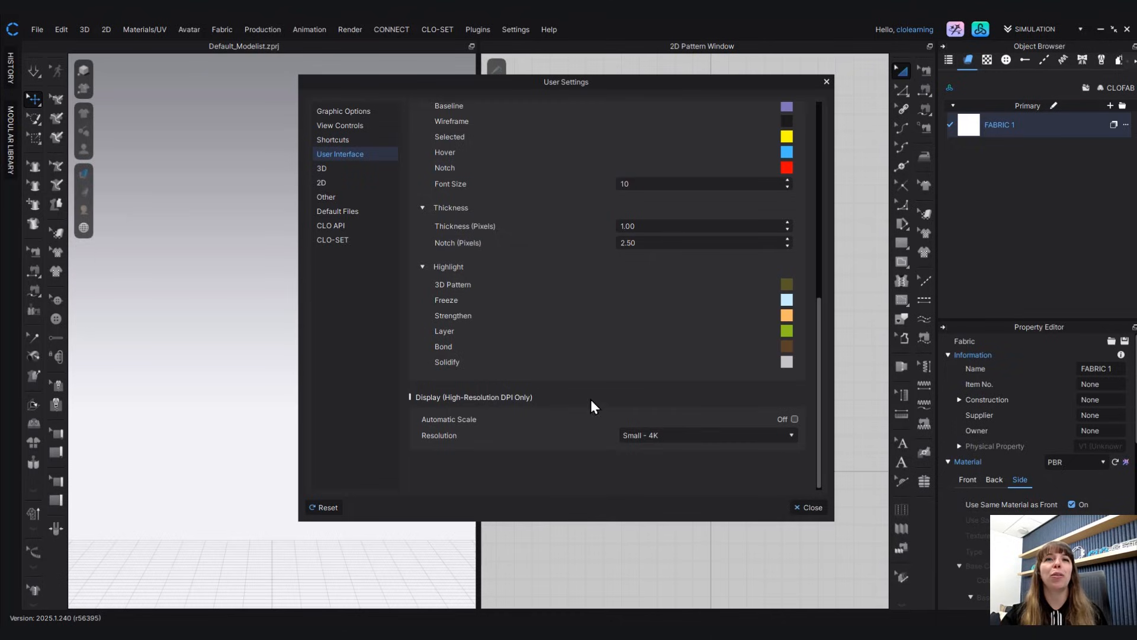
left_click(681, 435)
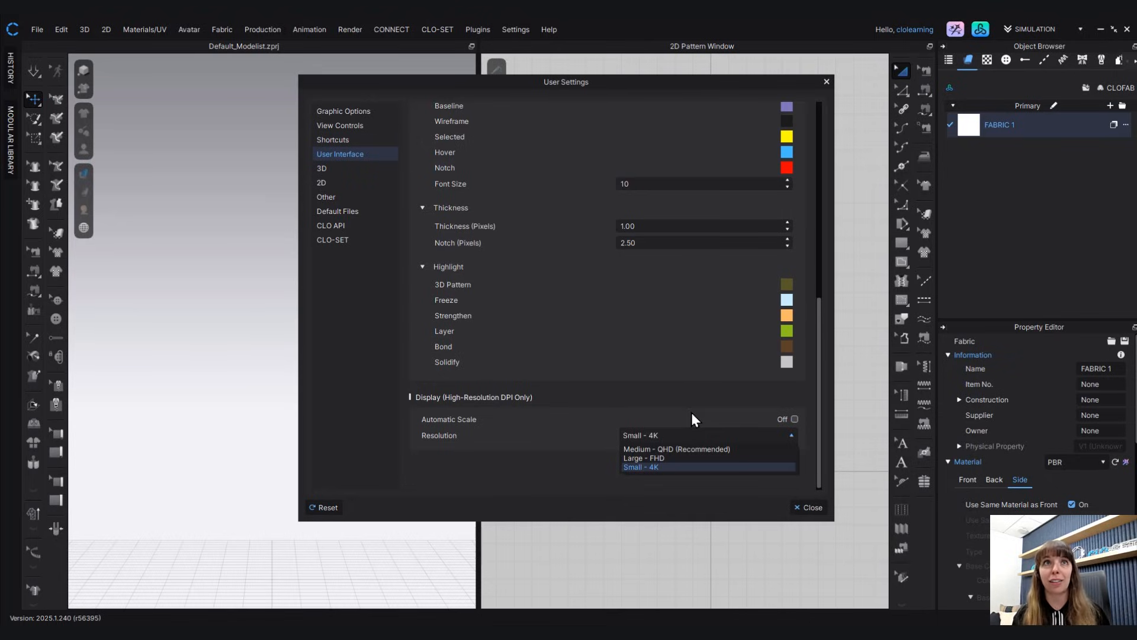
left_click(601, 322)
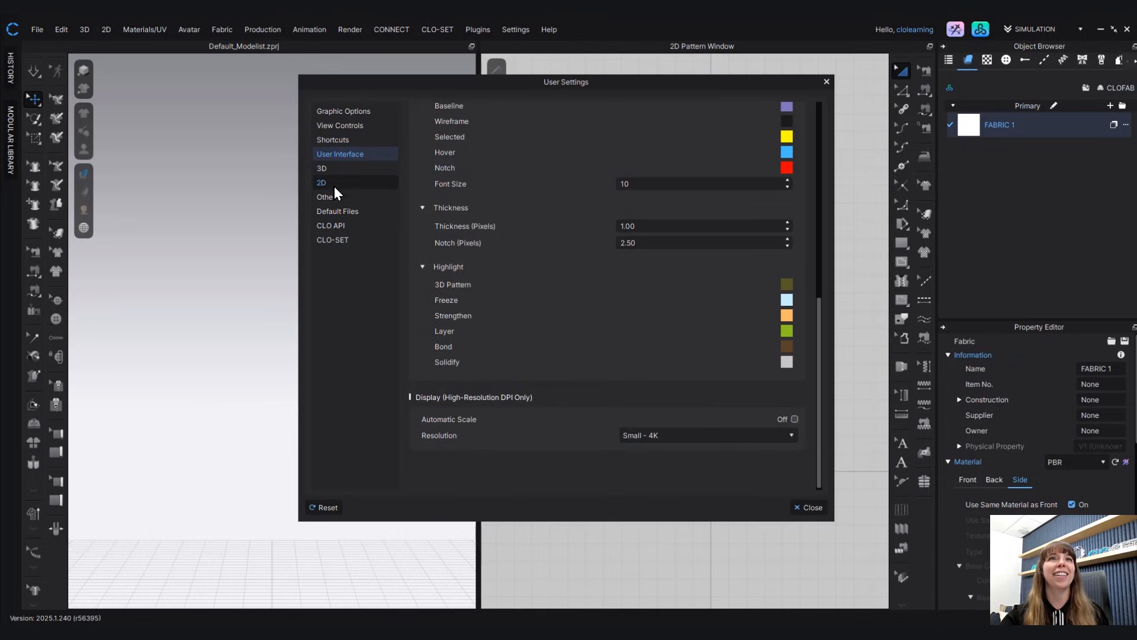
- Review the 3D, 2D, Other and Default Files settings, including the auto-save interval and file path, and close the user settings
left_click(331, 169)
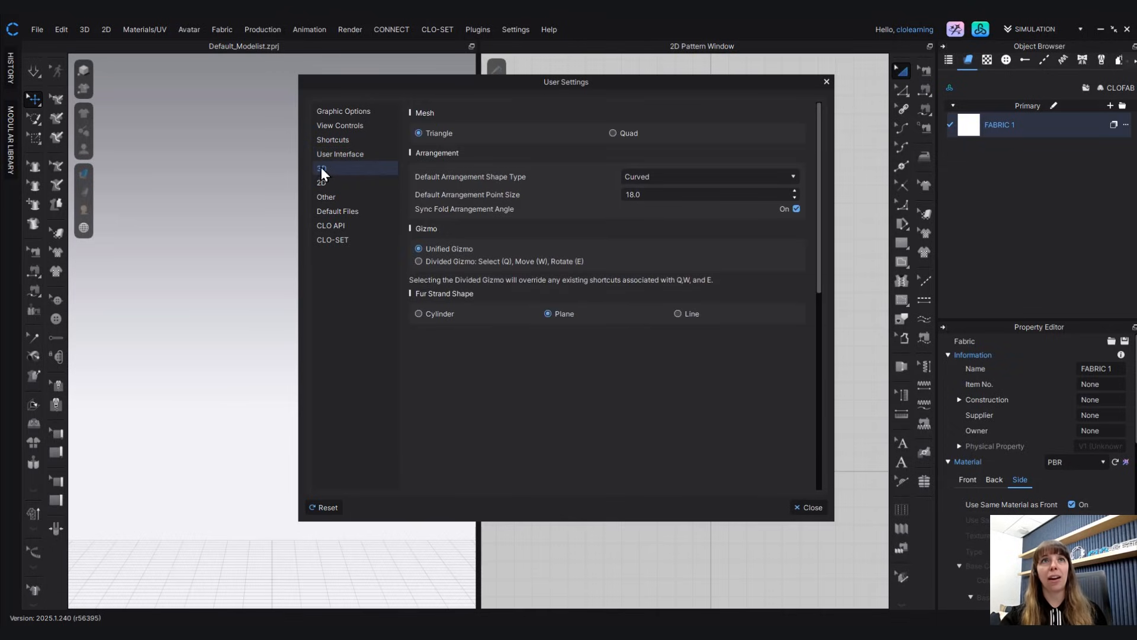
left_click(325, 184)
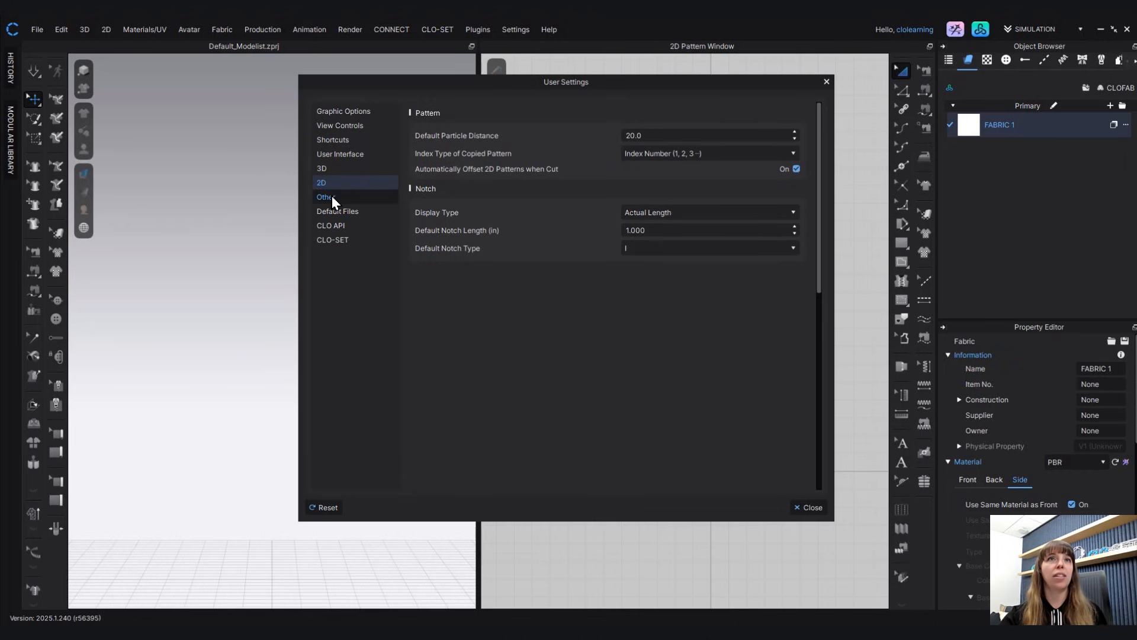
left_click(332, 195)
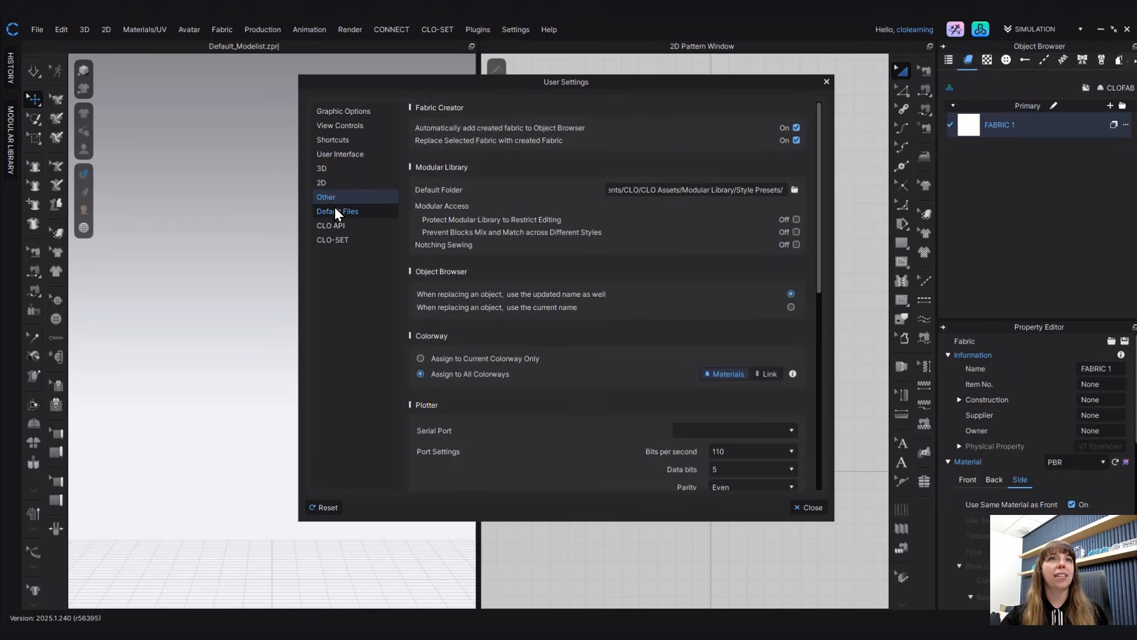
left_click(335, 211)
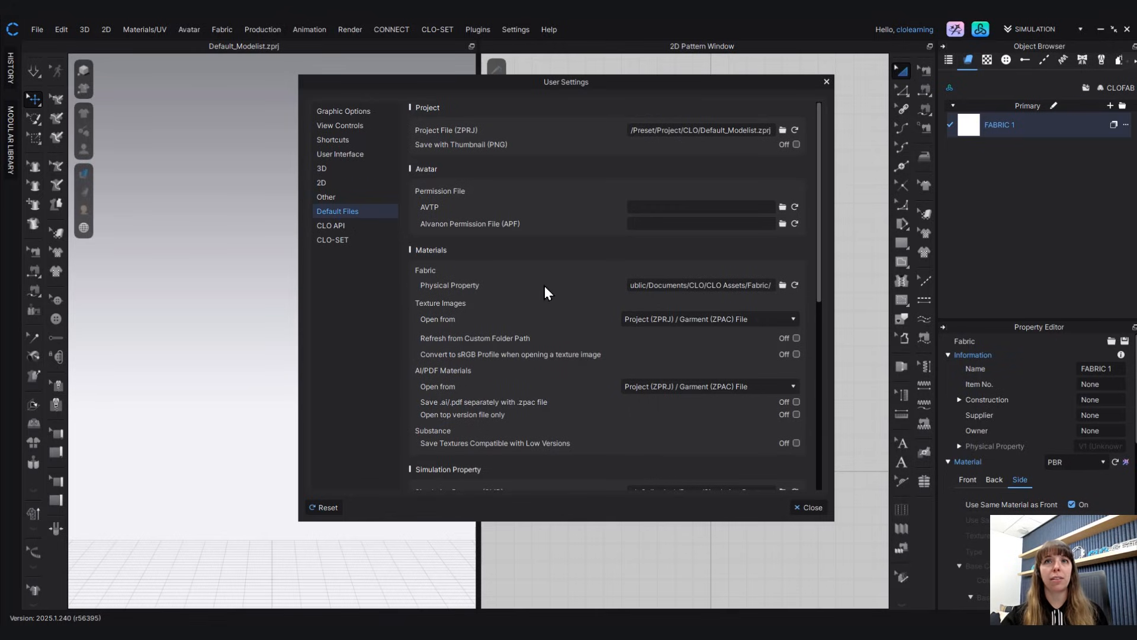
scroll(545, 285, "down", 6)
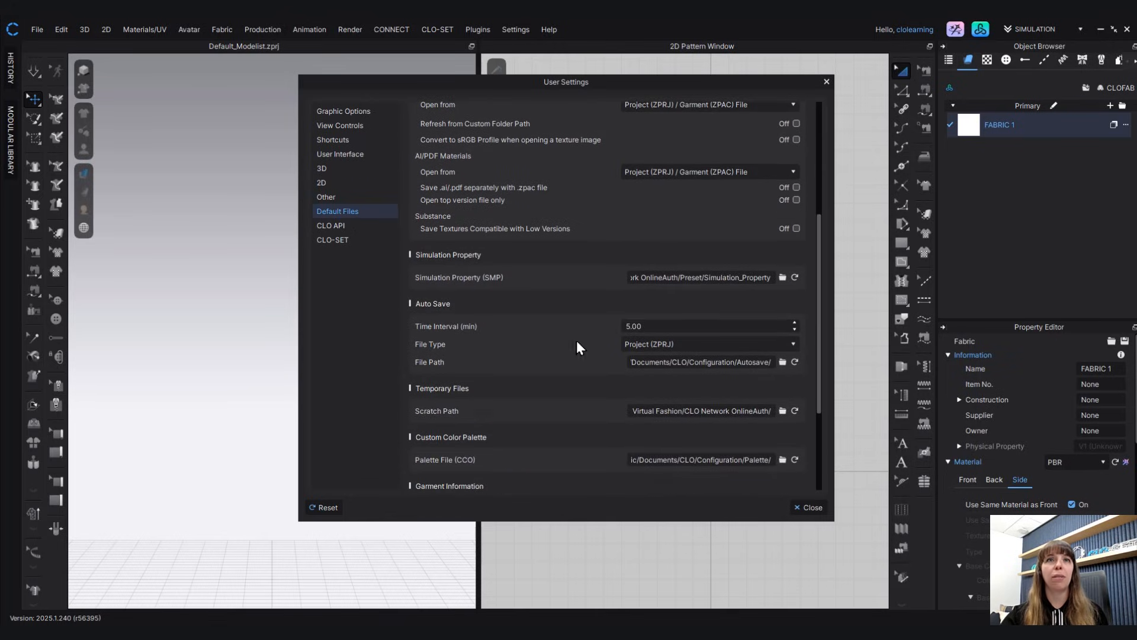
left_click(655, 325)
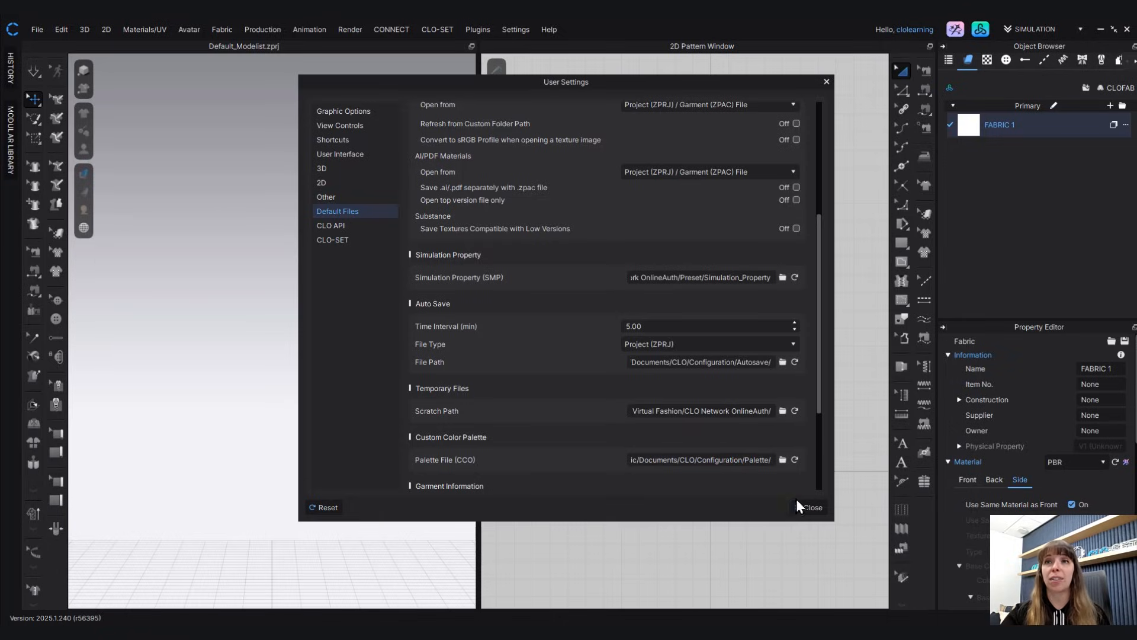
left_click(810, 507)
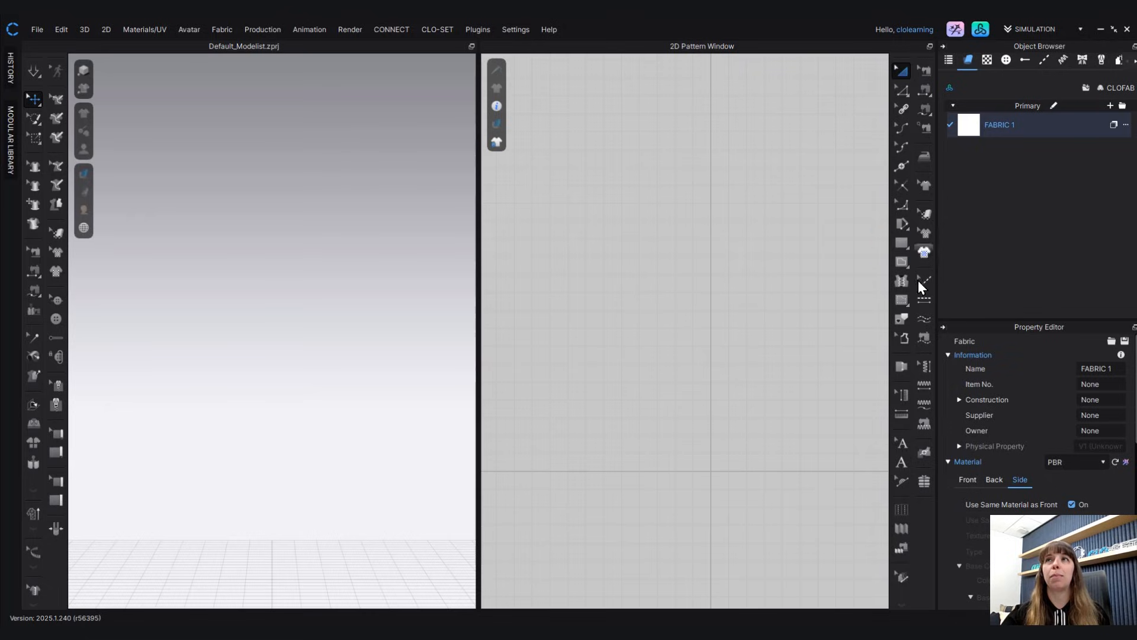
- Open the library window and look over its built-in content categories, the custom libraries and the option for adding another library
left_click(980, 30)
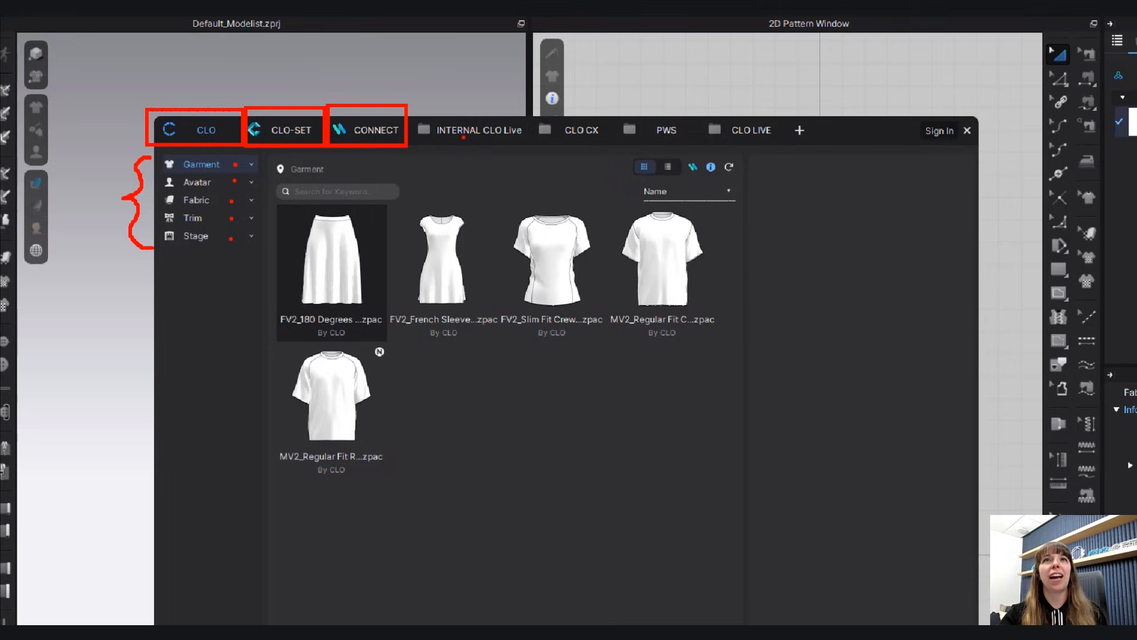
left_click_drag(459, 137, 771, 141)
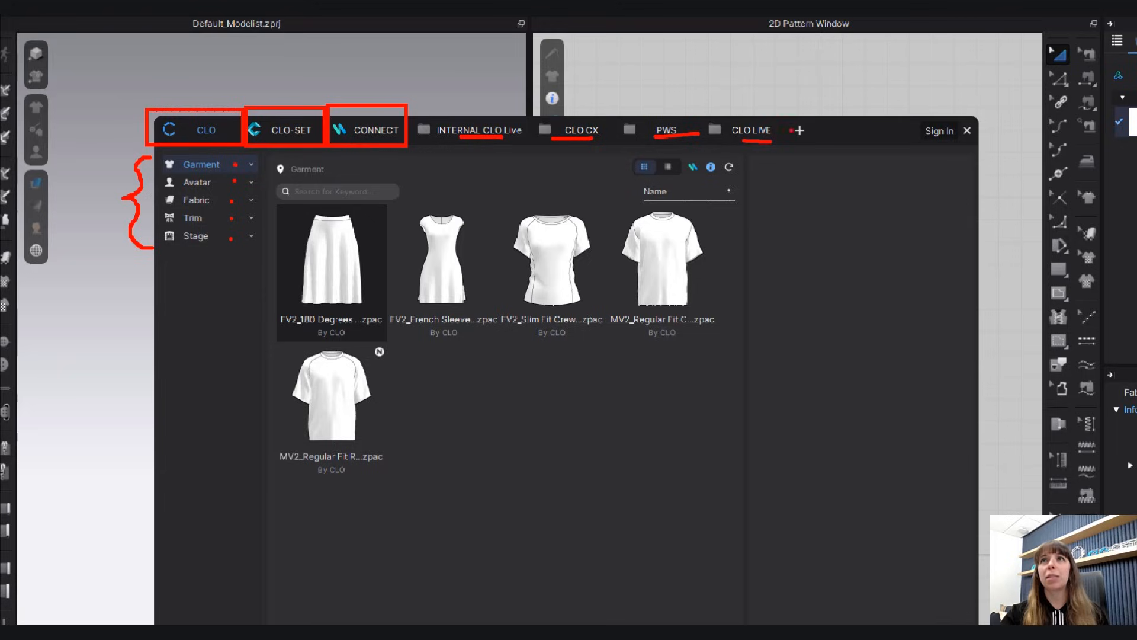
left_click_drag(782, 116, 820, 144)
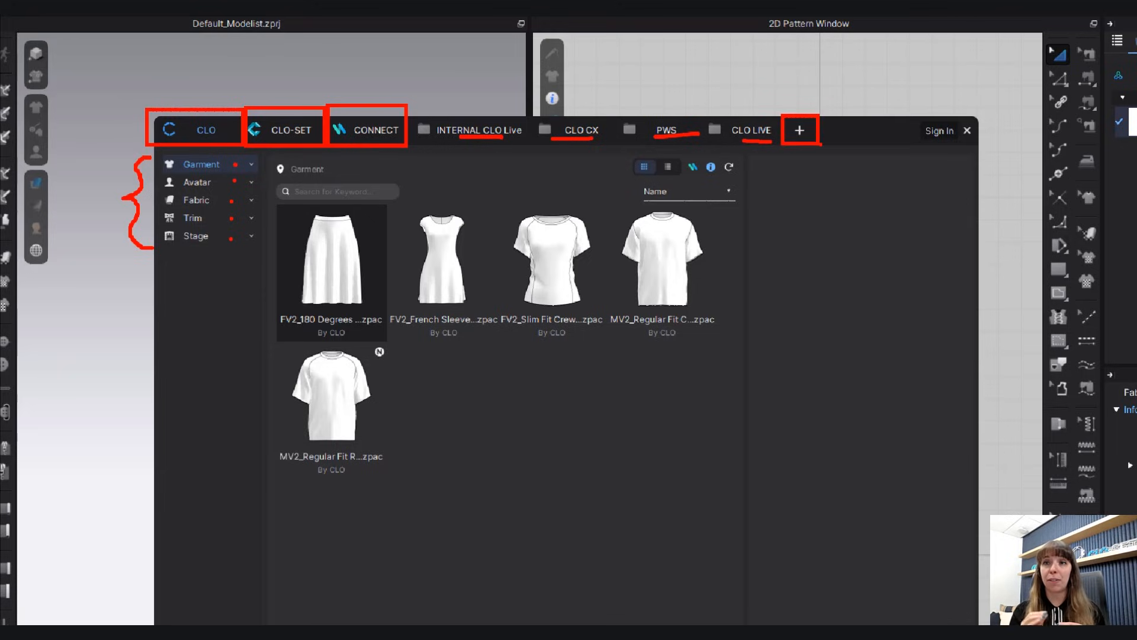
mouse_move(748, 105)
left_mouse_down()
mouse_move(724, 127)
mouse_move(760, 149)
mouse_move(765, 121)
mouse_move(749, 111)
left_mouse_up()
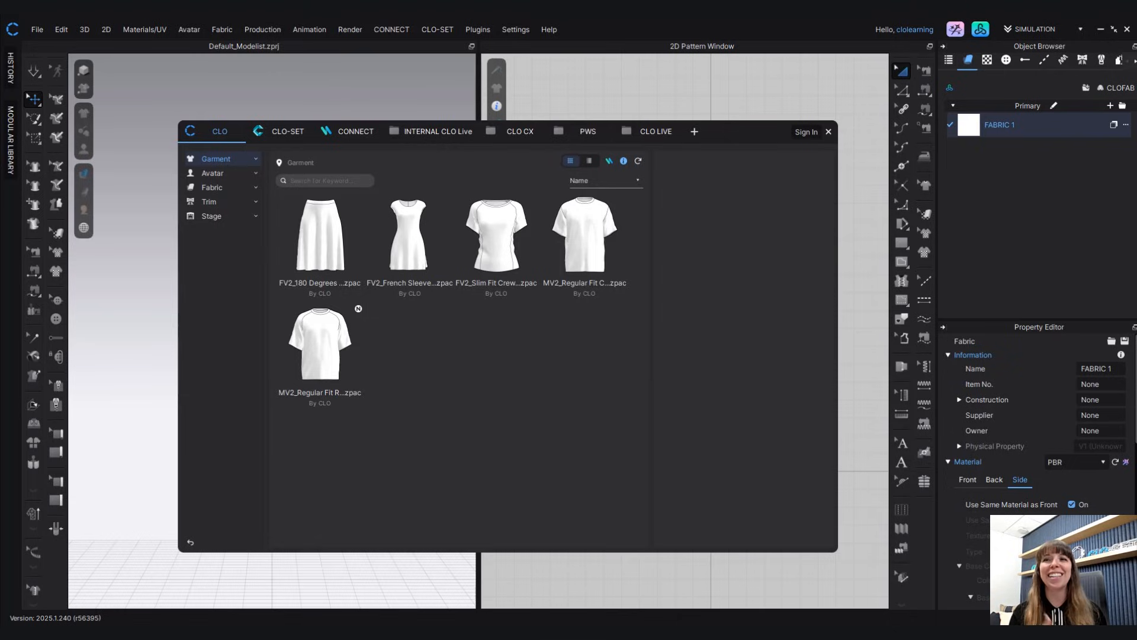
- Create a new custom library and add the Downloads folder "Intro to CLO - Dress Build - OCT 10th 2025 (2)" to it
left_click(694, 130)
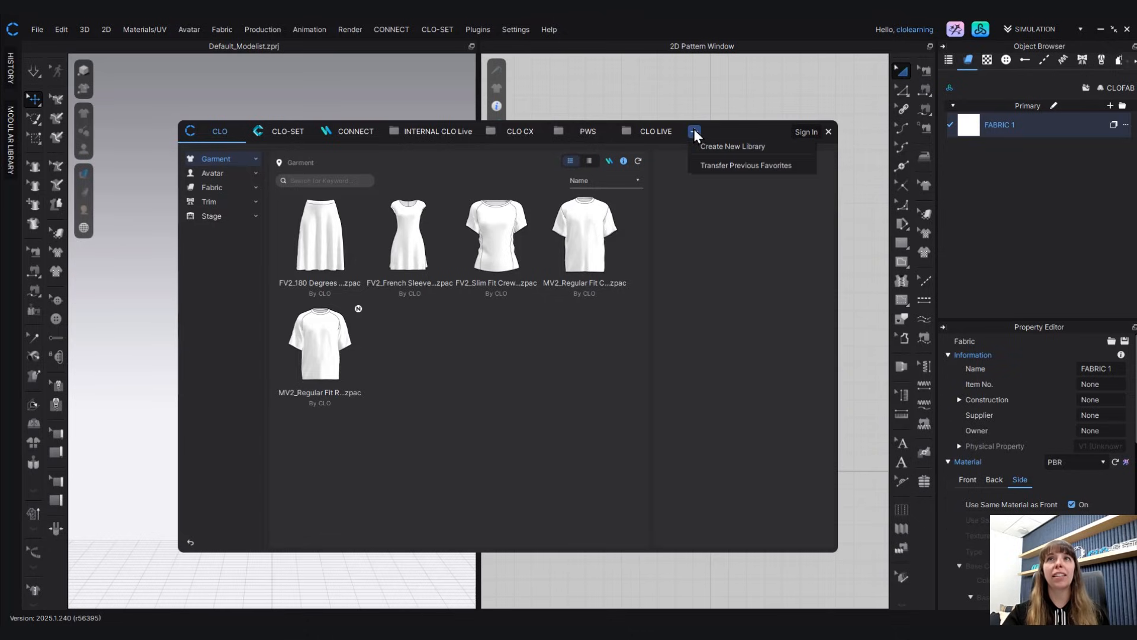
left_click(727, 145)
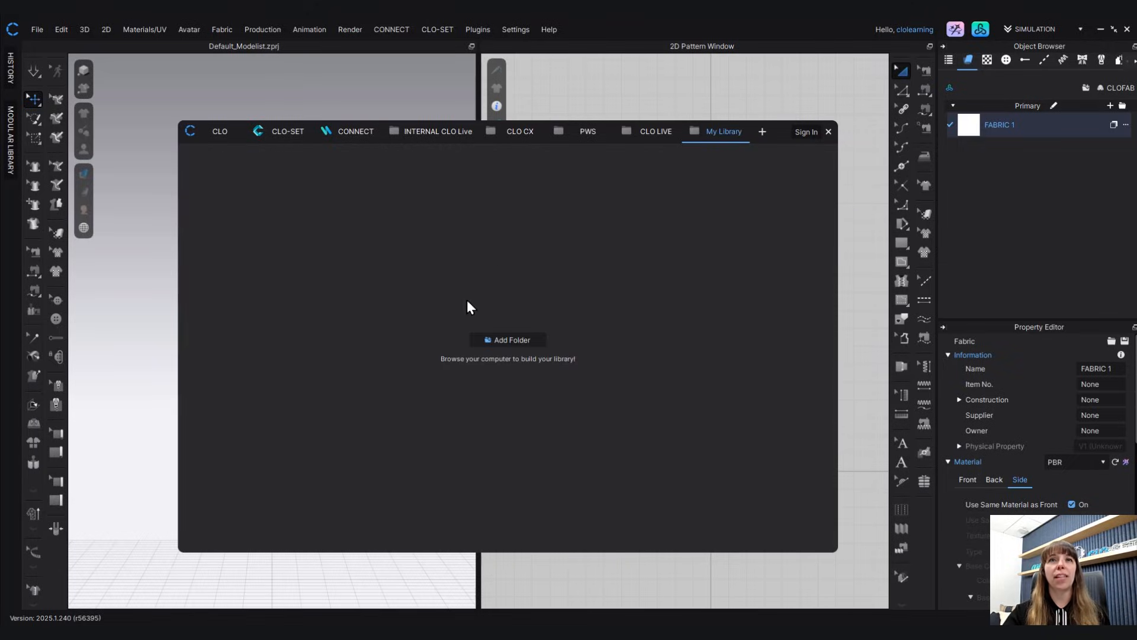
left_click(508, 340)
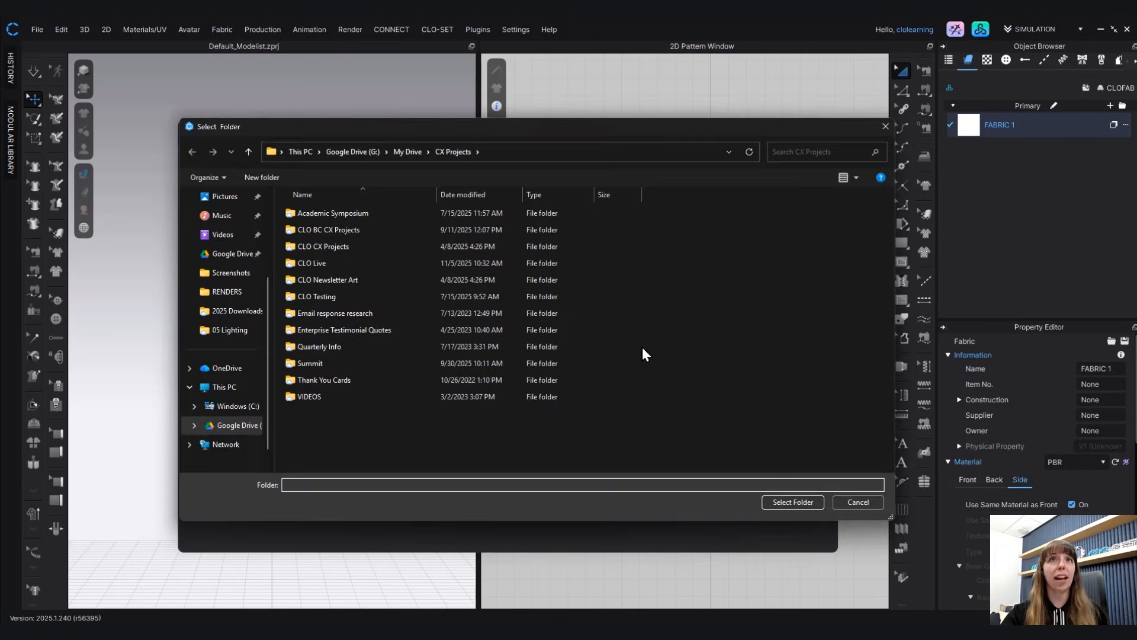
scroll(225, 231, "up", 2)
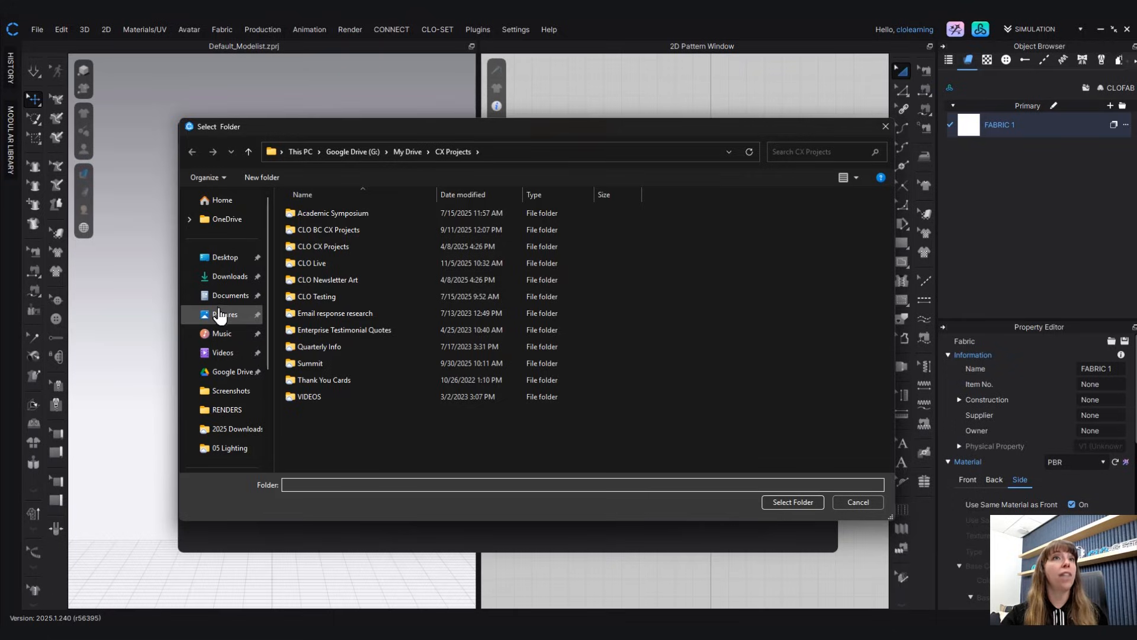
left_click(230, 281)
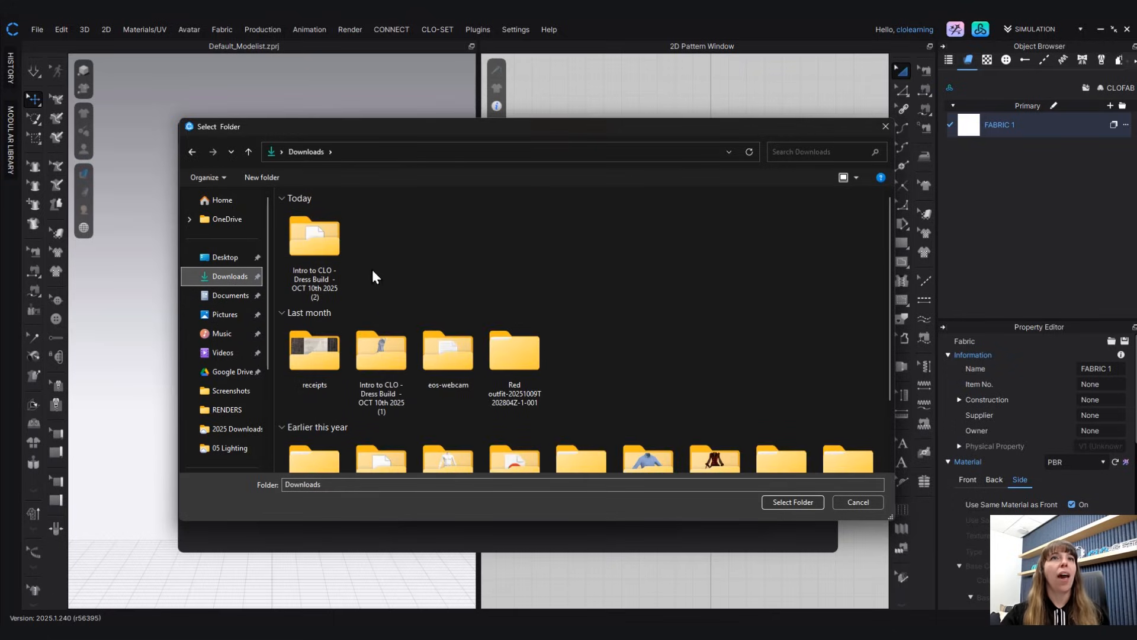
left_click(310, 235)
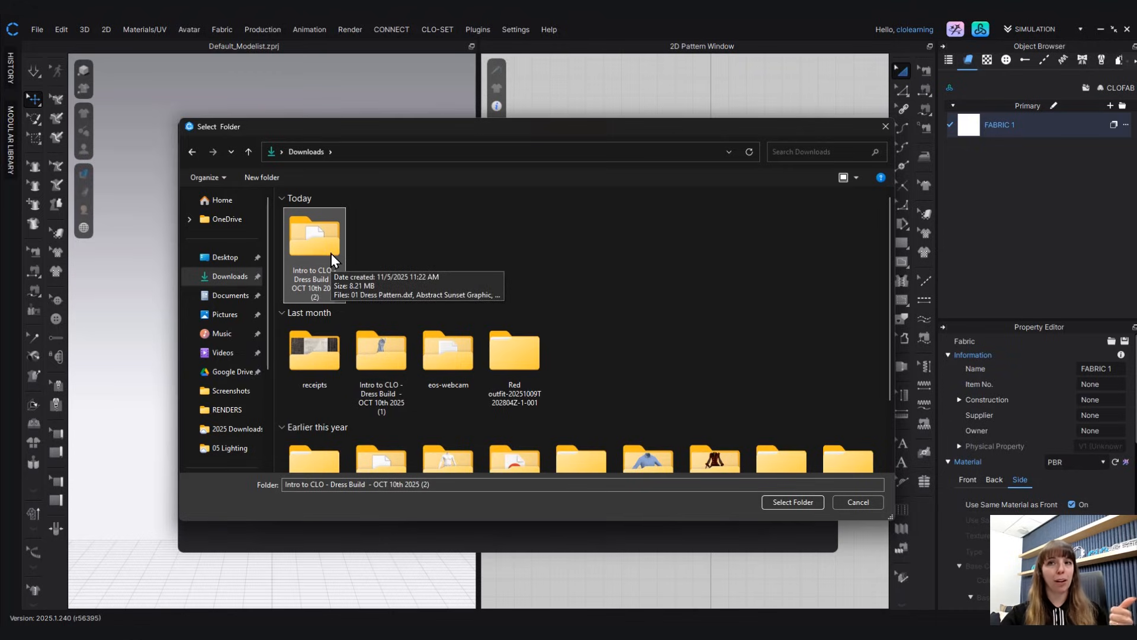
left_click(789, 507)
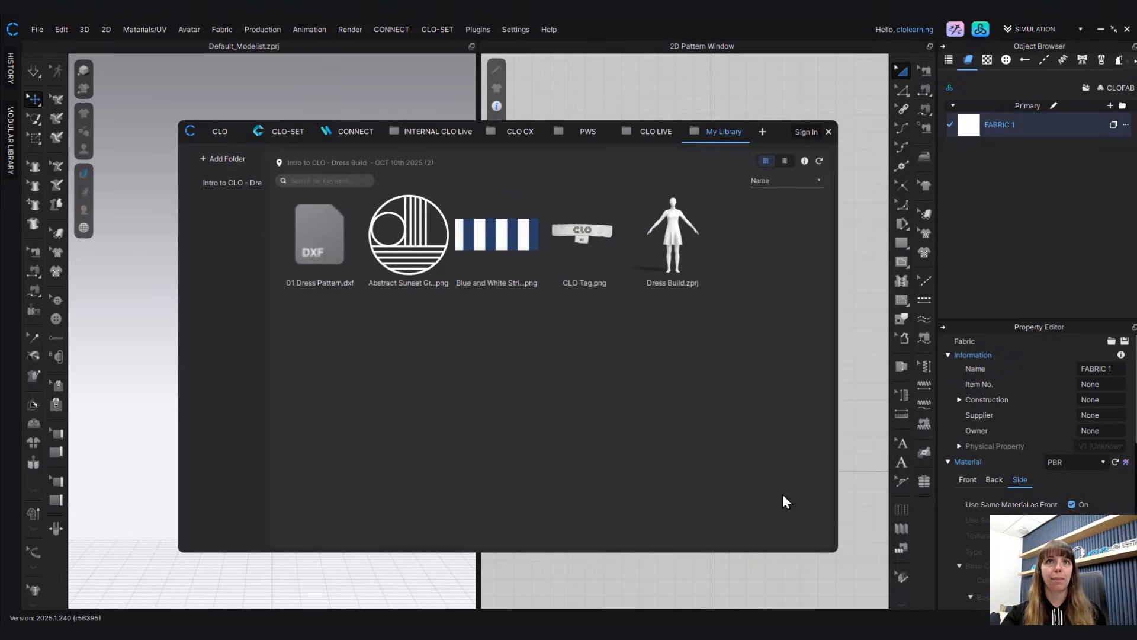
left_click(723, 133)
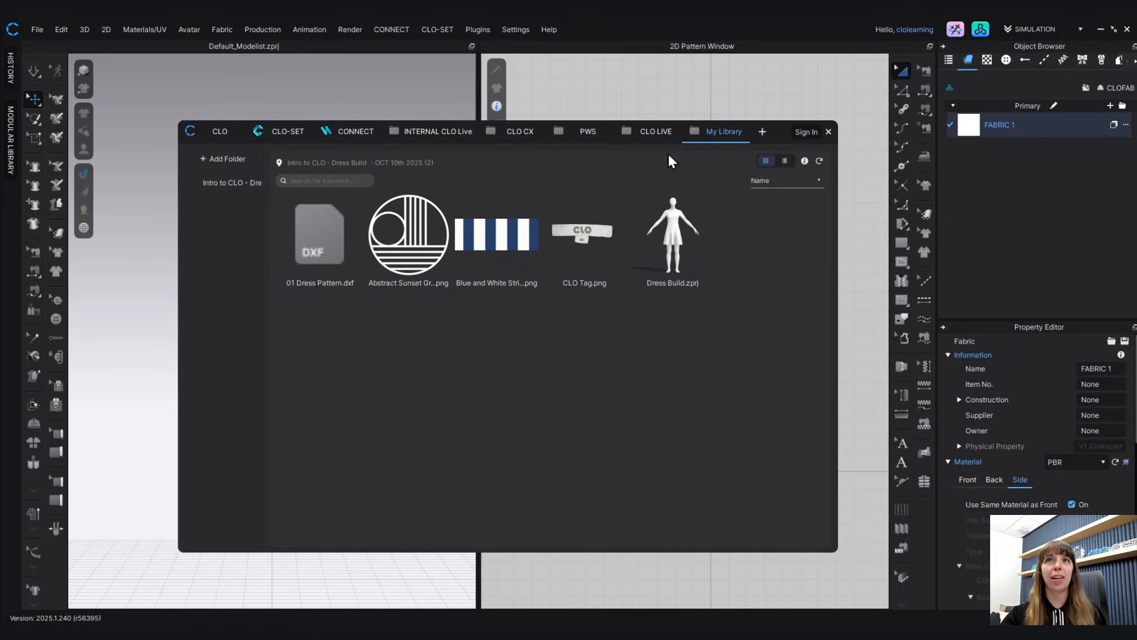
- Open the CLO Live Kick Start folder in the CLO LIVE library and compare its list and icon views
left_click(659, 133)
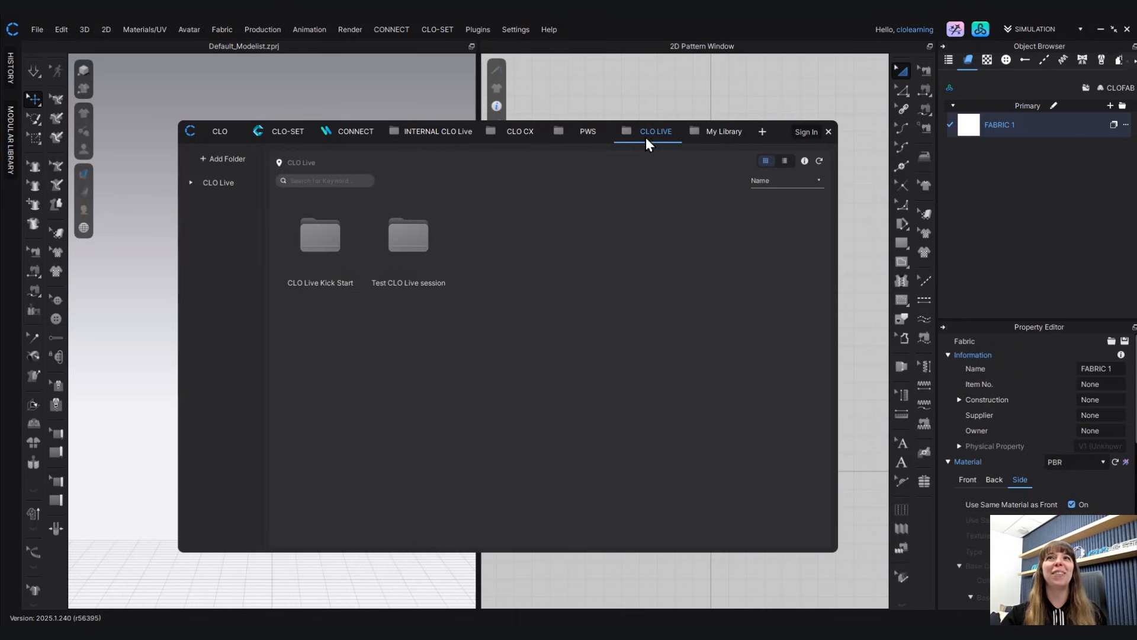
double_click(319, 230)
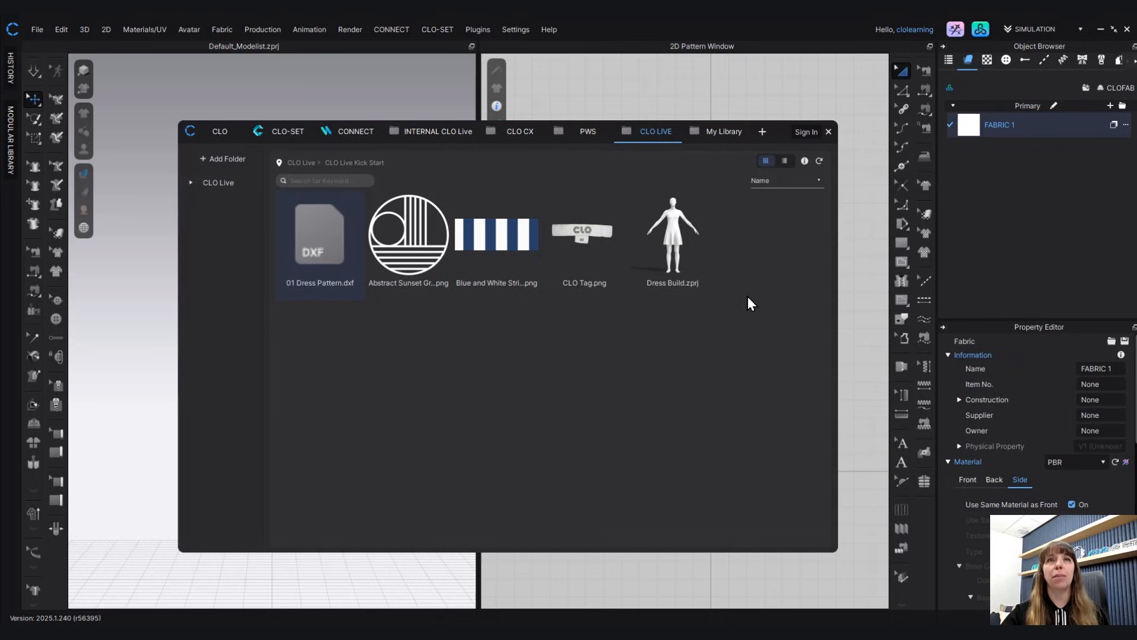
left_click(783, 161)
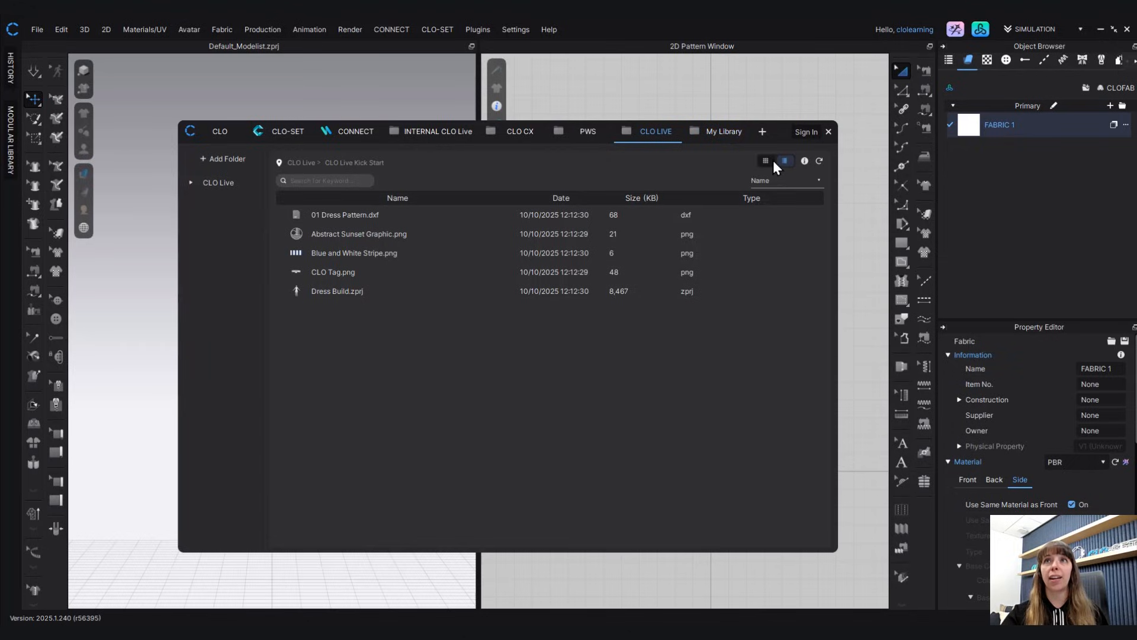
left_click(766, 161)
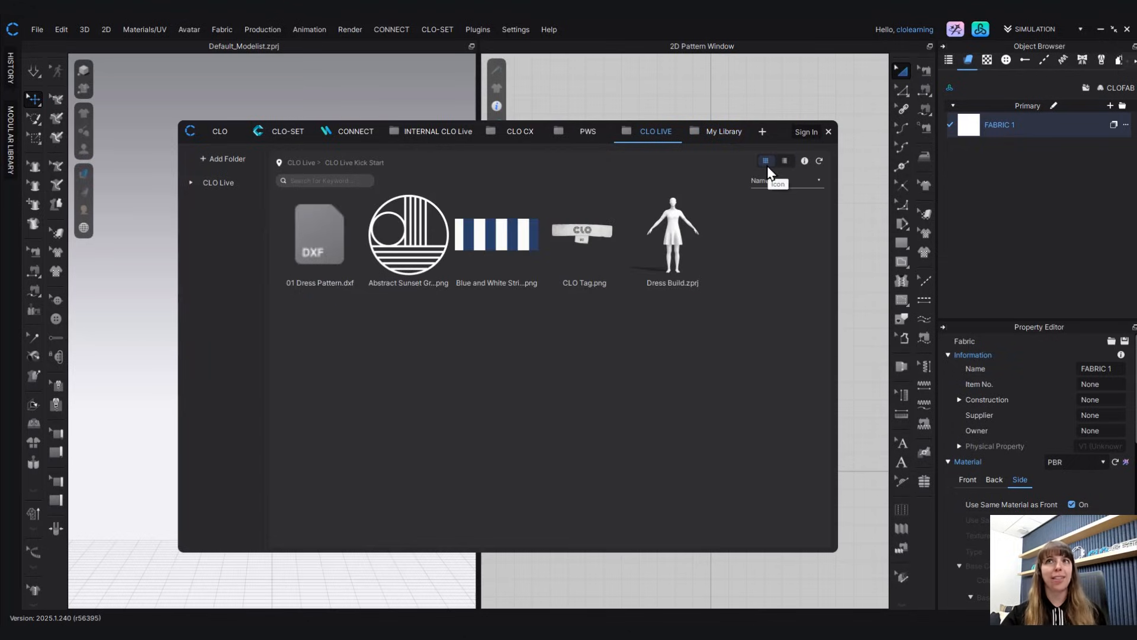
- Show the library's file information and preview 01 Dress Pattern.dxf, the abstract sunset graphic and Dress Build.zprj
left_click(805, 162)
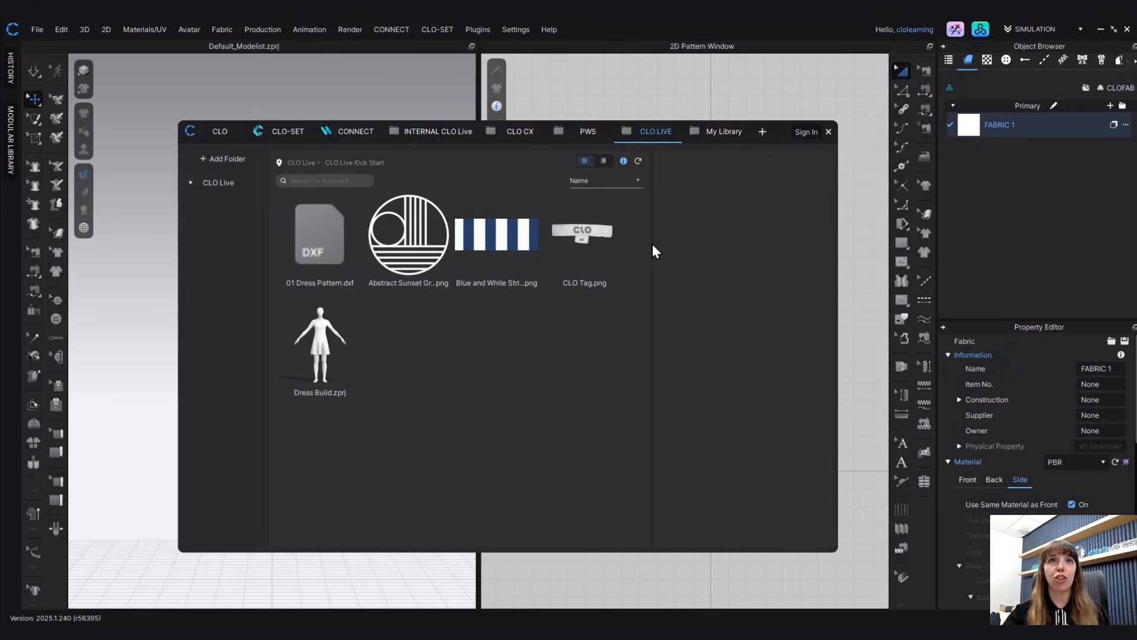
left_click(329, 244)
left_click(397, 260)
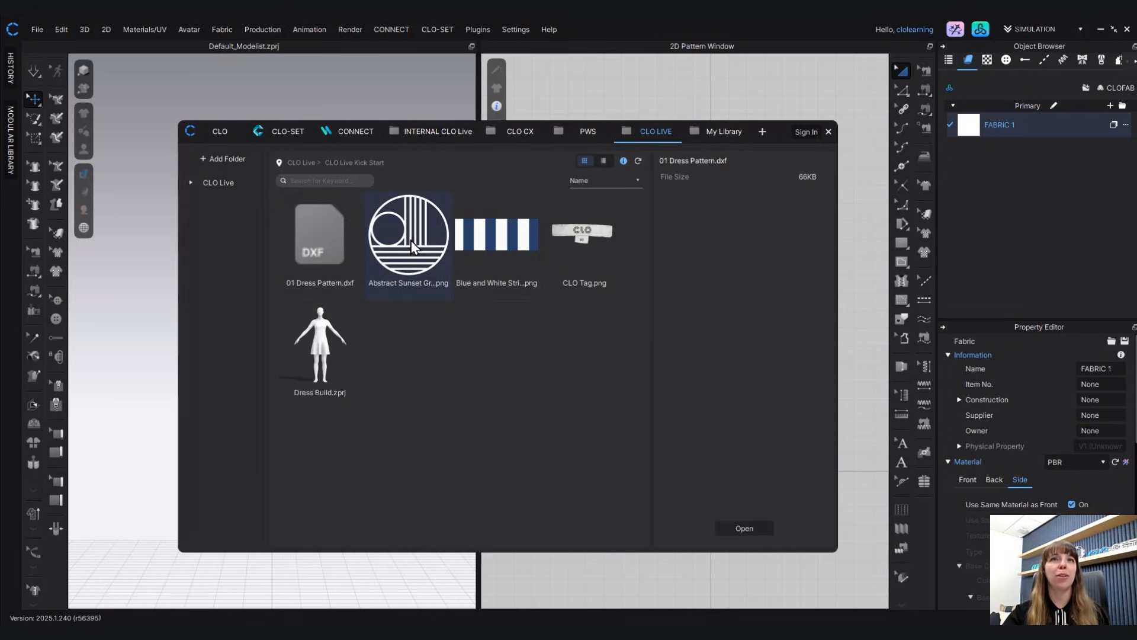
left_click(330, 355)
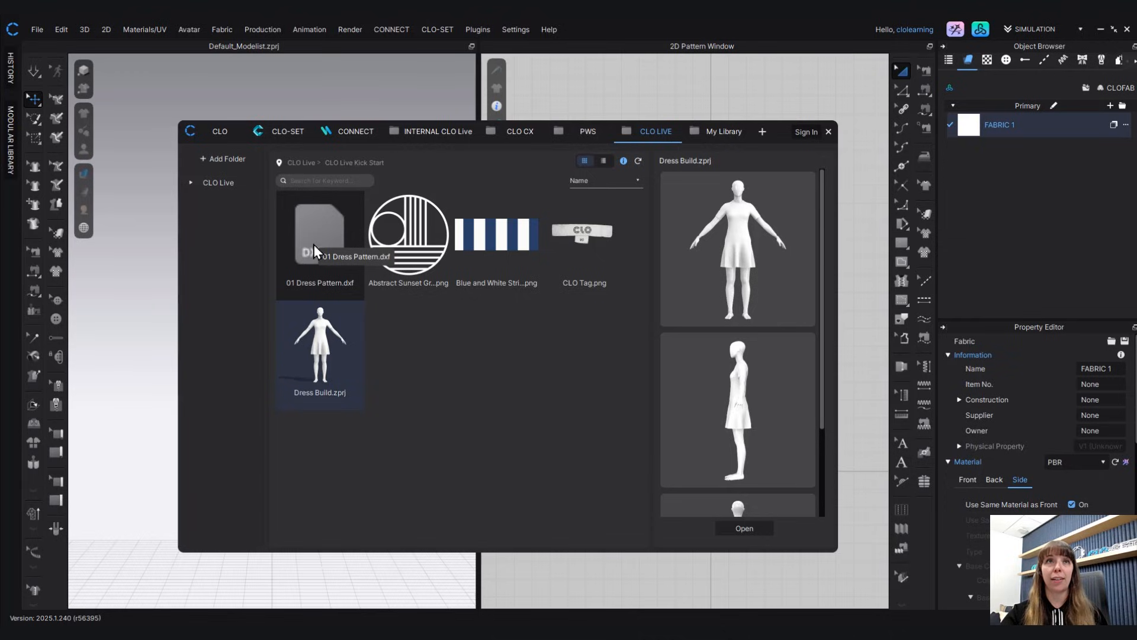
- Add 01 Dress Pattern.dxf to the workspace with load type Add, Auto Scale units and Auto Distribute enabled
right_click(313, 234)
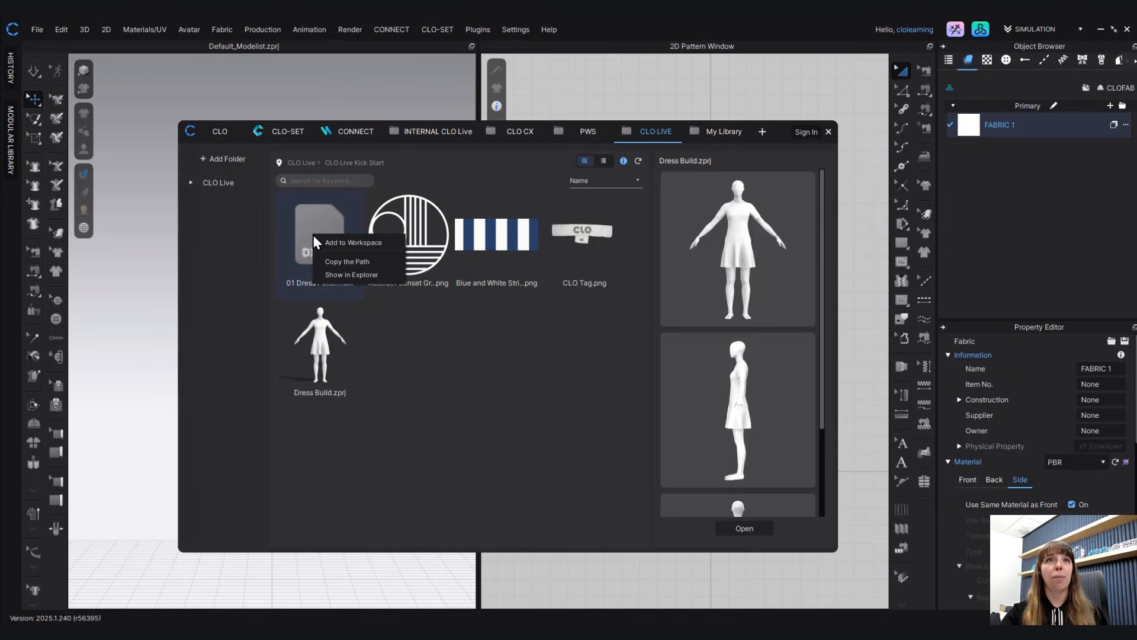
left_click(359, 243)
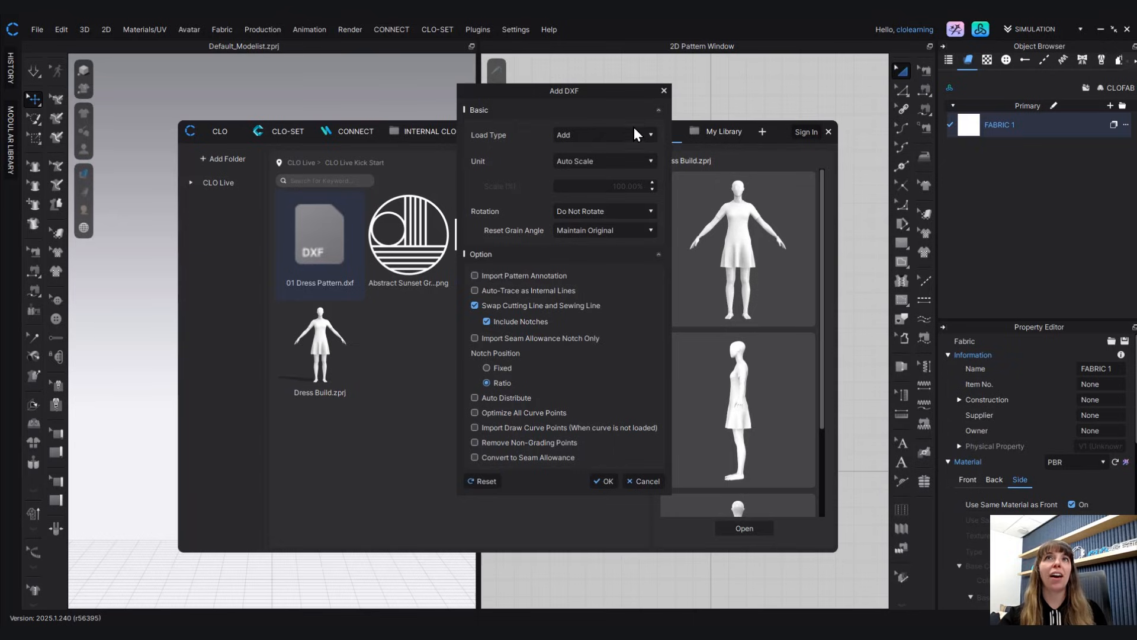
left_click_drag(611, 97, 525, 103)
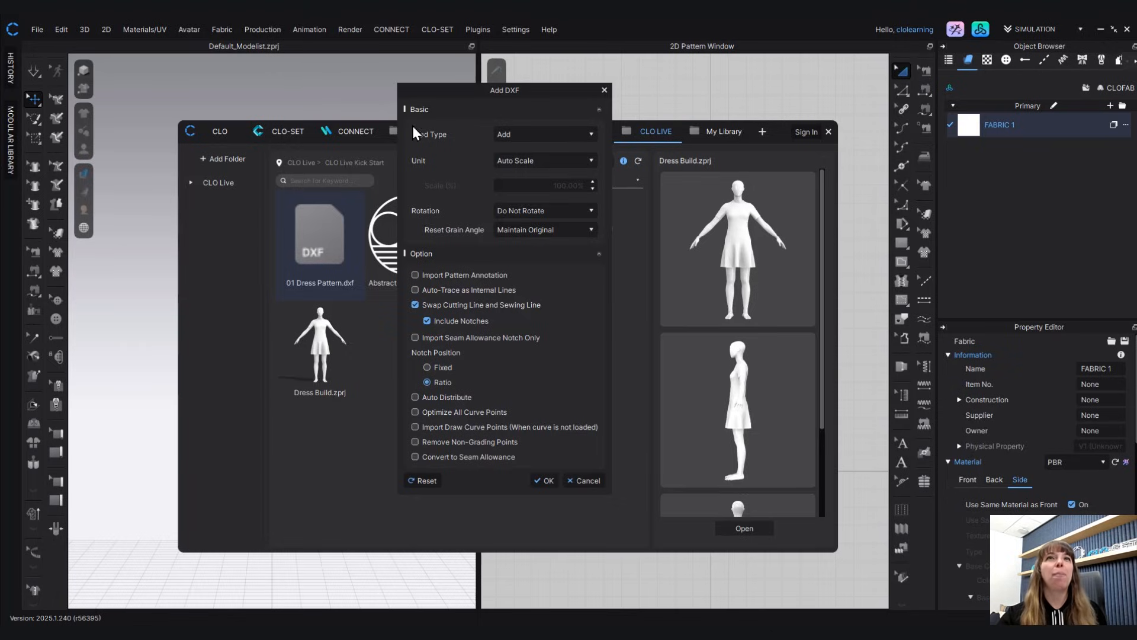
left_click(504, 139)
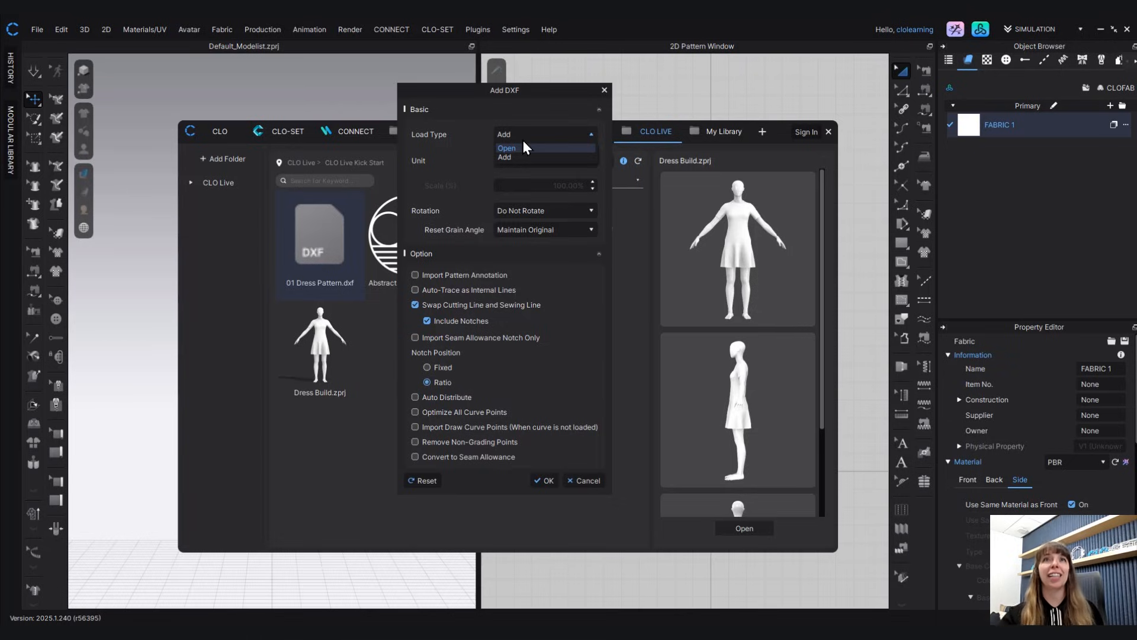
left_click(433, 158)
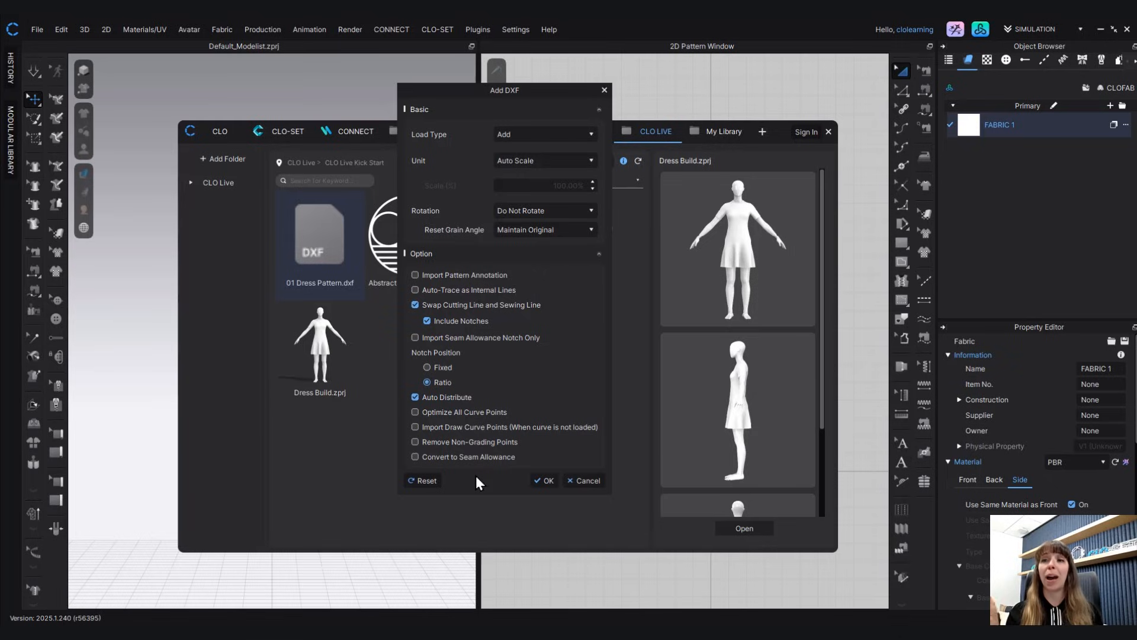
left_click(550, 484)
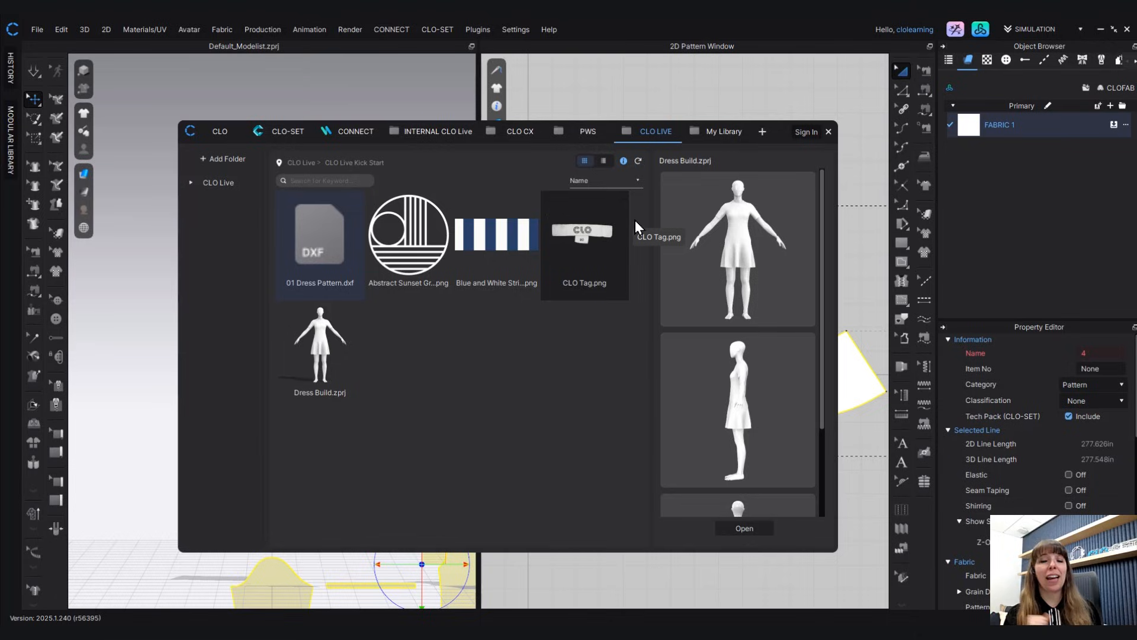
- Close the library and look over all imported dress pattern pieces in the 2D and 3D windows
left_click(828, 132)
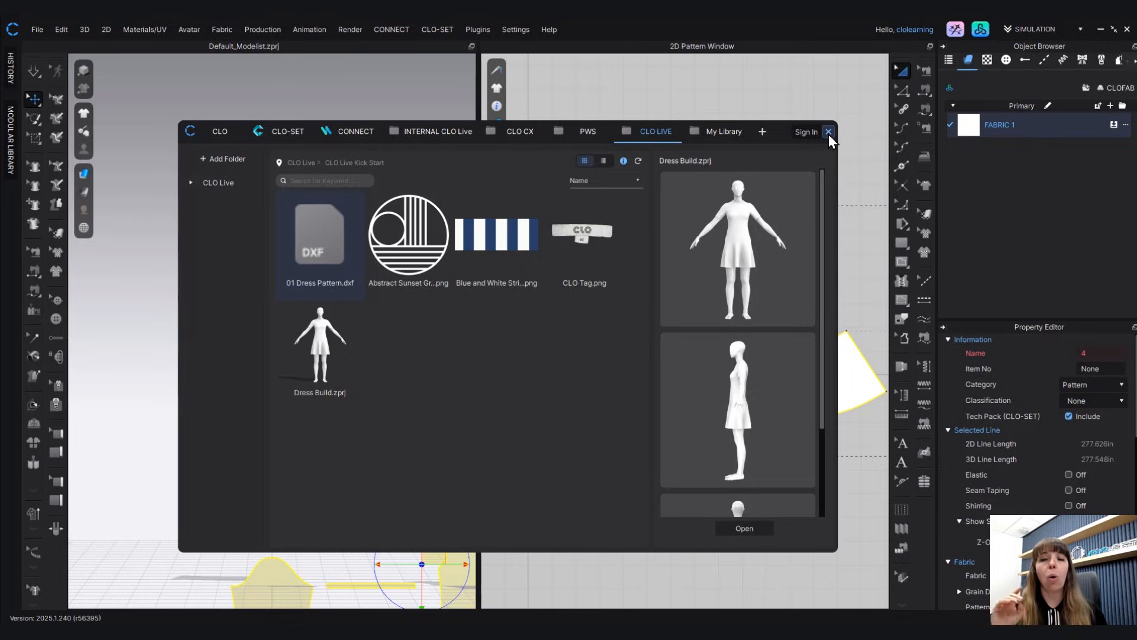
left_click(828, 132)
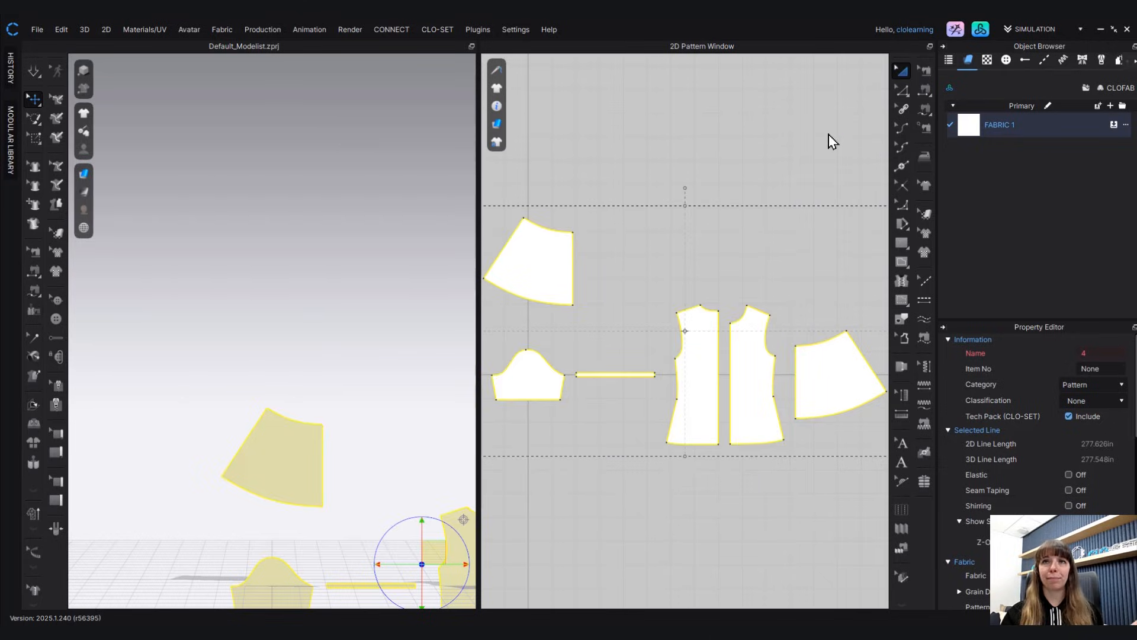
scroll(769, 287, "down", 6)
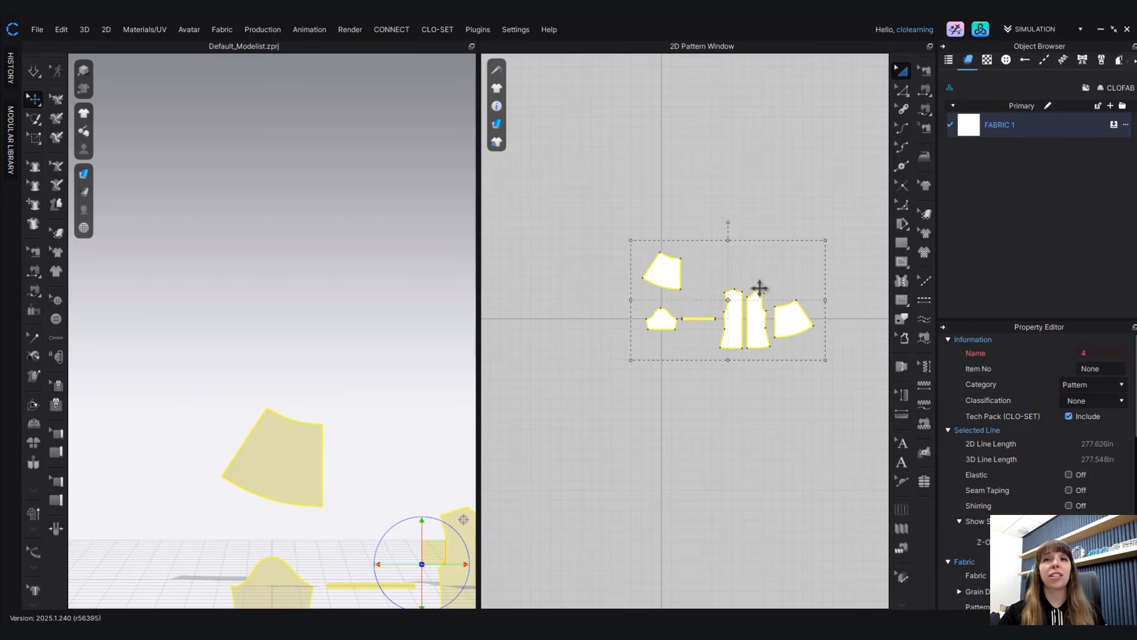
scroll(399, 438, "down", 5)
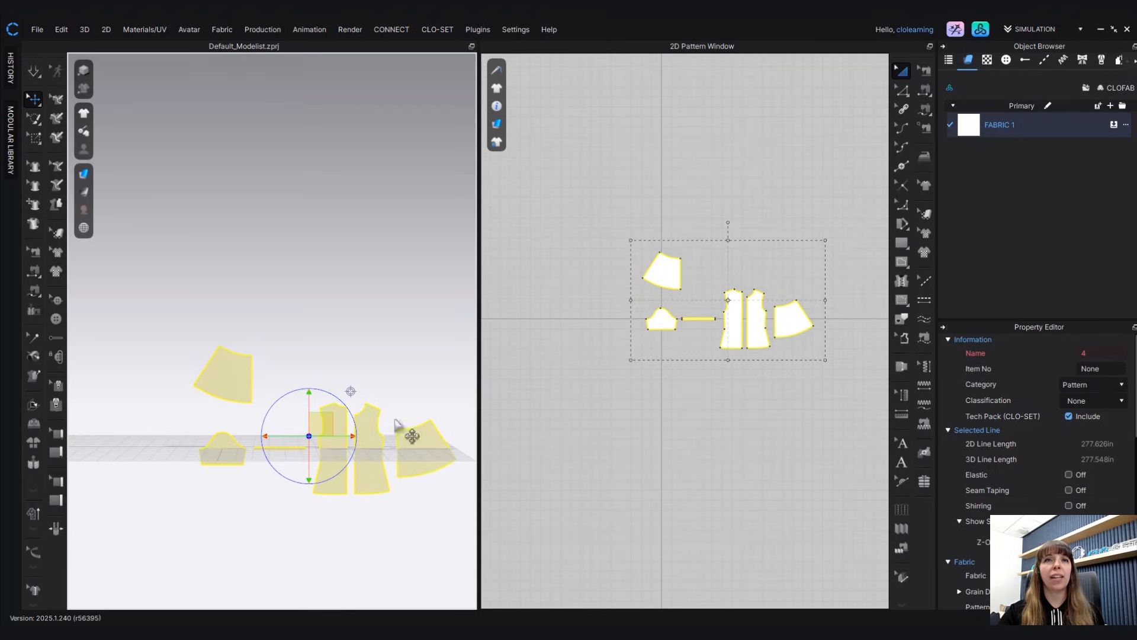
right_click_drag(395, 419, 375, 418)
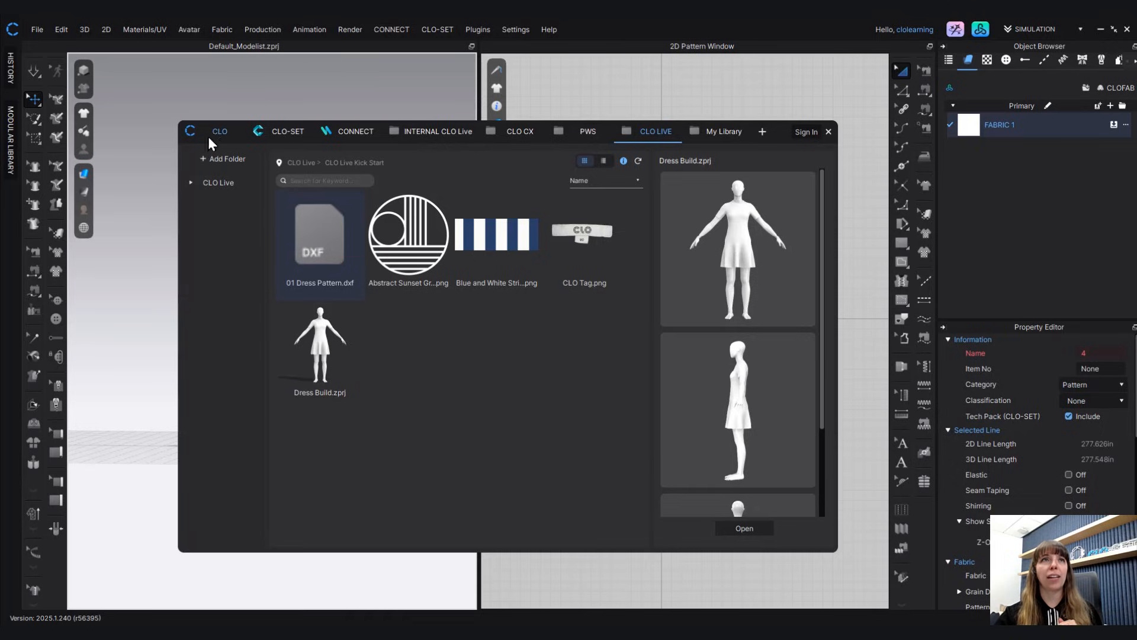
- Open the Mannequin avatar folder in the CLO library, try to open FV2.1_Mannequin.avt directly, and cancel the attempt
left_click(222, 132)
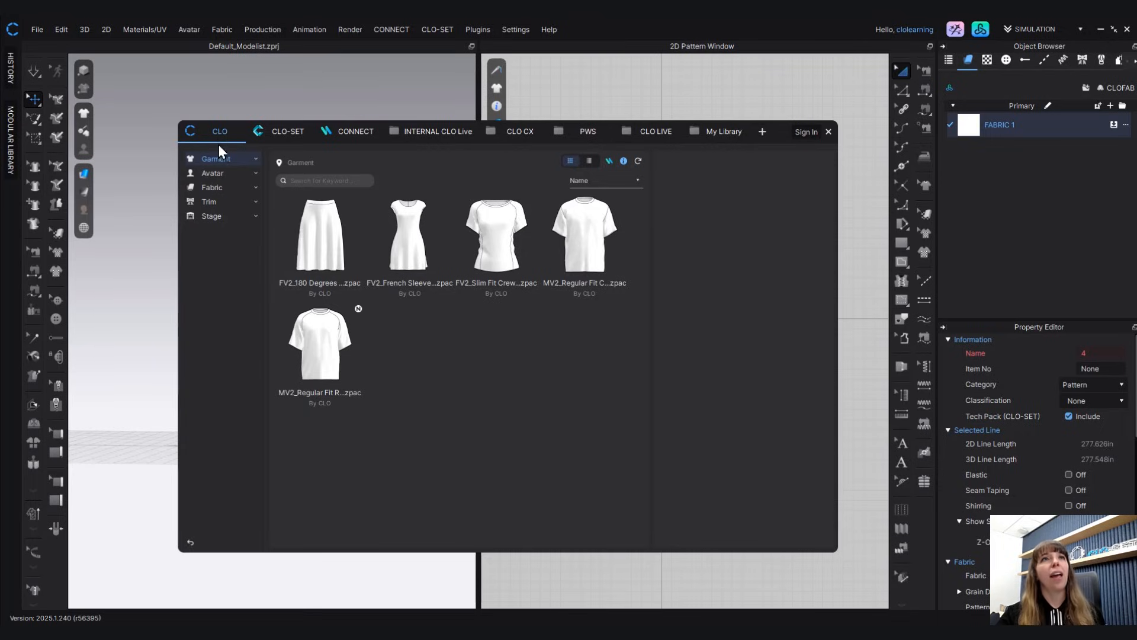
left_click(218, 174)
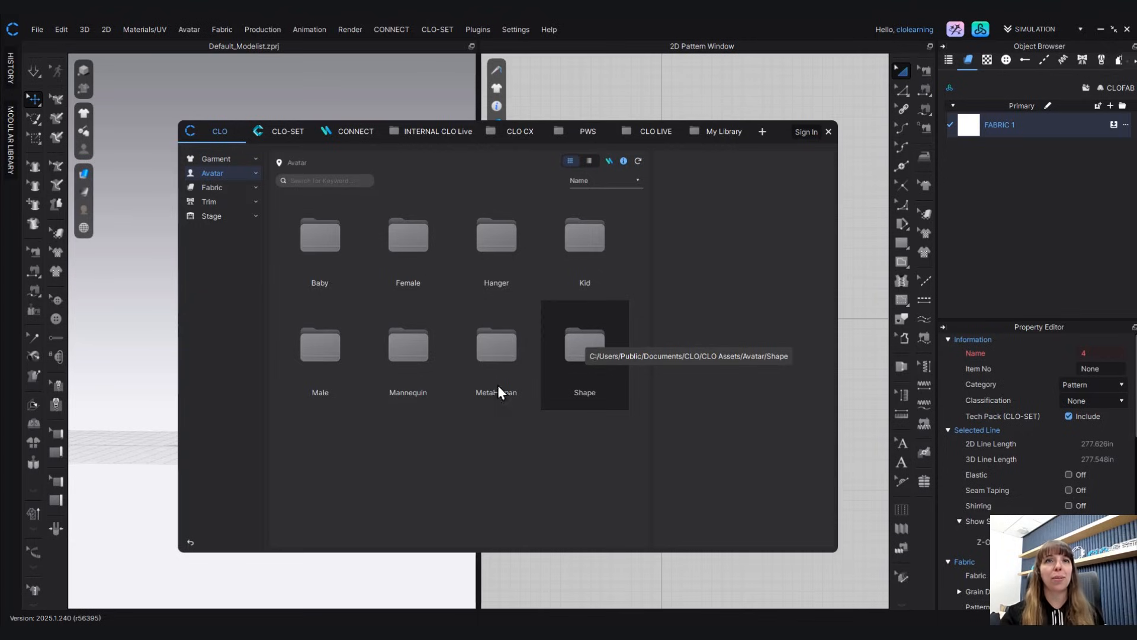
double_click(403, 350)
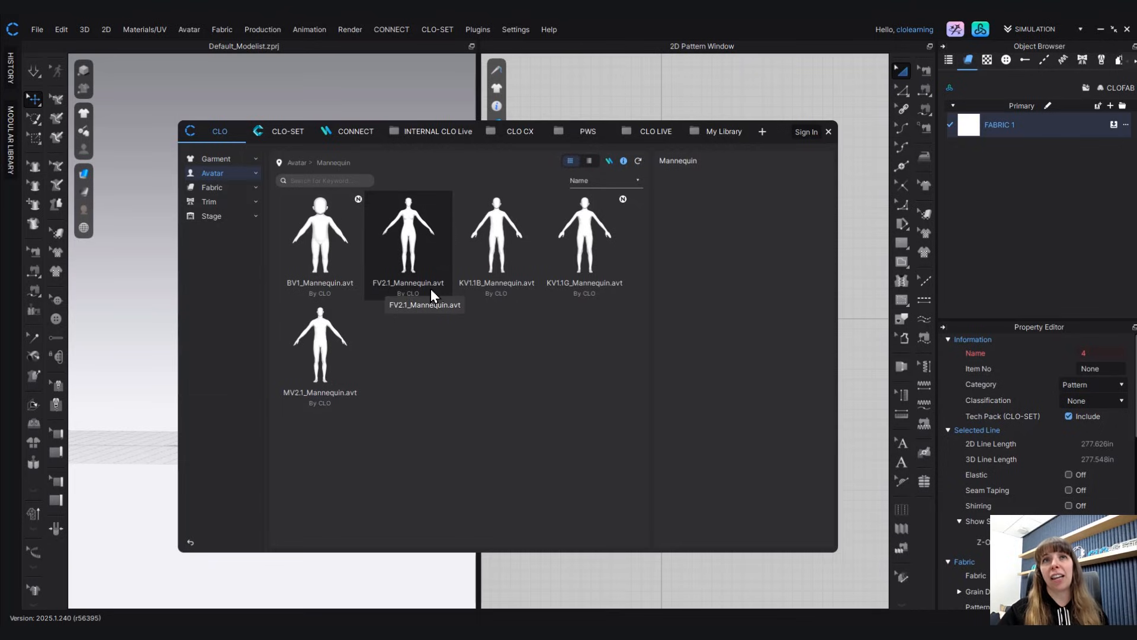
double_click(413, 237)
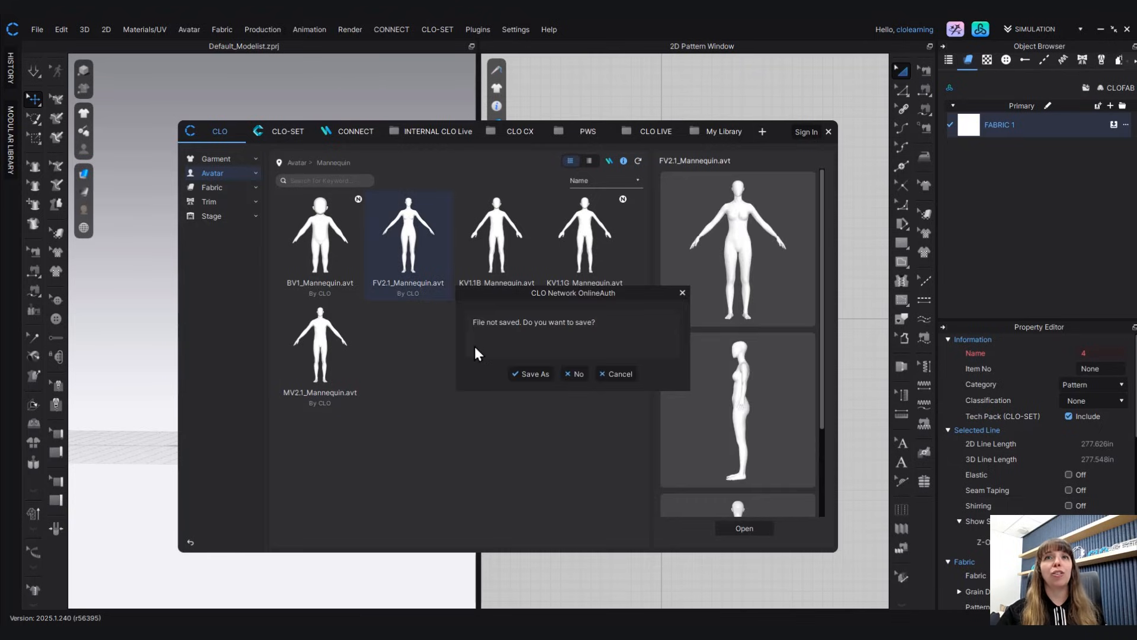
left_click(621, 374)
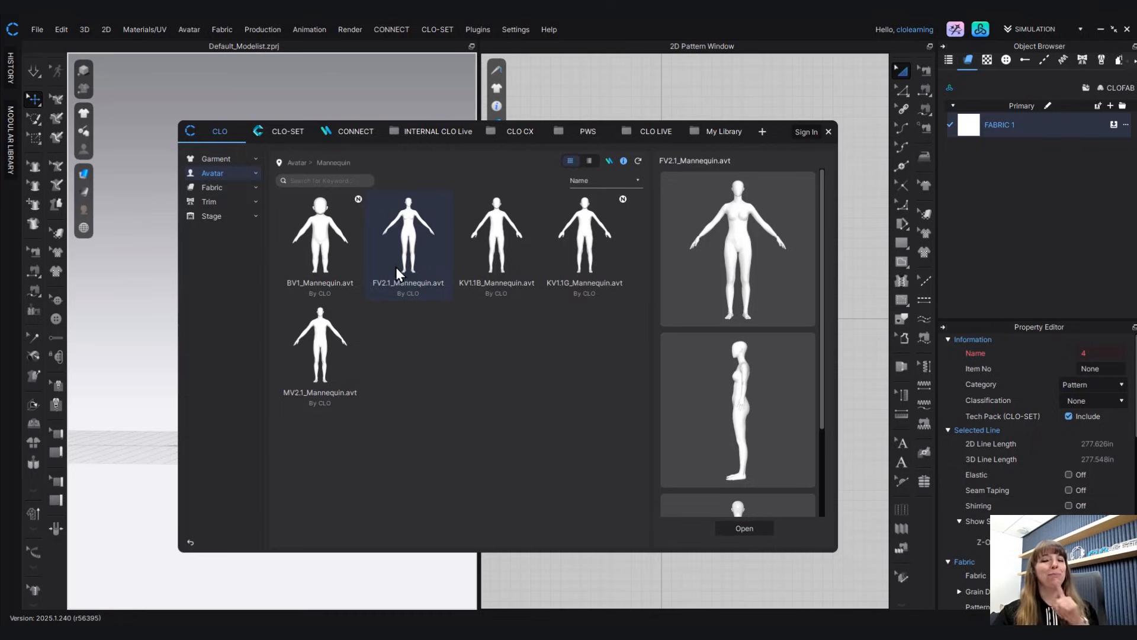
- Add FV2.1_Mannequin.avt to the workspace and briefly move the library window aside to check the avatar alongside the pattern
right_click(405, 243)
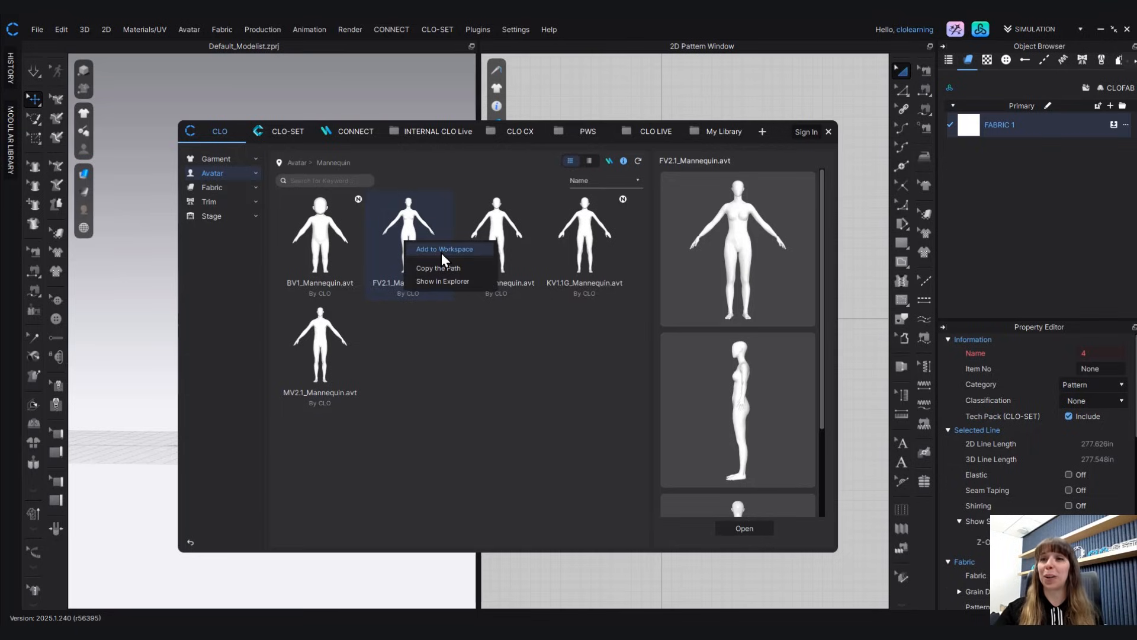
left_click(442, 250)
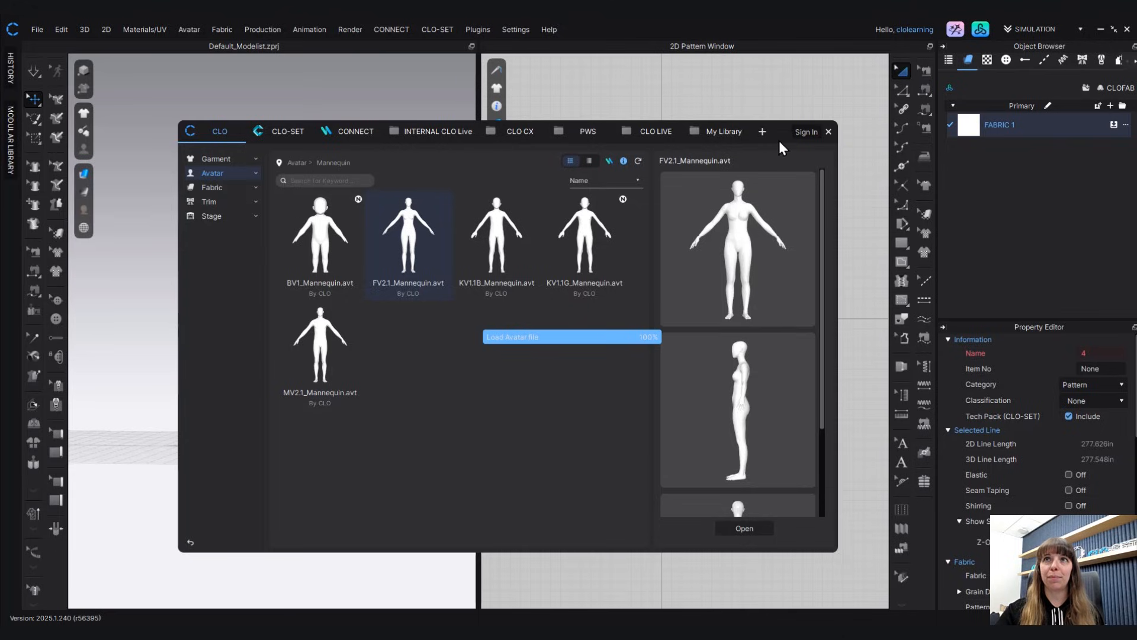
left_click_drag(776, 135, 738, 359)
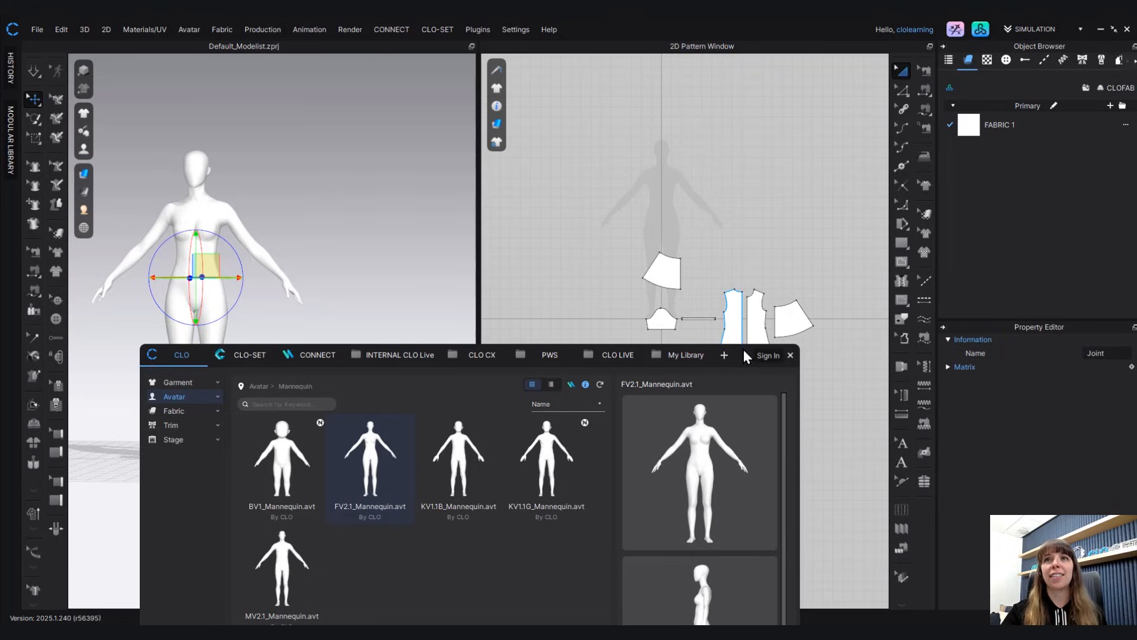
left_click_drag(744, 349, 763, 139)
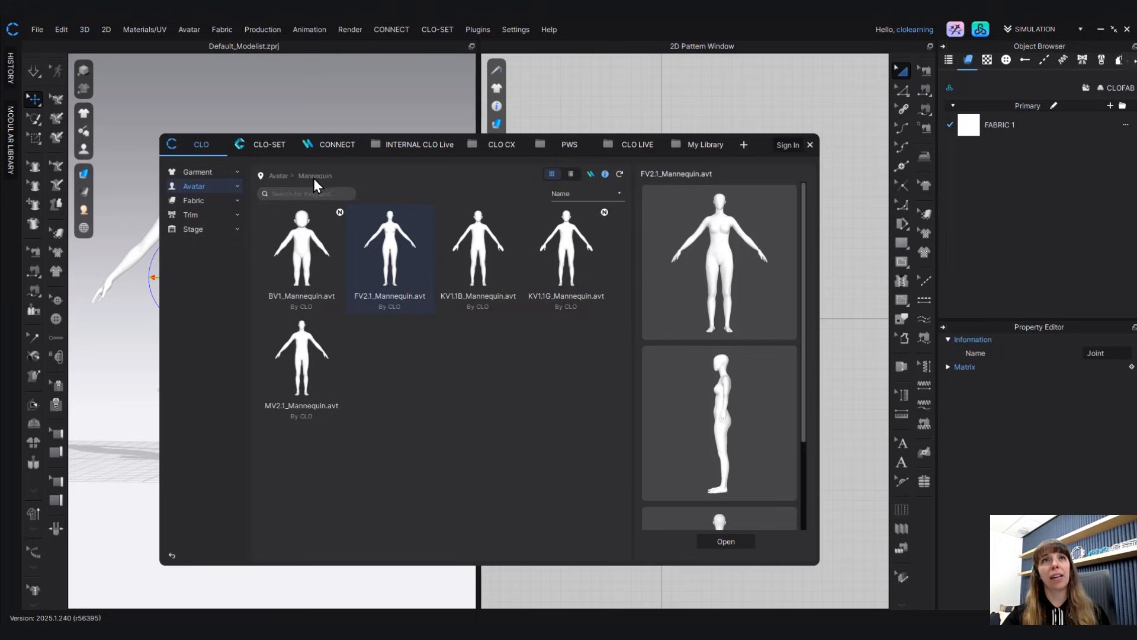
- Browse the Female avatar folder and its Size subfolder for the available avatars and size sets, and close the library
left_click(277, 176)
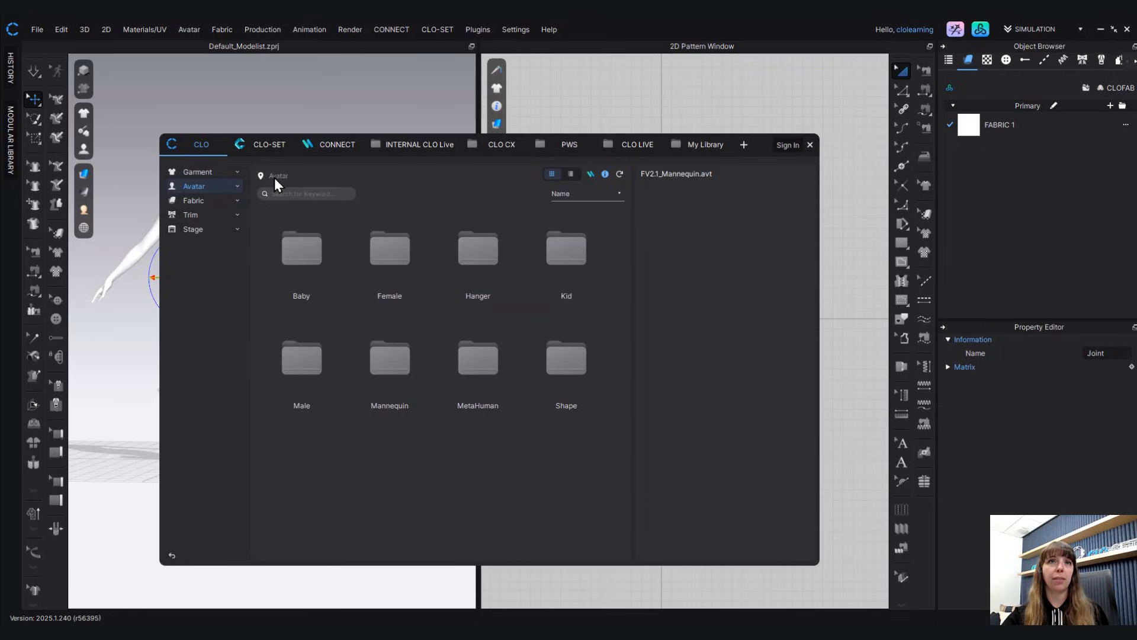
double_click(392, 254)
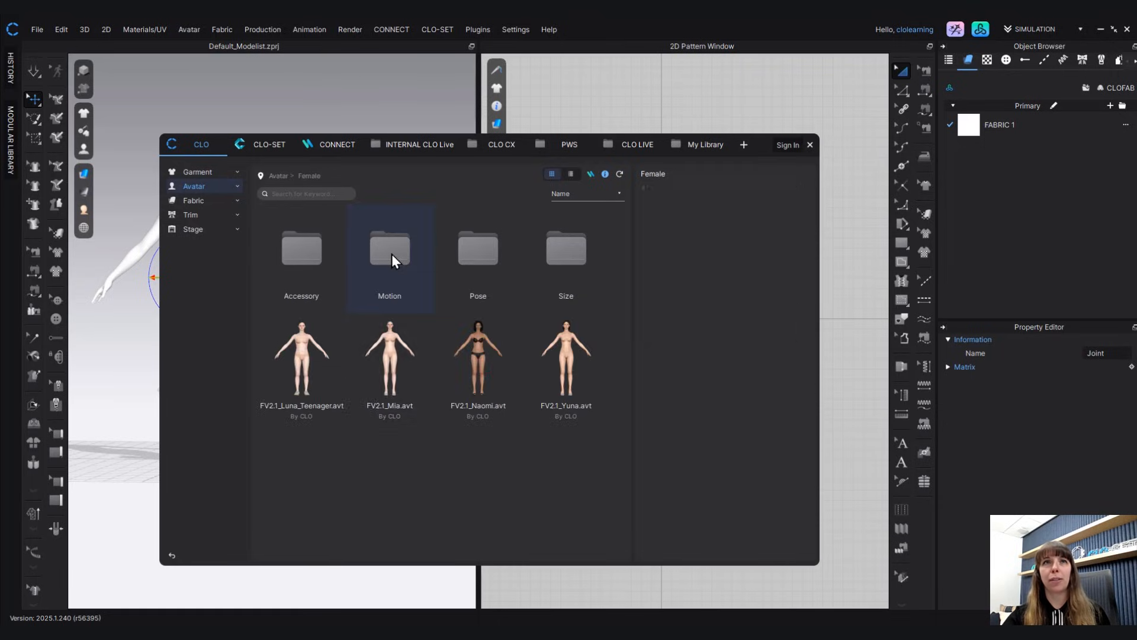
left_click(392, 254)
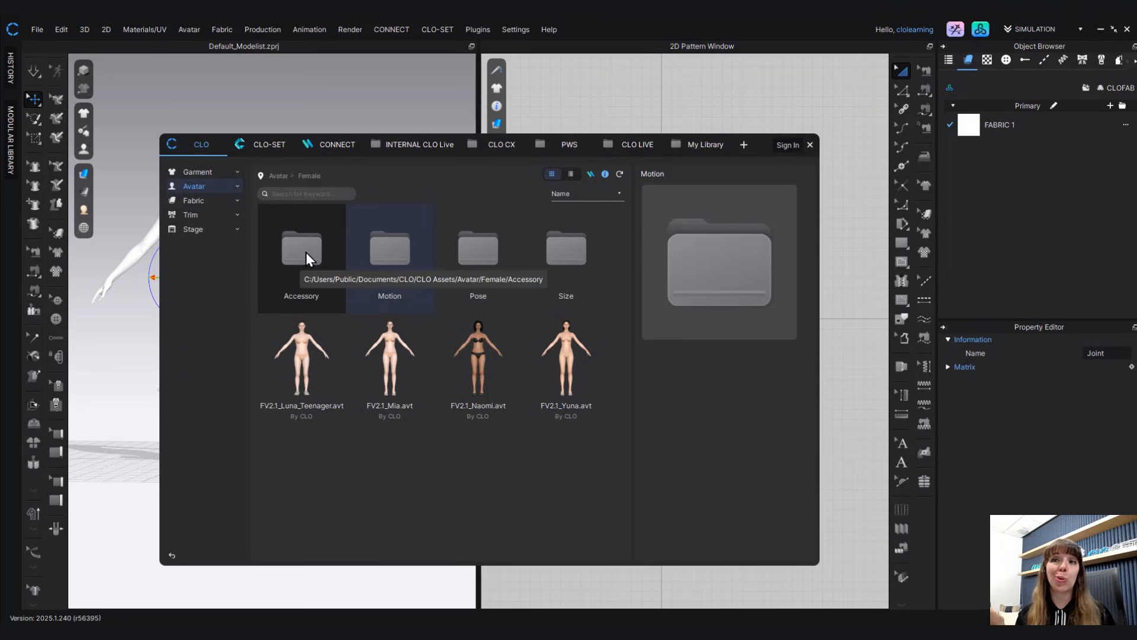
left_click(400, 241)
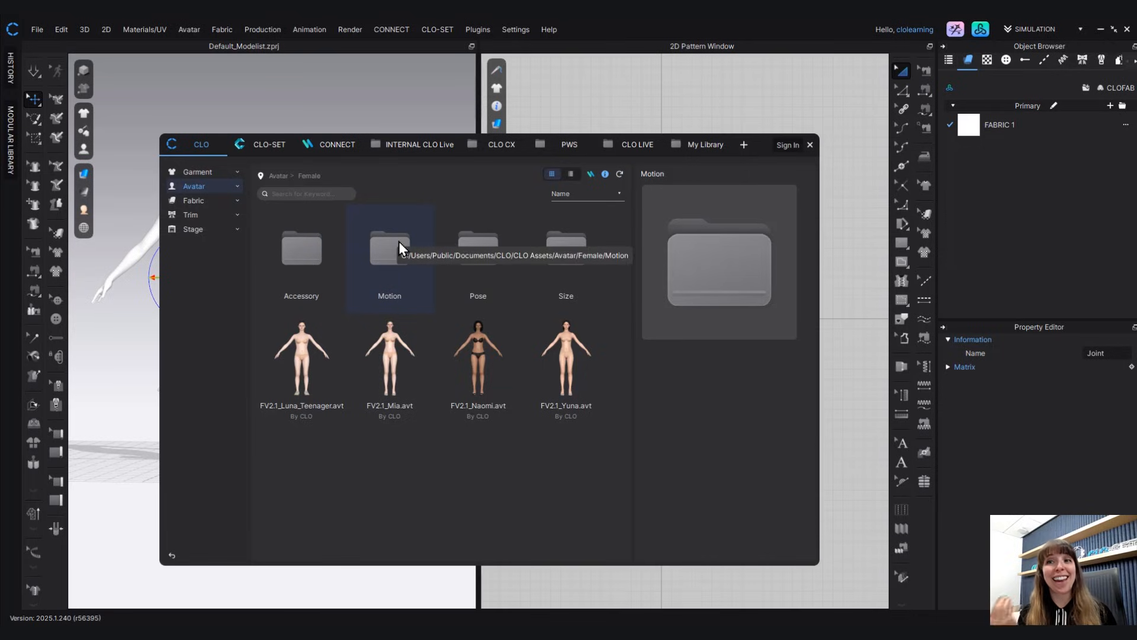
double_click(574, 248)
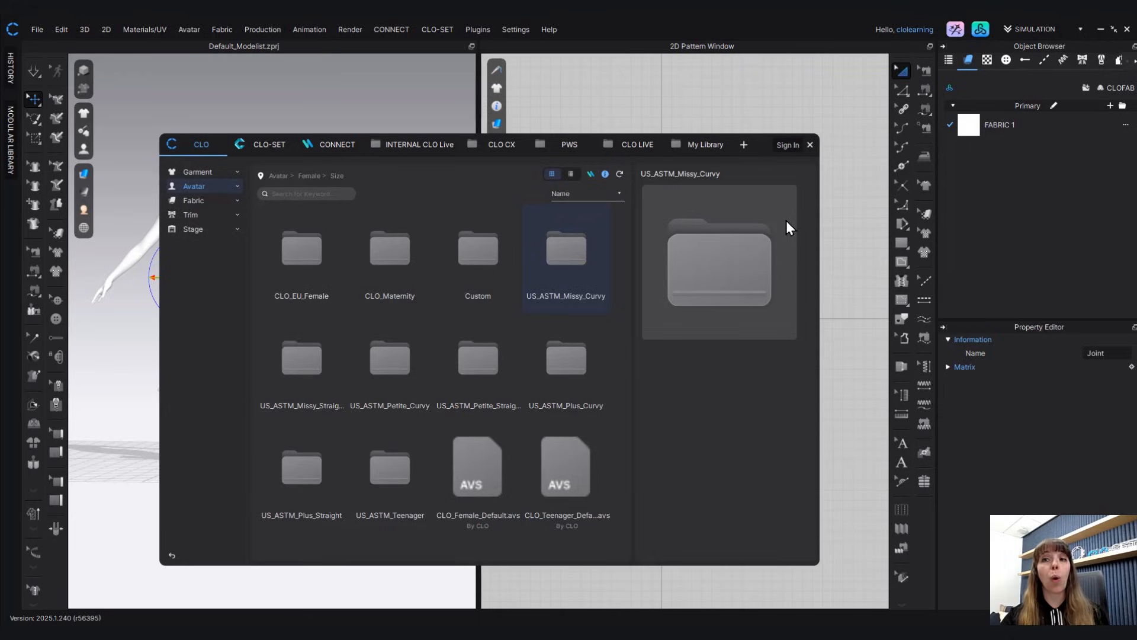
key("Escape")
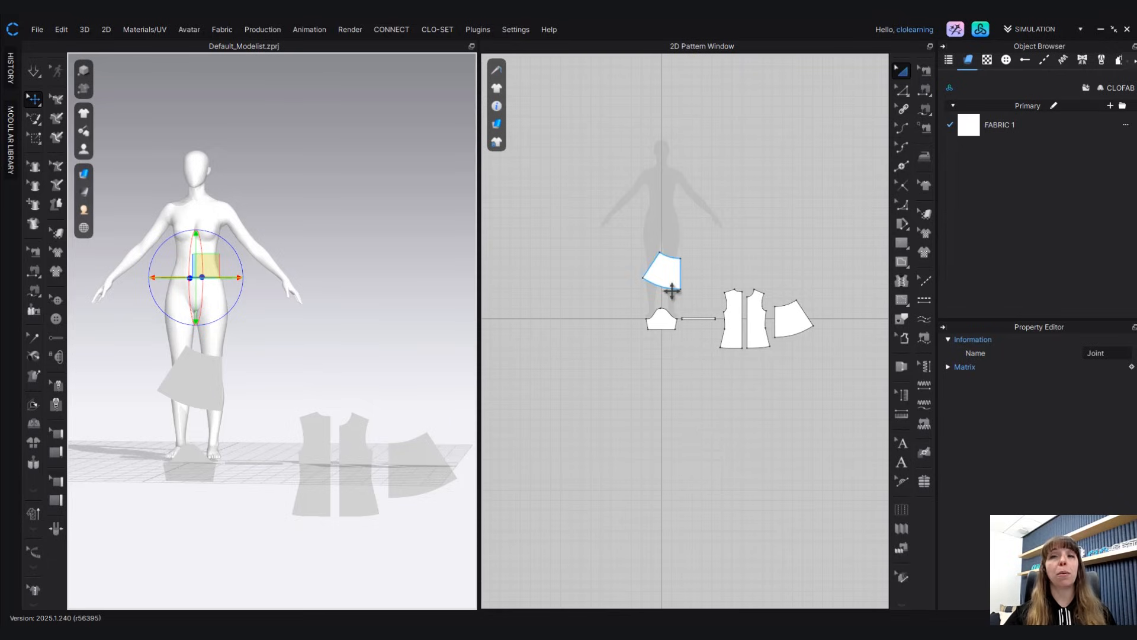
- Examine the pattern pieces up close and as a whole in the 2D window, and the avatar in the 3D window
scroll(671, 290, "down", 5)
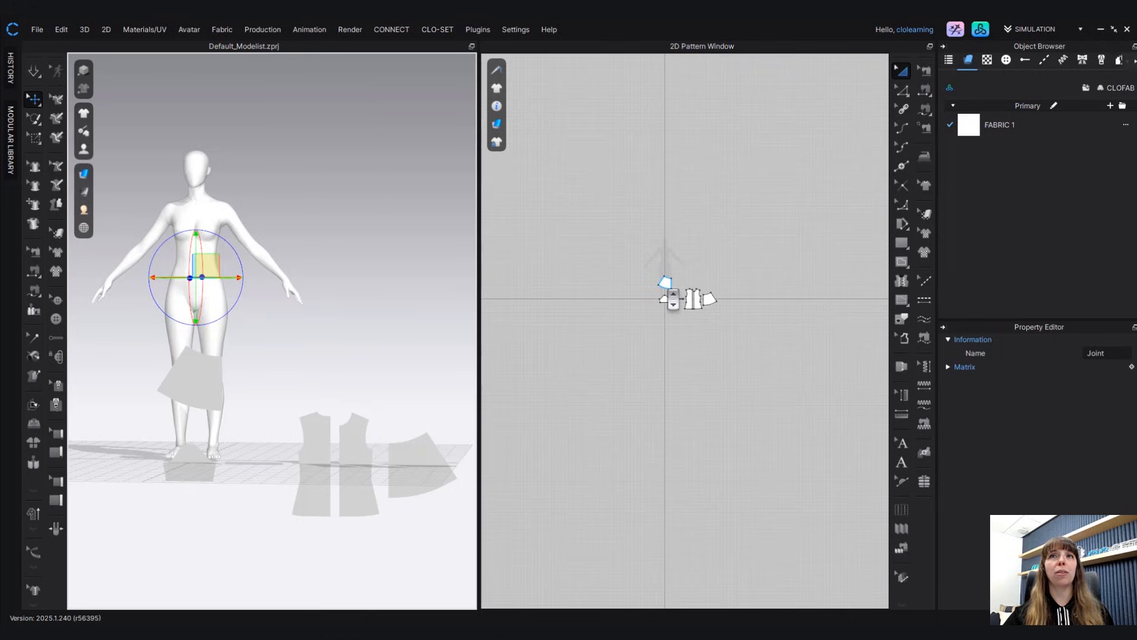
scroll(673, 299, "up", 8)
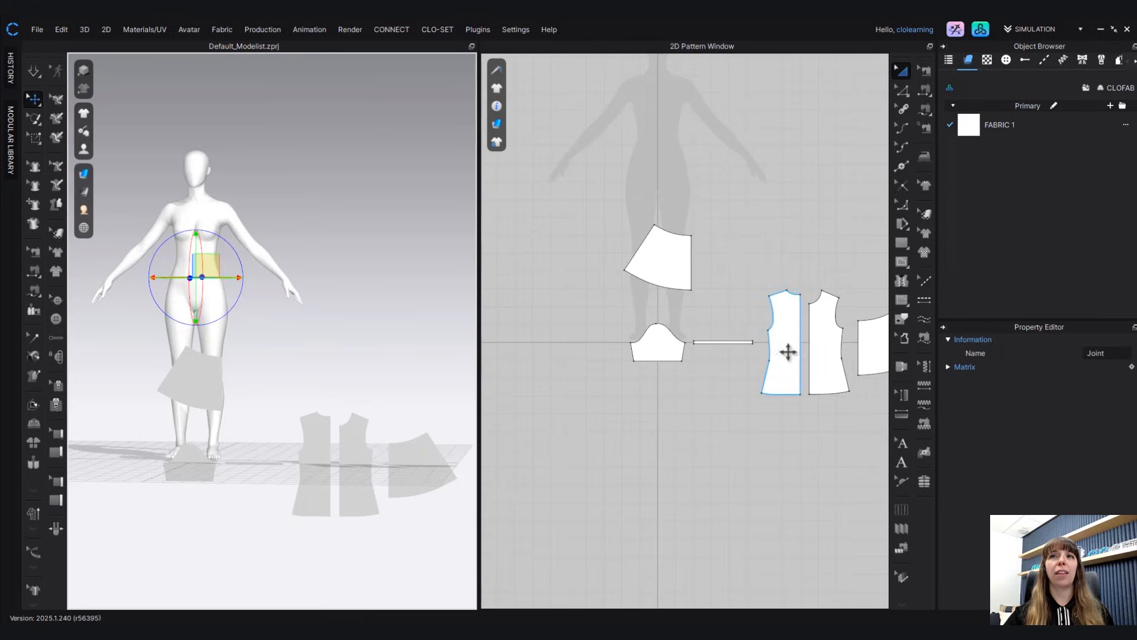
scroll(840, 336, "down", 4)
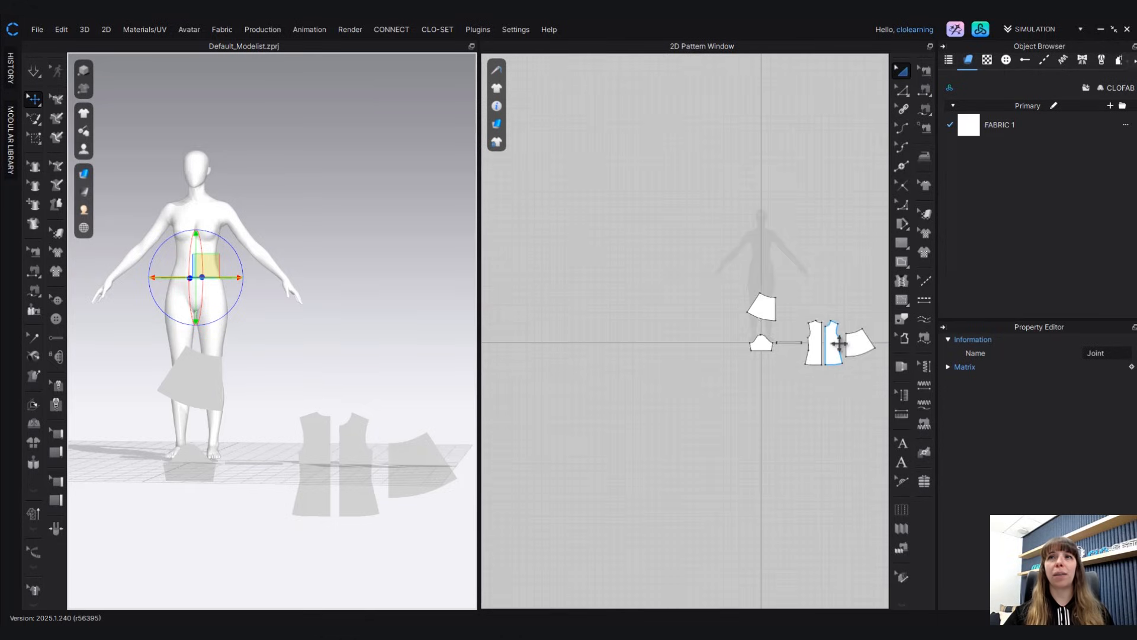
scroll(839, 344, "up", 8)
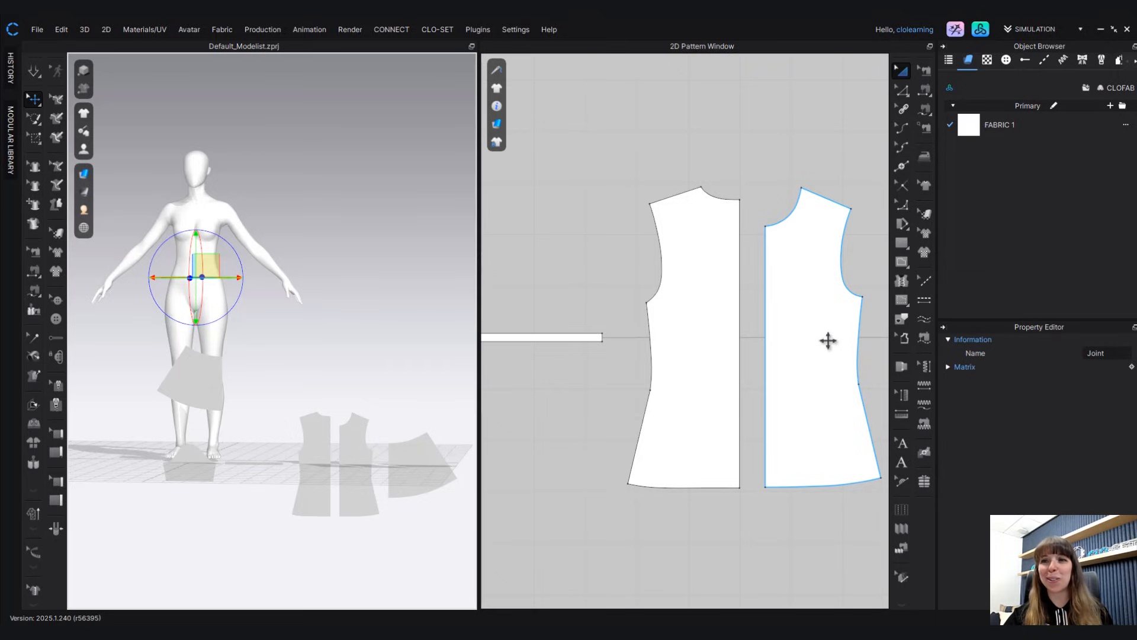
scroll(827, 339, "up", 4)
scroll(830, 346, "down", 6)
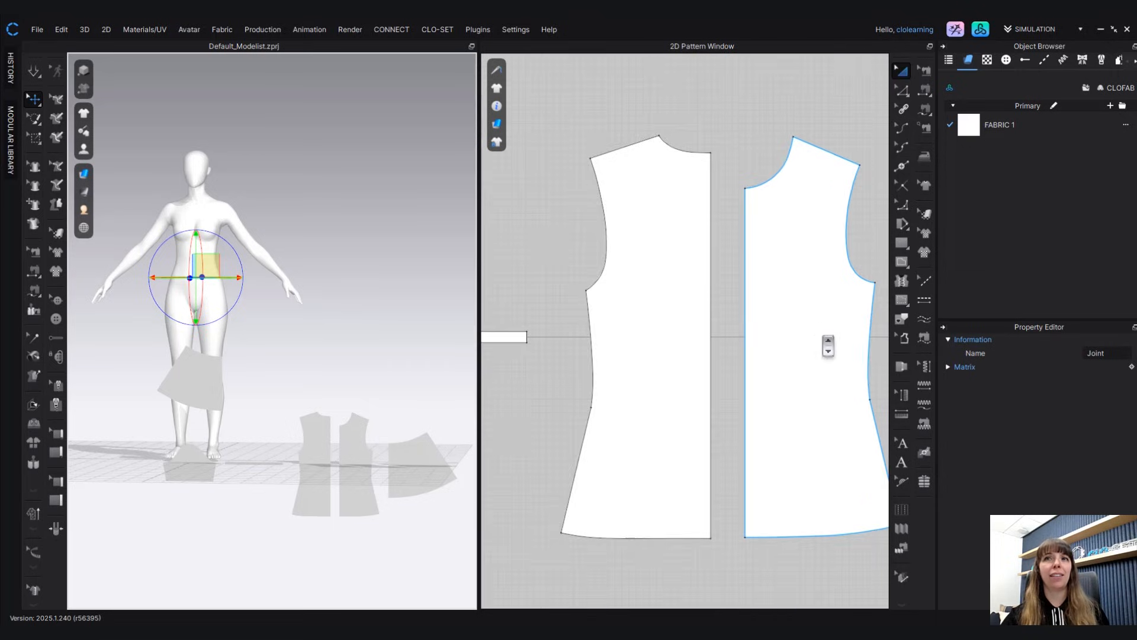
scroll(820, 337, "down", 5)
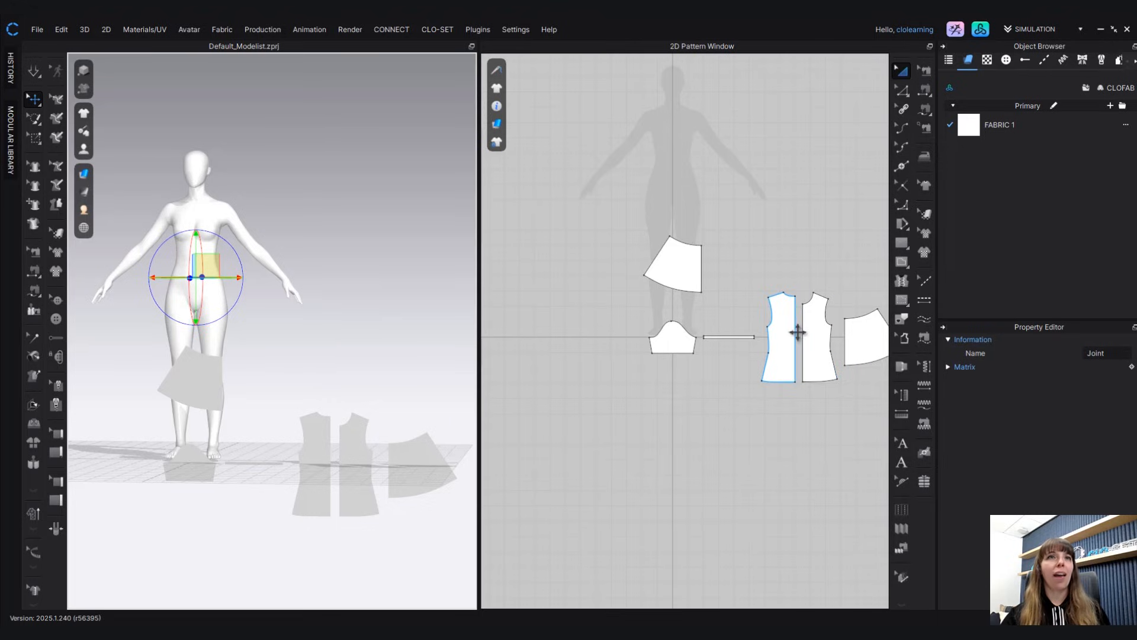
scroll(246, 350, "up", 6)
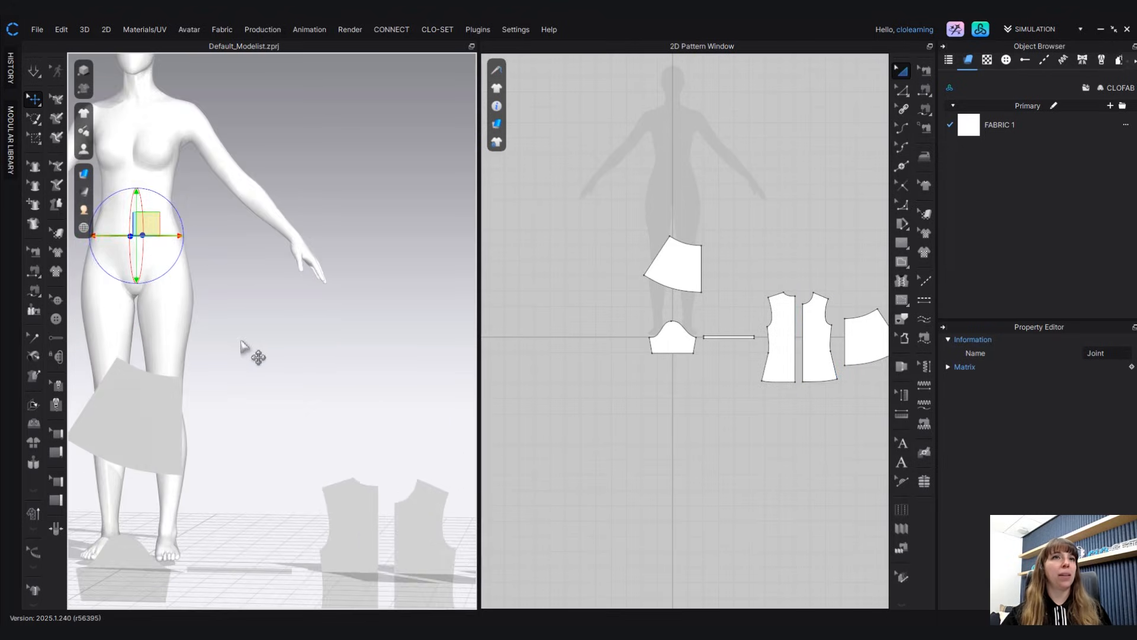
scroll(247, 350, "down", 6)
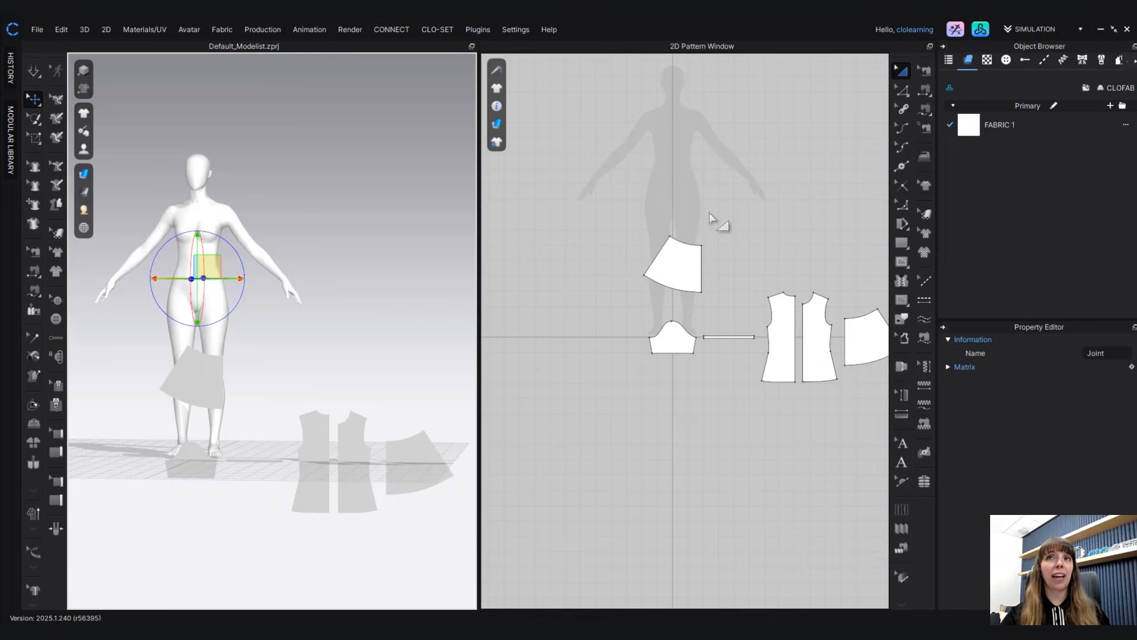
- Centre the avatar in both windows and view it from the side and below in the 3D window
right_click_drag(711, 218, 773, 230)
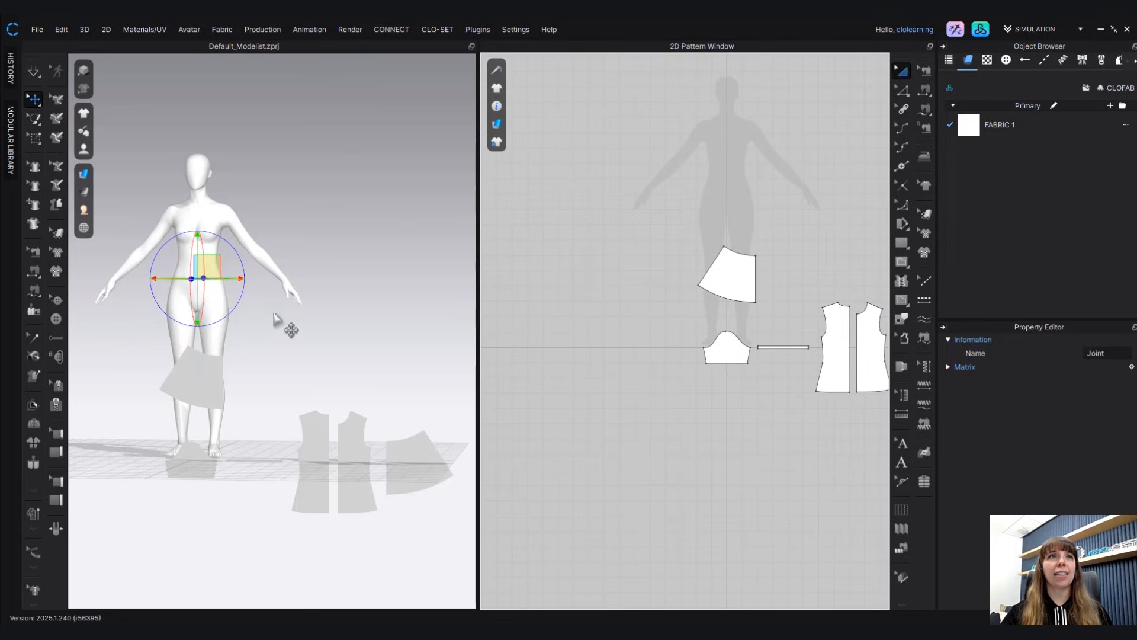
middle_click_drag(312, 299, 410, 302)
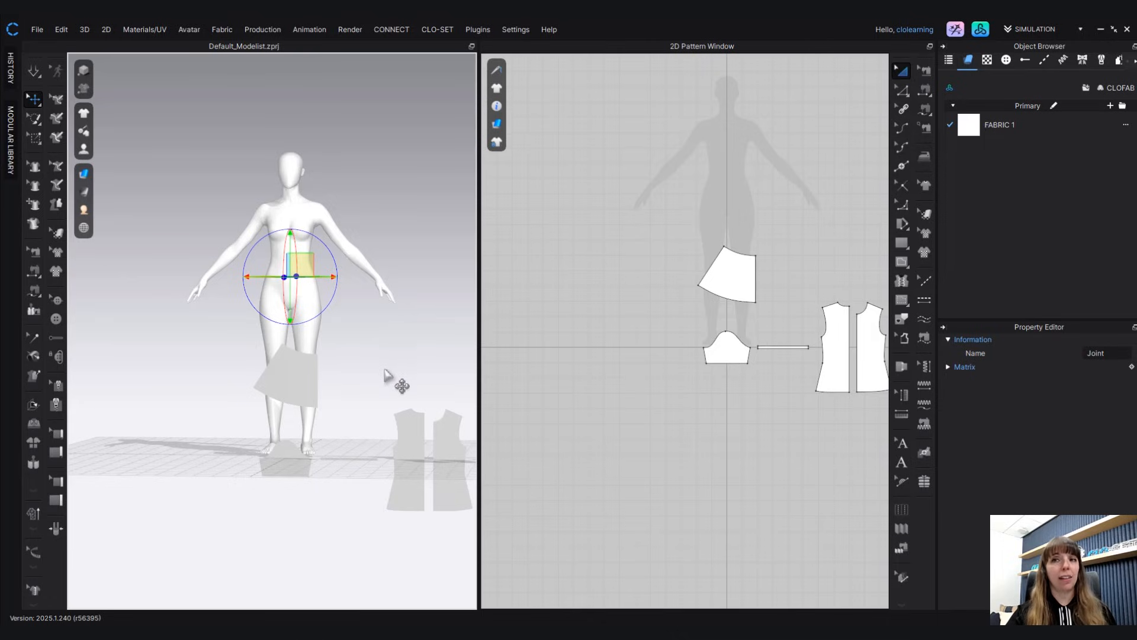
key("ctrl")
key("ctrl")
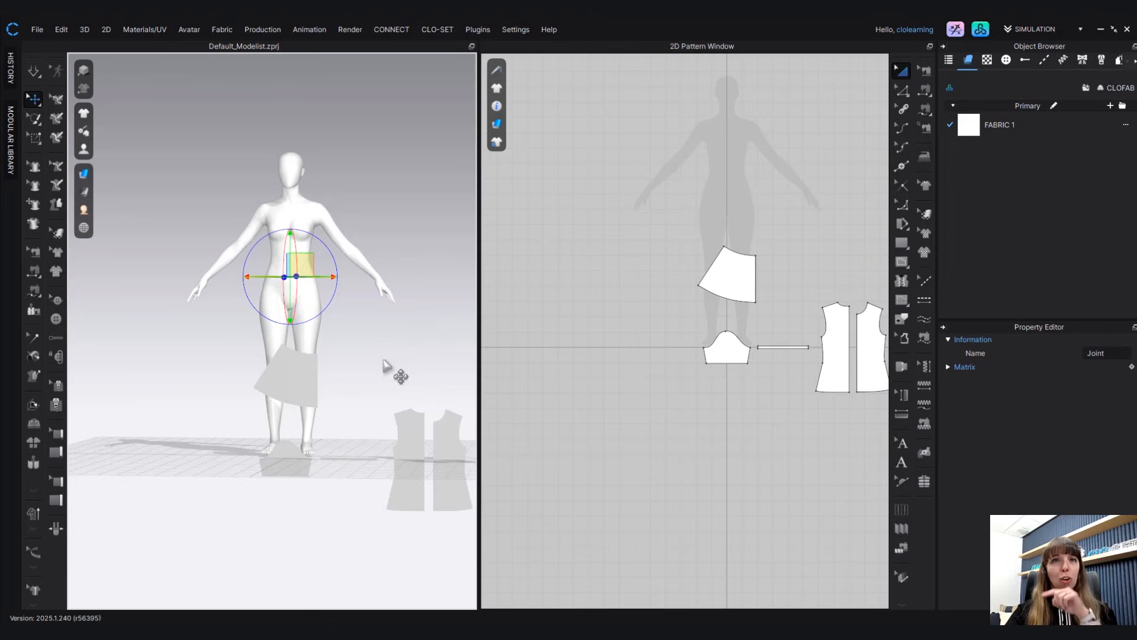
right_click_drag(384, 362, 346, 491)
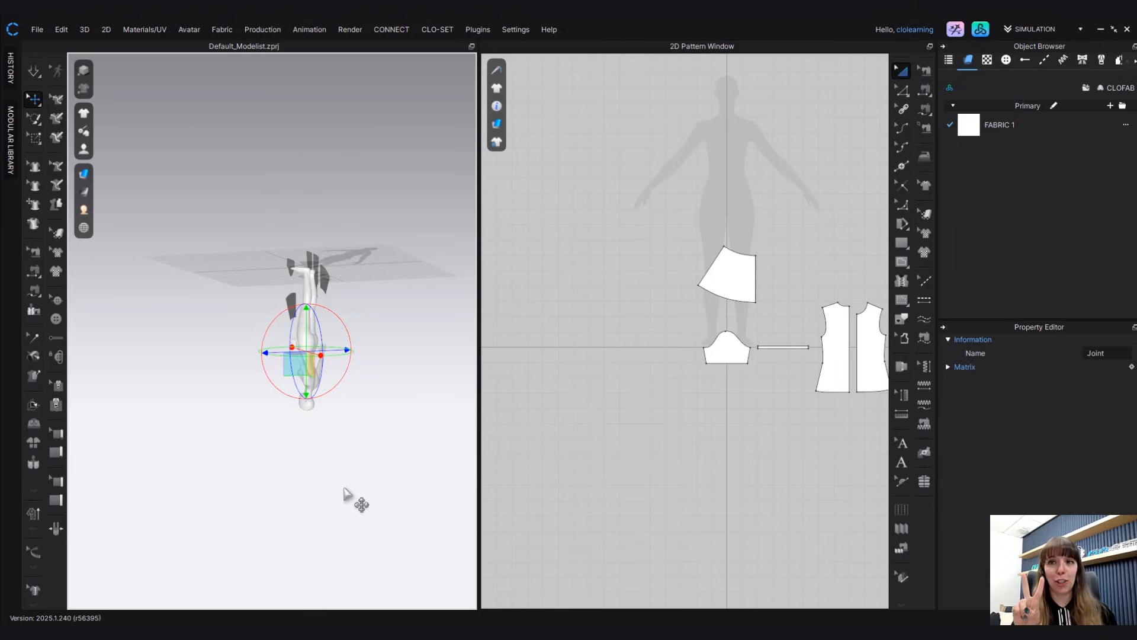
- Return the 3D window to the Front view, check the list of preset views, and frame the avatar and pattern pieces in both windows
key("2")
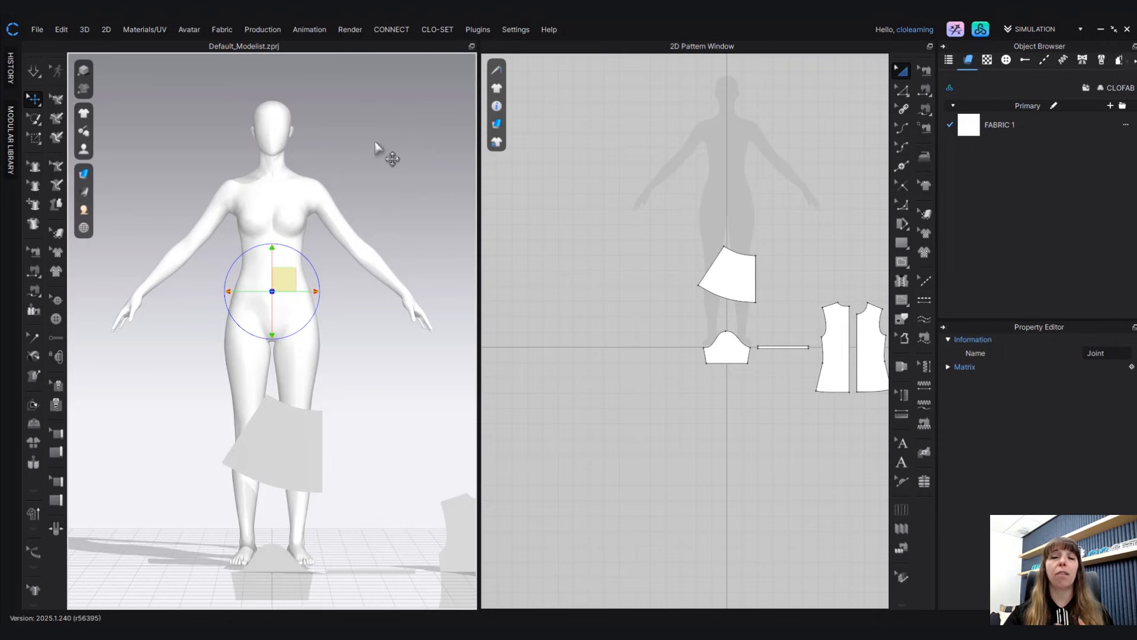
right_click_drag(376, 143, 375, 139)
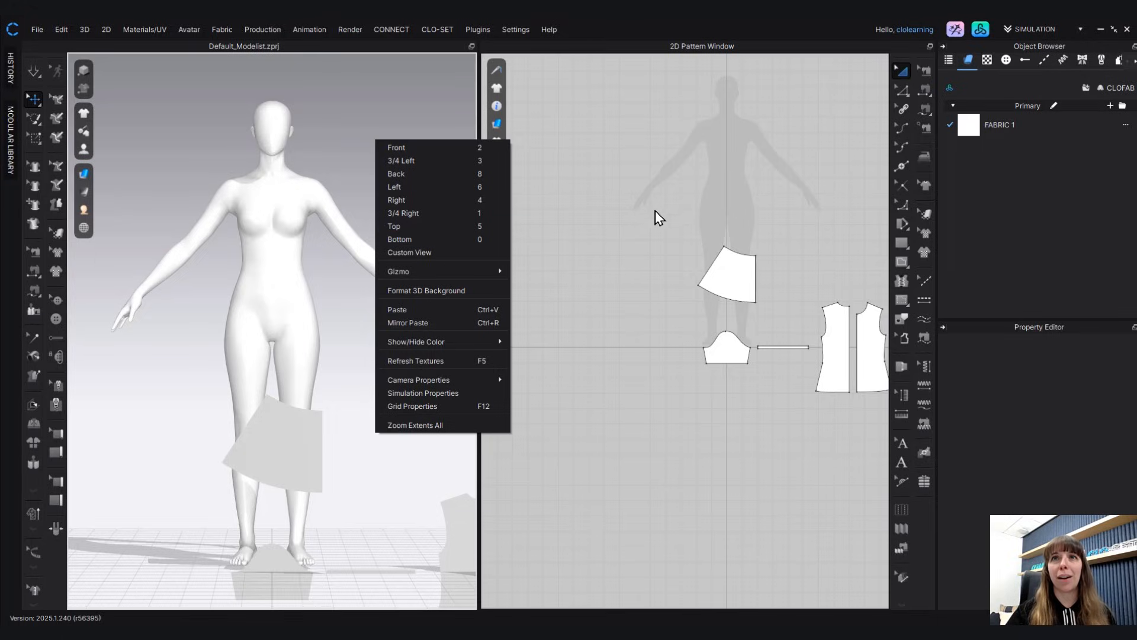
left_click(697, 204)
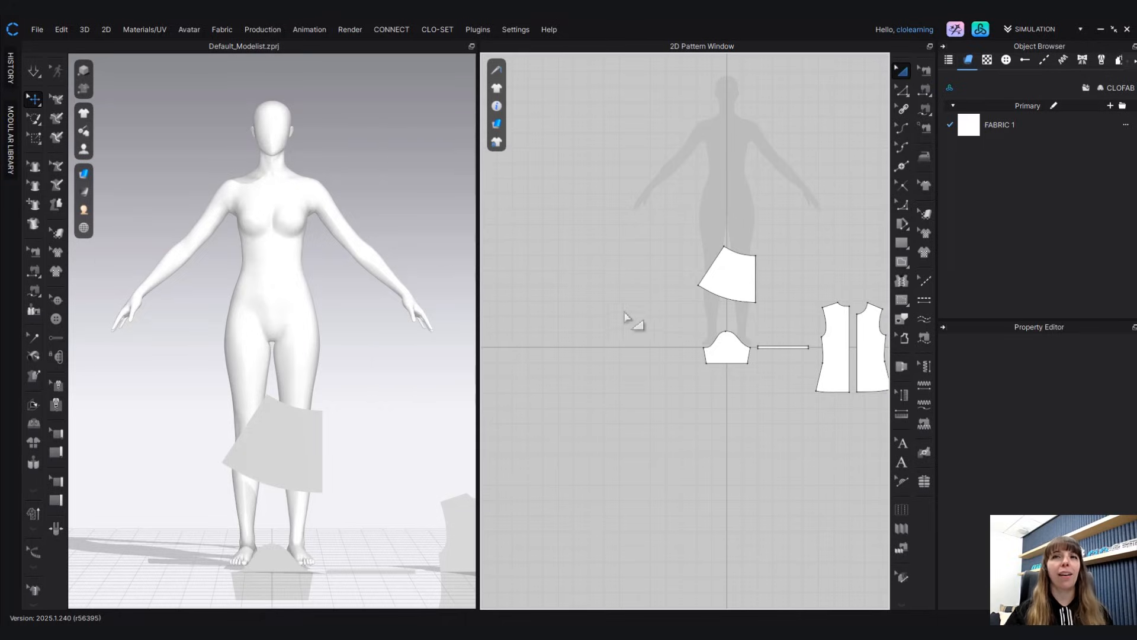
scroll(296, 398, "down", 5)
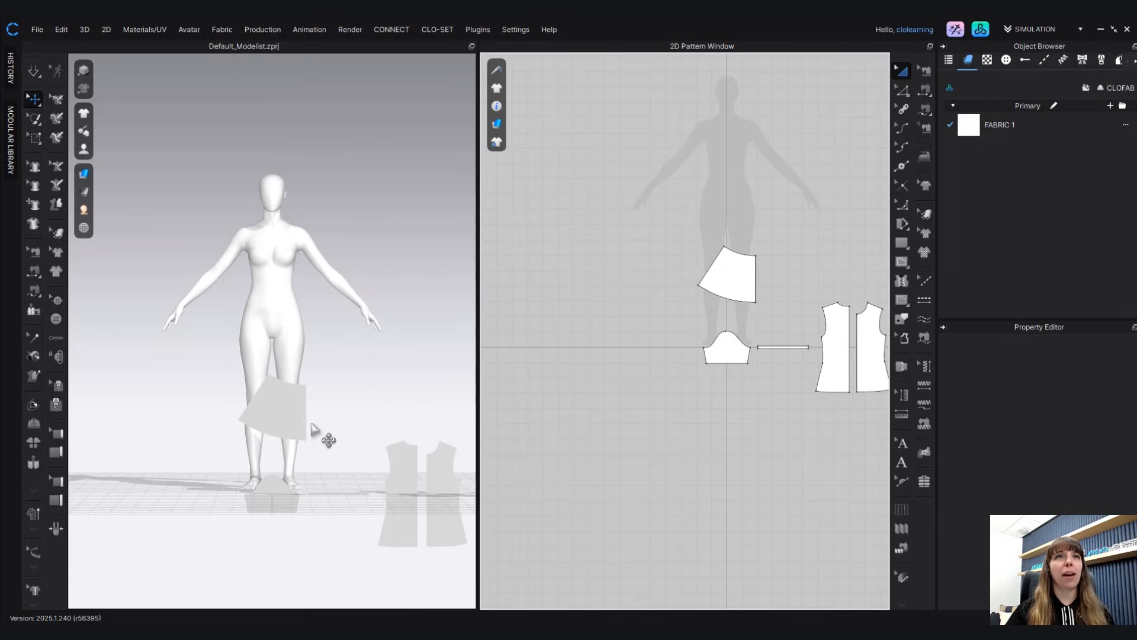
middle_click_drag(264, 431, 264, 415)
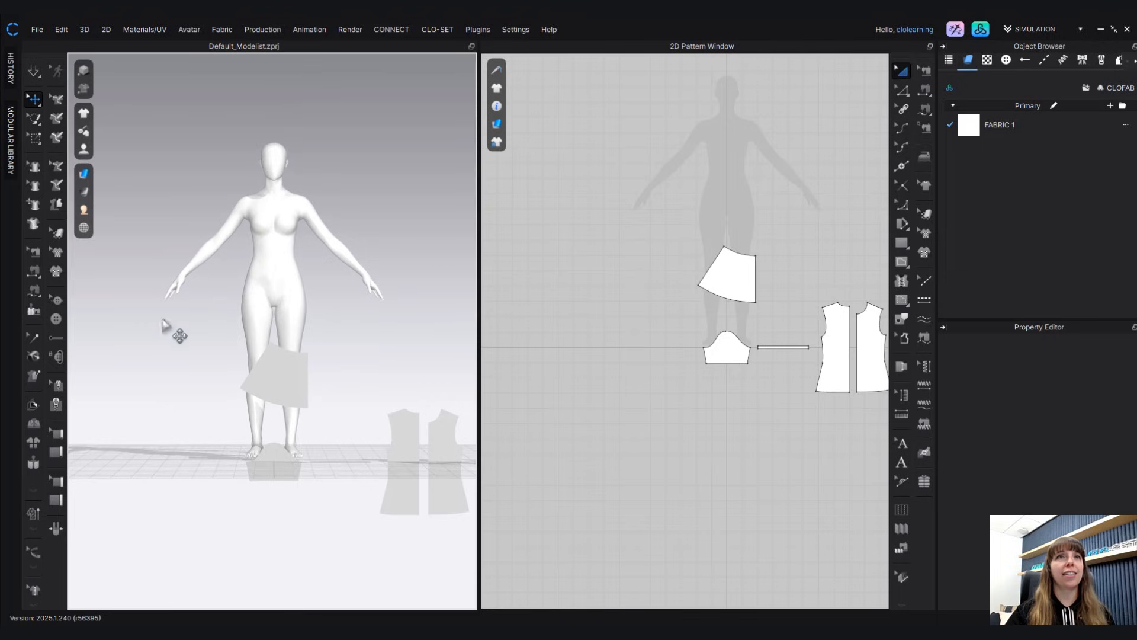
scroll(812, 211, "down", 4)
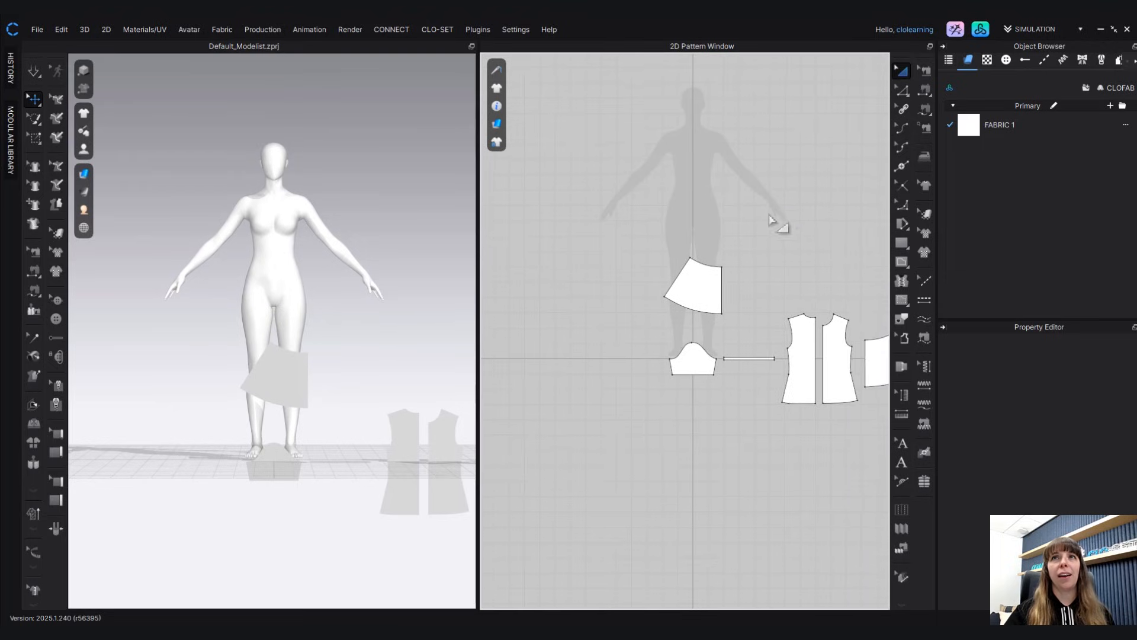
scroll(731, 224, "up", 6)
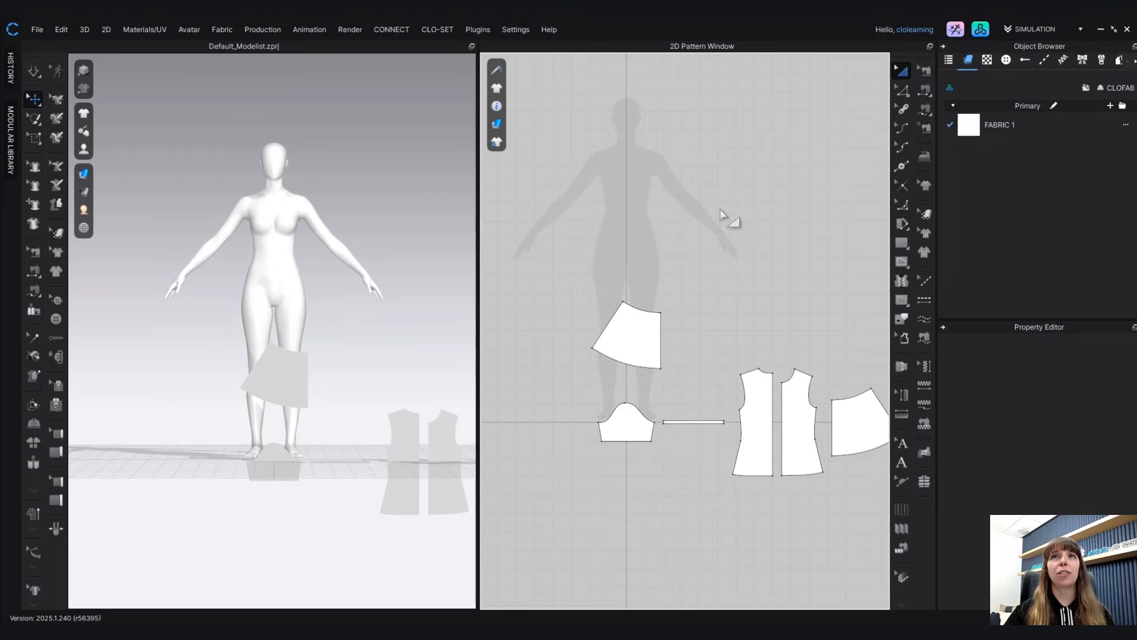
middle_click_drag(731, 224, 719, 236)
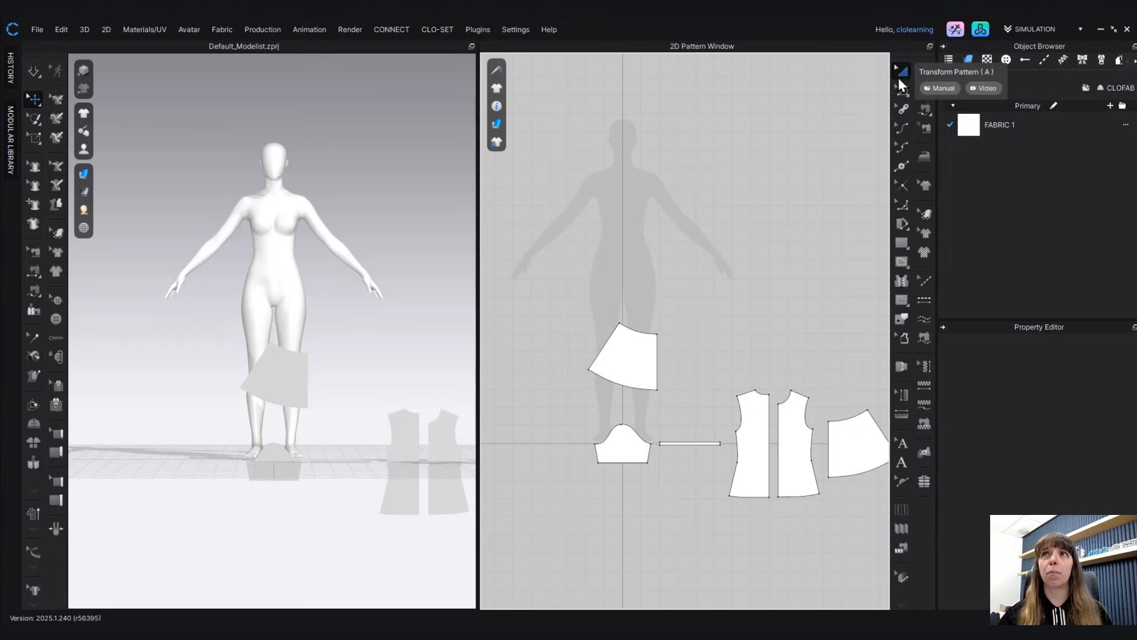
- With Transform Pattern, select both skirt pieces and both bodice pieces one by one to identify them in the 3D window
left_click(903, 72)
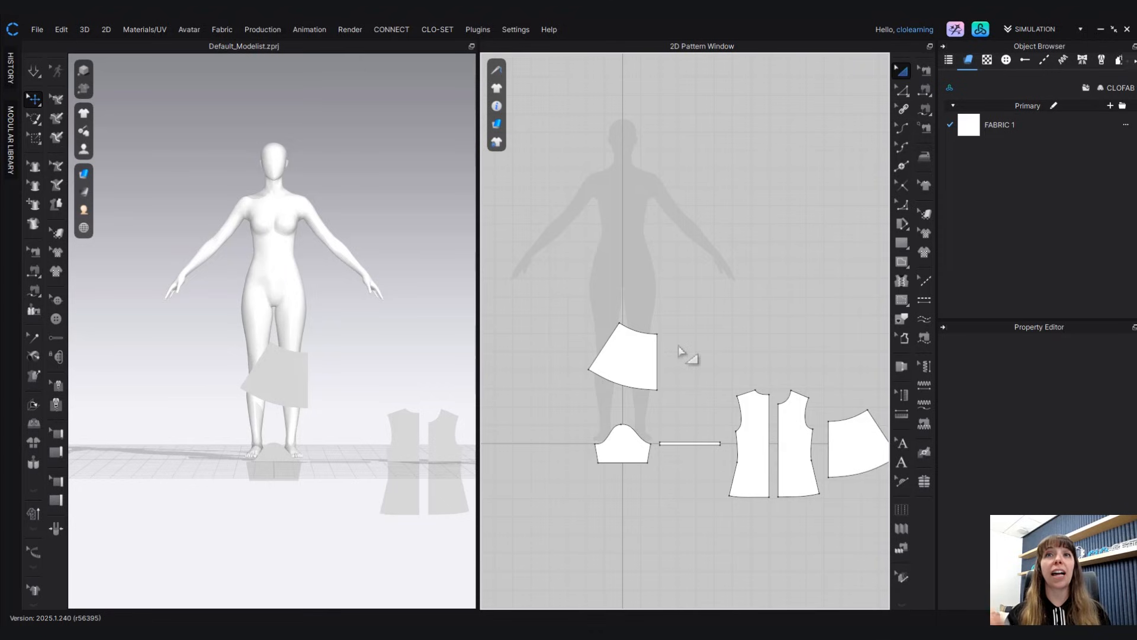
left_click(642, 358)
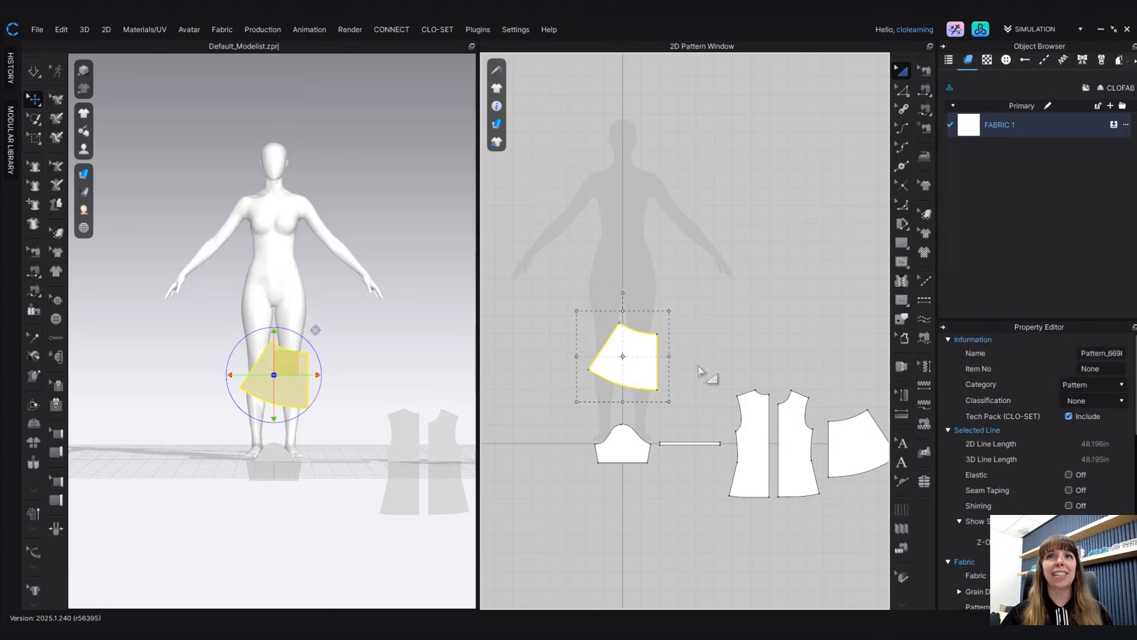
left_click(762, 426)
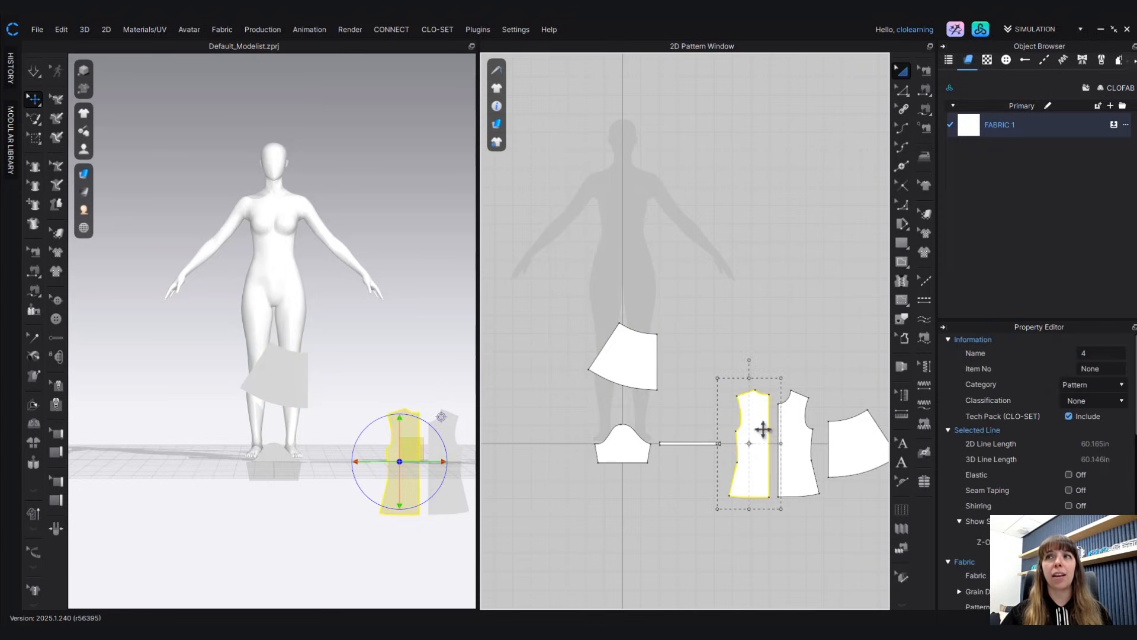
left_click(798, 420)
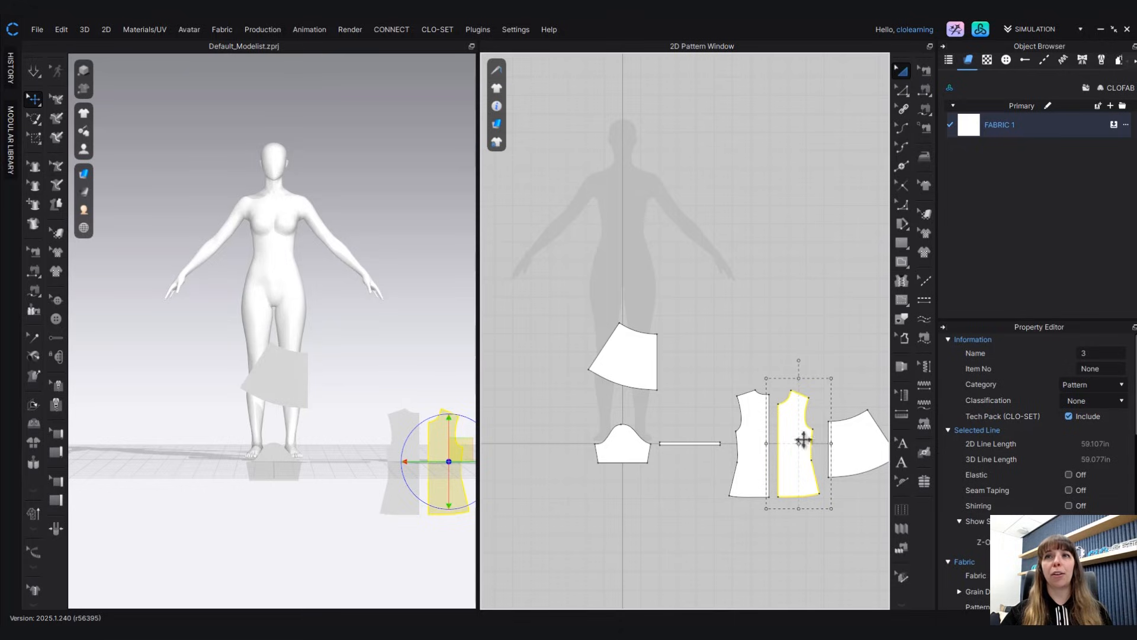
left_click(856, 450)
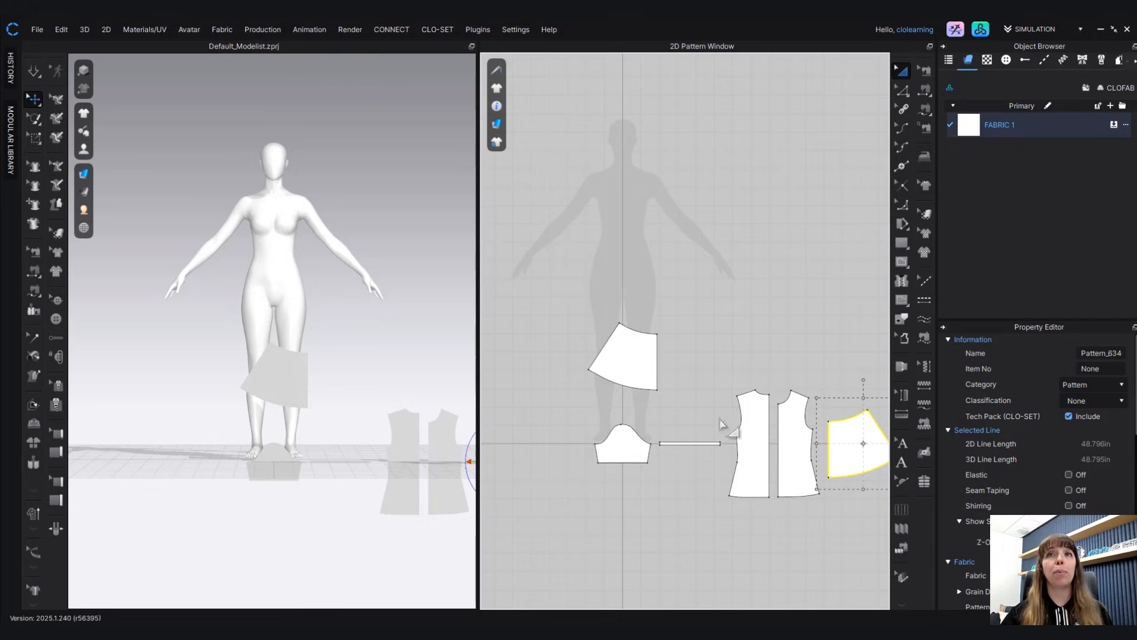
- Move the front bodice piece onto the avatar silhouette's centre line and place the sleeve piece beside its armhole in the 2D window
left_click(799, 452)
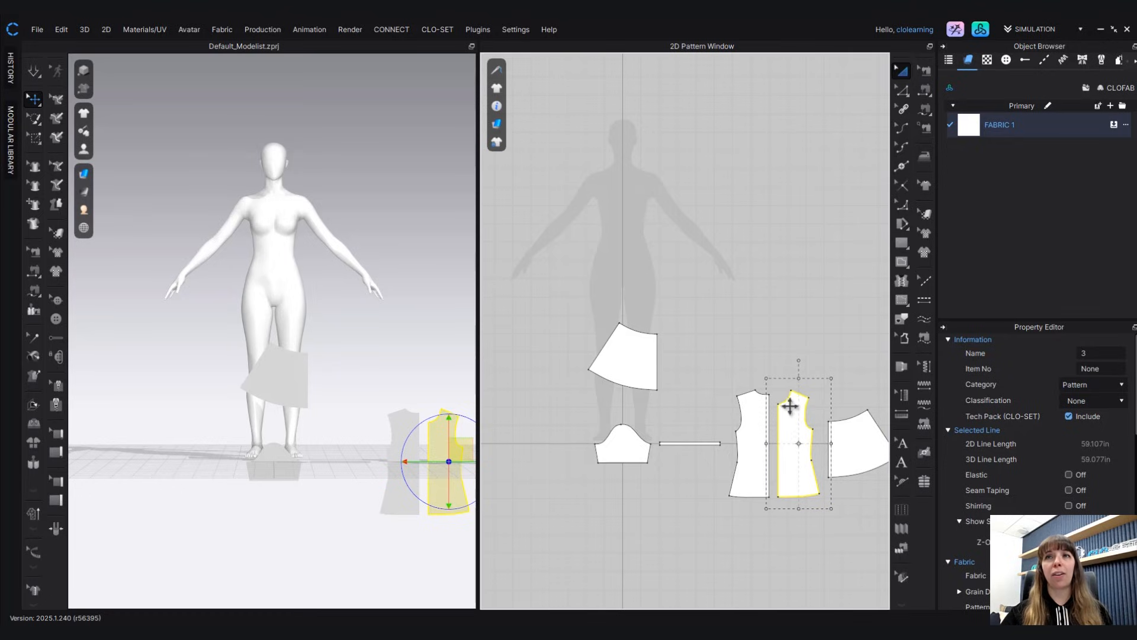
left_click_drag(791, 432, 635, 199)
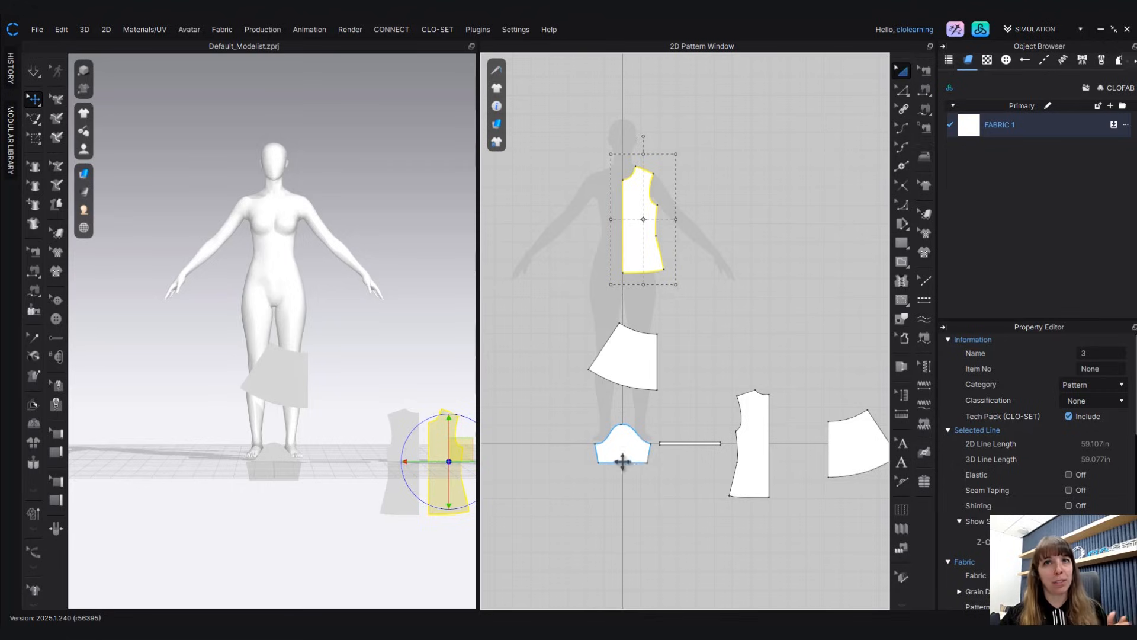
middle_click_drag(675, 454, 647, 460)
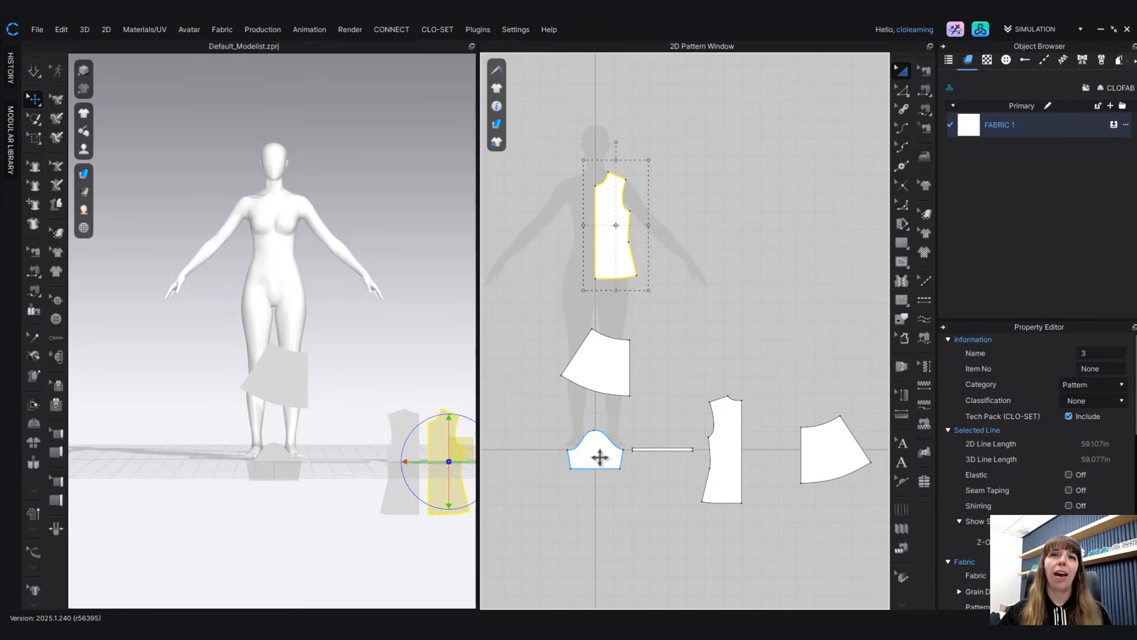
left_click_drag(609, 449, 683, 210)
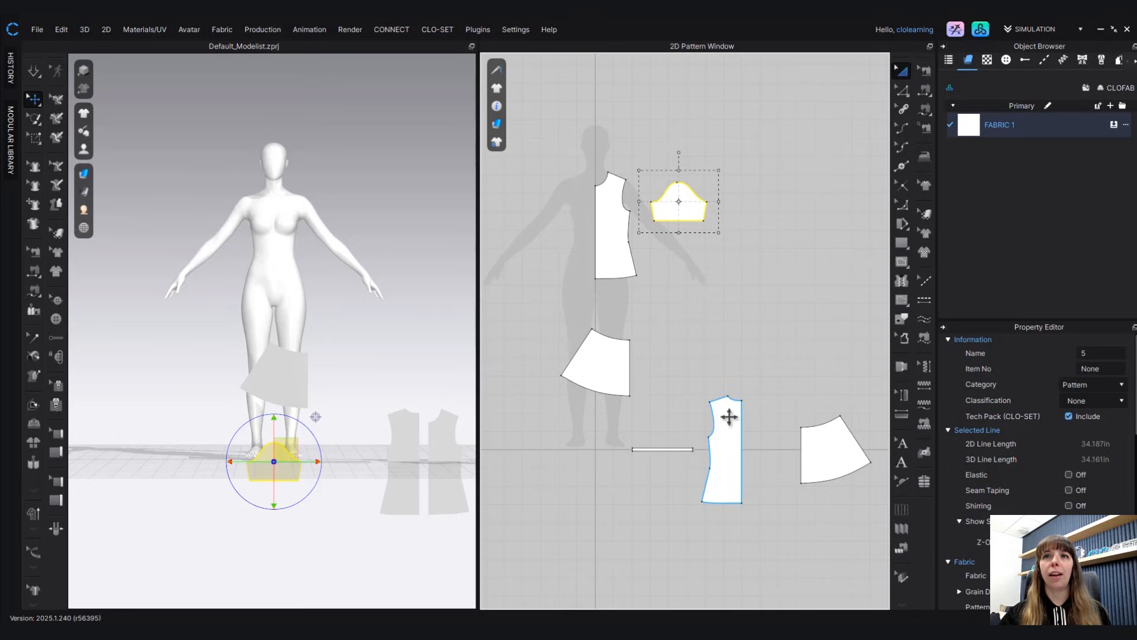
- Move the back bodice beyond the sleeve, the back skirt below it, and the front skirt under the front bodice in the 2D window
left_click_drag(729, 411, 754, 196)
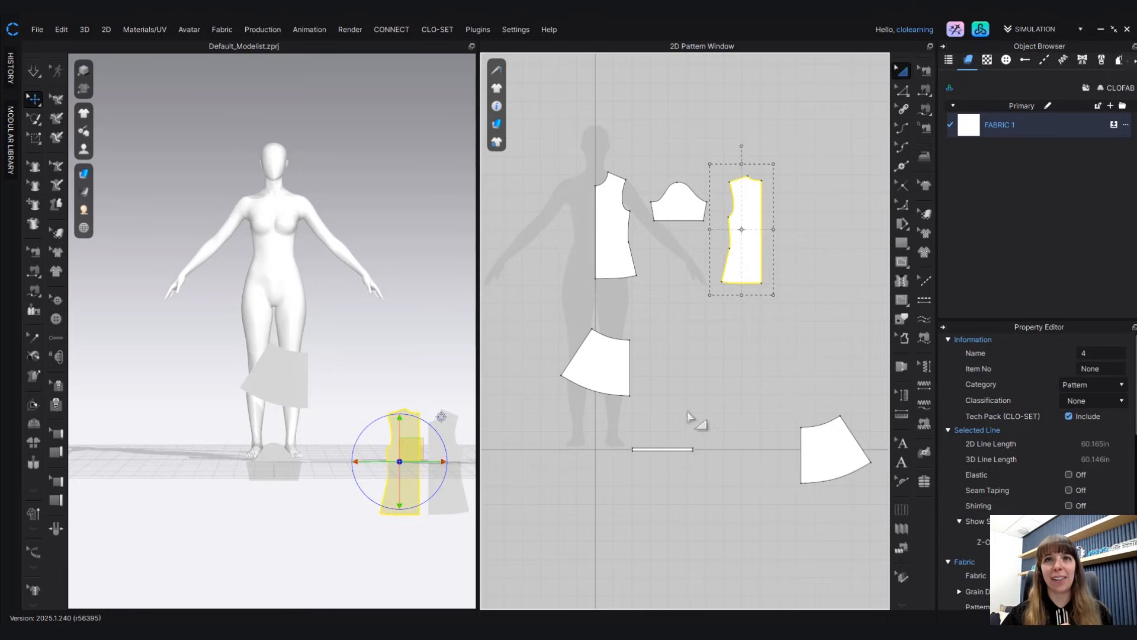
left_click_drag(617, 379, 749, 348)
left_click_drag(818, 441, 614, 318)
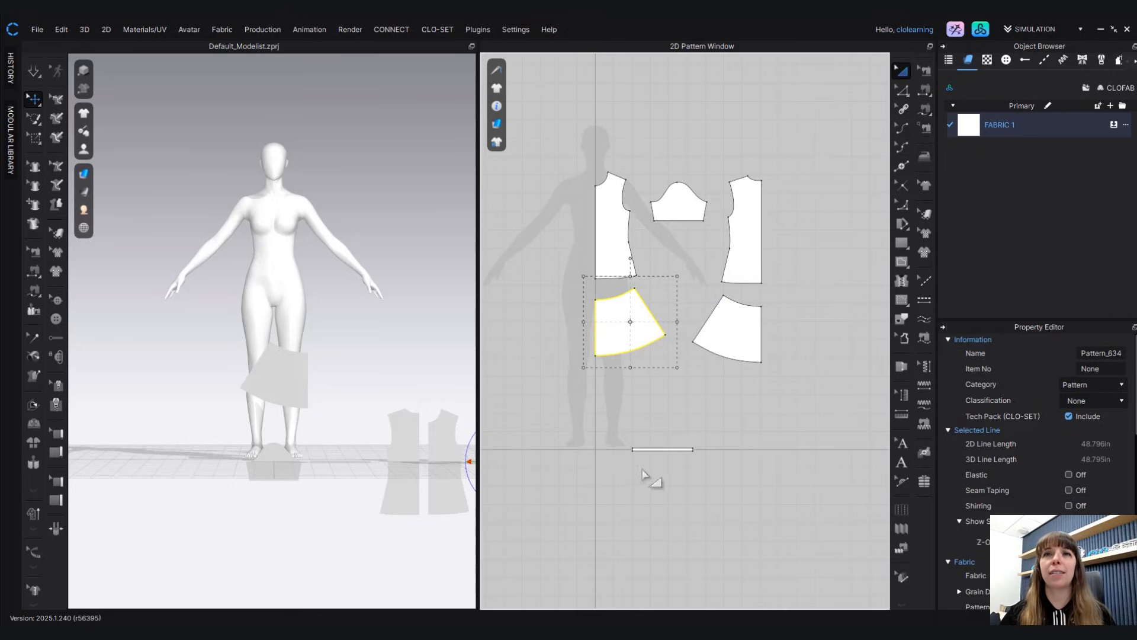
- Place the neckband strip above the front bodice's neckline and reset the 3D arrangement of all pieces to match the 2D layout
left_click(657, 449)
left_click_drag(657, 449, 610, 165)
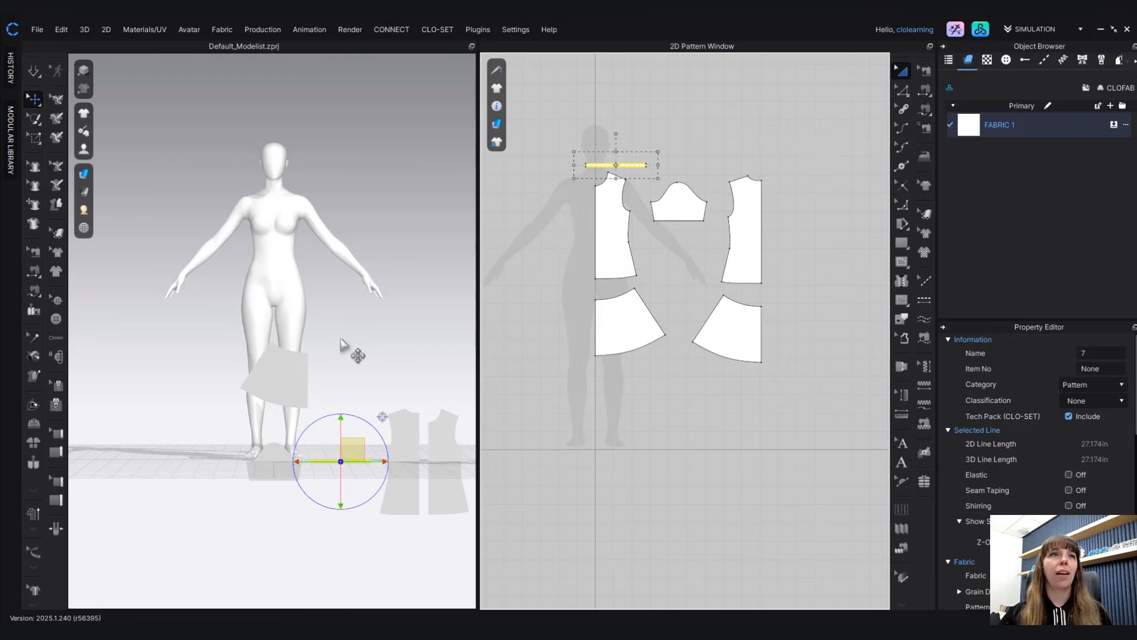
scroll(403, 397, "down", 1)
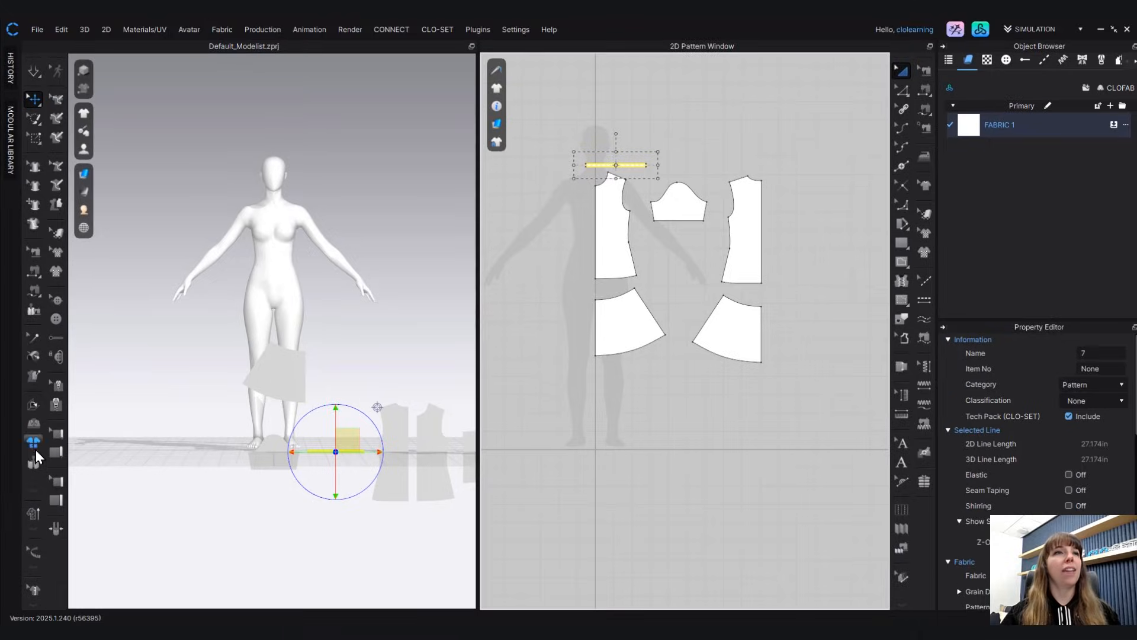
left_click(33, 446)
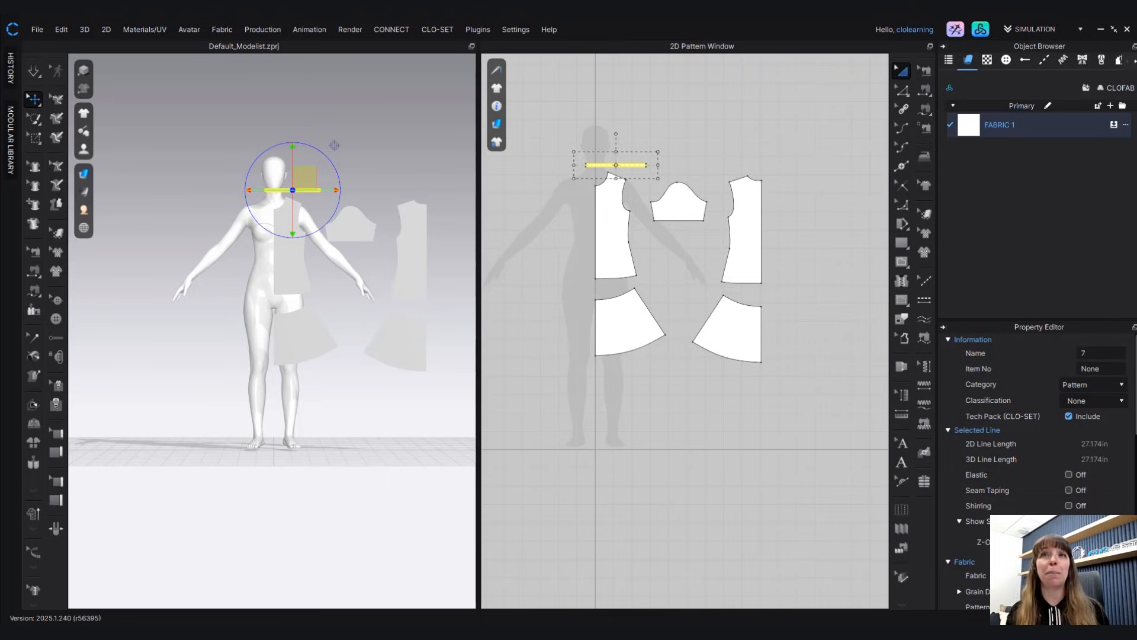
- Clone the sleeve as a Symmetric Pattern (with Sewing) and place the copy level with it on the opposite side of the silhouette
left_click(681, 196)
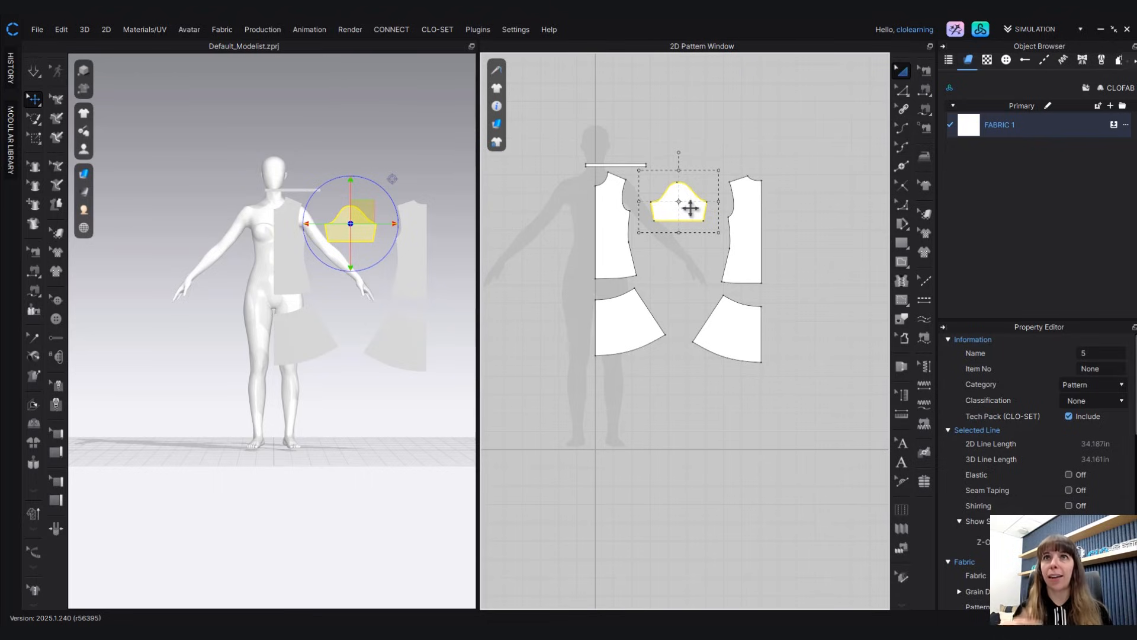
right_click_drag(709, 216, 716, 211)
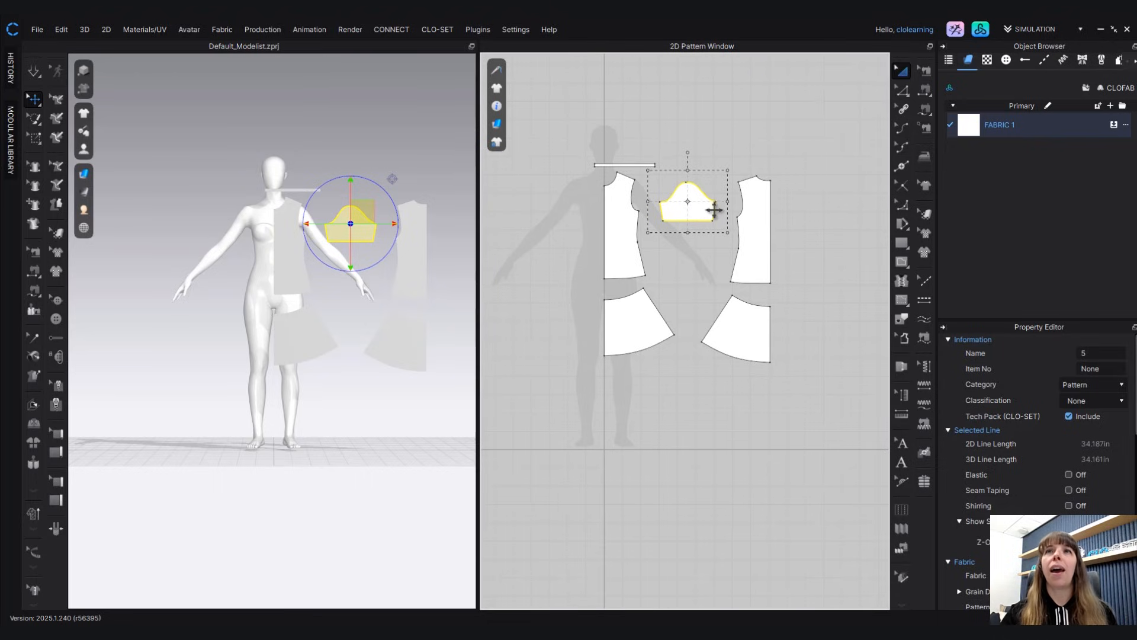
right_click(693, 213)
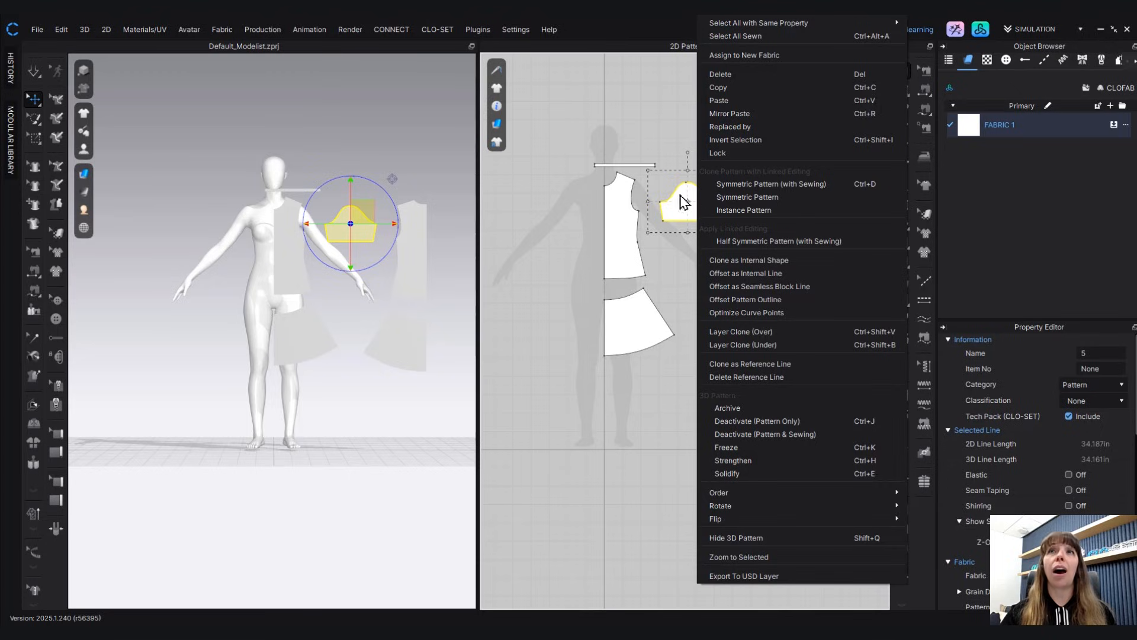
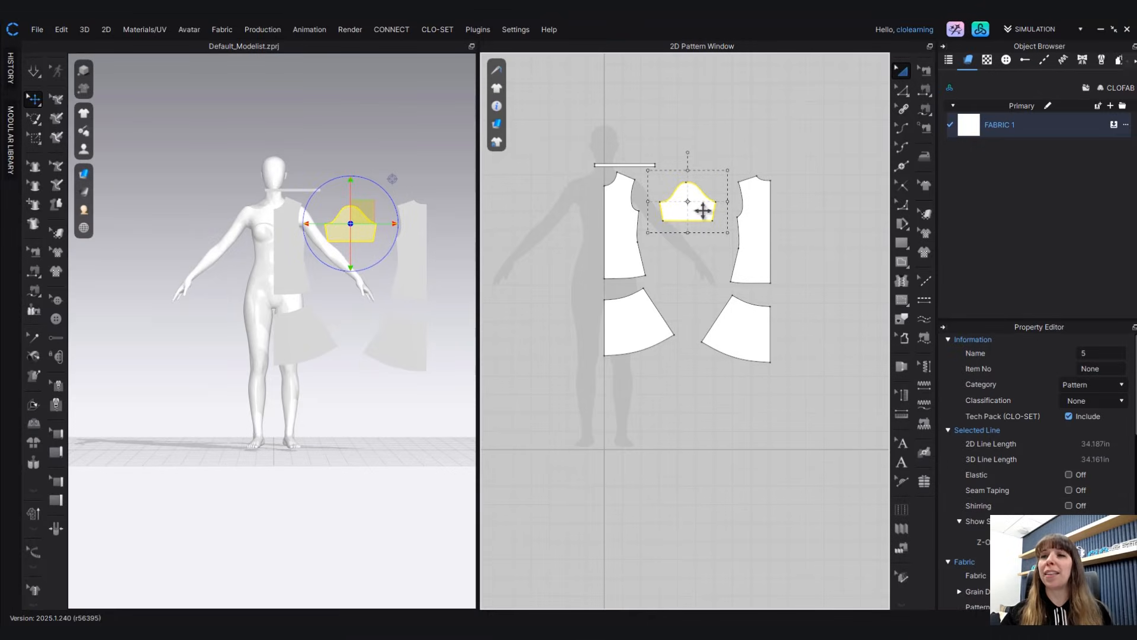
right_click(703, 211)
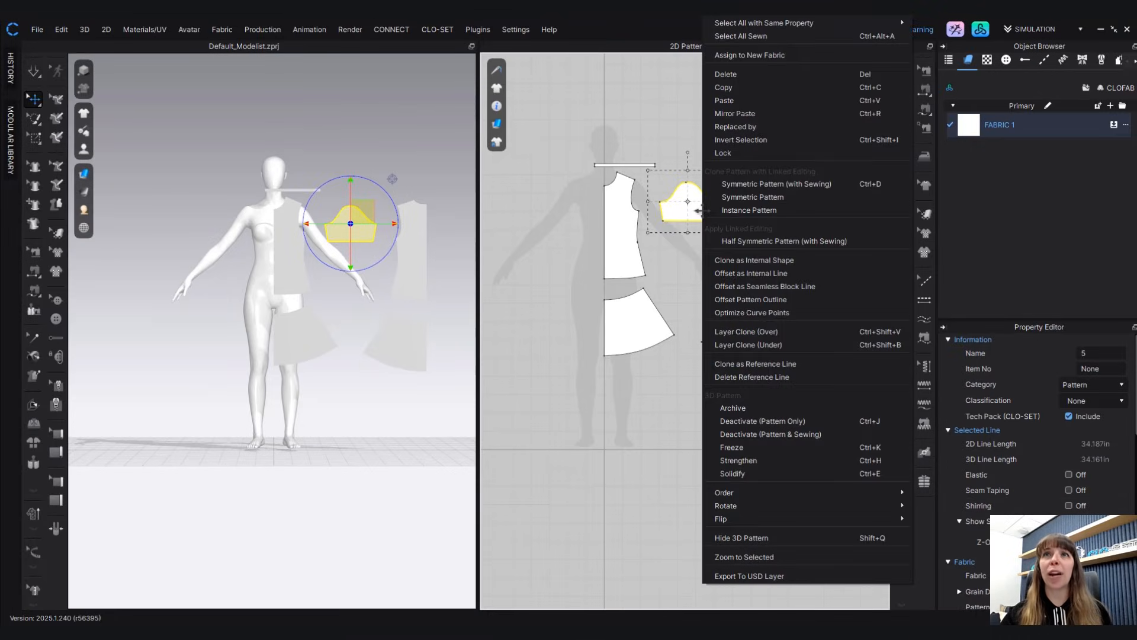
left_click(740, 183)
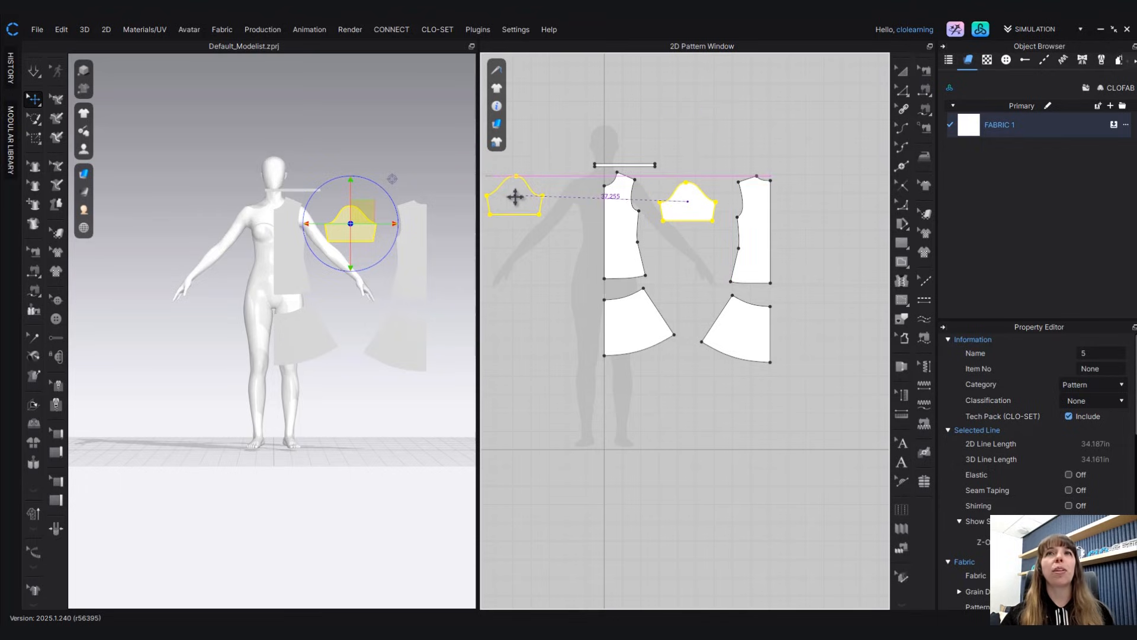
middle_click_drag(519, 192, 535, 190)
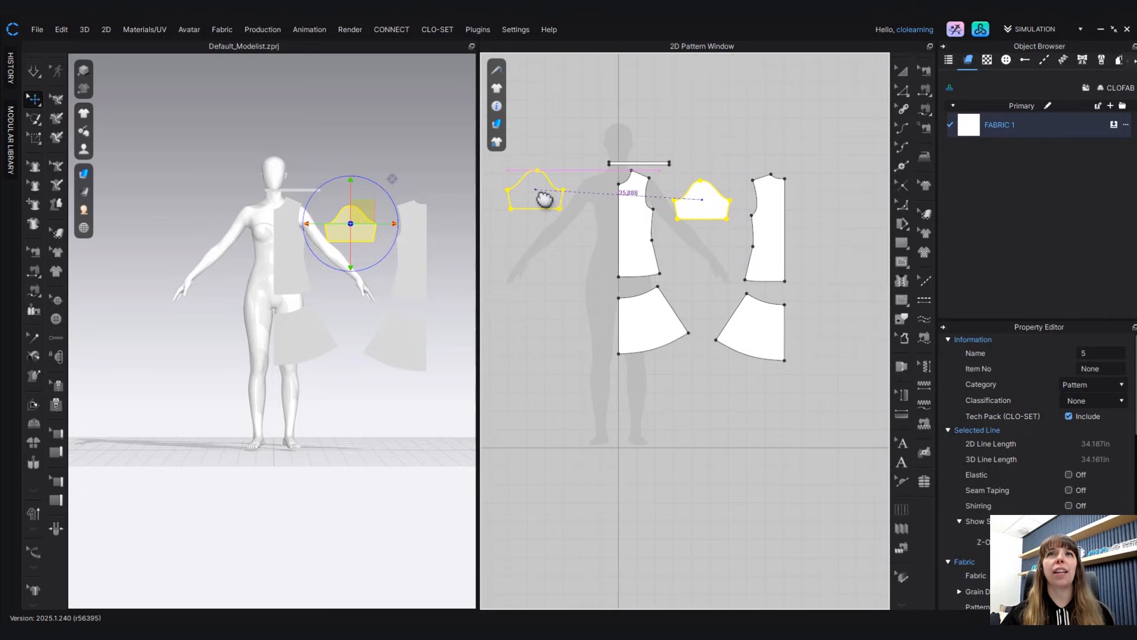
left_click(632, 360)
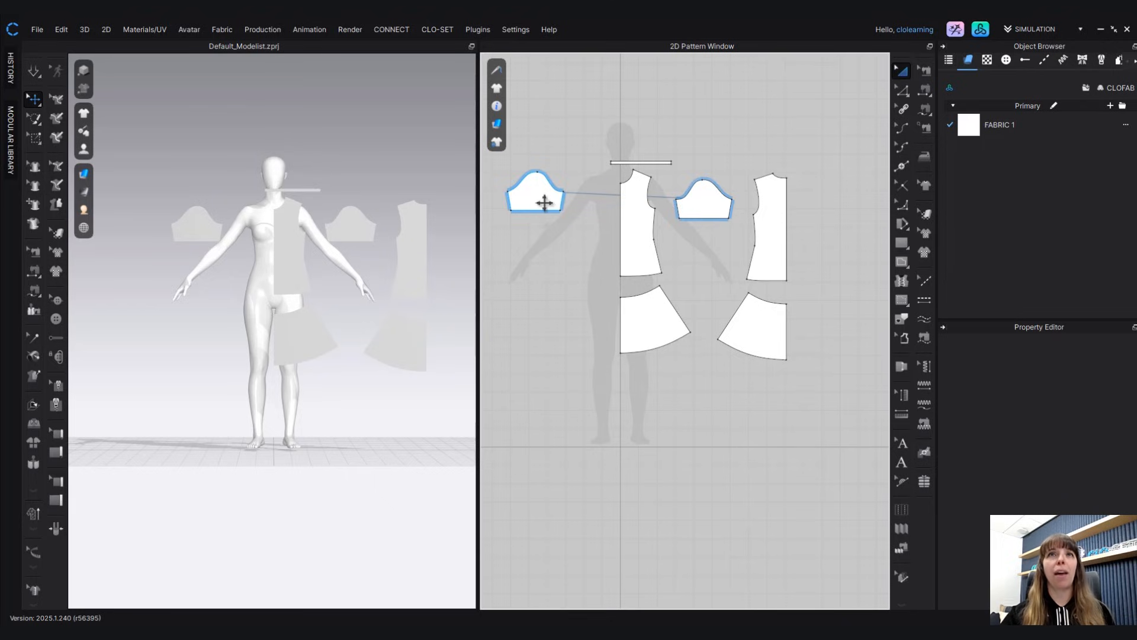
left_click_drag(544, 203, 535, 210)
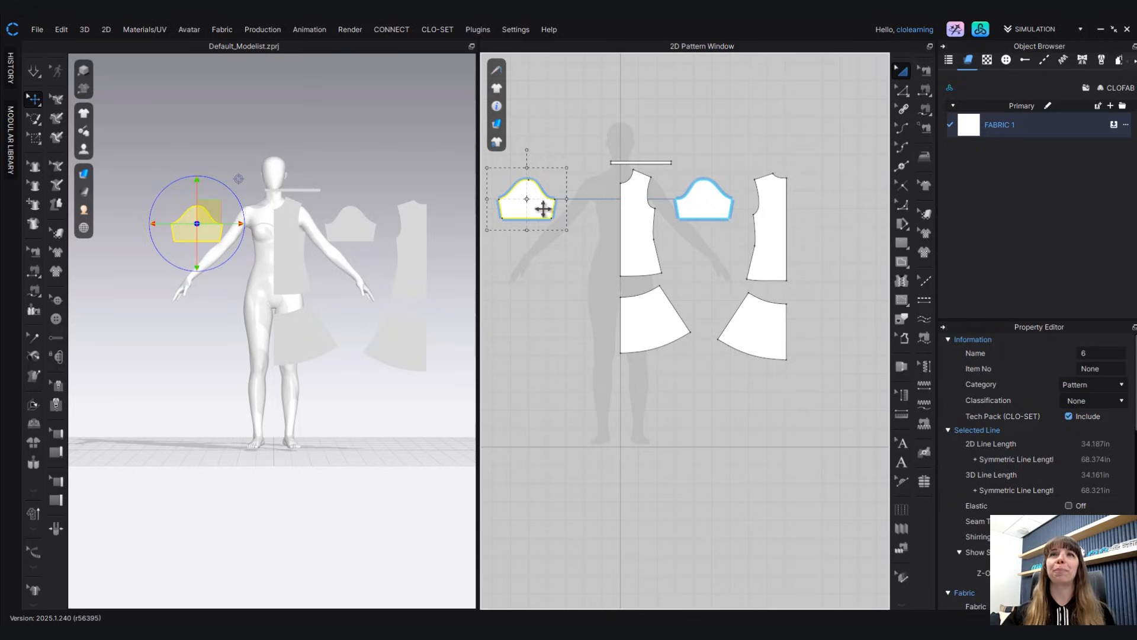
left_click(838, 159)
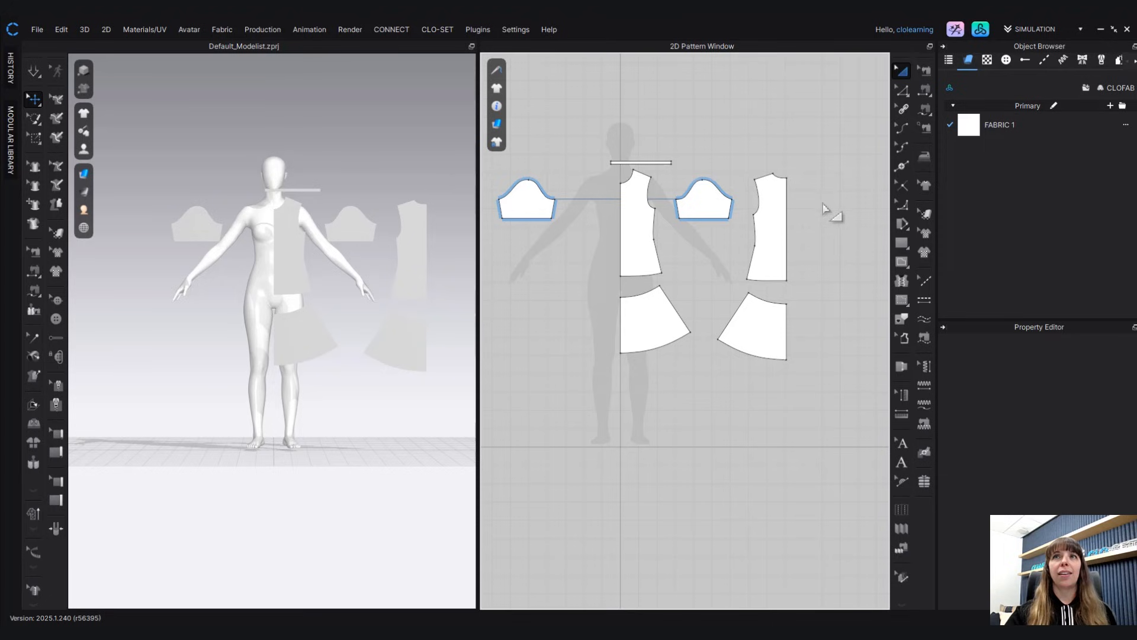
- Select the whole back bodice with Transform Pattern, and compare by selecting its centre-back edge and top corner point with Edit Pattern
left_click(773, 225)
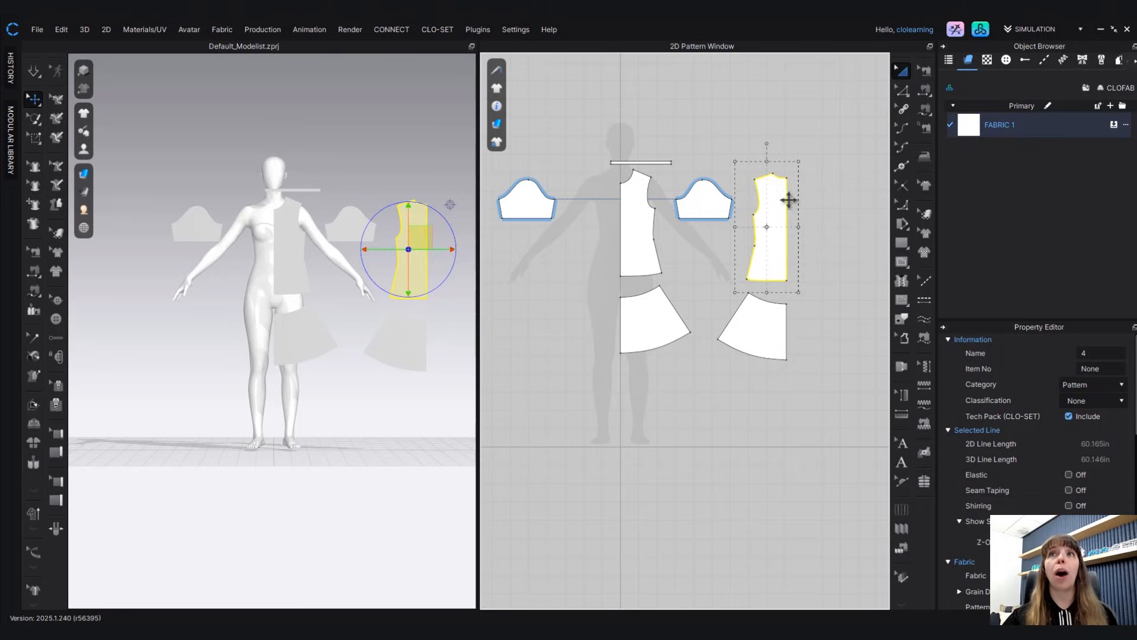
left_click(836, 219)
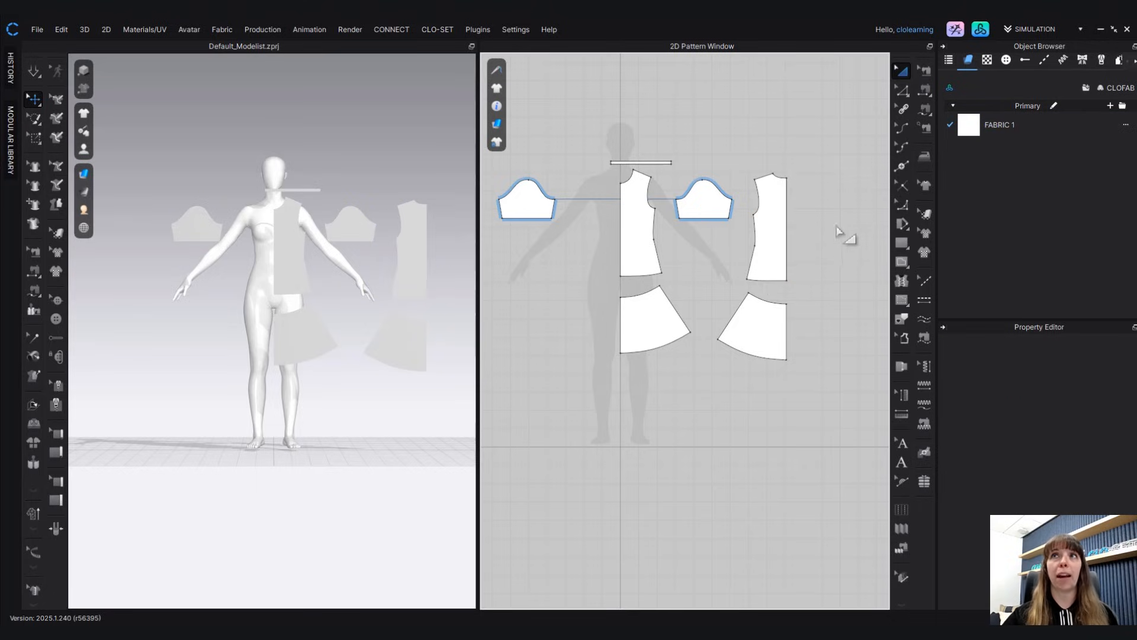
left_click(904, 94)
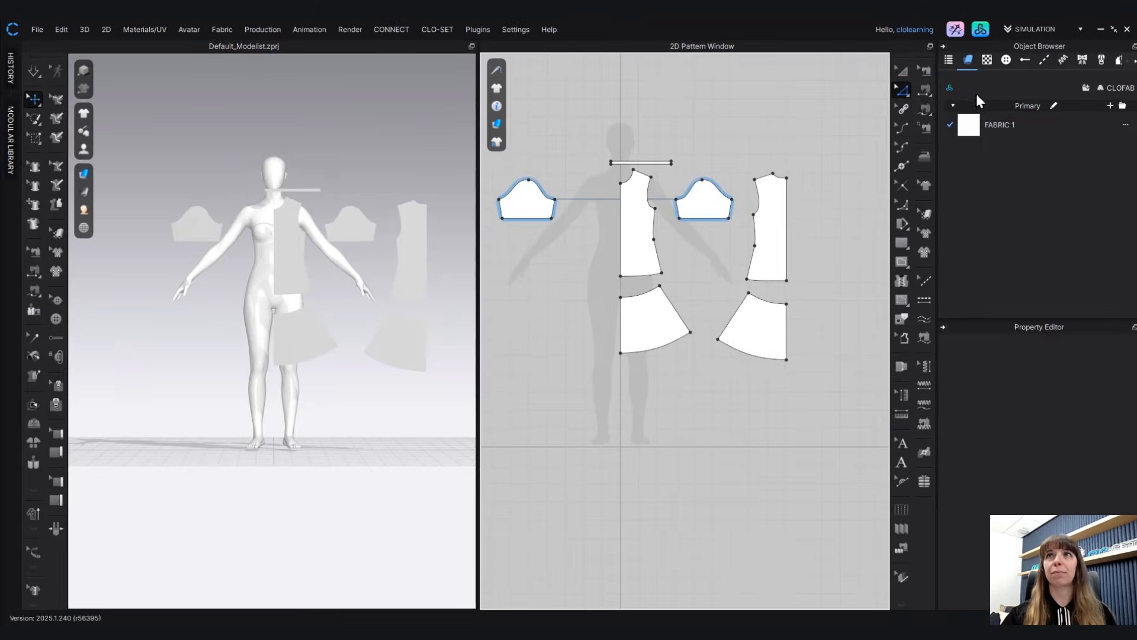
left_click(787, 246)
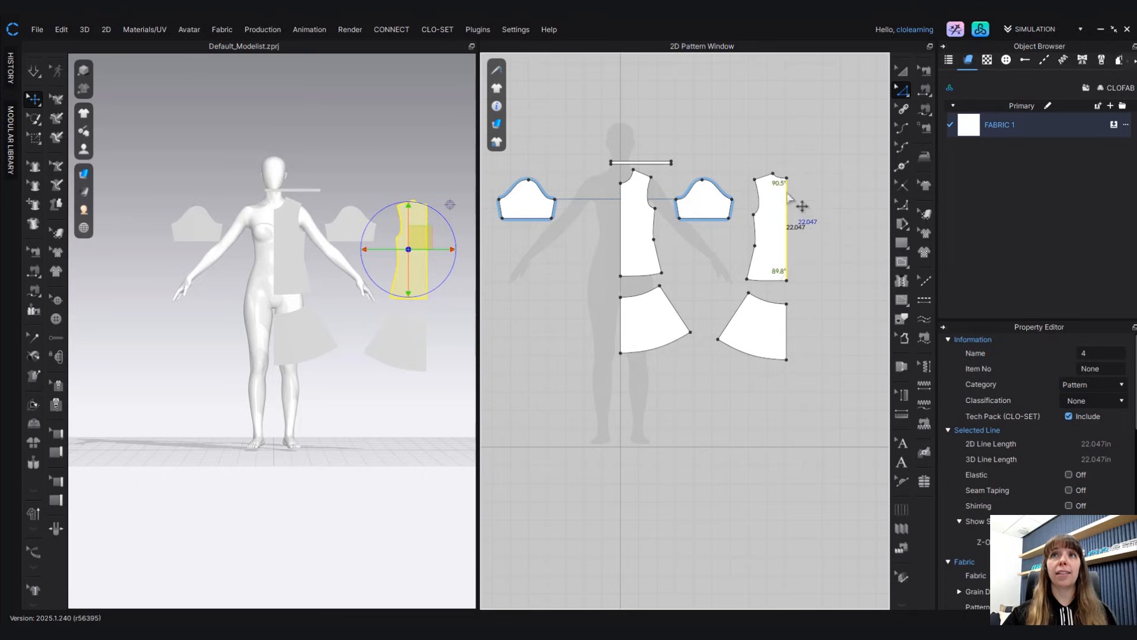
left_click(787, 178)
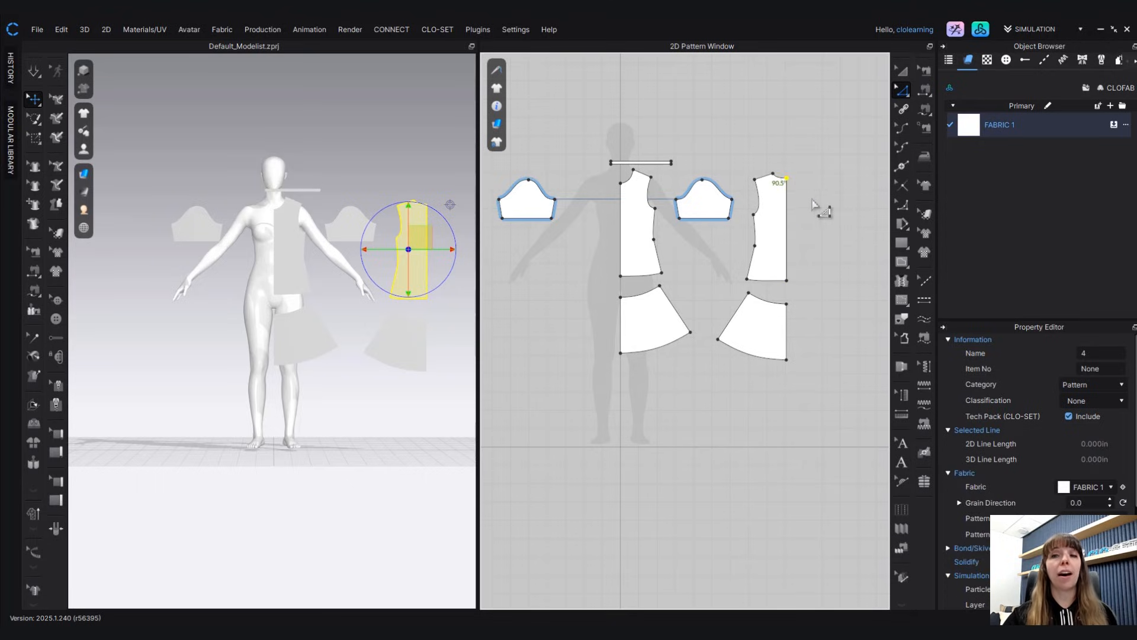
- Unfold the front bodice along its centre-front edge using Unfold Symmetric Editing (with Sewing)
left_click(621, 226)
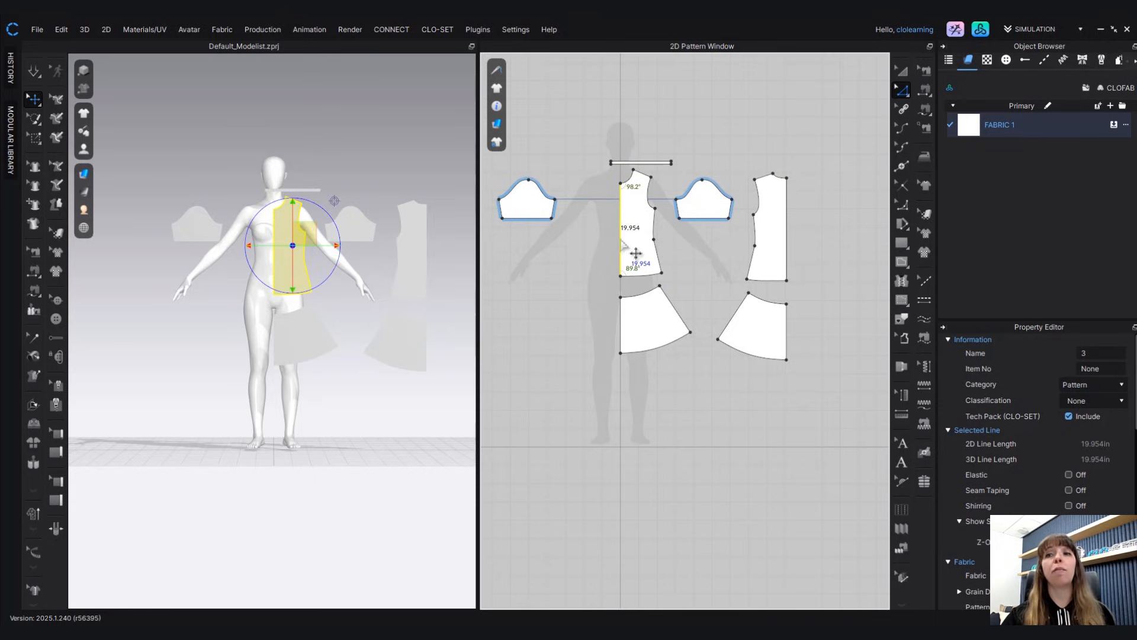
scroll(627, 219, "up", 3)
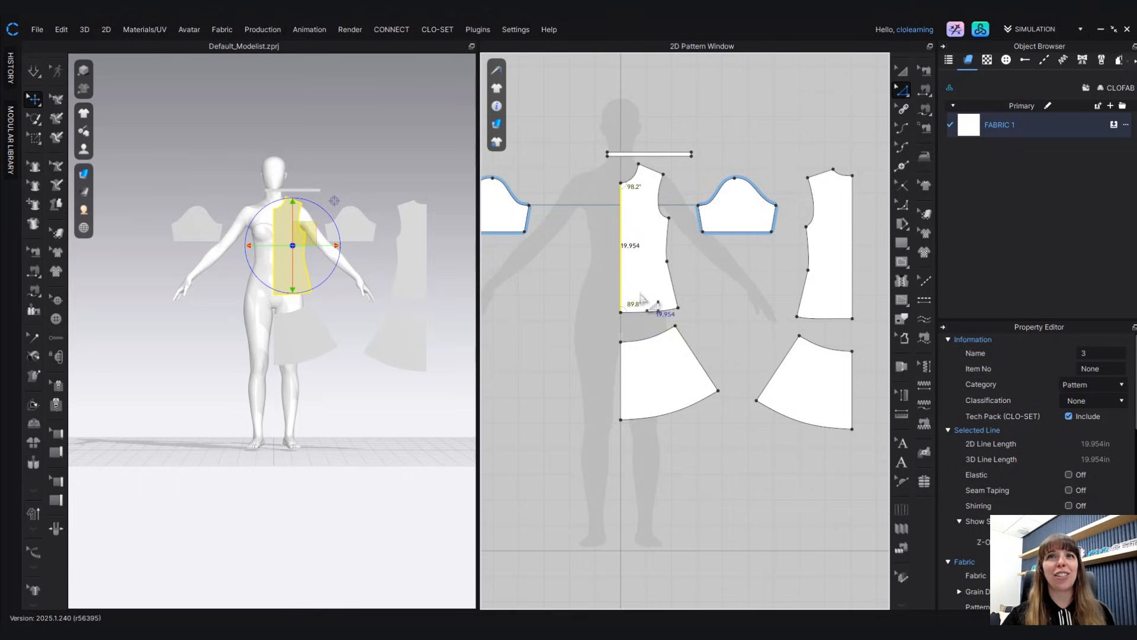
right_click(623, 220)
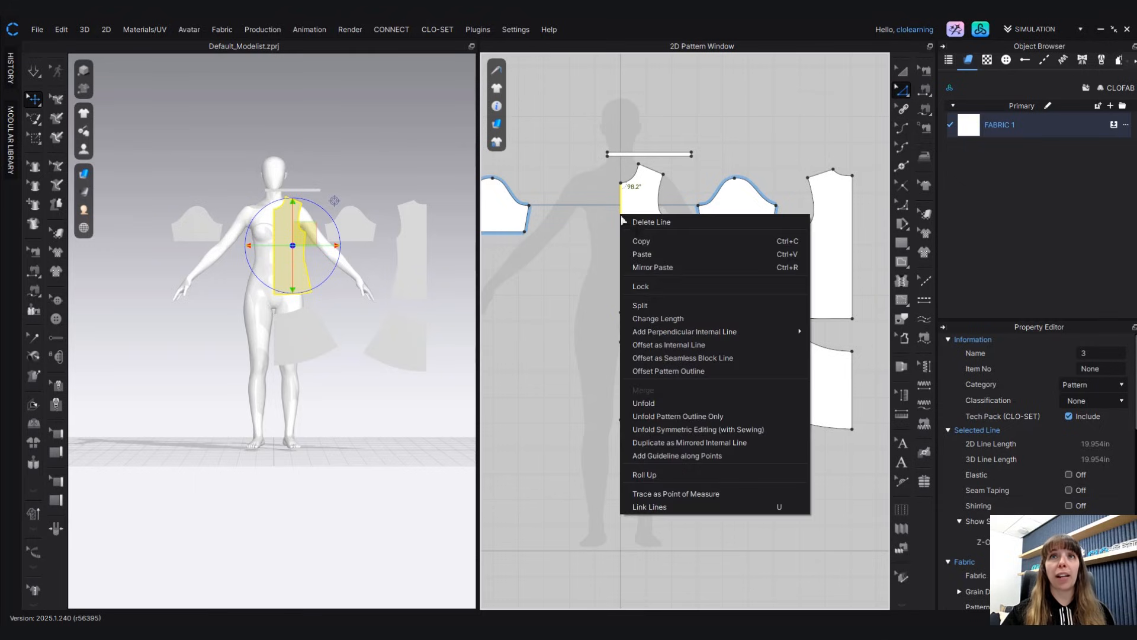
left_click(654, 429)
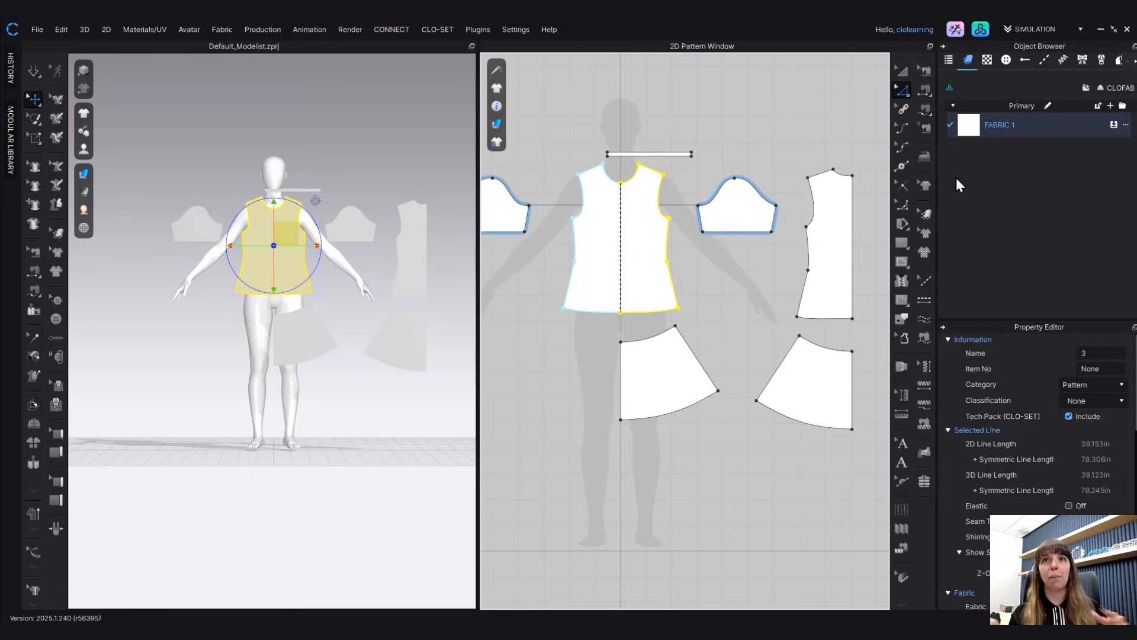
left_click(766, 294)
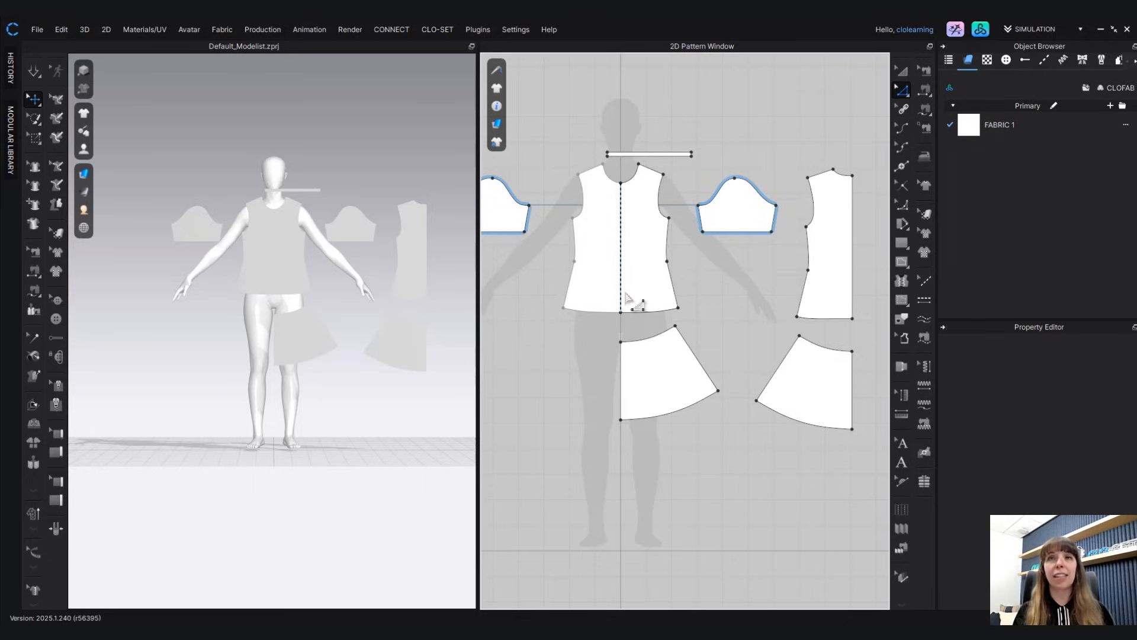
- Unfold the back bodice and both skirt pieces together along their centre edges with Unfold Symmetric Editing (with Sewing)
left_click(669, 247)
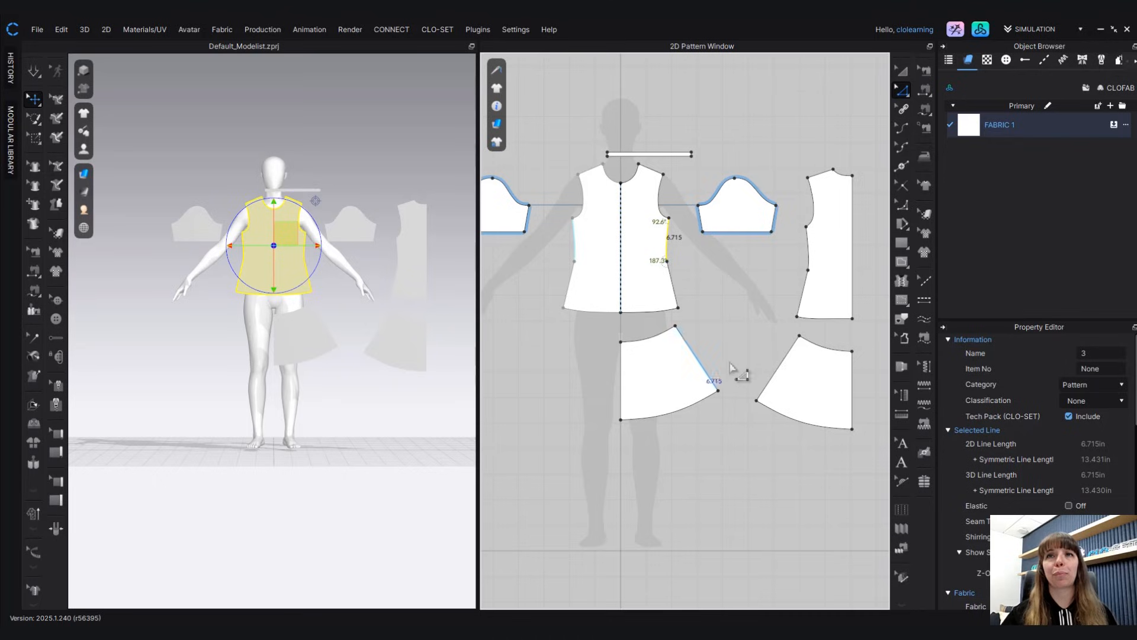
scroll(787, 374, "down", 1)
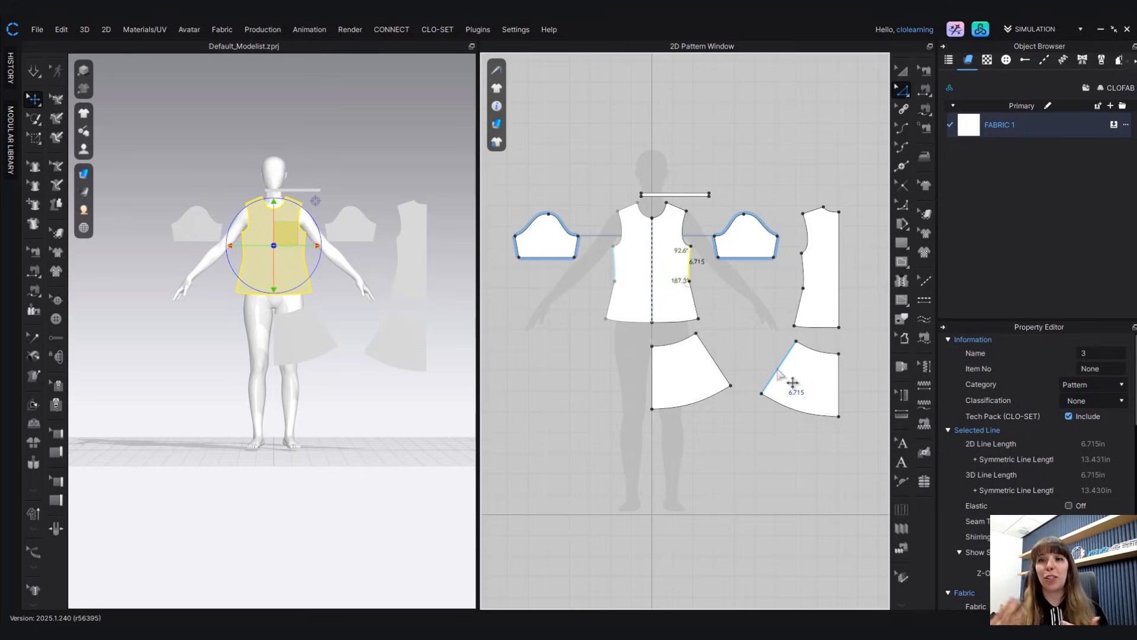
middle_click_drag(769, 375, 730, 379)
left_click(820, 346)
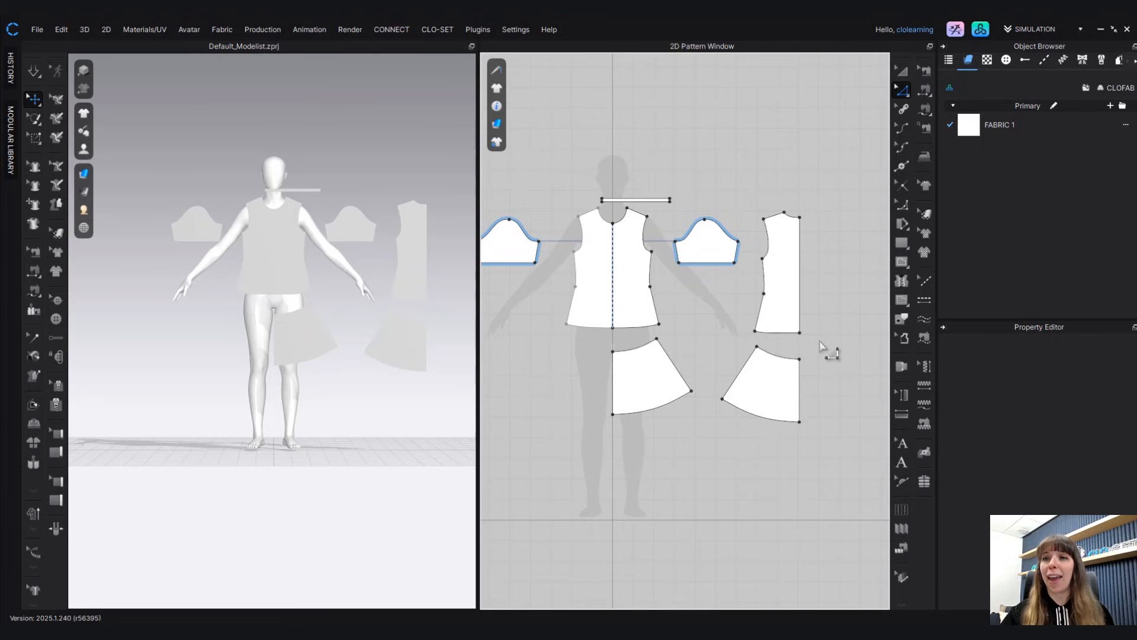
left_click(800, 249)
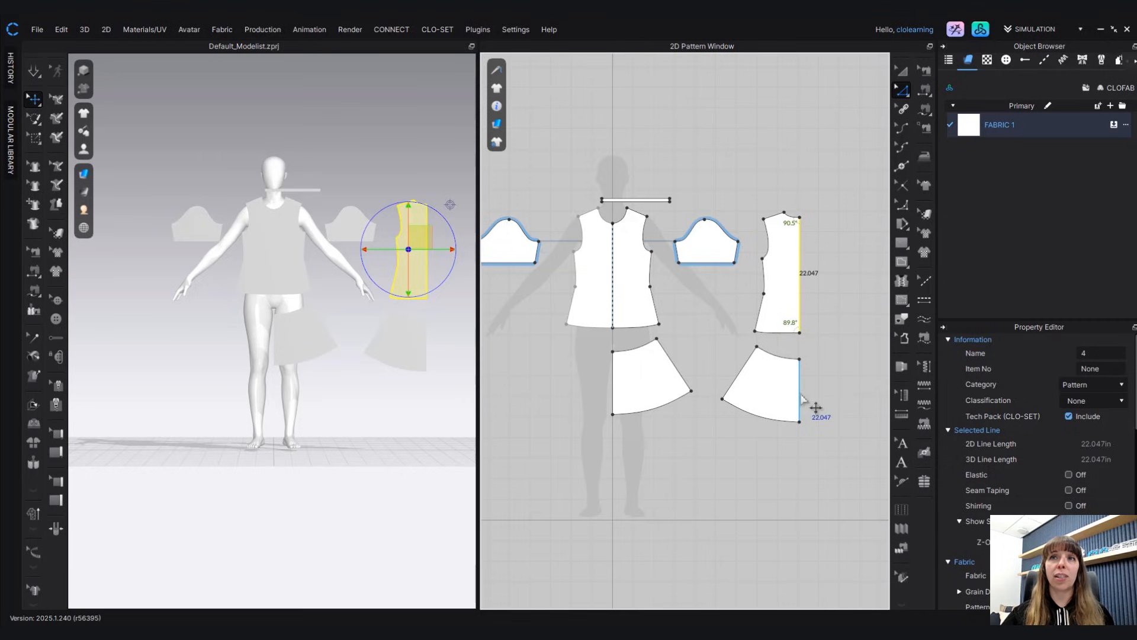
left_click(800, 394, "shift")
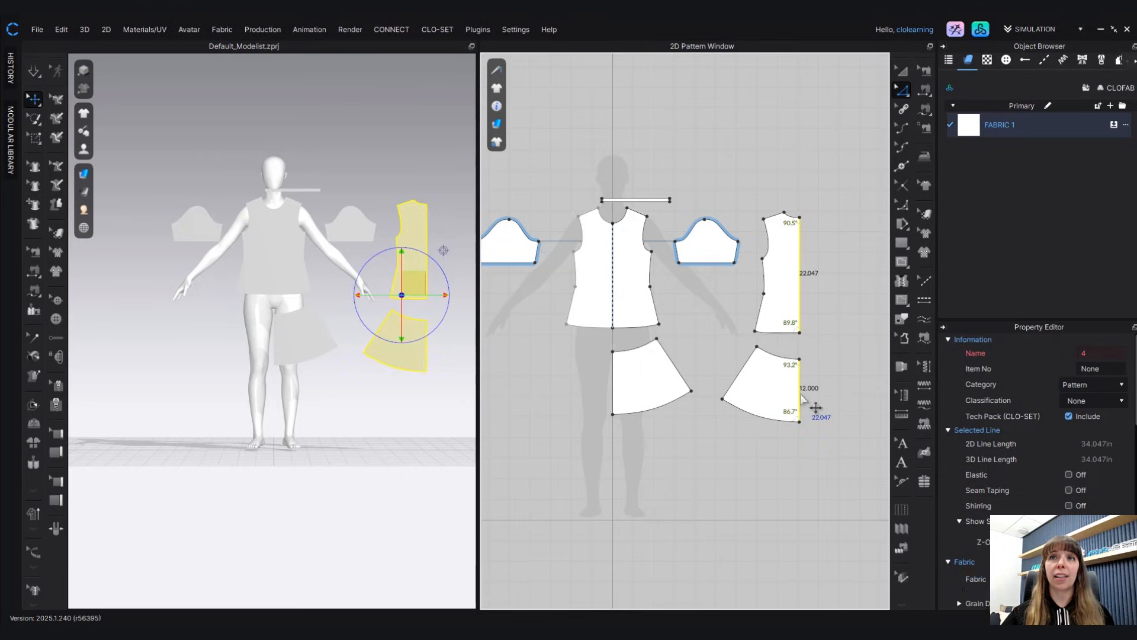
left_click(615, 389, "shift")
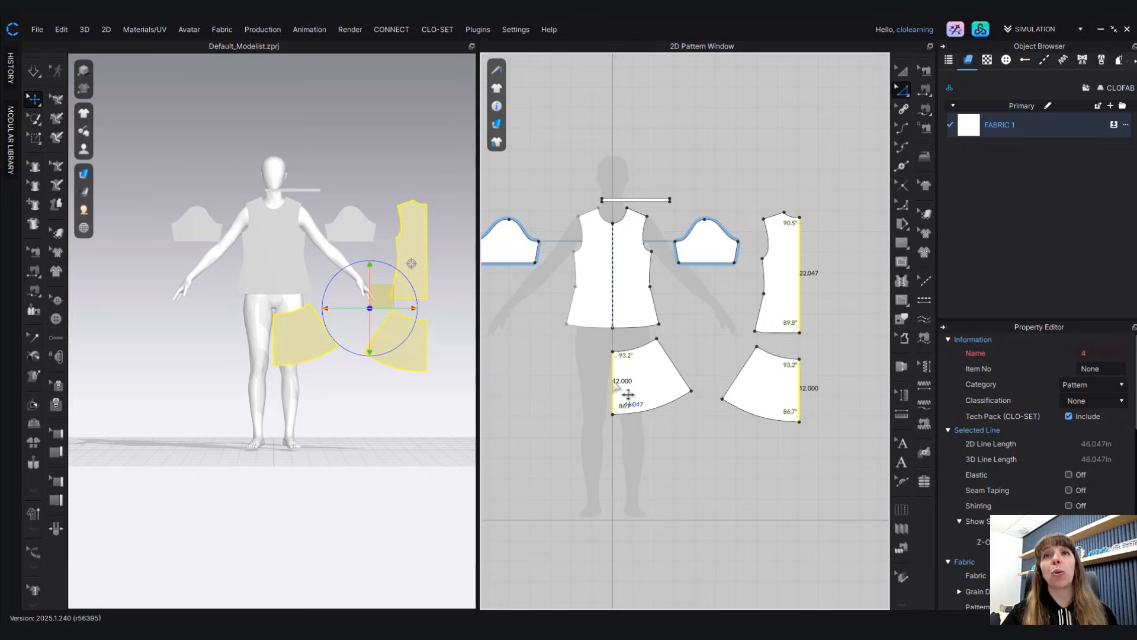
right_click(628, 395)
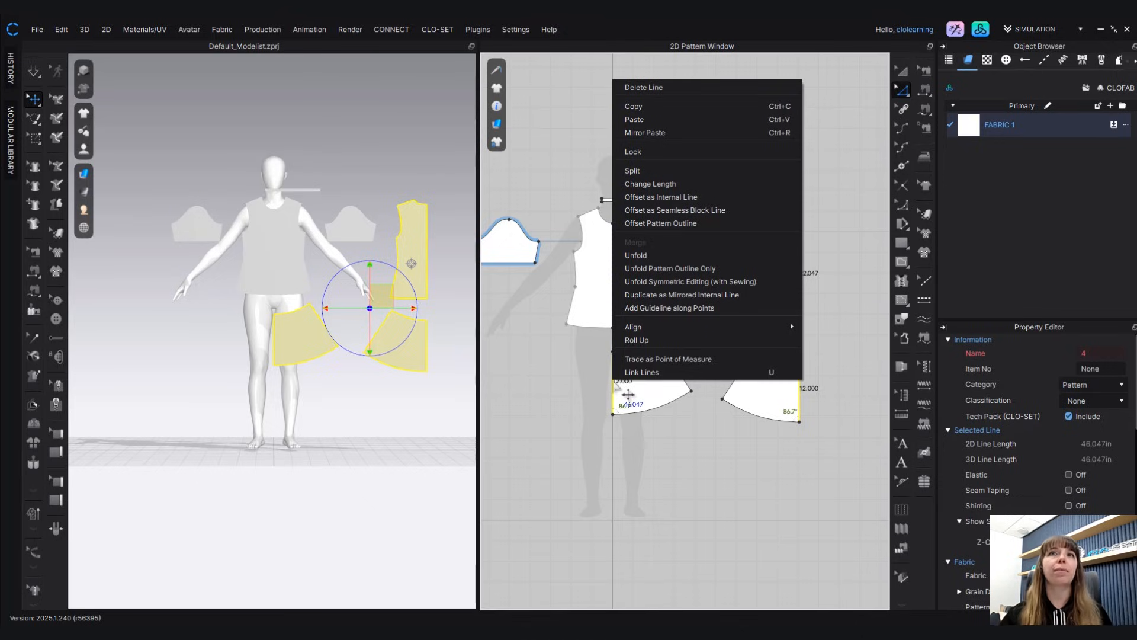
left_click(719, 282)
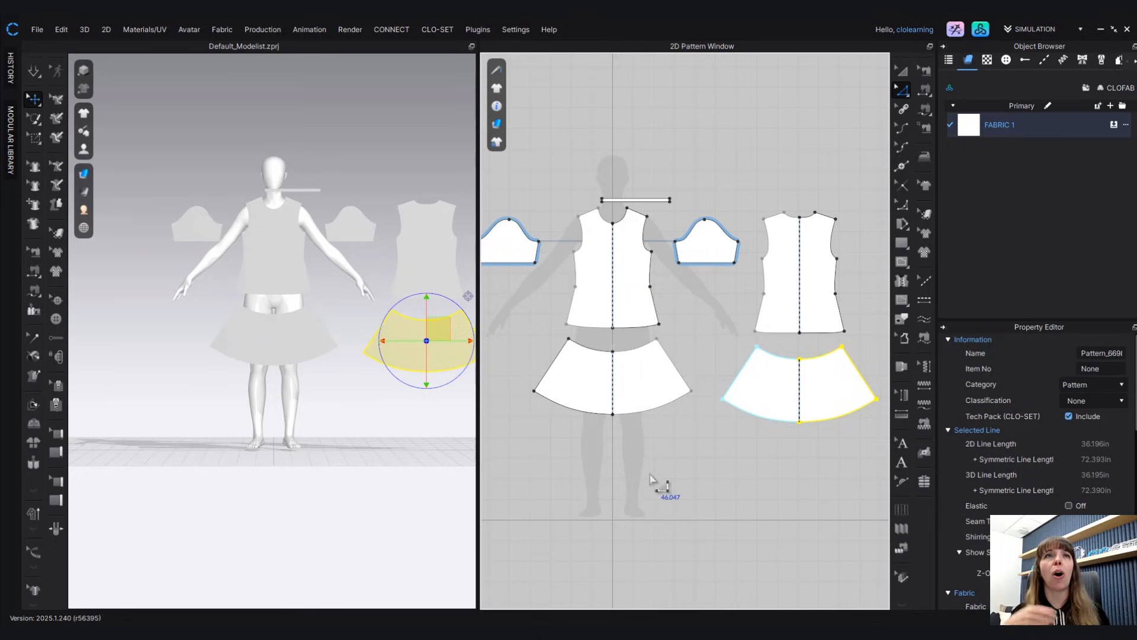
scroll(773, 423, "down", 4)
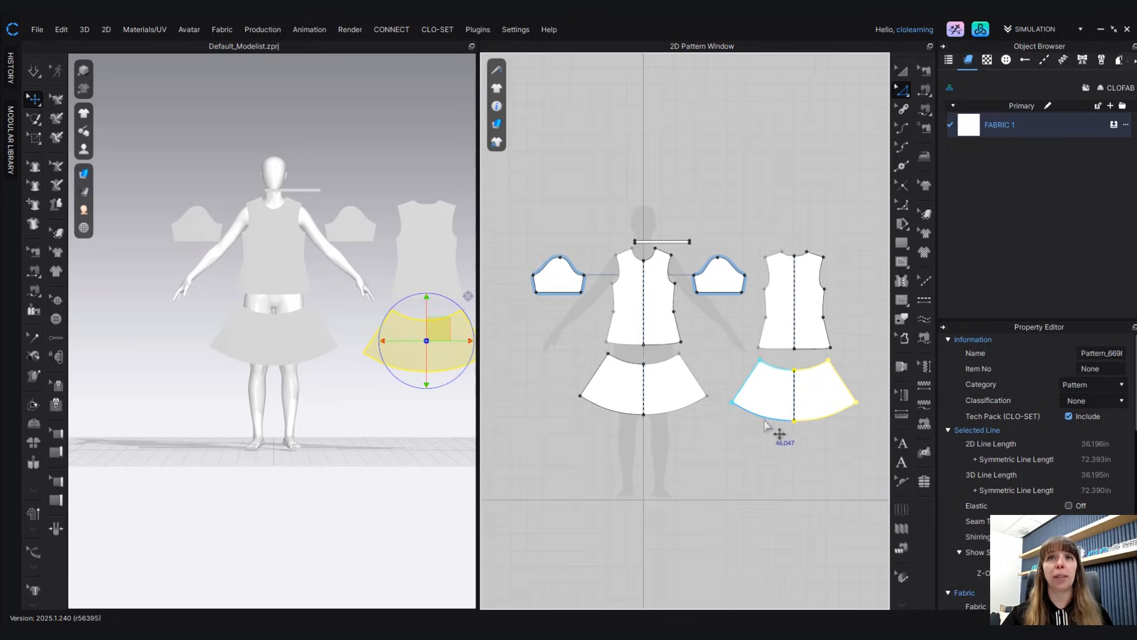
middle_click_drag(387, 452, 355, 491)
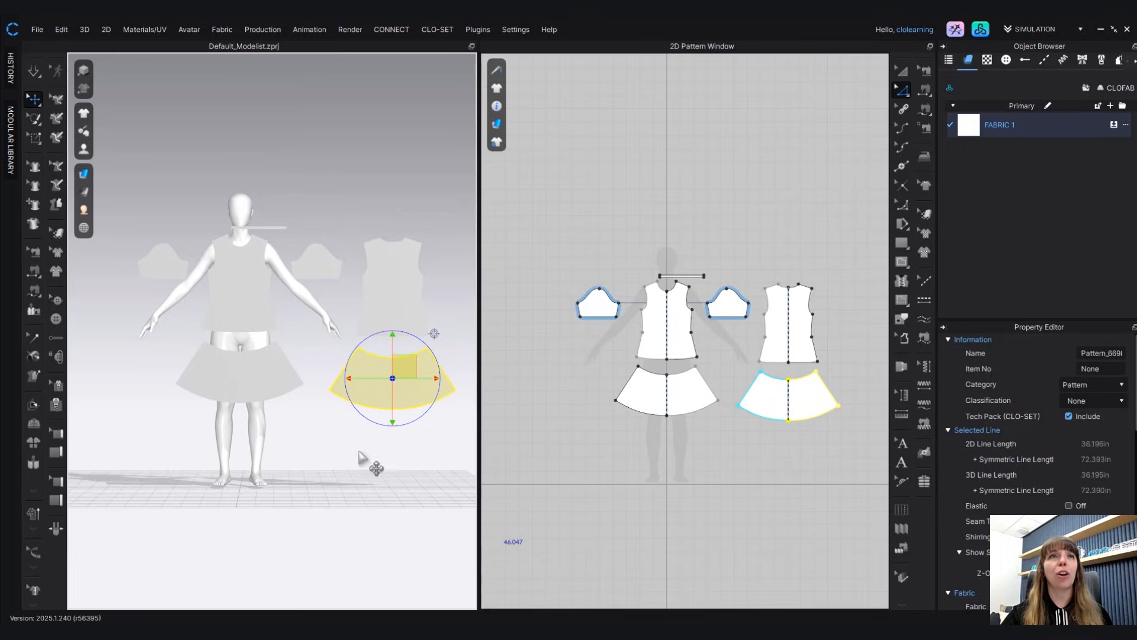
mouse_move(371, 498)
right_mouse_down()
mouse_move(346, 482)
mouse_move(264, 495)
mouse_move(358, 485)
right_mouse_up()
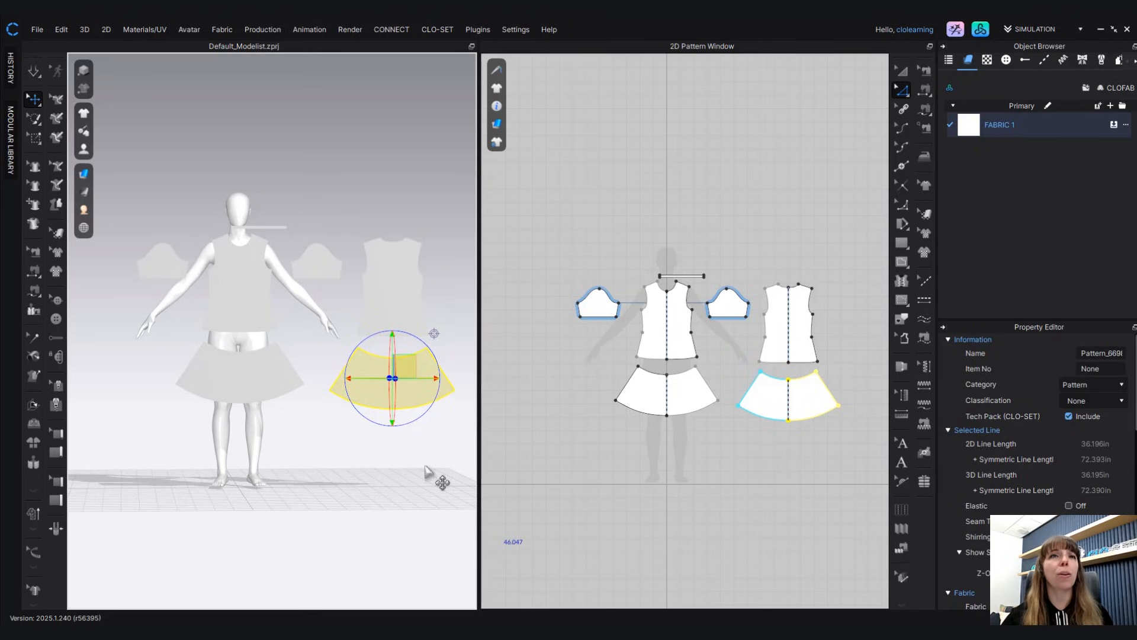
right_click_drag(434, 474, 389, 473)
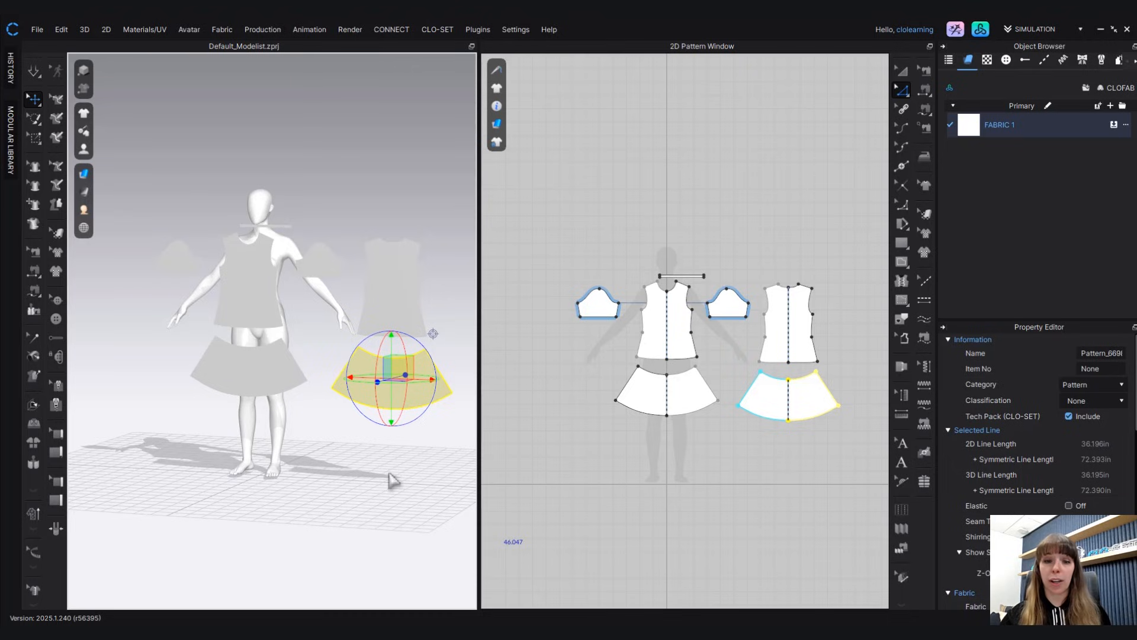
key("ctrl+a")
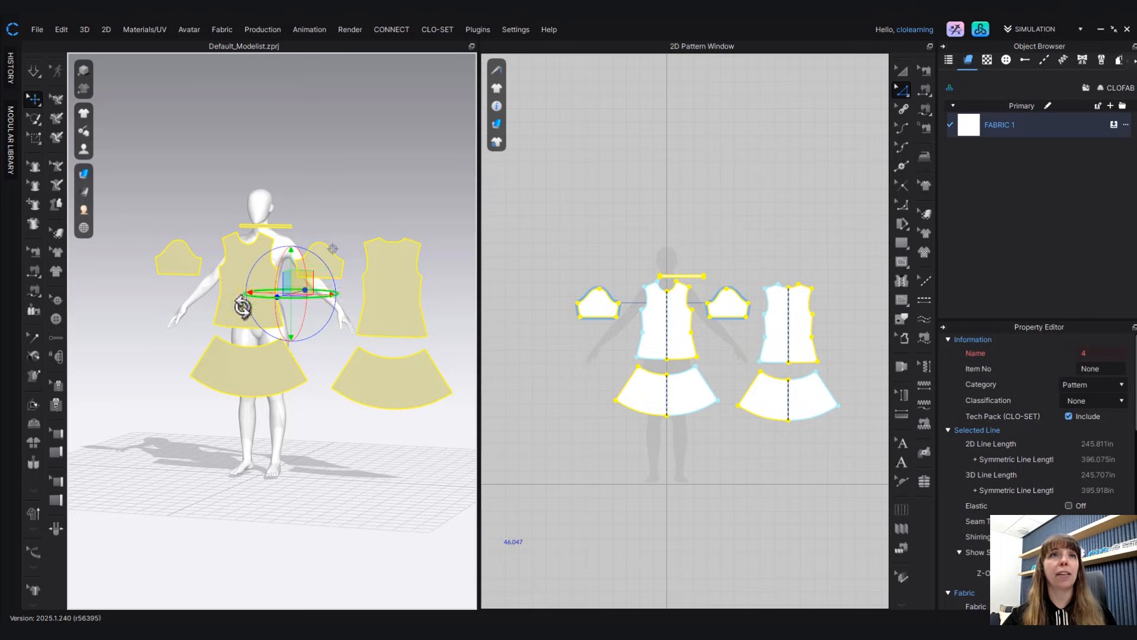
left_click(844, 163)
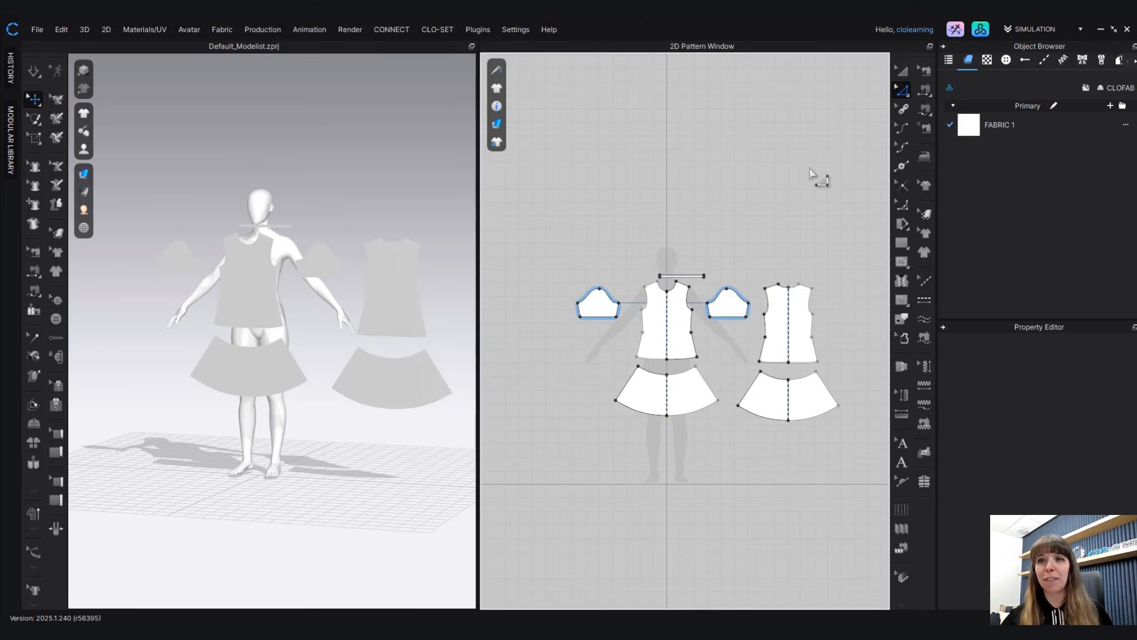
- Select all pattern pieces with Transform Pattern and raise them together in 3D until they hang above the mannequin's head
left_click(903, 72)
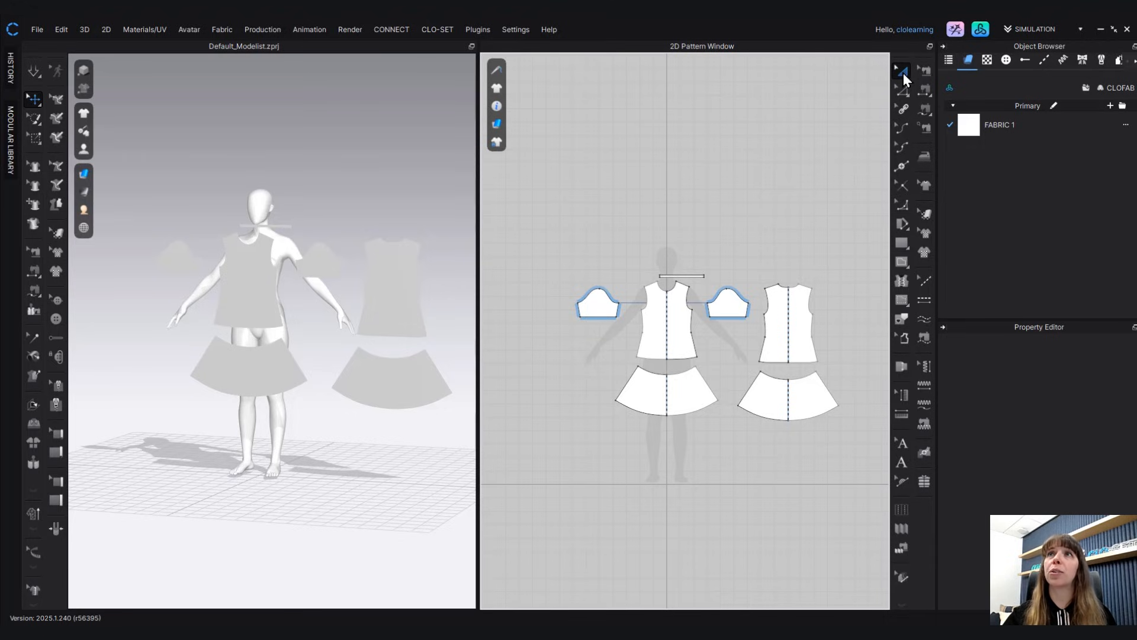
left_click_drag(629, 302, 862, 459)
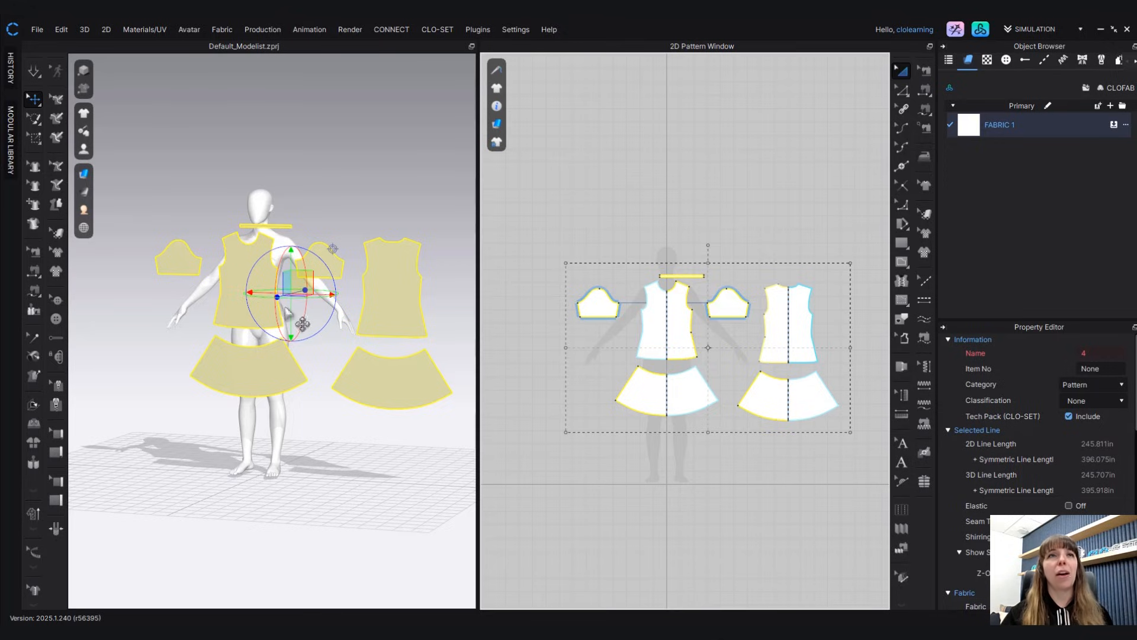
right_click_drag(302, 324, 282, 328)
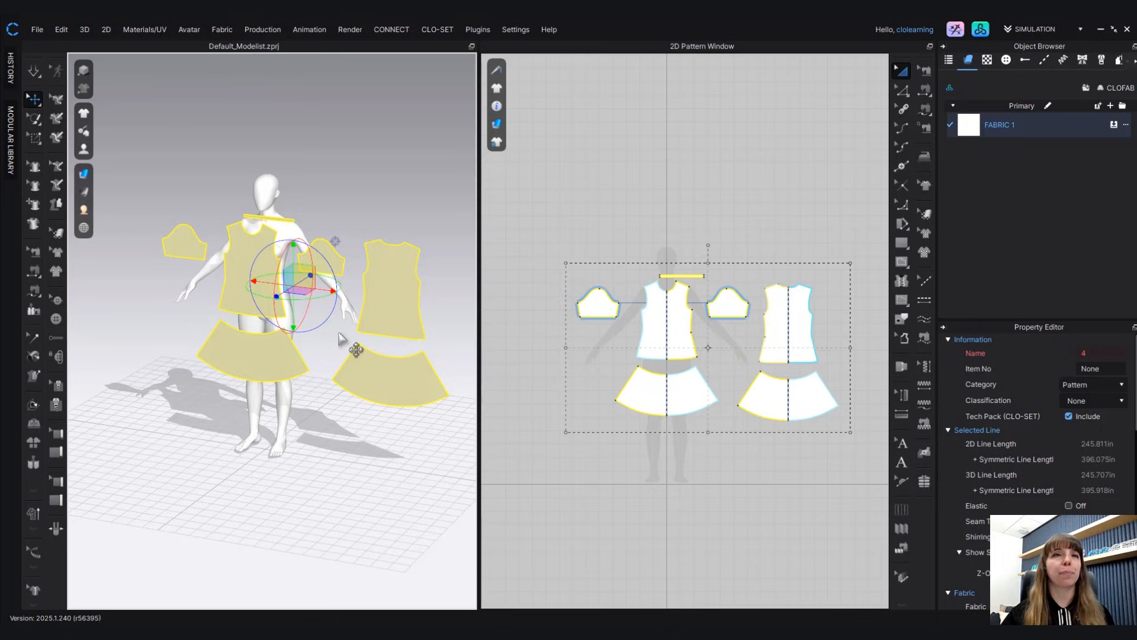
mouse_move(379, 263)
right_mouse_down()
mouse_move(374, 241)
mouse_move(392, 237)
mouse_move(389, 221)
mouse_move(370, 223)
mouse_move(357, 256)
right_mouse_up()
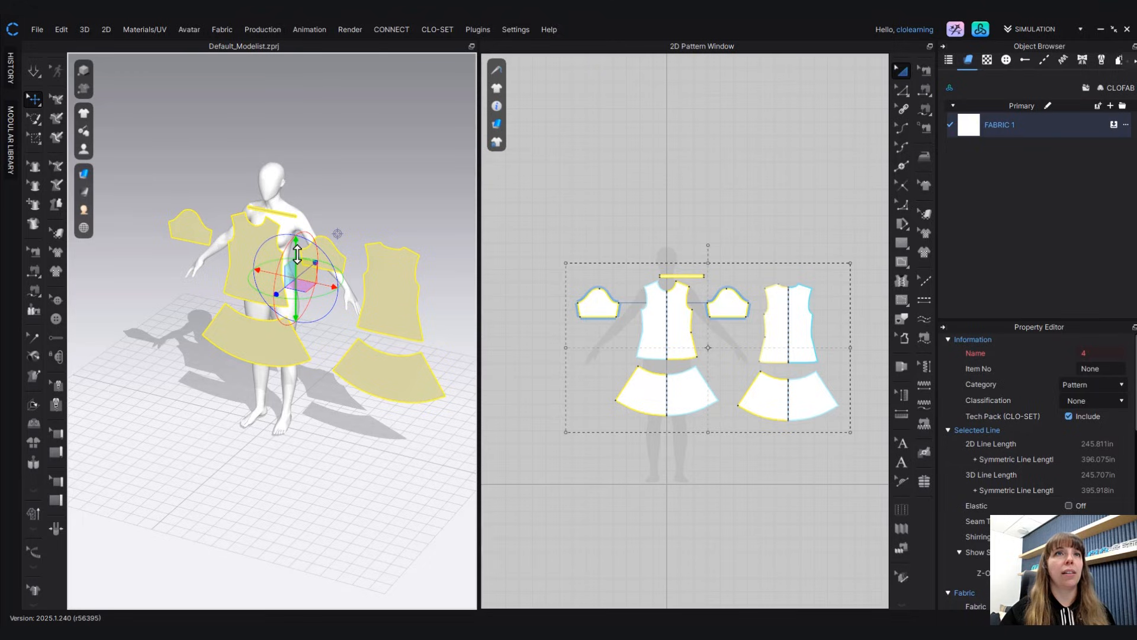
left_click_drag(297, 255, 297, 101)
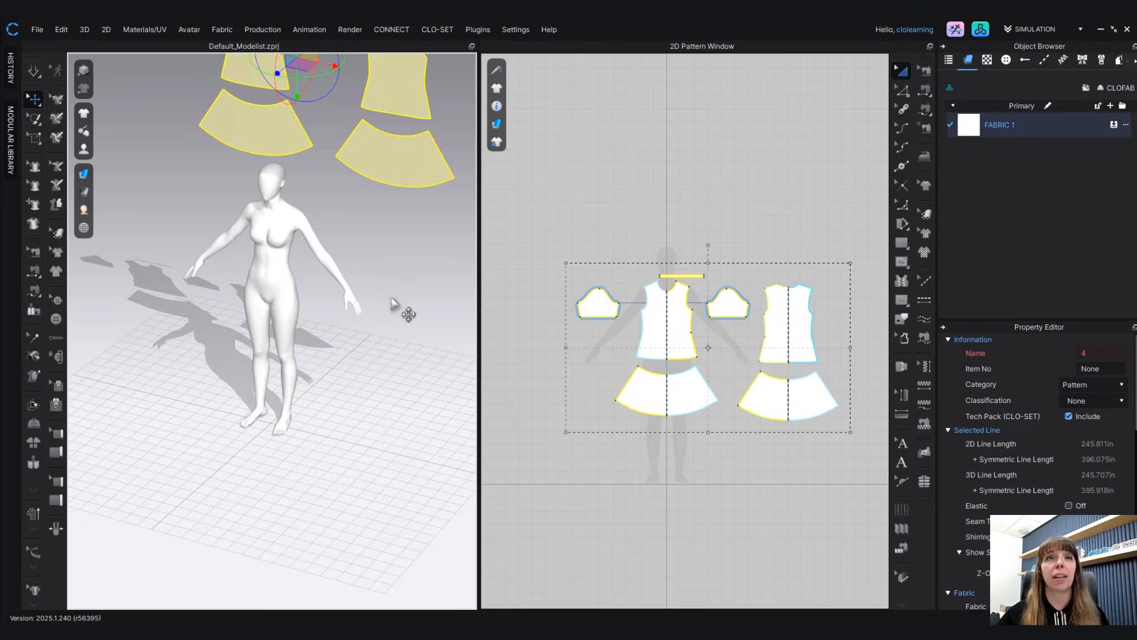
right_click_drag(391, 299, 433, 267)
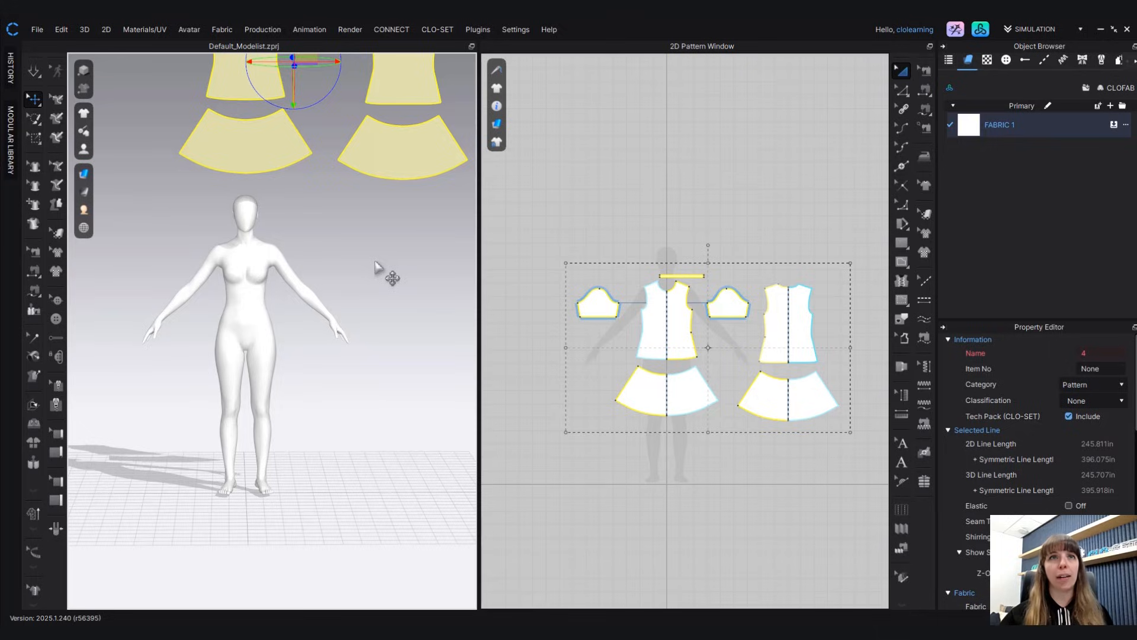
left_click(347, 235)
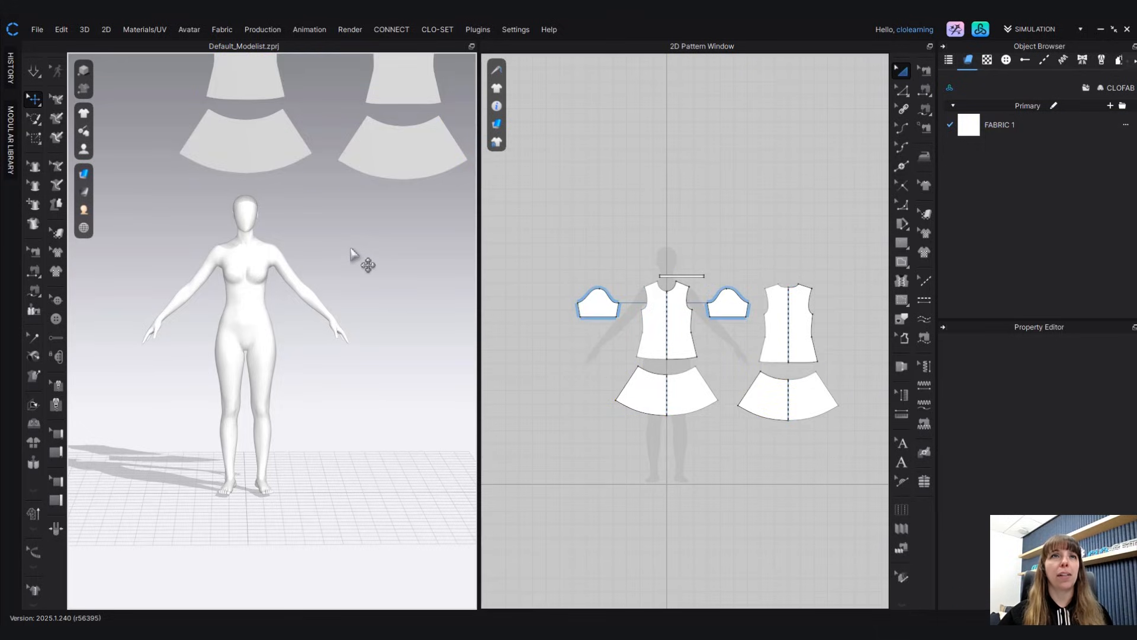
- Set the 3D gizmo to World Coordinate and check its axes on the back skirt piece from different angles
right_click(351, 249)
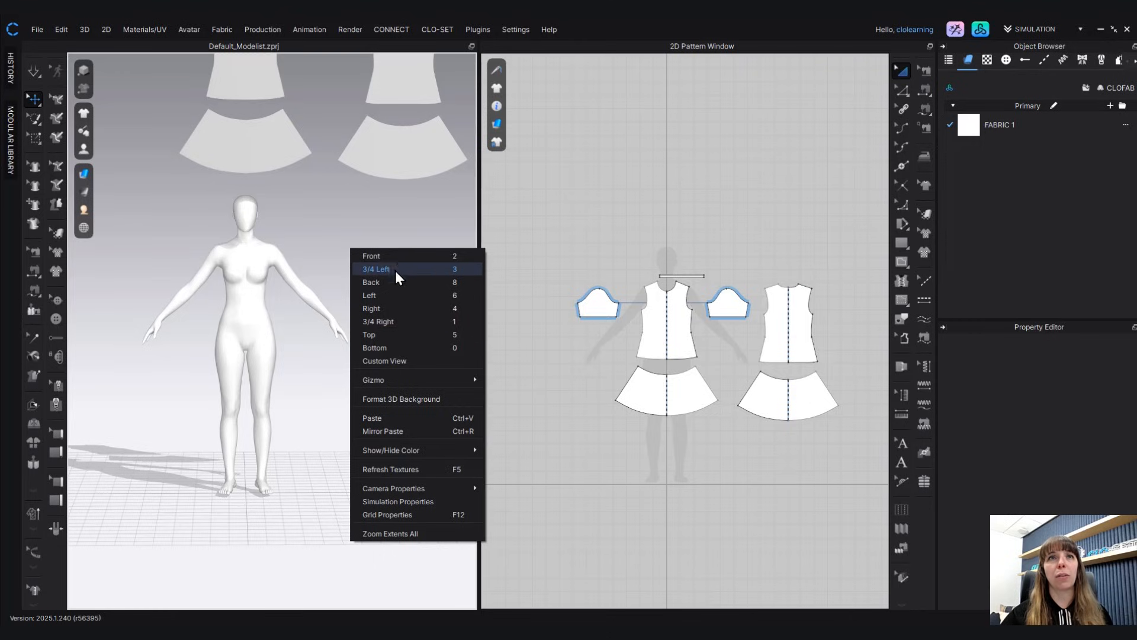
mouse_move(376, 382)
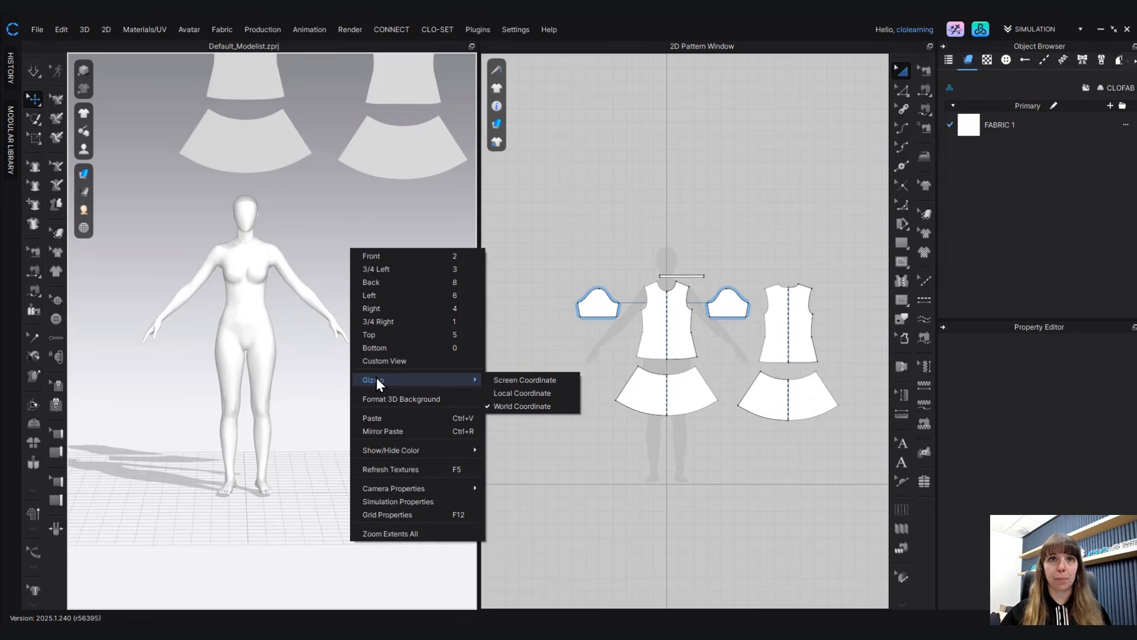
left_click(496, 407)
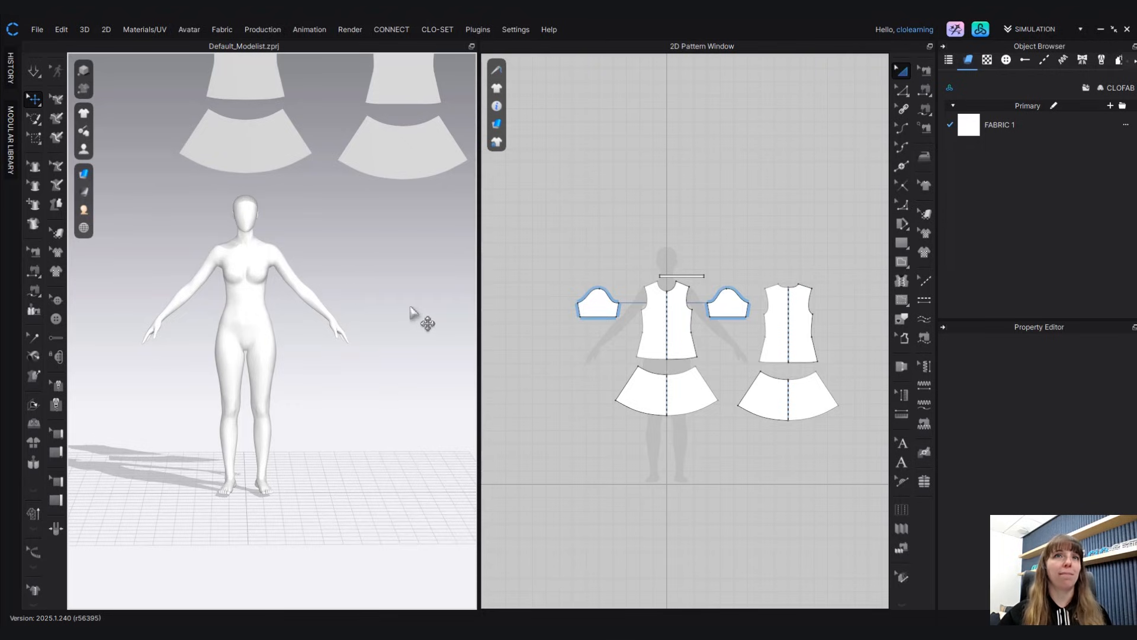
left_click(406, 166)
right_click_drag(421, 233, 394, 254)
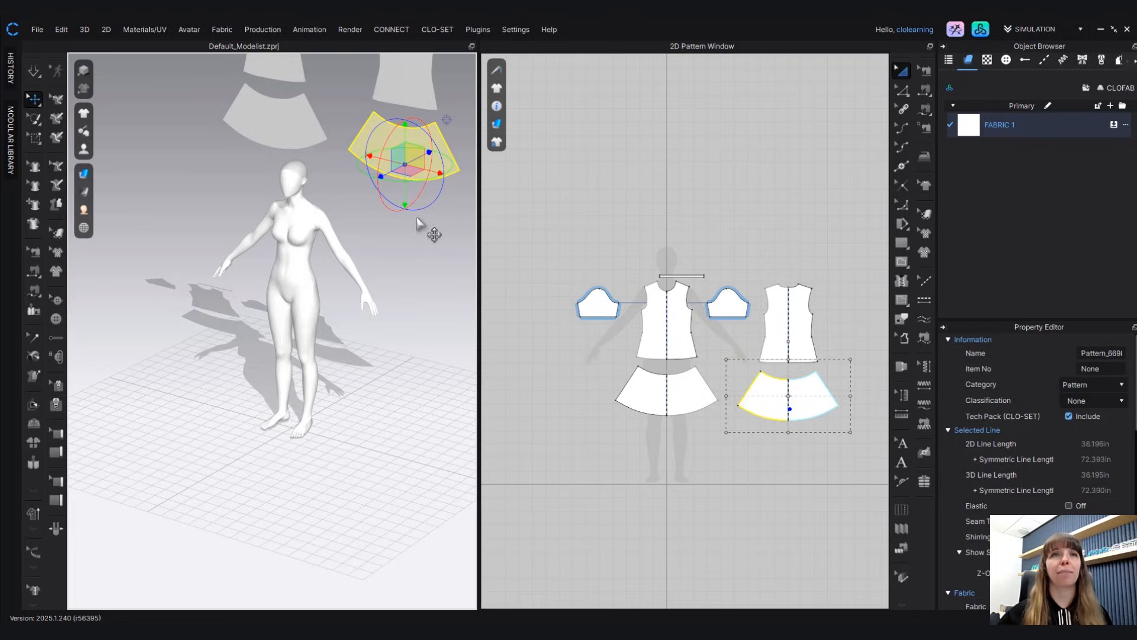
right_click_drag(405, 243, 433, 220)
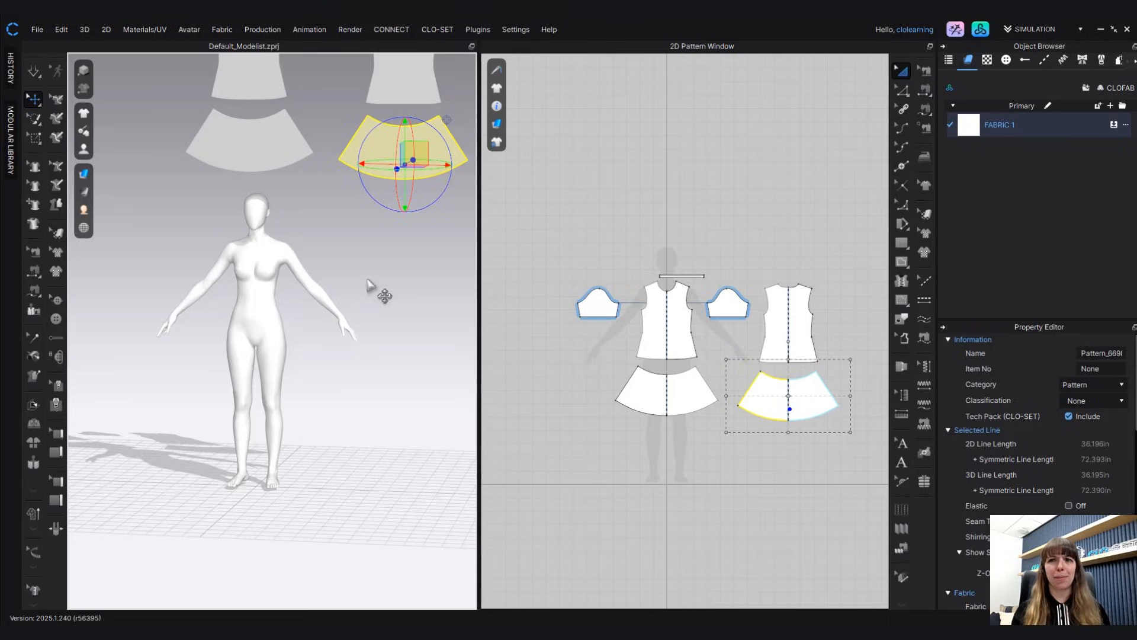
left_click(161, 259)
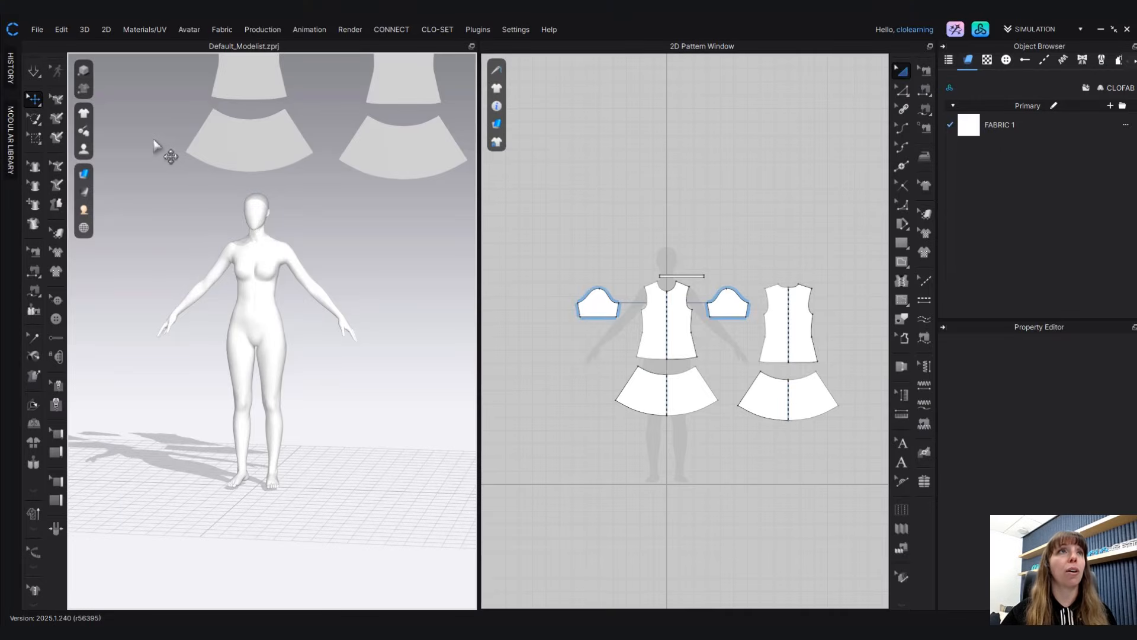
- Show the avatar's arrangement points in the 3D window
left_click(83, 149)
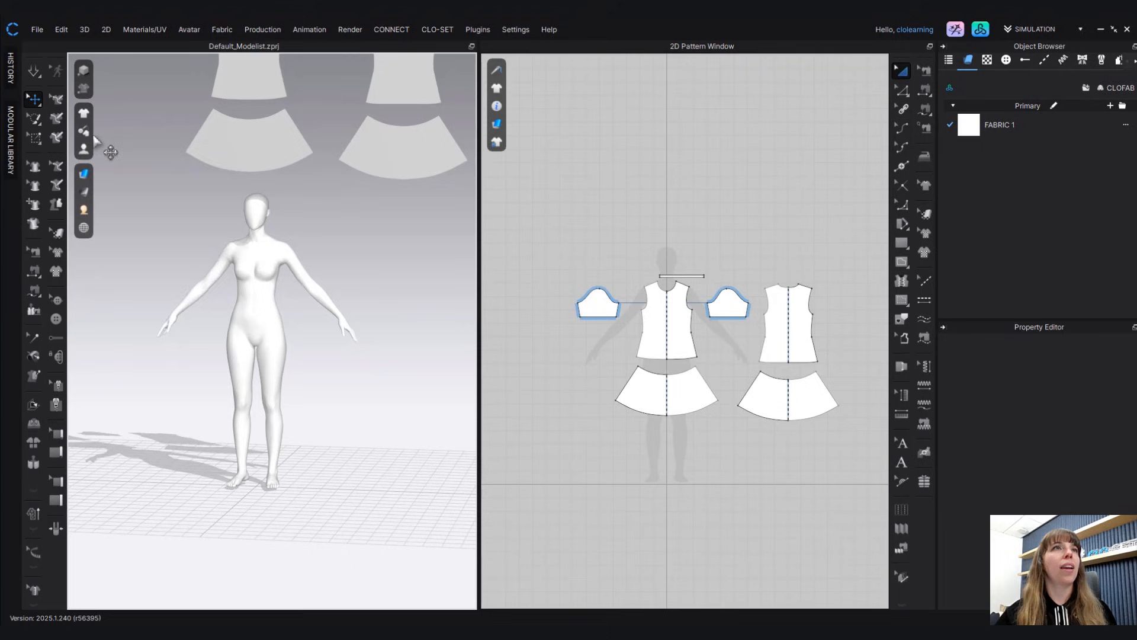
mouse_move(84, 151)
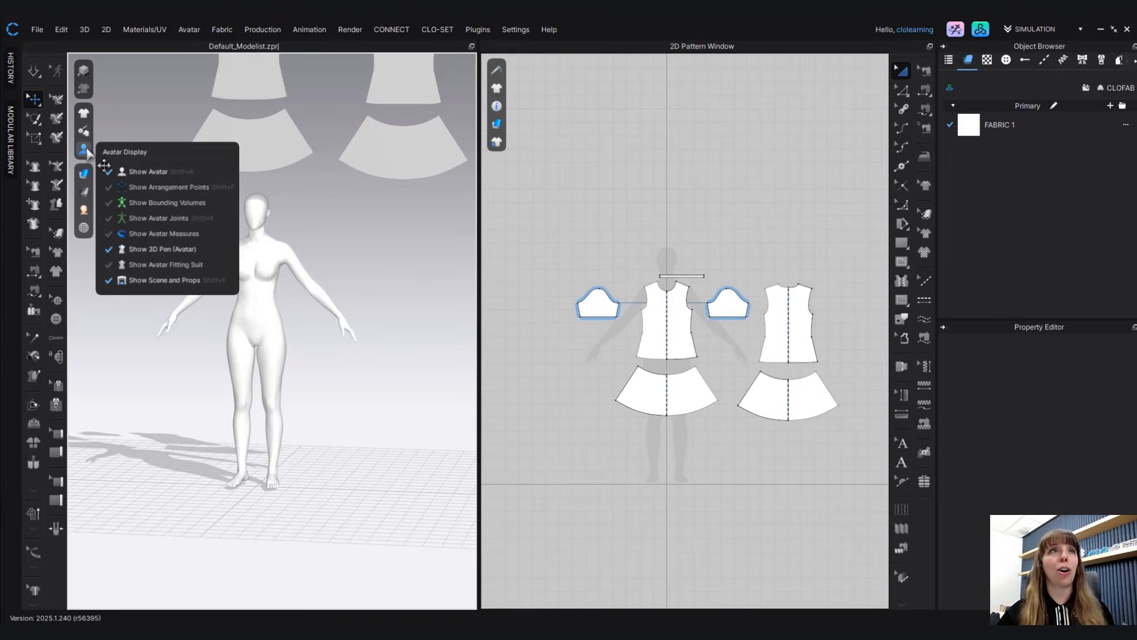
left_click(127, 187)
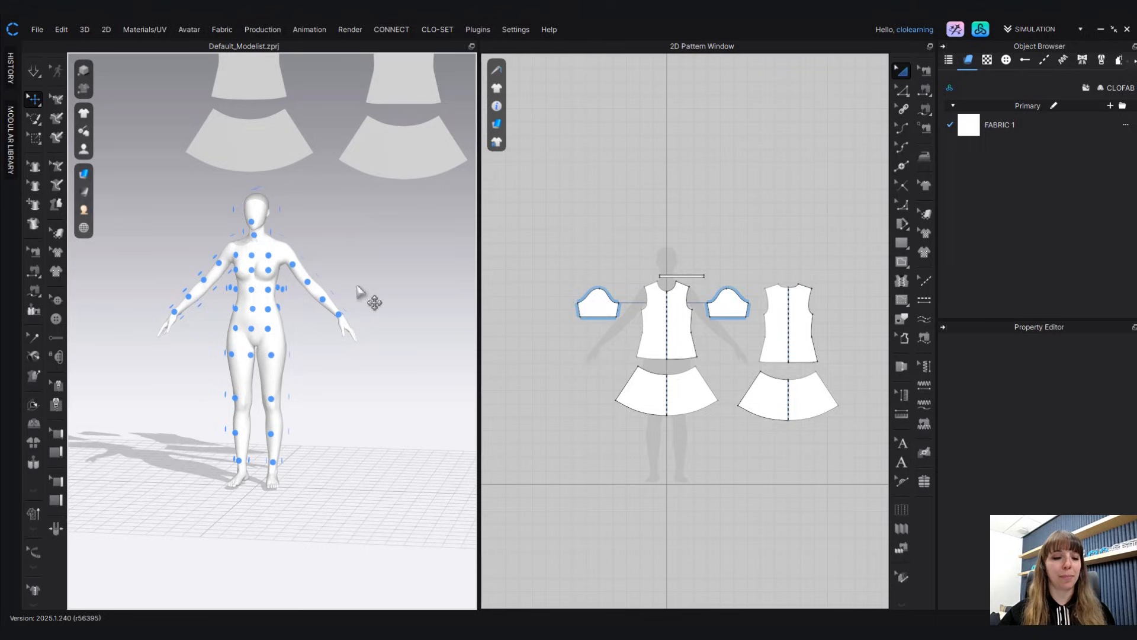
- Place the front bodice on the centre-front waist arrangement point so it wraps around the avatar's torso
right_click_drag(364, 331, 389, 325)
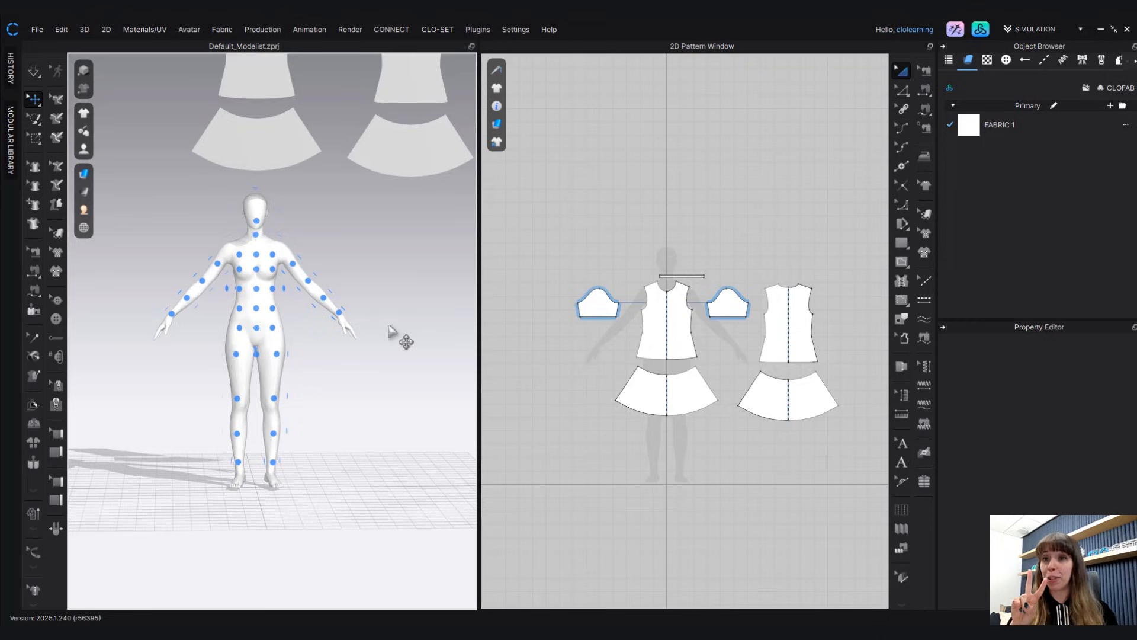
scroll(390, 328, "up", 3)
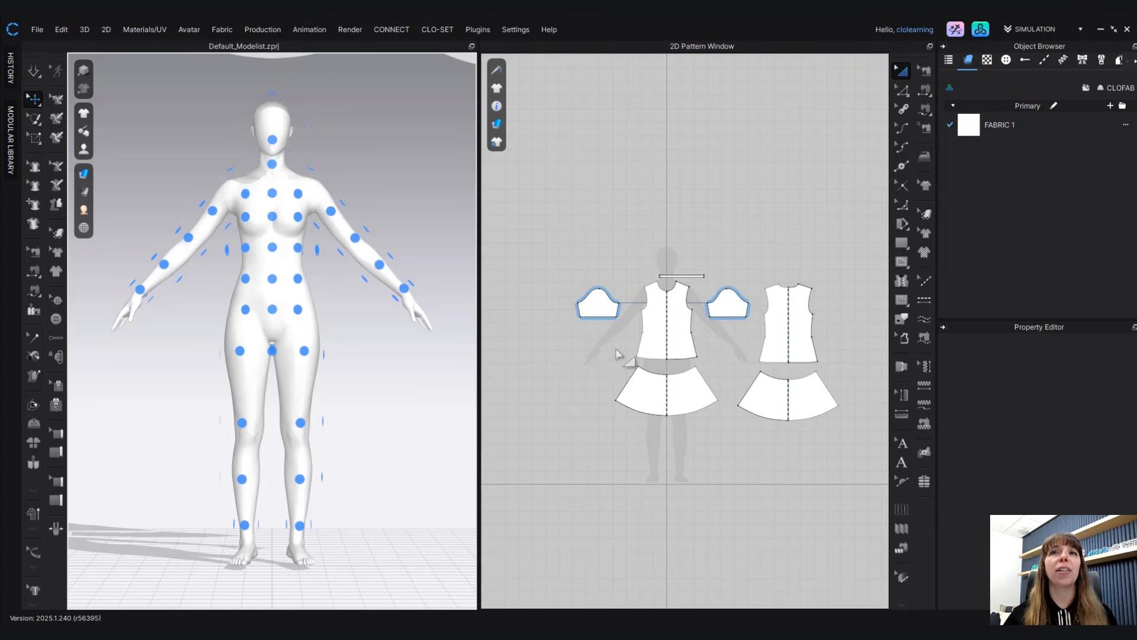
left_click(683, 335)
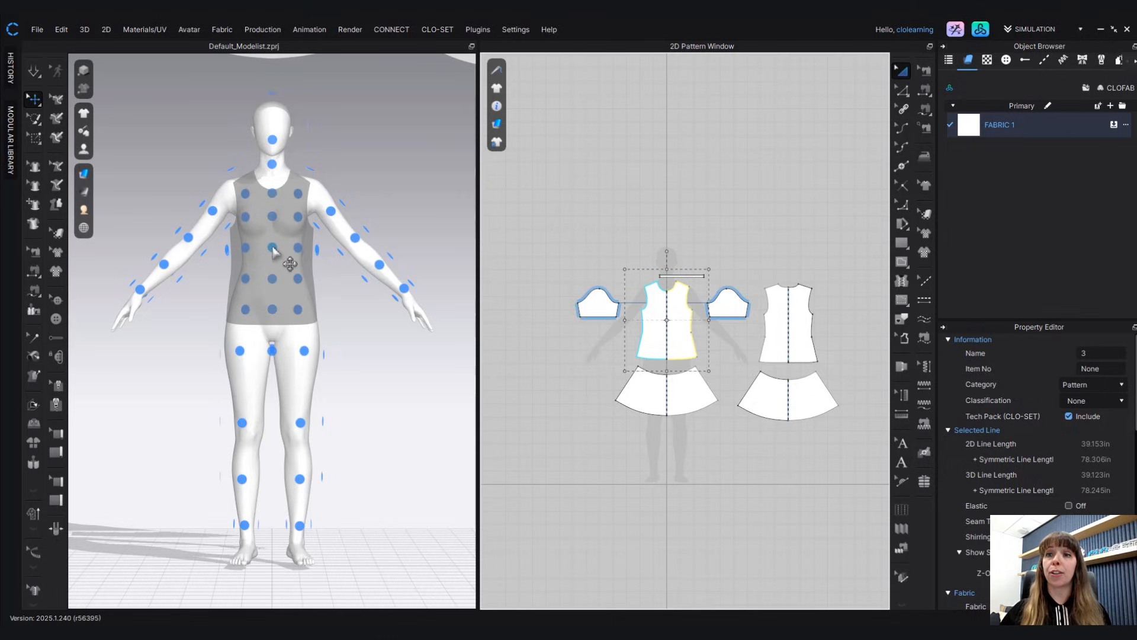
left_click(274, 252)
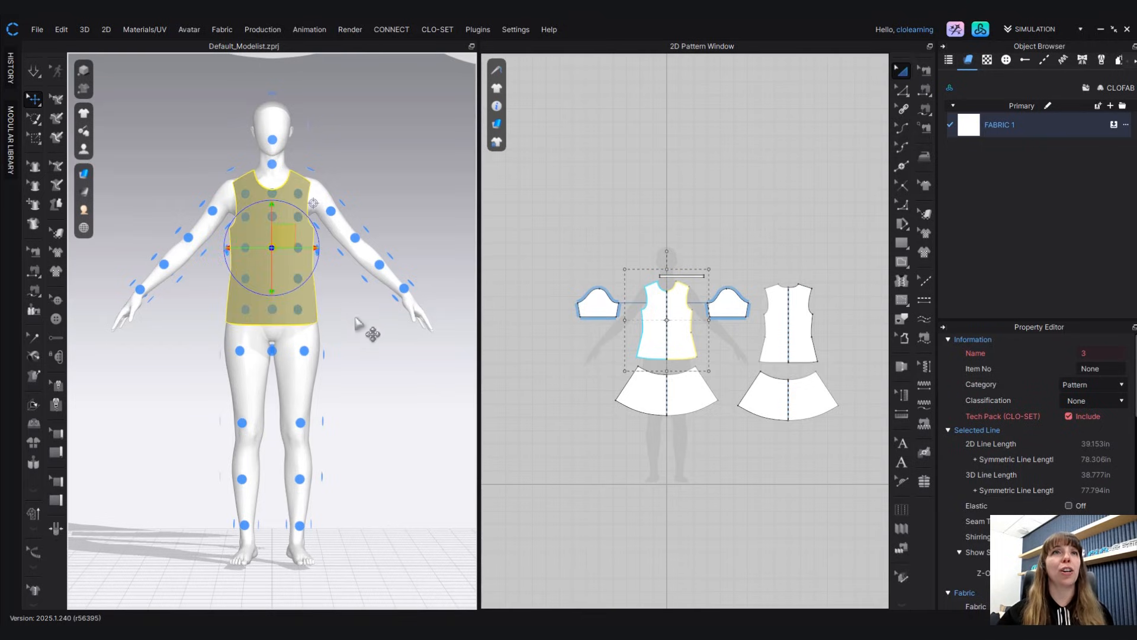
left_click(385, 346)
right_click_drag(385, 345, 386, 373)
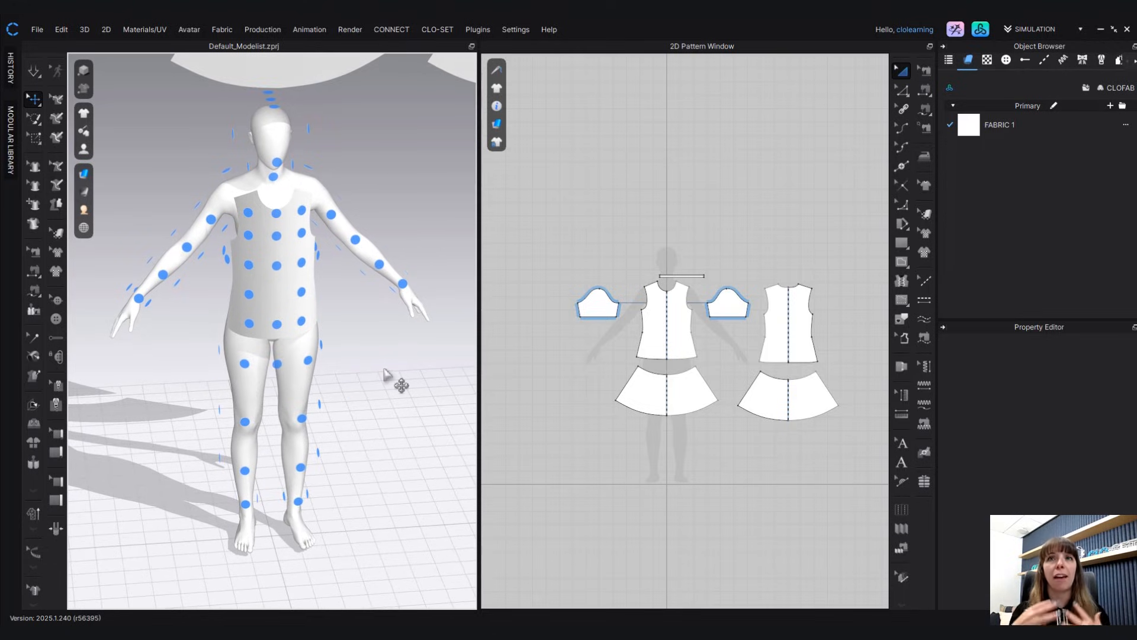
- Place the front skirt piece on the centre-front arrangement point at the avatar's hips
mouse_move(386, 373)
right_mouse_down()
mouse_move(379, 363)
mouse_move(393, 363)
right_mouse_up()
left_click(693, 395)
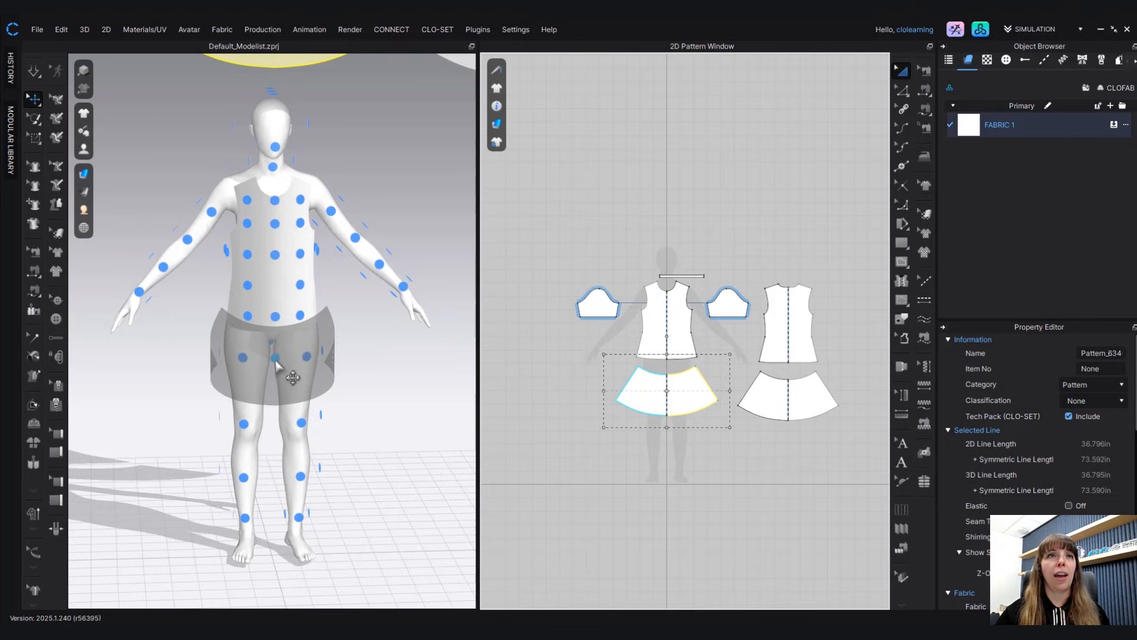
right_click_drag(286, 375, 273, 353)
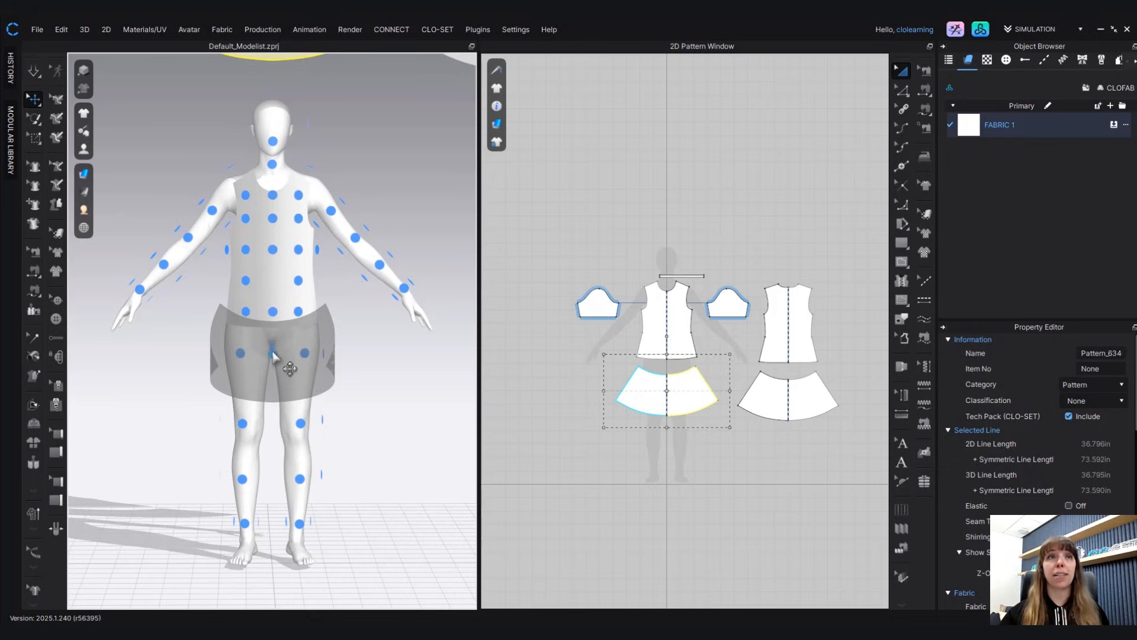
left_click(273, 354)
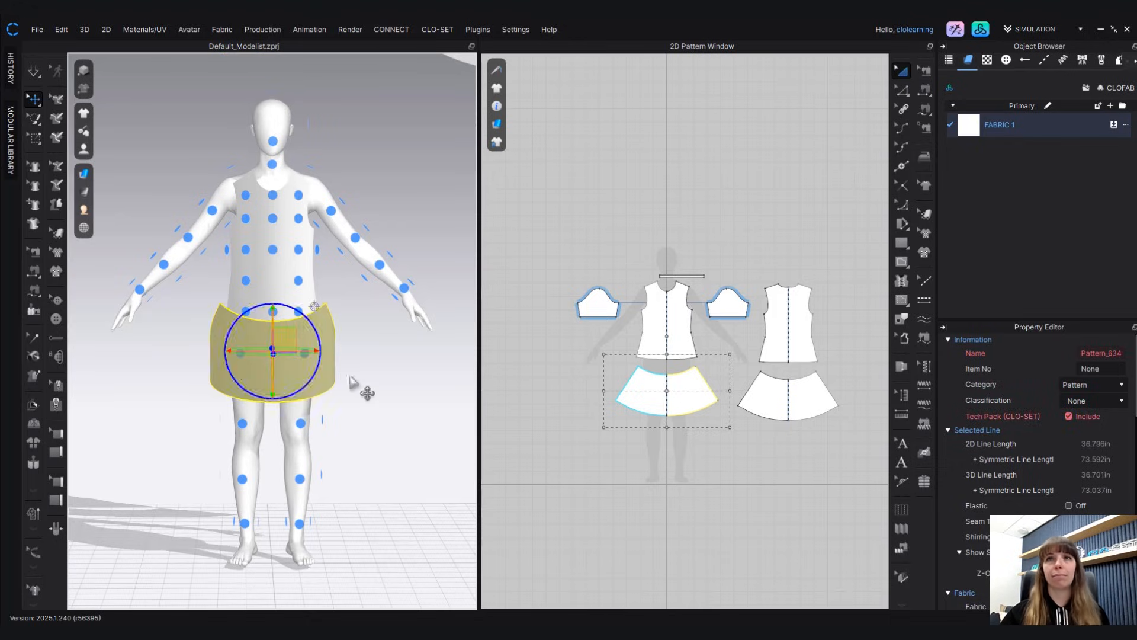
left_click(404, 391)
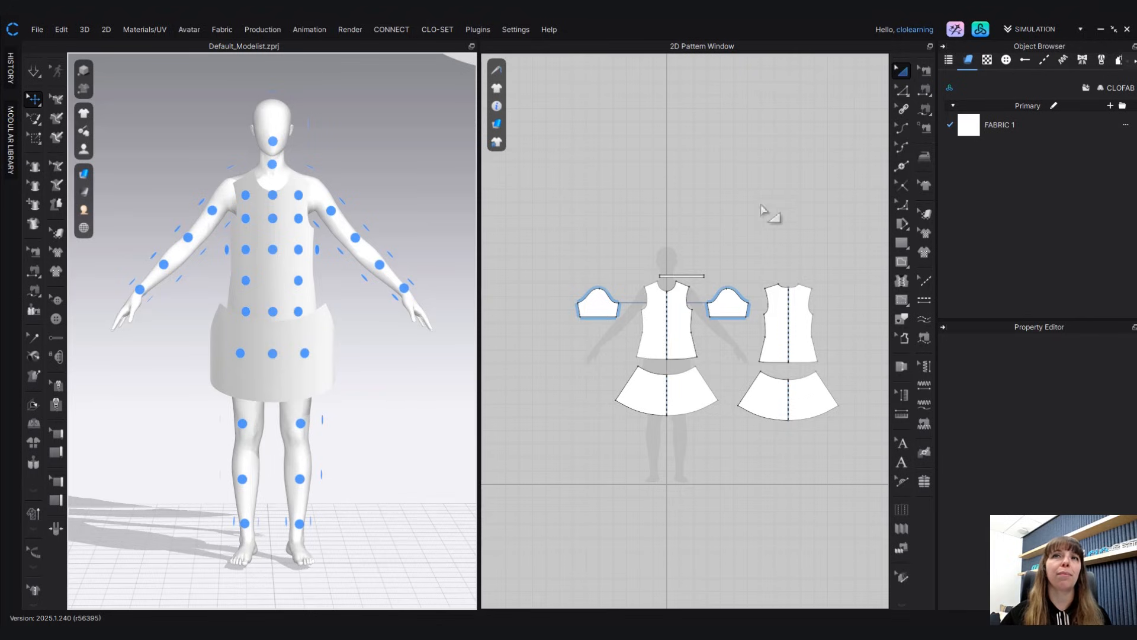
- Place the sleeve between the front and back bodices on the outer arrangement point of the avatar's left upper arm
middle_click_drag(711, 227, 674, 250)
right_click_drag(421, 195, 381, 190)
scroll(386, 166, "up", 3)
middle_click_drag(416, 110, 371, 154)
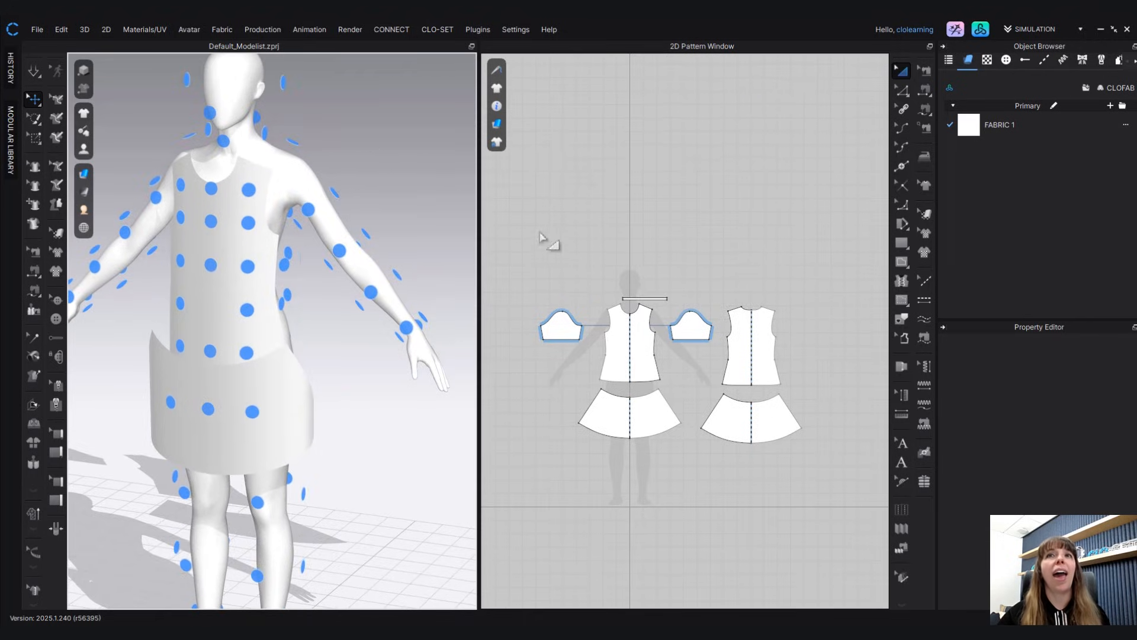
mouse_move(393, 200)
right_mouse_down()
mouse_move(379, 203)
mouse_move(395, 201)
right_mouse_up()
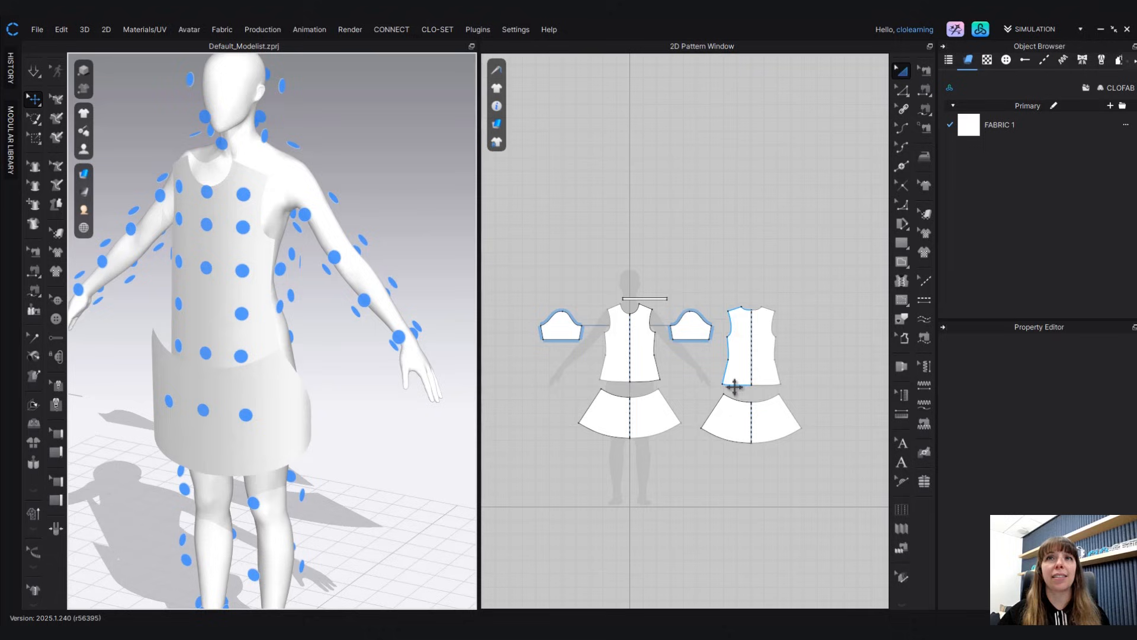
left_click(693, 327)
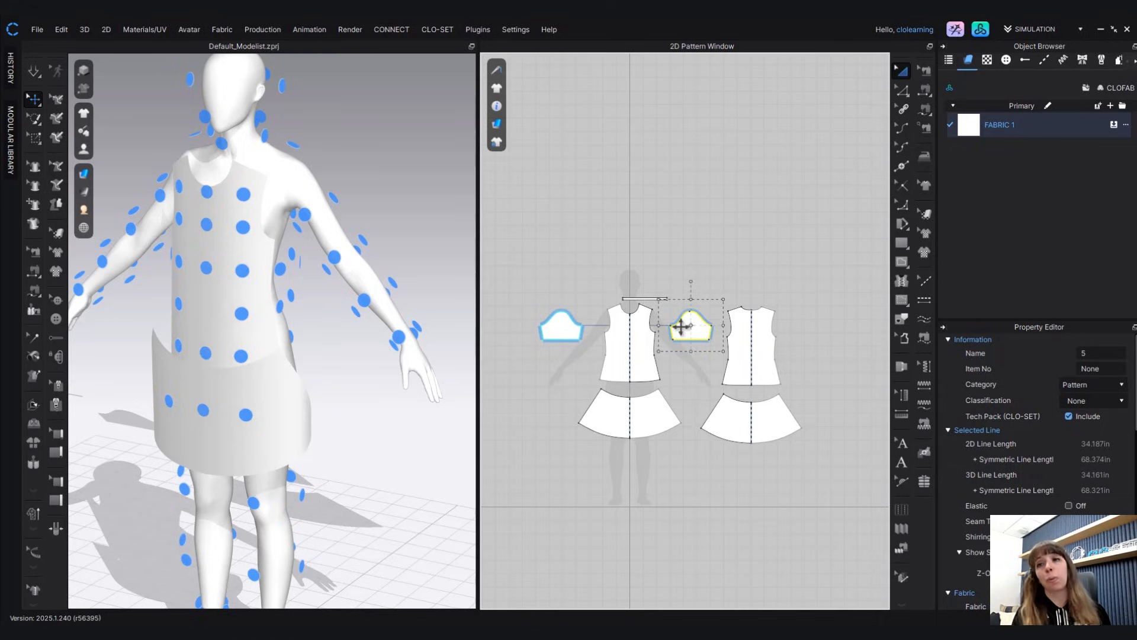
right_click_drag(421, 279, 447, 233)
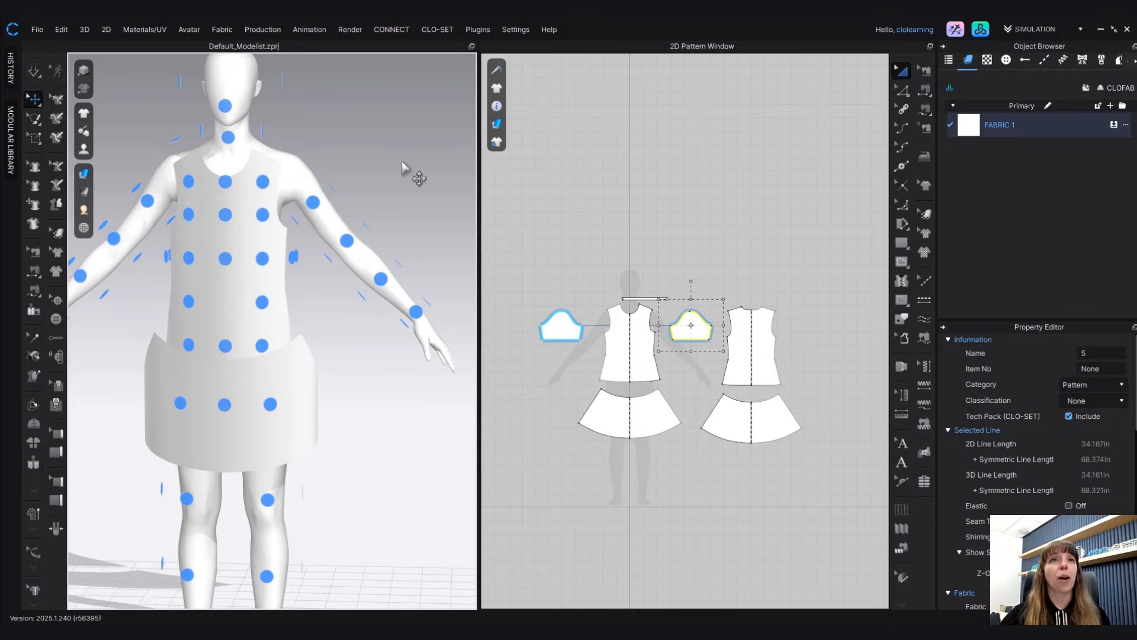
mouse_move(406, 172)
right_mouse_down()
mouse_move(348, 195)
mouse_move(398, 190)
right_mouse_up()
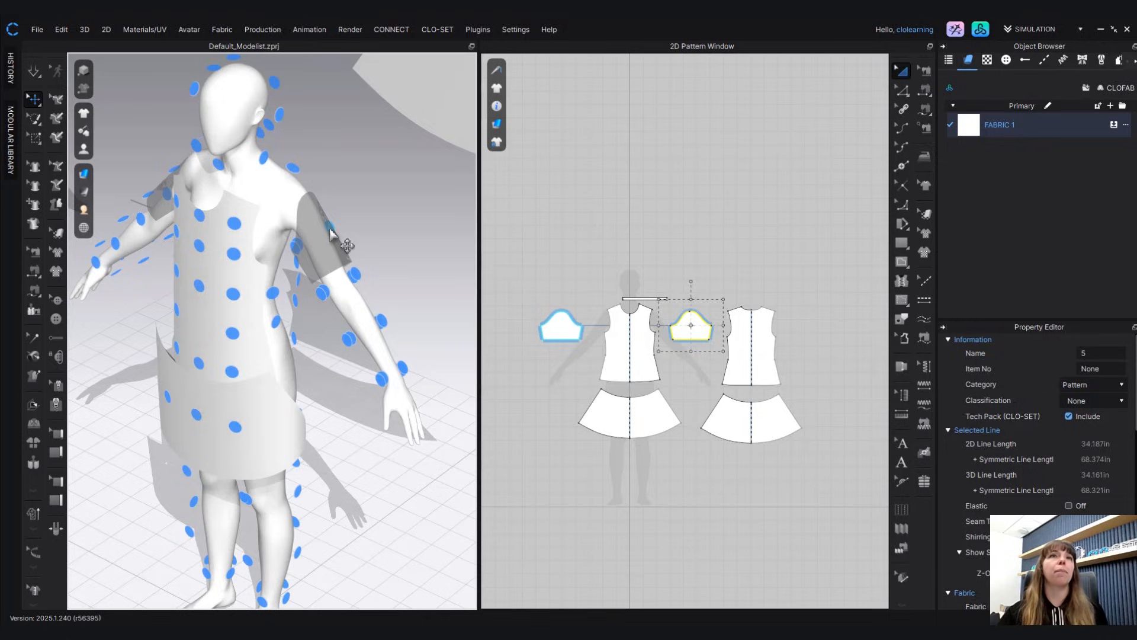
left_click(330, 229)
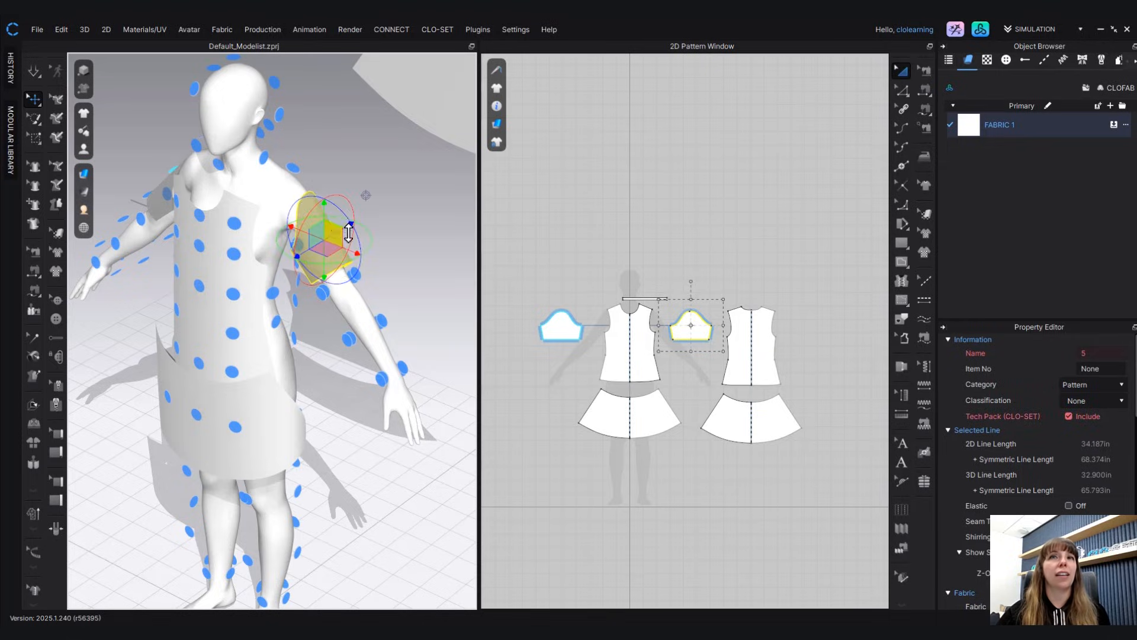
left_click(399, 237)
right_click_drag(374, 214, 434, 190)
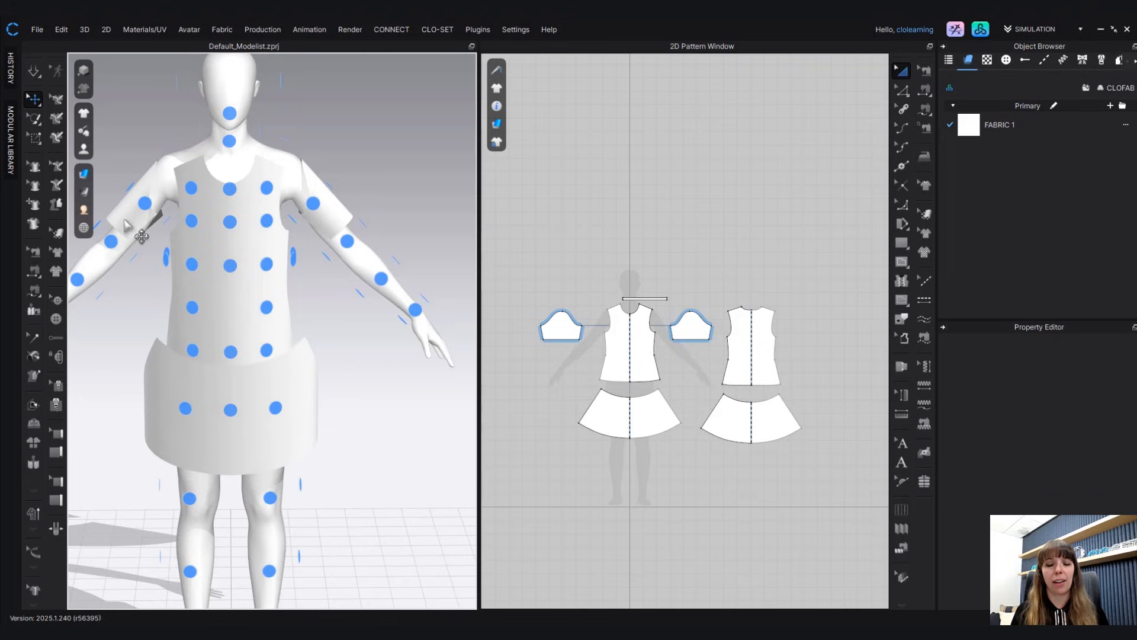
left_click(694, 325)
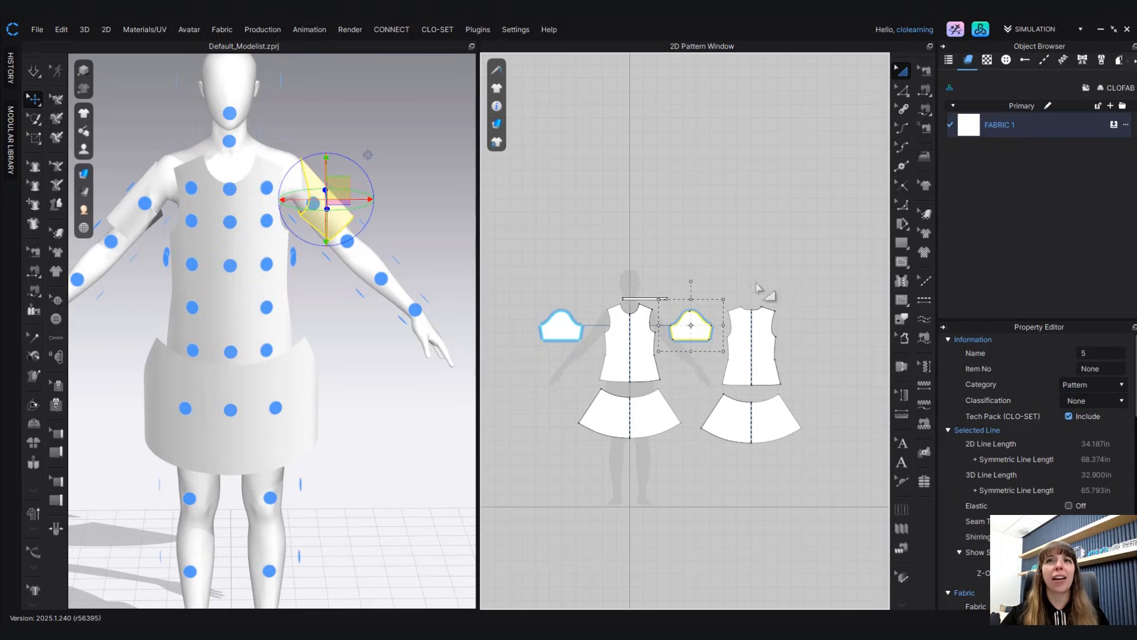
left_click(759, 288)
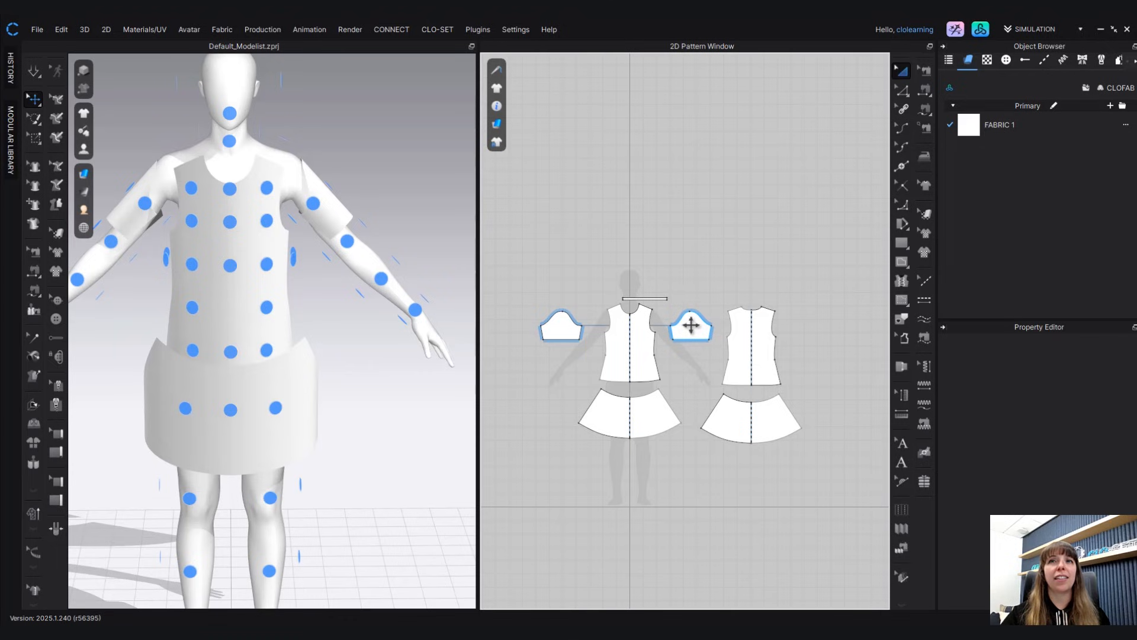
left_click(676, 325)
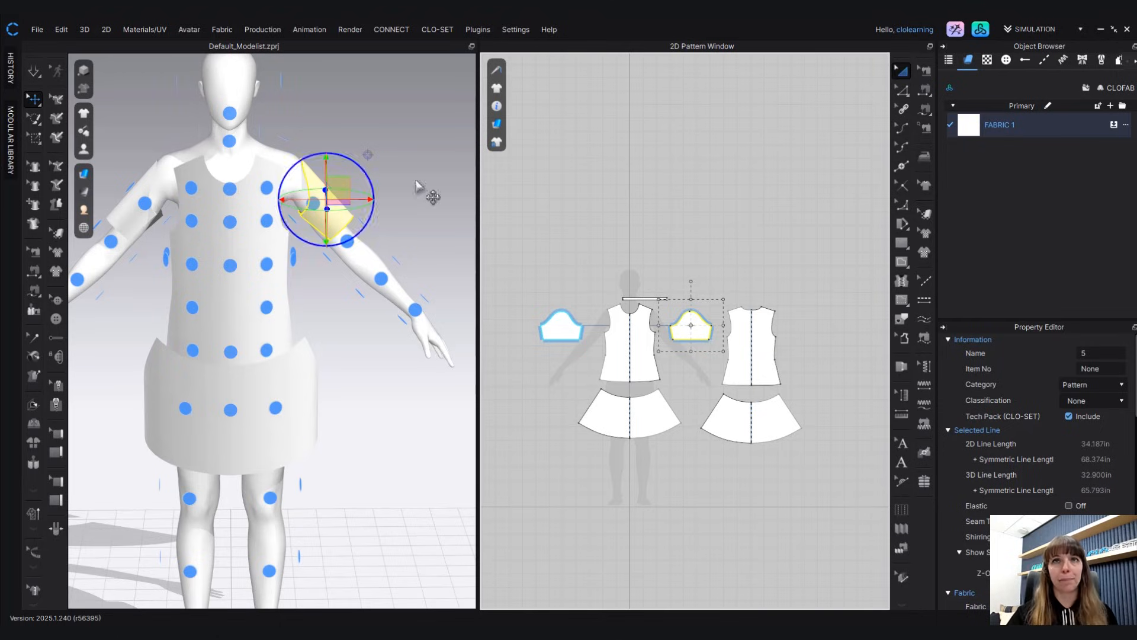
- Place the back bodice on the centre-back waist arrangement point so it wraps around the avatar's back
right_click_drag(460, 236, 196, 215)
middle_click_drag(351, 201, 429, 220)
middle_click_drag(422, 161, 386, 162)
left_click(396, 159)
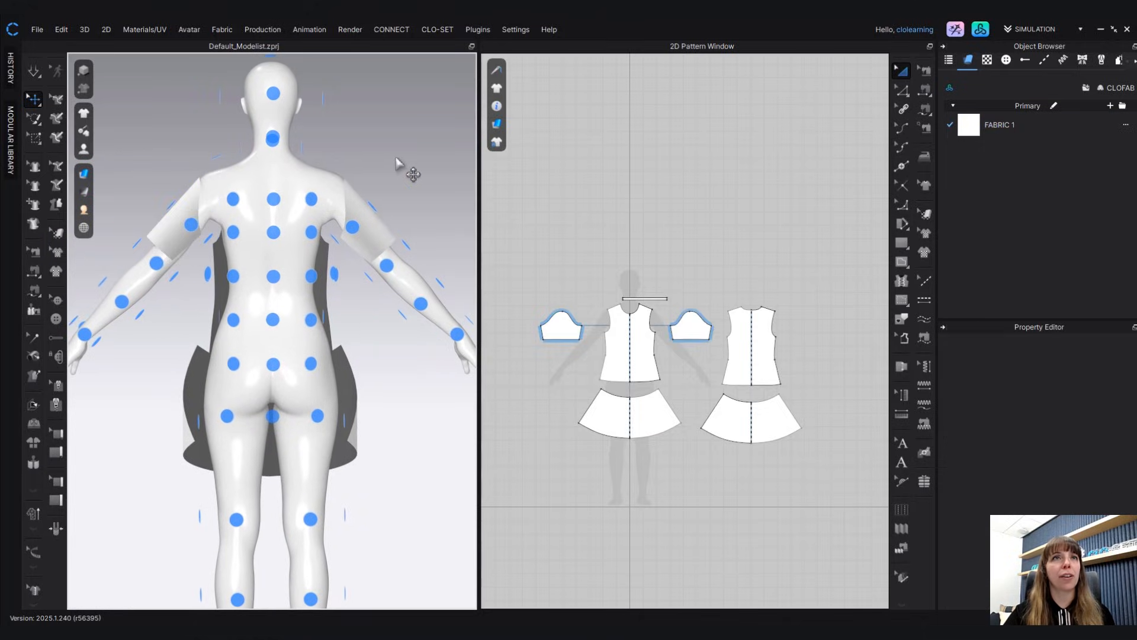
left_click(767, 327)
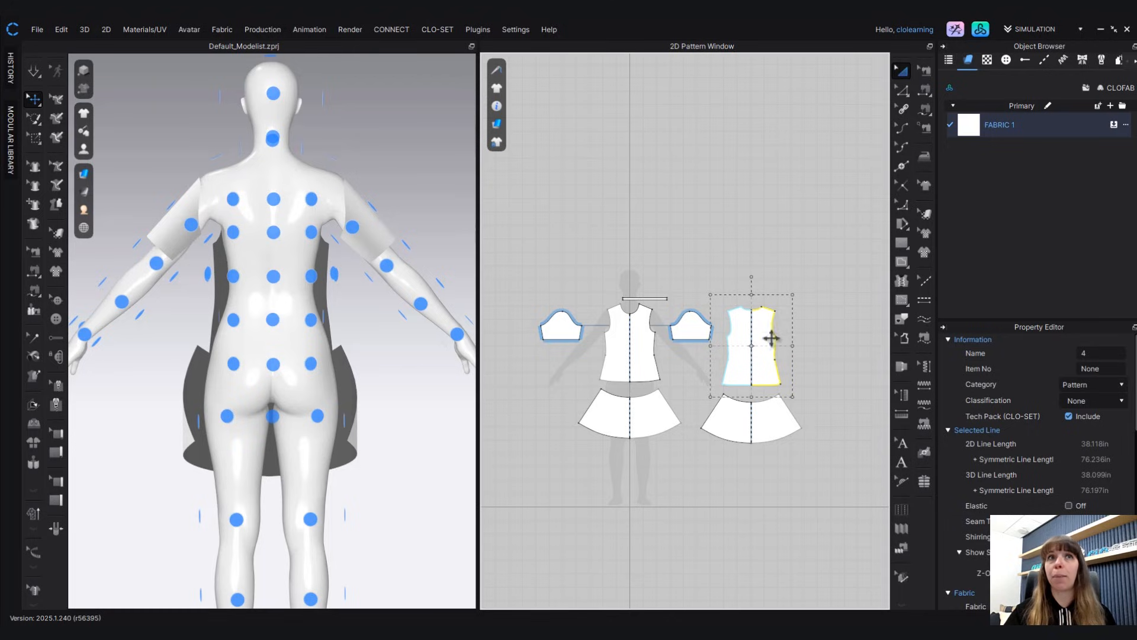
left_click(272, 277)
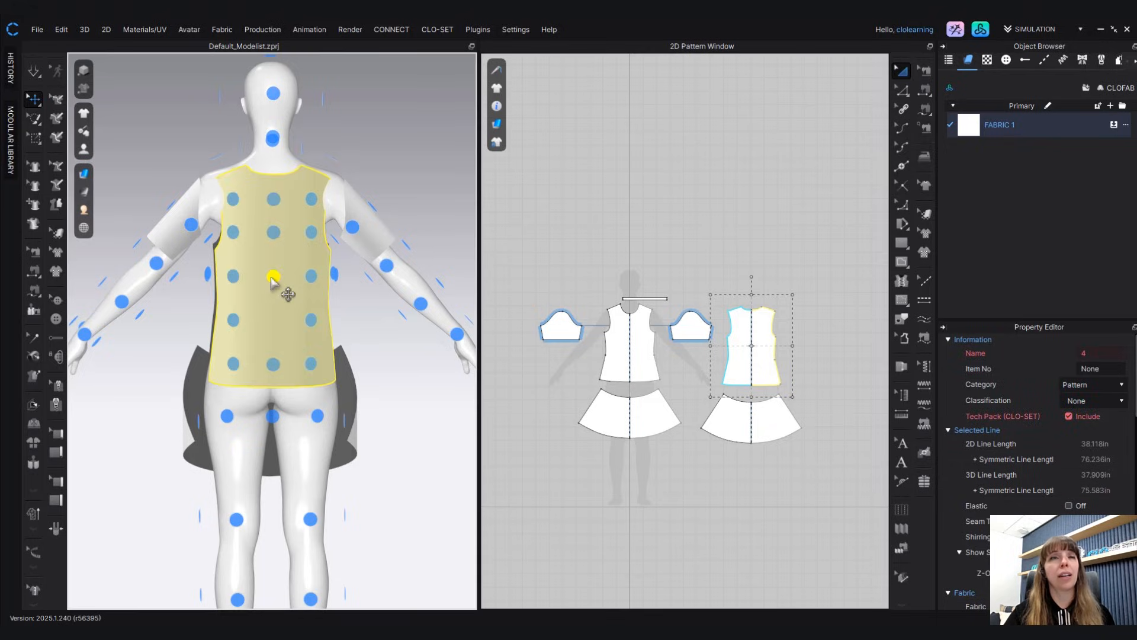
left_click(424, 381)
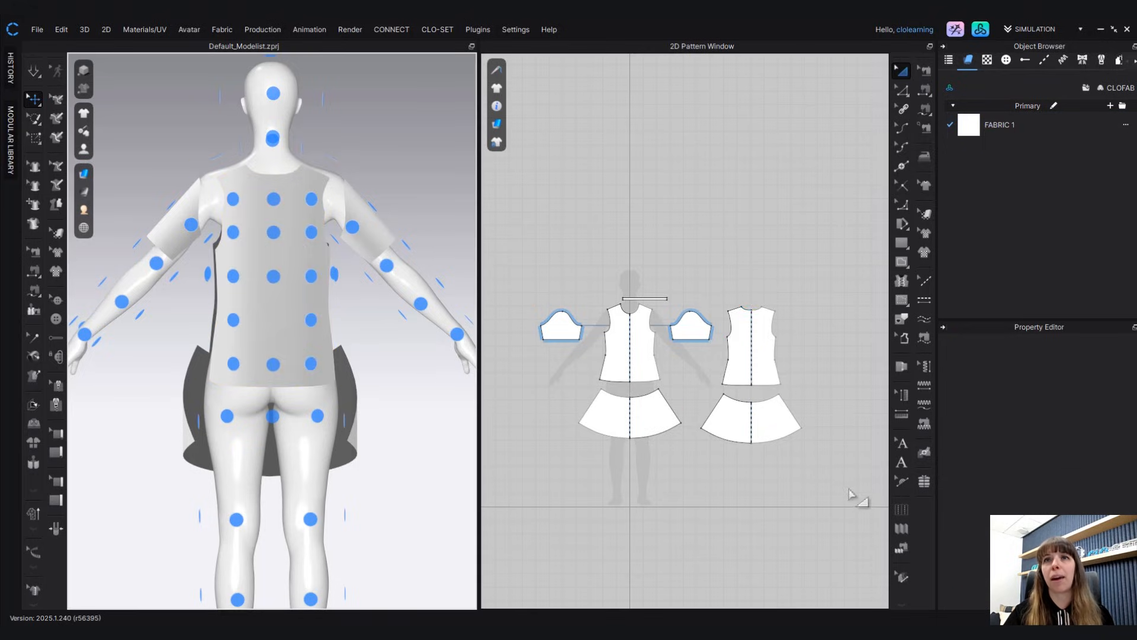
- Place the back skirt piece on the centre-back arrangement point at the avatar's hips
left_click(736, 421)
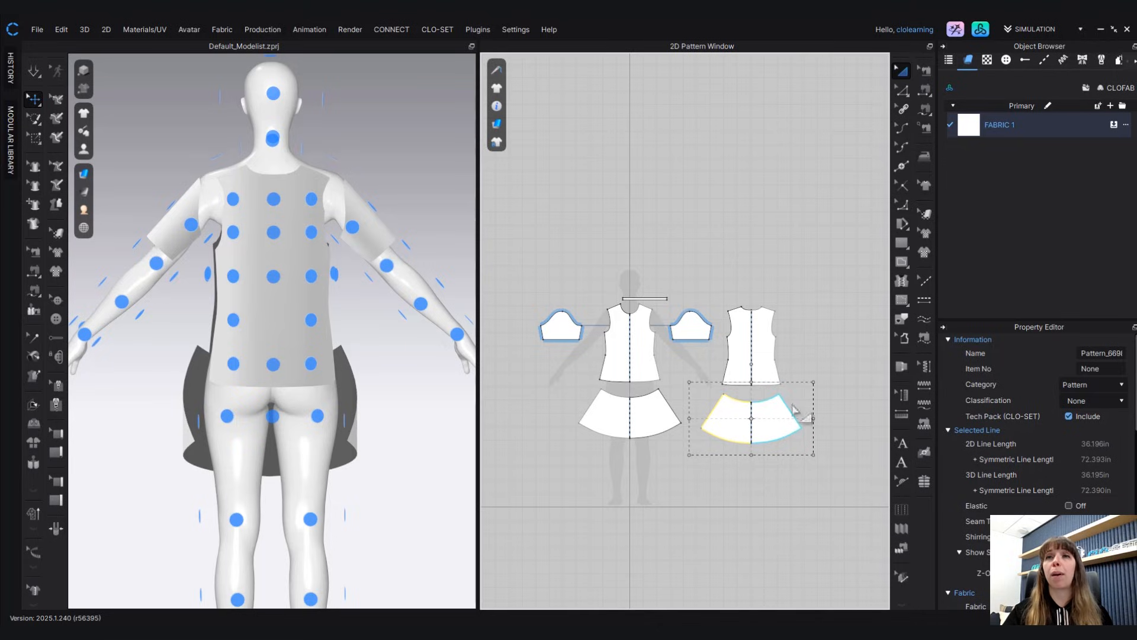
left_click(271, 420)
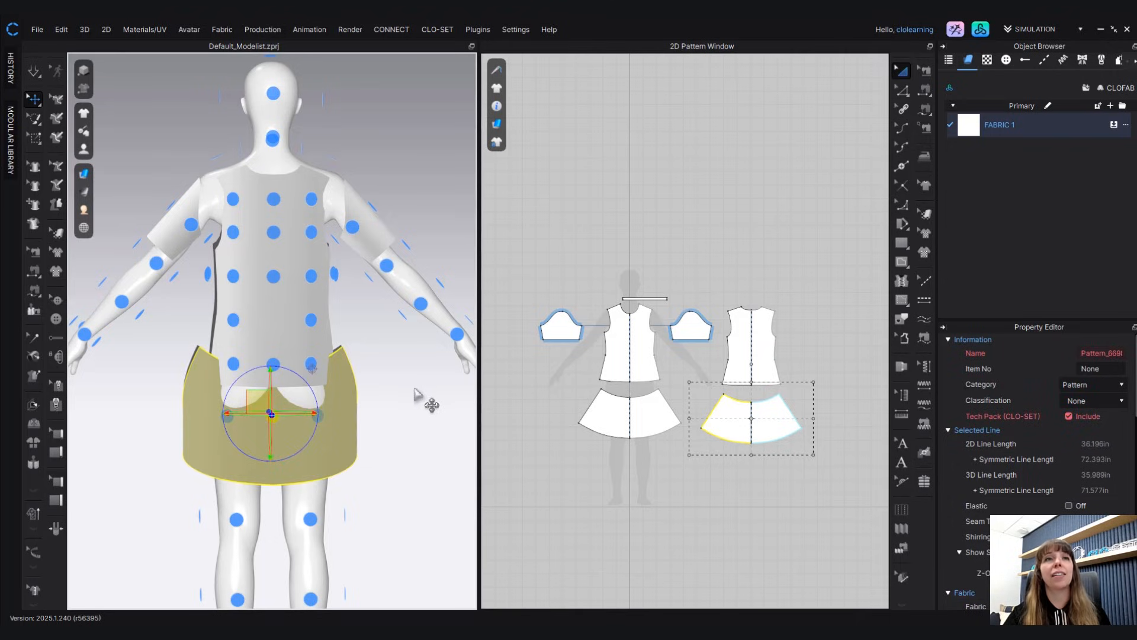
right_click_drag(424, 398, 728, 378)
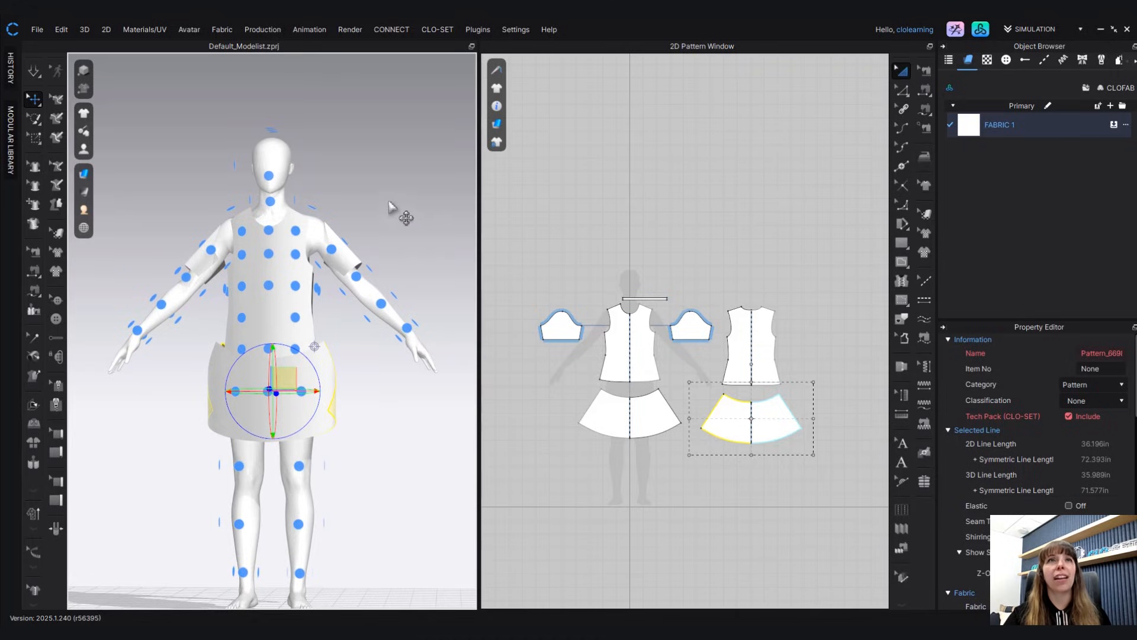
- Freeze the narrow strip pattern piece floating above the avatar's head
scroll(382, 198, "down", 2)
scroll(355, 201, "down", 3)
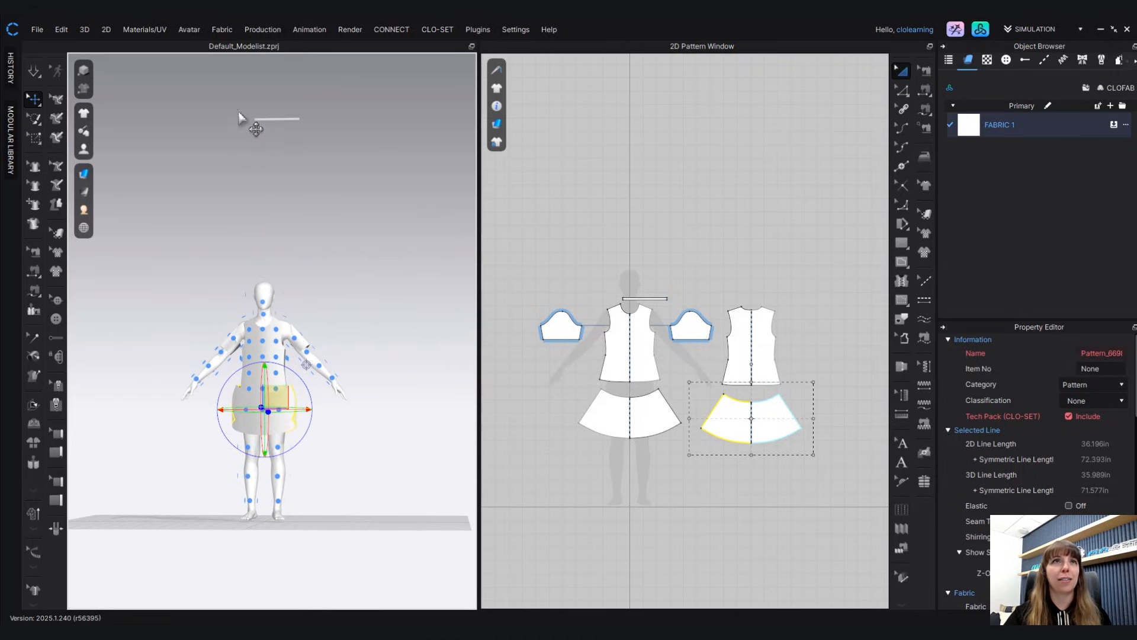
left_click(290, 119)
scroll(305, 112, "up", 3)
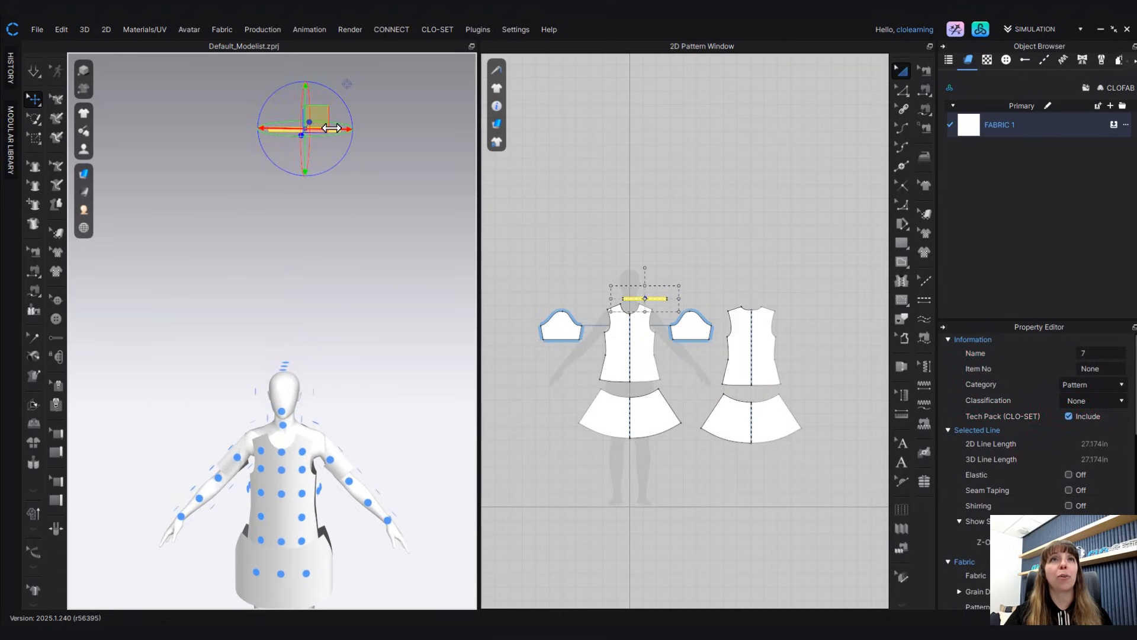
right_click(330, 129)
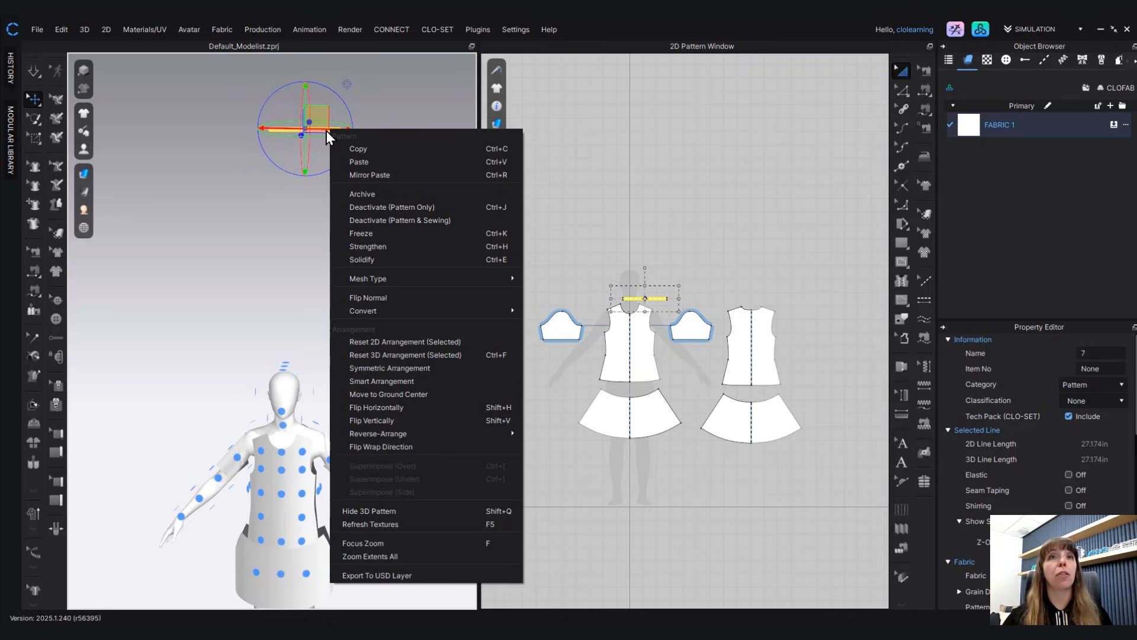
left_click(362, 233)
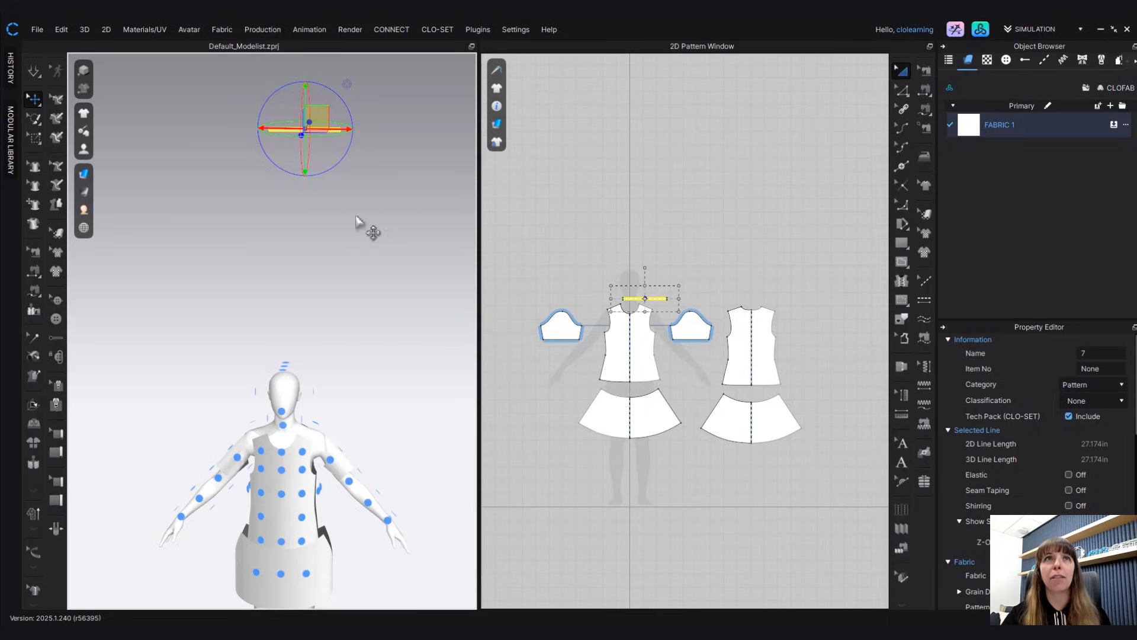
left_click(359, 190)
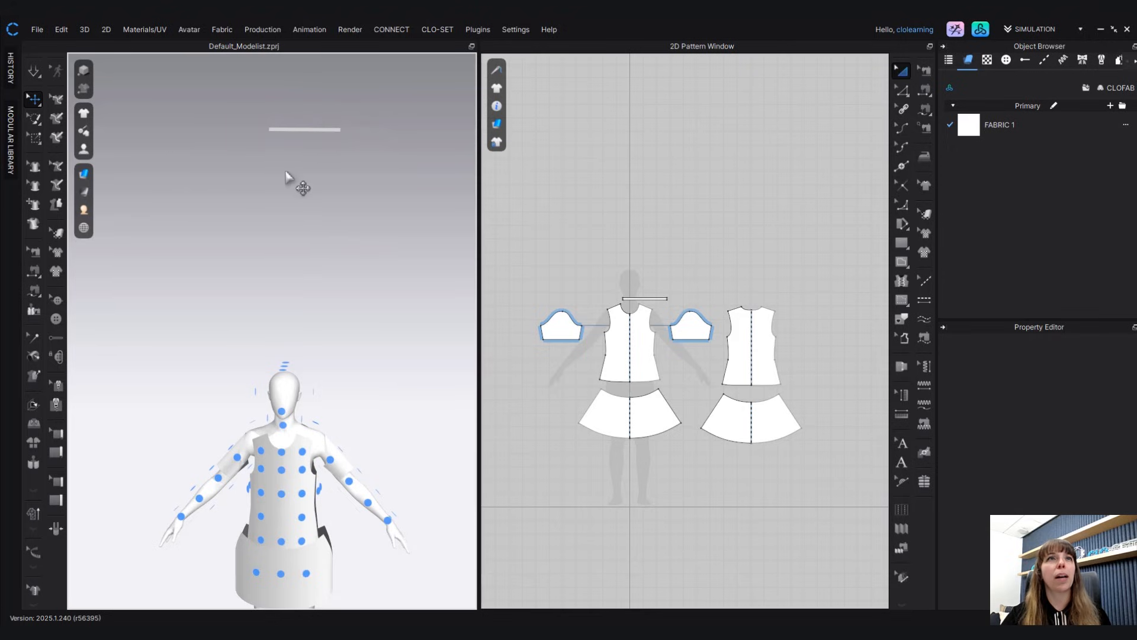
- Show all state colors on the pattern pieces in the 3D window
right_click(374, 150)
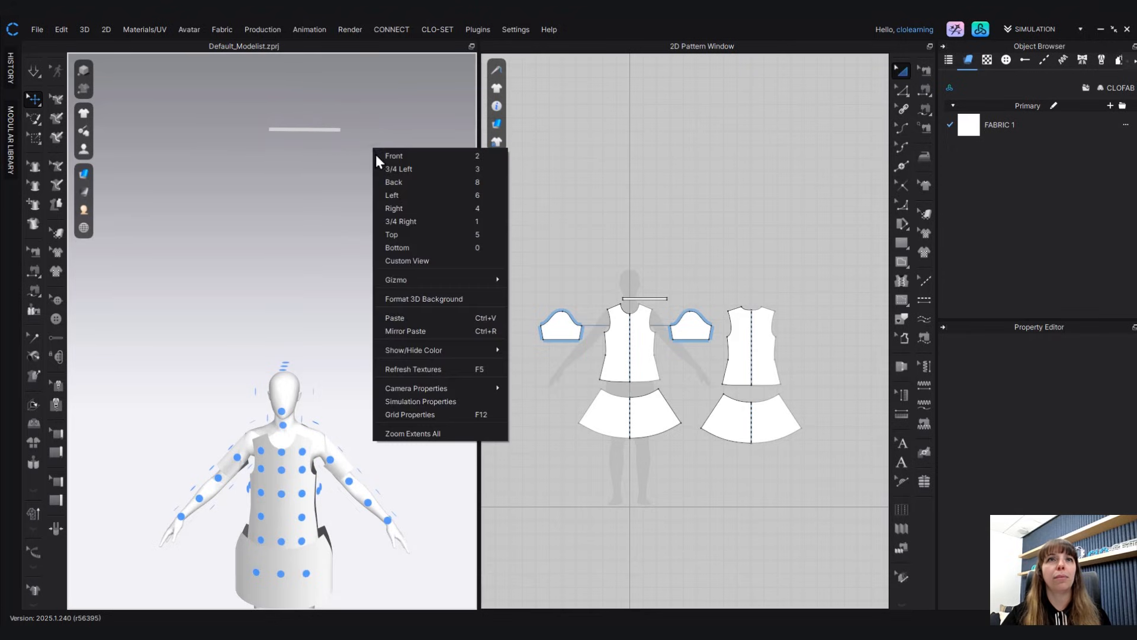
mouse_move(432, 349)
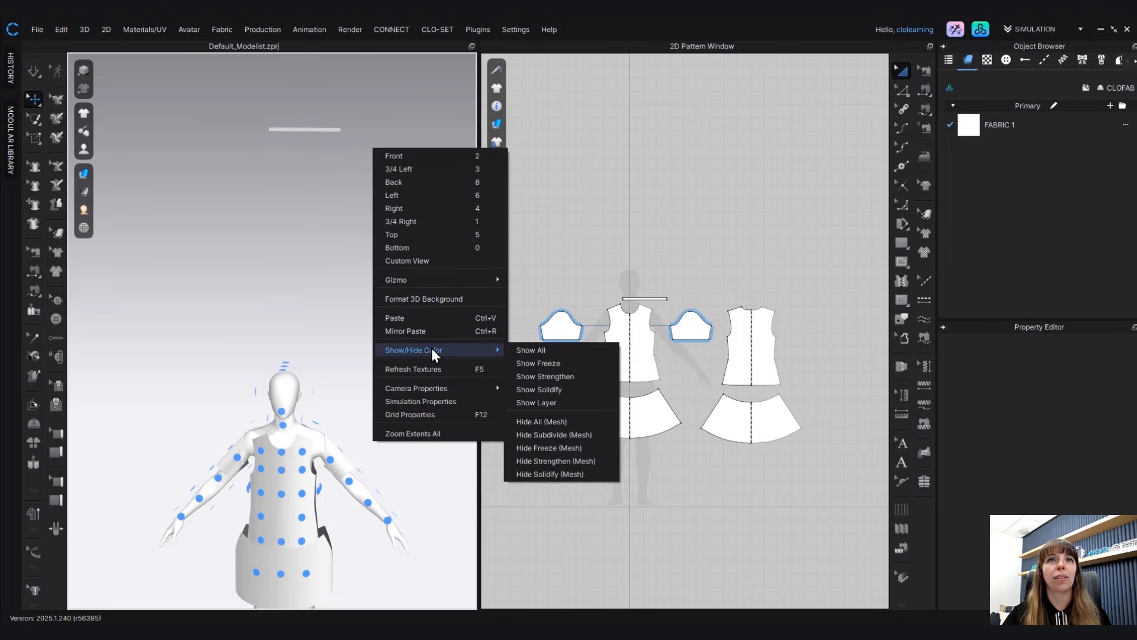
left_click(534, 350)
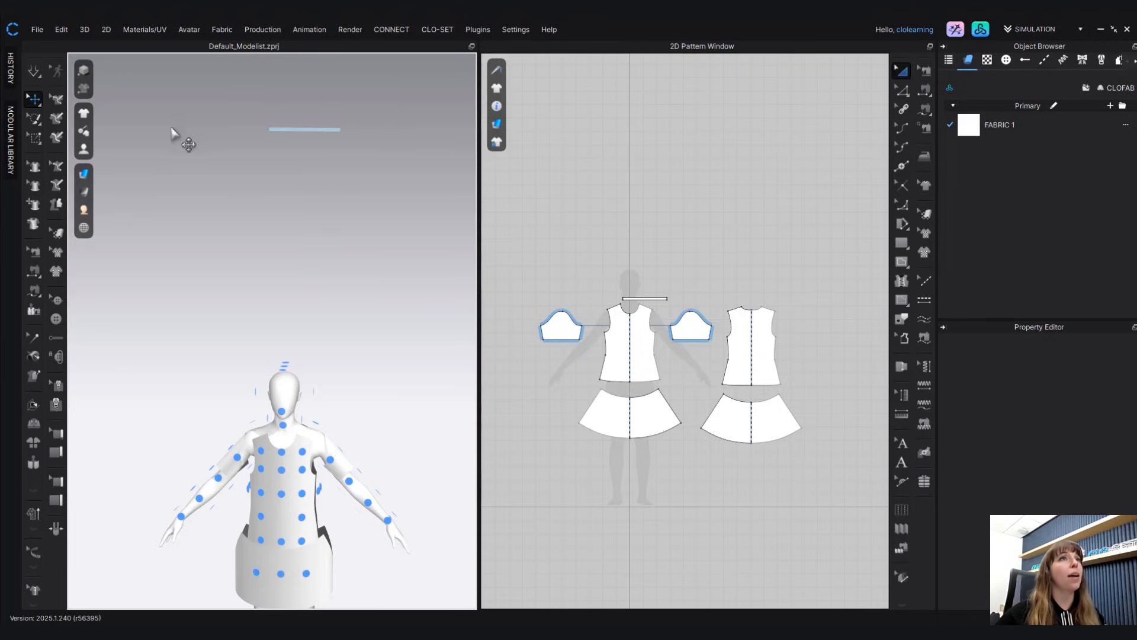
- Hide the avatar's arrangement points and turn on high-quality rendering in the 3D window
mouse_move(87, 158)
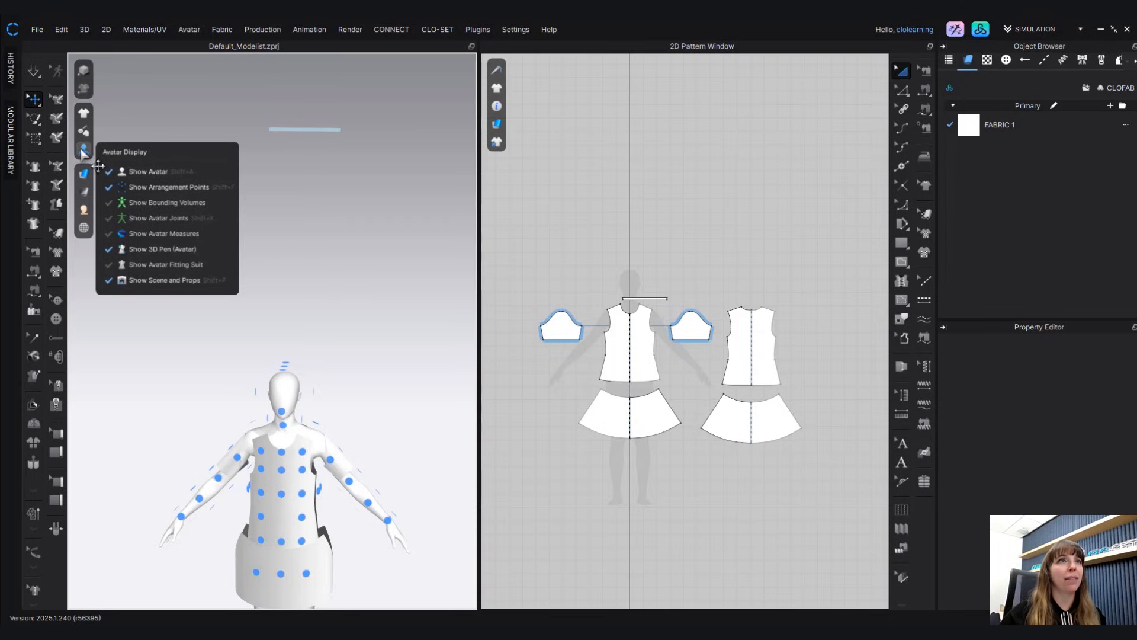
left_click(150, 189)
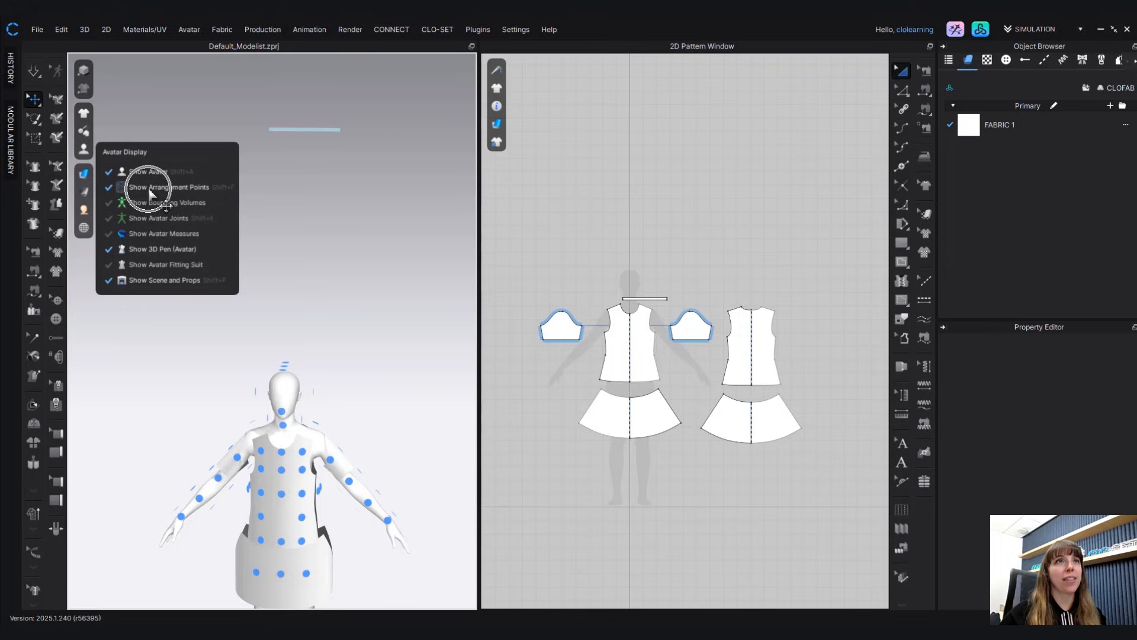
middle_click_drag(356, 407, 404, 200)
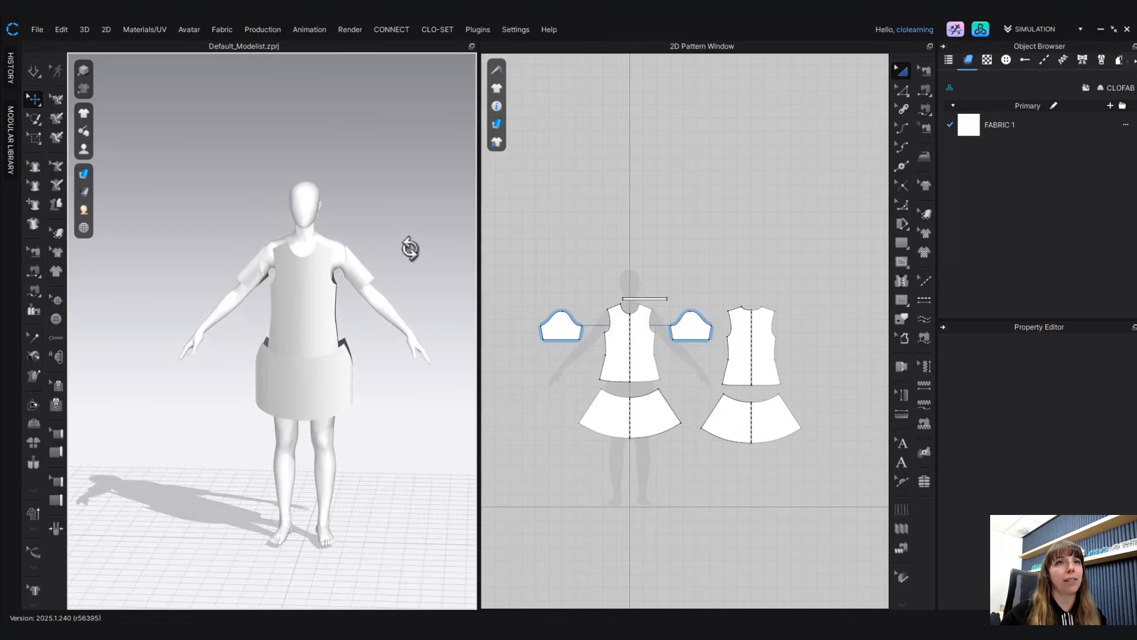
right_click_drag(411, 249, 338, 213)
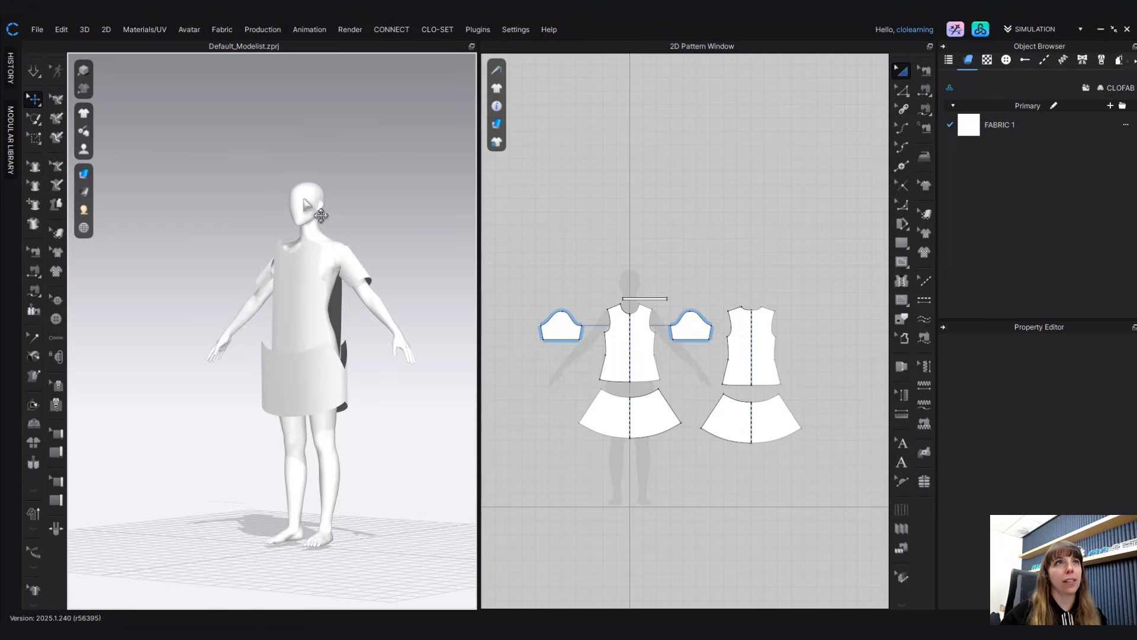
left_click(85, 70)
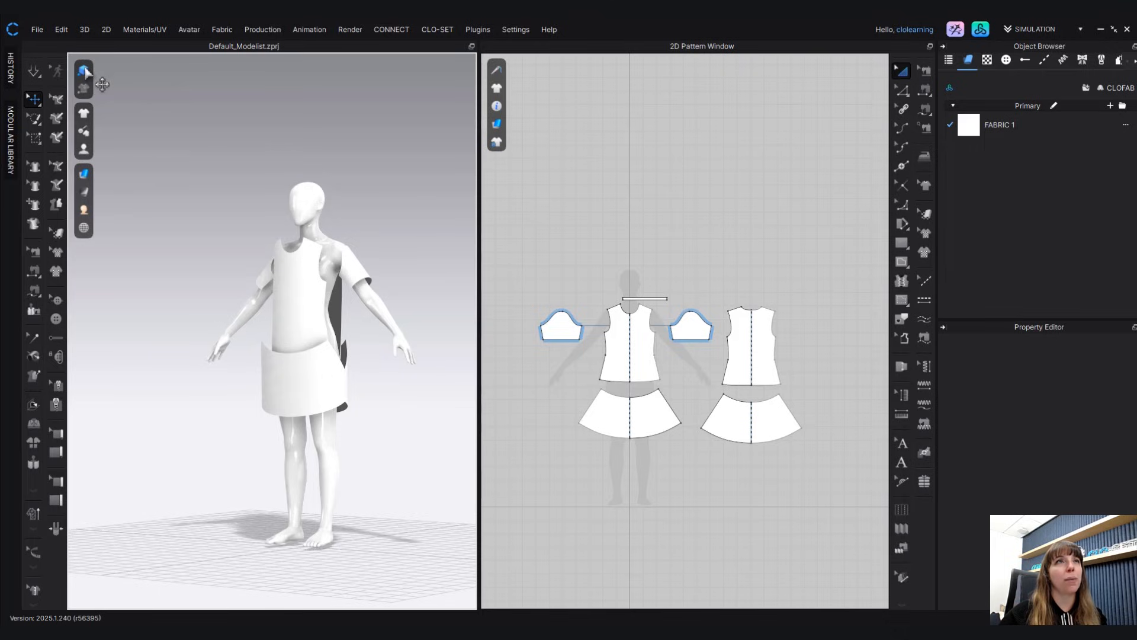
key("ctrl")
key("ctrl")
key("ctrl")
key("ctrl")
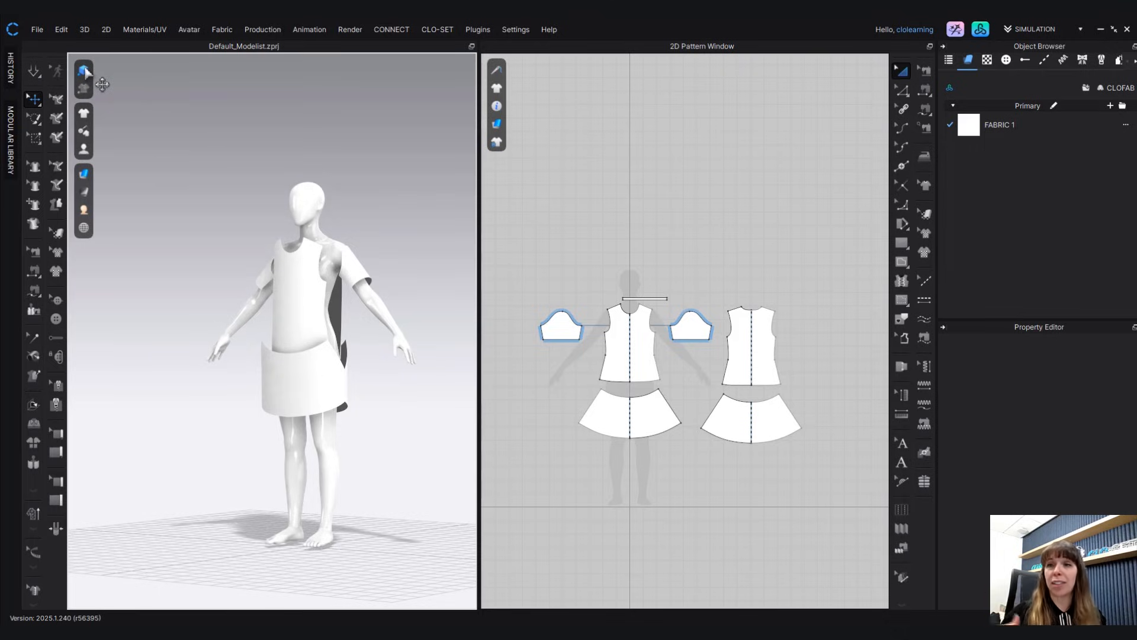
key("ctrl")
key("ctrl")
key("ctrl")
key("ctrl")
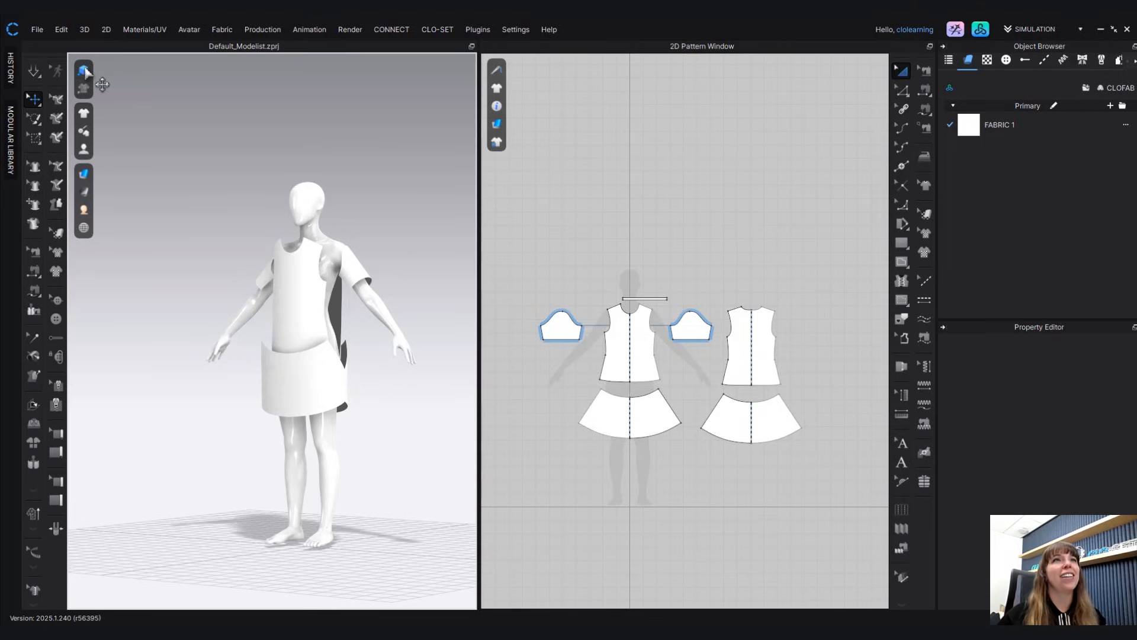
- Simulate the unsewn pattern pieces on the avatar and undo the simulation
right_click_drag(236, 254, 373, 335)
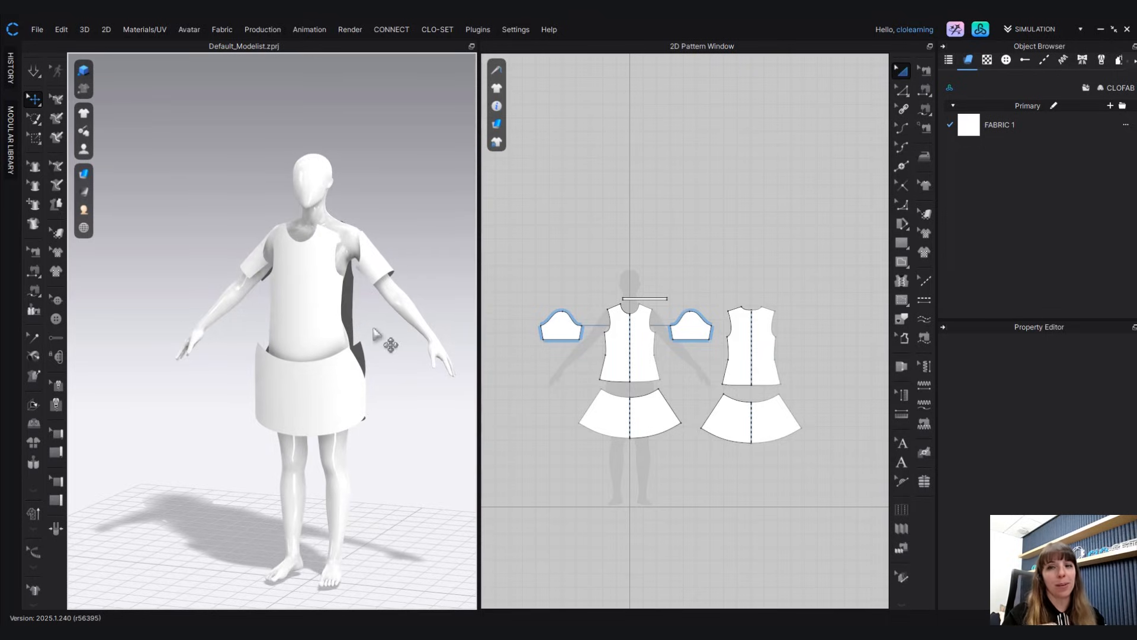
key("space")
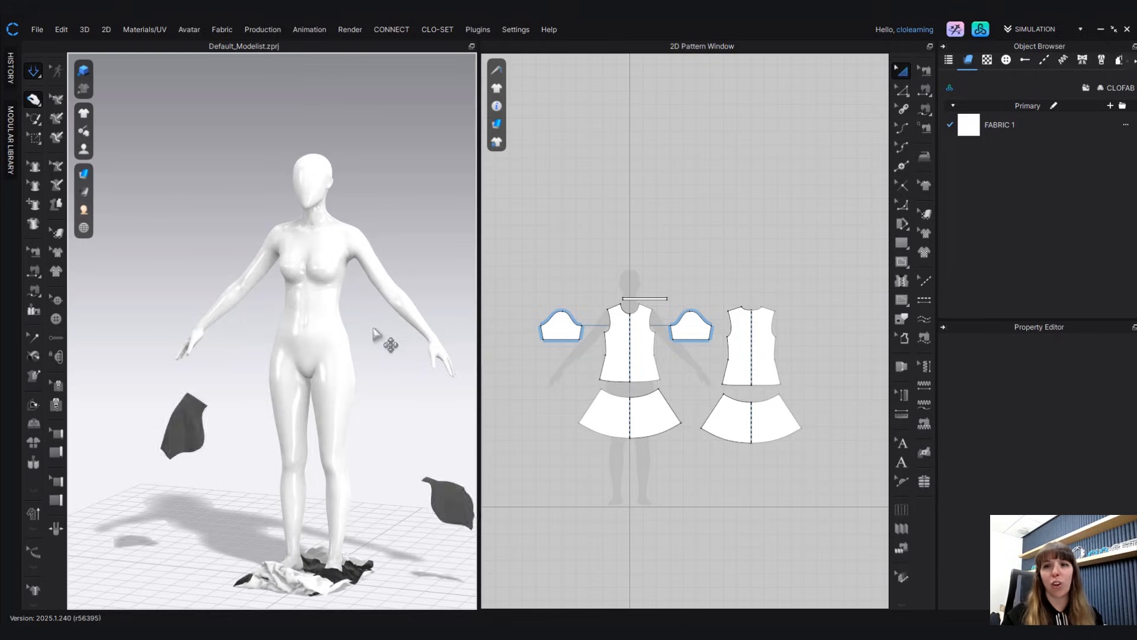
key("ctrl+z")
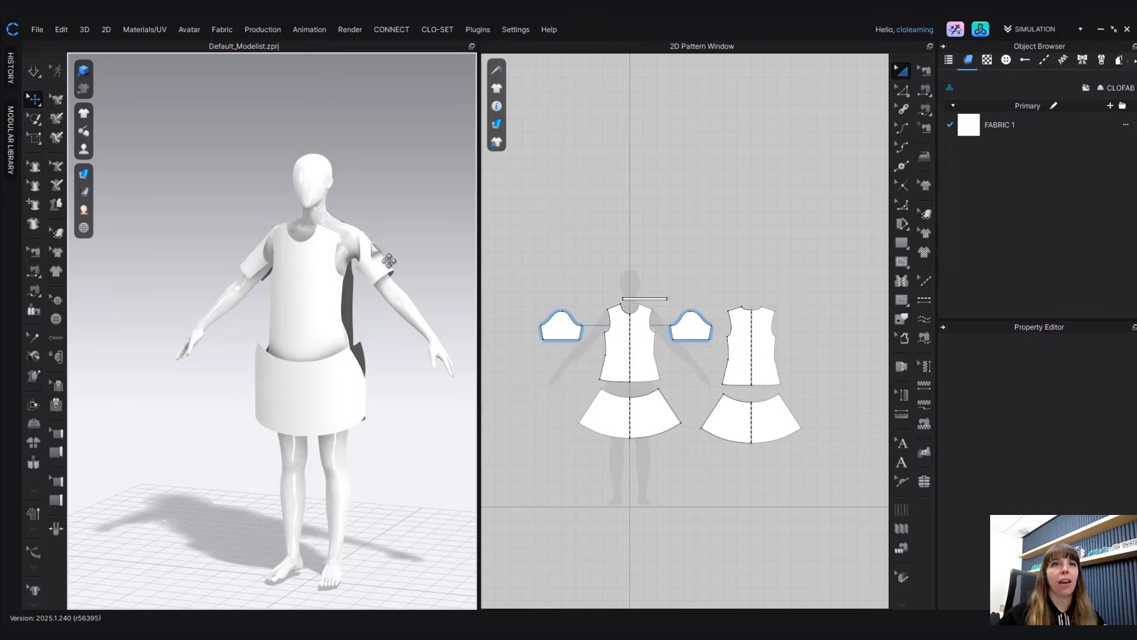
- Sew the front skirt's side edge to the adjacent side edge of the back skirt with Segment Sewing, starting both seams from the waist end
middle_click_drag(376, 280, 346, 274)
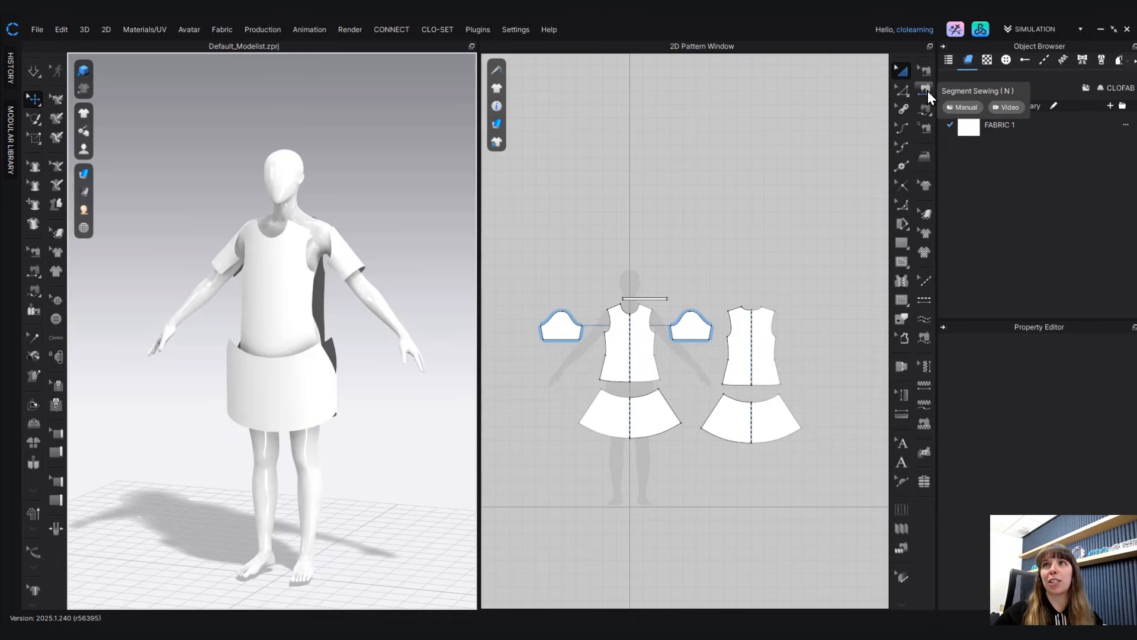
left_click(926, 92)
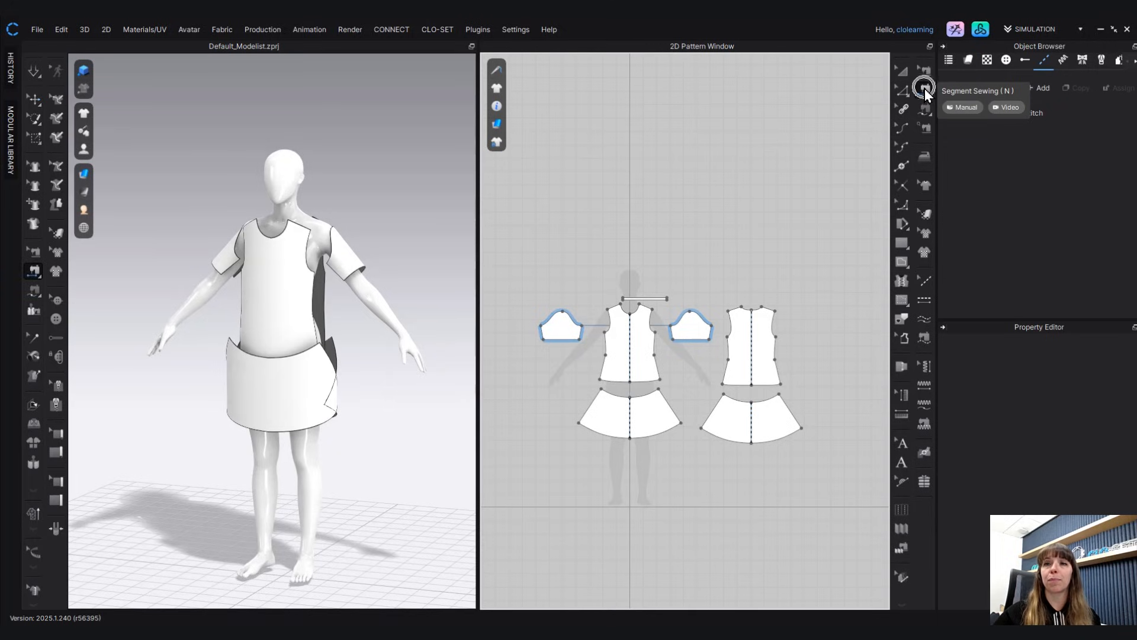
right_click_drag(853, 301, 837, 228)
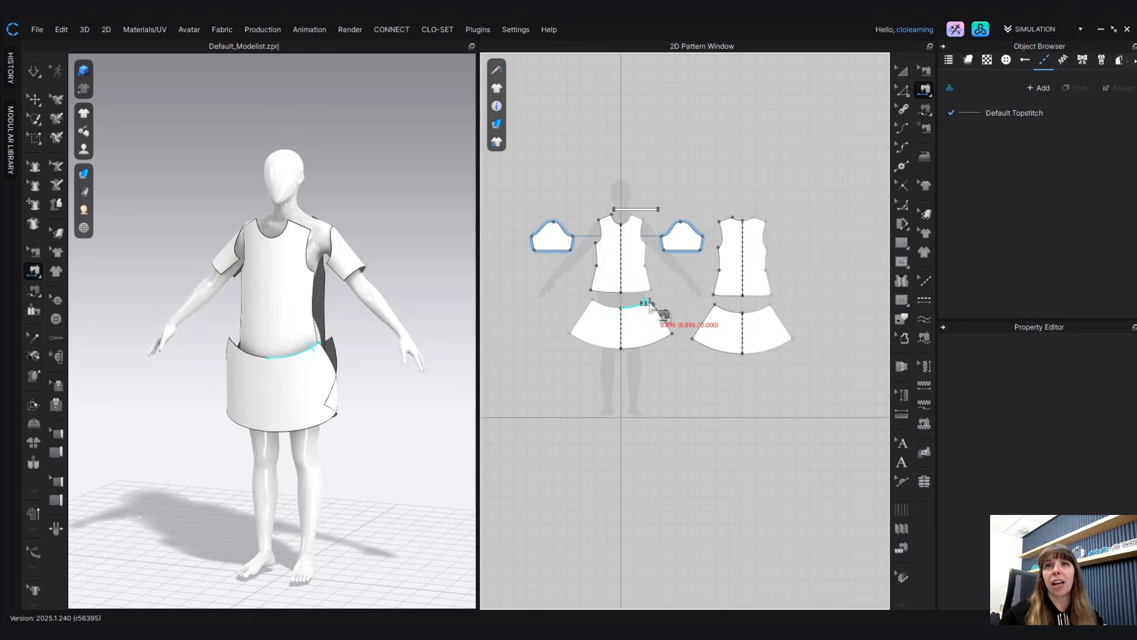
scroll(661, 310, "up", 3)
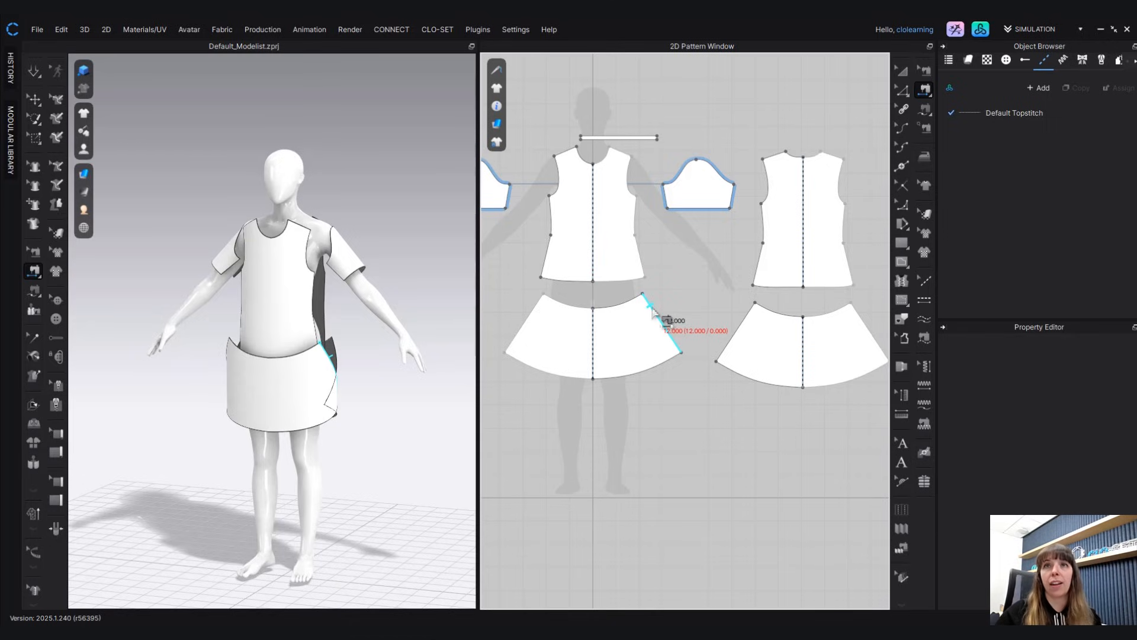
left_click(674, 343)
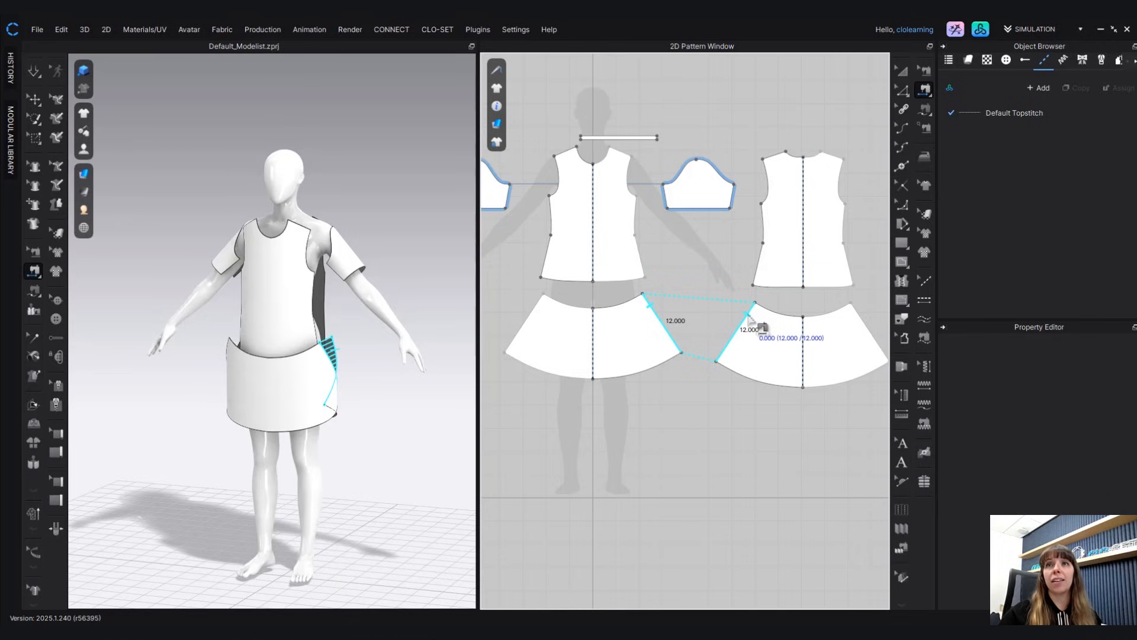
left_click(749, 316)
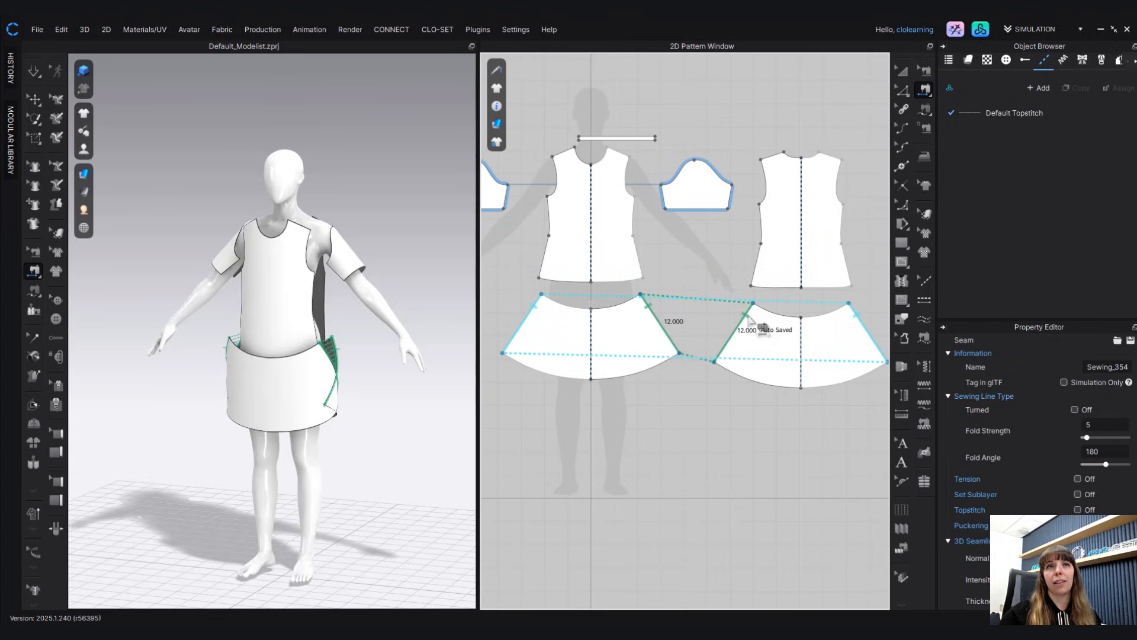
- Sew the front bodice's waist edge to the front skirt's waist edge with Segment Sewing, starting both seams from the center front
scroll(385, 414, "down", 3)
right_click_drag(387, 414, 299, 391)
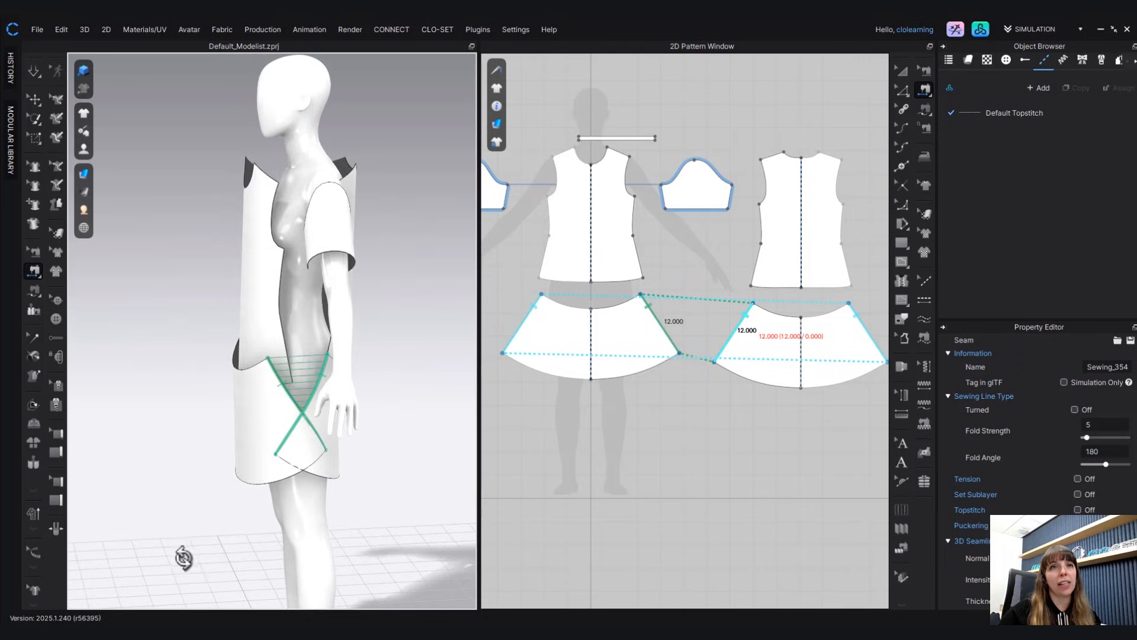
right_click_drag(186, 559, 406, 559)
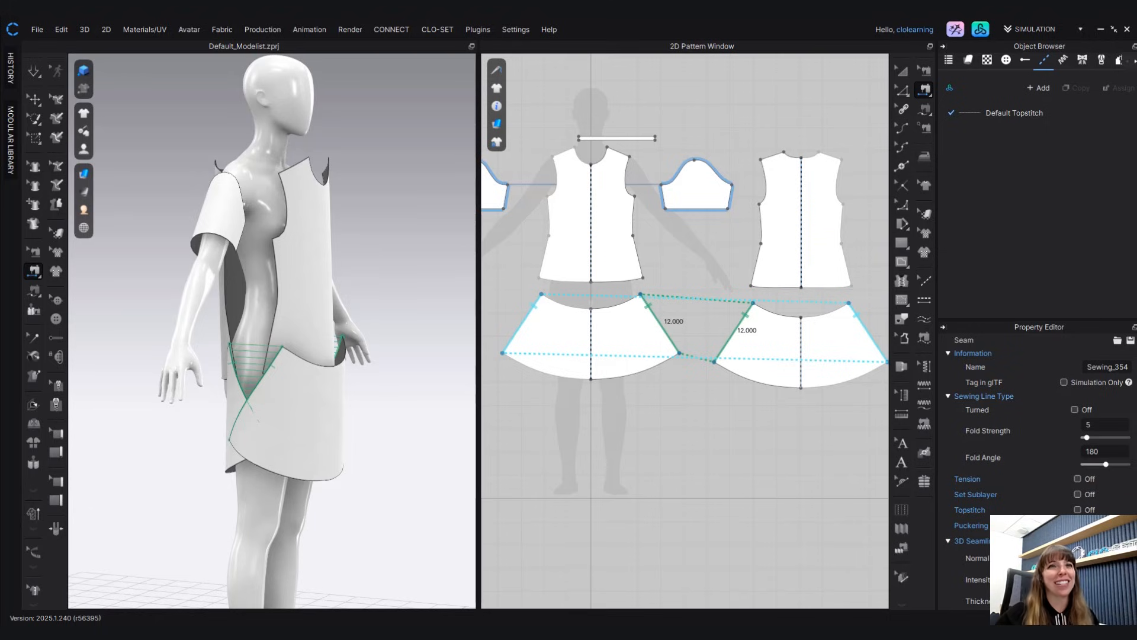
right_click_drag(368, 432, 257, 469)
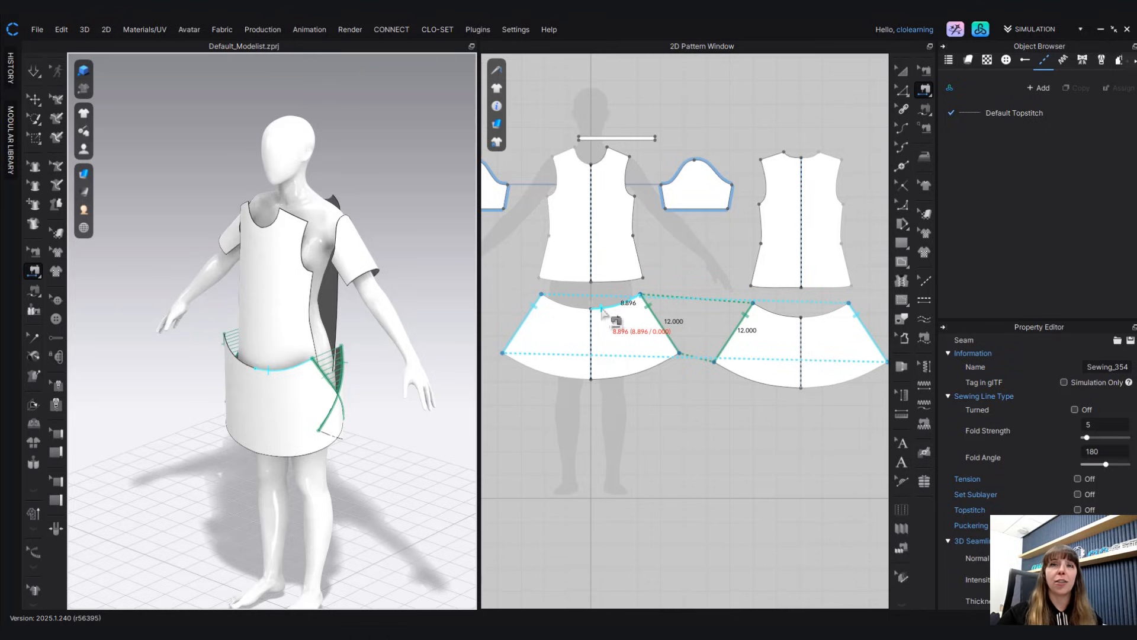
key("ctrl")
key("ctrl")
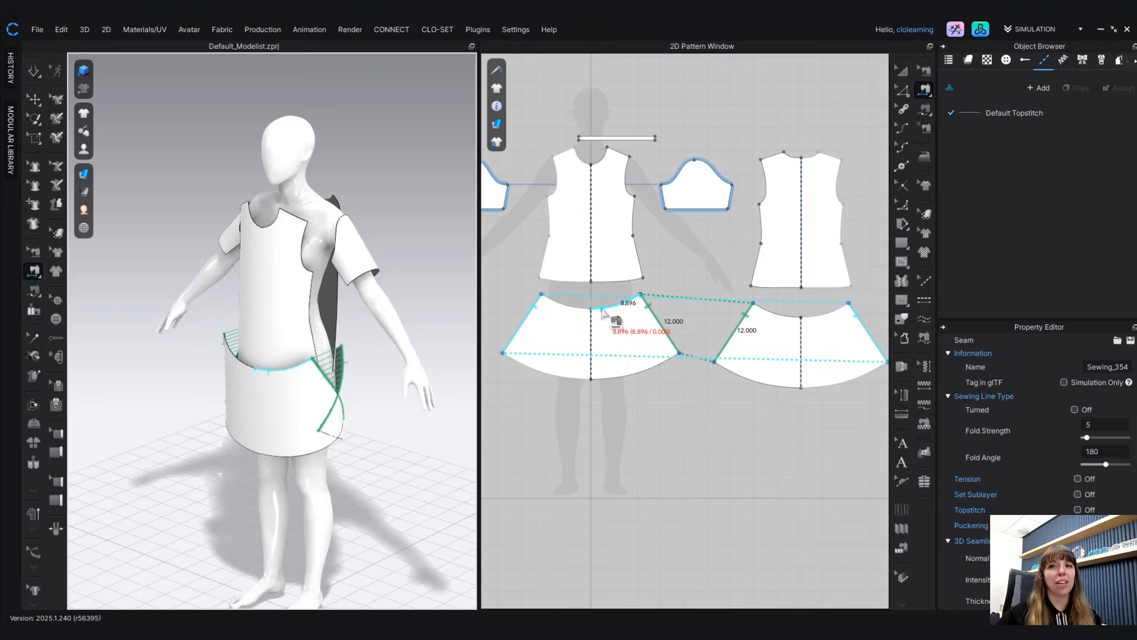
key("ctrl")
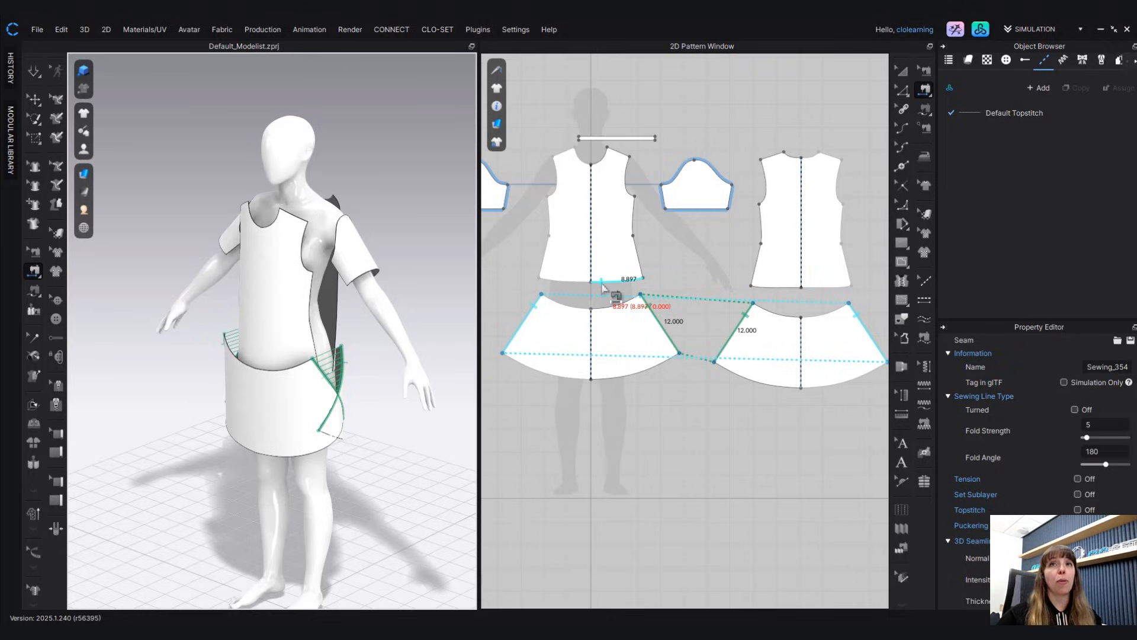
key("ctrl")
key("ctrl")
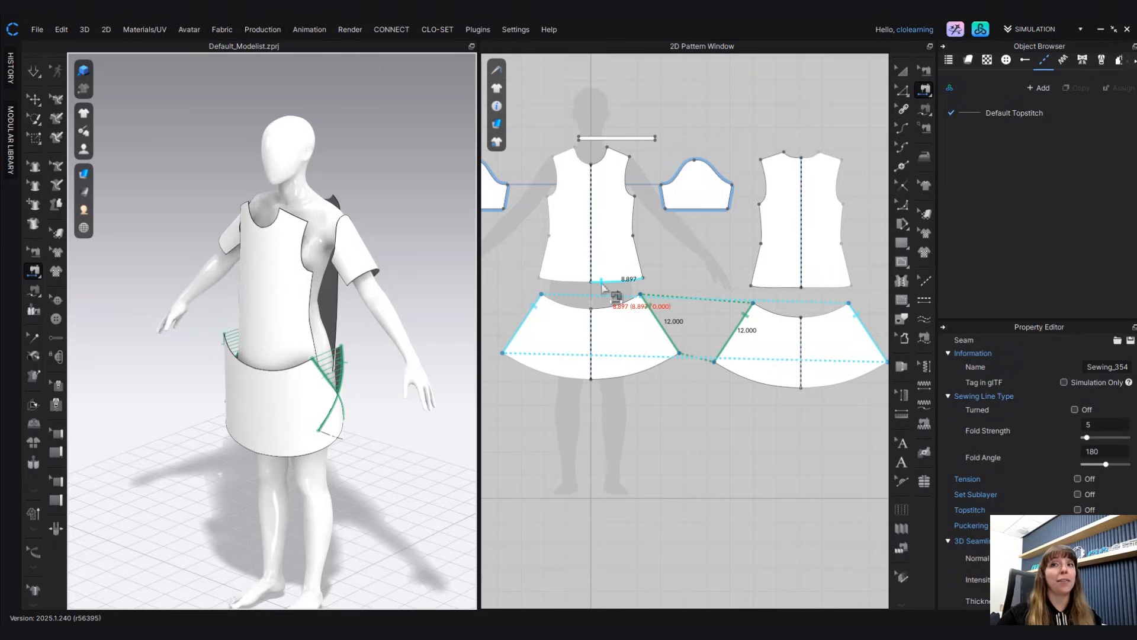
left_click(602, 285)
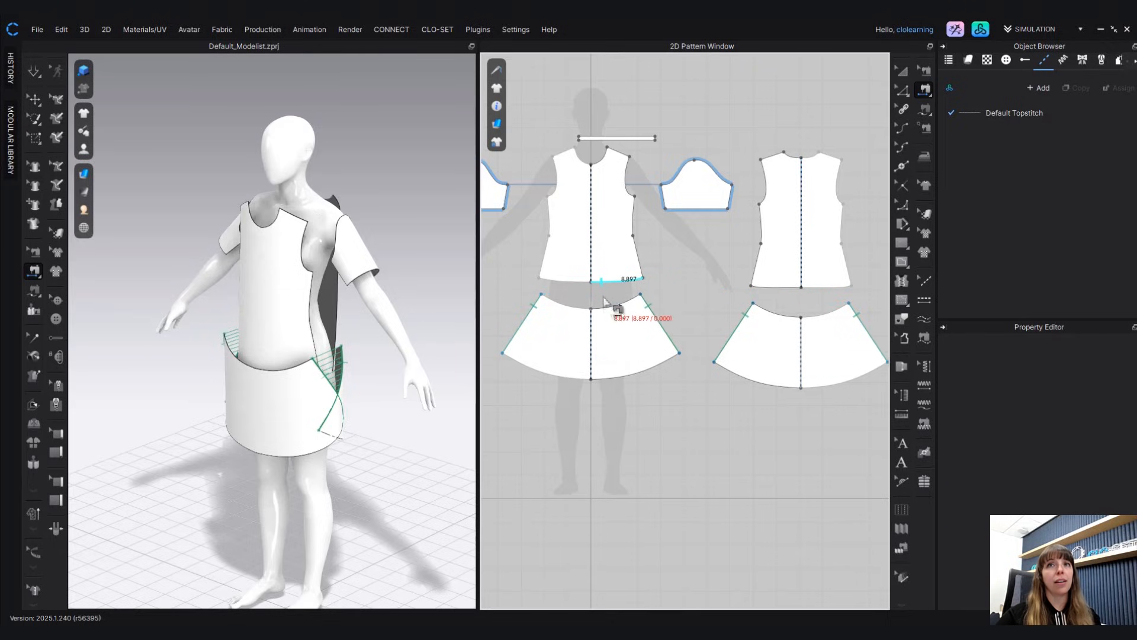
left_click(603, 308)
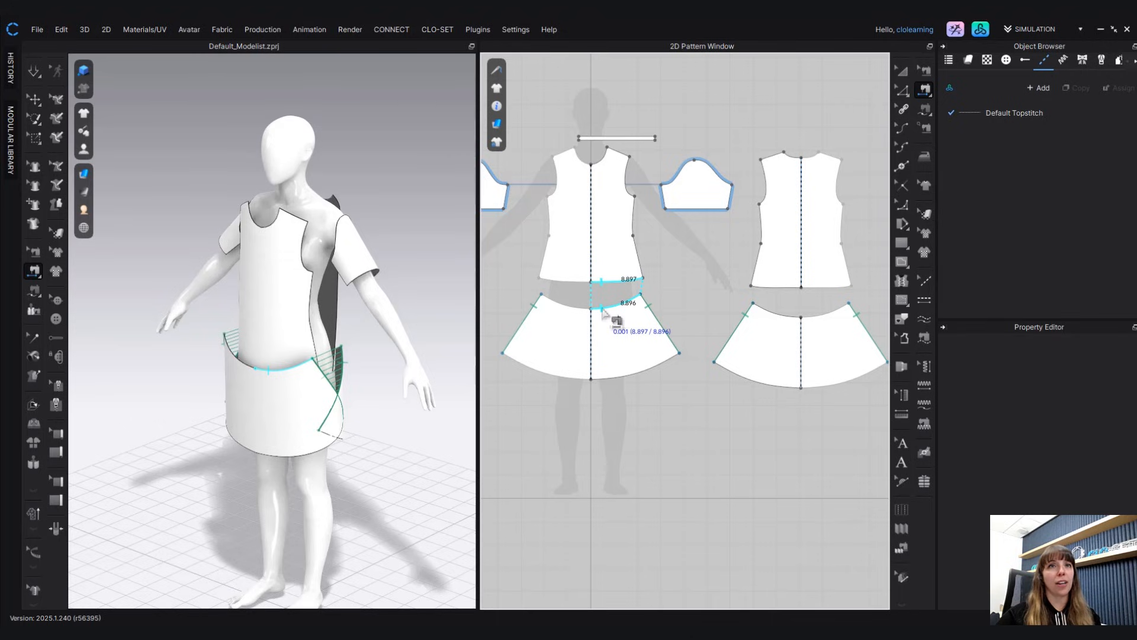
key("ctrl")
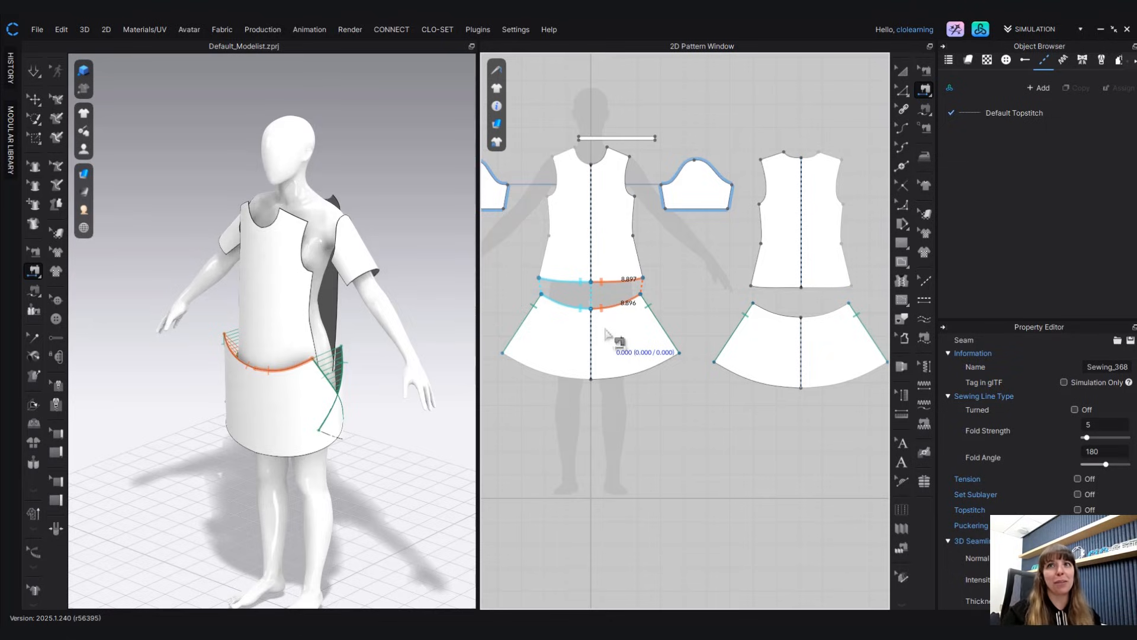
- Sew the back bodice's waist edge to the back skirt's waist edge, starting both seams from the center back
middle_click_drag(811, 386, 751, 412)
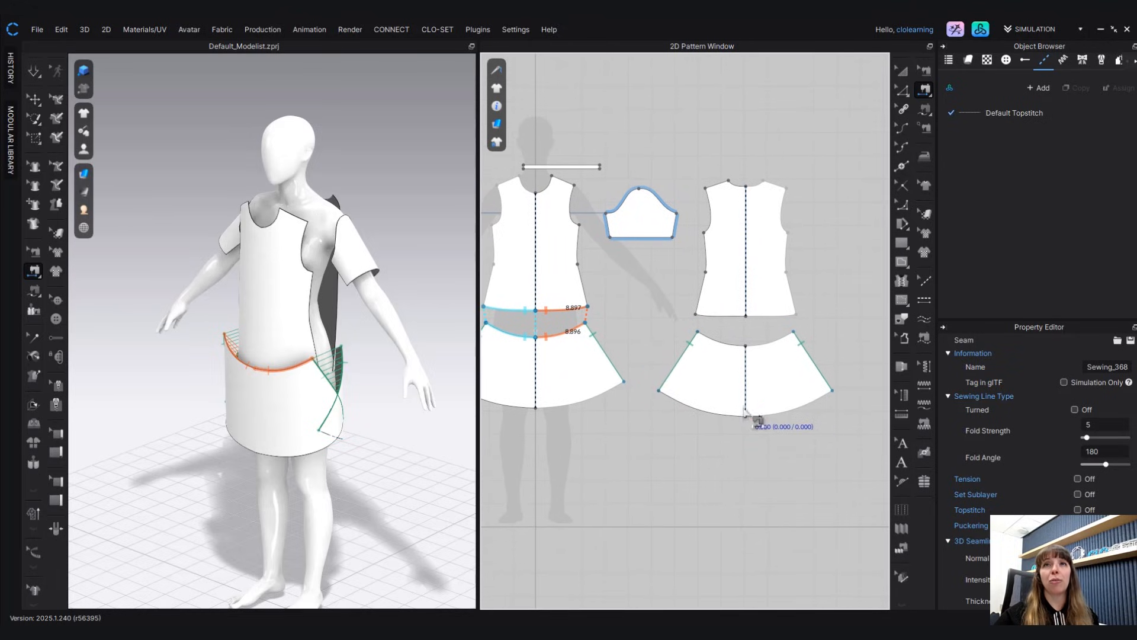
left_click(715, 316)
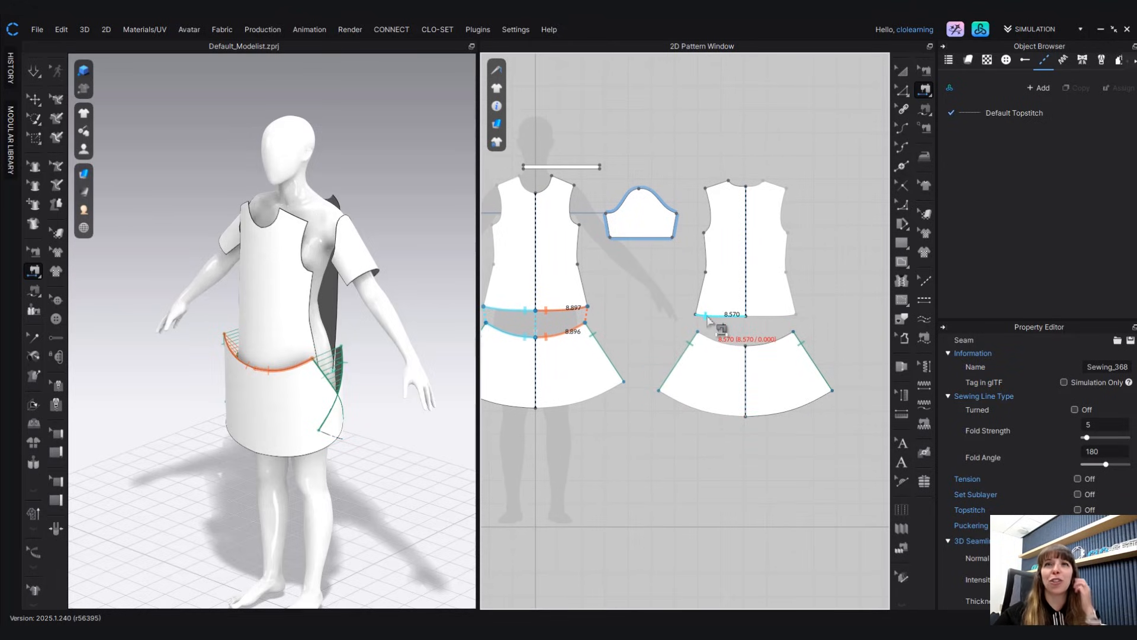
left_click(759, 317)
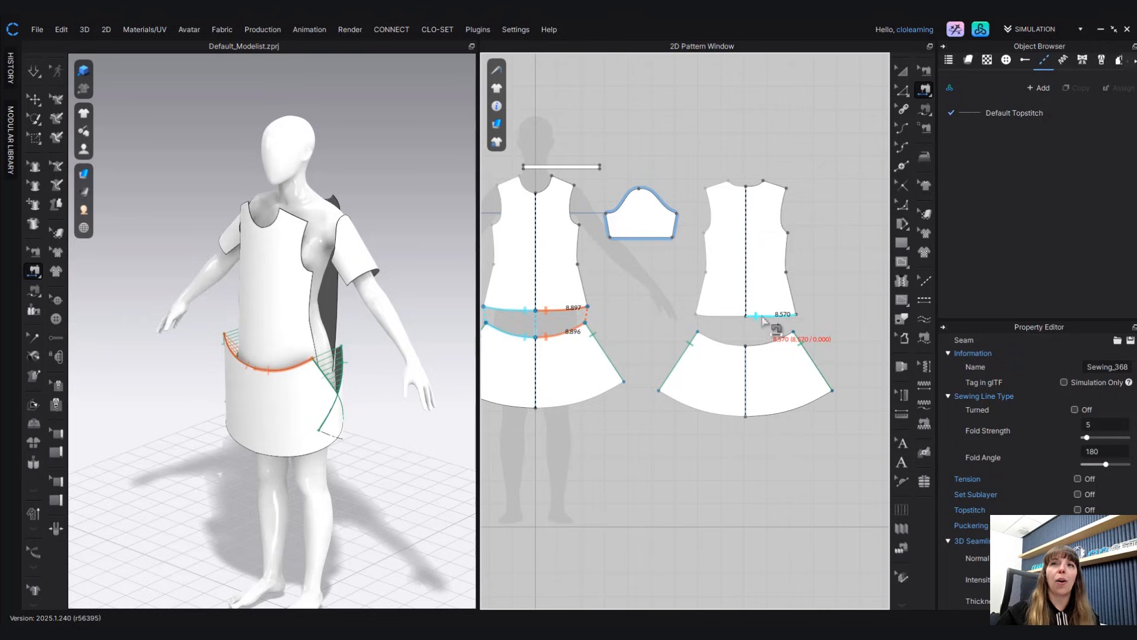
right_click_drag(764, 323, 711, 337)
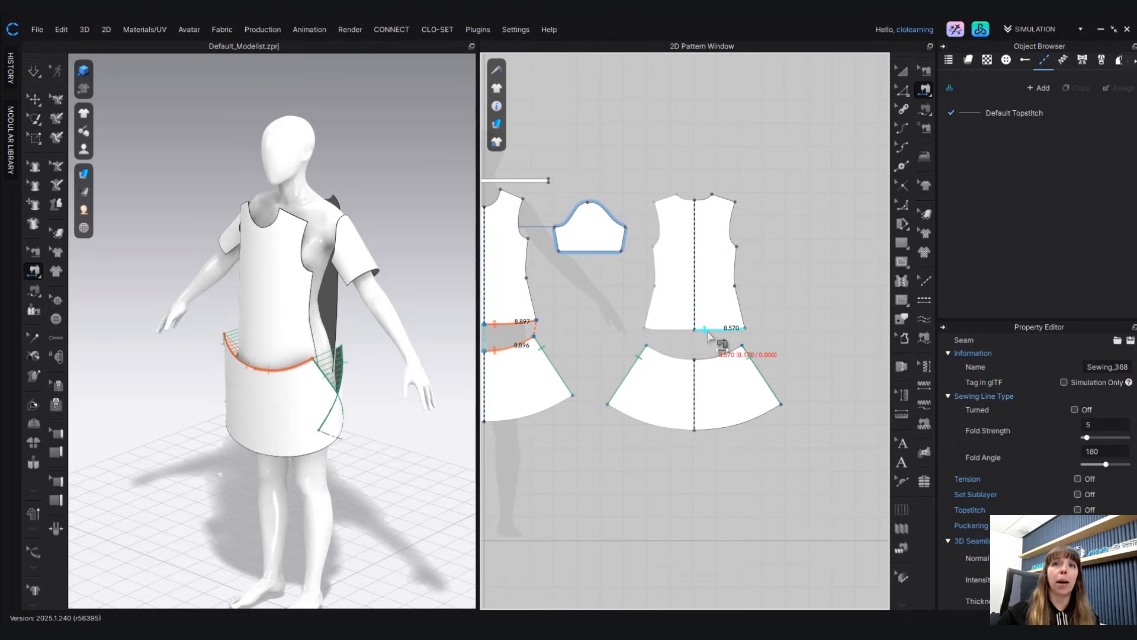
left_click(705, 330)
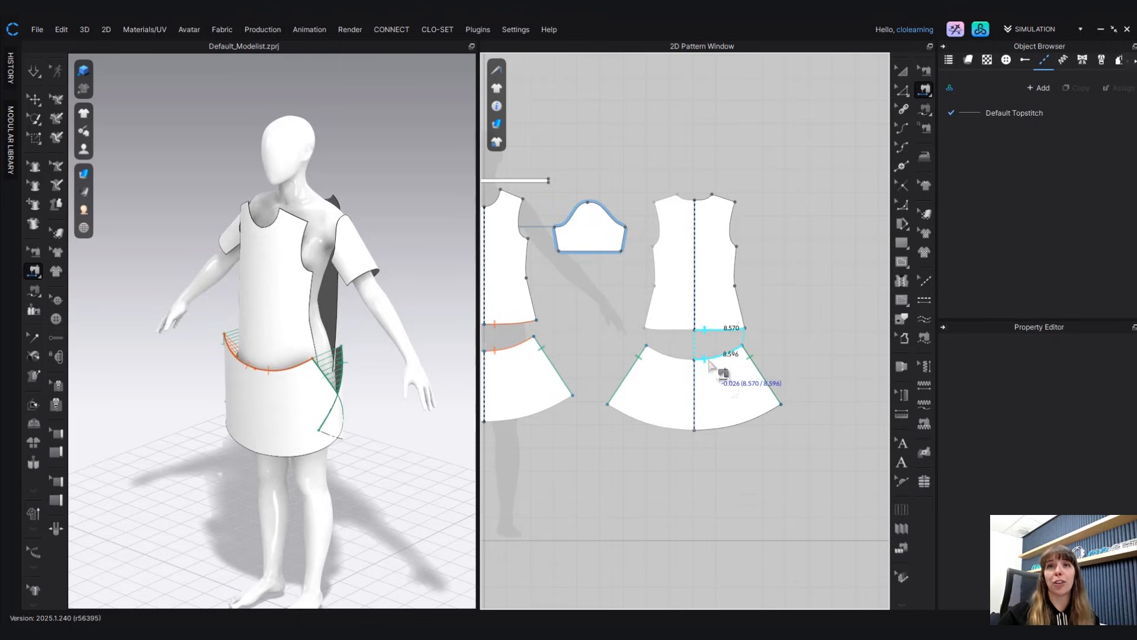
left_click(710, 362)
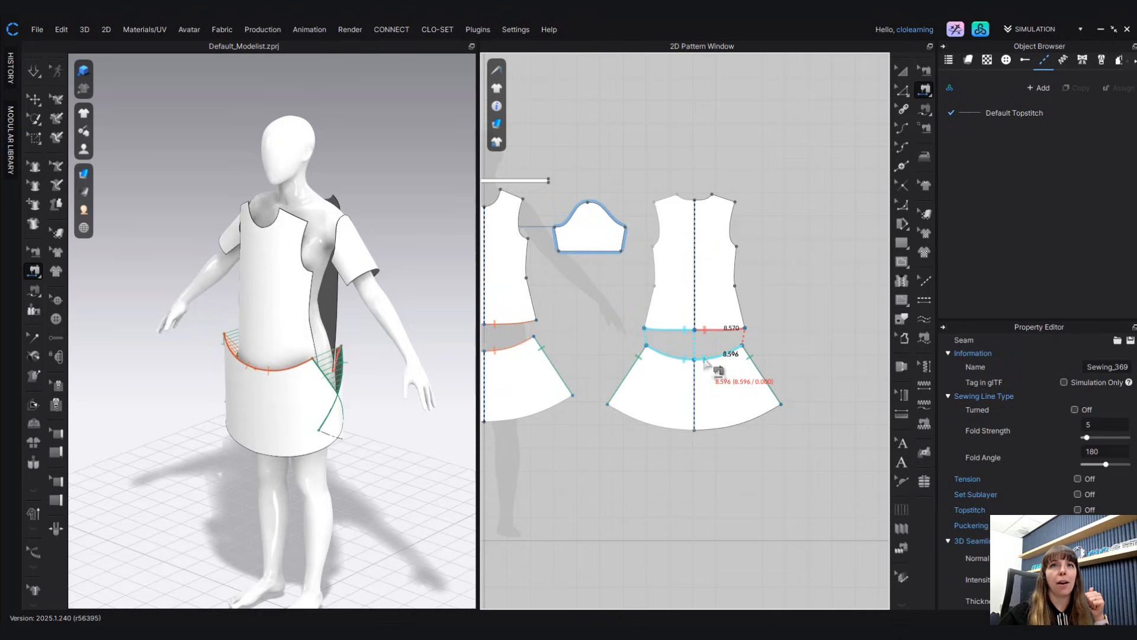
- Sew the sleeve's two underarm edges together, starting one seam at the armhole end and the other at the hem end
scroll(580, 325, "down", 2)
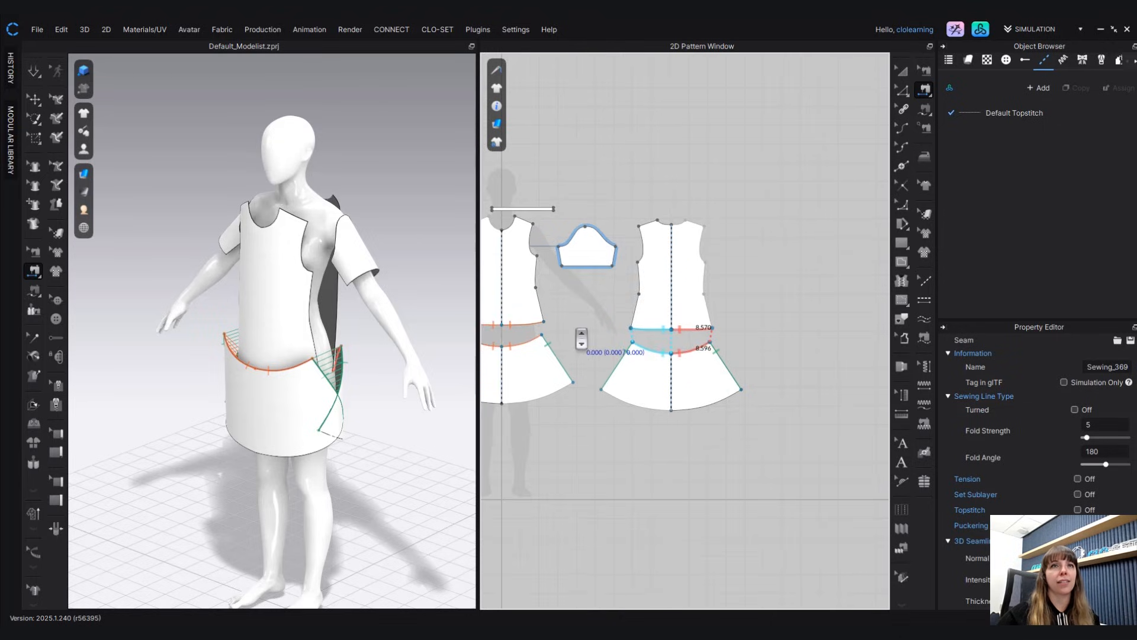
scroll(579, 320, "up", 3)
middle_click_drag(580, 317, 608, 367)
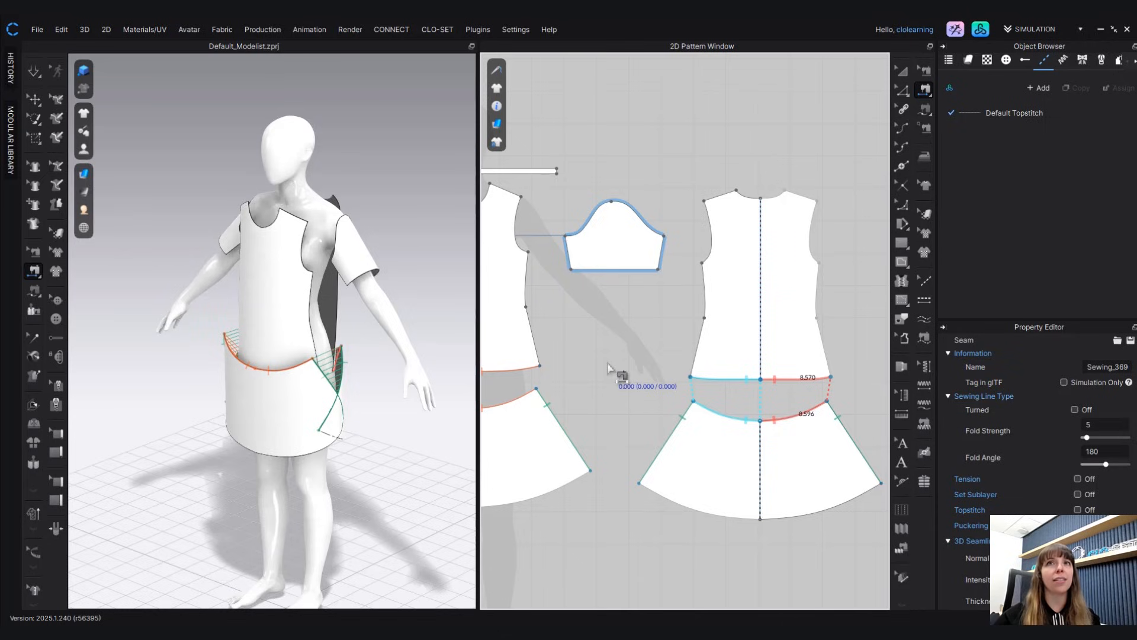
left_click(565, 237)
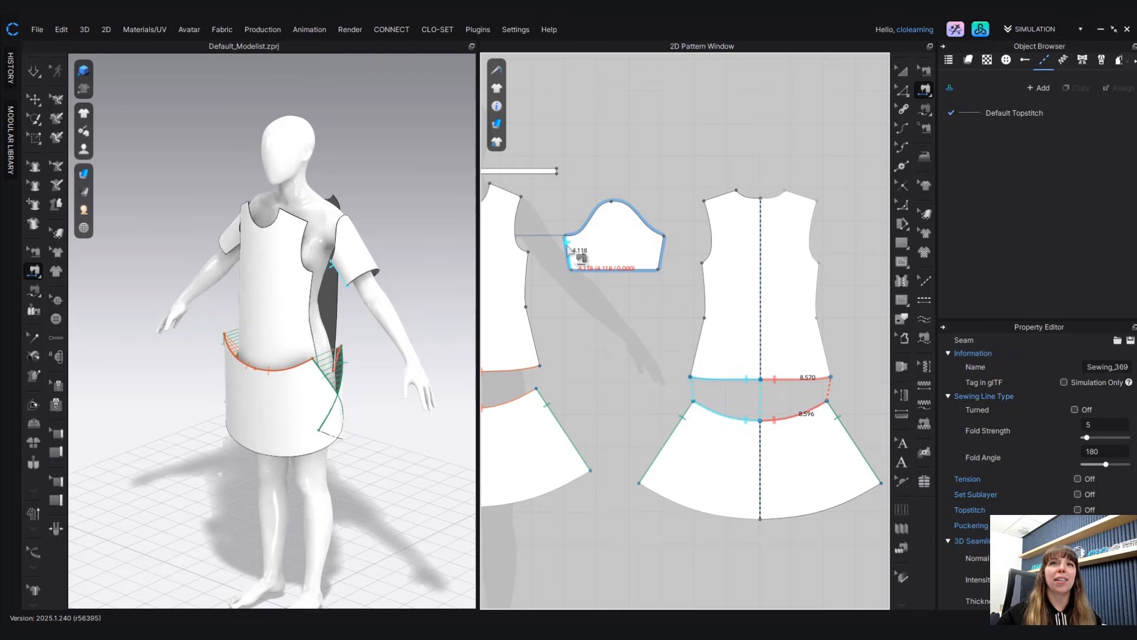
left_click(570, 250)
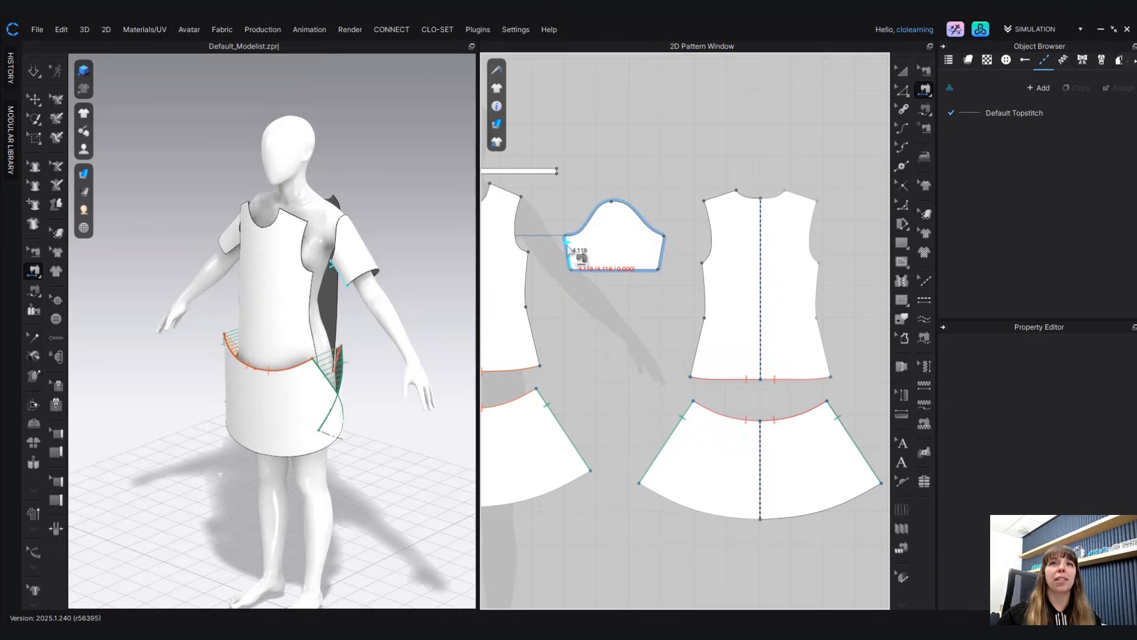
left_click(661, 267)
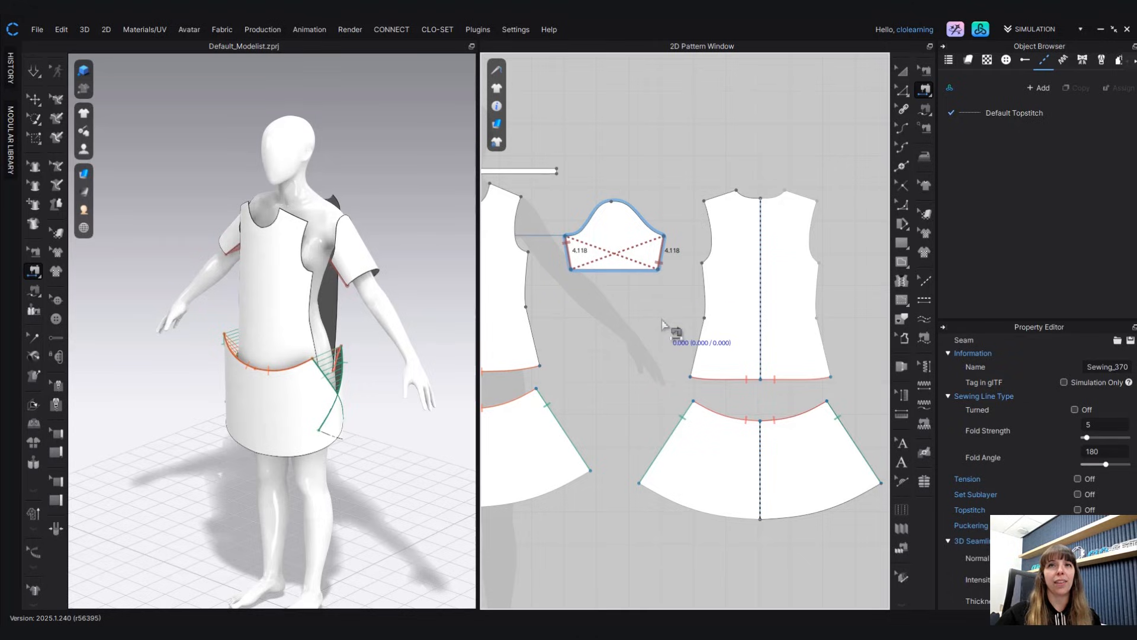
- Examine the direction of the sleeve's underarm seam from several angles in the 3D window
scroll(373, 289, "up", 3)
middle_click_drag(368, 256, 332, 312)
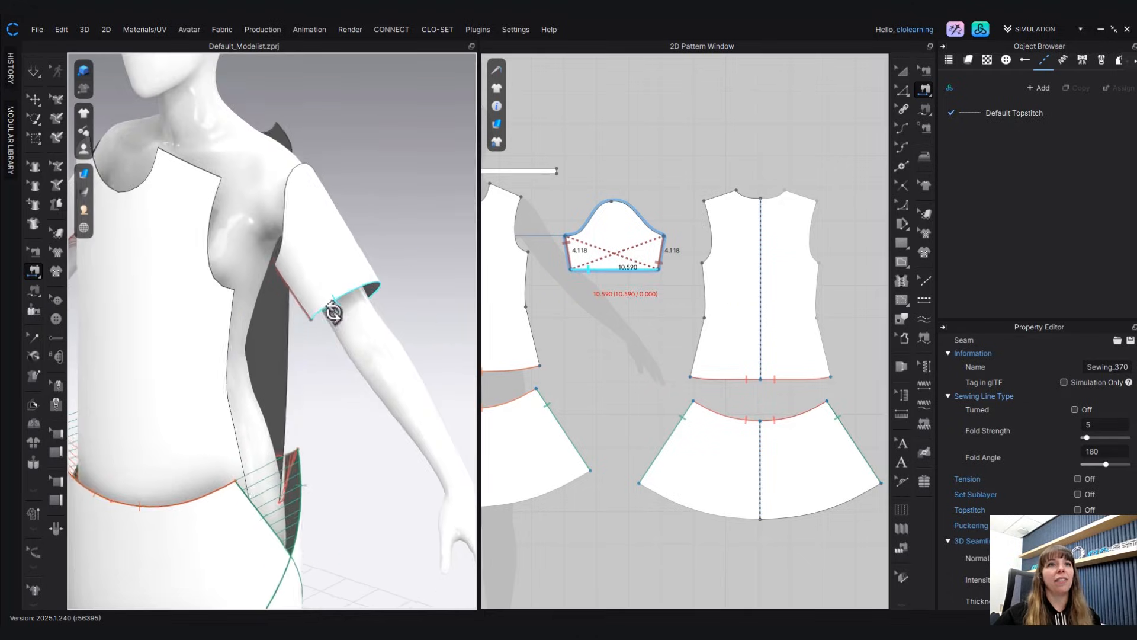
right_click_drag(332, 312, 381, 279)
scroll(380, 279, "up", 3)
middle_click_drag(373, 272, 259, 393)
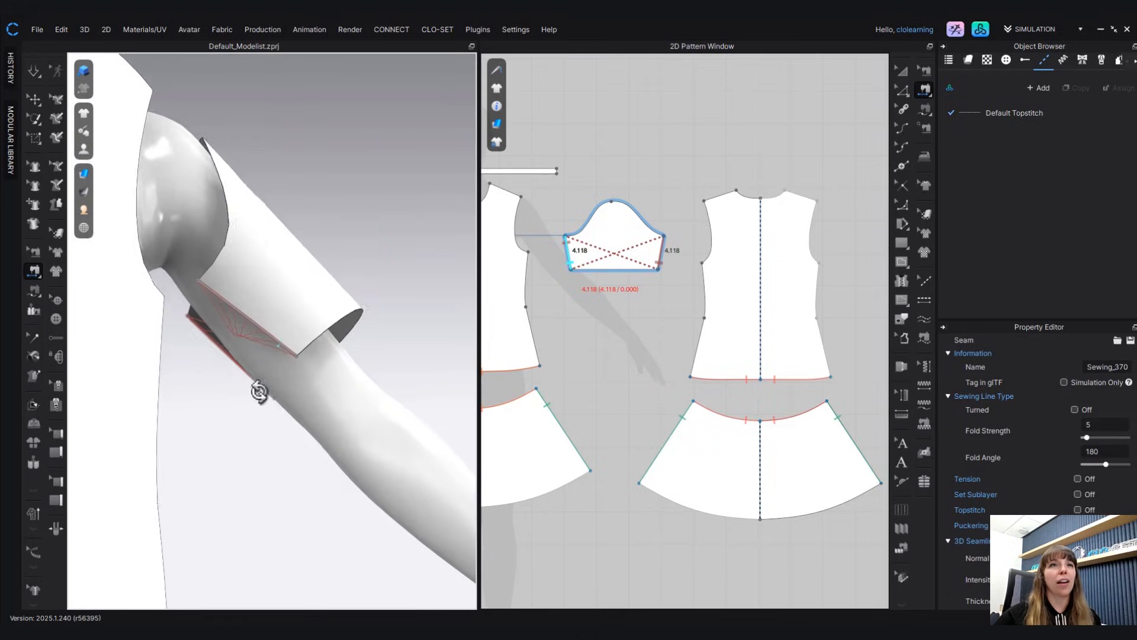
right_click_drag(259, 393, 267, 379)
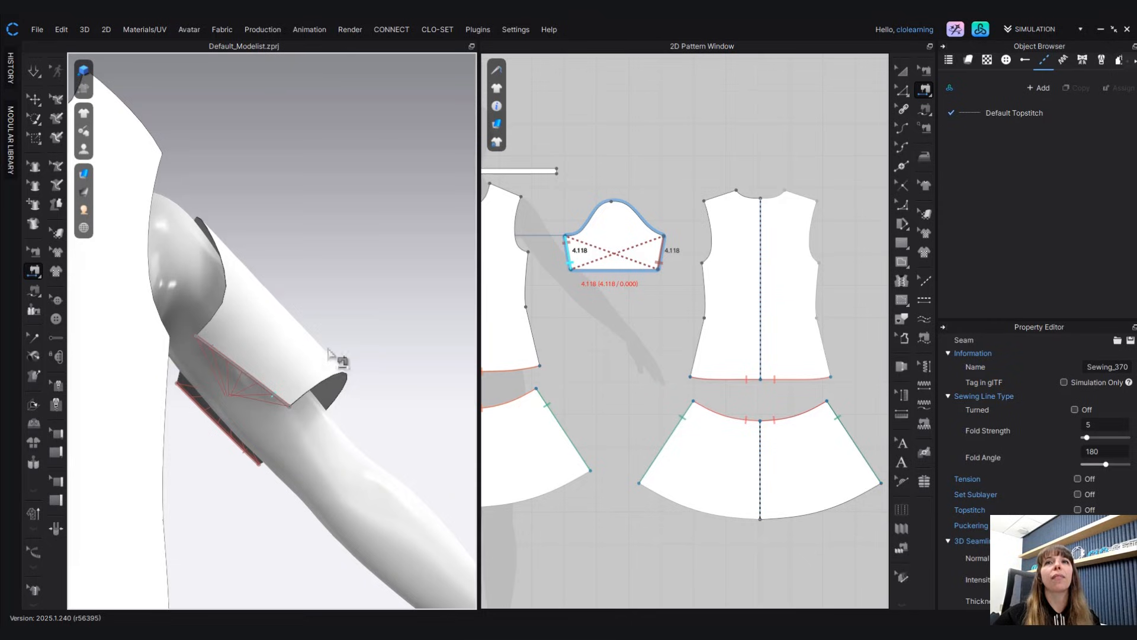
scroll(322, 422, "down", 2)
right_click_drag(308, 412, 285, 444)
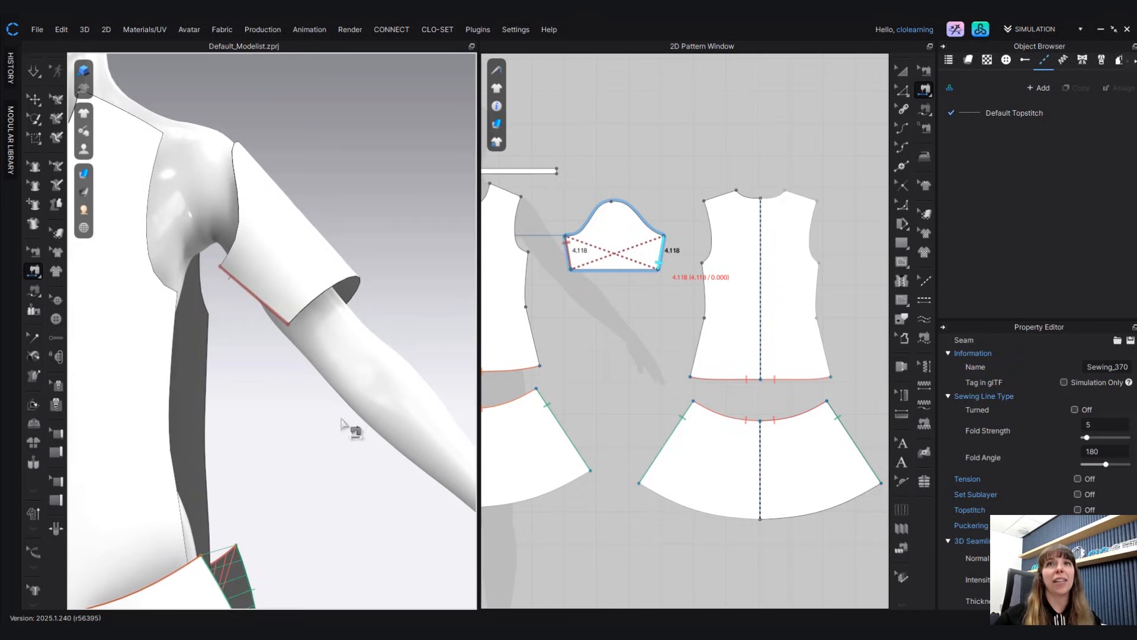
right_click_drag(350, 427, 432, 393)
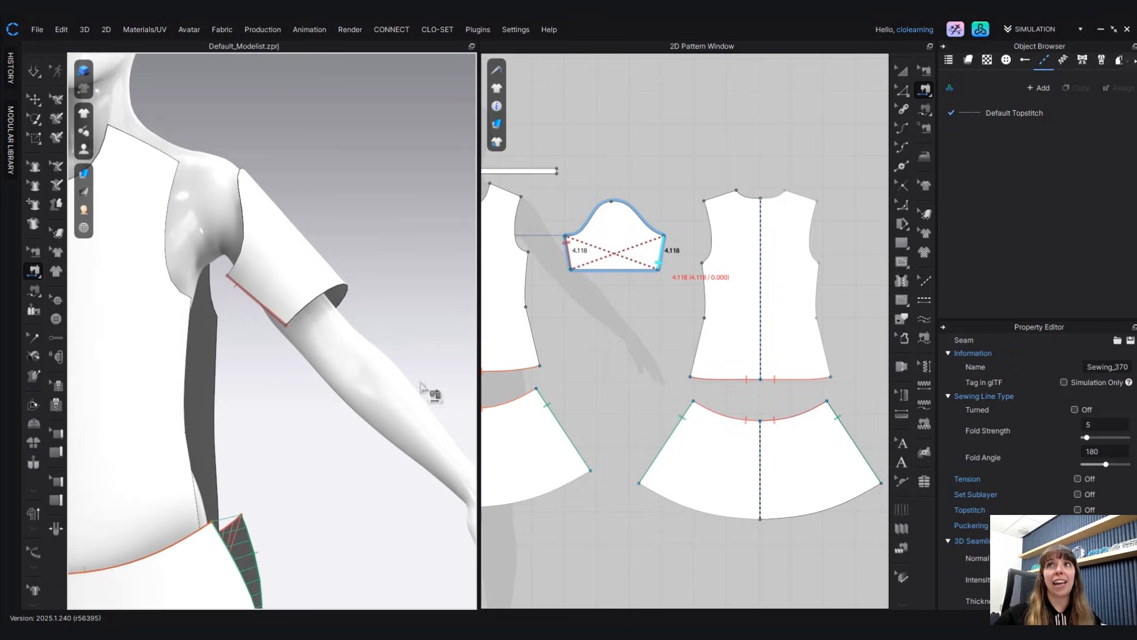
- Reverse the sleeve's underarm sewing with Edit Sewing and check the seam direction on the avatar in 3D
left_click(927, 71)
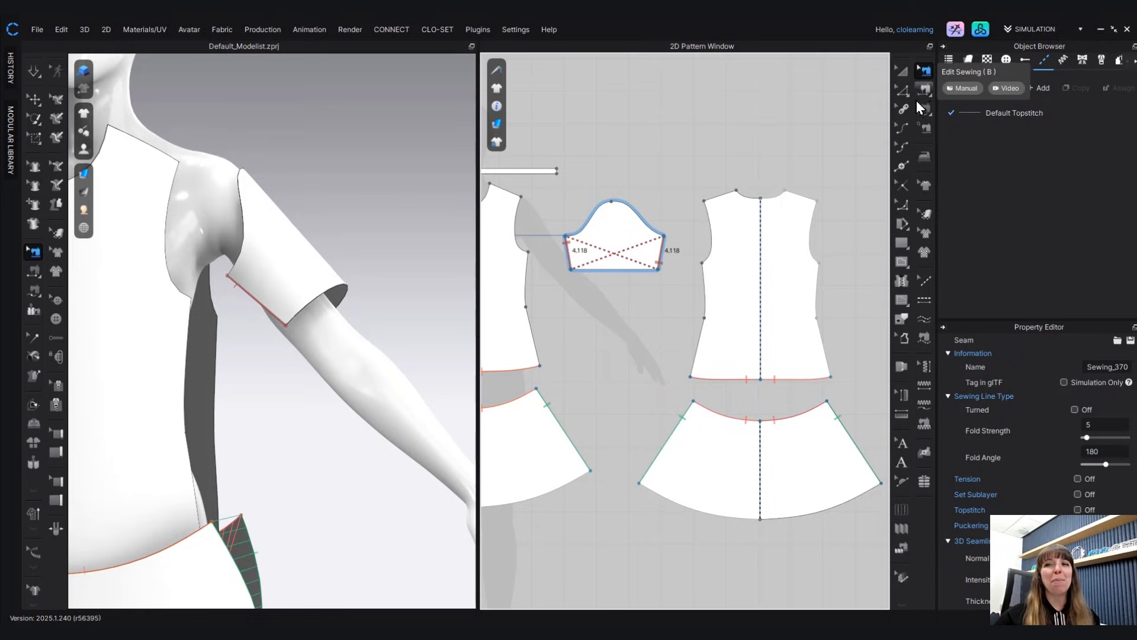
right_click(567, 241)
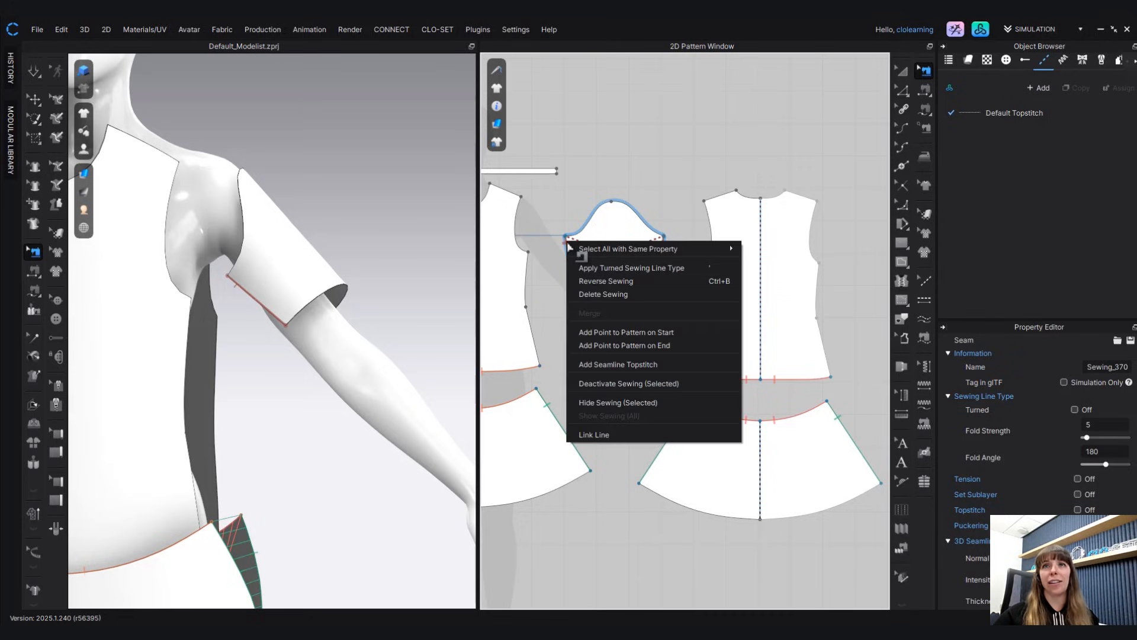
left_click(619, 282)
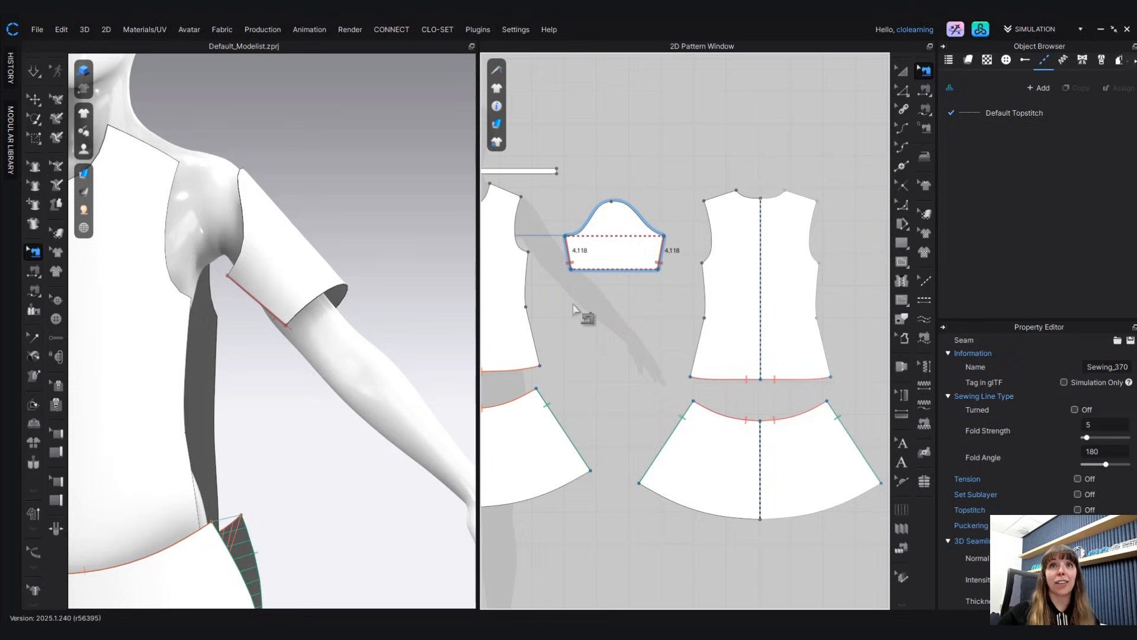
right_click_drag(201, 328, 327, 315)
scroll(299, 315, "up", 2)
middle_click_drag(298, 315, 336, 294)
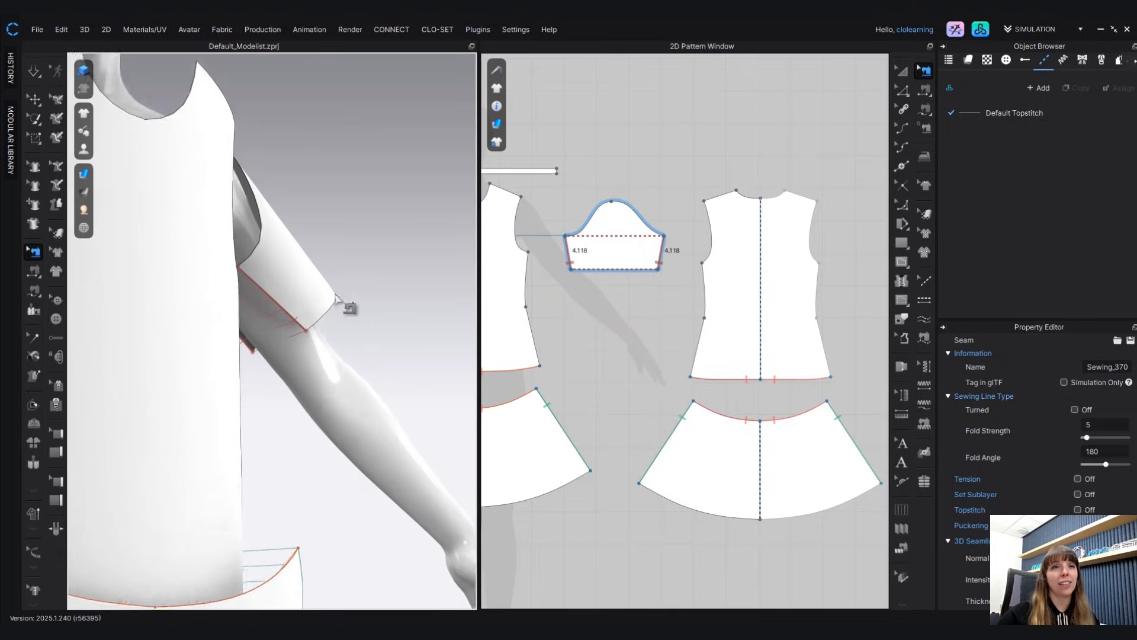
right_click_drag(335, 299, 305, 297)
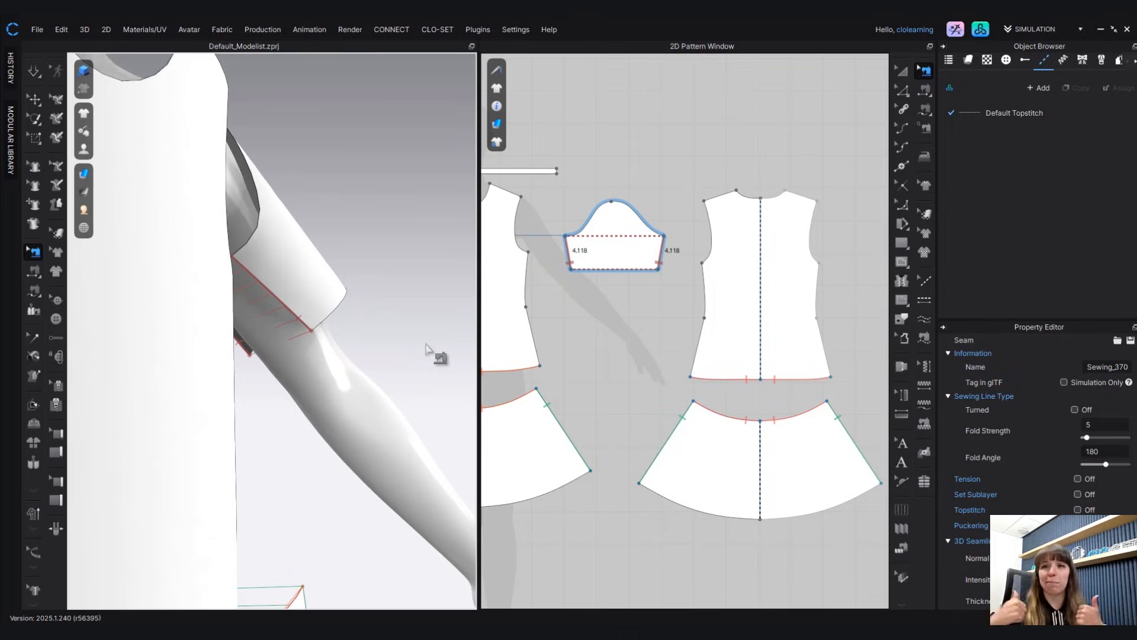
- Sew the front bodice's shoulder edge to the matching back bodice shoulder edge with Segment Sewing, starting both seams from the neck end
left_click(928, 94)
scroll(416, 338, "up", 2)
mouse_move(404, 333)
right_mouse_down()
mouse_move(366, 337)
mouse_move(398, 343)
right_mouse_up()
middle_click_drag(782, 203, 813, 229)
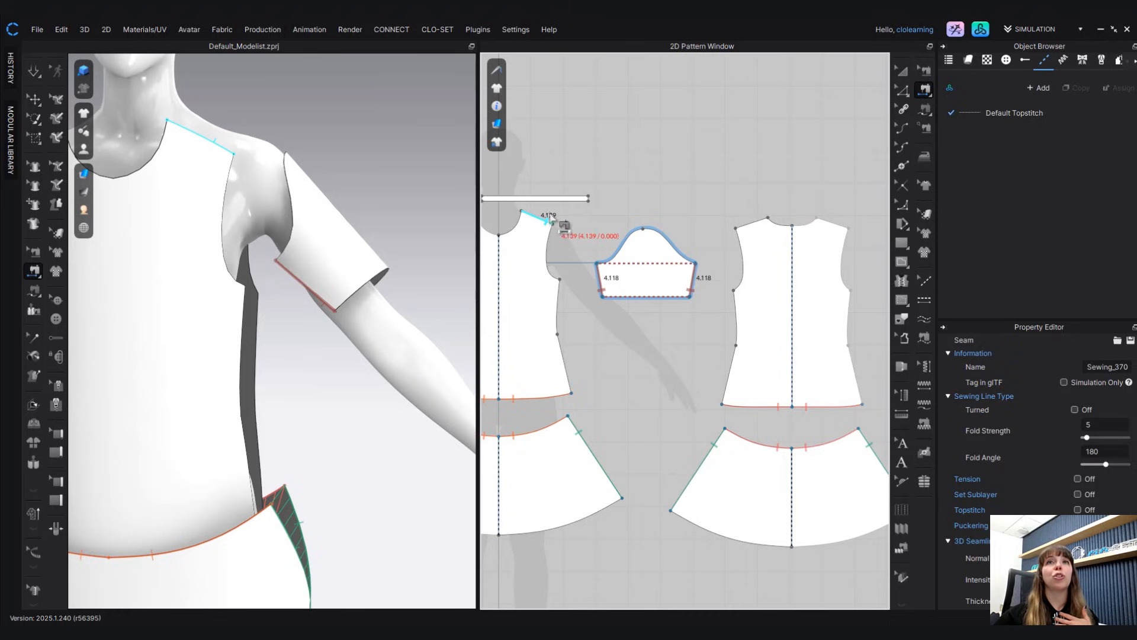
middle_click_drag(549, 218, 568, 242)
scroll(360, 163, "up", 1)
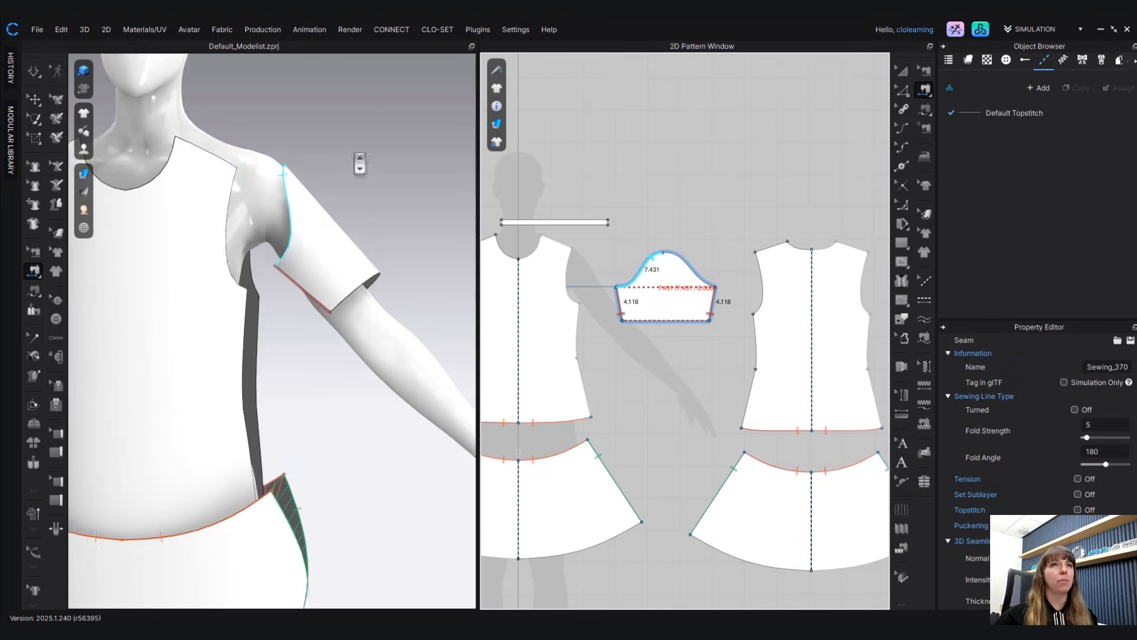
right_click_drag(359, 162, 373, 197)
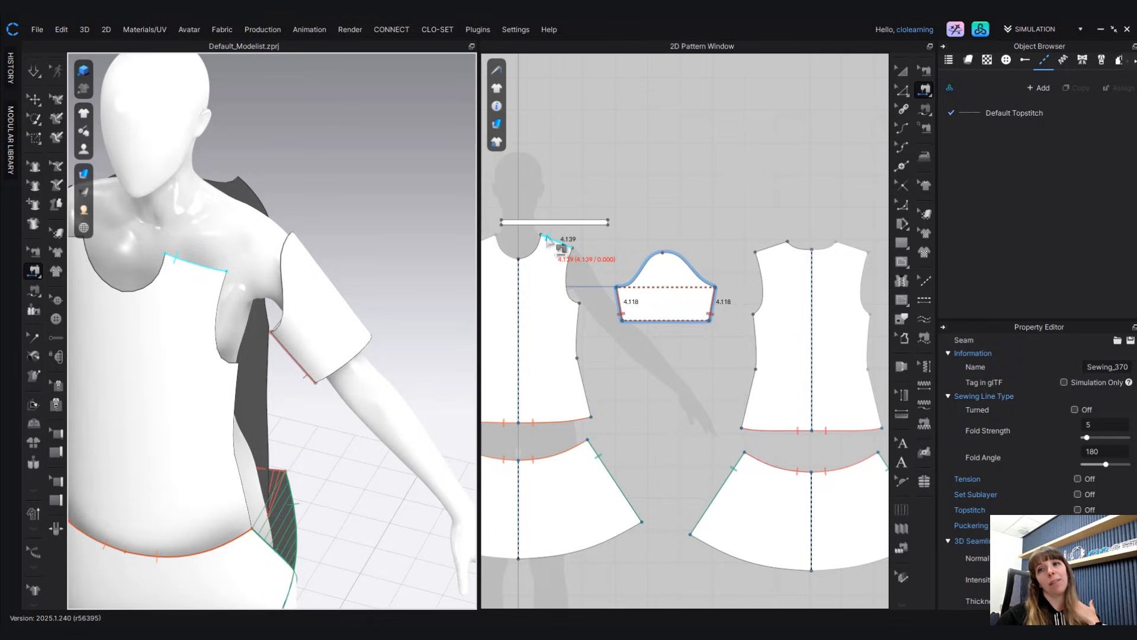
left_click(547, 237)
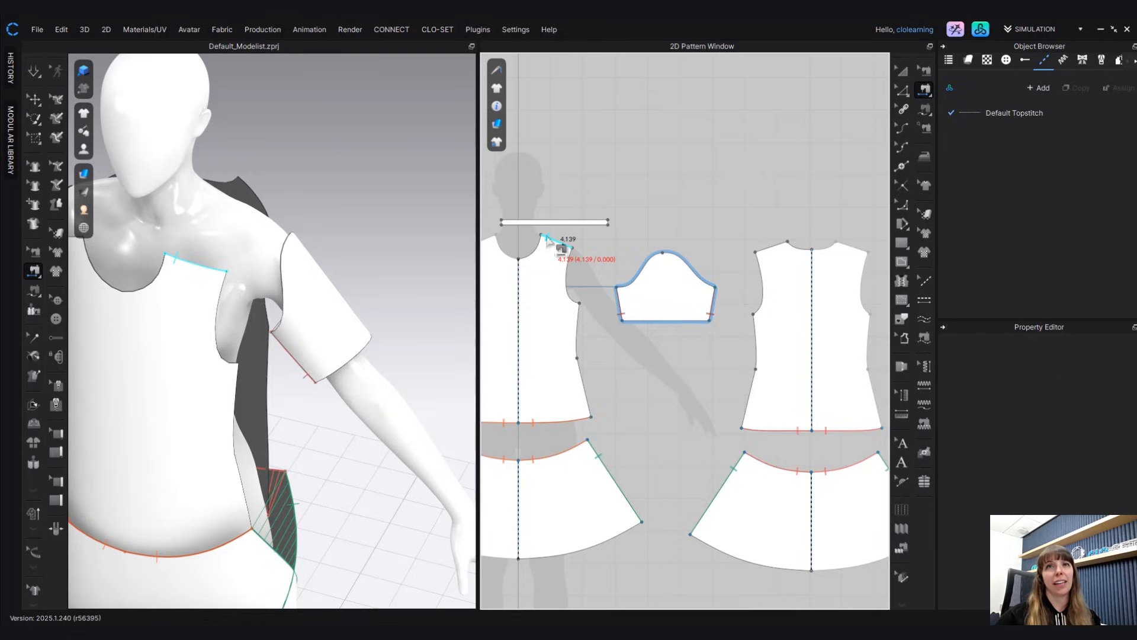
left_click(782, 246)
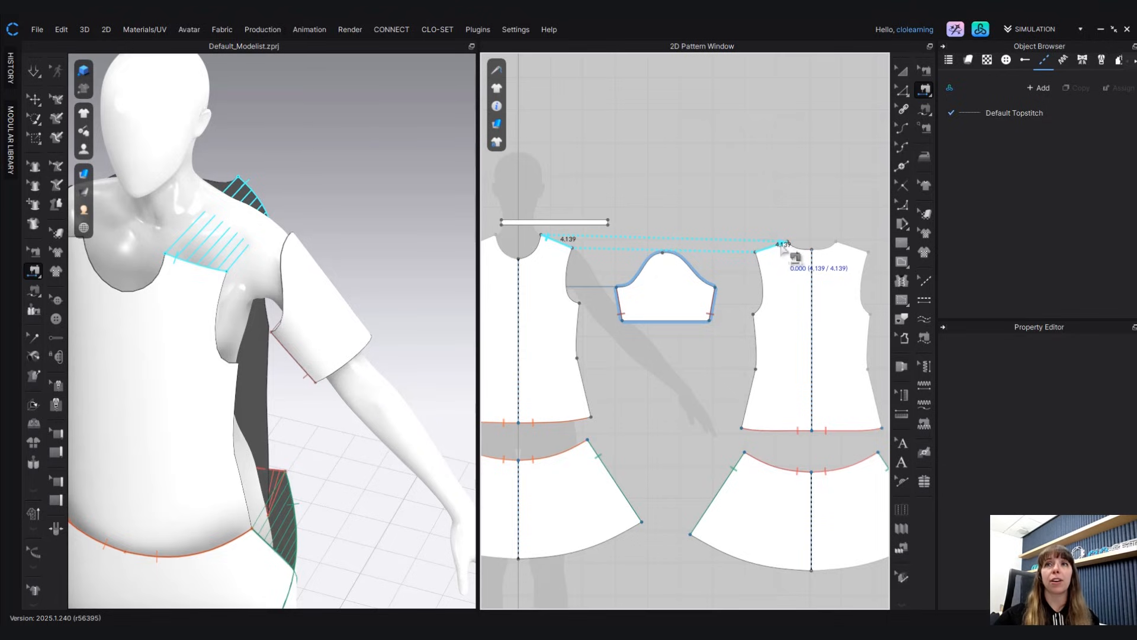
- Complete the shoulder seam at the back bodice's neck end and check its direction on the avatar in 3D
left_click(784, 244)
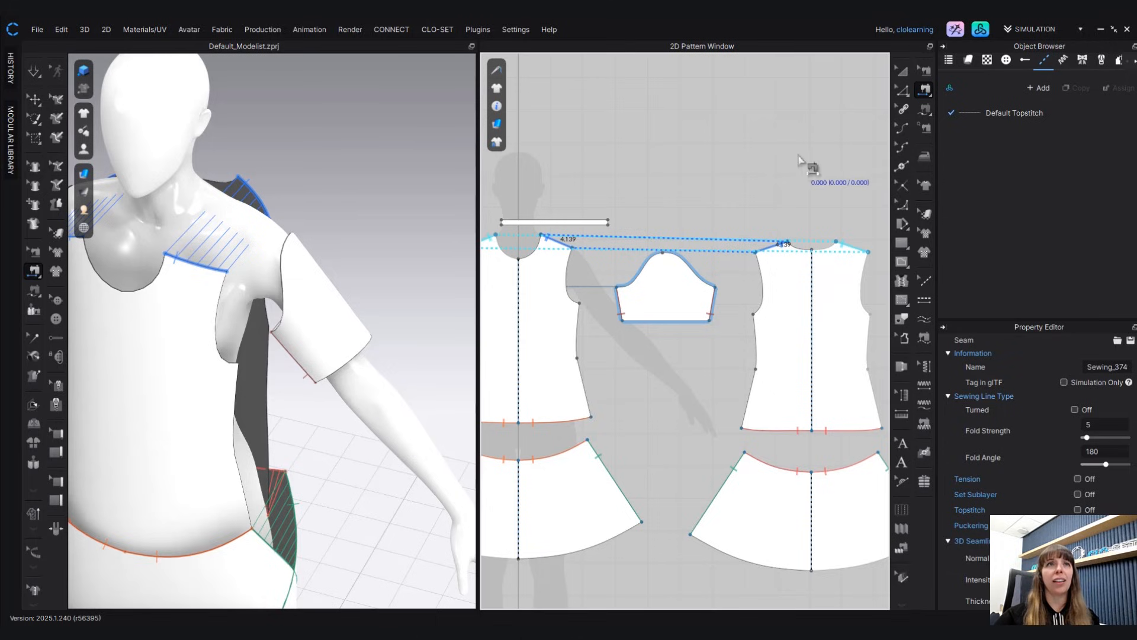
right_click_drag(304, 254, 409, 290)
middle_click_drag(409, 290, 410, 311)
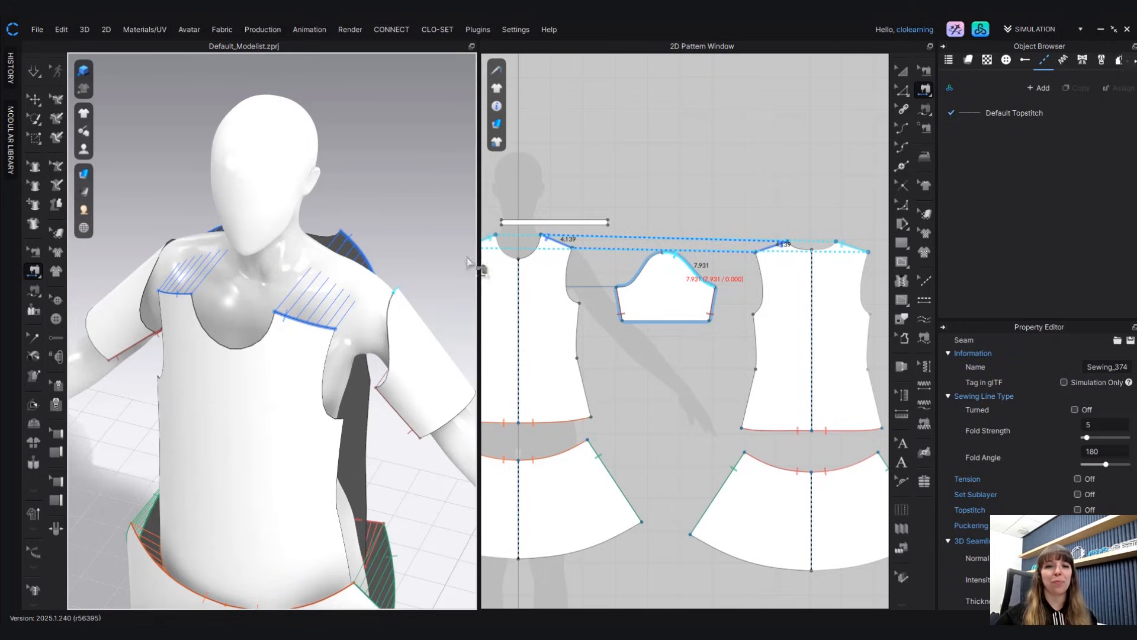
- Sew the front bodice's full side edge to the back bodice's matching side edge with Free Sewing, starting at the armholes and ending at the waist
scroll(708, 359, "down", 4)
middle_click_drag(714, 362, 708, 325)
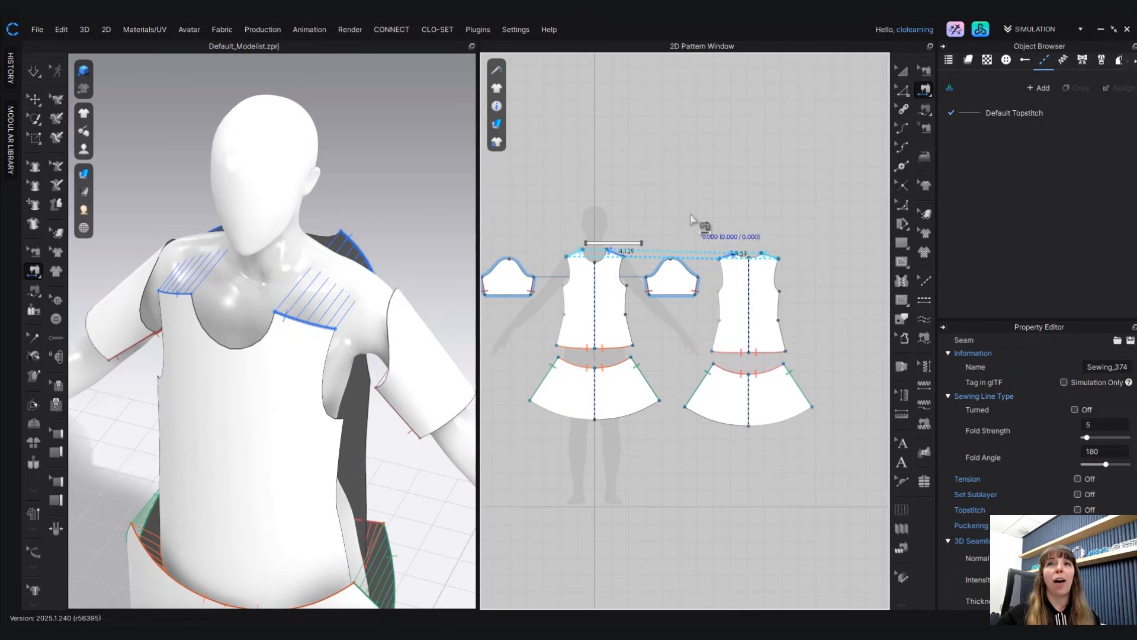
scroll(686, 227, "up", 1)
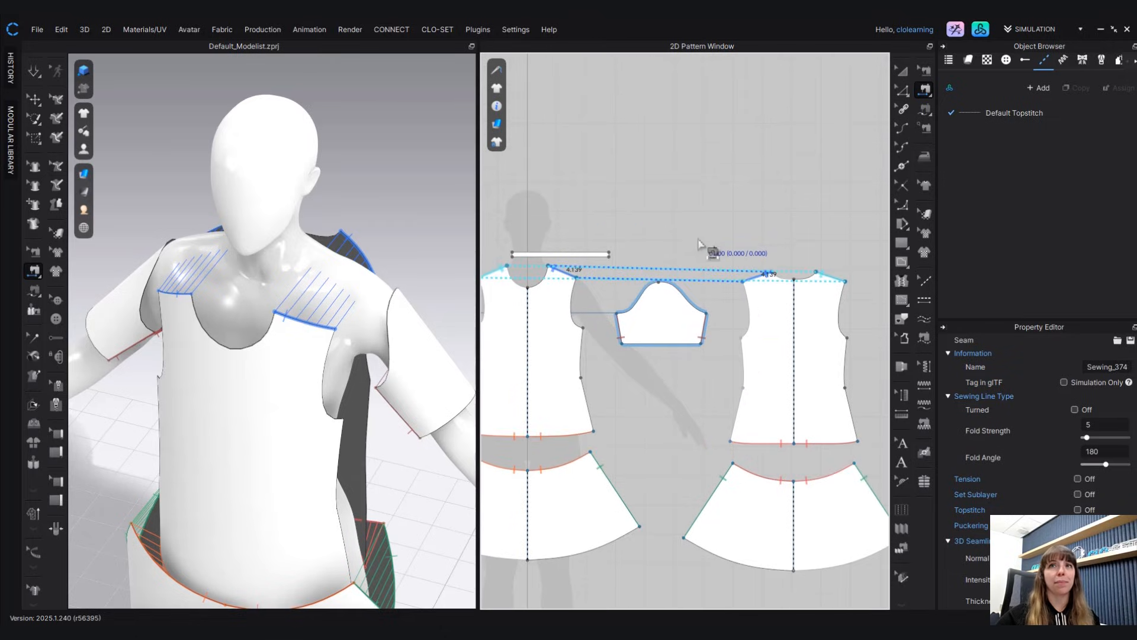
scroll(713, 202, "up", 2)
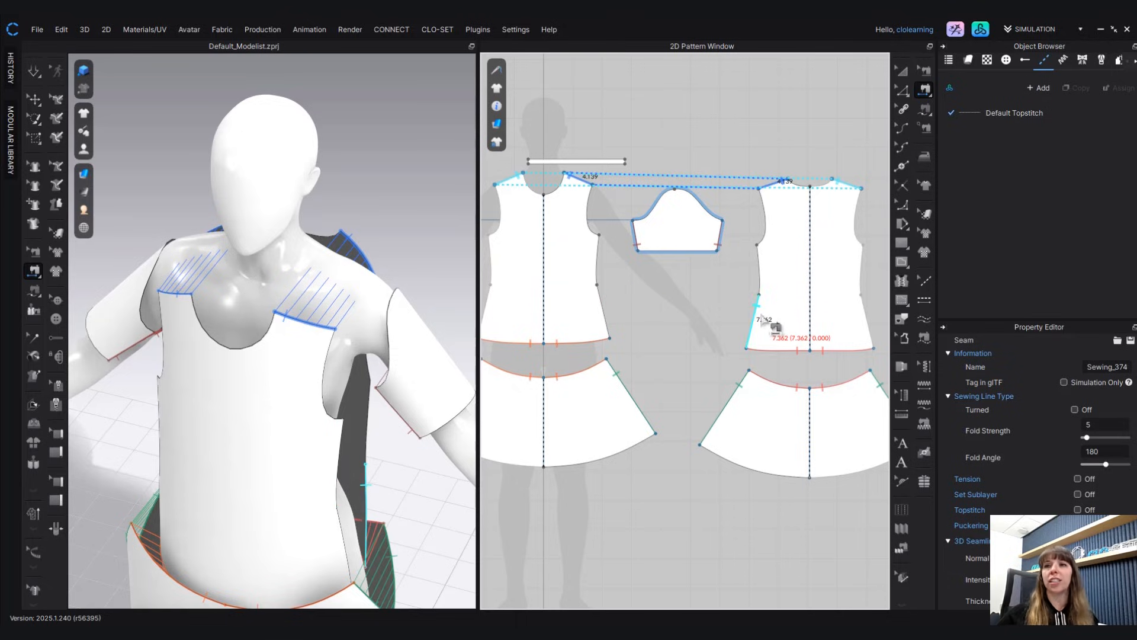
scroll(762, 319, "down", 1)
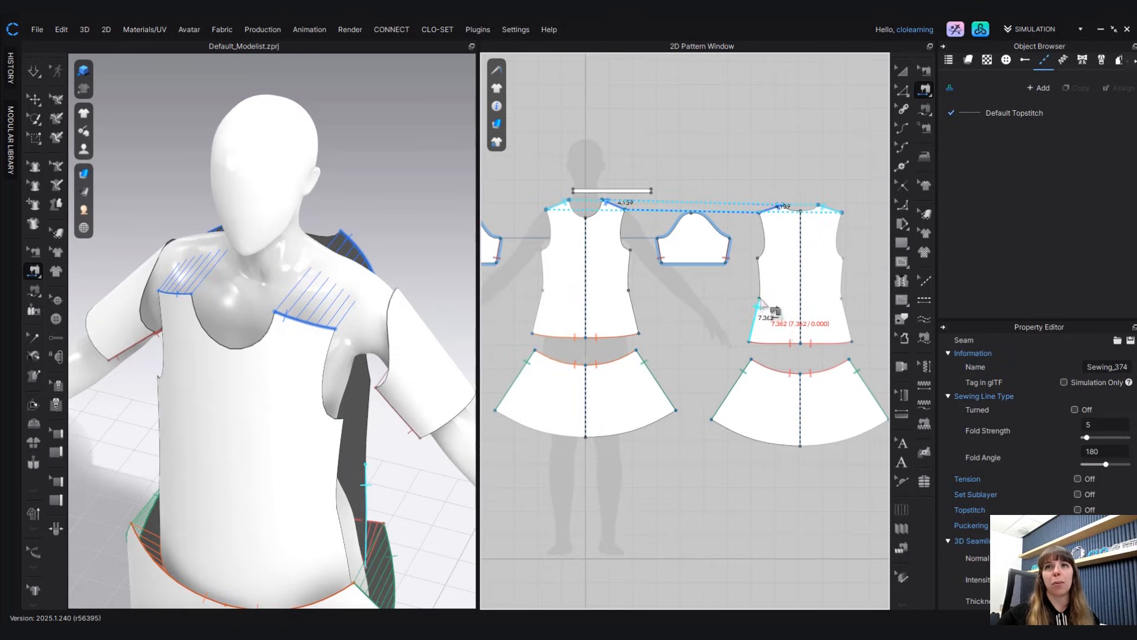
left_click(925, 110)
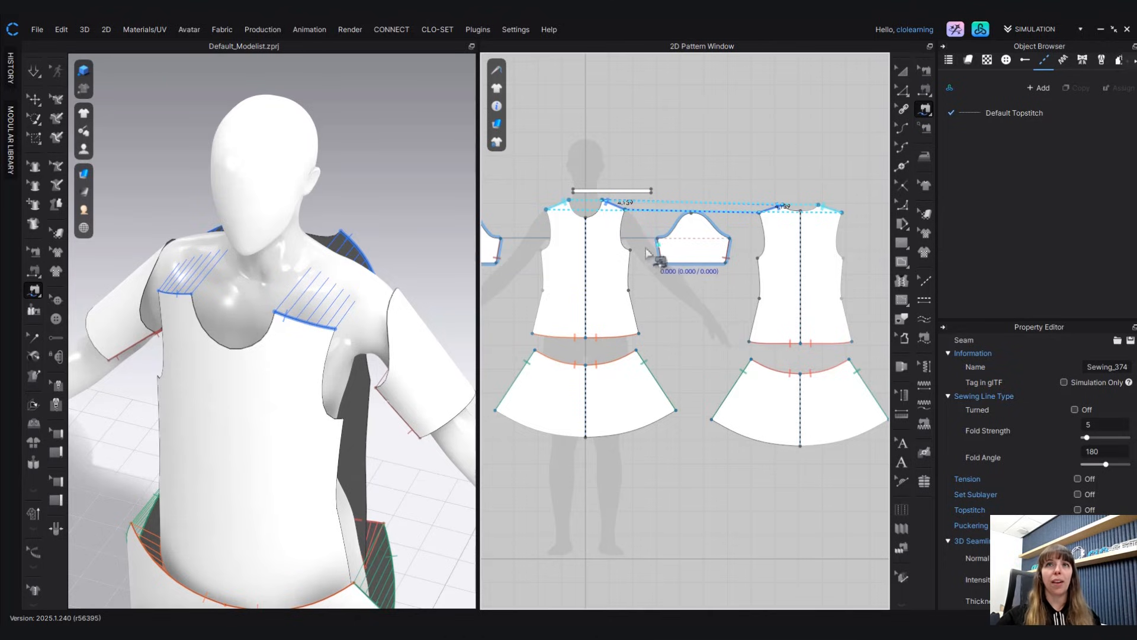
scroll(631, 255, "up", 2)
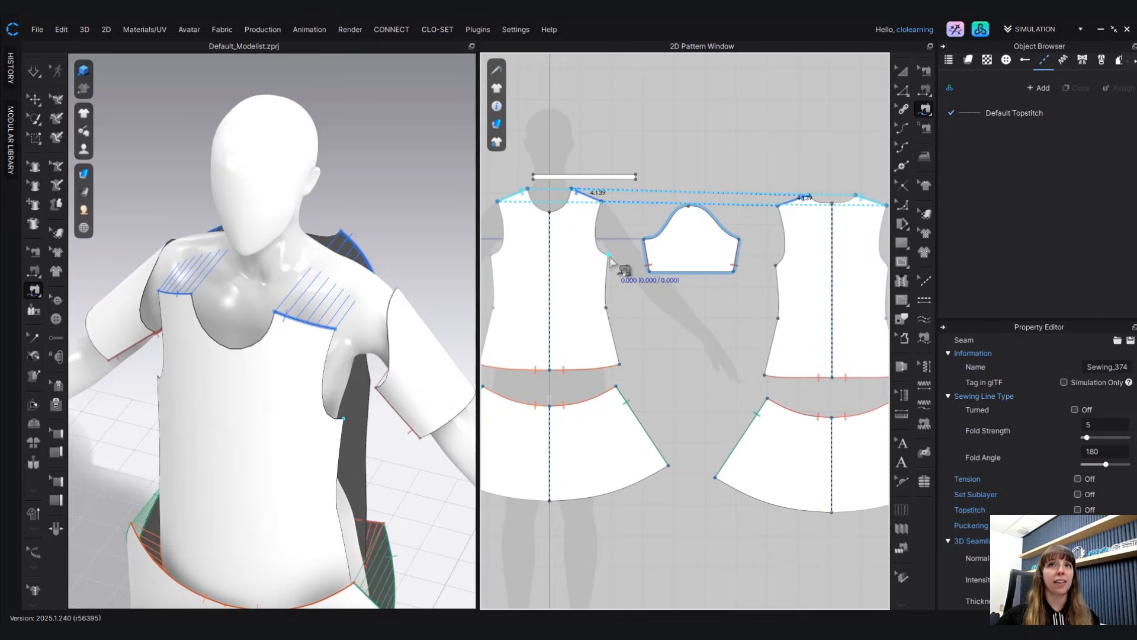
left_click(608, 256)
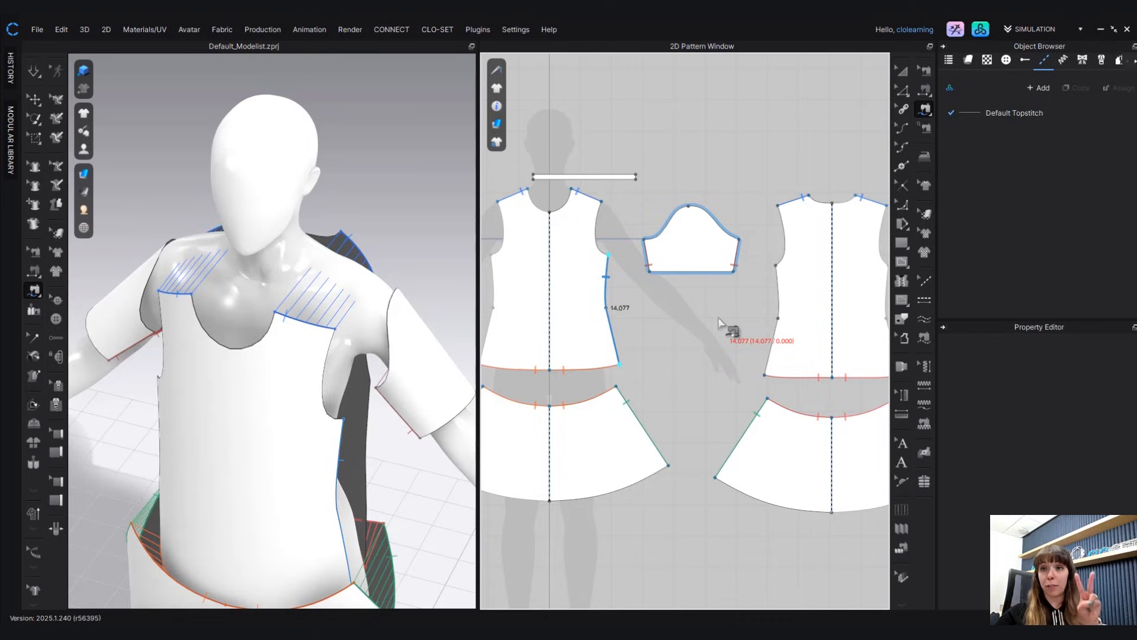
left_click(776, 265)
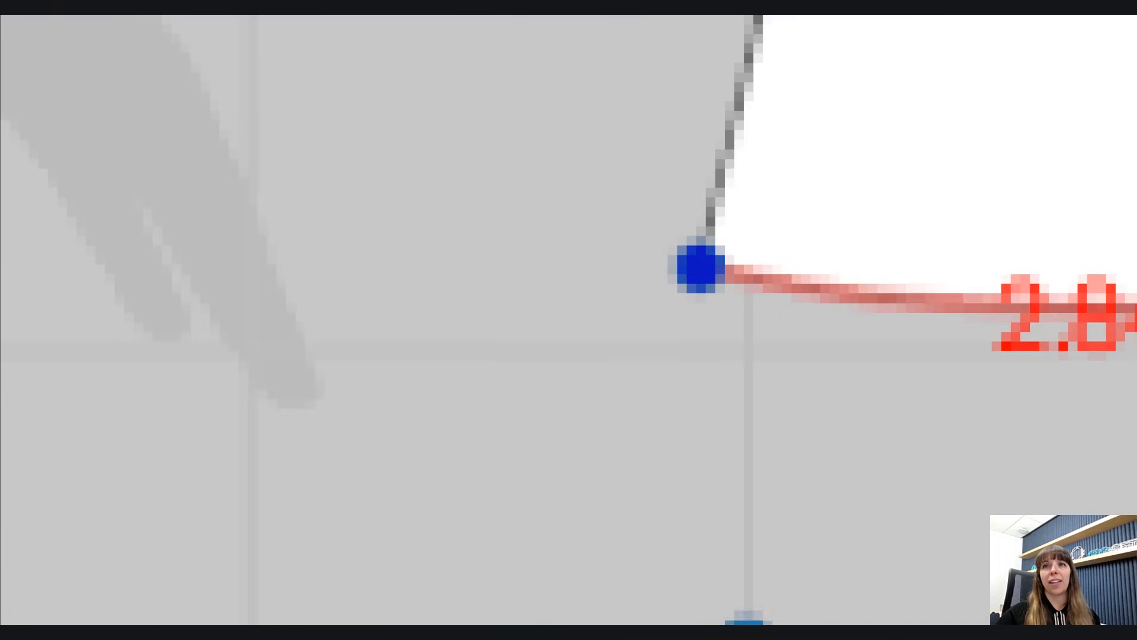
left_click(772, 380)
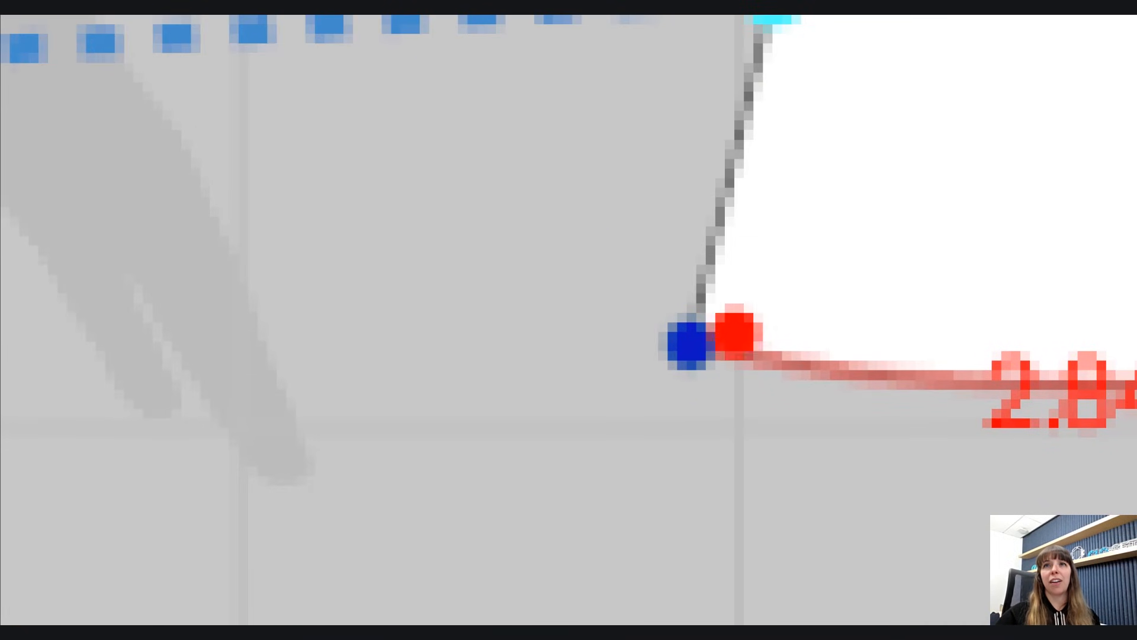
mouse_move(358, 134)
left_mouse_down()
mouse_move(272, 356)
mouse_move(1125, 509)
mouse_move(811, 24)
mouse_move(278, 136)
mouse_move(267, 237)
left_mouse_up()
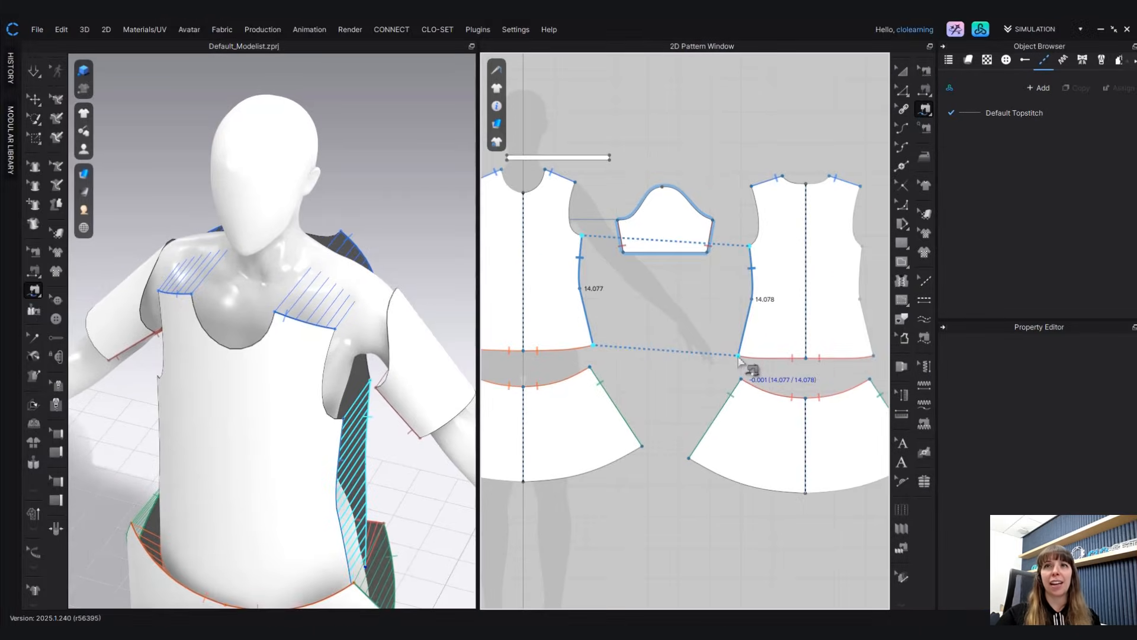
left_click(739, 357)
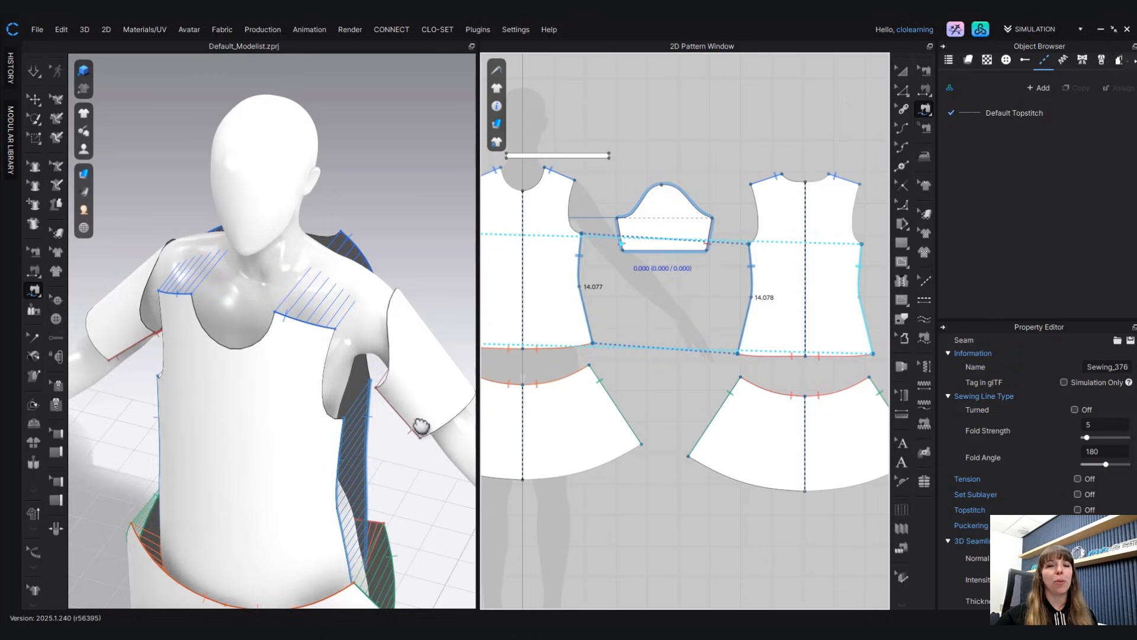
right_click_drag(468, 329, 308, 325)
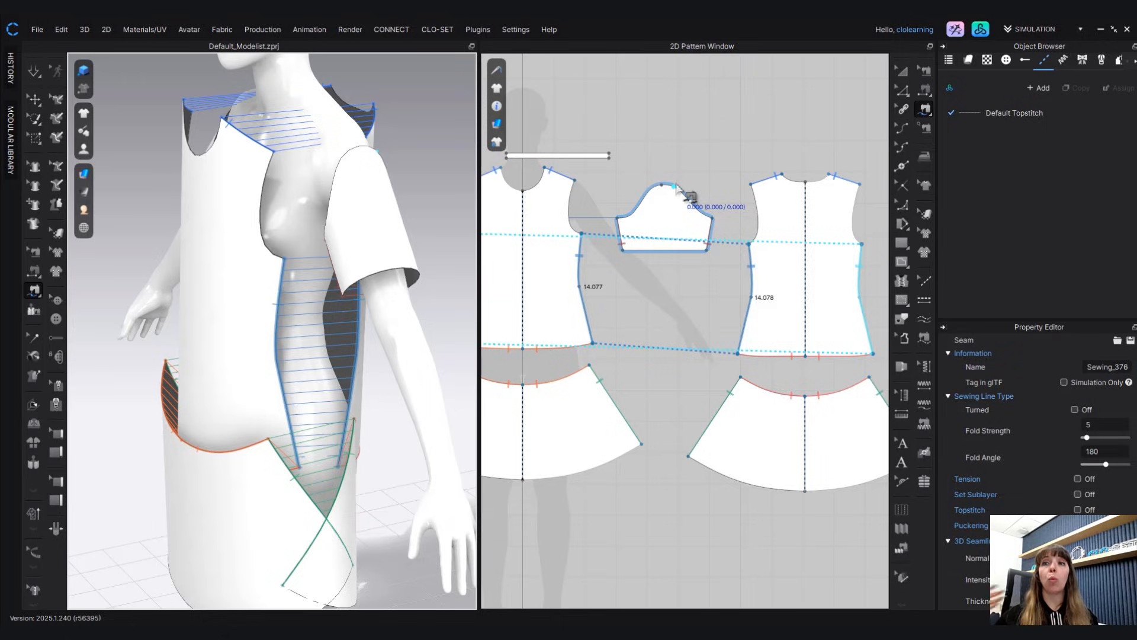
- Define the whole sleeve cap as the first side of a Free Sewing seam, from the front underarm corner to the back underarm corner
left_click(617, 220)
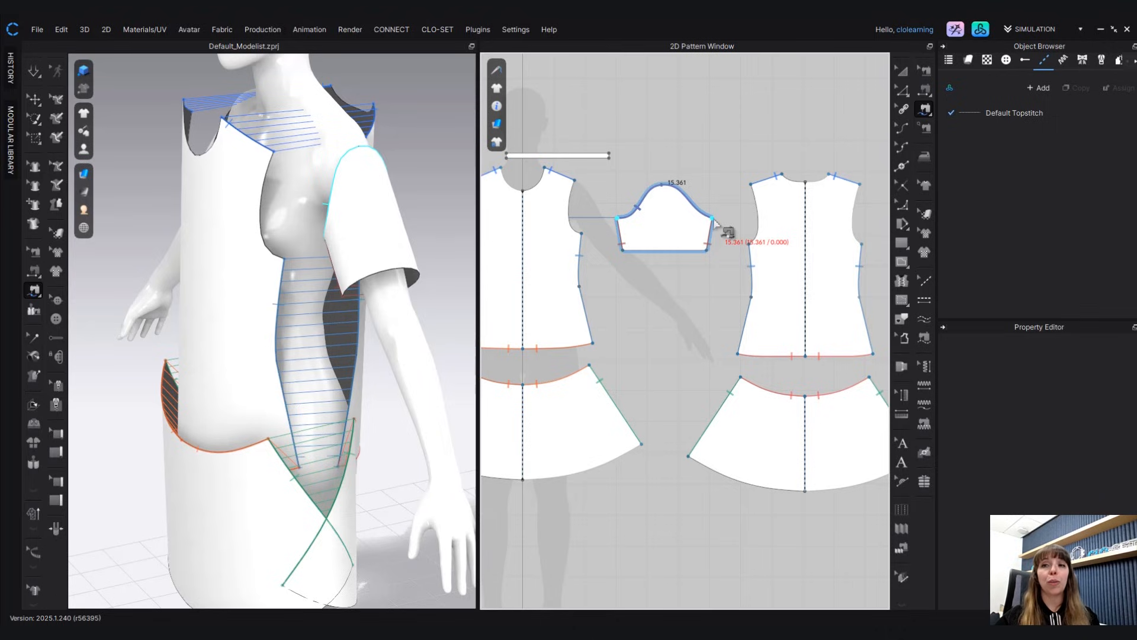
left_click(714, 221)
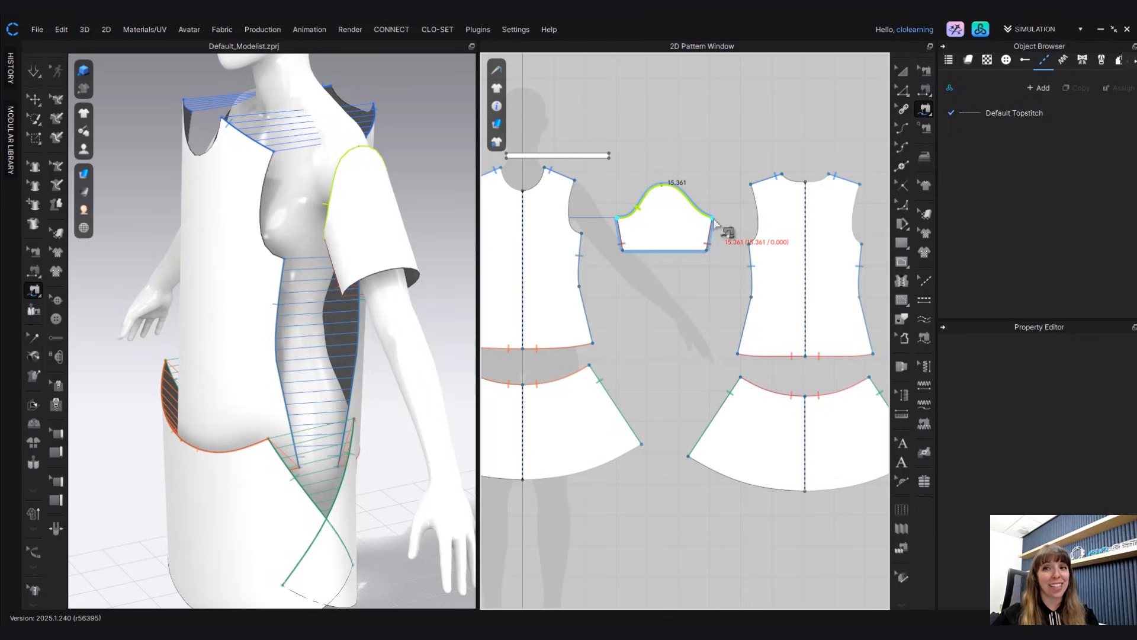
left_click(713, 220)
key("ctrl")
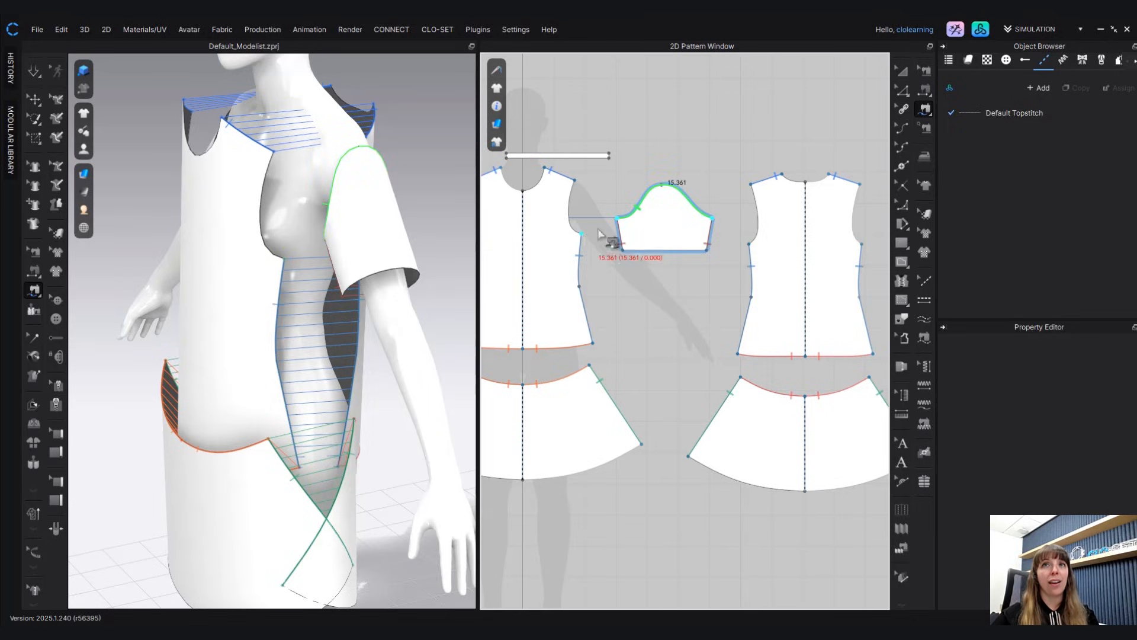
- Add the front bodice armhole, from underarm to shoulder, as the first matching segment for the selected sleeve cap in the free sewing
key("ctrl")
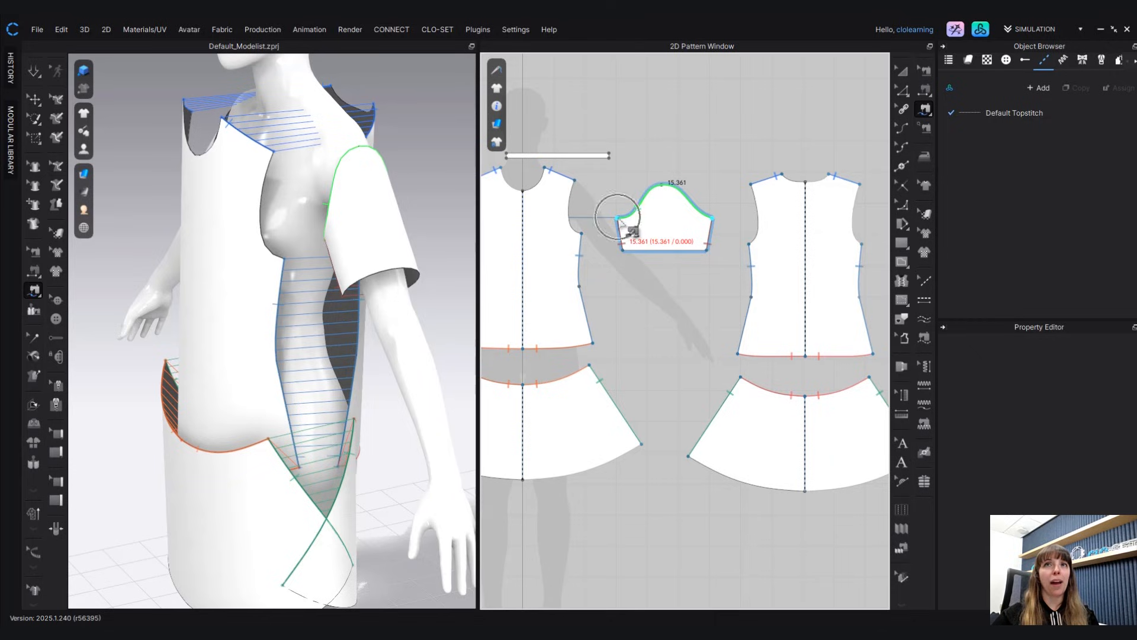
key("ctrl")
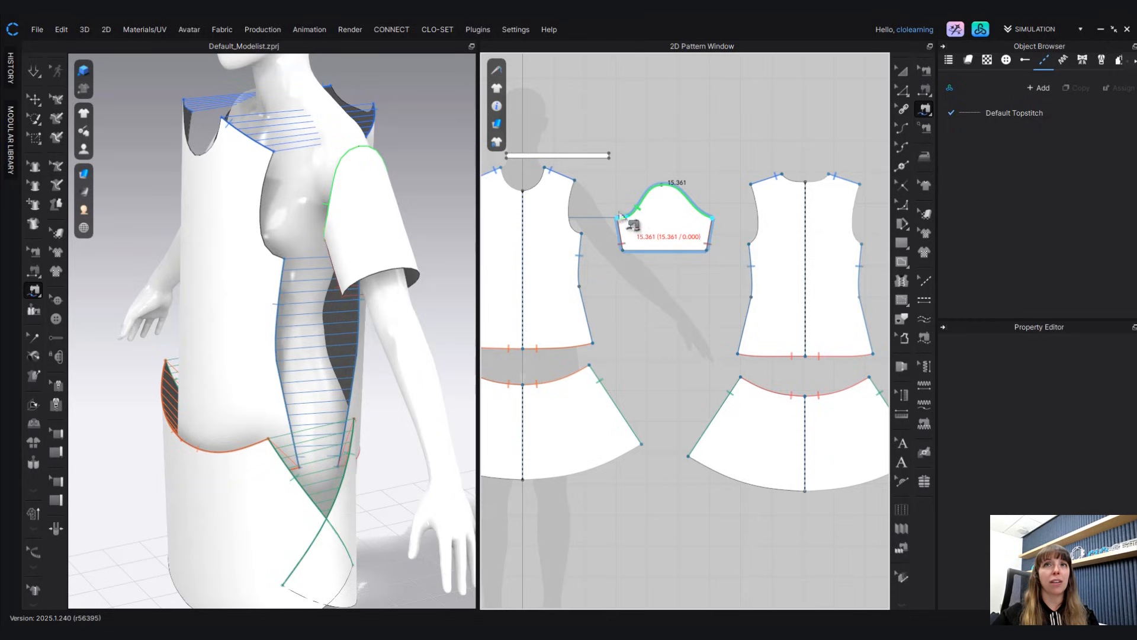
key("ctrl")
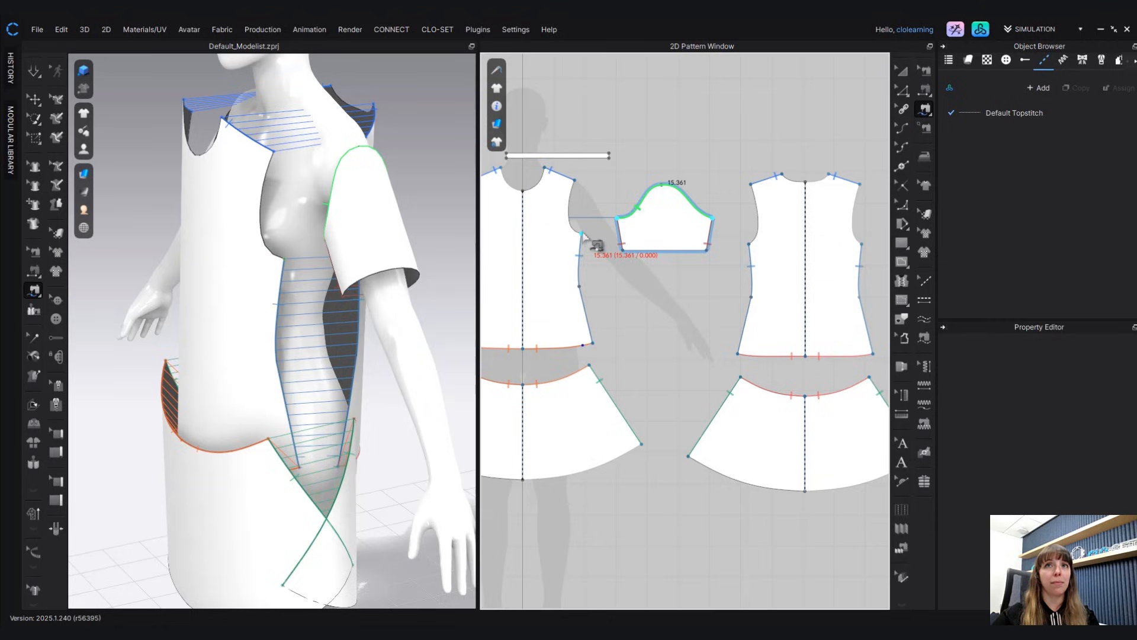
left_click(582, 235)
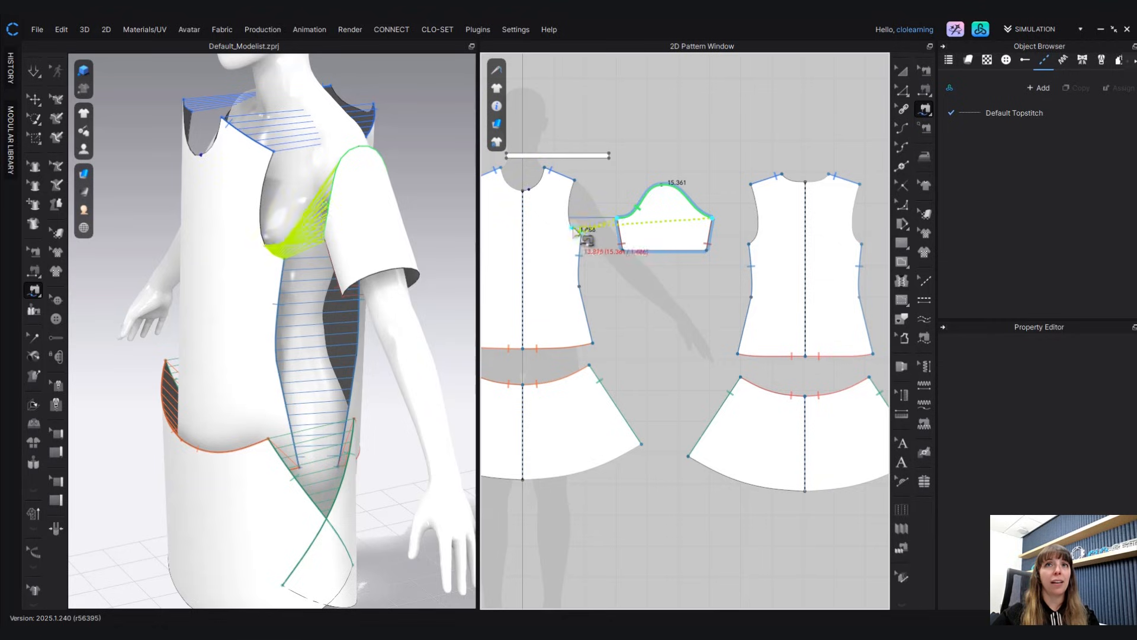
left_click(576, 181, "shift")
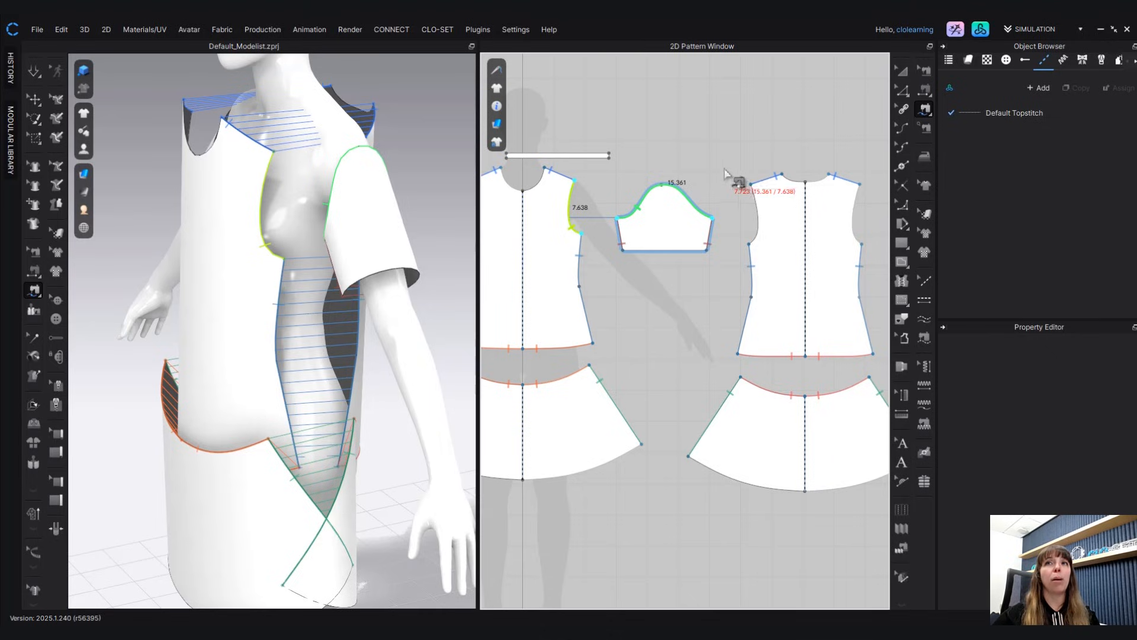
- Add the back bodice armhole, from shoulder to underarm, as the second matching segment and complete the sleeve cap seam
left_click(750, 186)
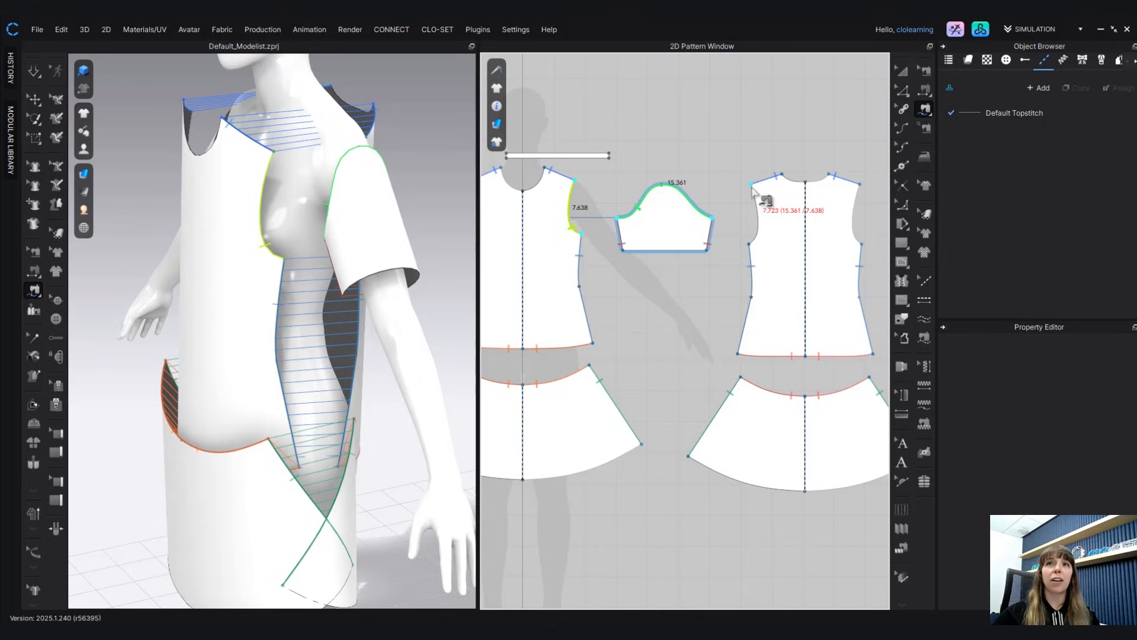
left_click(750, 186)
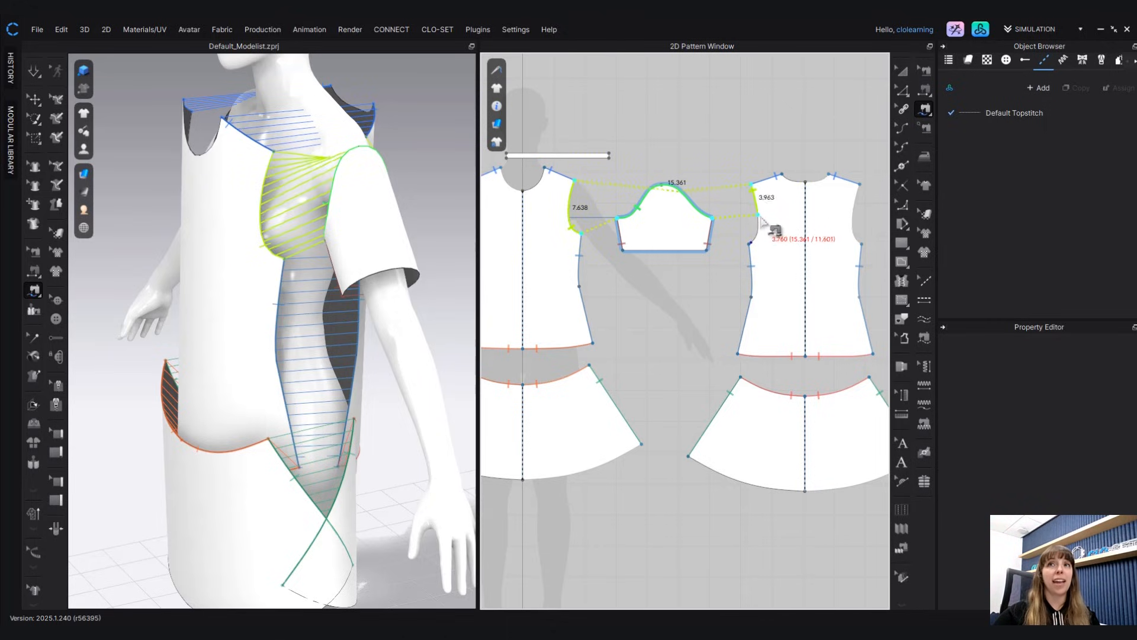
scroll(761, 248, "up", 5)
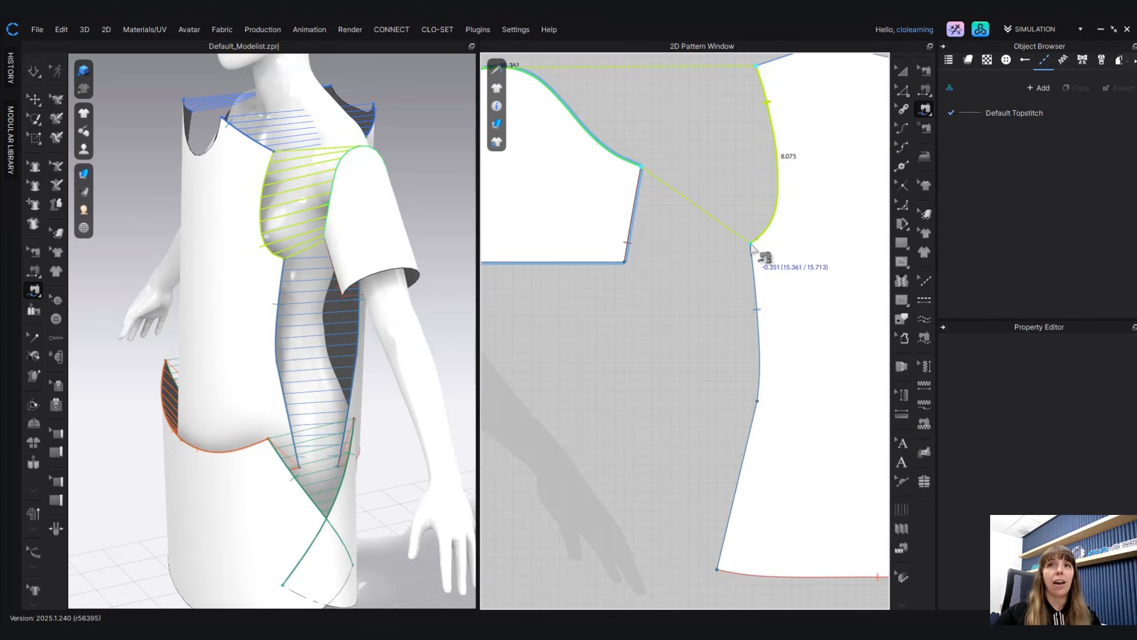
scroll(751, 243, "down", 1)
left_click(751, 243)
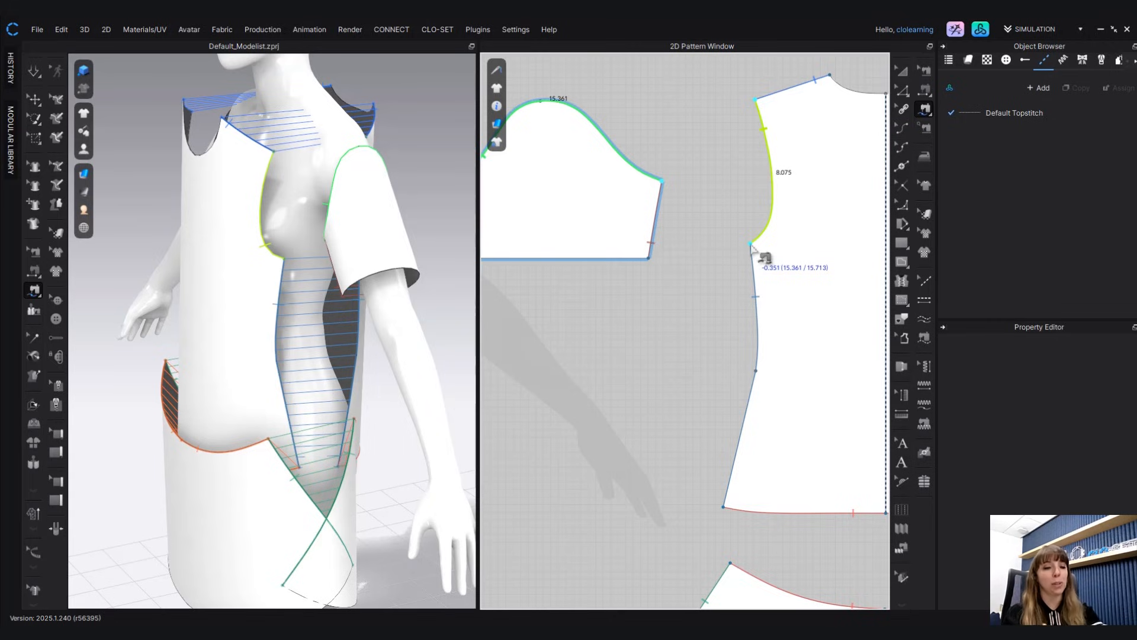
left_click(751, 244)
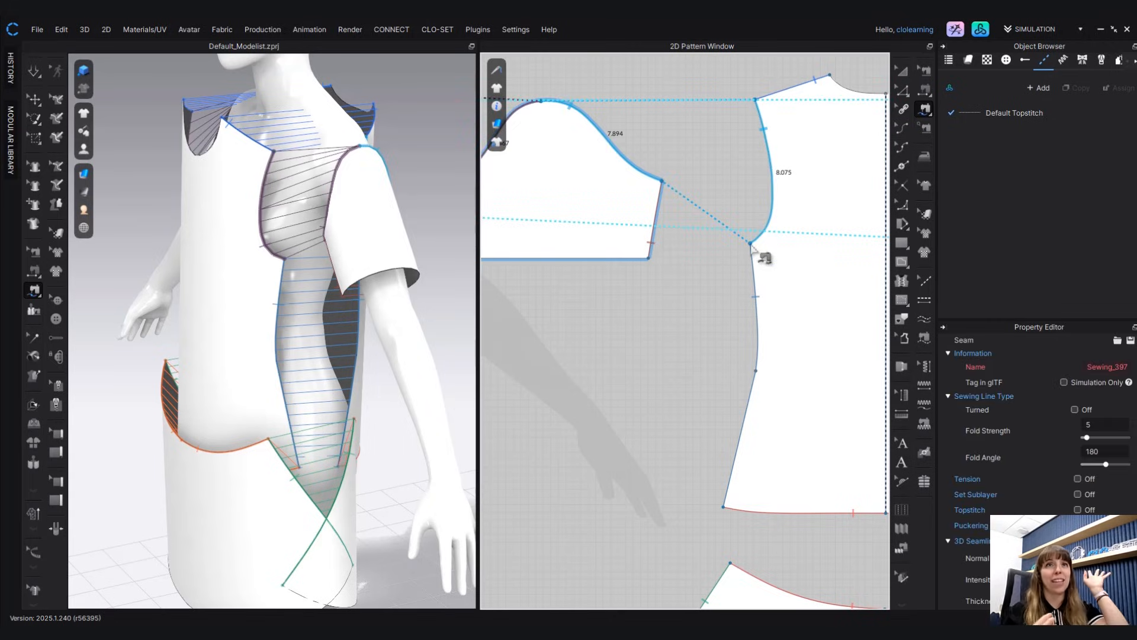
- Check the new armhole seam lines in both views, switch to Select/Move and examine the arranged pieces around the avatar
scroll(620, 368, "down", 5)
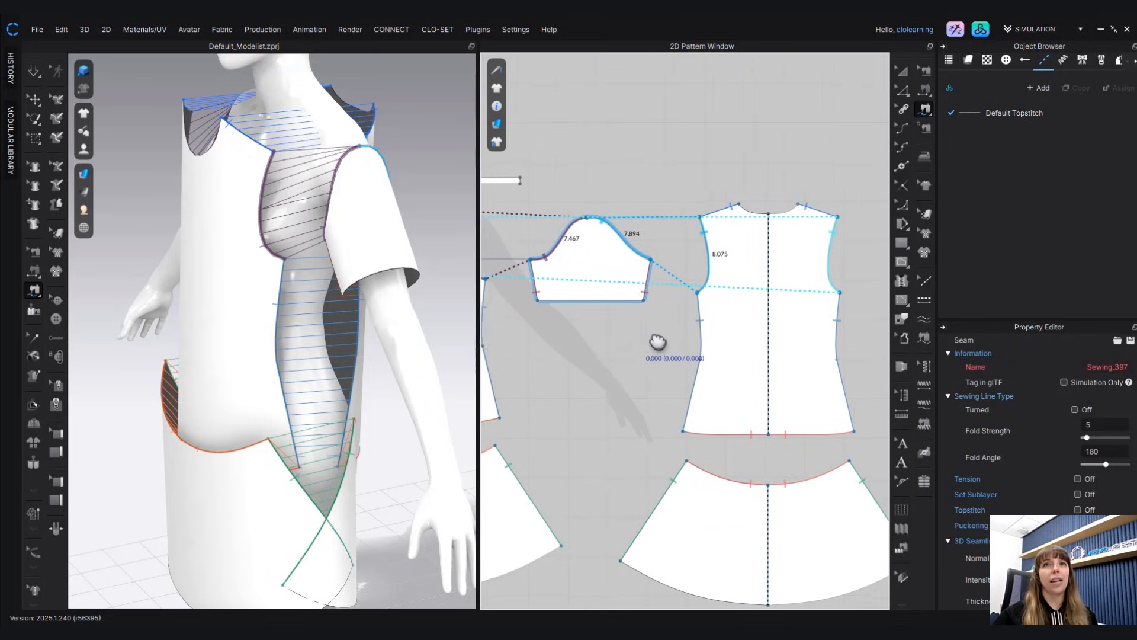
scroll(655, 337, "up", 3)
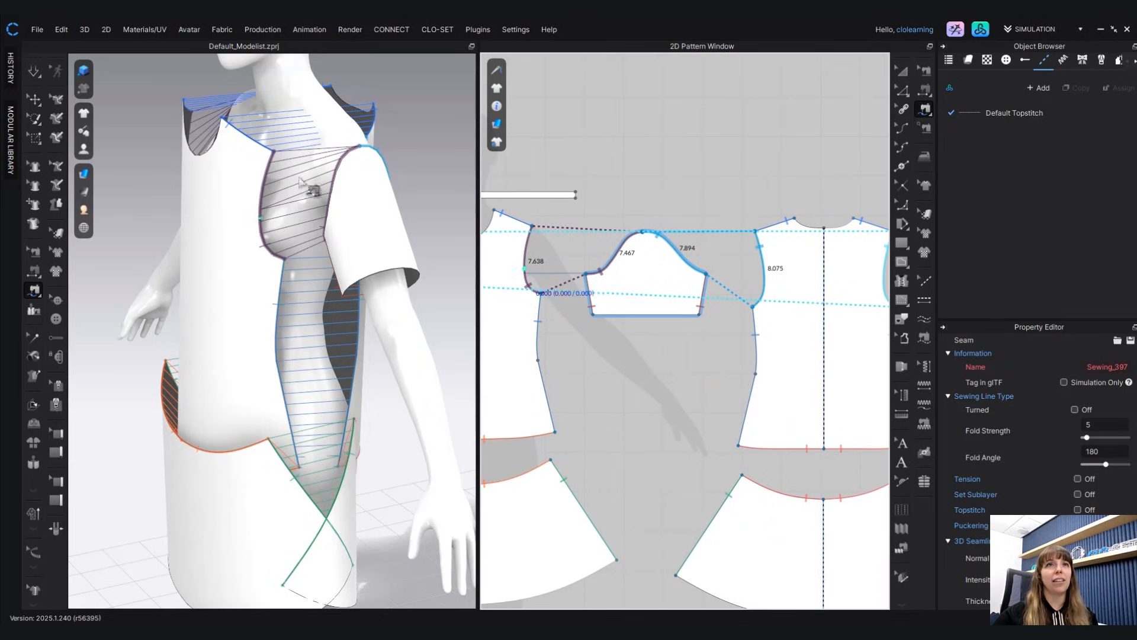
right_click_drag(317, 183, 542, 205)
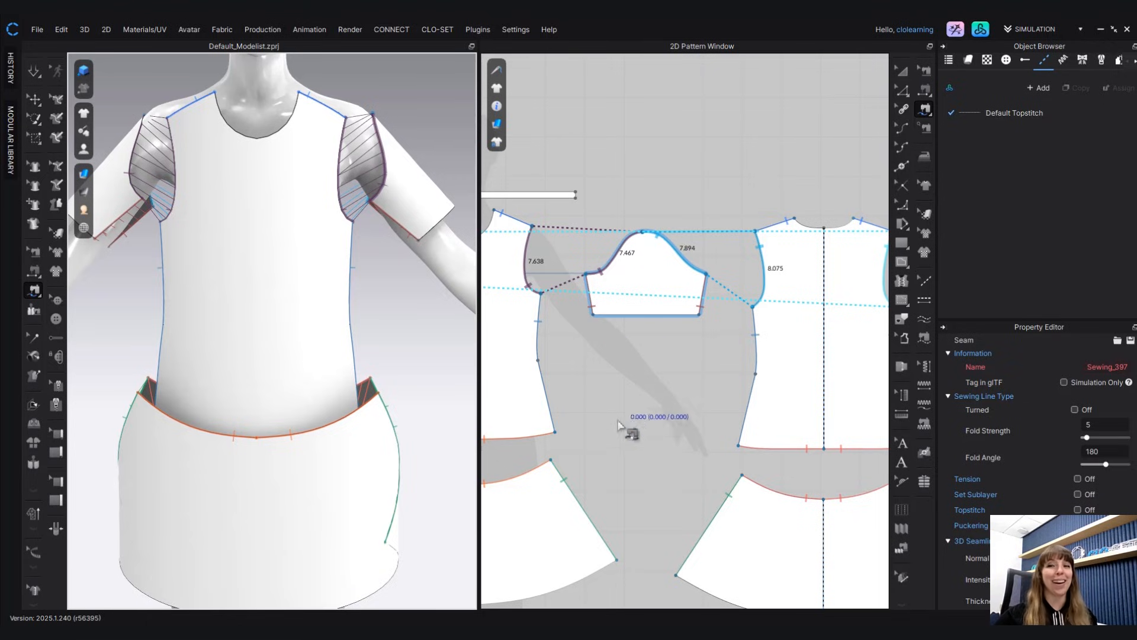
scroll(355, 529, "down", 5)
right_click_drag(353, 525, 310, 521)
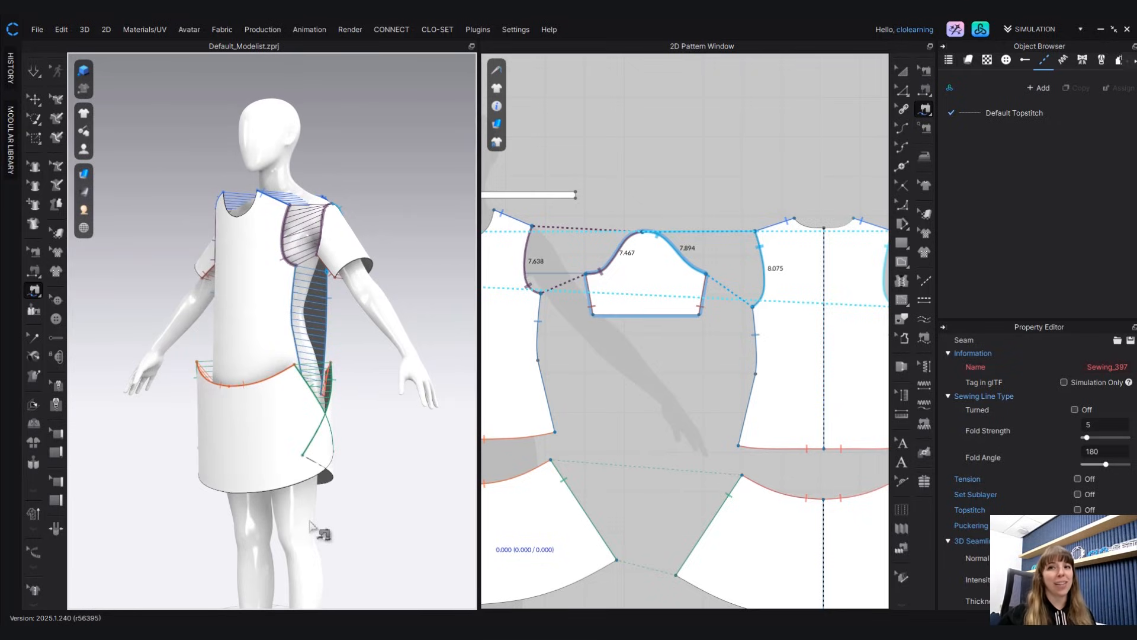
right_click_drag(375, 528, 381, 531)
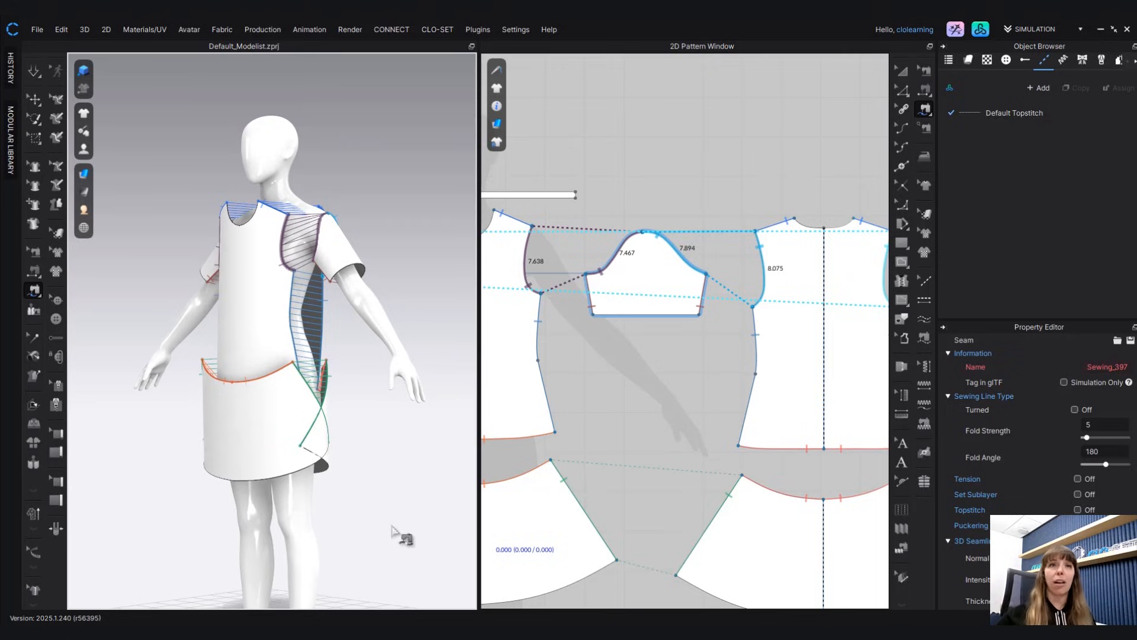
left_click(34, 99)
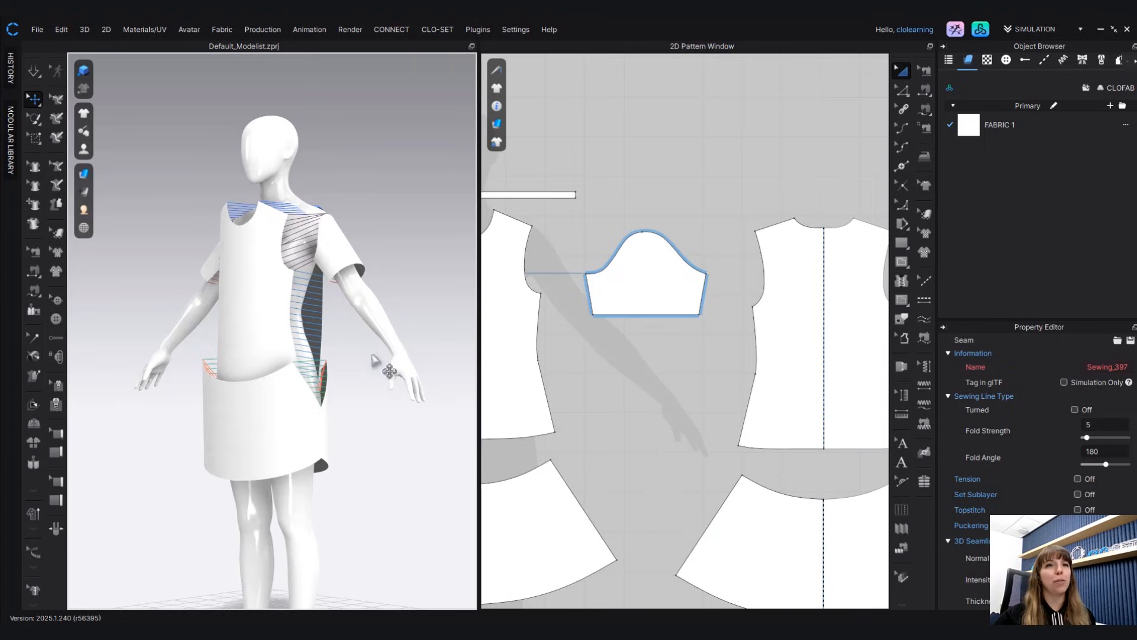
right_click_drag(388, 368, 404, 377)
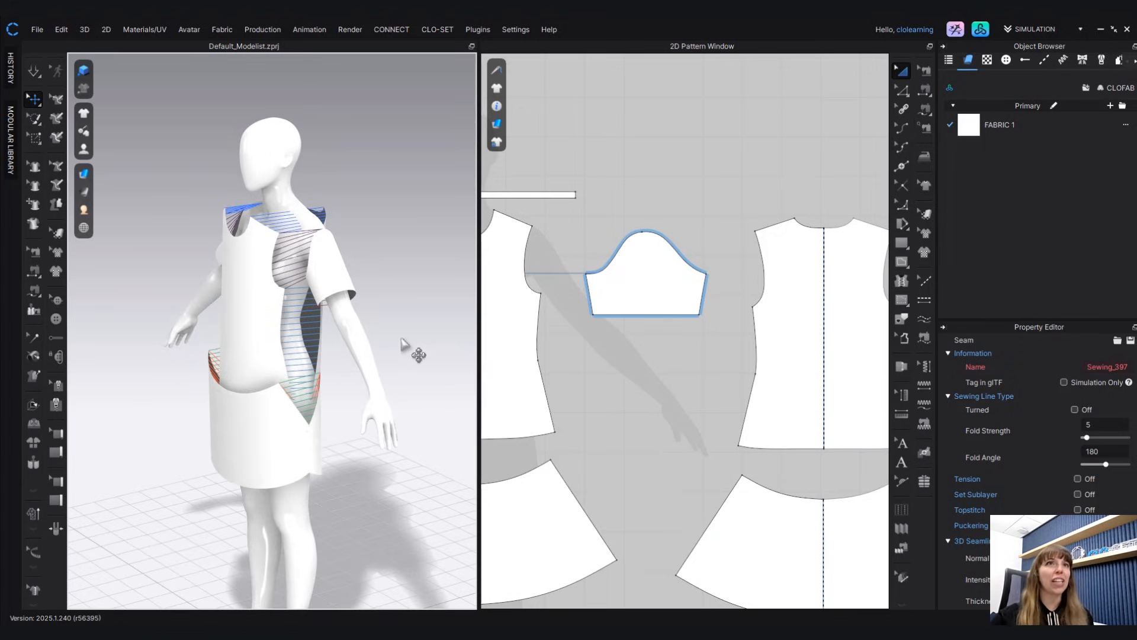
right_click_drag(386, 340, 141, 395)
right_click_drag(349, 398, 72, 350)
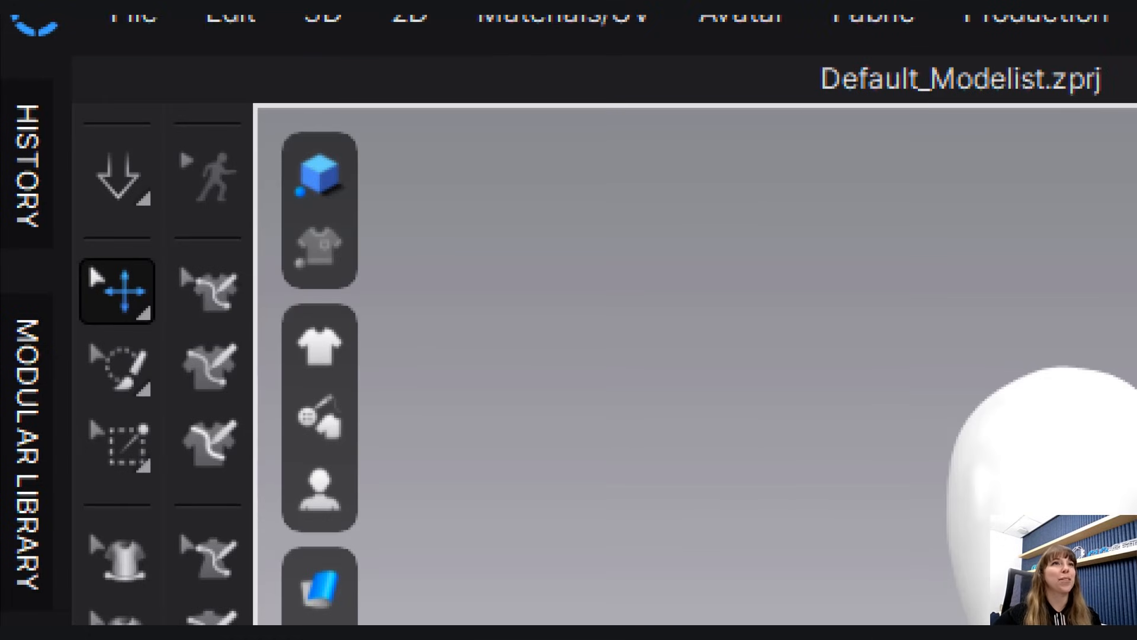
left_click_drag(119, 71, 97, 101)
mouse_move(119, 217)
left_mouse_down()
mouse_move(155, 227)
mouse_move(168, 181)
mouse_move(146, 171)
left_mouse_up()
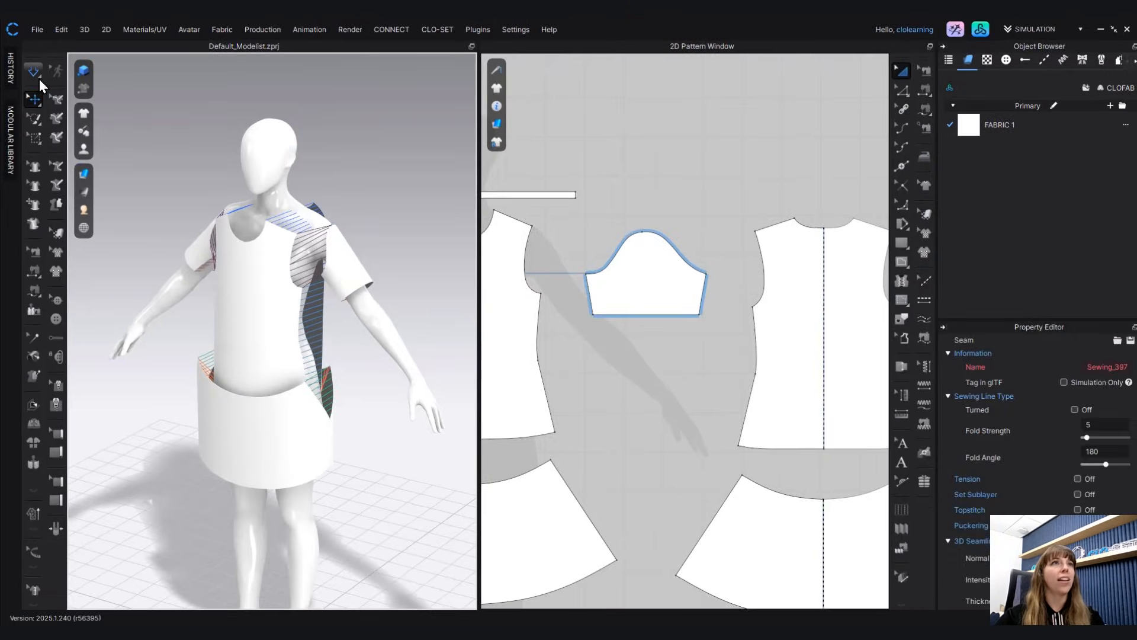
- Choose the Normal (Default) simulation mode and start simulating the dress on the avatar
left_click(38, 75)
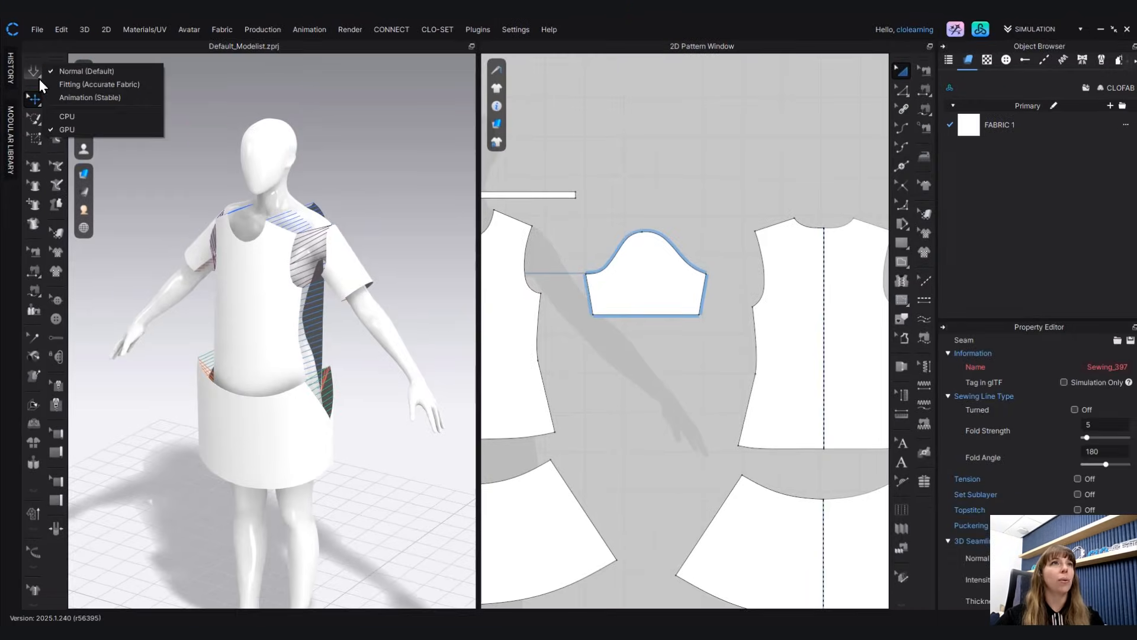
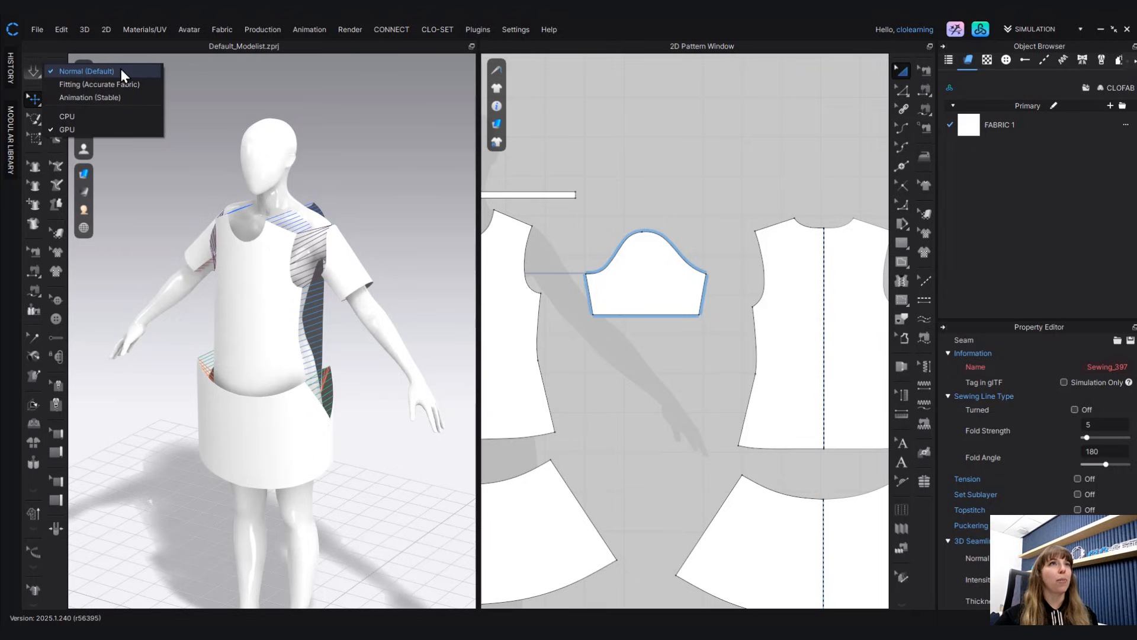
left_click(110, 70)
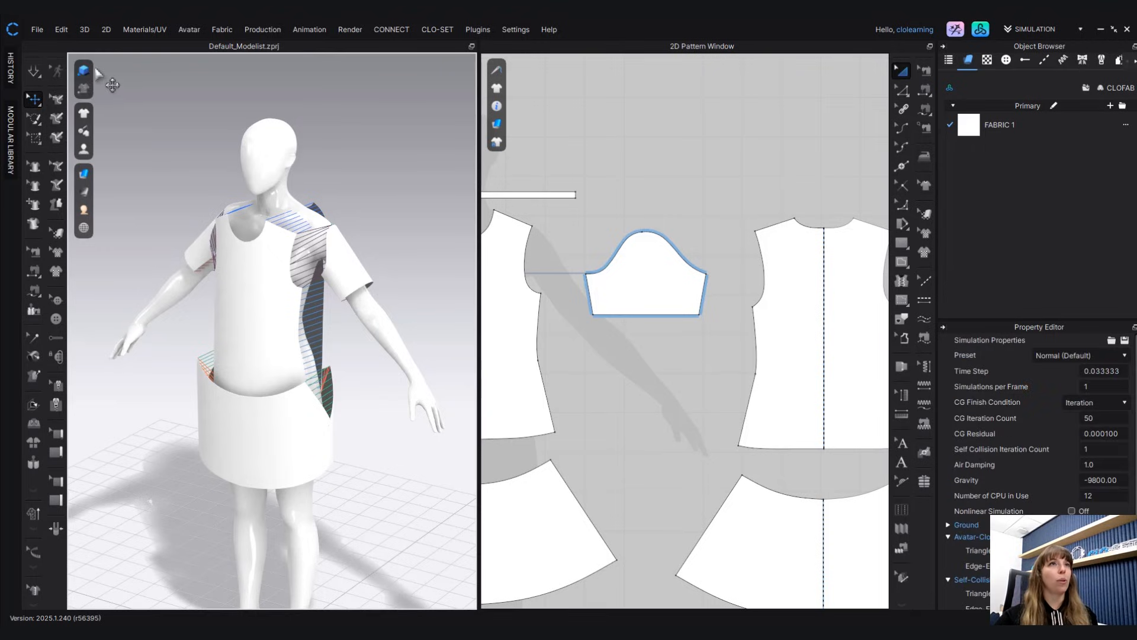
left_click(32, 71)
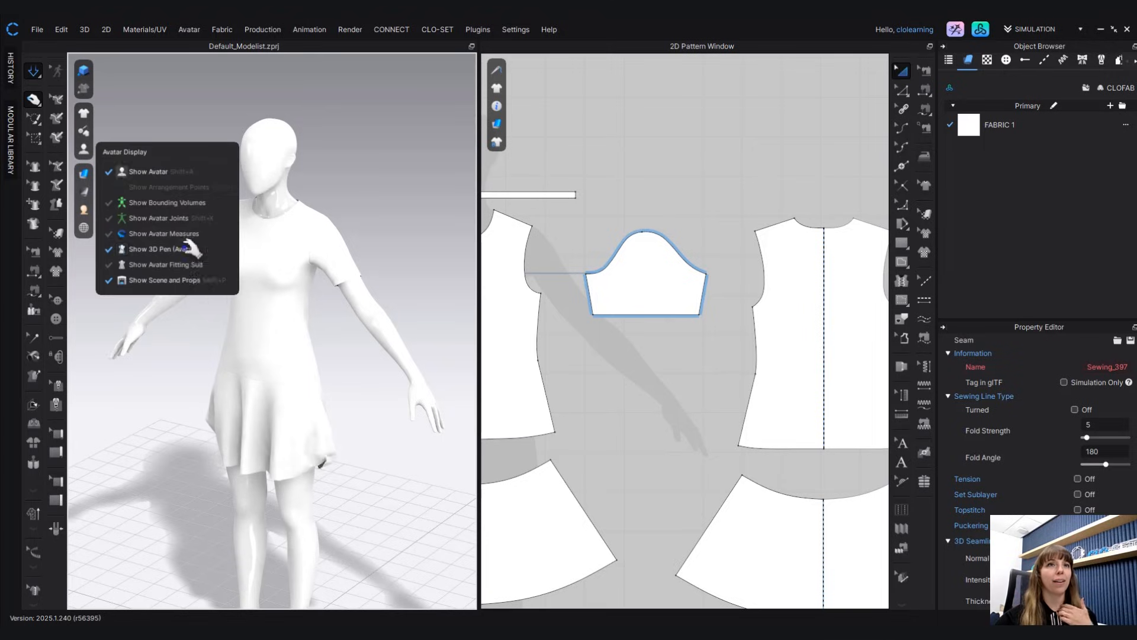
- Pull on the front and back skirt panels during the simulation to shake out the folds at the hem
left_click(257, 393)
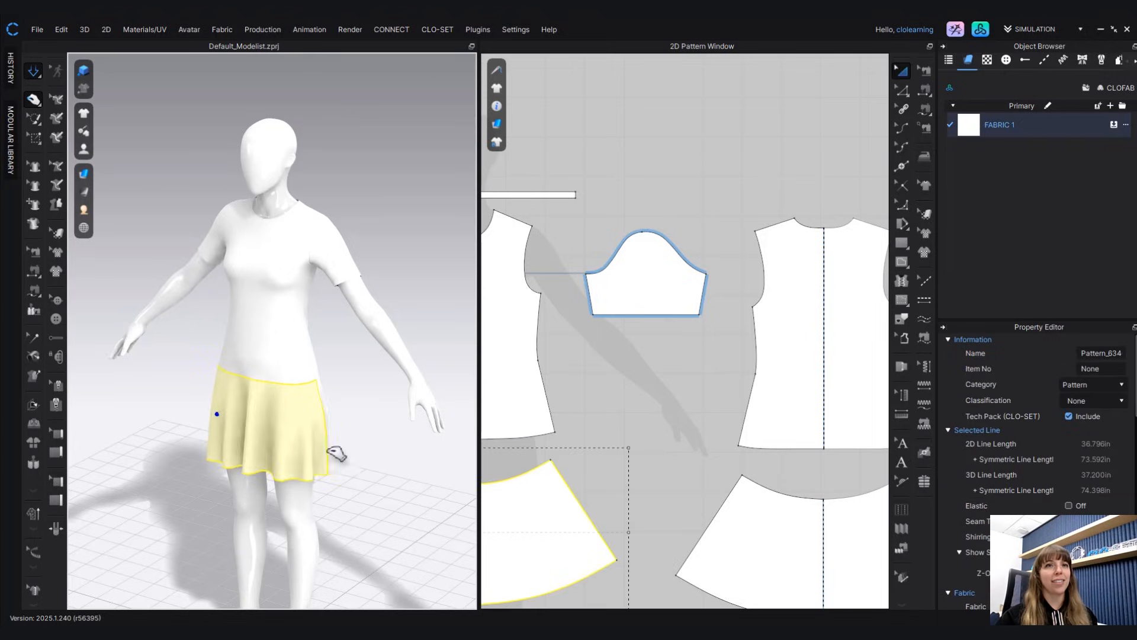
right_click_drag(208, 452, 146, 437)
left_click_drag(245, 450, 208, 423)
middle_click_drag(209, 423, 301, 375)
left_click_drag(210, 422, 155, 370)
left_click(155, 370)
left_click_drag(207, 408, 189, 375)
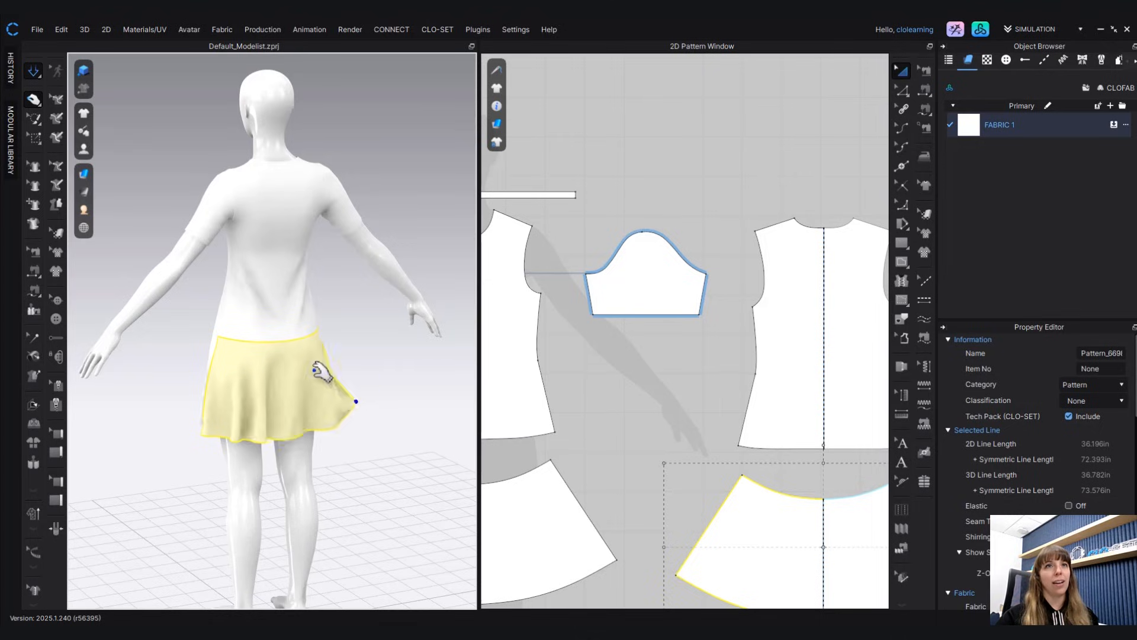
- Tug the lower edge of the front bodice and the side of the back skirt so the dress drapes smoothly
left_click(320, 310)
right_click_drag(253, 310, 490, 325)
left_click(270, 320)
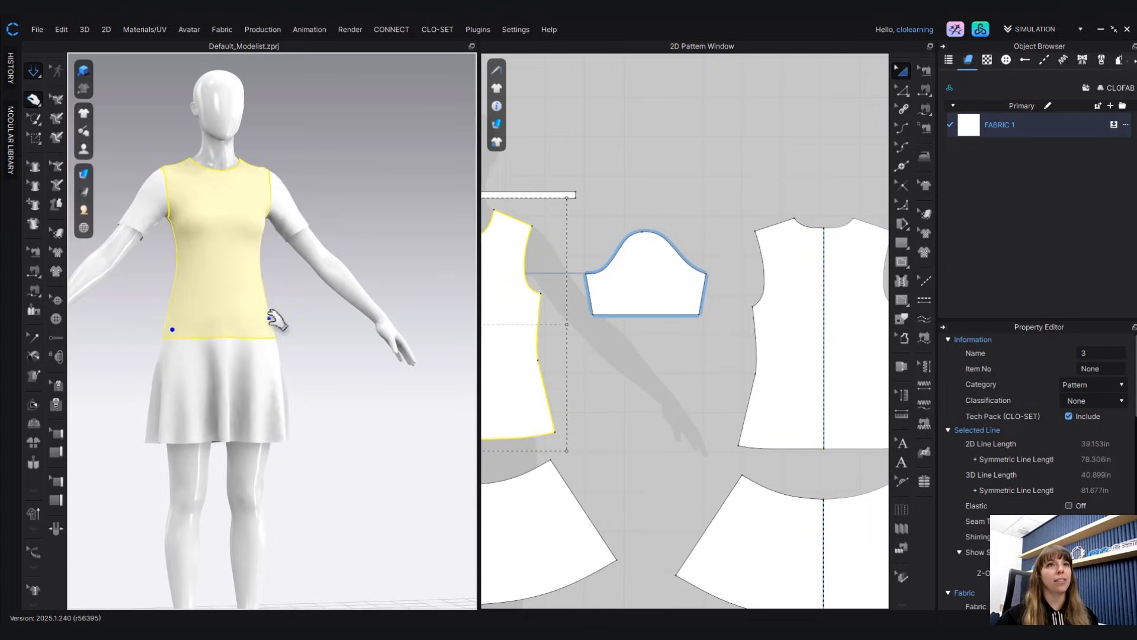
right_click_drag(338, 325, 290, 325)
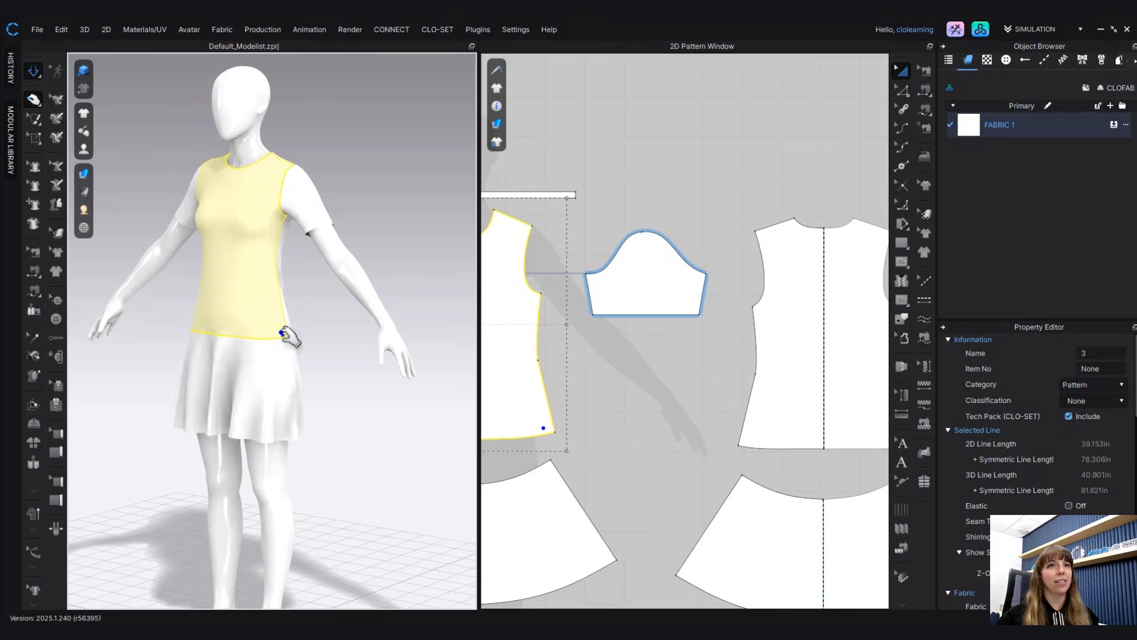
left_click(200, 335)
left_click(303, 422)
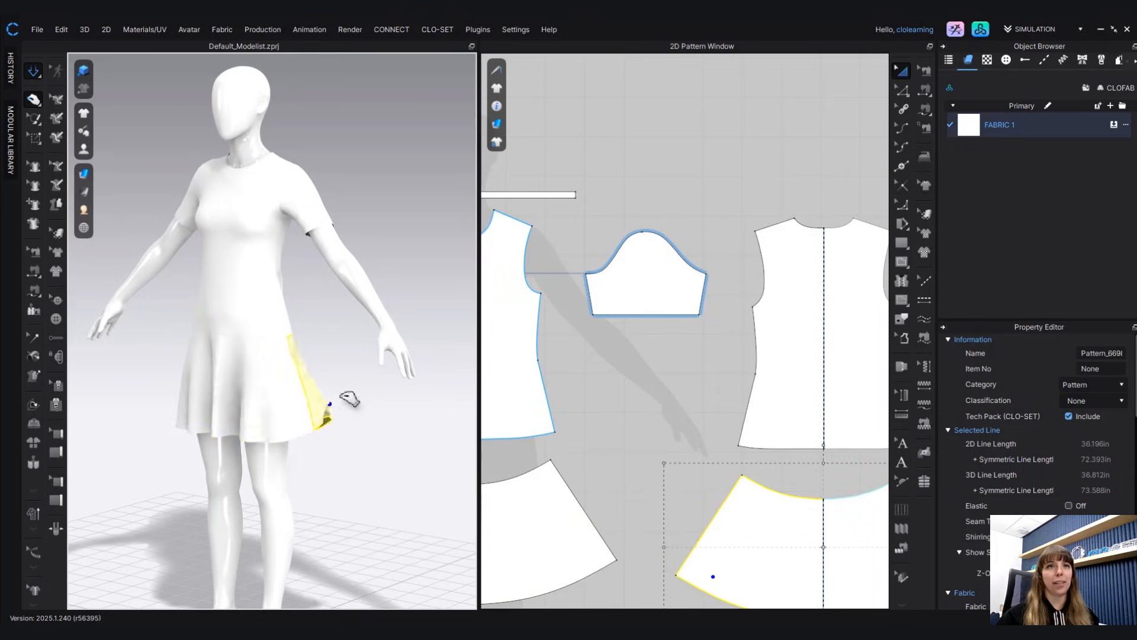
- Stop the simulation and clear the selection of the back skirt panel
left_click(34, 70)
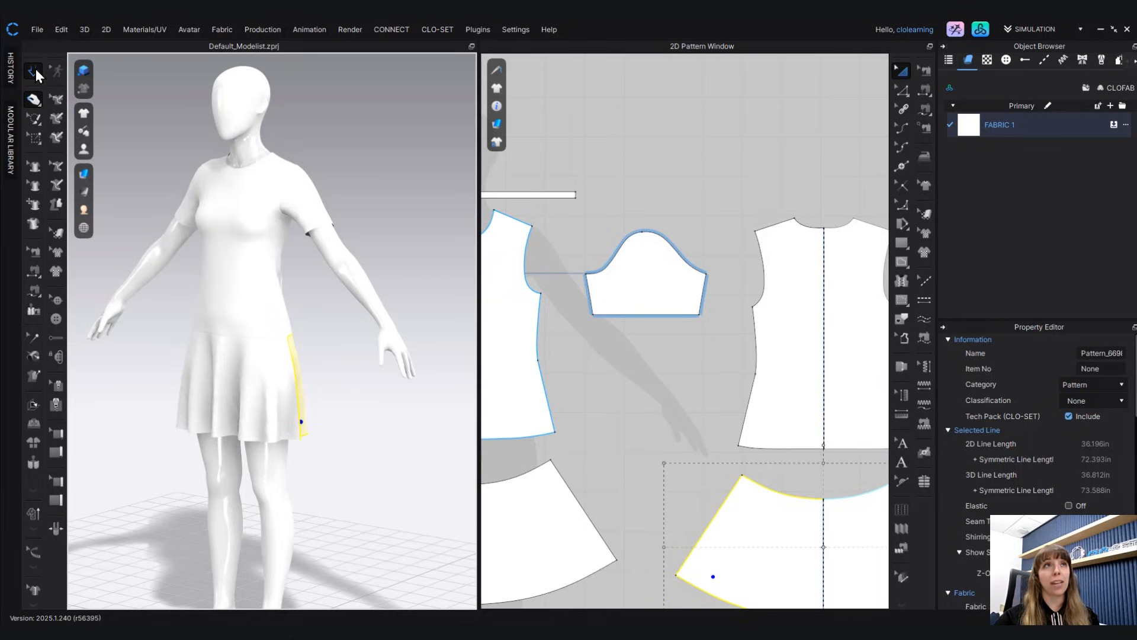
key("space")
middle_click_drag(359, 239, 363, 227)
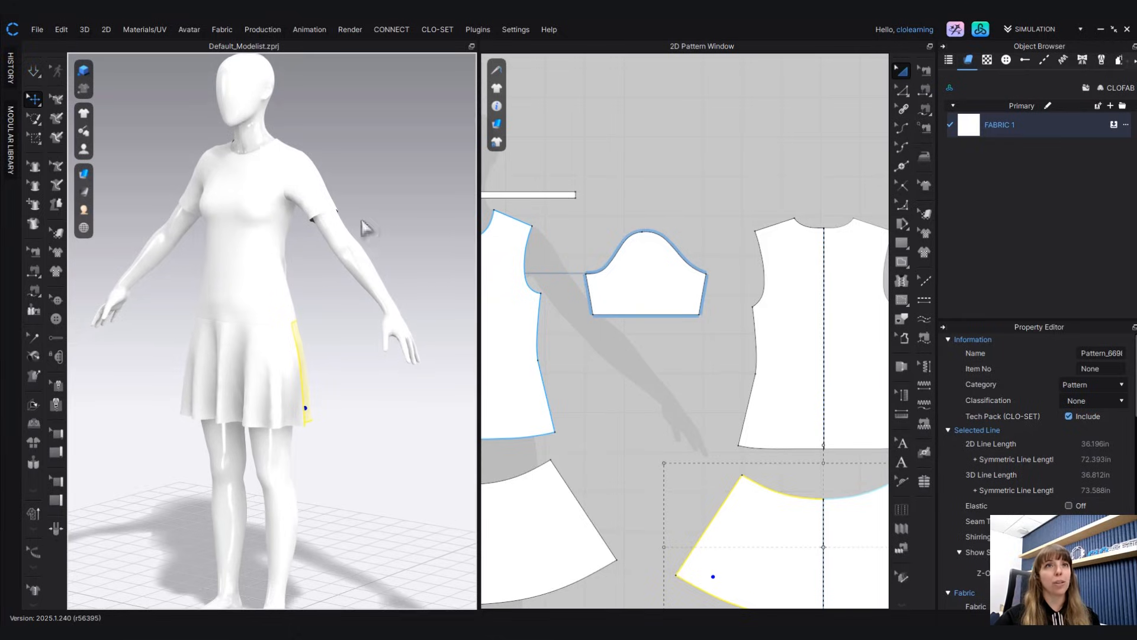
left_click(312, 297)
right_click_drag(314, 302, 396, 306)
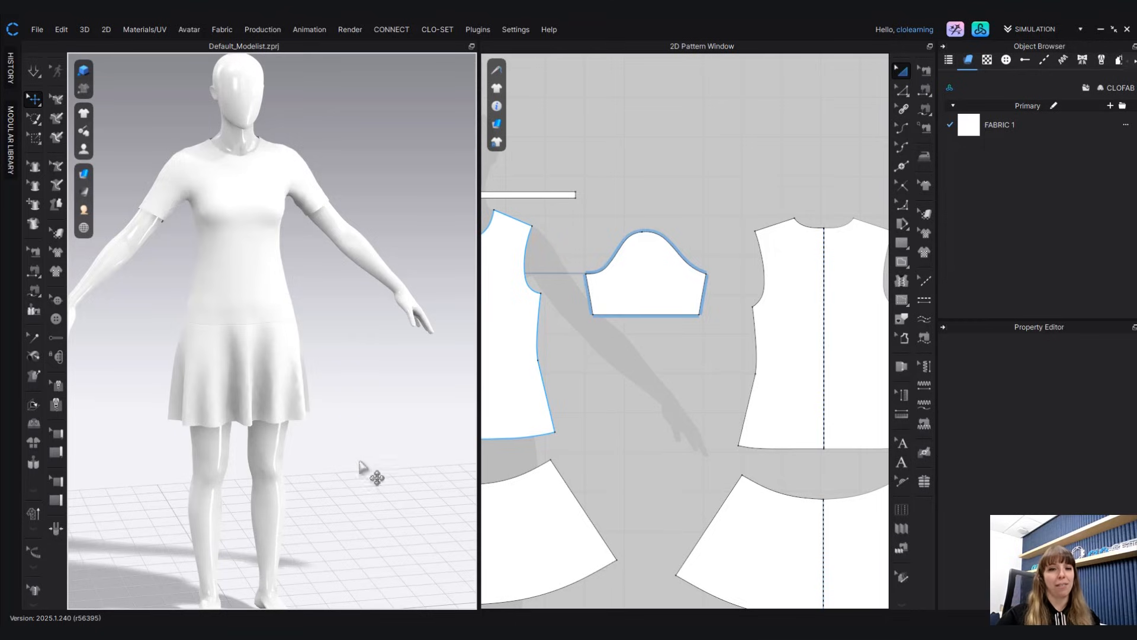
- Examine the draped dress, the narrow strip floating above the avatar and the surrounding flat pattern pieces
scroll(362, 462, "down", 8)
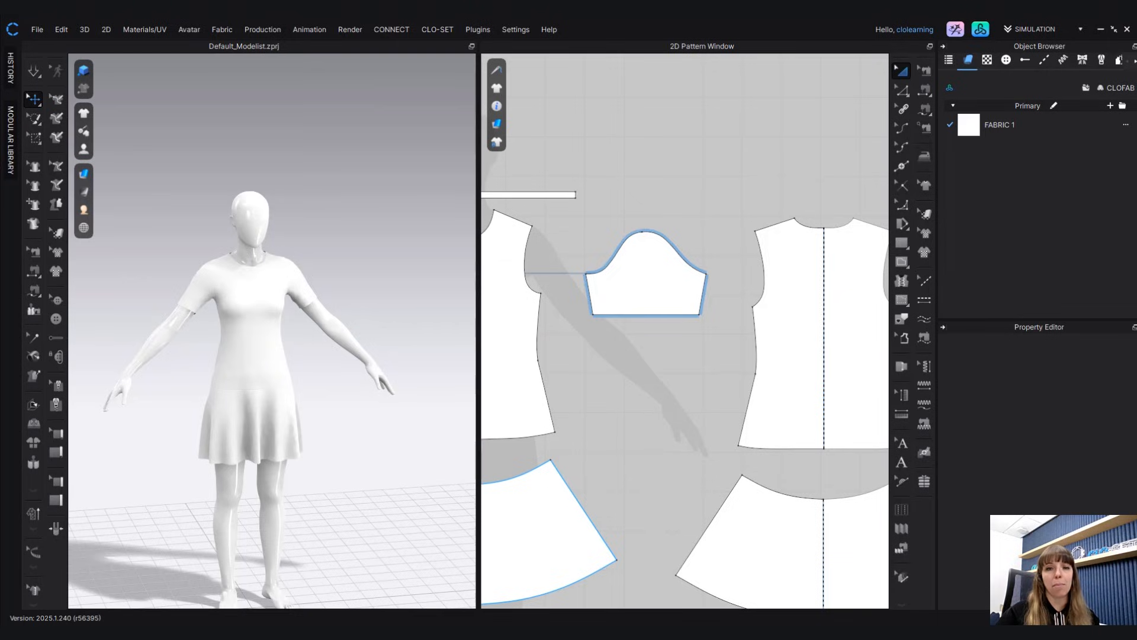
middle_click_drag(367, 241, 363, 375)
scroll(358, 355, "down", 3)
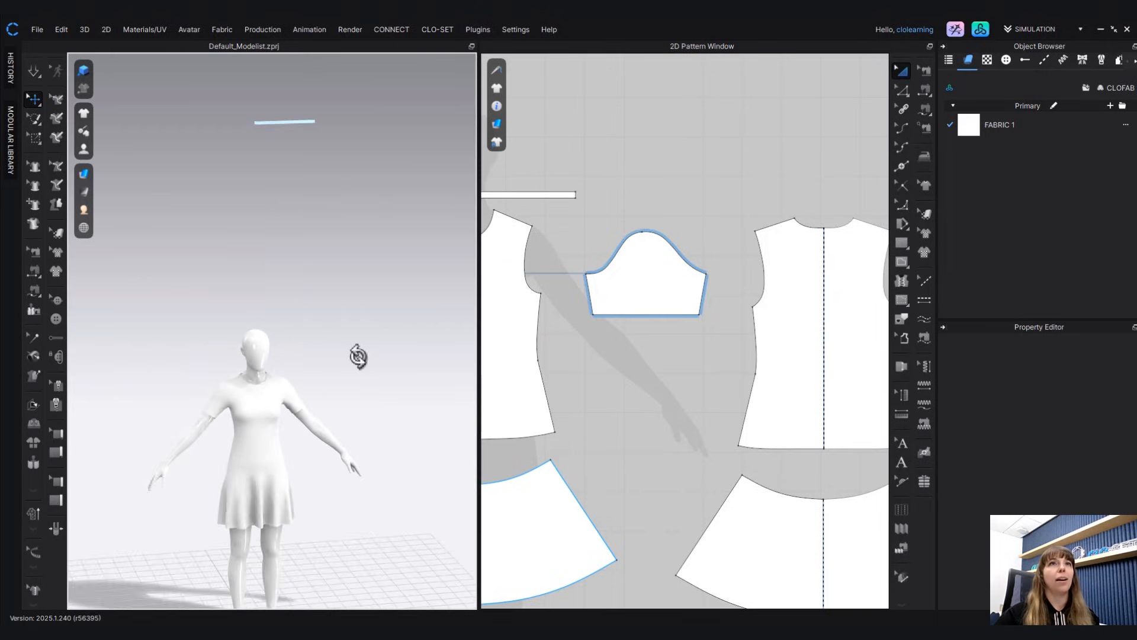
right_click_drag(359, 354, 323, 356)
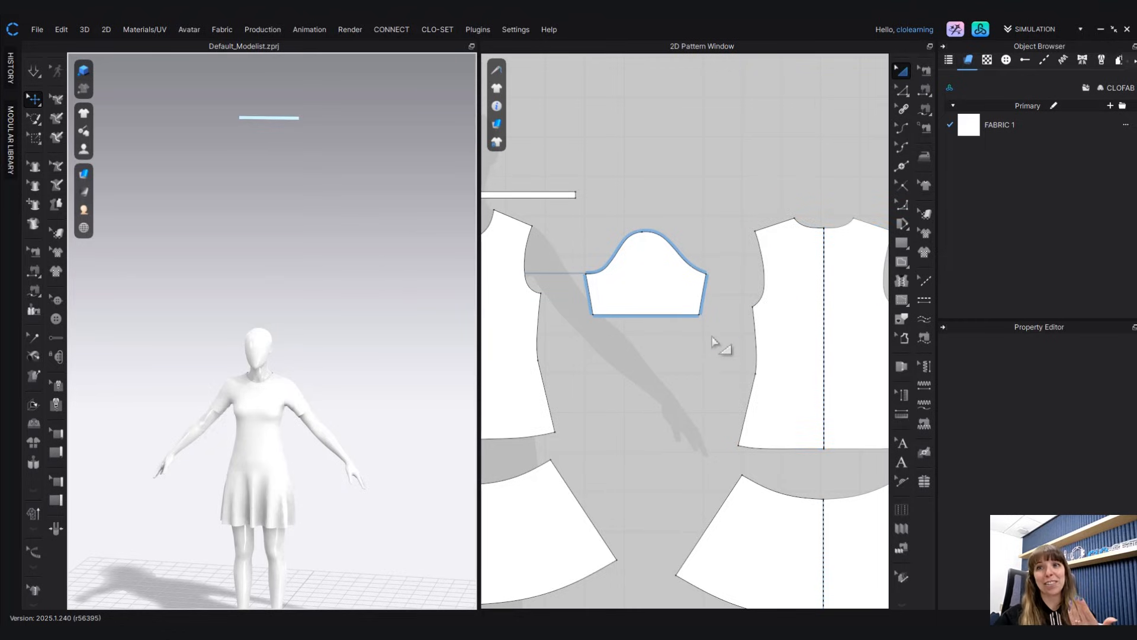
scroll(652, 332, "down", 2)
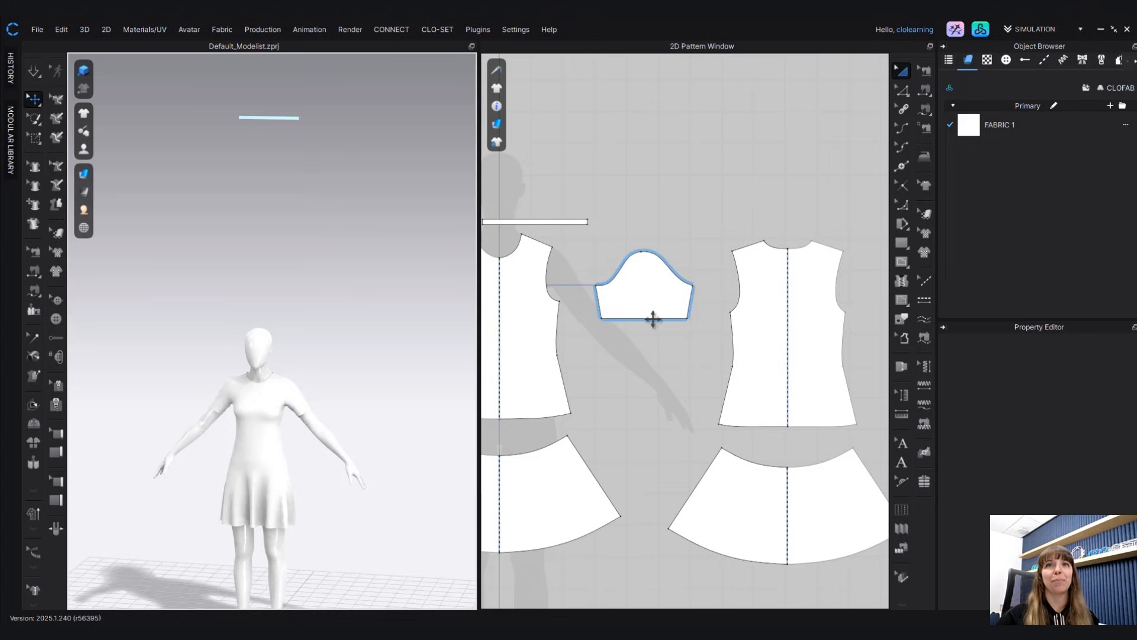
- Start Free Sewing and define the full lower edge of the narrow neck strip as the first side of the seam
scroll(862, 207, "down", 1)
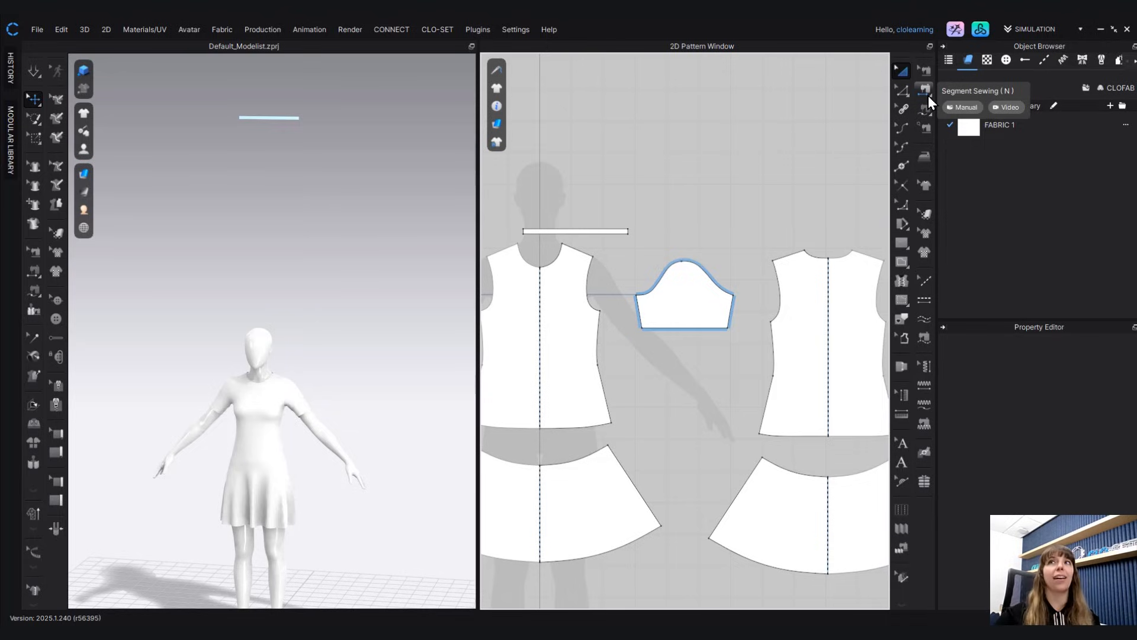
left_click(928, 91)
left_click(926, 114)
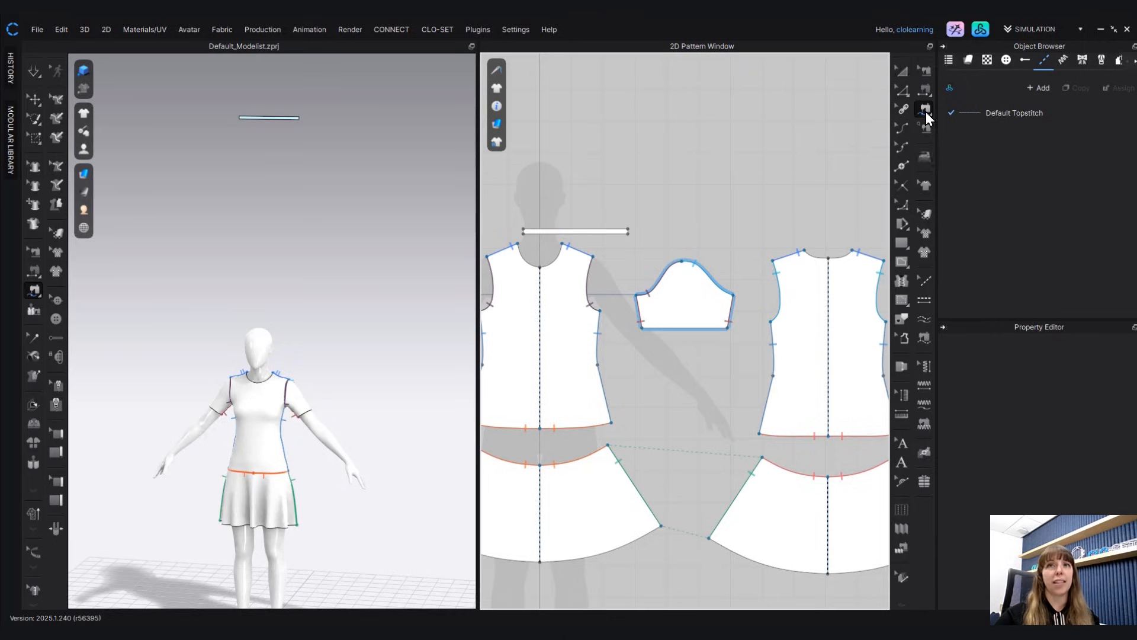
scroll(547, 231, "up", 2)
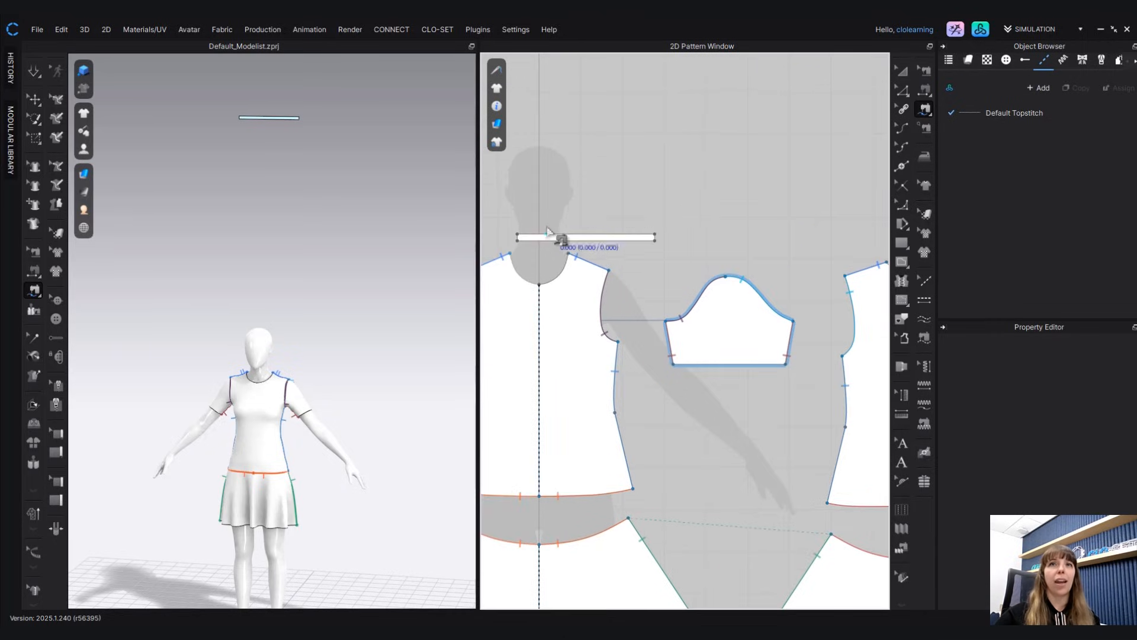
middle_click_drag(547, 228, 588, 216)
left_click(558, 230)
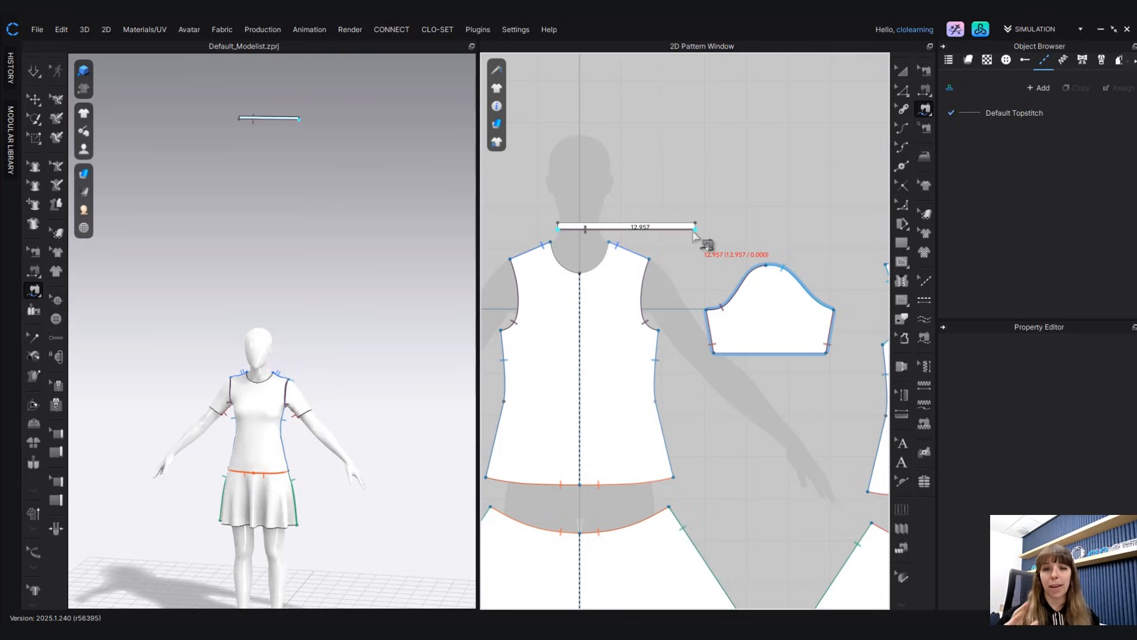
left_click(694, 234)
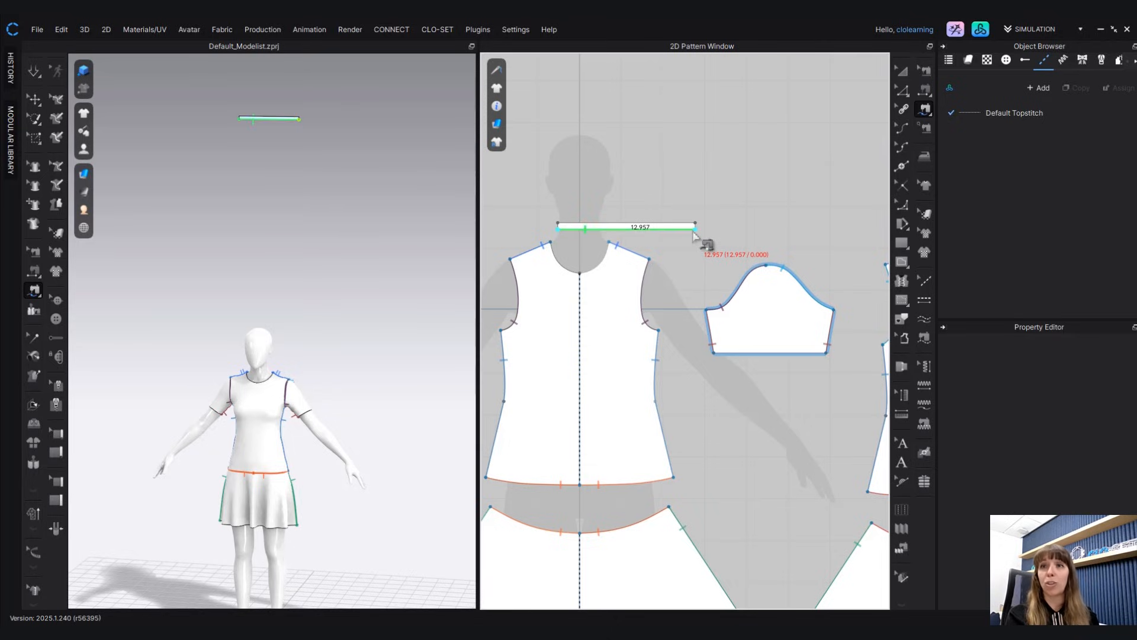
key("Caps_Lock")
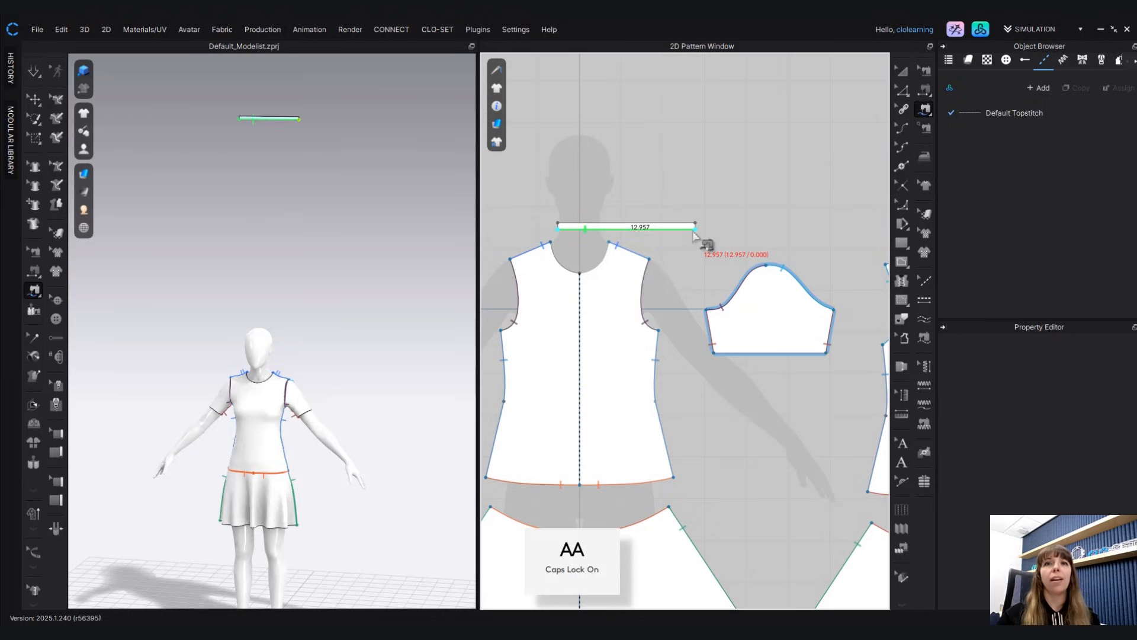
key("Caps_Lock")
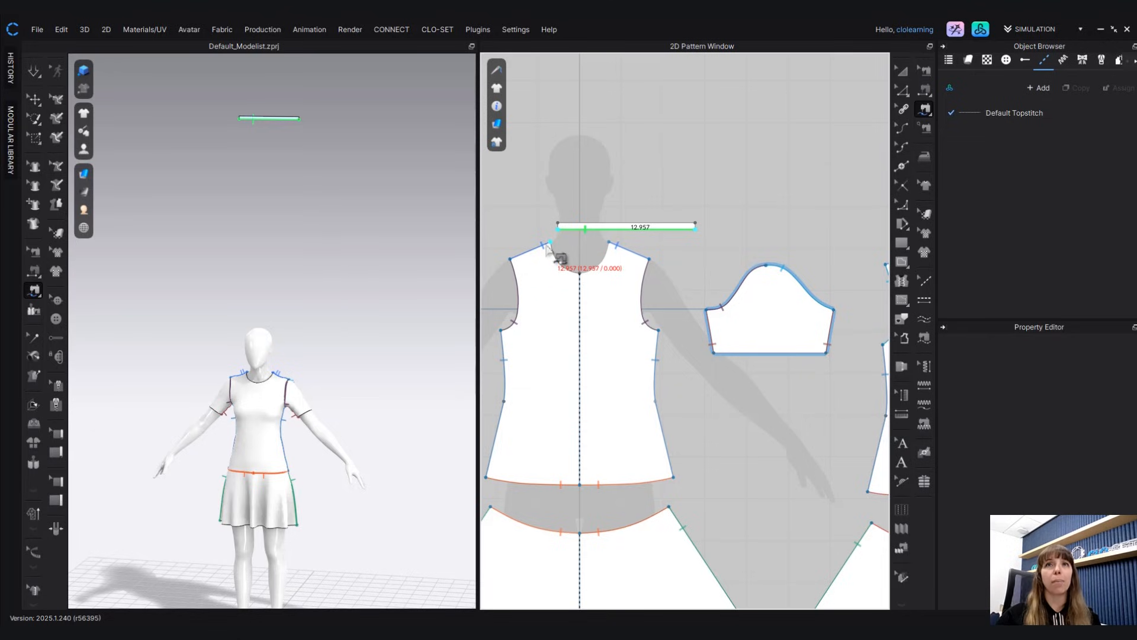
- Match the neck strip's seam to the front bodice neckline, from one shoulder point to the other
left_click(546, 244)
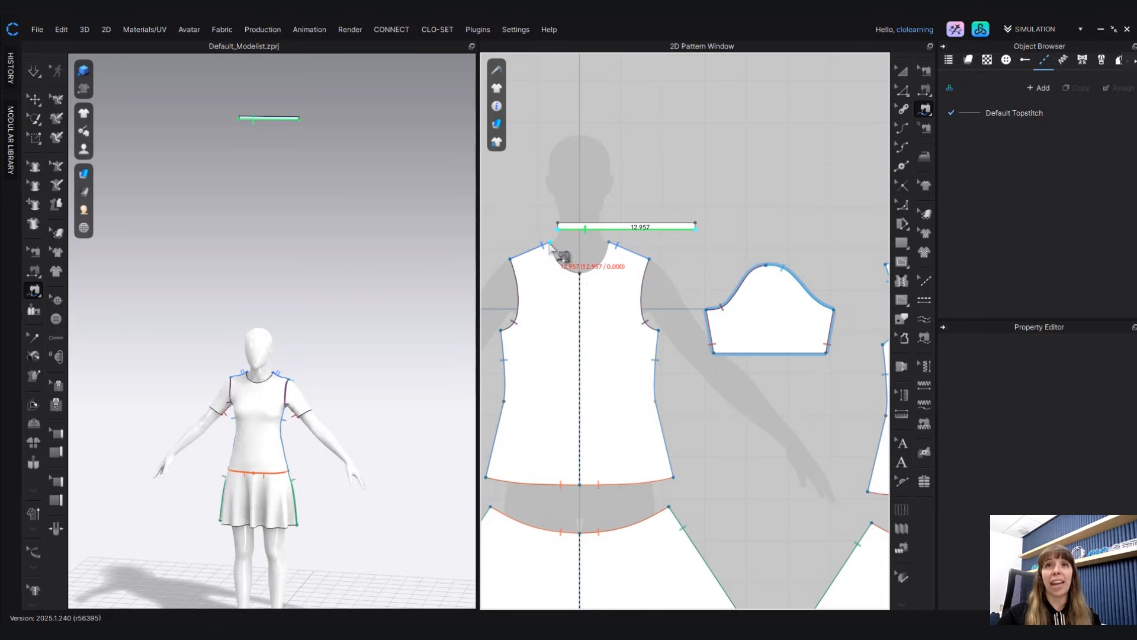
key("ctrl")
key("ctrl")
key("ctrl")
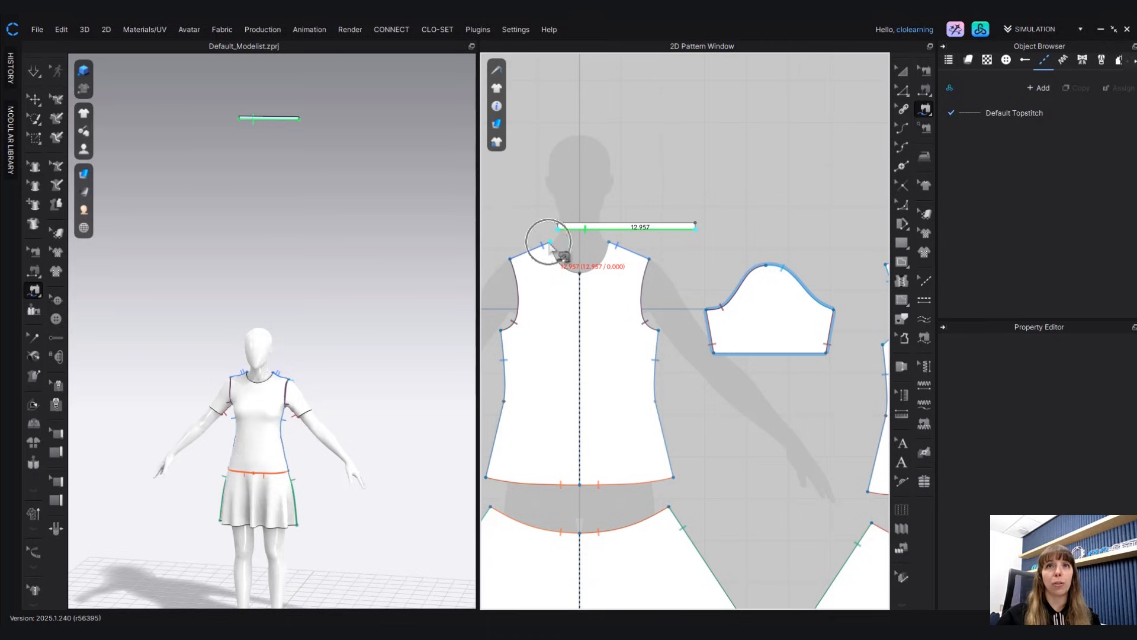
left_click(549, 245)
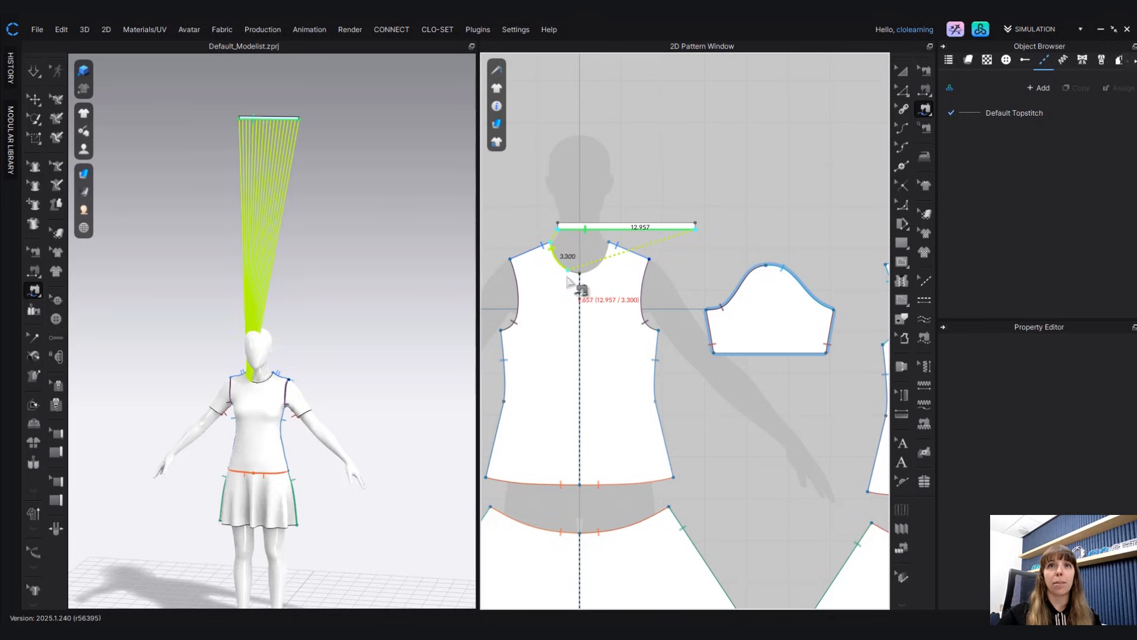
left_click(610, 244)
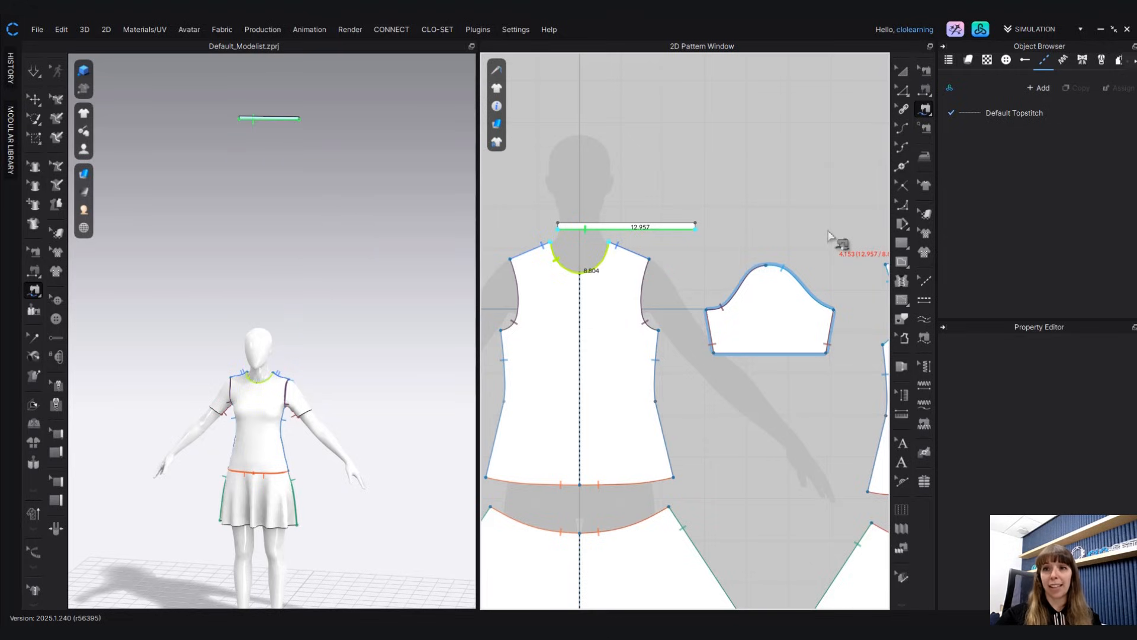
- Add the back bodice neckline, from shoulder point to shoulder point, to the neck strip's seam and complete the sewing
middle_click_drag(817, 264, 657, 261)
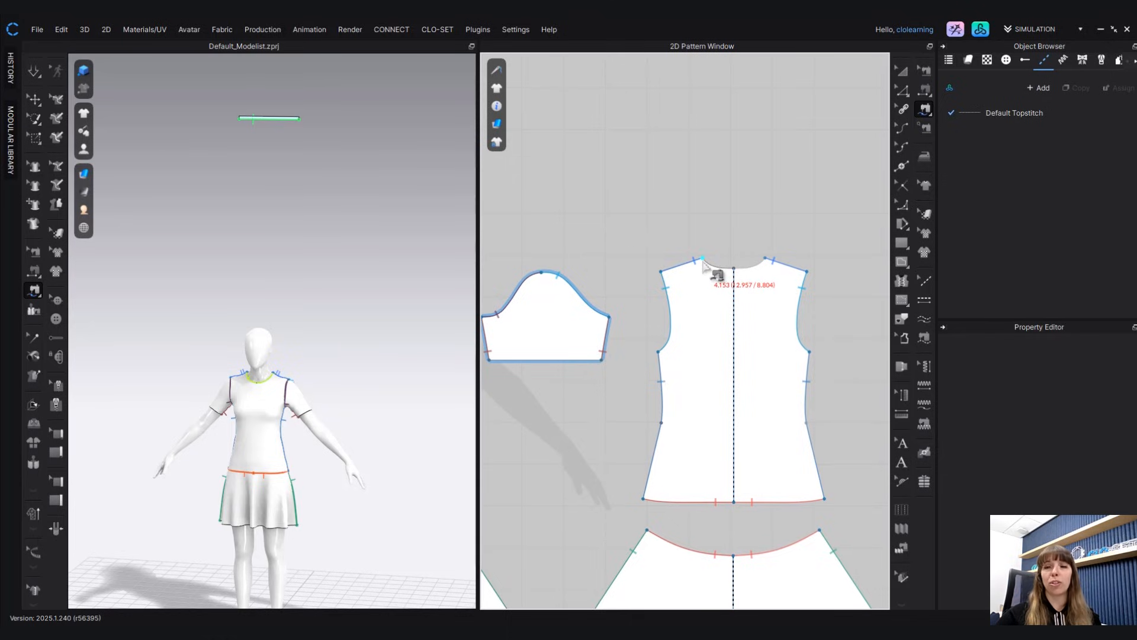
left_click(703, 261)
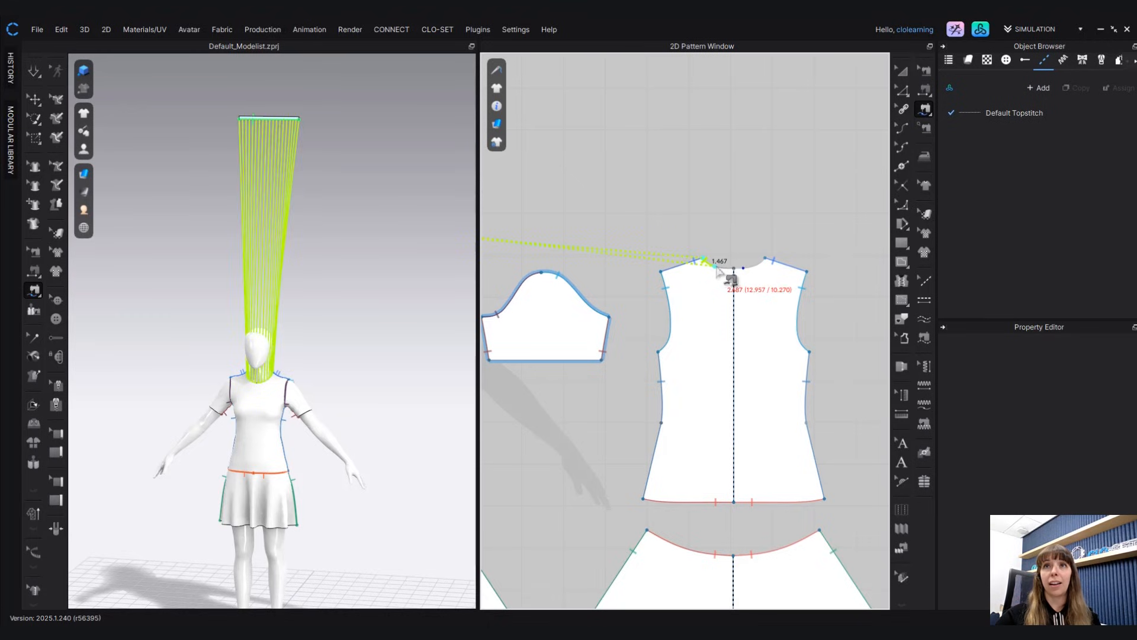
left_click(766, 258)
key("ctrl")
key("ctrl")
key("ctrl")
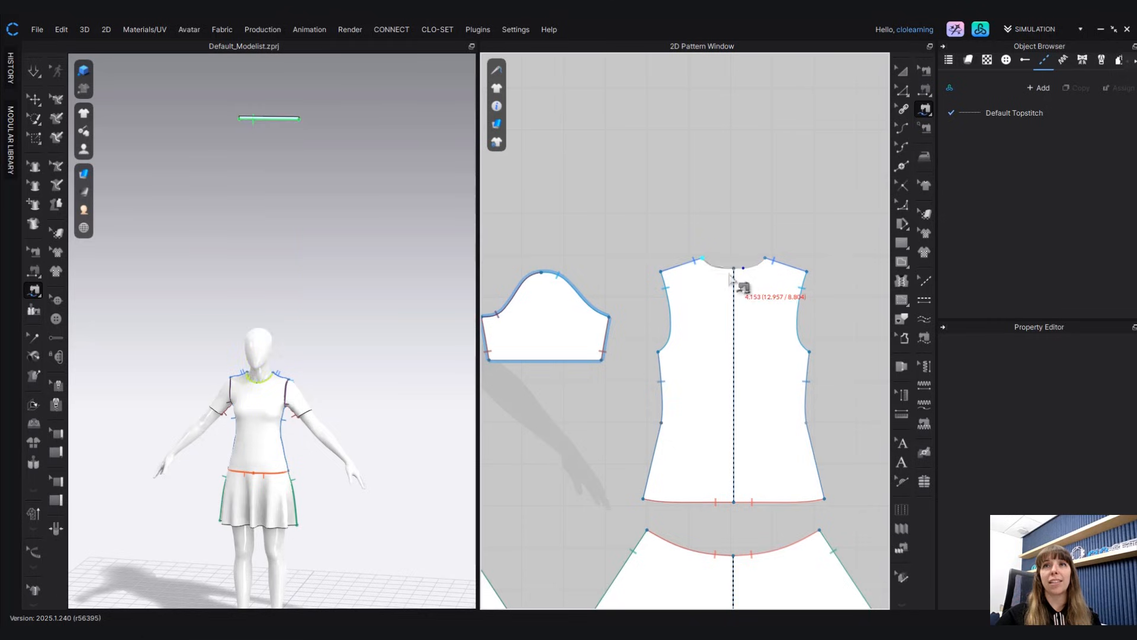
scroll(732, 278, "up", 3)
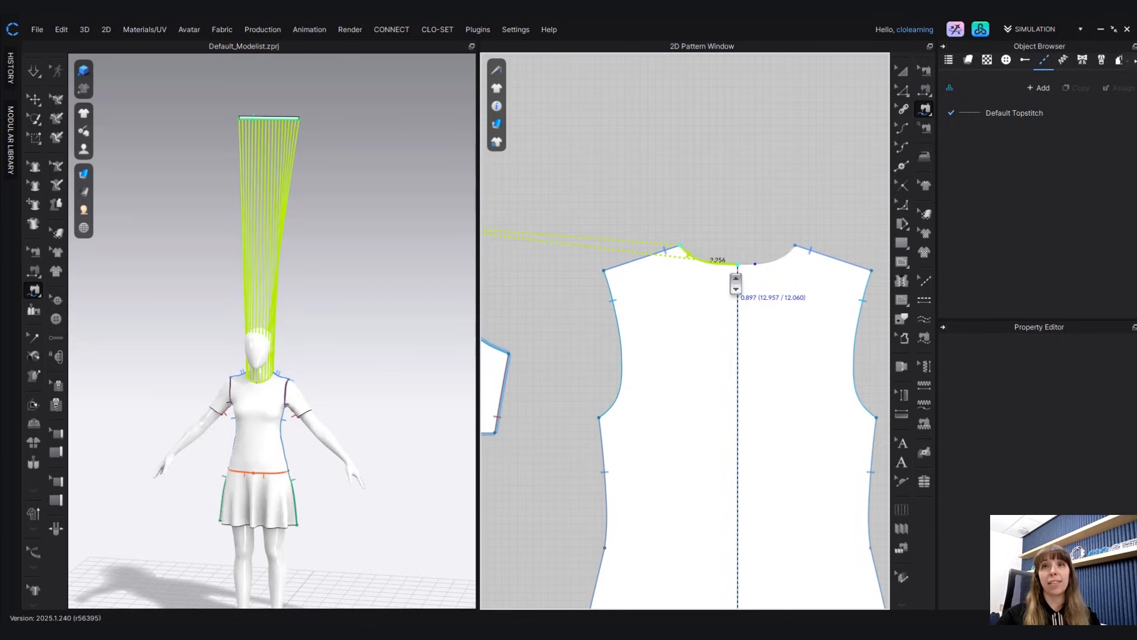
left_click(796, 248)
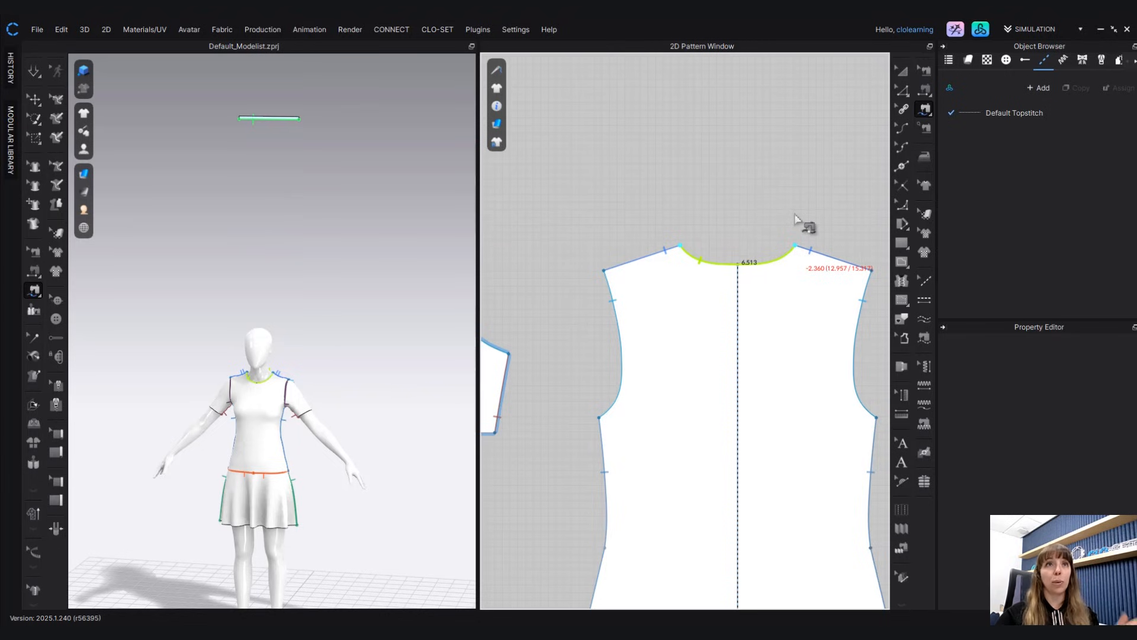
key("Return")
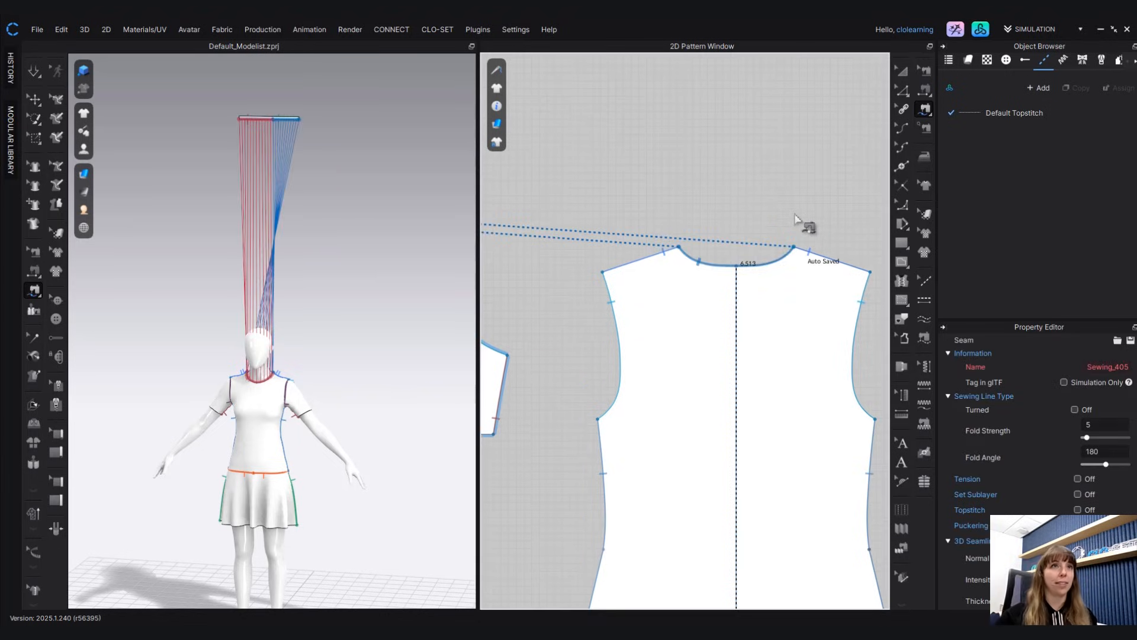
- Leave the sewing tool, select the neck strip floating above the avatar and unfreeze it
right_click_drag(341, 255, 390, 243)
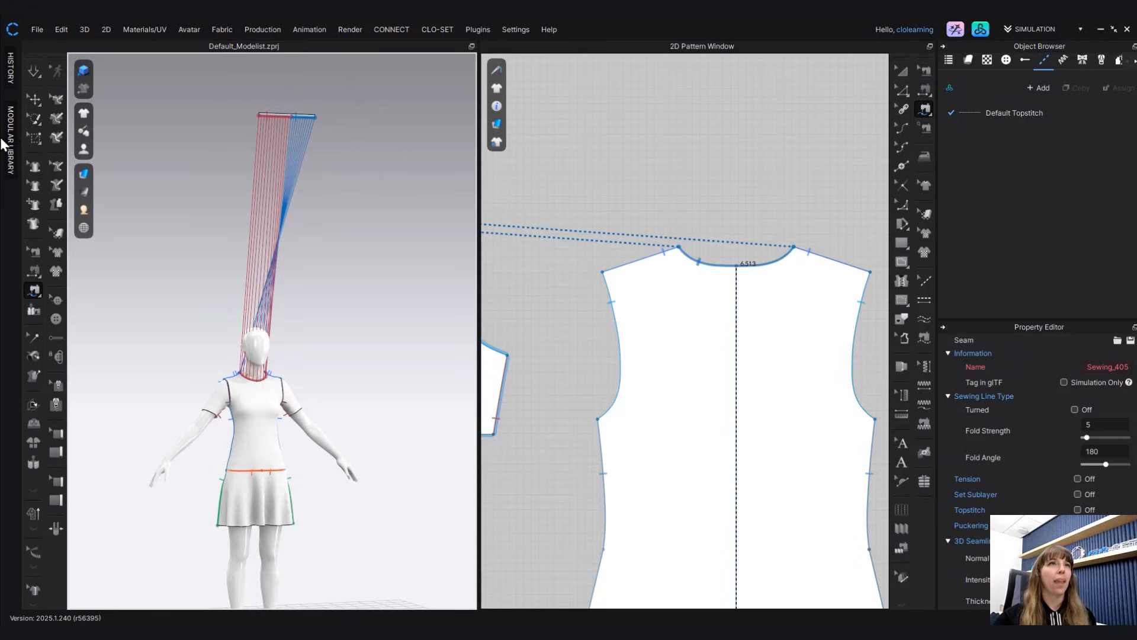
key("Escape")
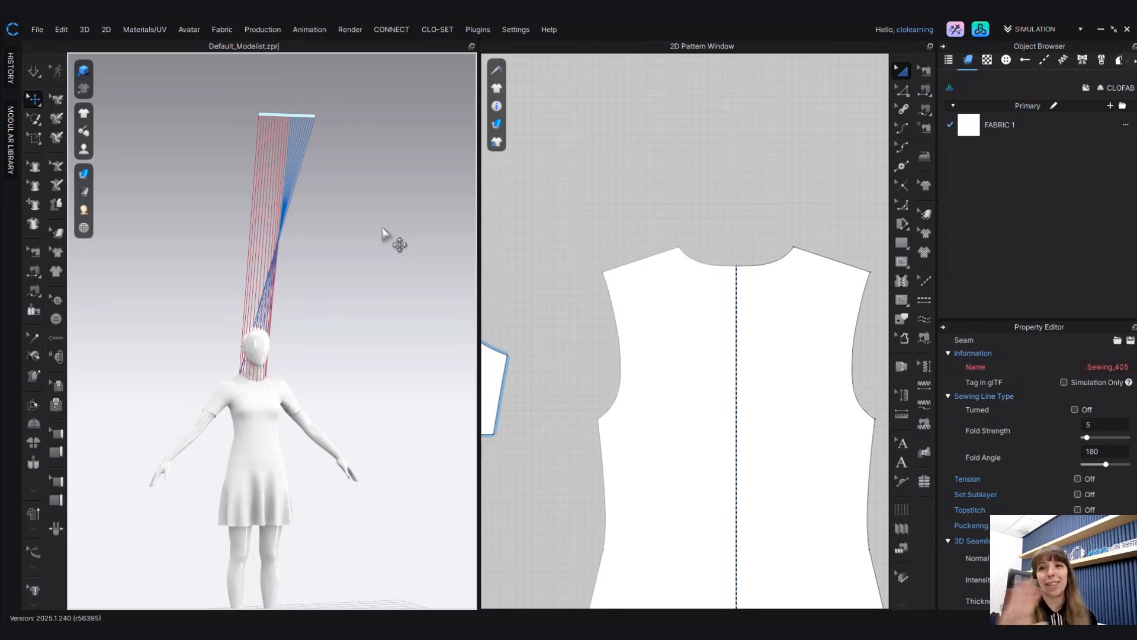
left_click(35, 106)
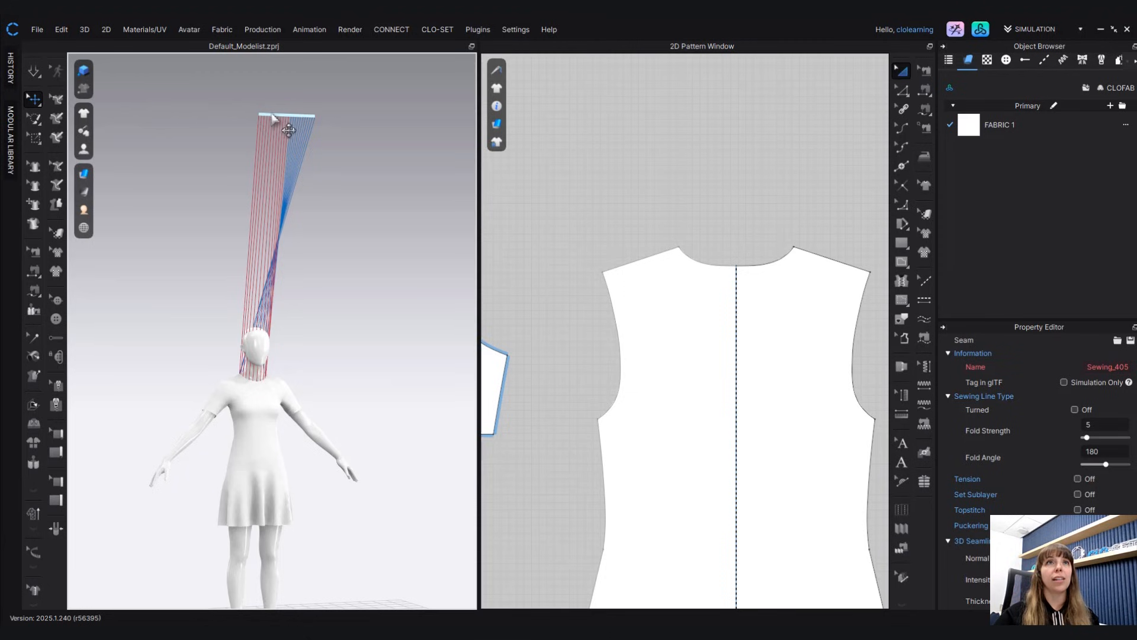
left_click(272, 116)
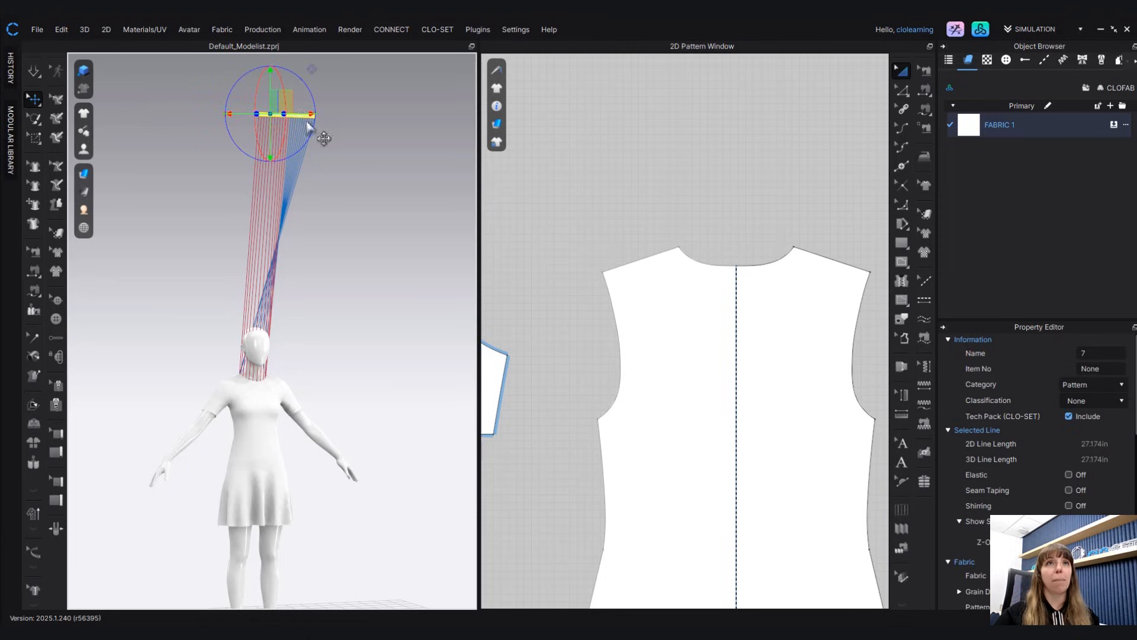
right_click_drag(324, 138, 304, 121)
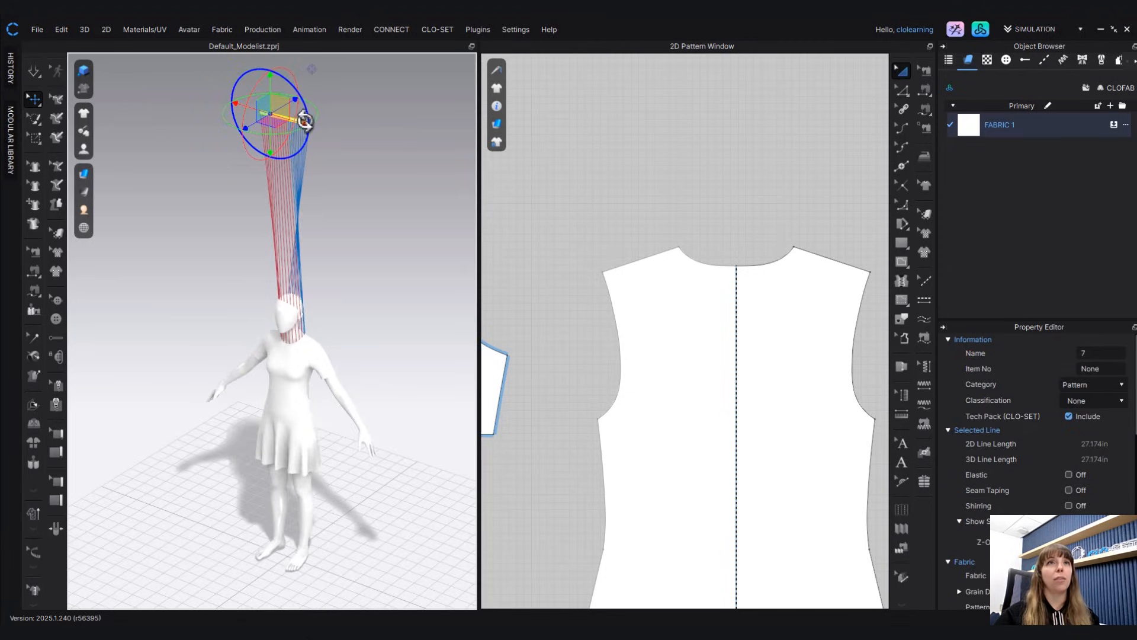
right_click(299, 121)
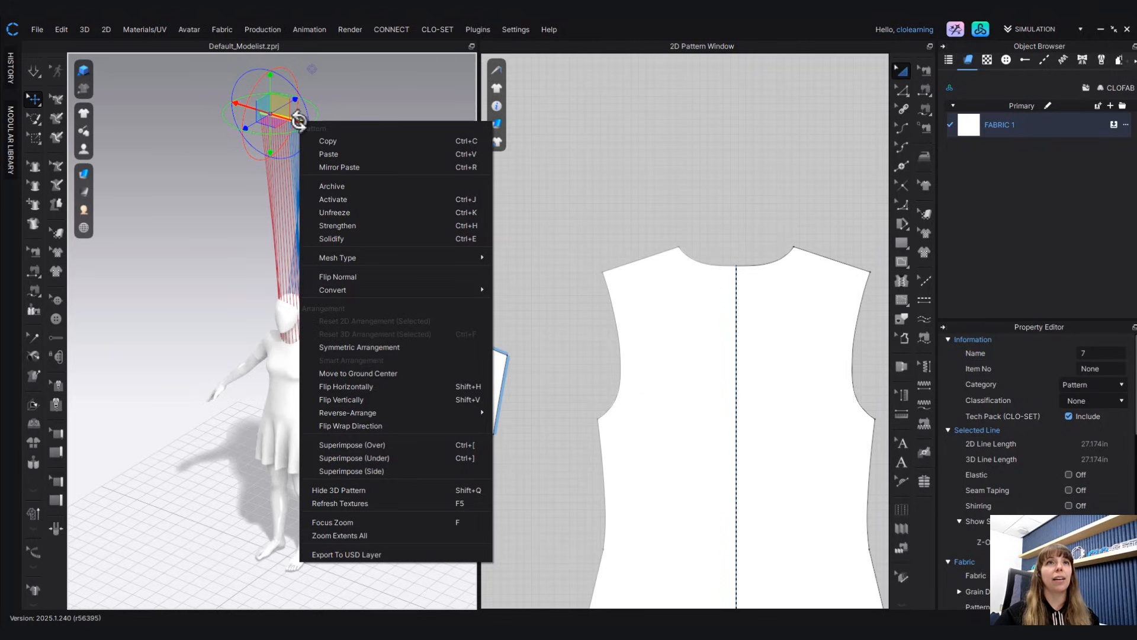
left_click(346, 212)
- Place the neck strip around the dress neckline with Superimpose (Side)
scroll(340, 124, "up", 2)
middle_click_drag(341, 125, 323, 256)
right_click_drag(322, 252, 346, 256)
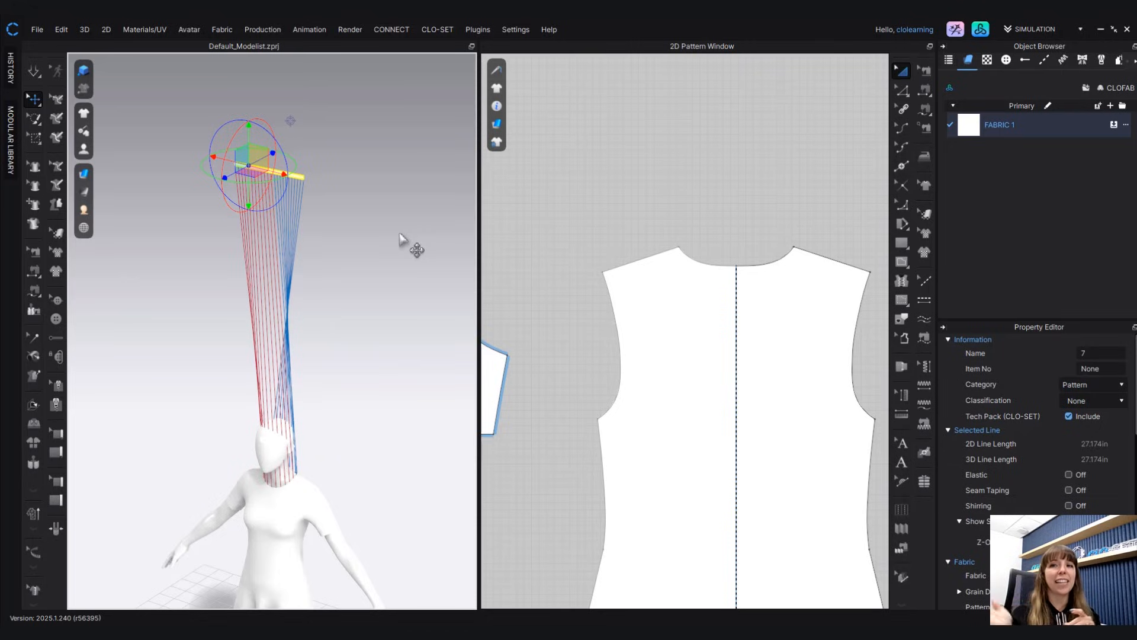
right_click(302, 177)
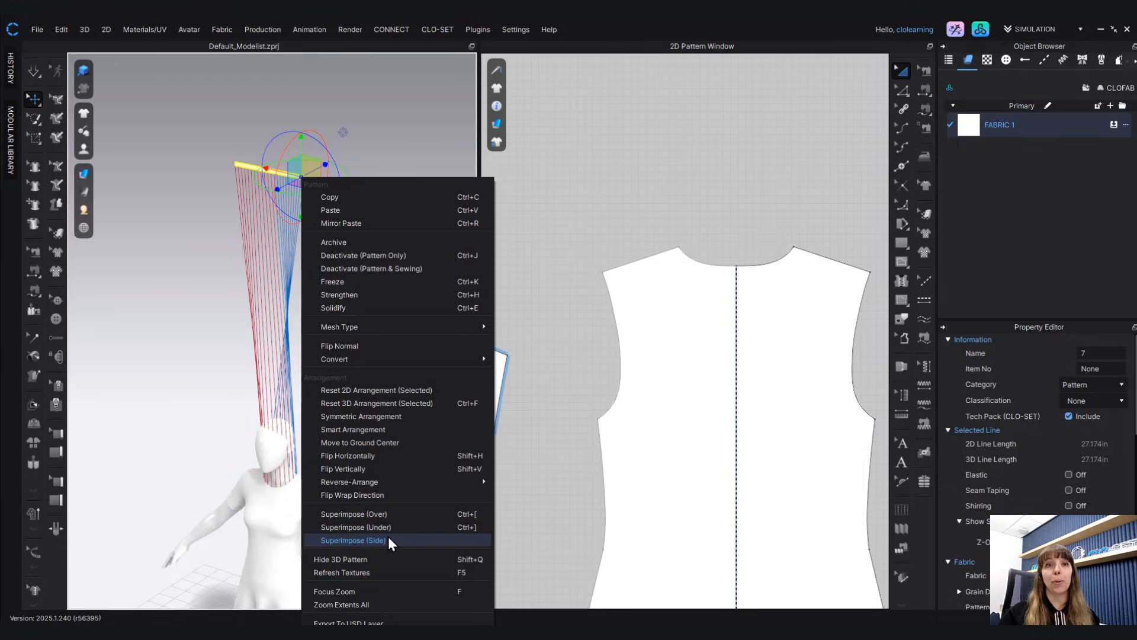
left_click(353, 540)
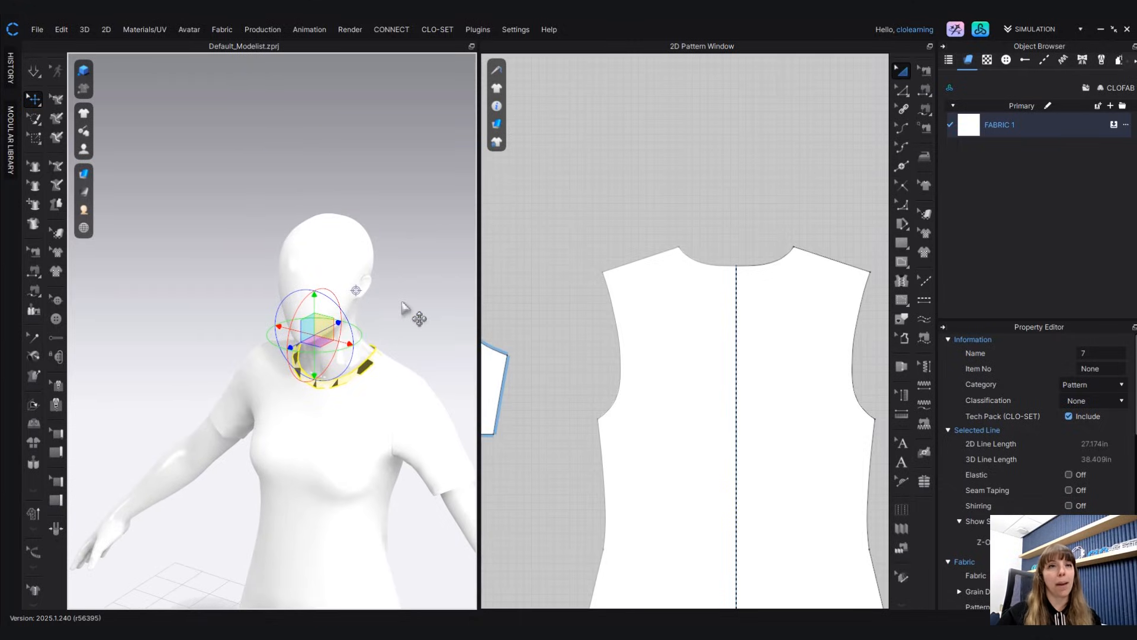
- Simulate the garment and tug the neck strip and back bodice near the neckline to settle them around the neck
key("space")
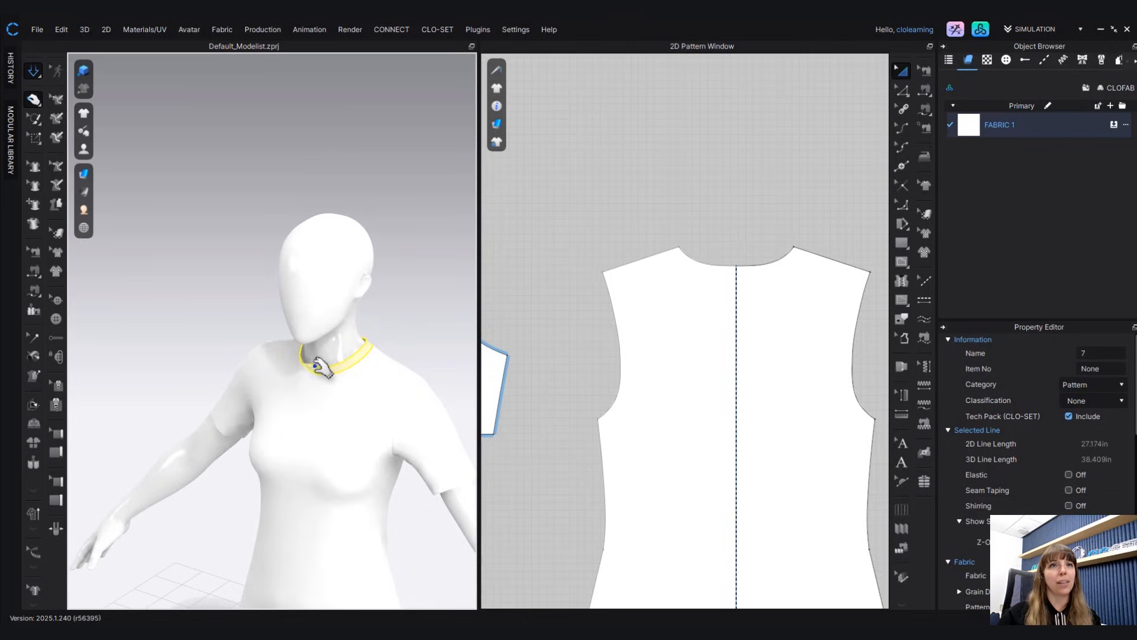
mouse_move(320, 364)
left_mouse_down()
mouse_move(276, 340)
mouse_move(315, 379)
mouse_move(327, 369)
left_mouse_up()
right_click_drag(376, 376, 221, 373)
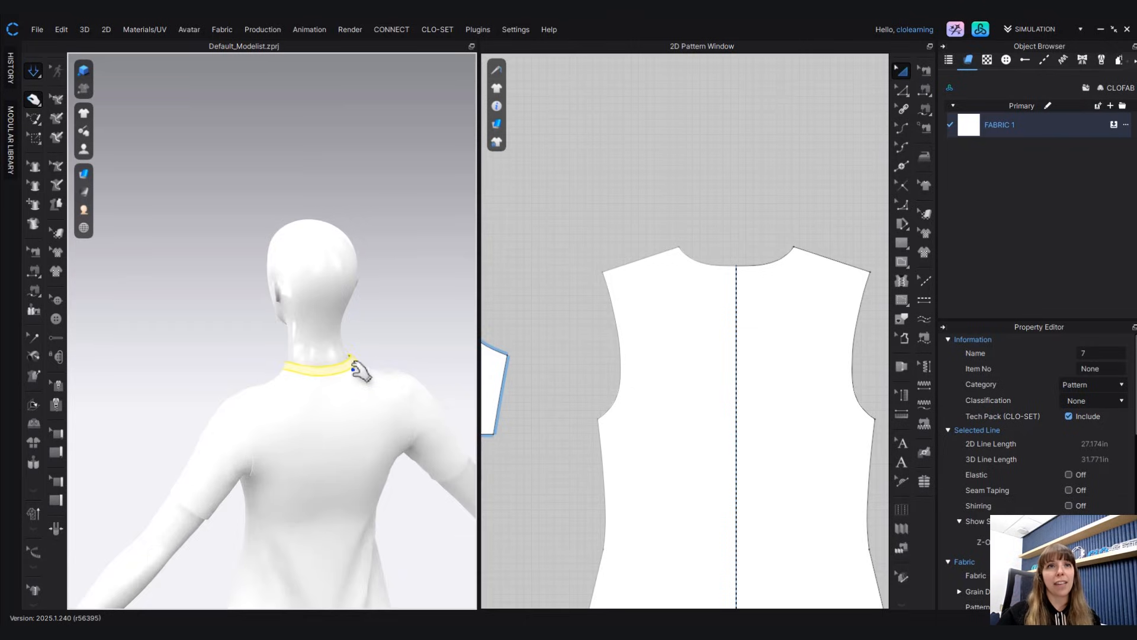
left_click_drag(377, 330, 346, 355)
left_click_drag(277, 372, 261, 363)
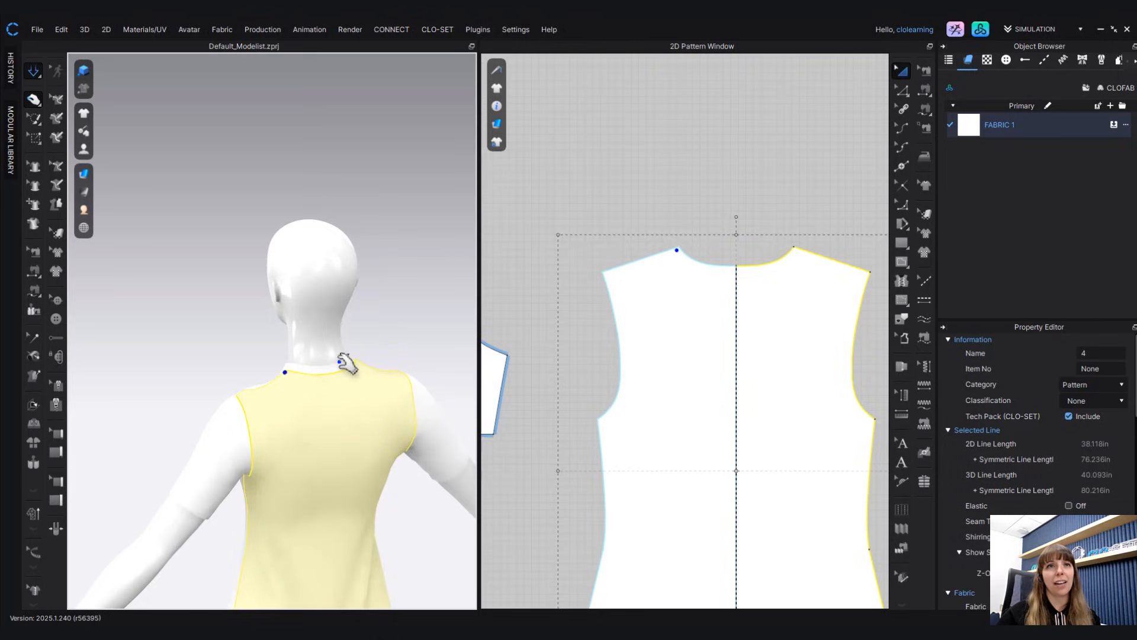
left_click(340, 359)
left_click(372, 369)
- Inspect the neck strip and its open ends at the shoulder up close, and stop the simulation
right_click_drag(355, 302, 384, 372)
middle_click_drag(382, 389, 279, 297)
scroll(270, 256, "down", 3)
right_click_drag(206, 287, 296, 208)
middle_click_drag(287, 203, 282, 237)
scroll(278, 248, "down", 1)
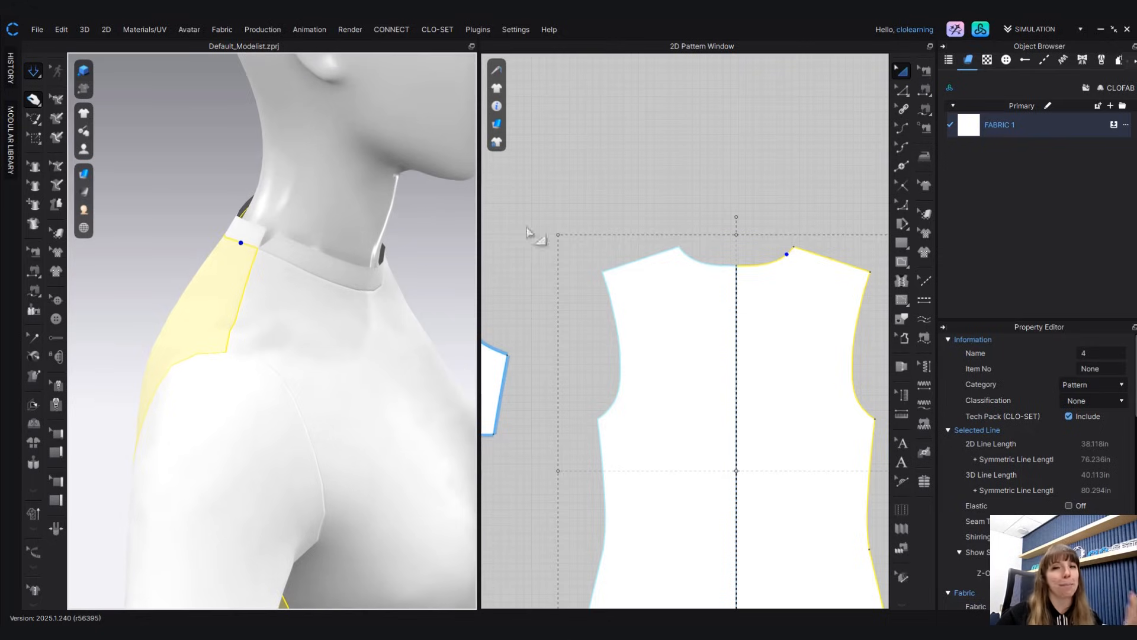
key("space")
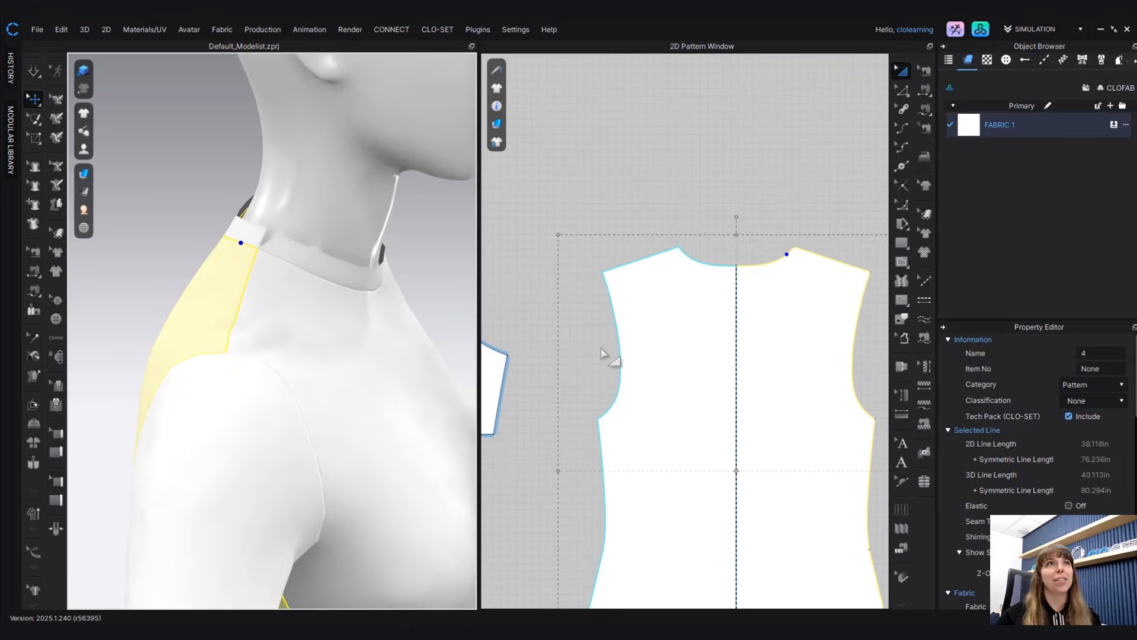
- Sew the two short ends of the neck strip to each other with Segment Sewing
scroll(642, 429, "down", 2)
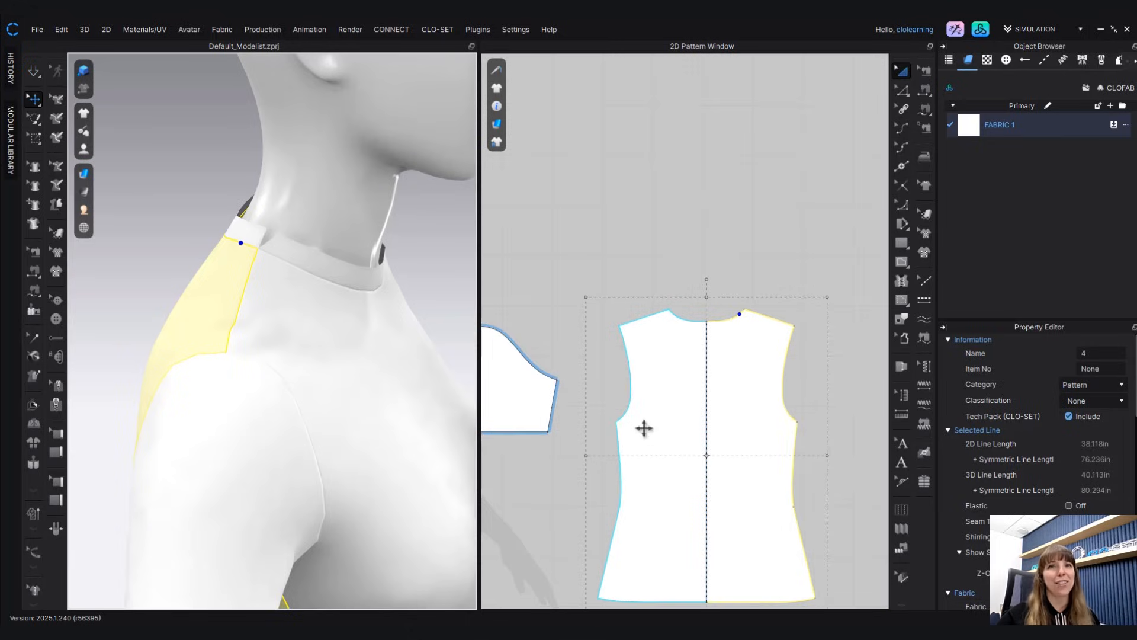
middle_click_drag(565, 368, 675, 351)
middle_click_drag(401, 361, 246, 402)
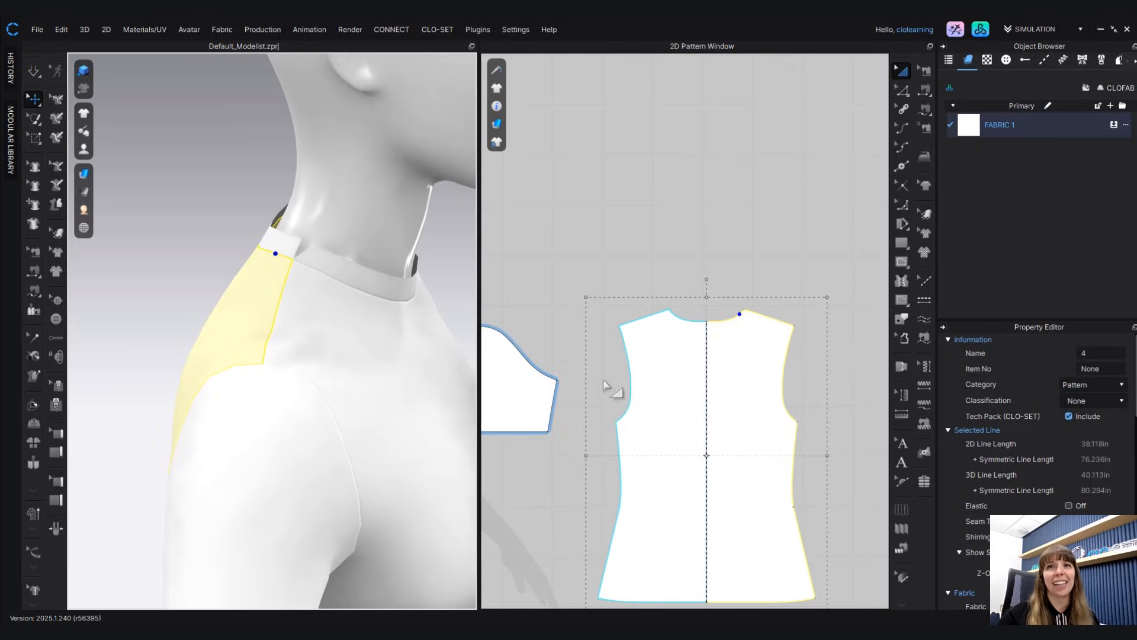
middle_click_drag(629, 370, 864, 357)
middle_click_drag(665, 320, 796, 349)
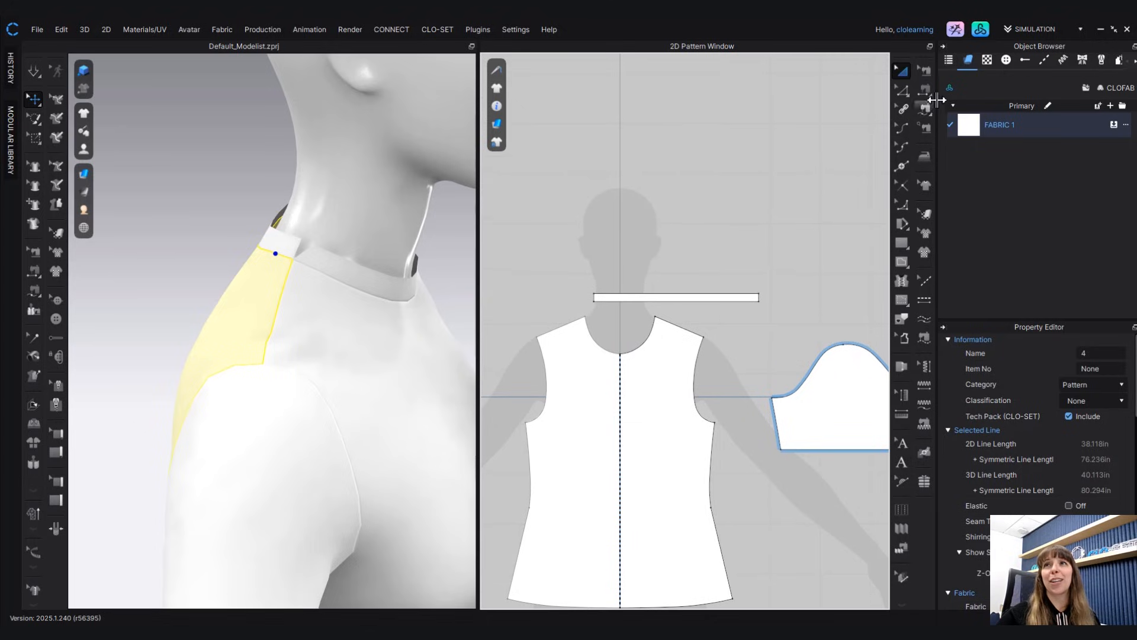
left_click(925, 90)
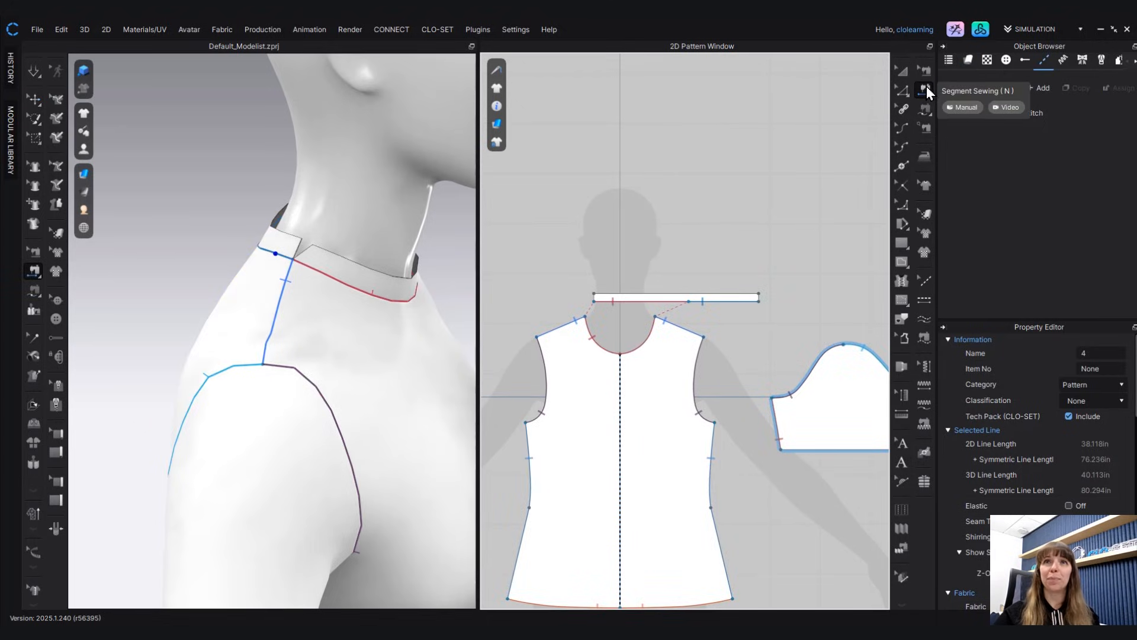
scroll(595, 295, "up", 4)
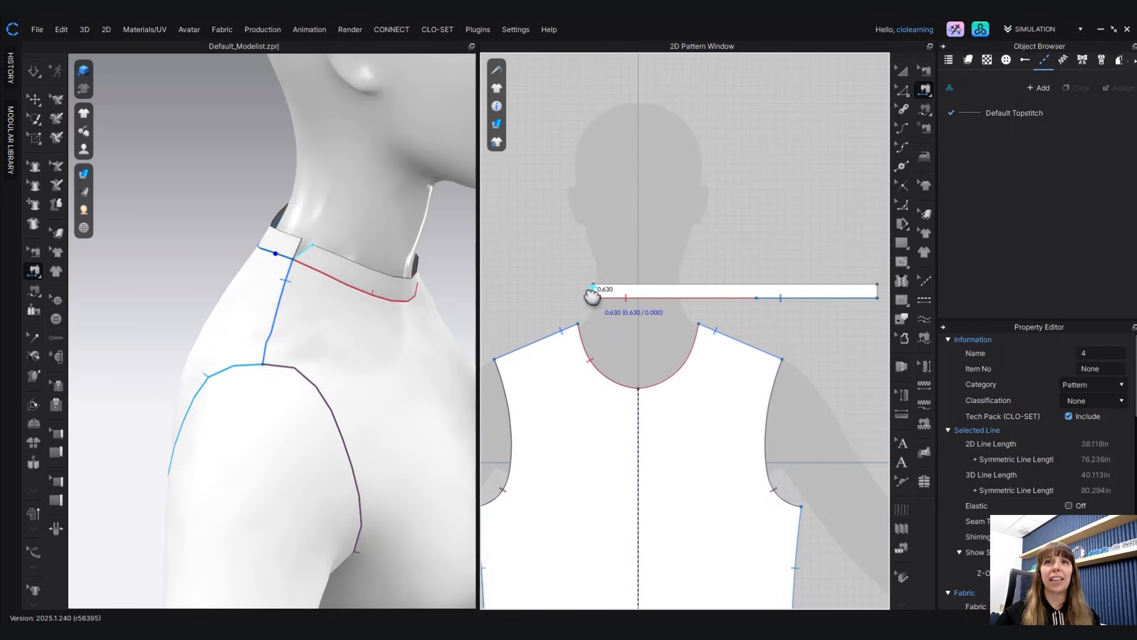
middle_click_drag(591, 295, 540, 306)
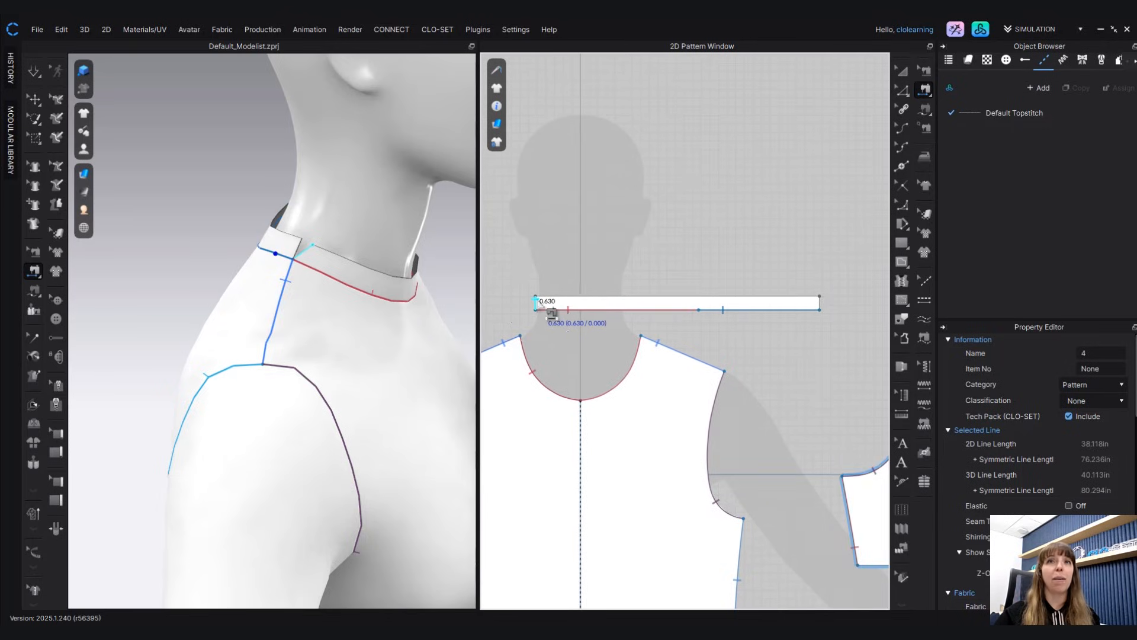
left_click(536, 303)
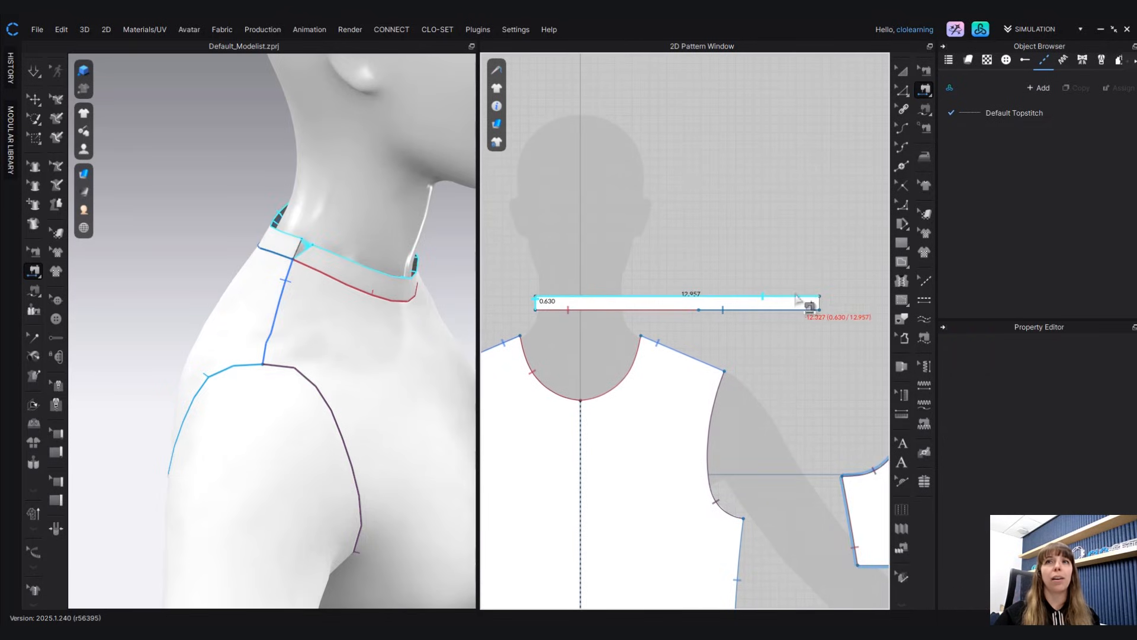
left_click(820, 301)
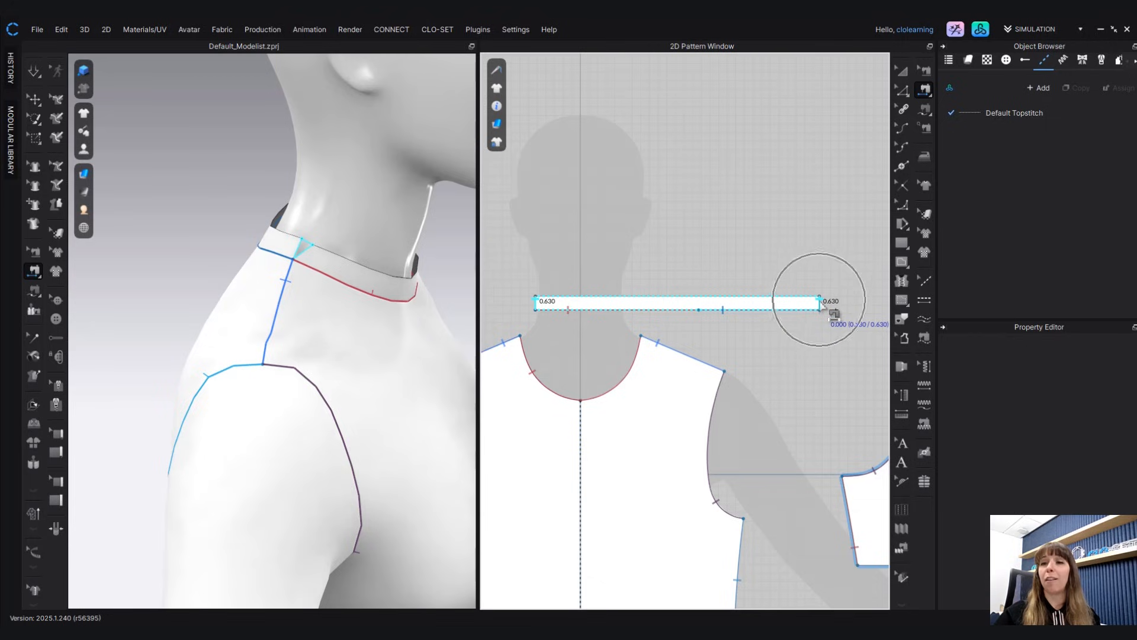
left_click(820, 301)
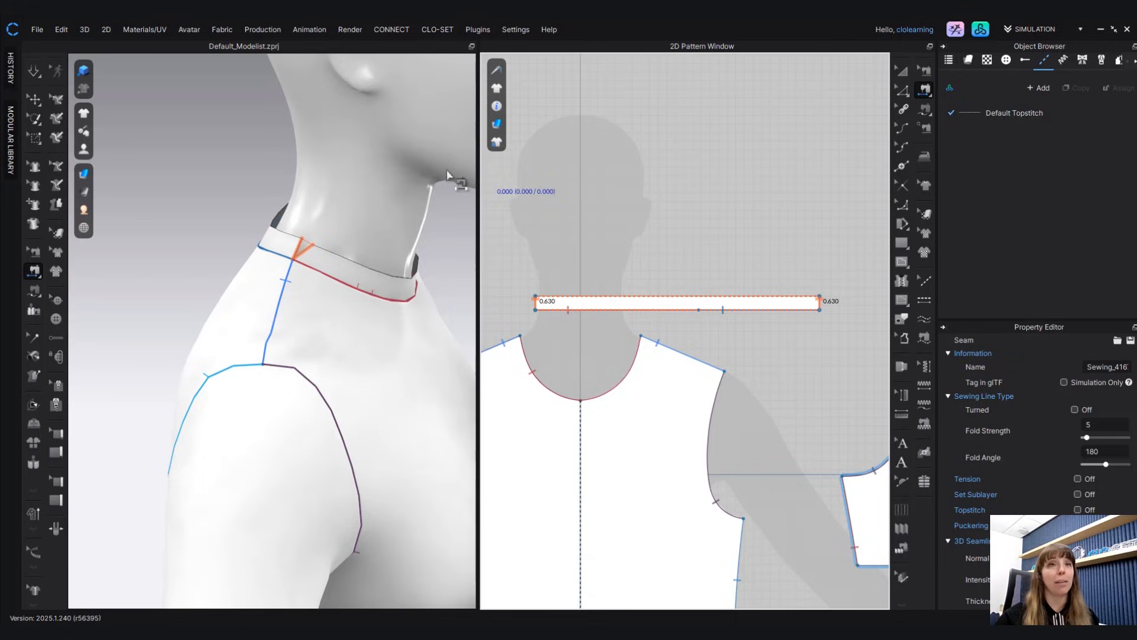
- Simulate the garment to pull the neck strip's ends together, stop the simulation and switch back to Select/Move
middle_click_drag(349, 199, 328, 195)
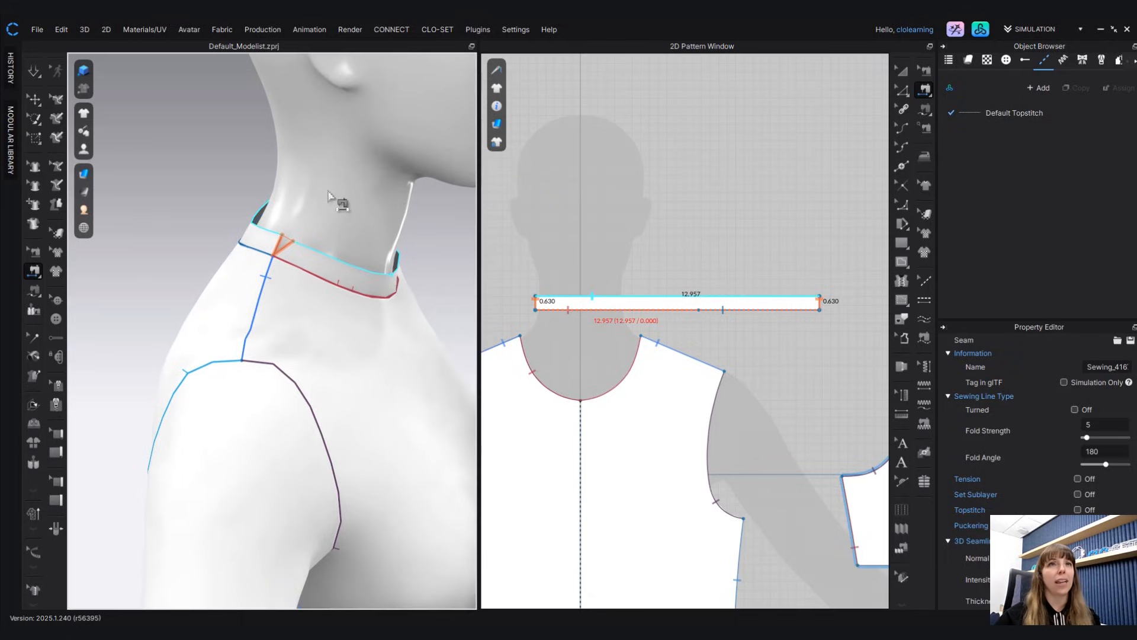
key("space")
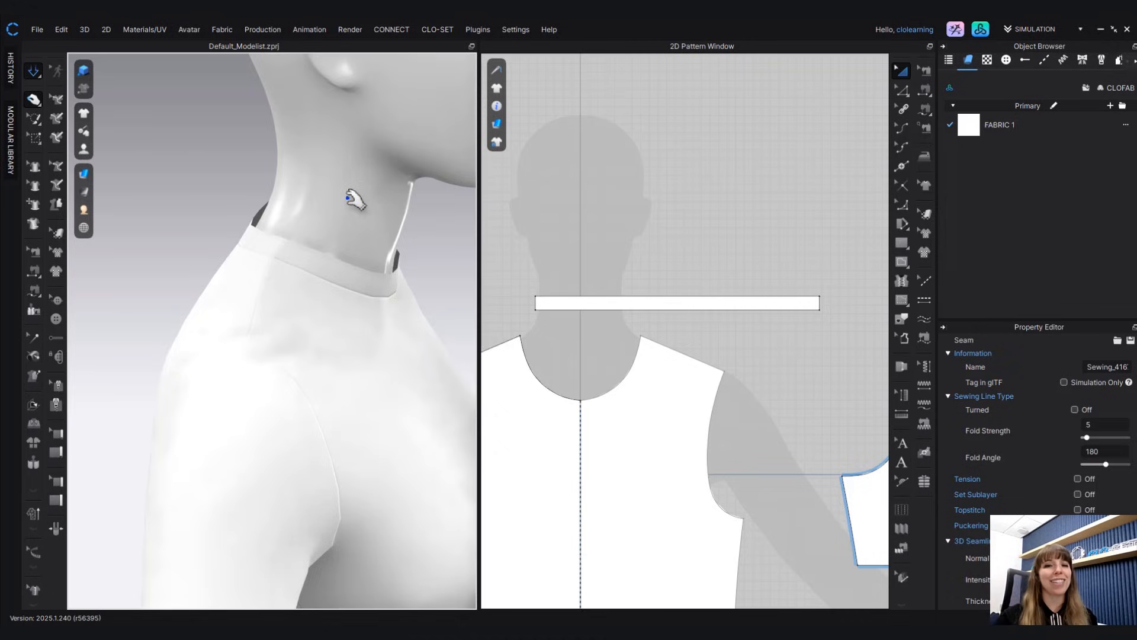
key("b")
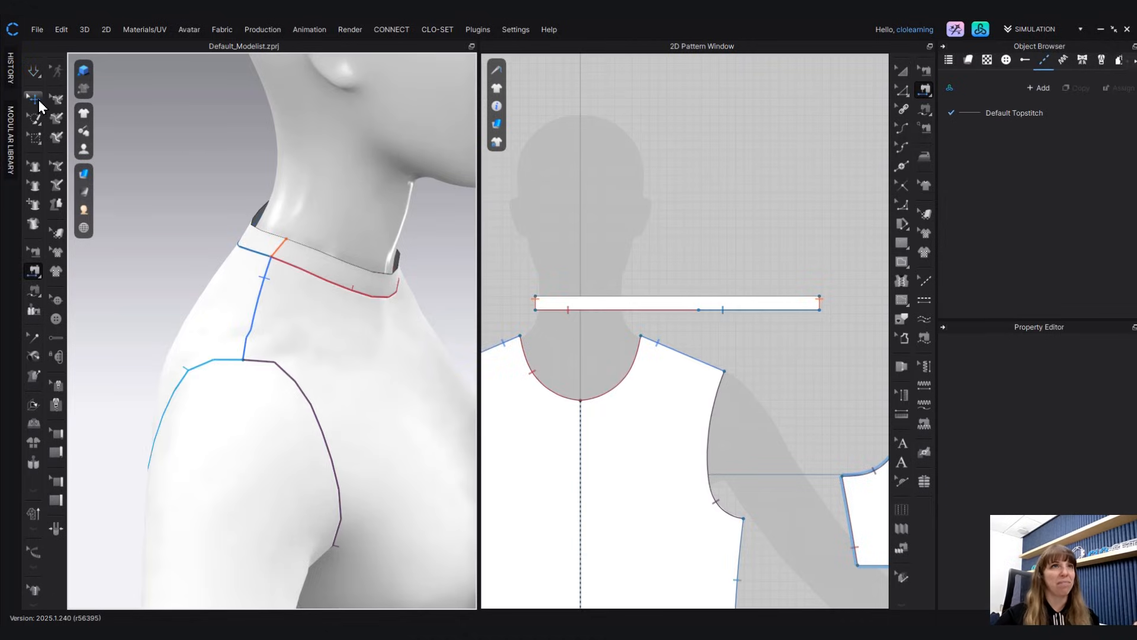
left_click(35, 100)
- Review the full dress on the avatar, select the front bodice and bring up its simulation properties
scroll(373, 403, "down", 5)
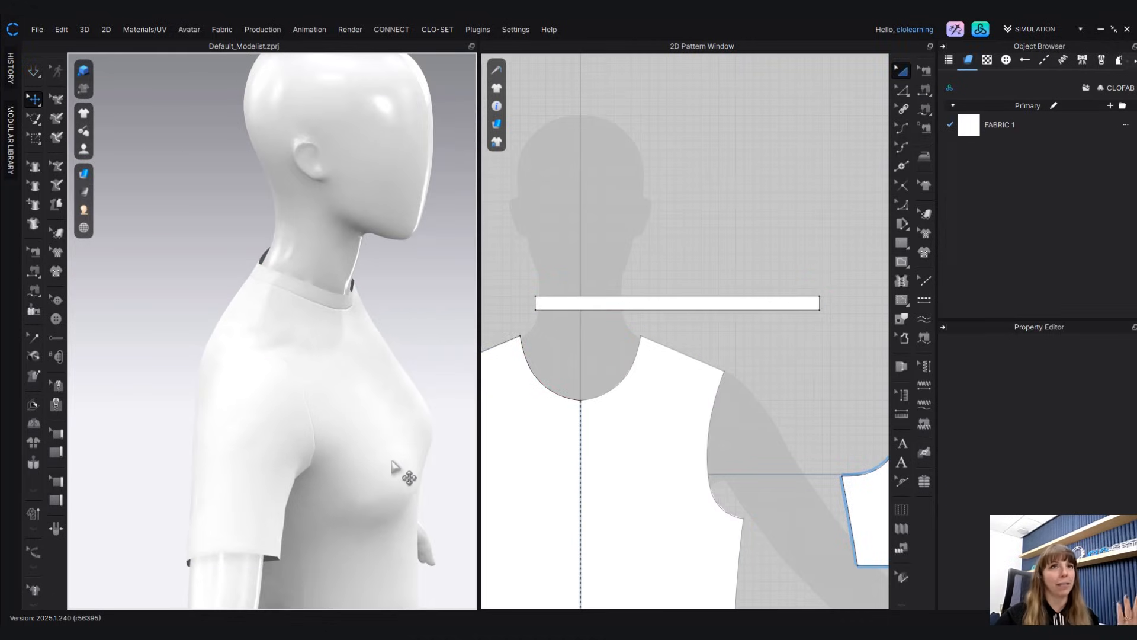
scroll(385, 356, "down", 10)
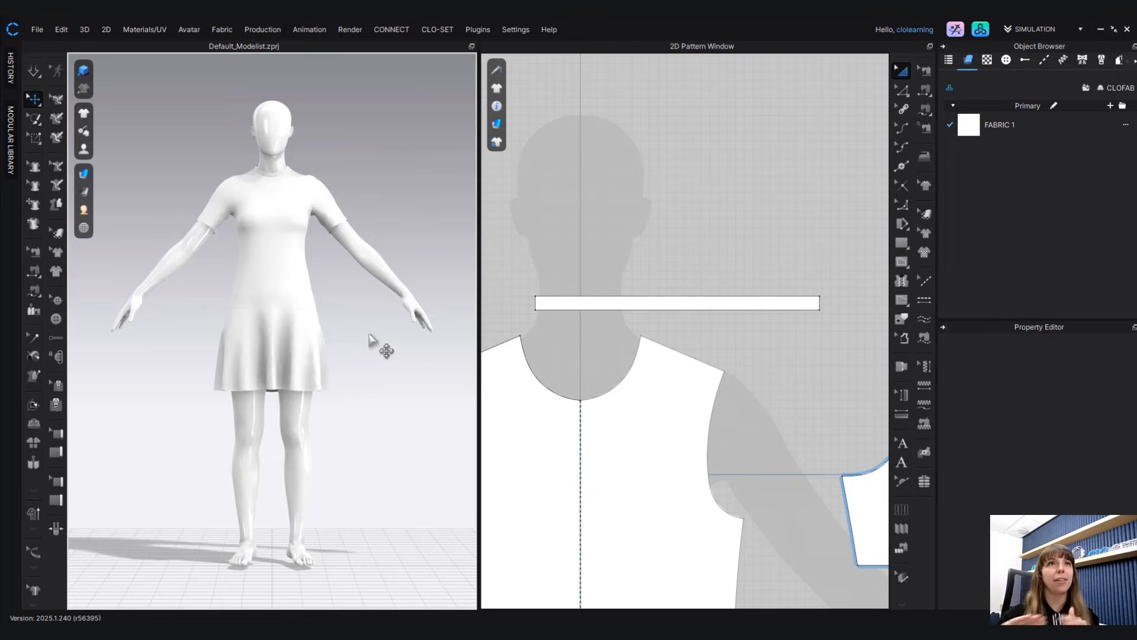
scroll(781, 455, "down", 5)
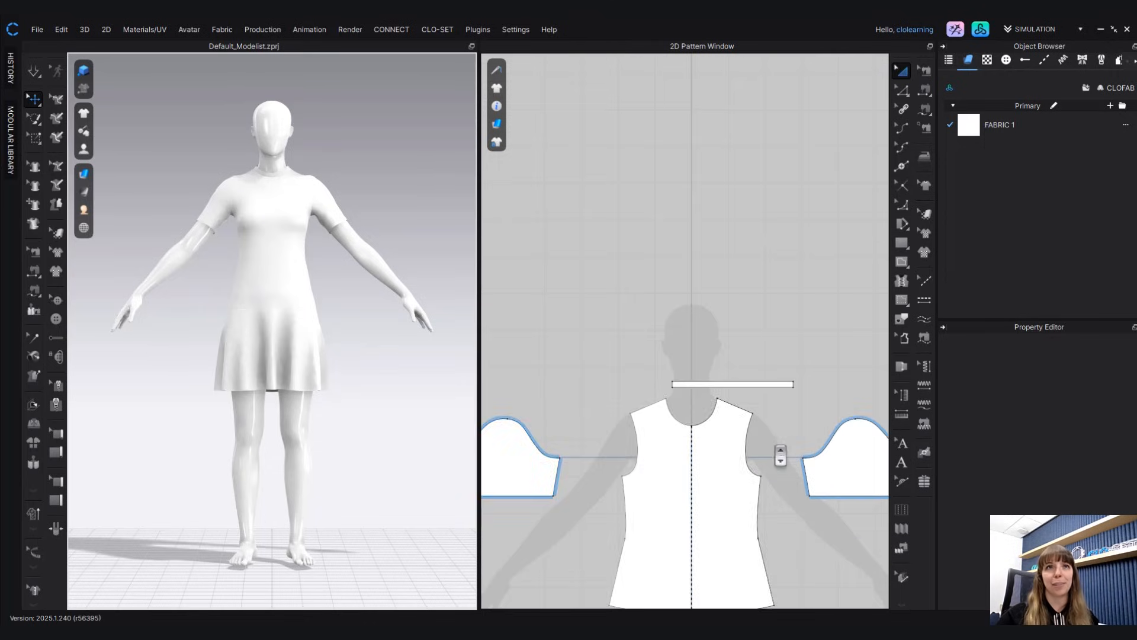
right_click_drag(457, 495, 361, 504)
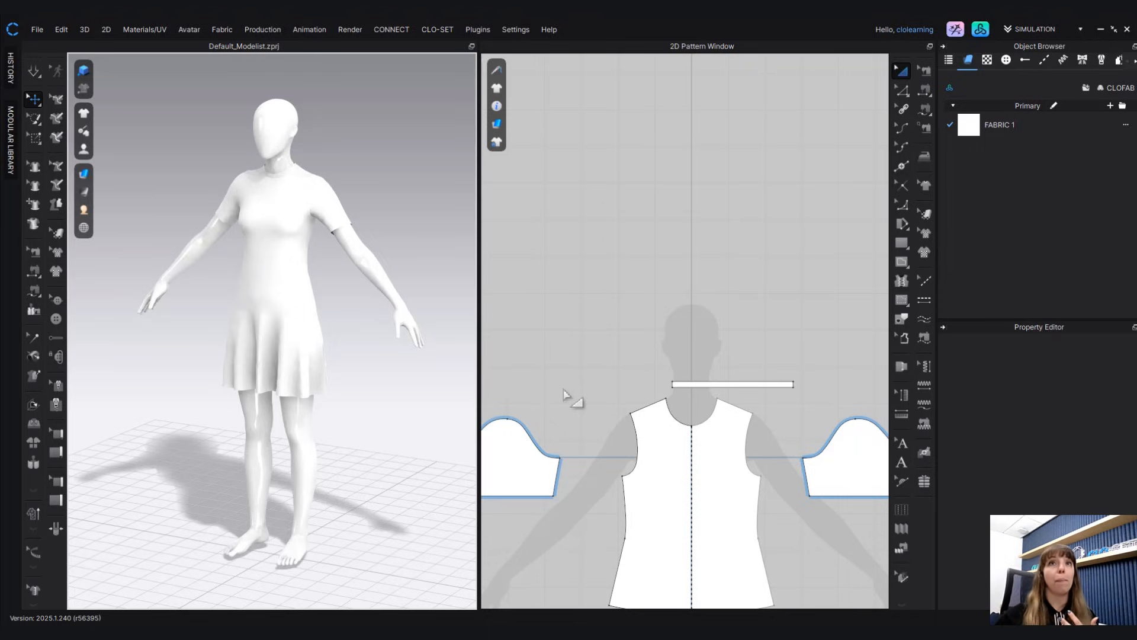
scroll(578, 268, "down", 4)
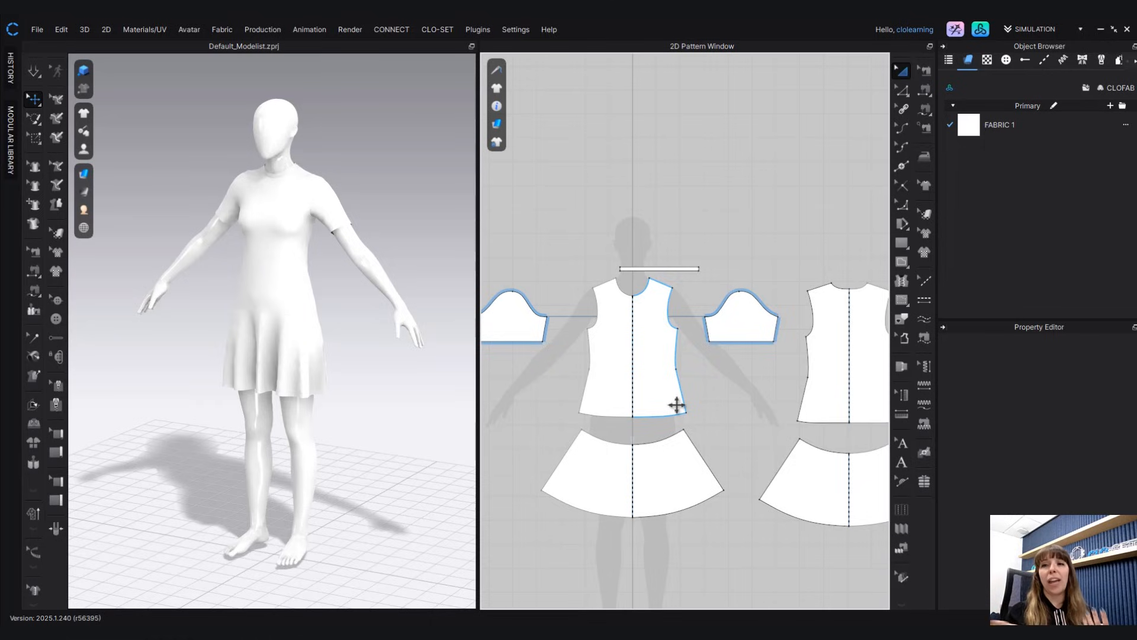
left_click(659, 338)
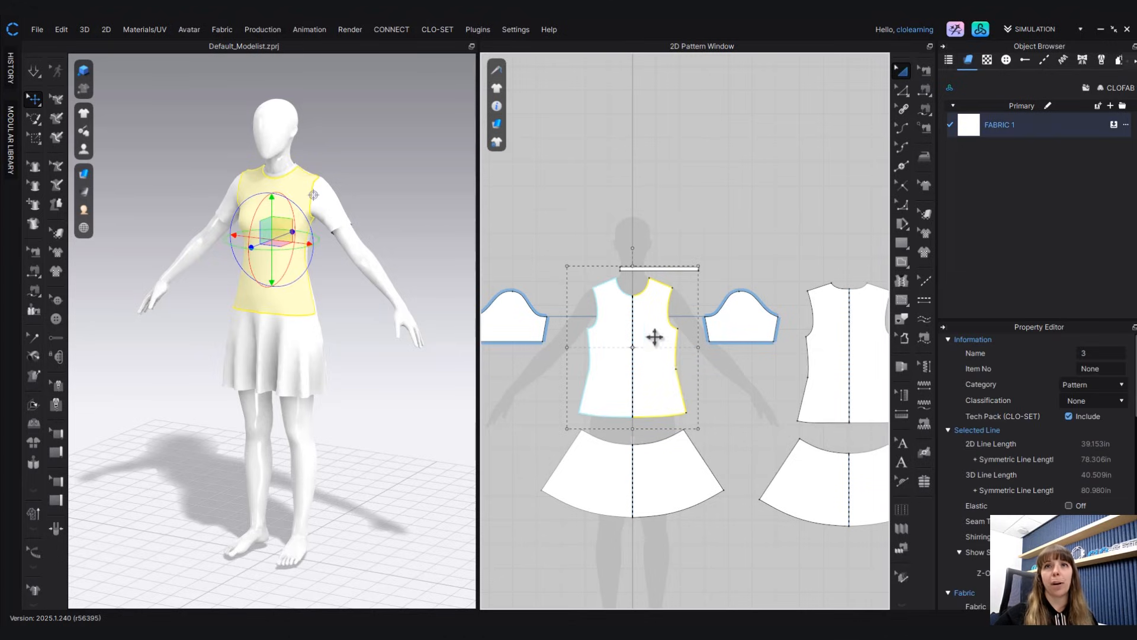
left_click(1071, 403)
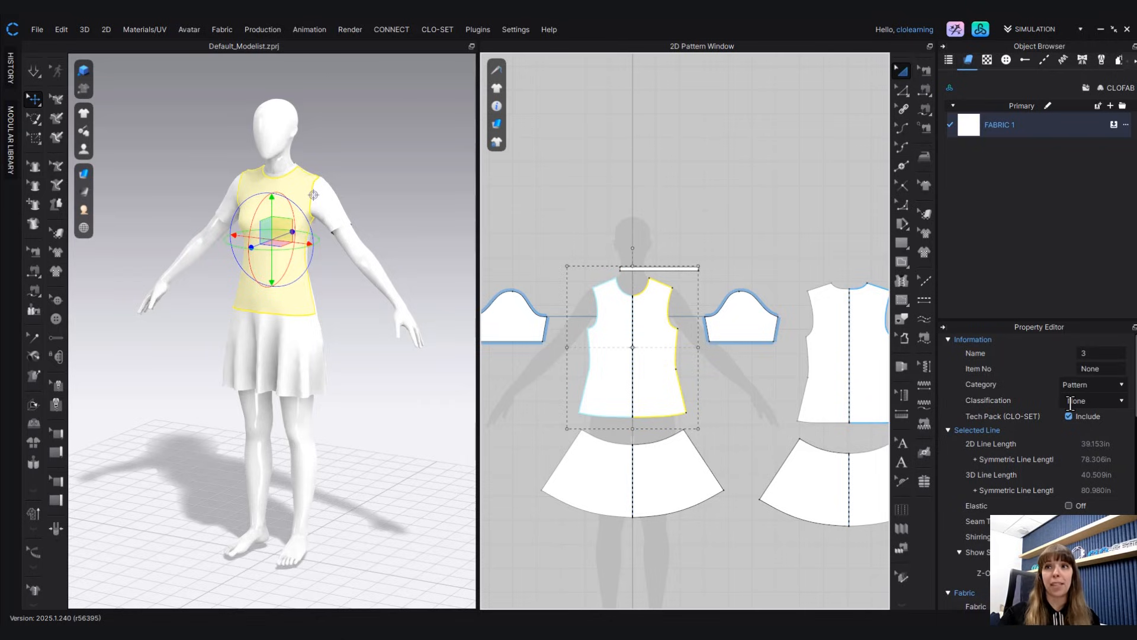
scroll(1073, 405, "down", 6)
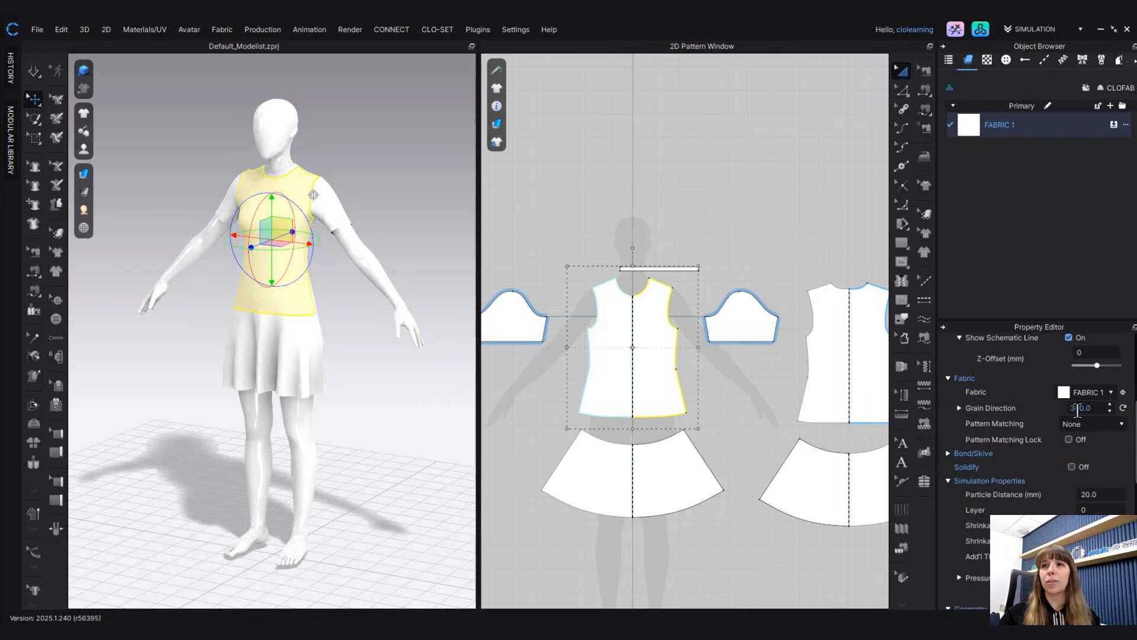
scroll(1078, 409, "down", 2)
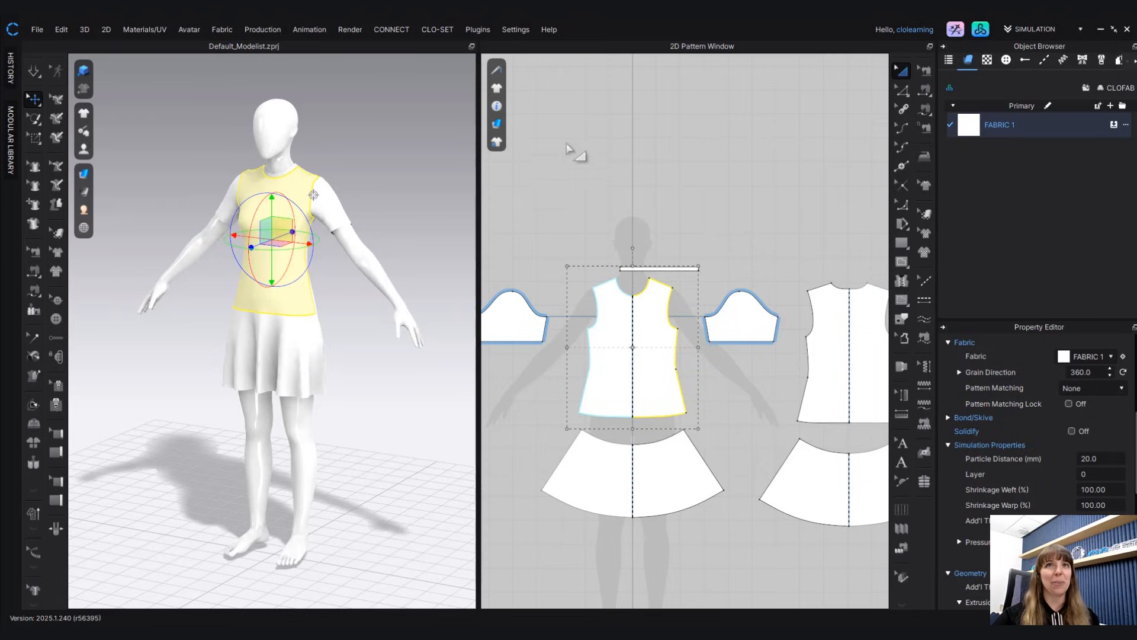
- Set the 2D pattern garment rendering style to Show Mesh and view the mesh across all pattern pieces
left_click(497, 124)
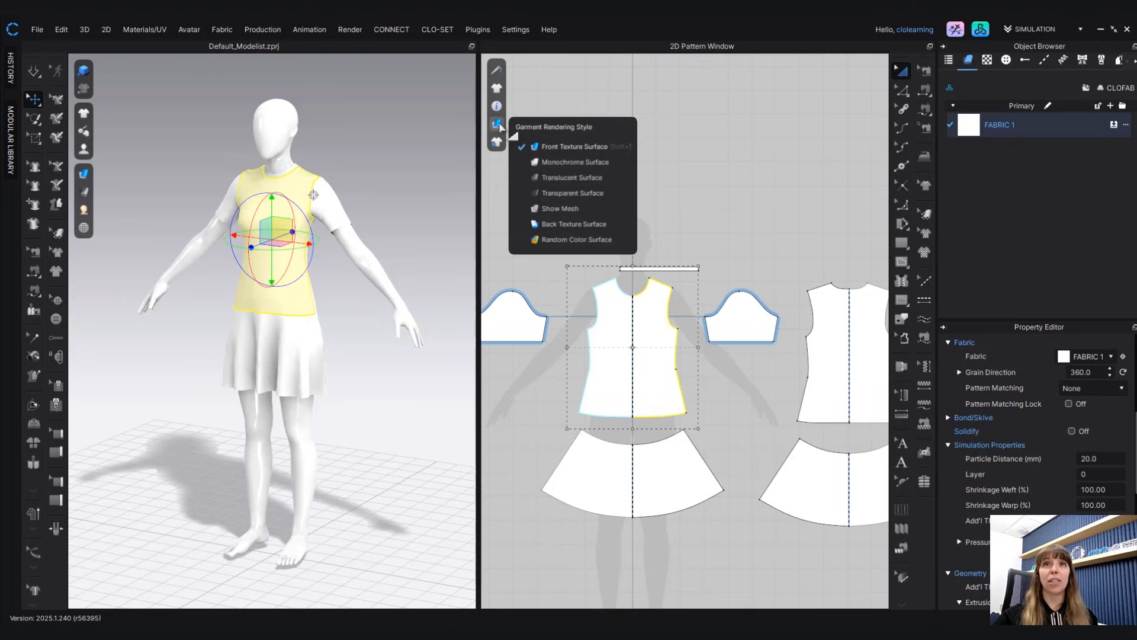
left_click(560, 210)
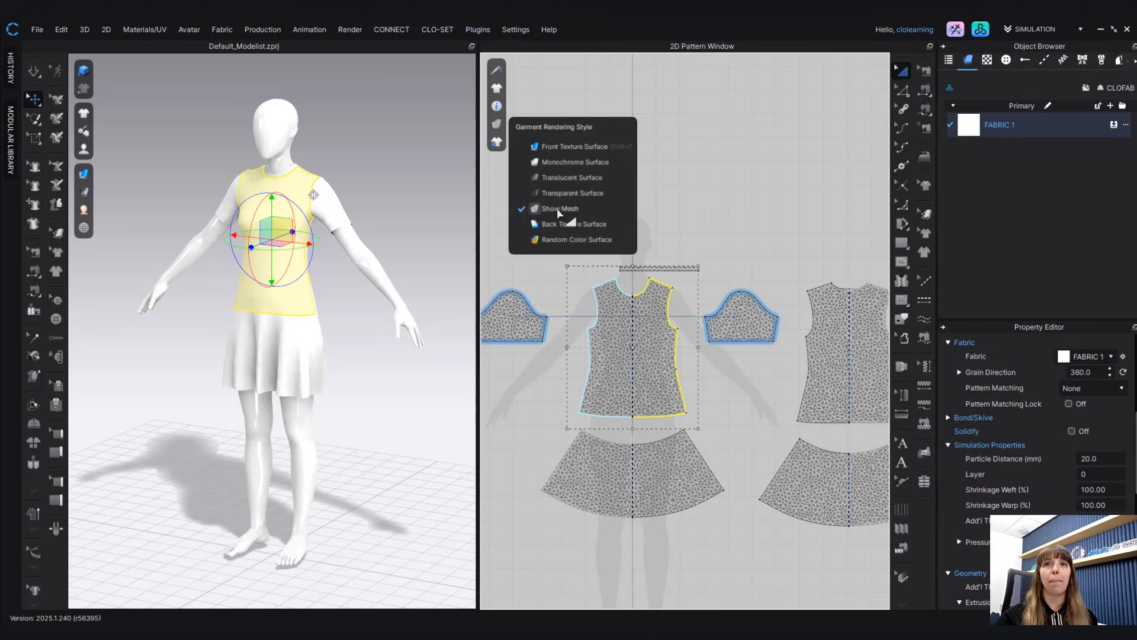
middle_click_drag(731, 417, 726, 370)
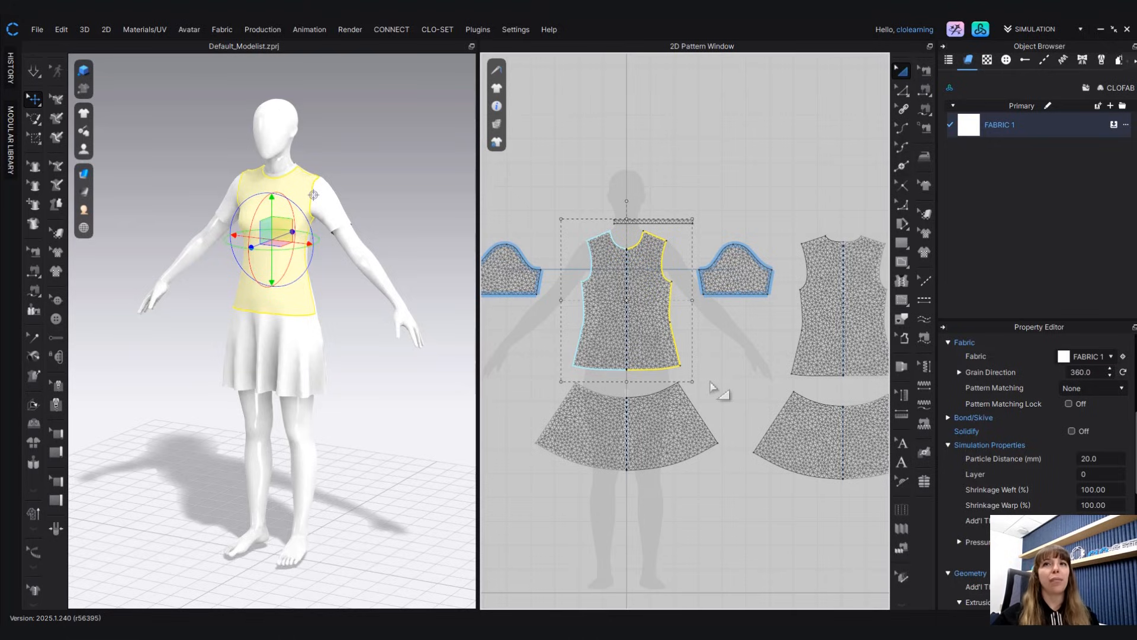
scroll(740, 374, "down", 1)
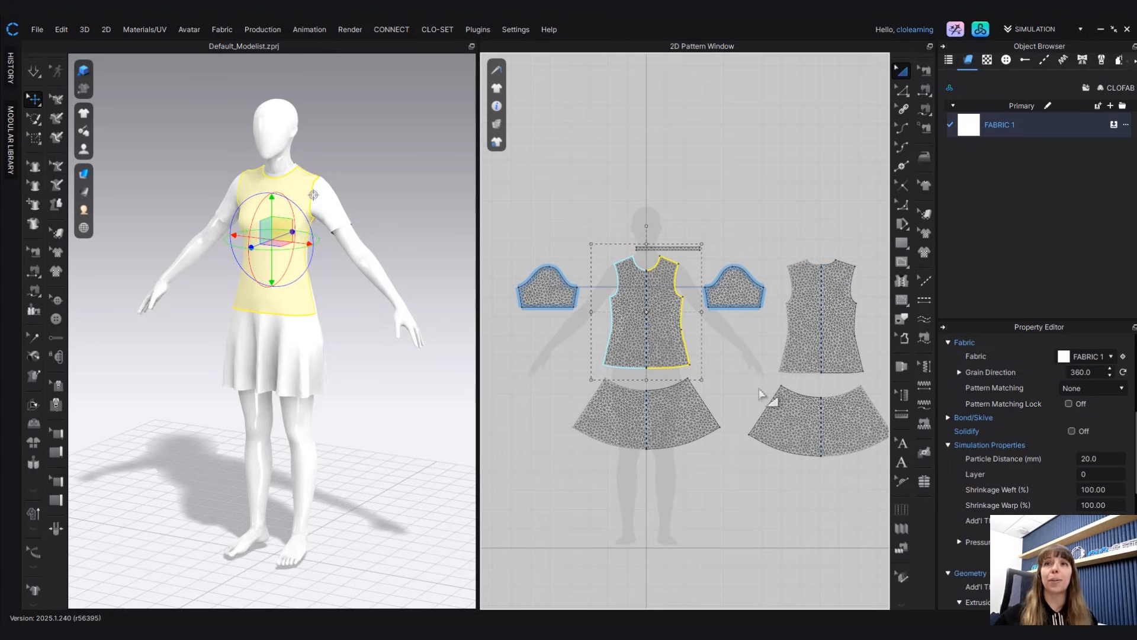
middle_click_drag(749, 340, 751, 351)
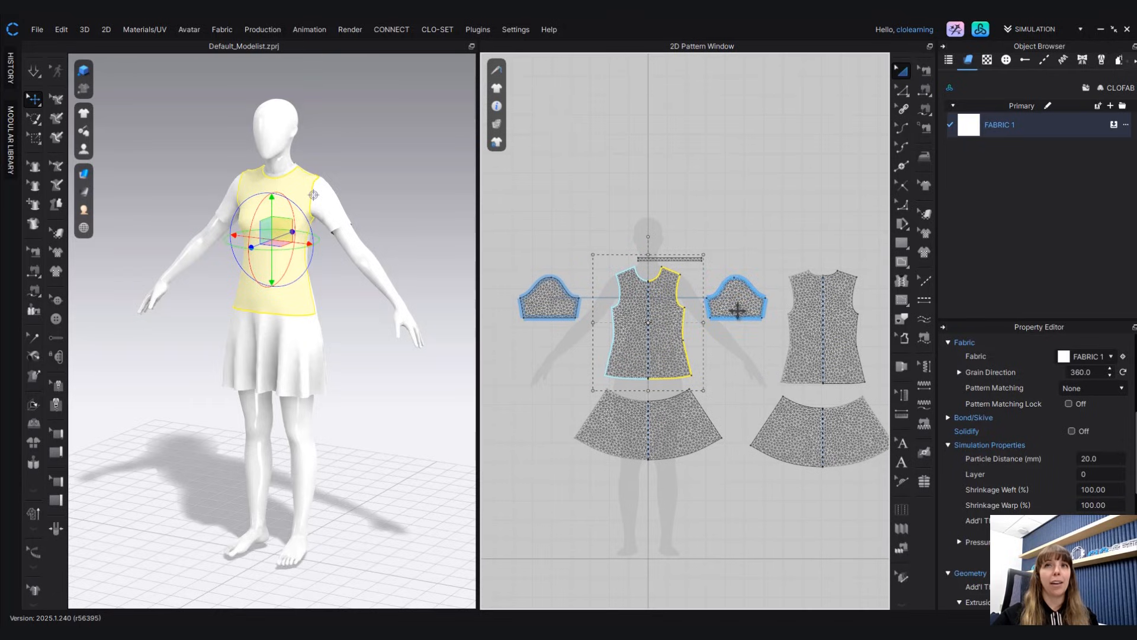
- Select both sleeve patterns and set their particle distance to 10 mm
left_click(738, 311)
left_click(567, 312, "shift")
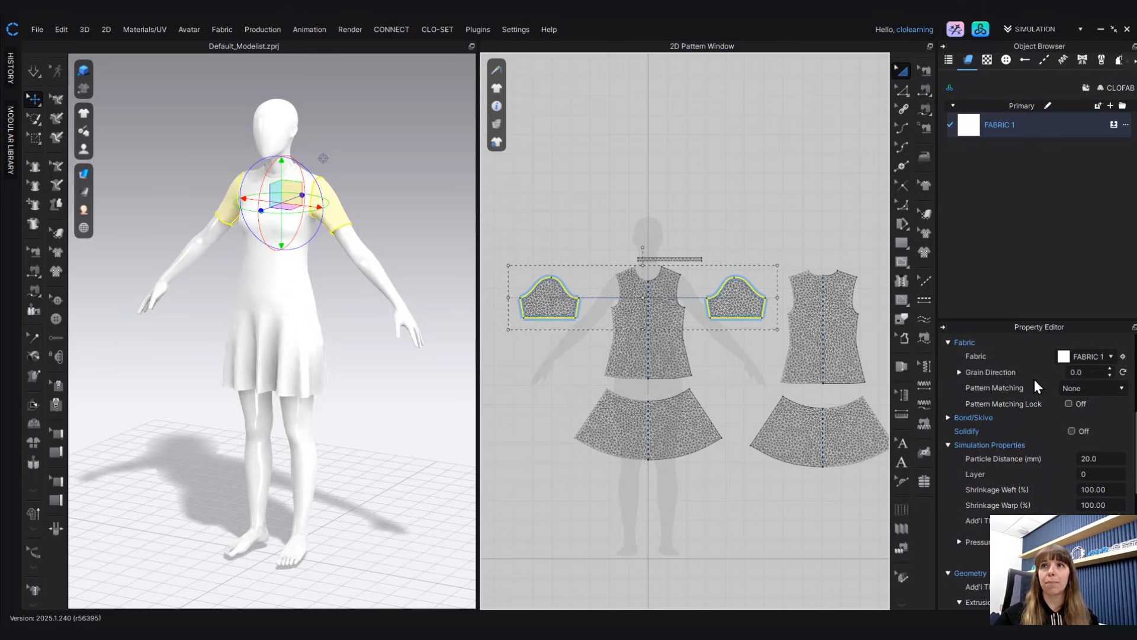
scroll(1035, 380, "down", 3)
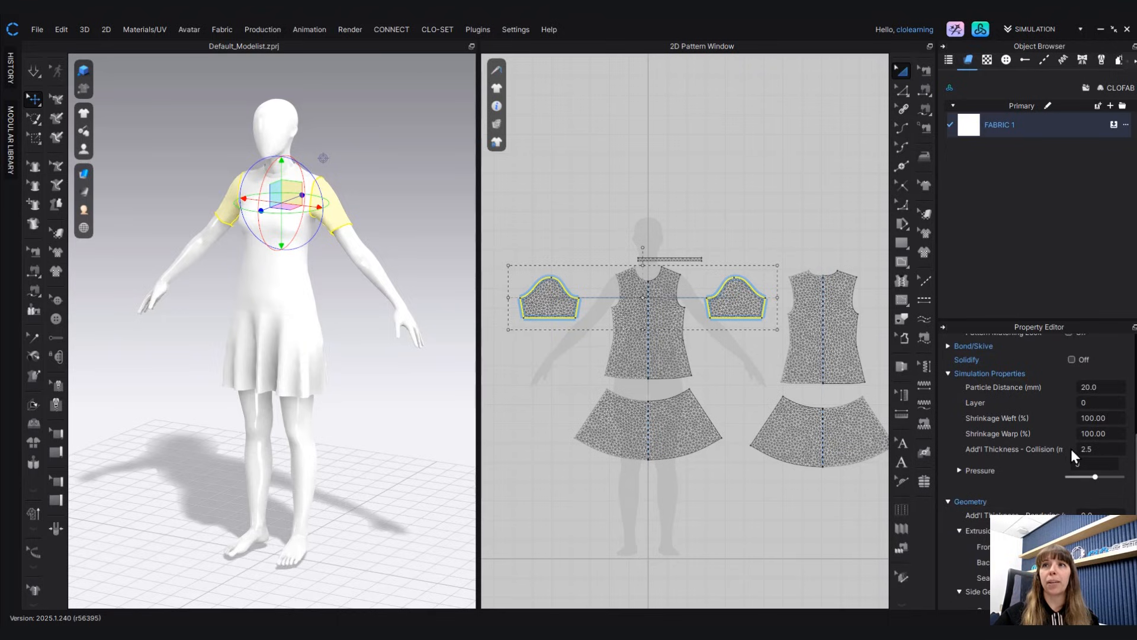
scroll(1071, 447, "up", 2)
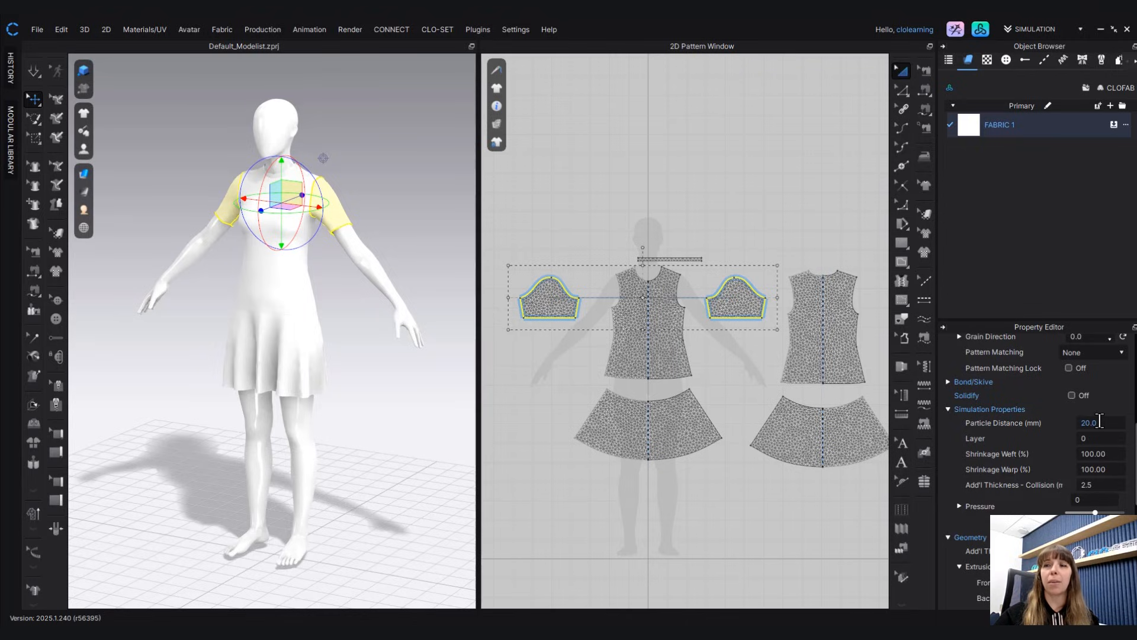
left_click(1102, 421)
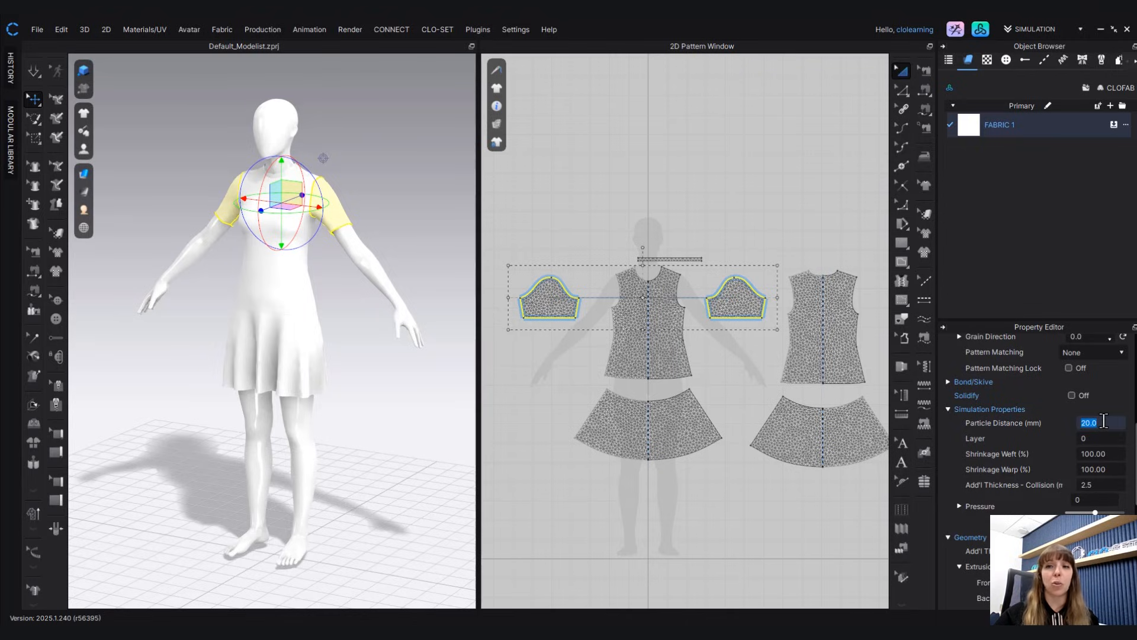
type("10")
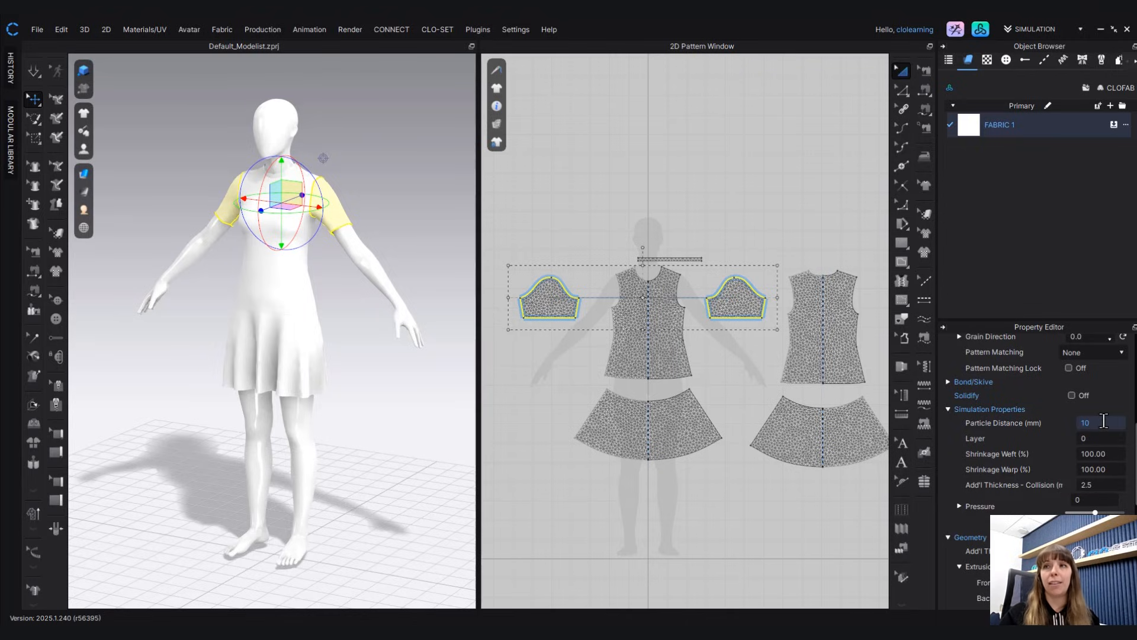
key("Return")
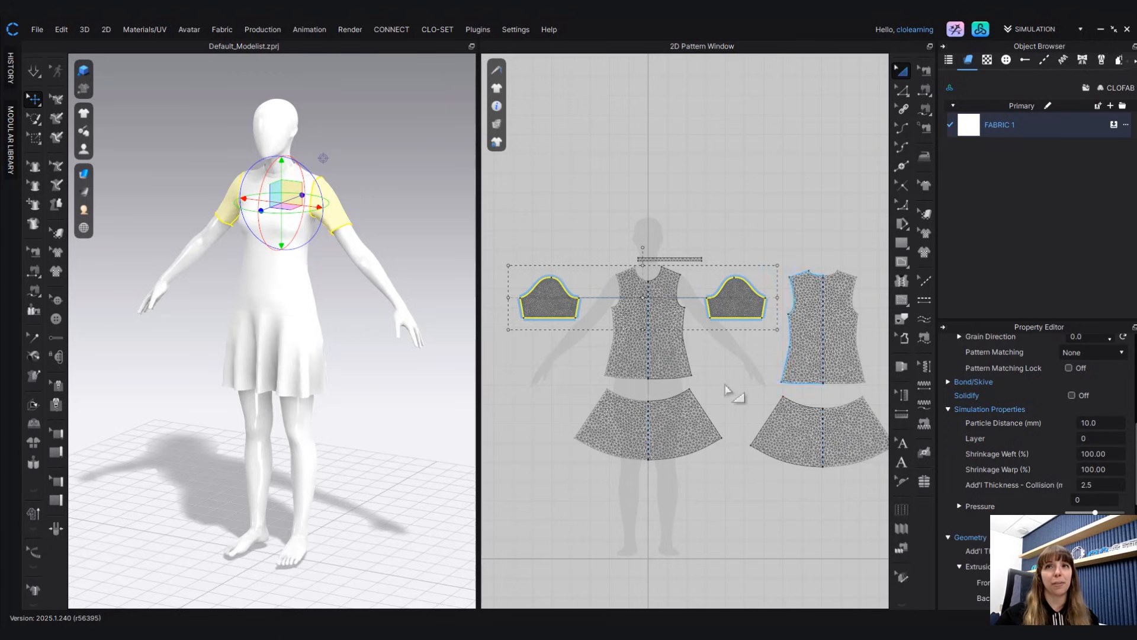
- Examine the sleeve mesh in the 2D pattern and the sleeves on the avatar up close
scroll(734, 337, "up", 3)
scroll(764, 340, "up", 3)
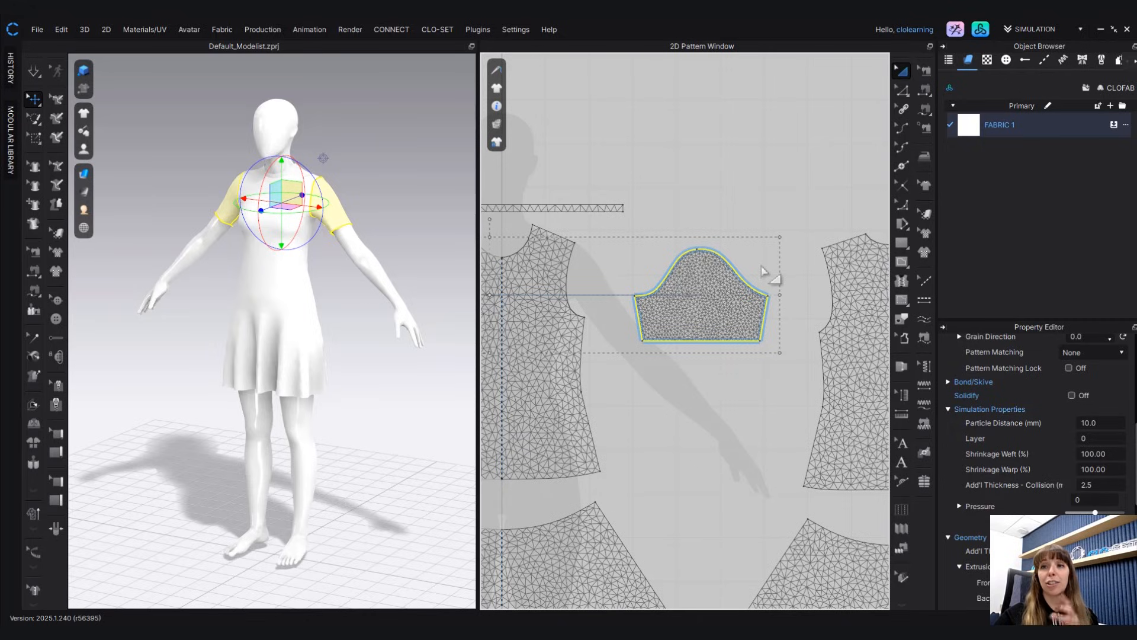
scroll(326, 267, "up", 5)
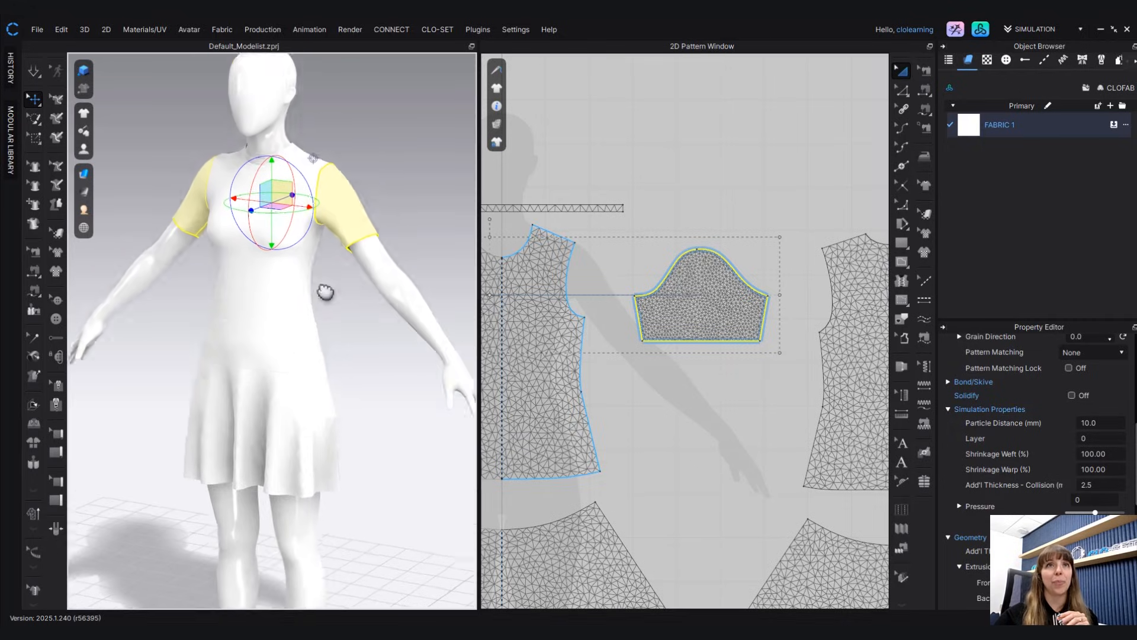
middle_click_drag(335, 208, 317, 253)
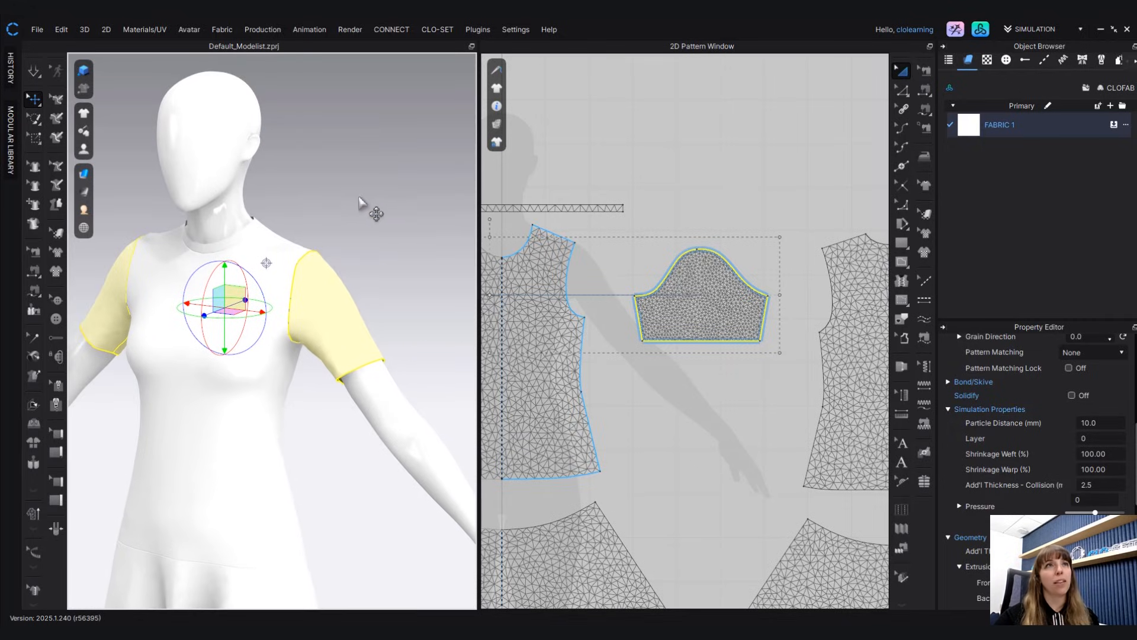
- Simulate the dress and tug the hems of both sleeves to resettle them on the avatar's arms
key("space")
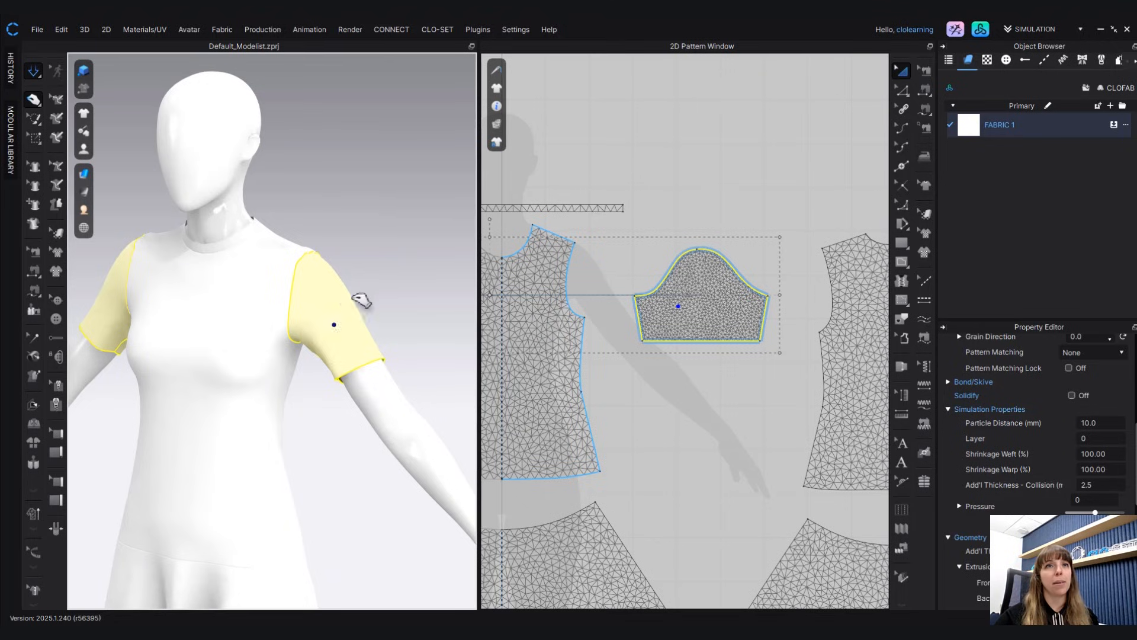
left_click_drag(370, 341, 394, 318)
left_click_drag(89, 333, 114, 349)
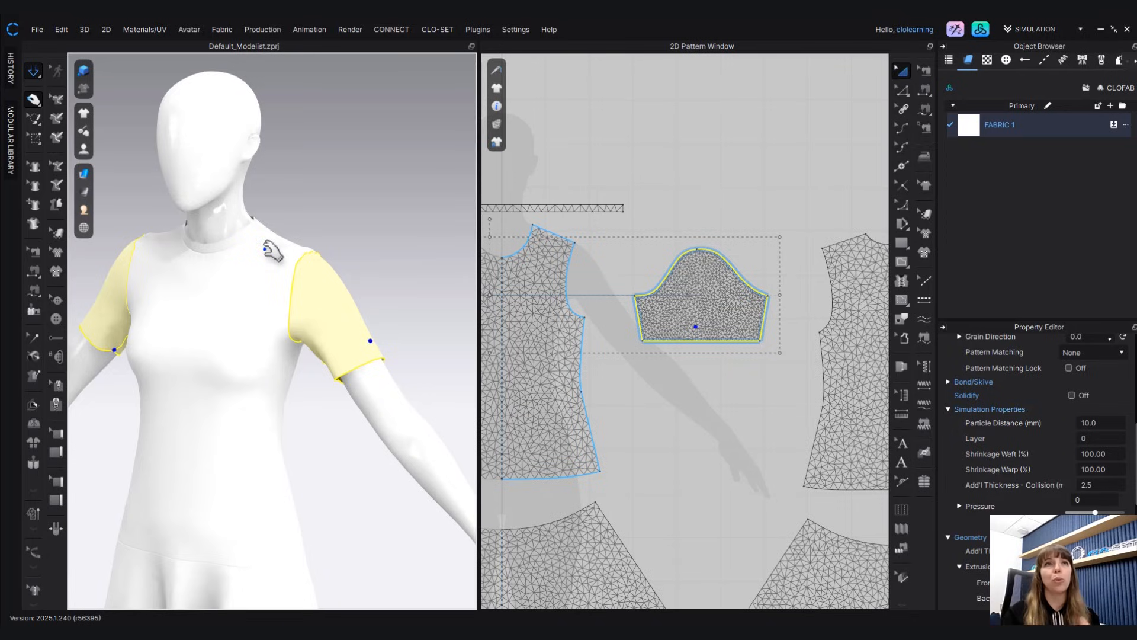
- Stop the simulation, select the neck strip pattern and set its particle distance to 5 mm
scroll(273, 252, "up", 5)
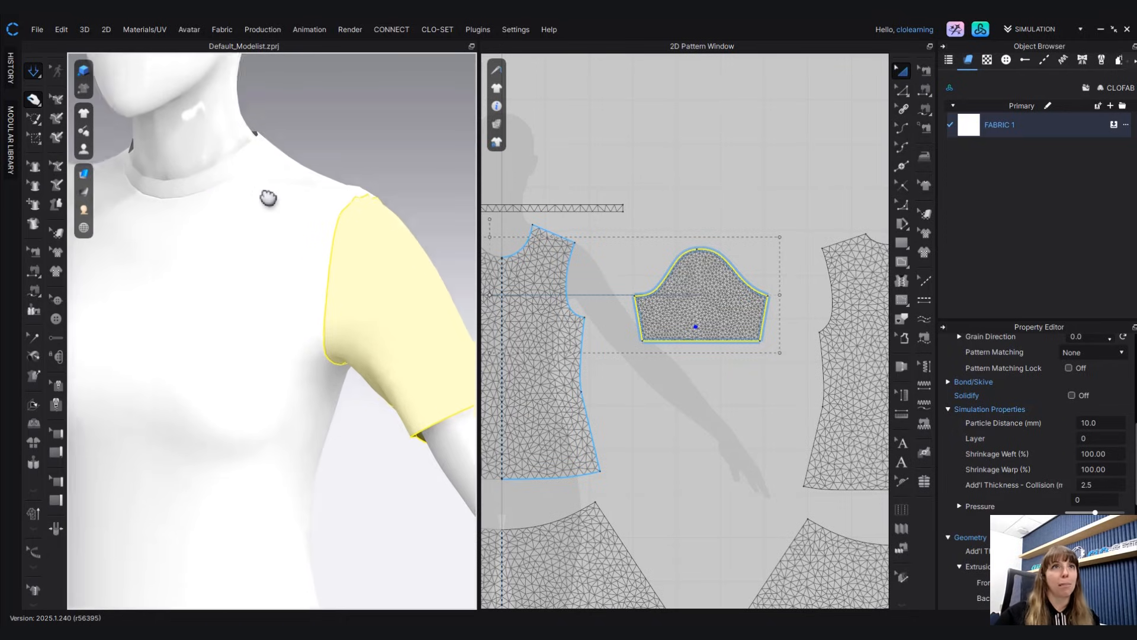
scroll(302, 271, "up", 4)
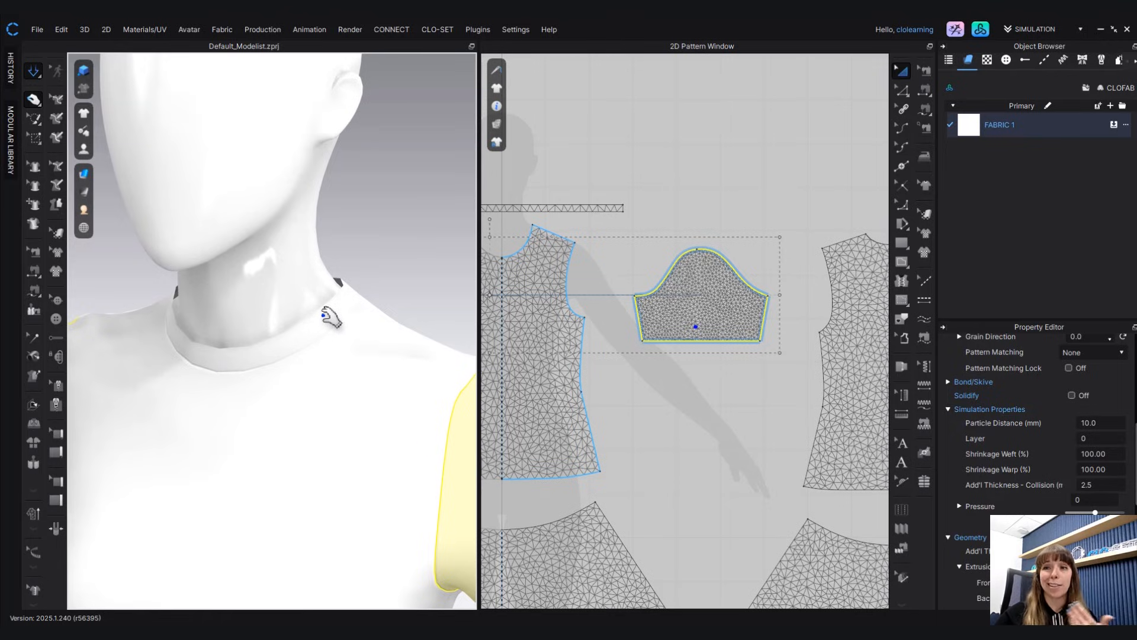
key("q")
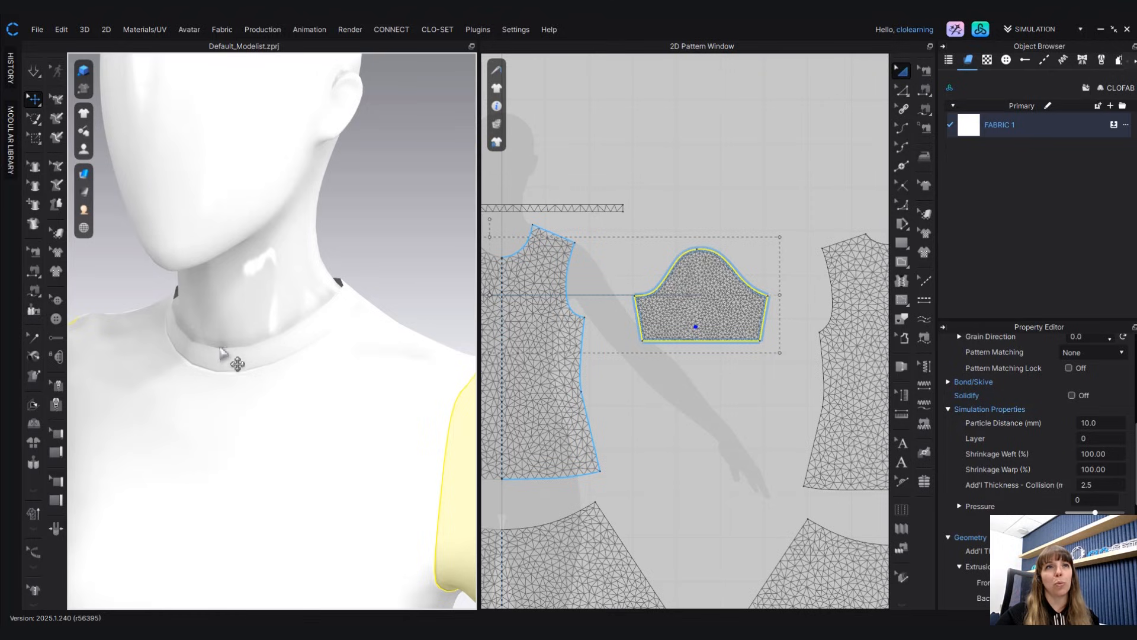
middle_click_drag(629, 241, 709, 270)
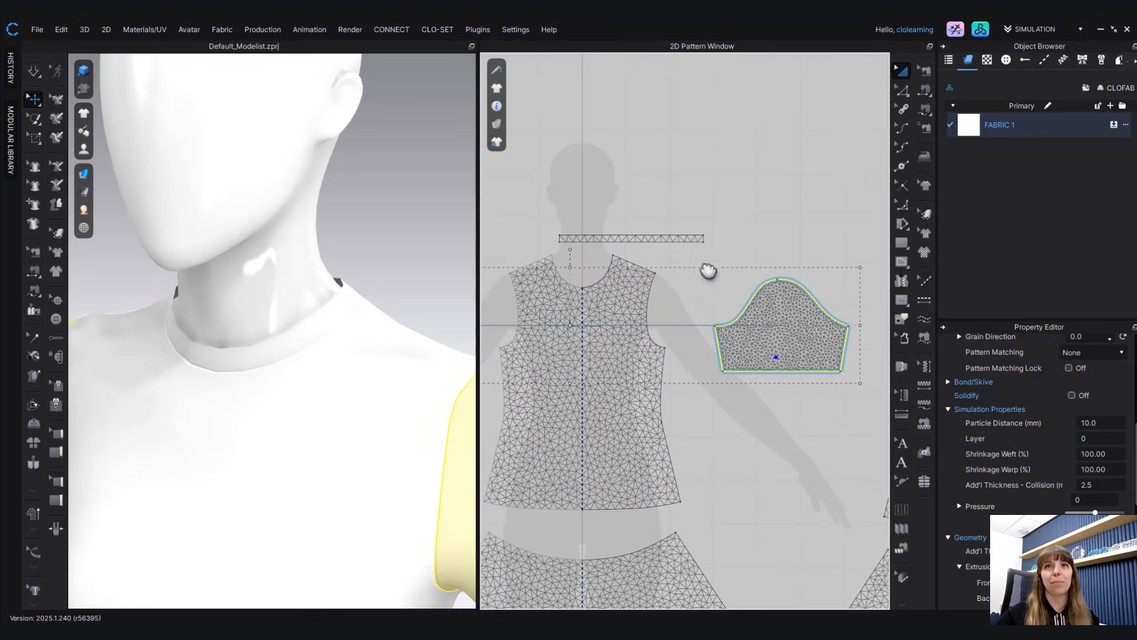
left_click(632, 237)
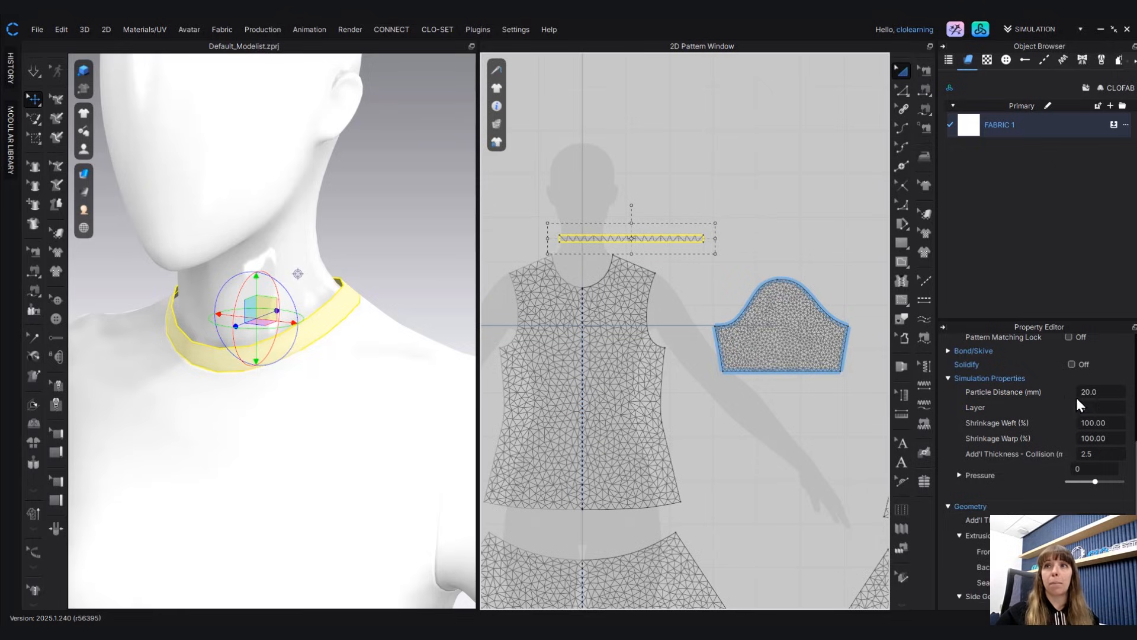
left_click(1095, 391)
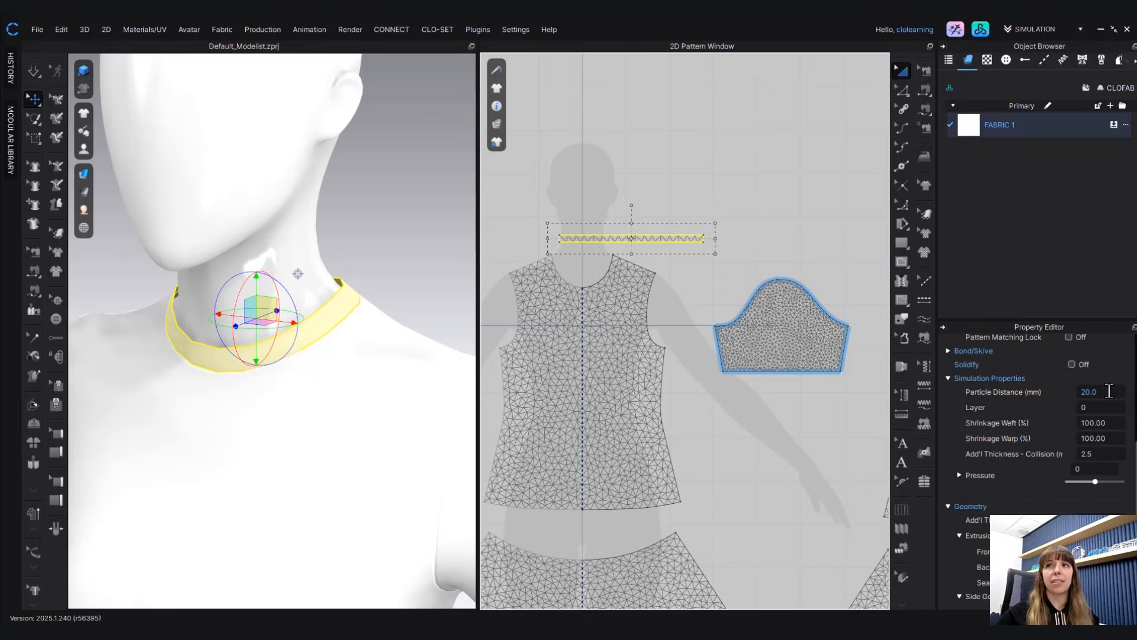
double_click(1095, 391)
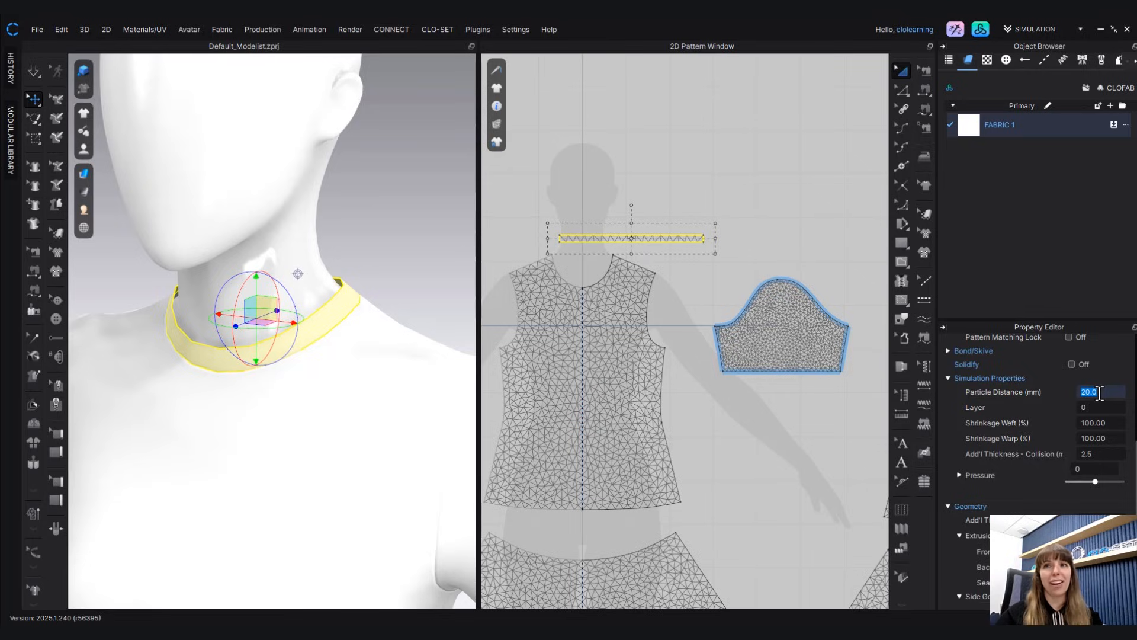
type("5")
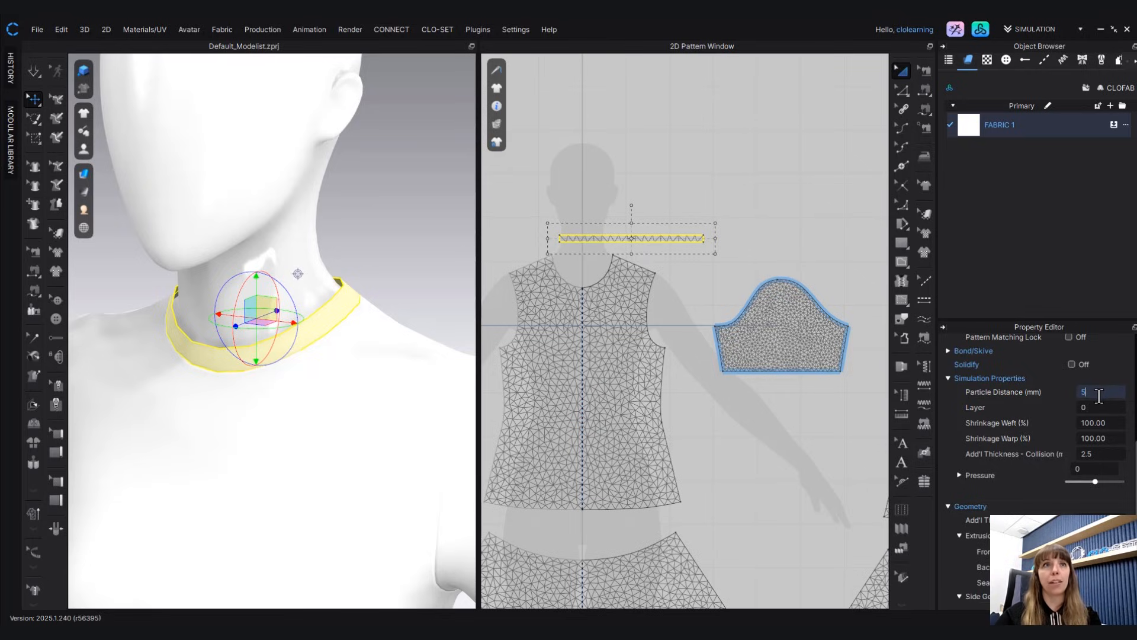
key("Return")
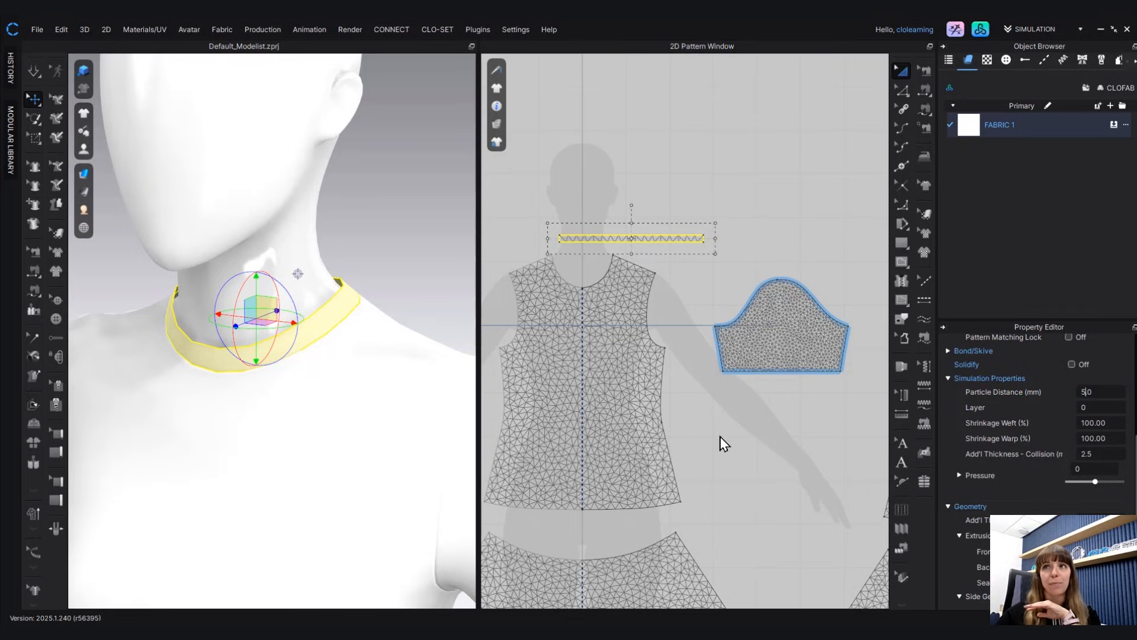
- Run the simulation and tug the neck strip gently so it settles around the avatar's neckline
scroll(646, 230, "up", 3)
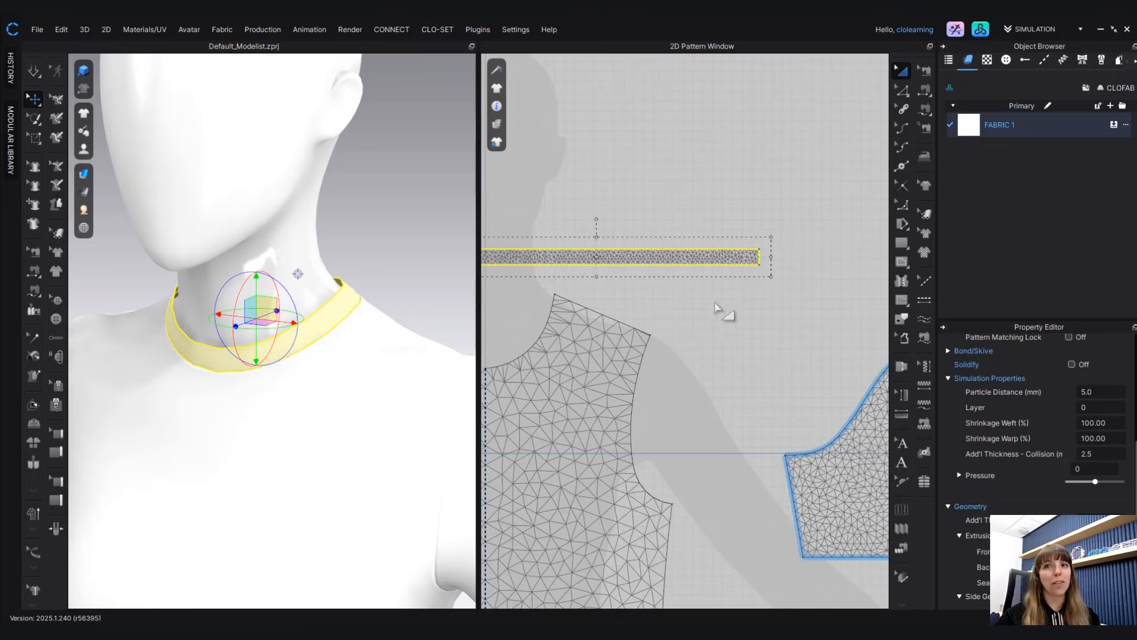
key("space")
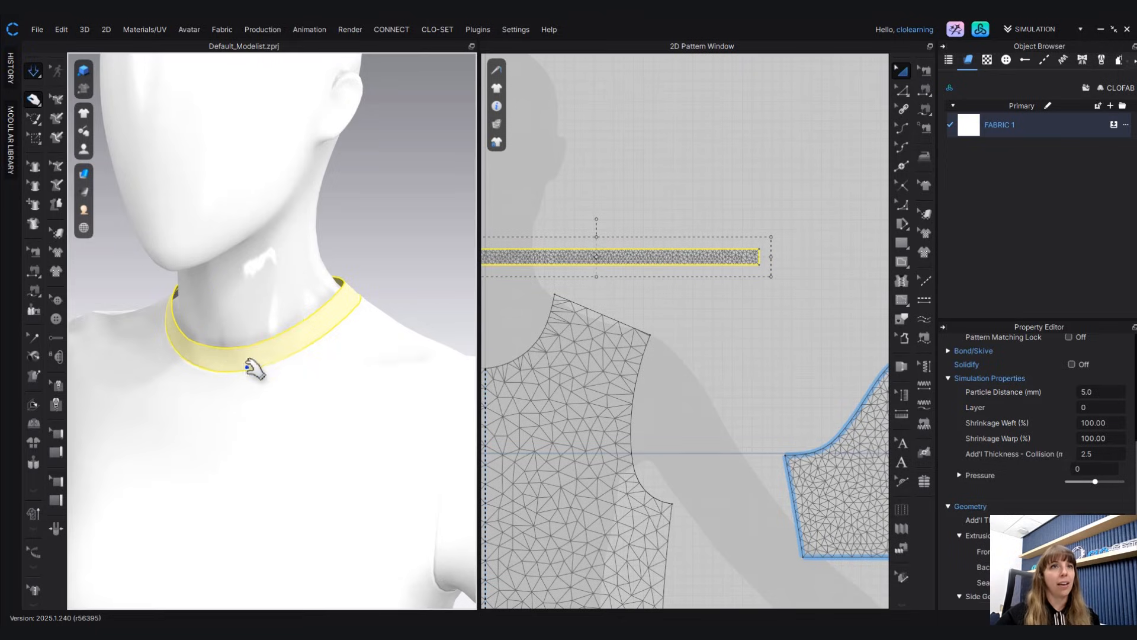
left_click_drag(176, 339, 153, 332)
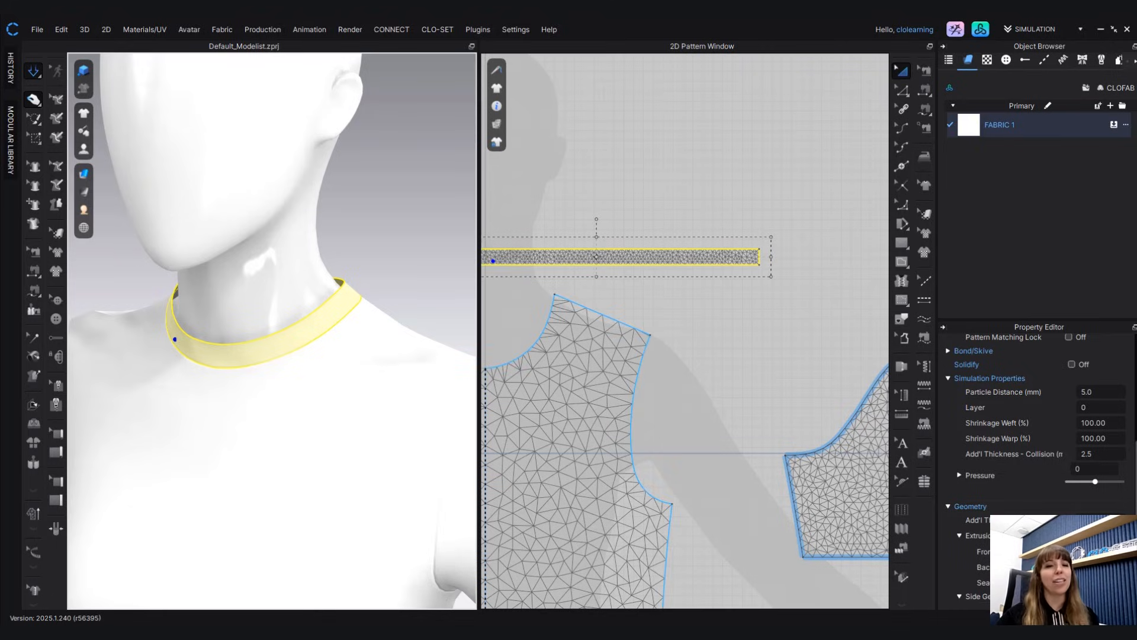
- Restart the simulation on the full dress and pull the front skirt's hem outward to test its drape
scroll(355, 547, "down", 5)
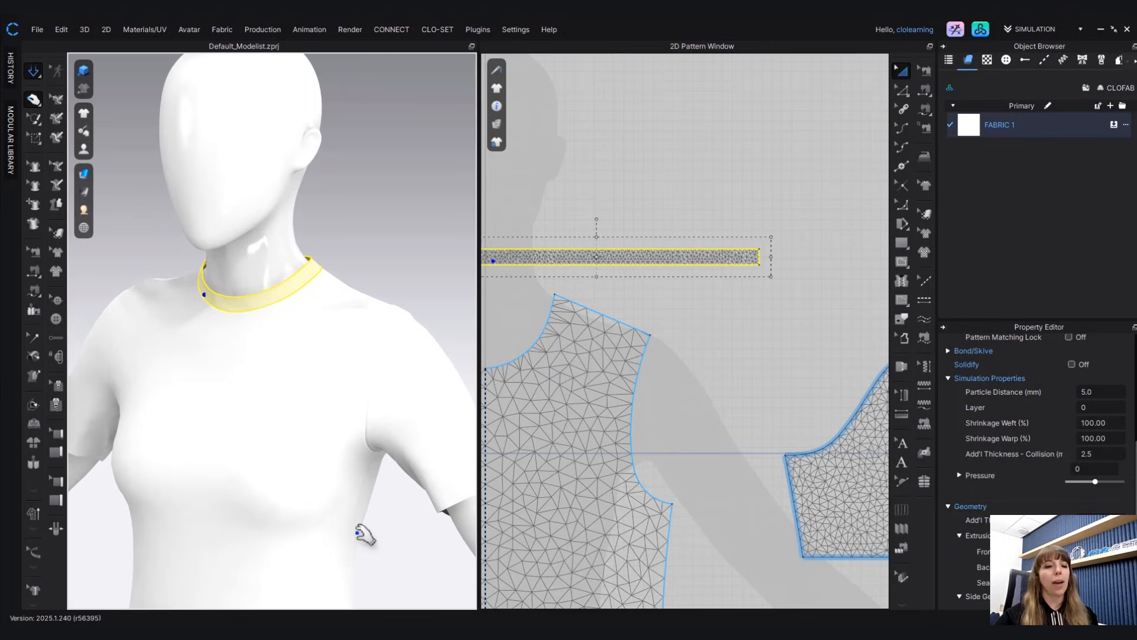
key("2")
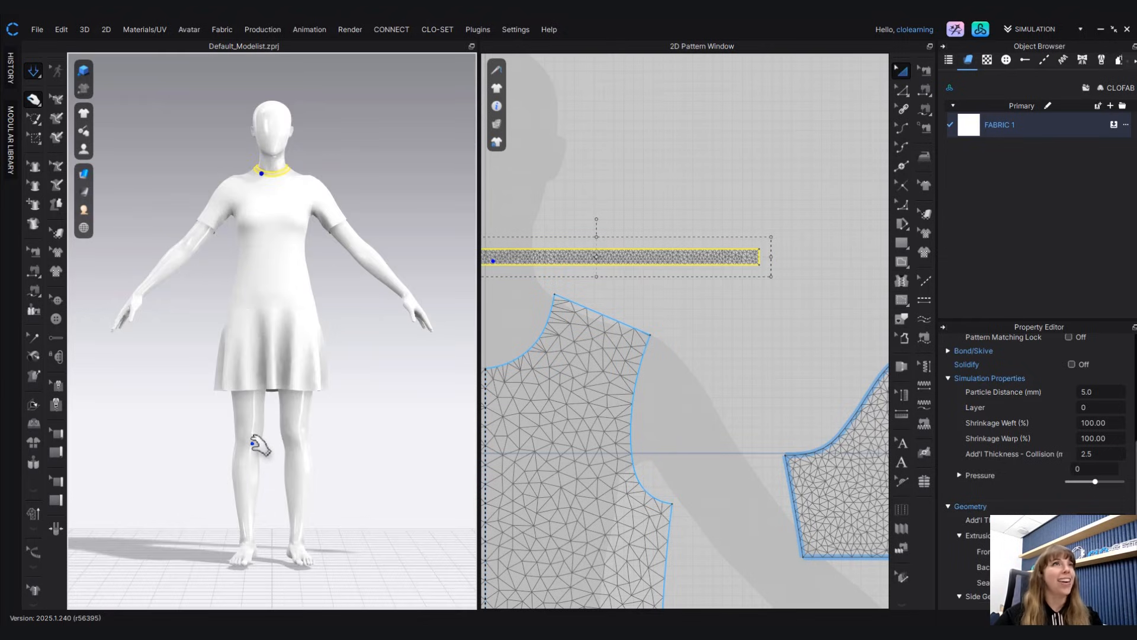
key("w")
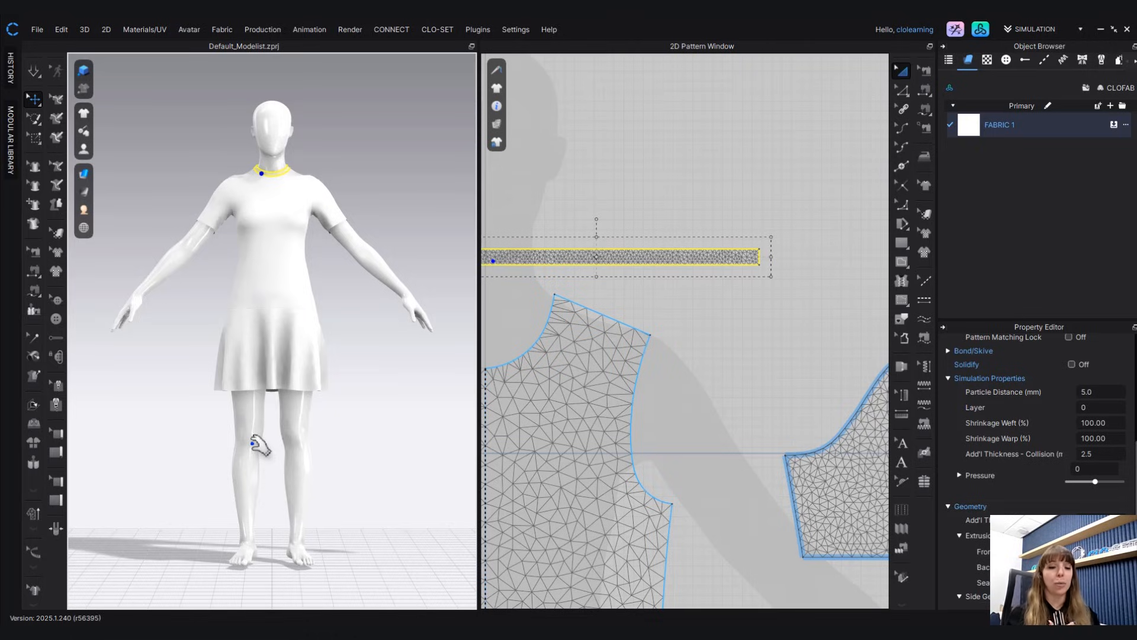
key("space")
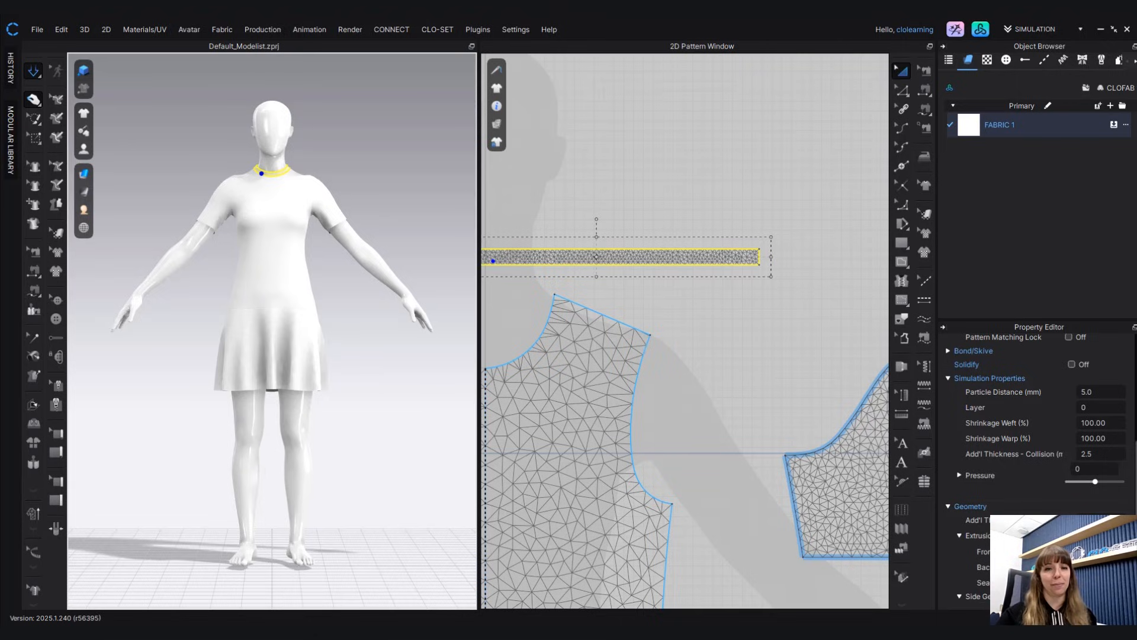
right_click_drag(341, 509, 309, 518)
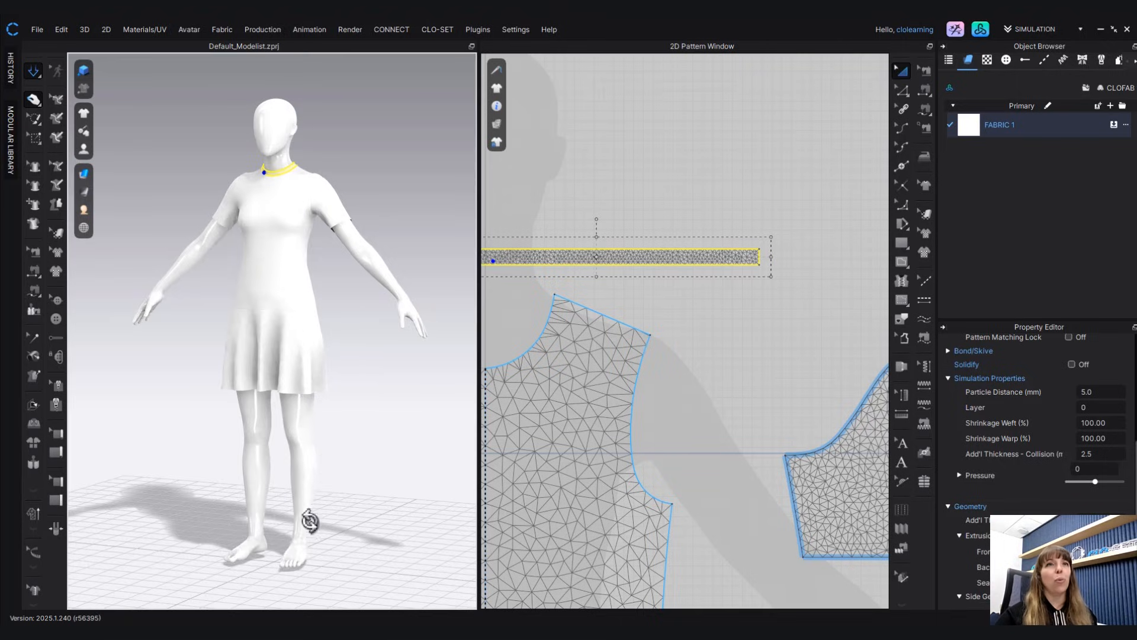
left_click_drag(330, 375, 193, 356)
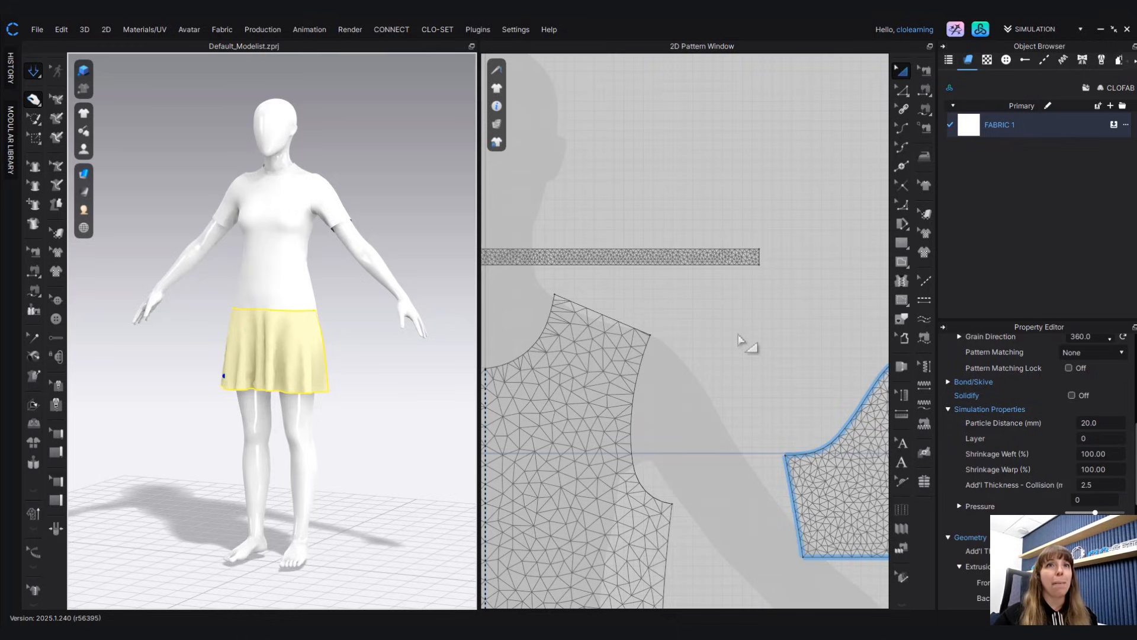
- Set the 2D pattern garment rendering style to Front Texture Surface
scroll(728, 358, "down", 5)
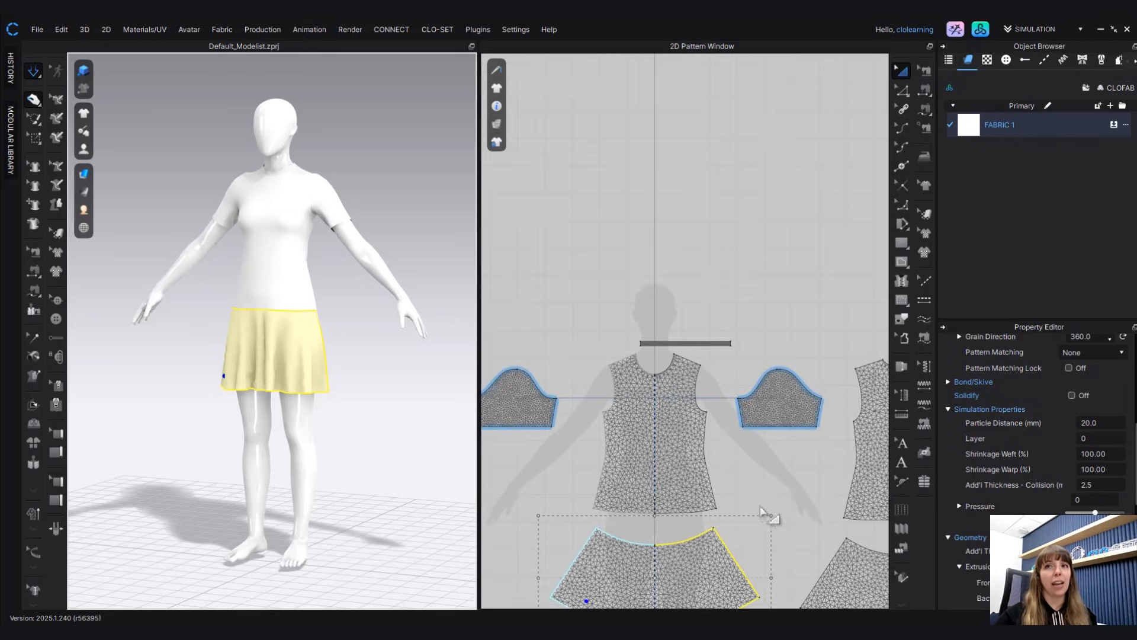
scroll(690, 354, "down", 4)
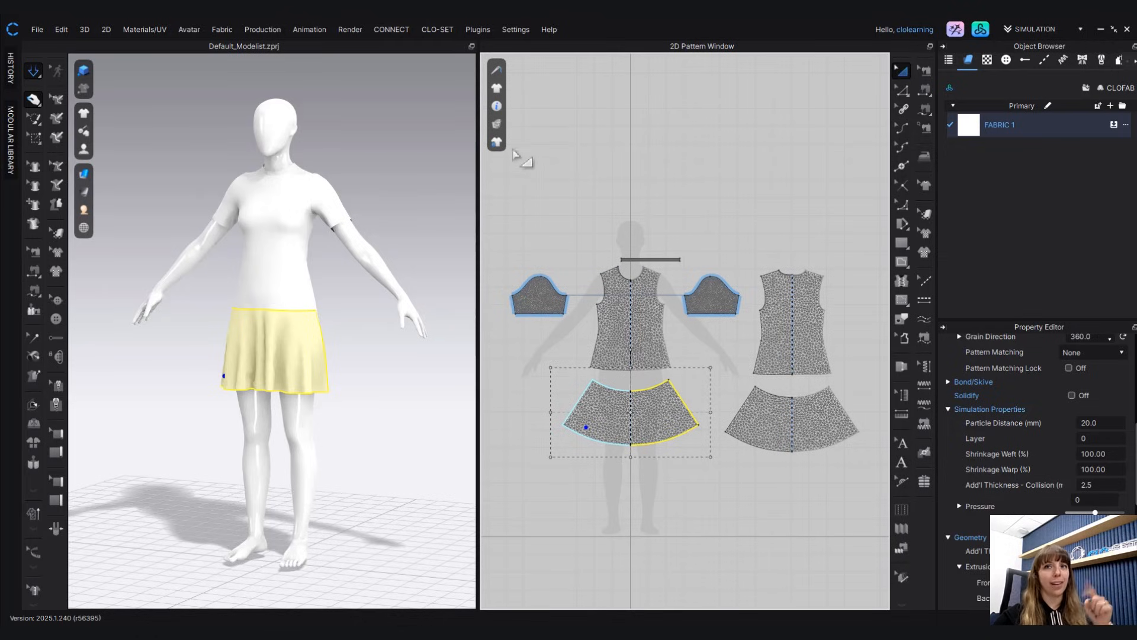
left_click(496, 125)
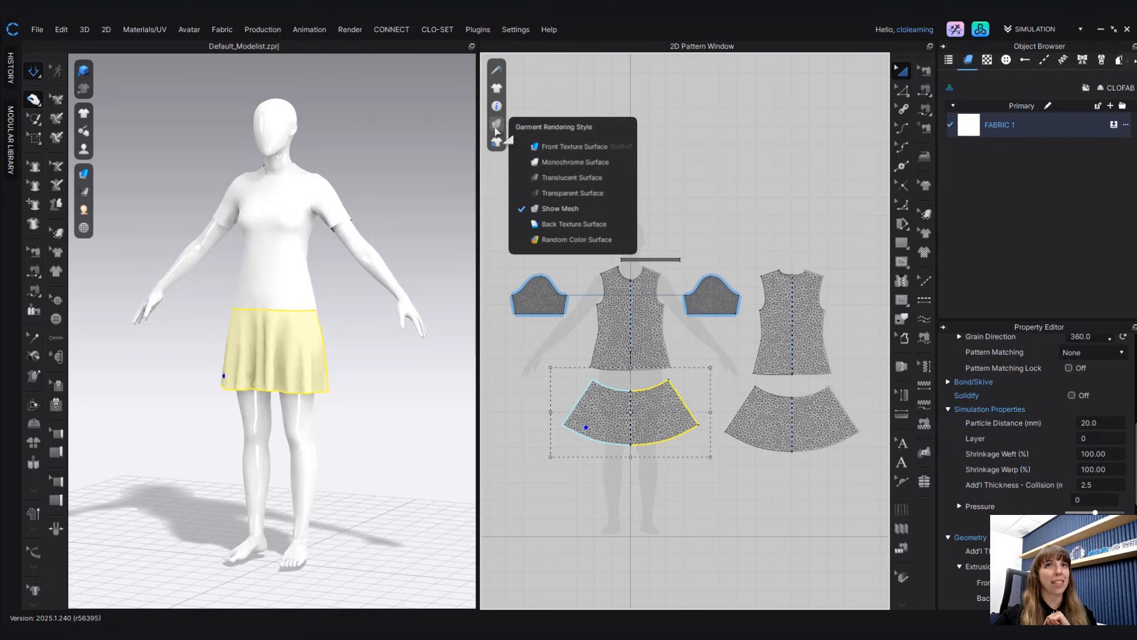
left_click(577, 147)
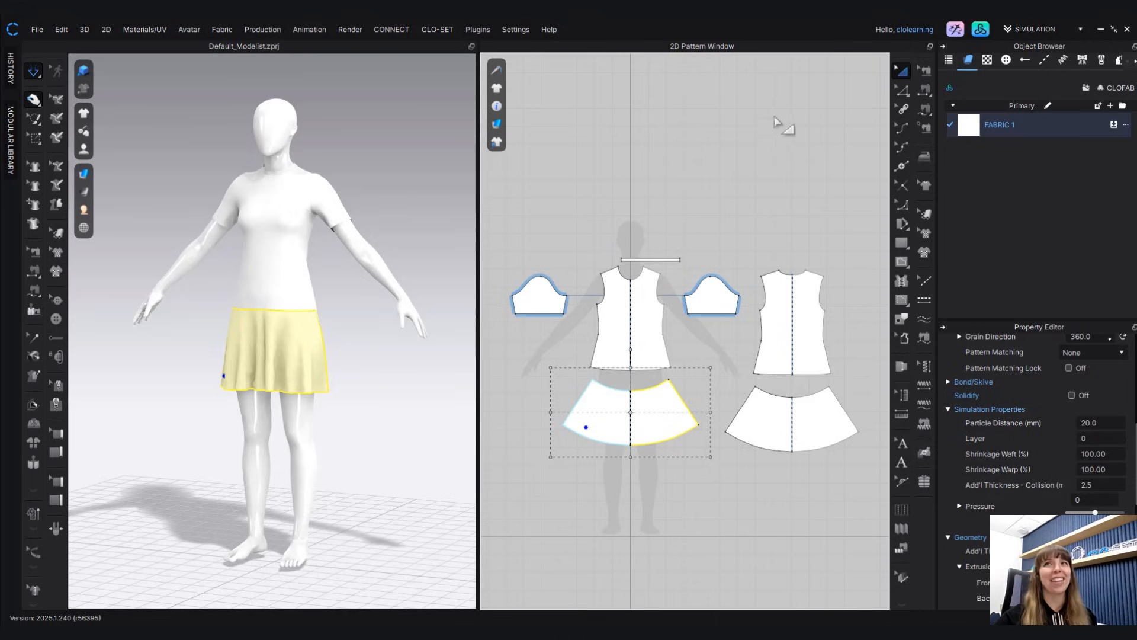
mouse_move(261, 380)
right_mouse_down()
mouse_move(231, 373)
mouse_move(263, 377)
right_mouse_up()
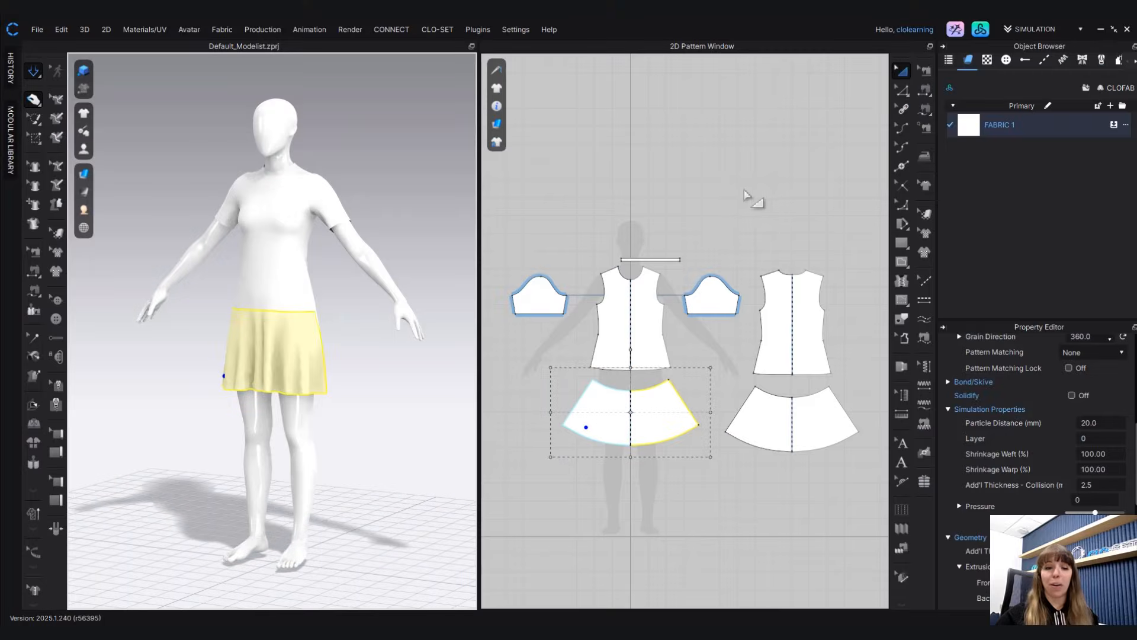
- Open the CLO asset library's Fabric category and browse the available fabrics
left_click(979, 29)
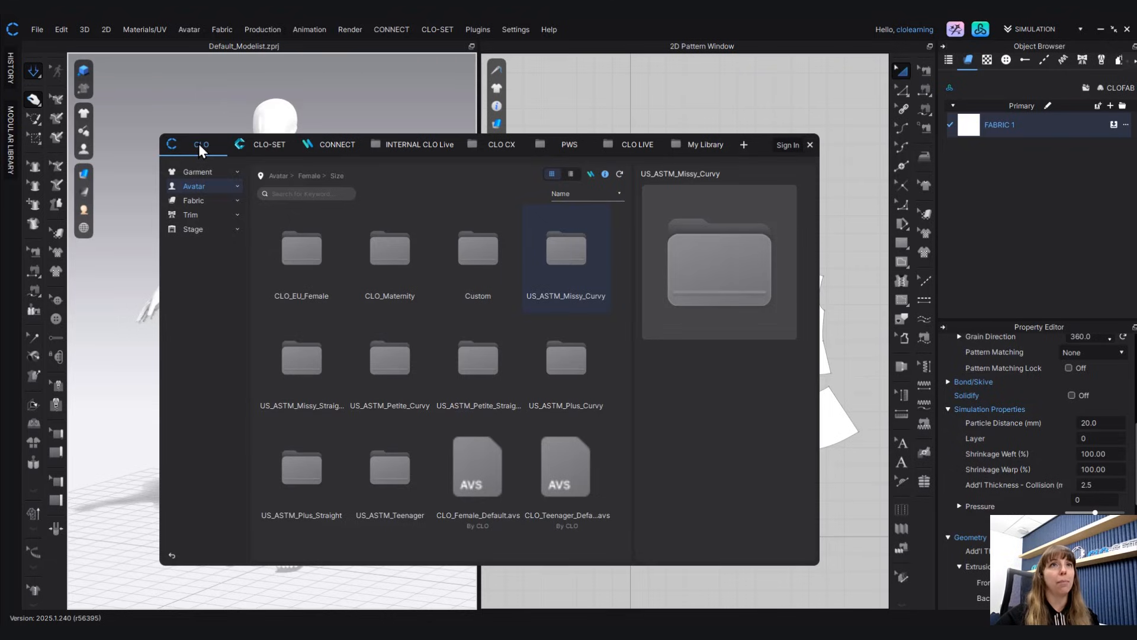
left_click(198, 201)
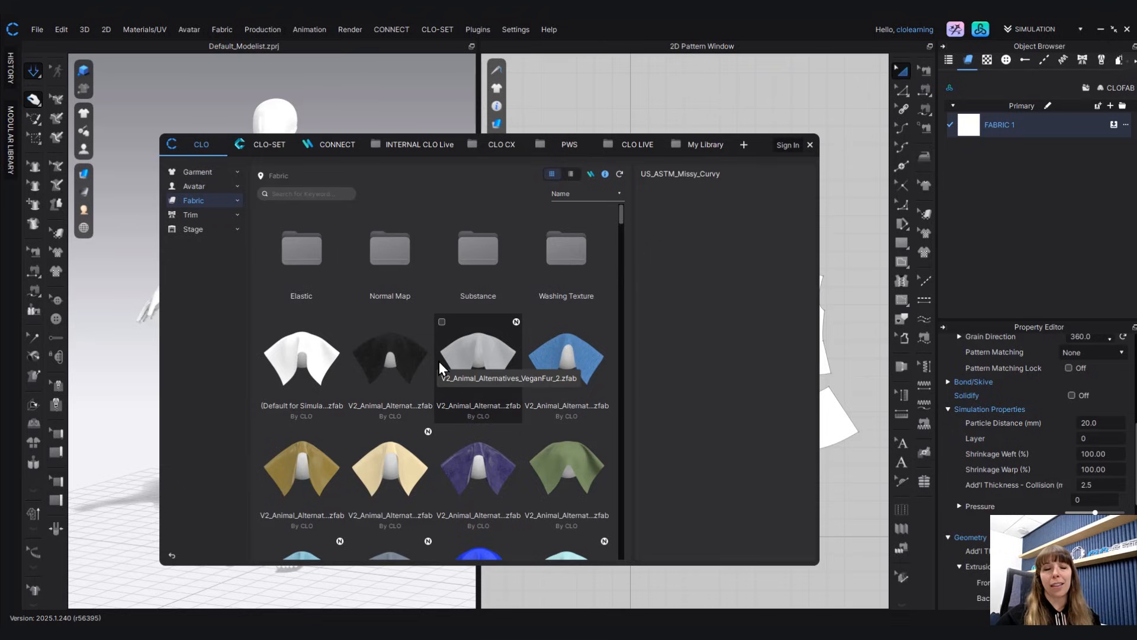
scroll(619, 264, "down", 10)
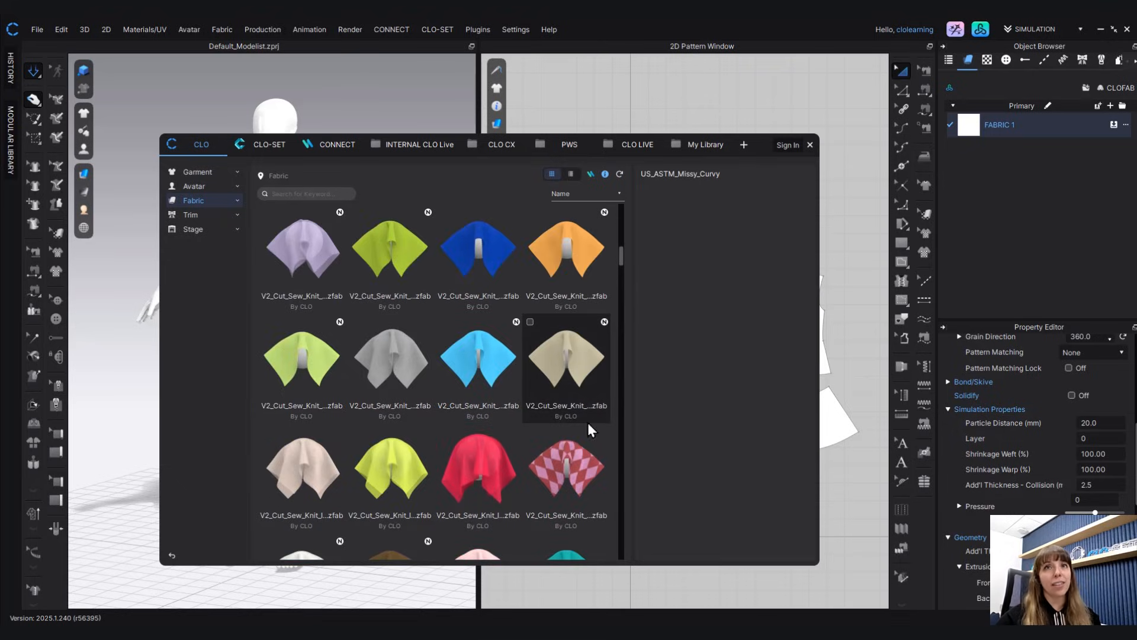
scroll(535, 403, "up", 10)
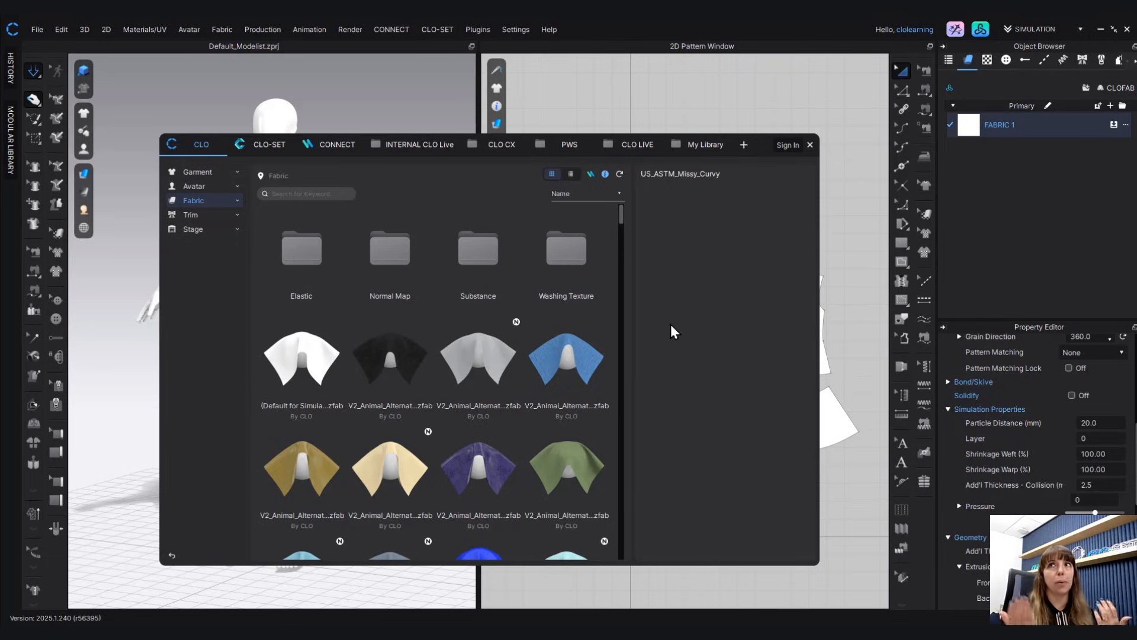
- Search the library fabrics for "jersey" and select V2_Cut_Sew_Knit_Jersey_1.zfab to review its construction and composition details
left_click(327, 192)
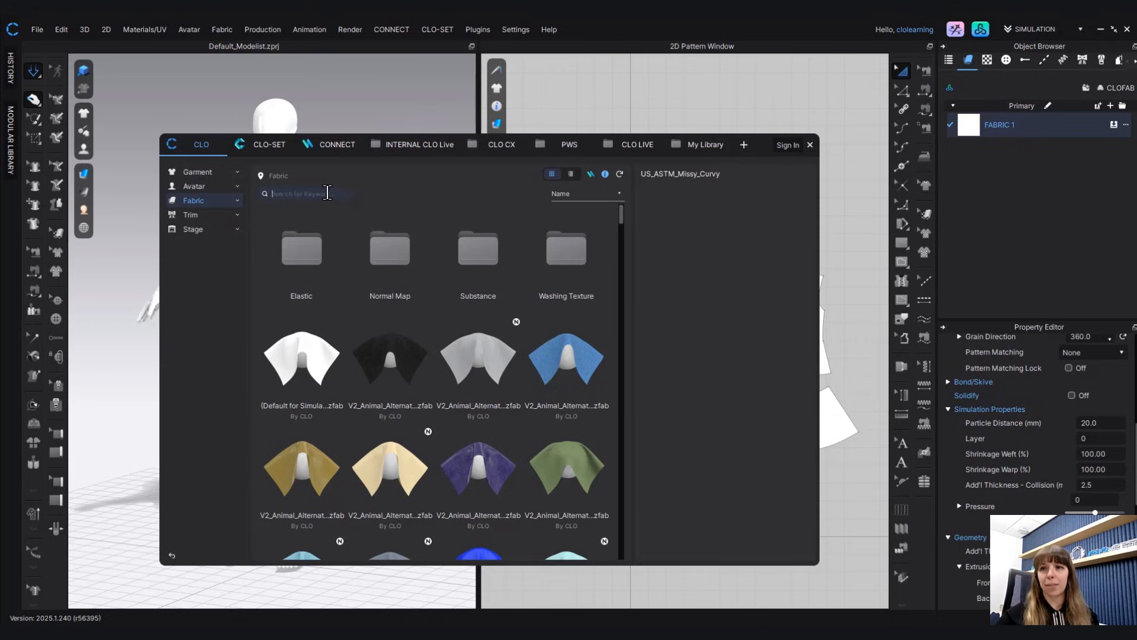
left_click(327, 193)
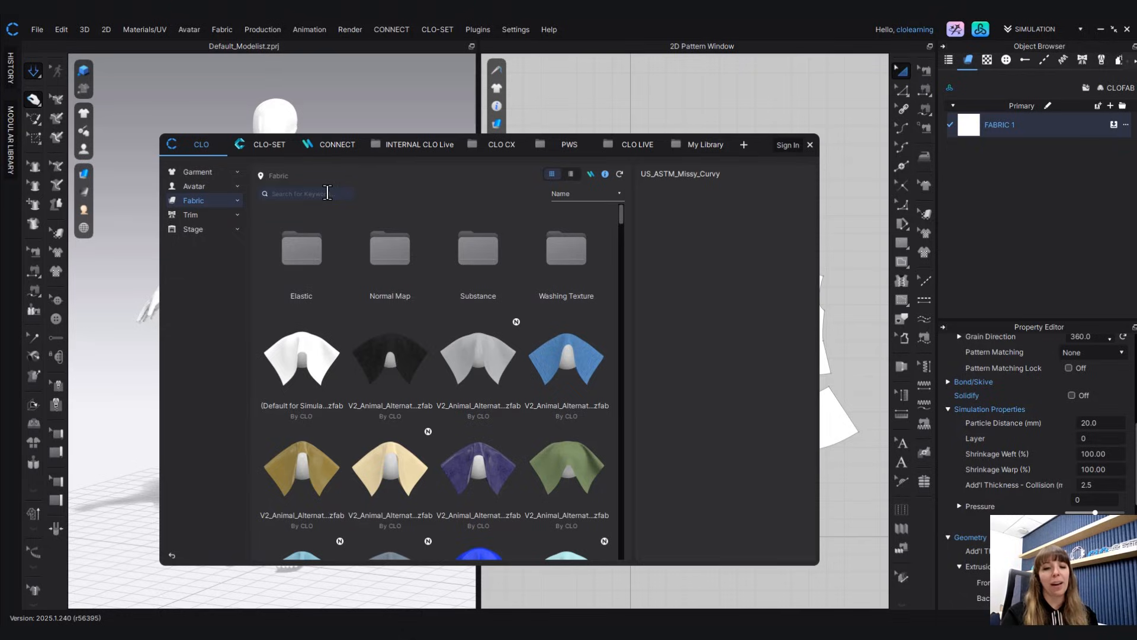
type("jersey")
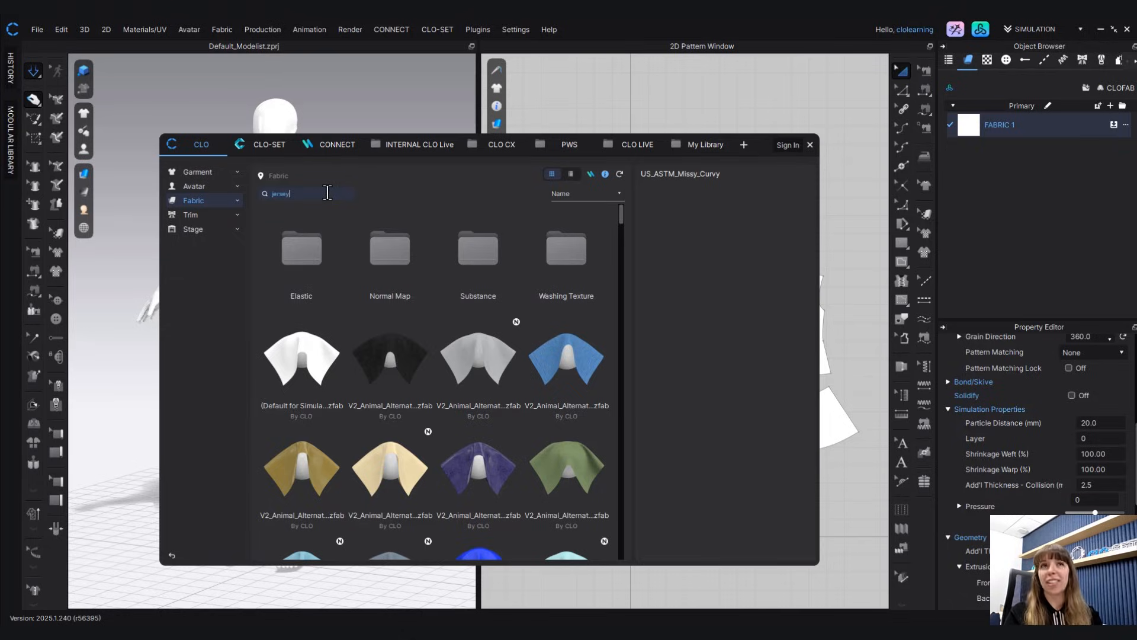
key("Return")
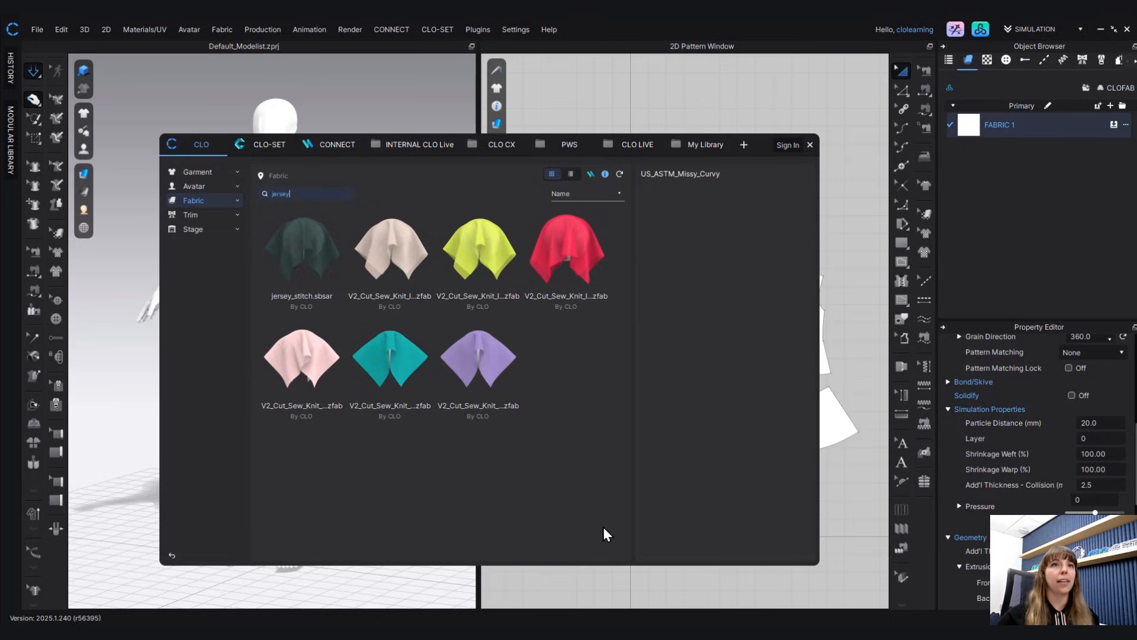
left_click(290, 346)
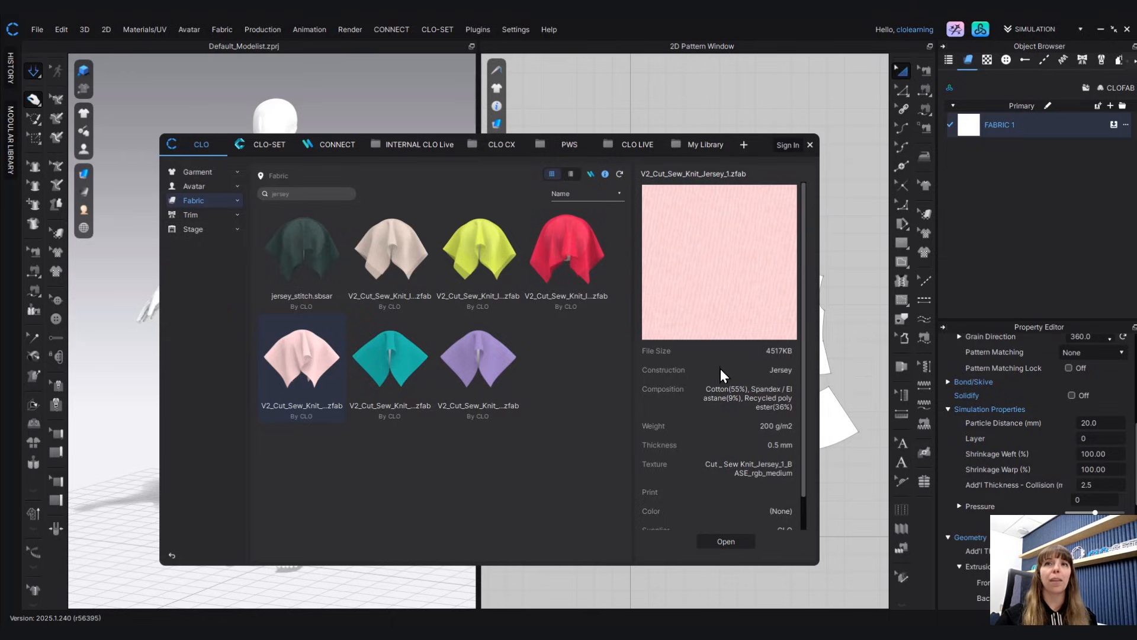
left_click(782, 378)
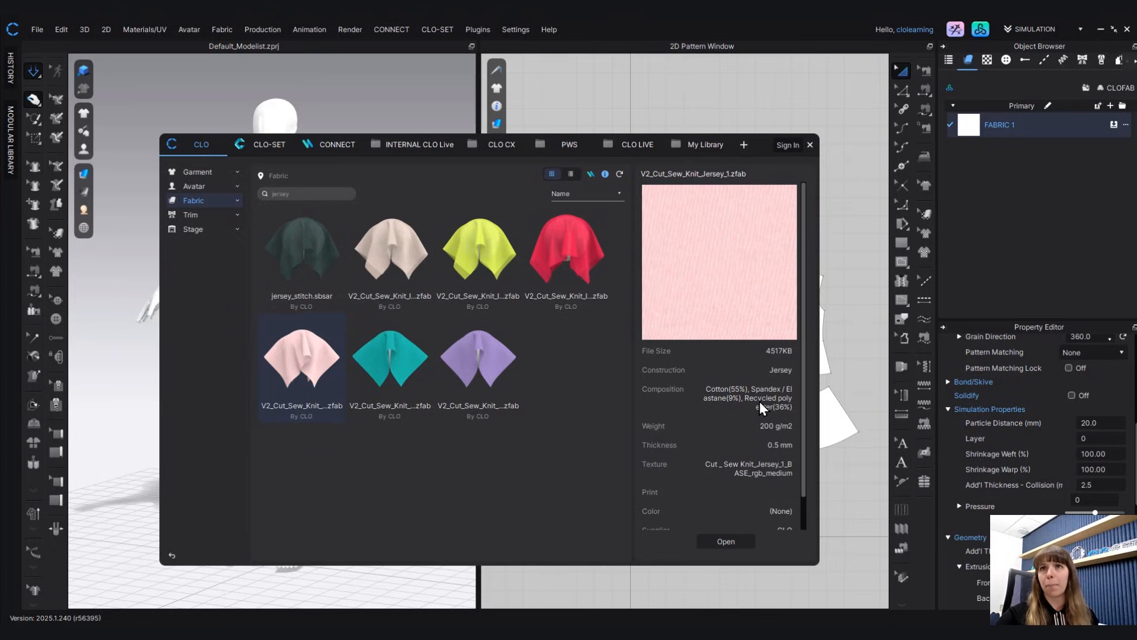
- Add V2_Cut_Sew_Knit_Jersey_1.zfab from the library to the project's fabrics
left_click(779, 430)
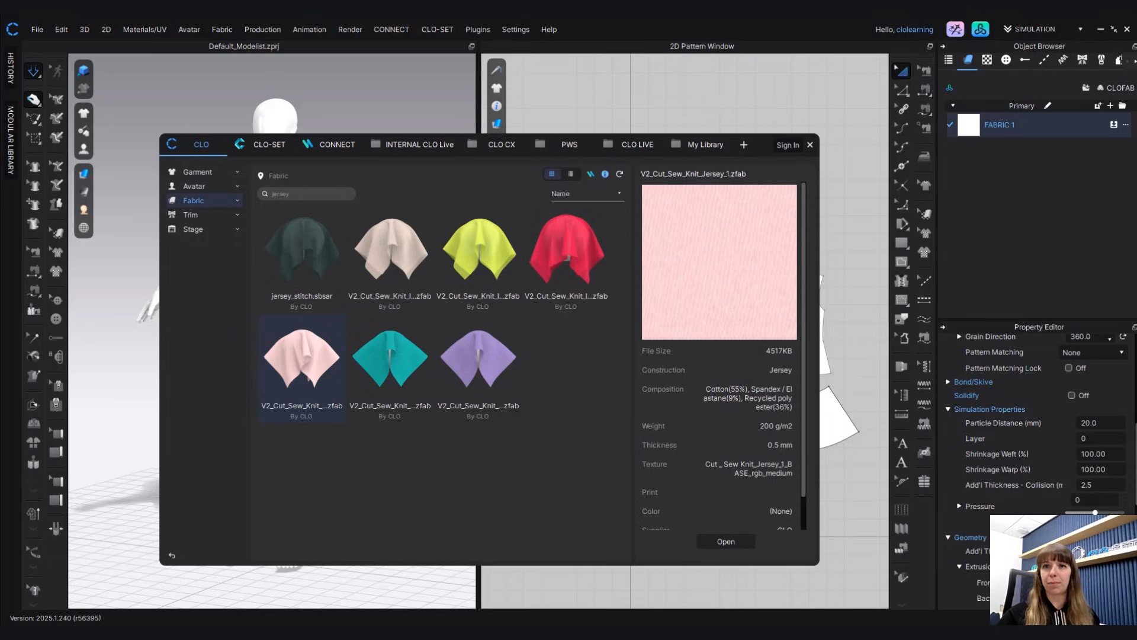
double_click(307, 357)
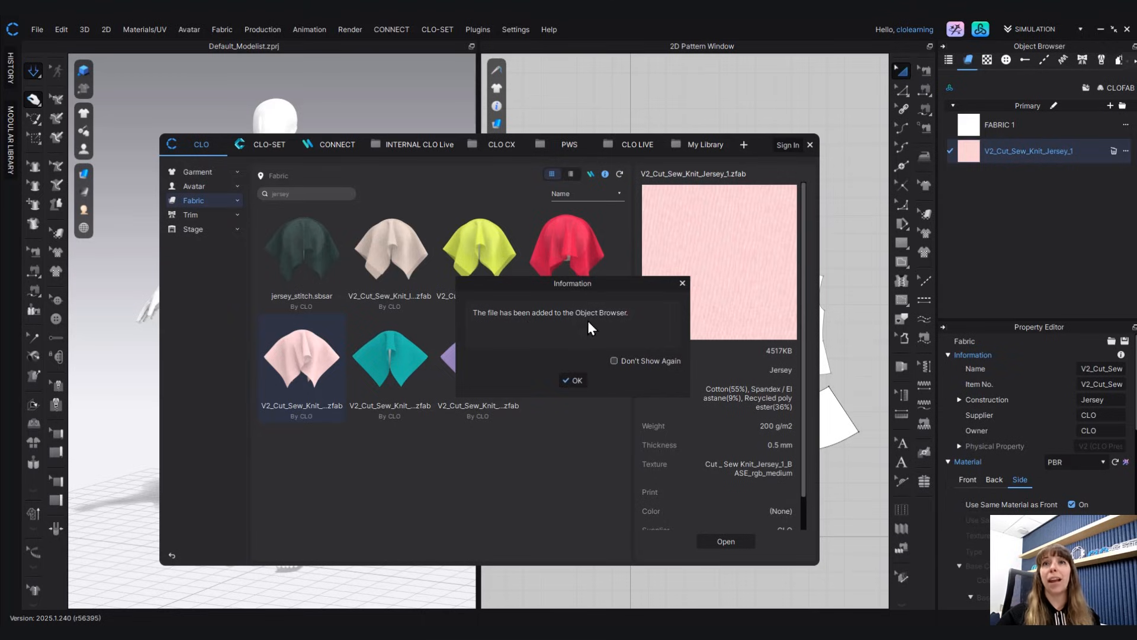
left_click(574, 381)
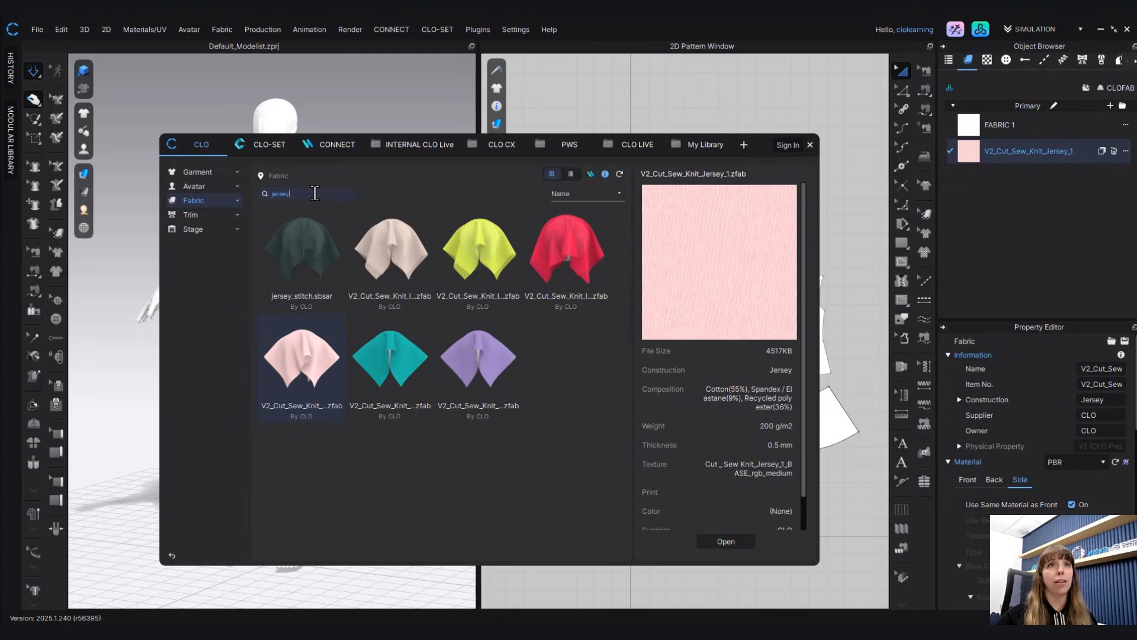
- Search the library fabrics for "rib" and preview V2_Cut_Sew_Knit_Rib_1.zfab and V2_Cut_Sew_Knit_Rib_2.zfab
left_click_drag(314, 194, 282, 198)
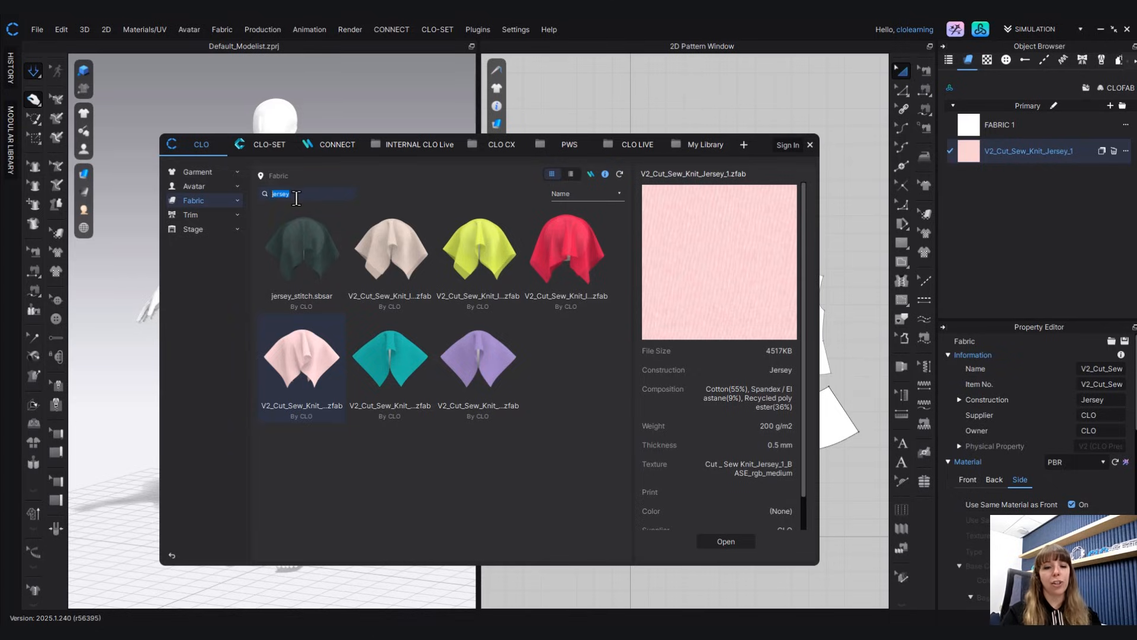
type("rib")
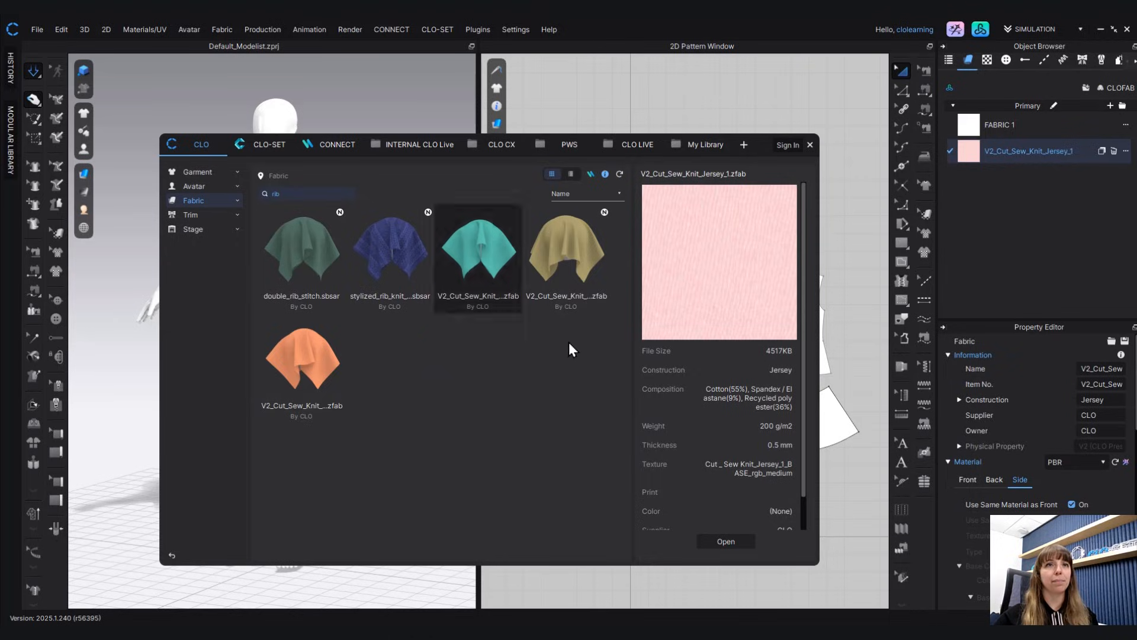
left_click(369, 370)
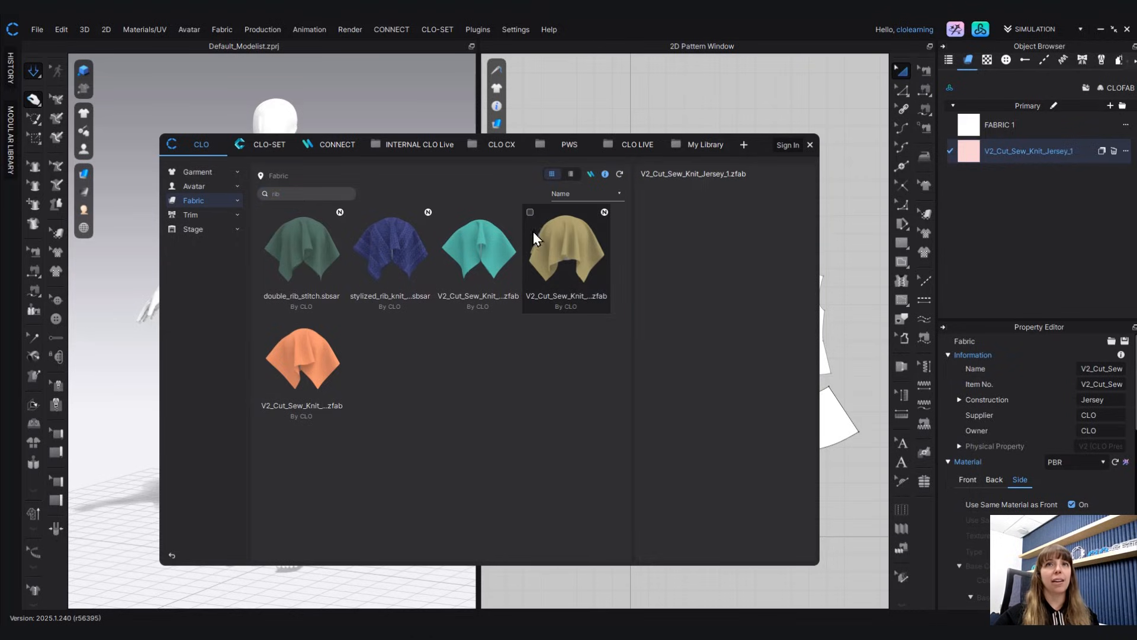
left_click(472, 263)
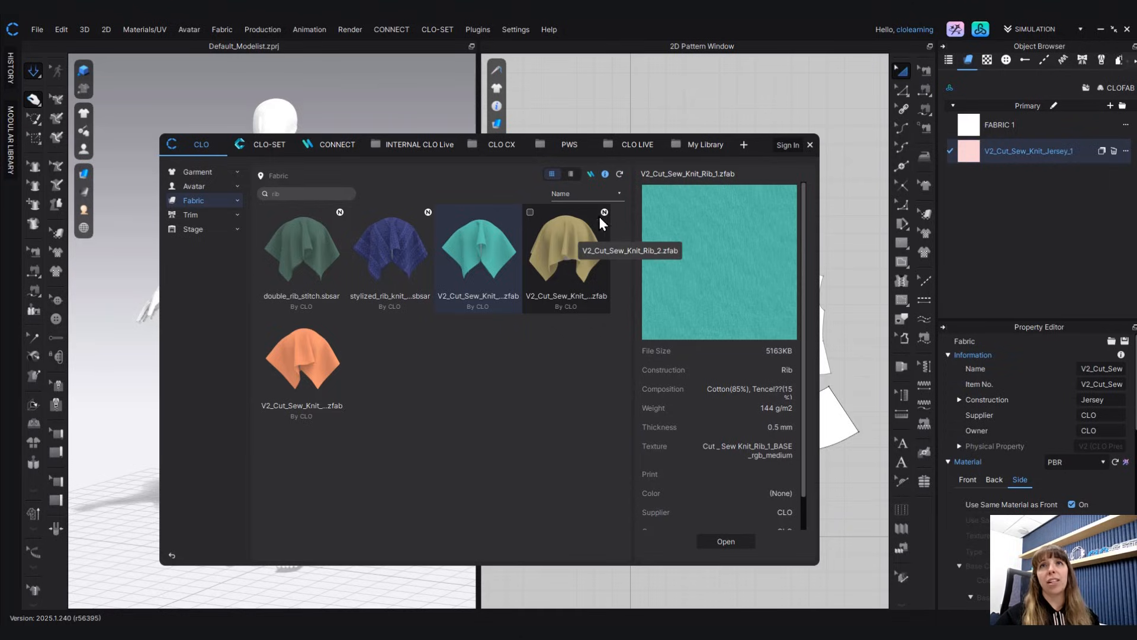
left_click(548, 240)
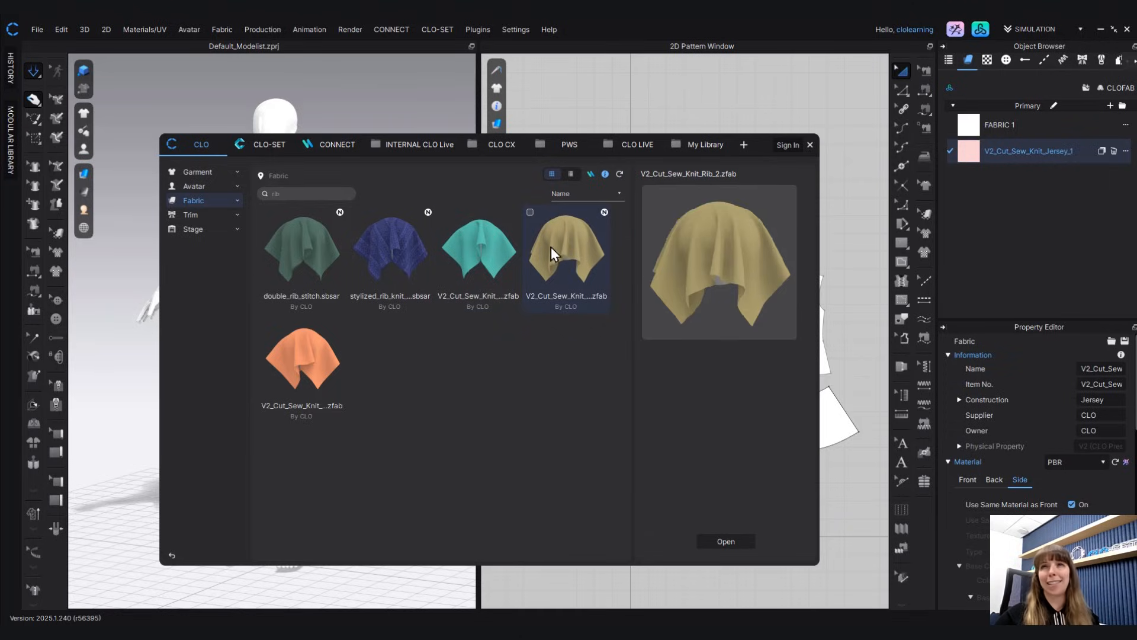
- Mark V2_Cut_Sew_Knit_Rib_2.zfab in the library and try to download it
left_click(530, 212)
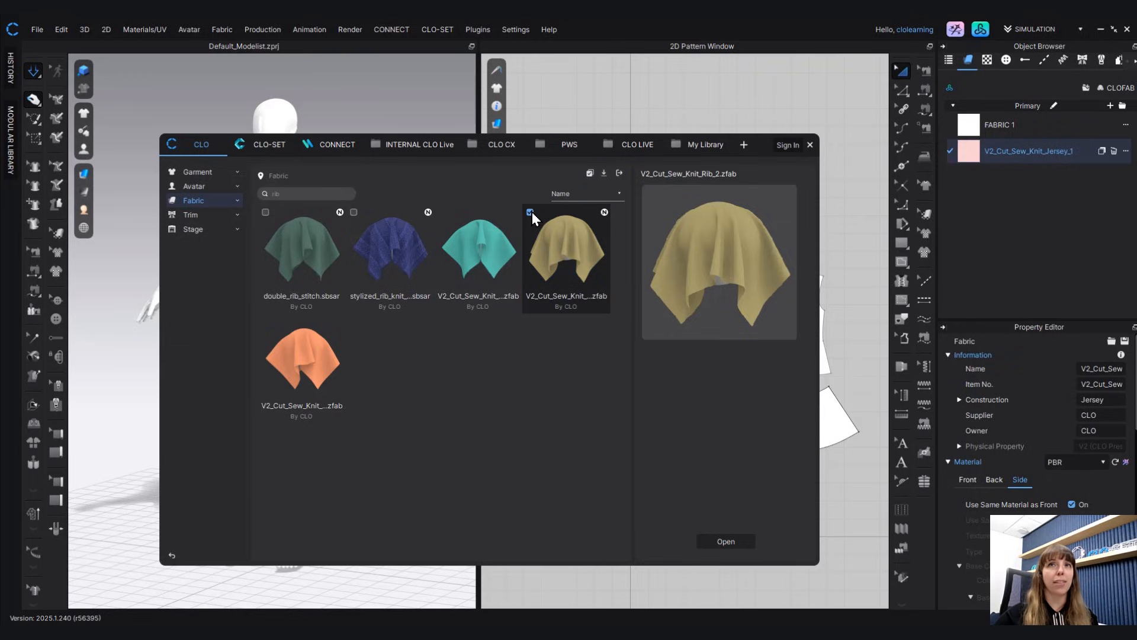
left_click(604, 173)
left_click(604, 173)
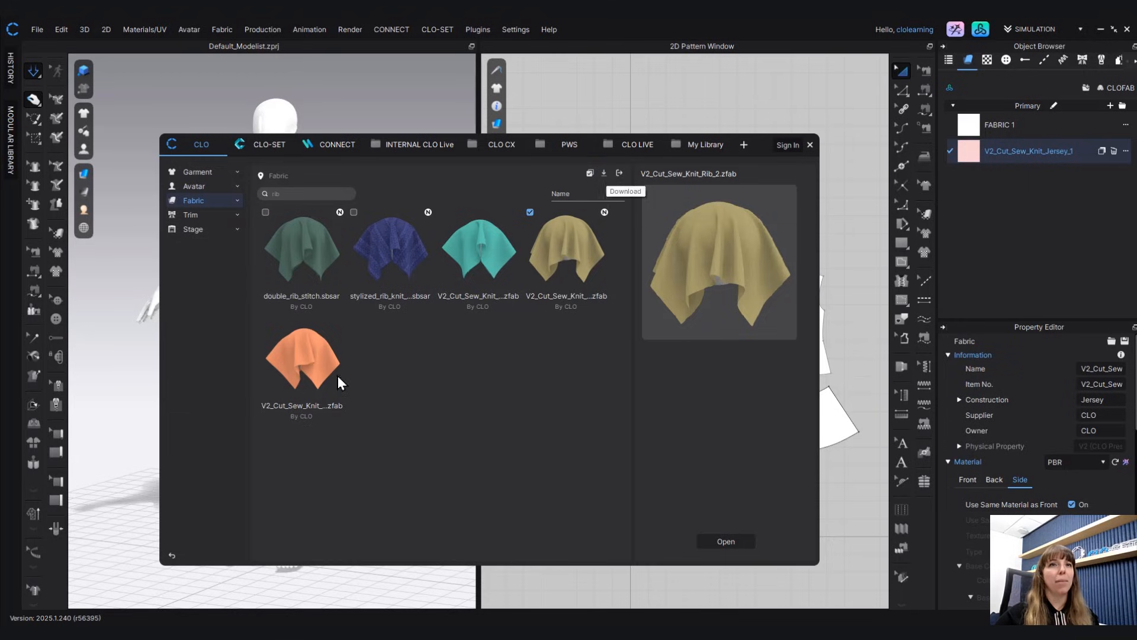
- Compare the Rib_3 and Rib_1 knit details, add V2_Cut_Sew_Knit_Rib_1 to the project's fabrics and close the library
left_click(314, 357)
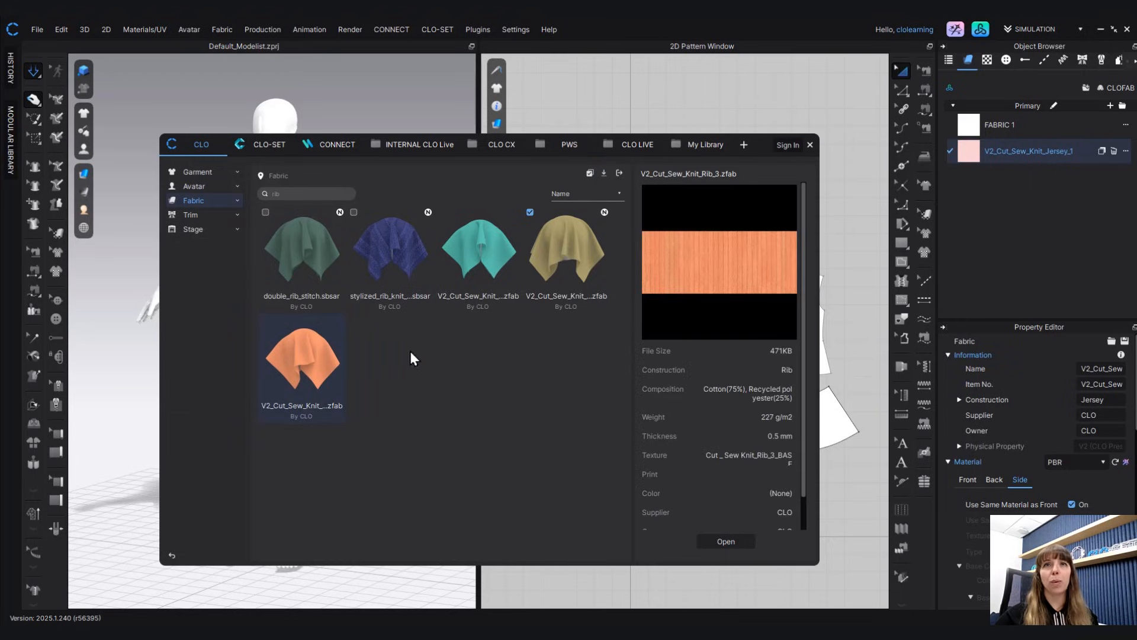
left_click(473, 258)
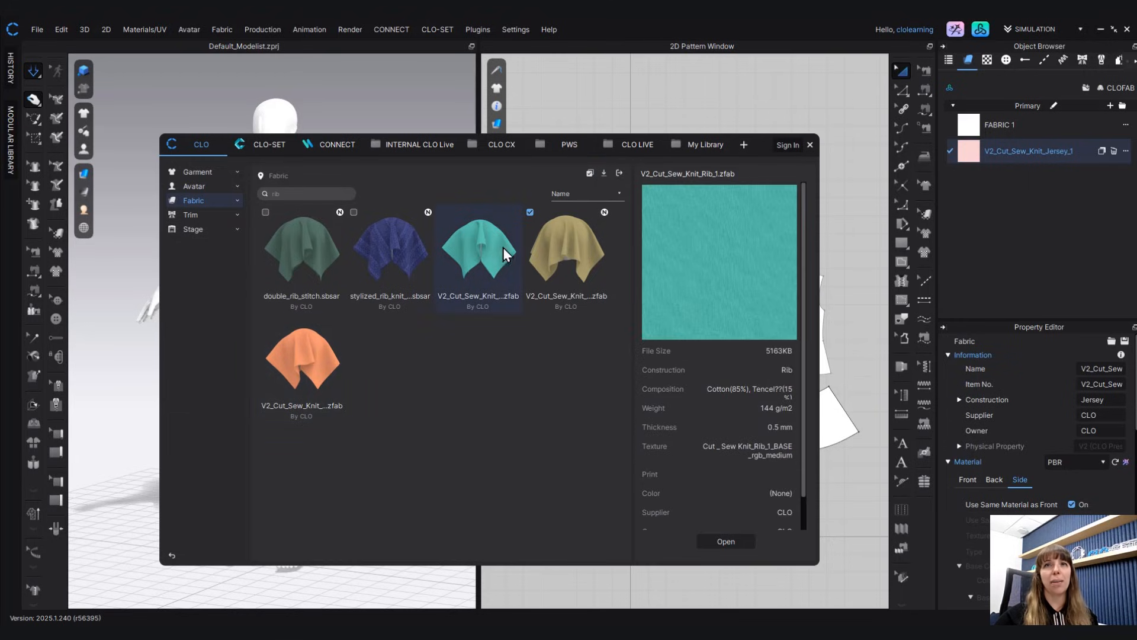
left_click(472, 262)
left_click(474, 261)
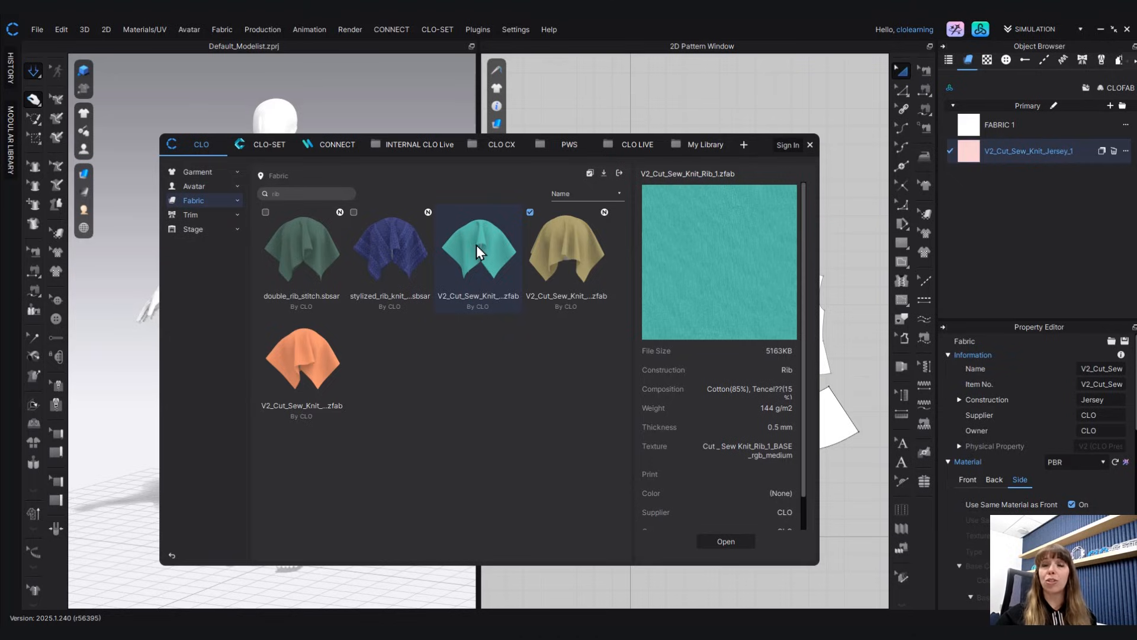
left_click_drag(478, 244, 1044, 217)
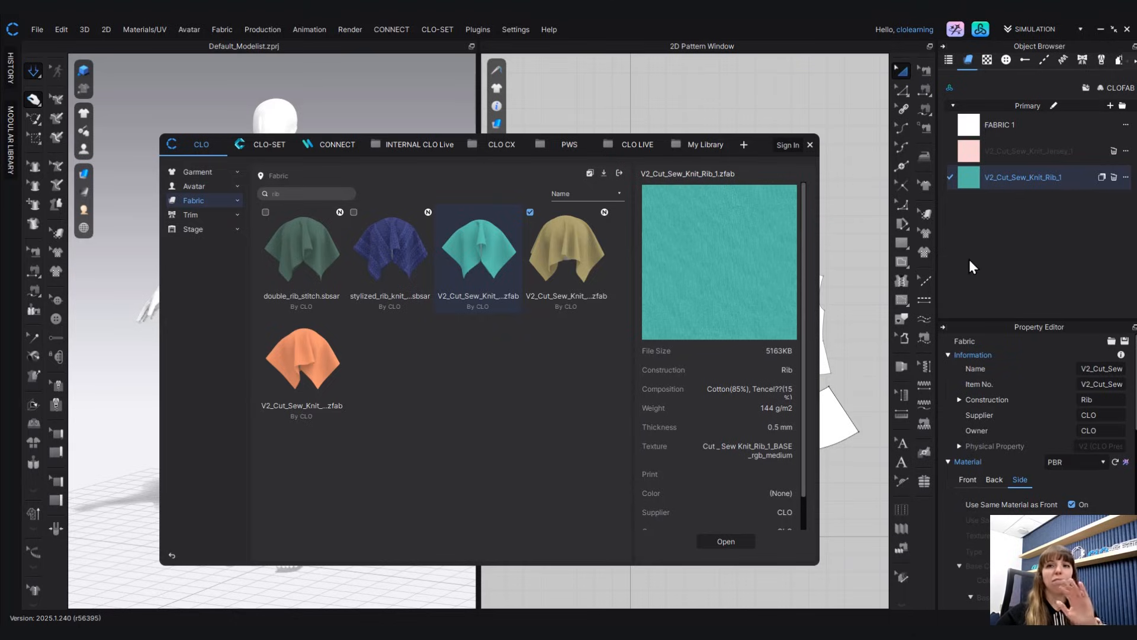
left_click(810, 146)
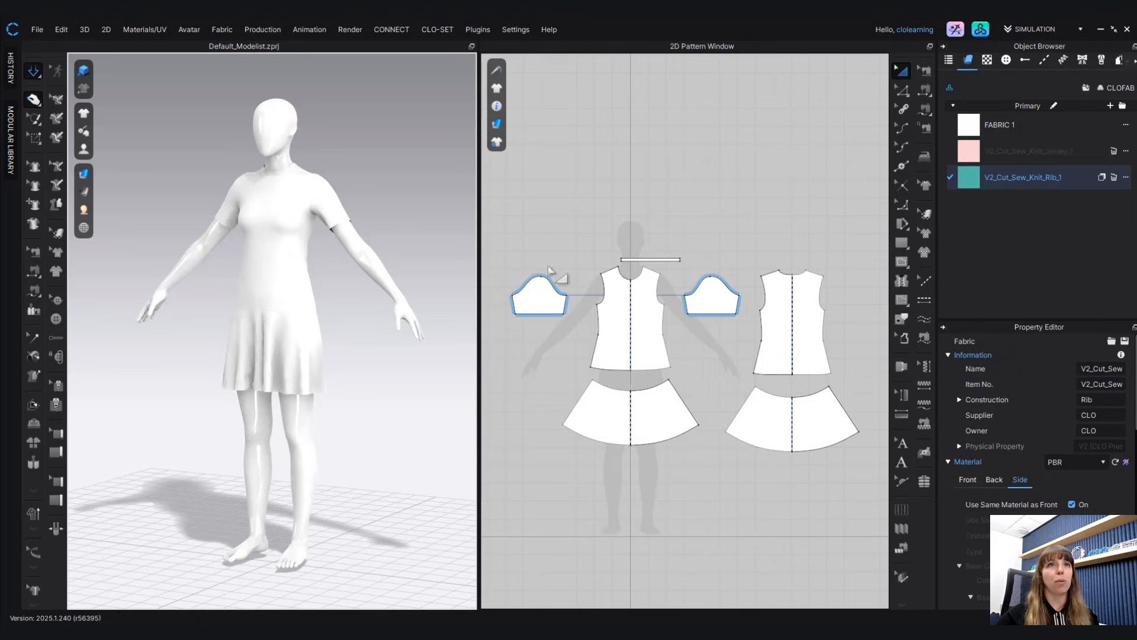
- Apply the V2_Cut_Sew_Knit_Rib_1 fabric to the narrow neckband pattern piece
right_click_drag(275, 376, 361, 374)
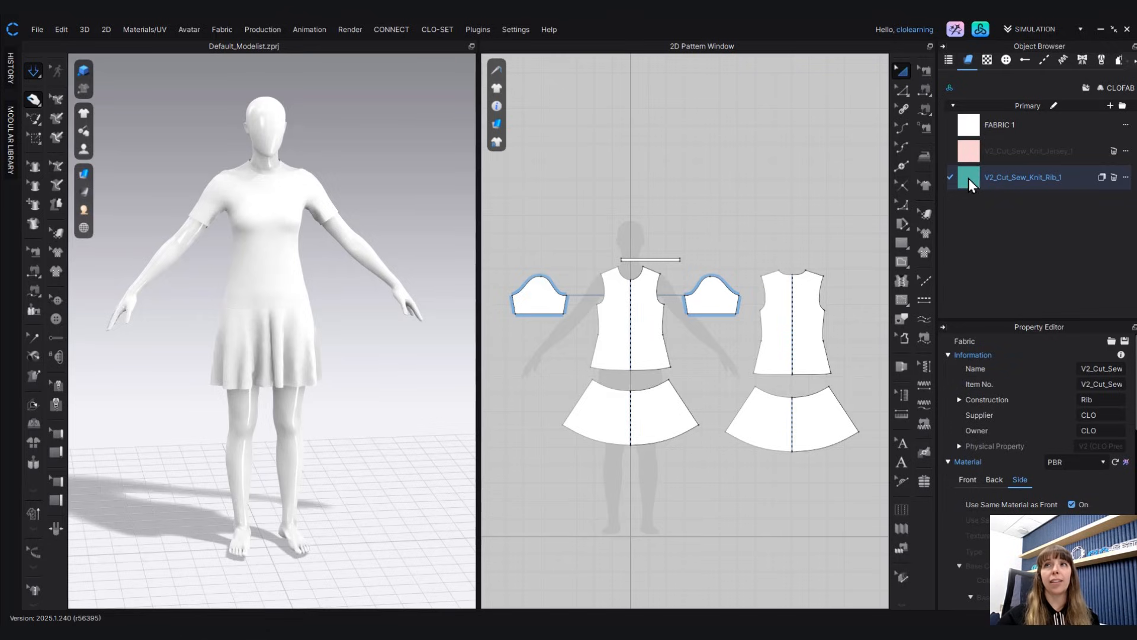
left_click_drag(947, 184, 884, 185)
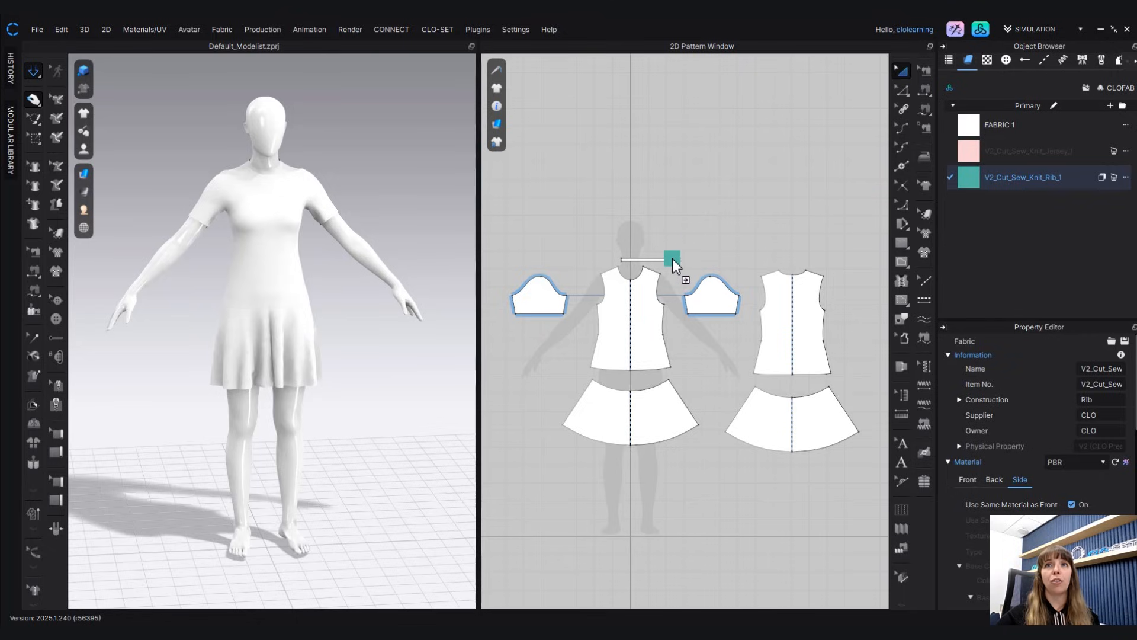
left_click_drag(672, 258, 672, 259)
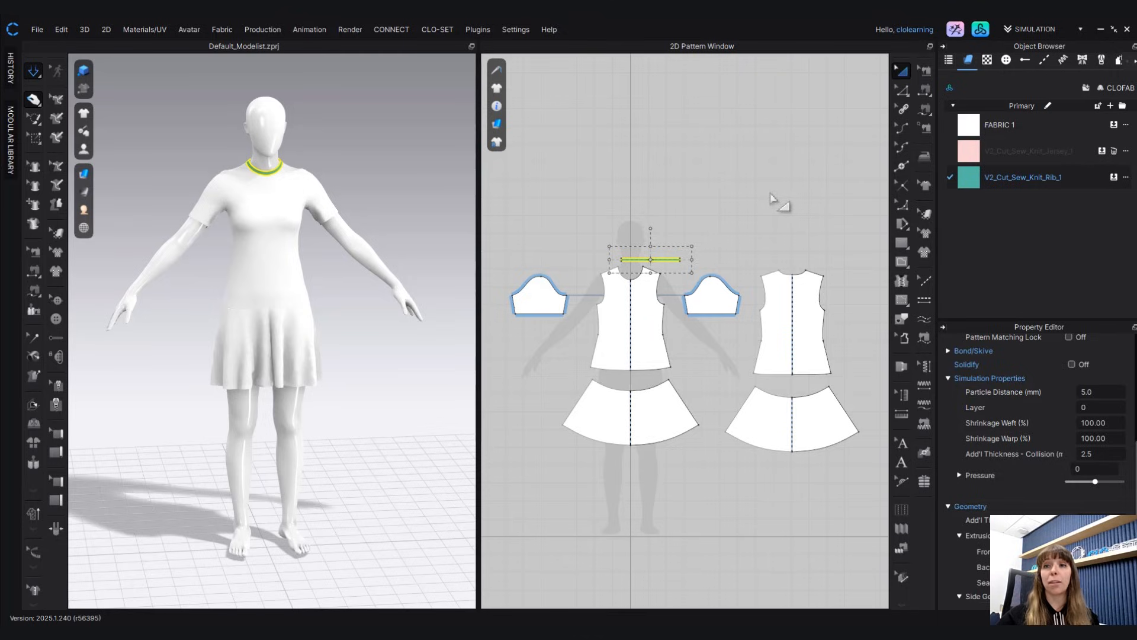
scroll(293, 200, "up", 5)
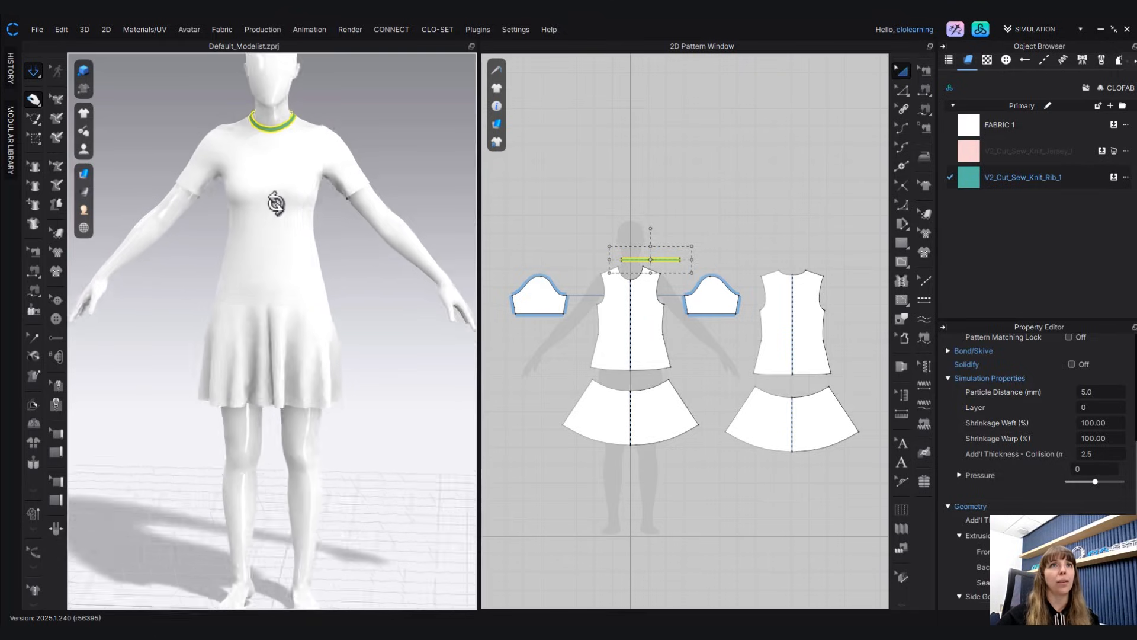
mouse_move(275, 203)
right_mouse_down()
mouse_move(221, 212)
mouse_move(259, 200)
right_mouse_up()
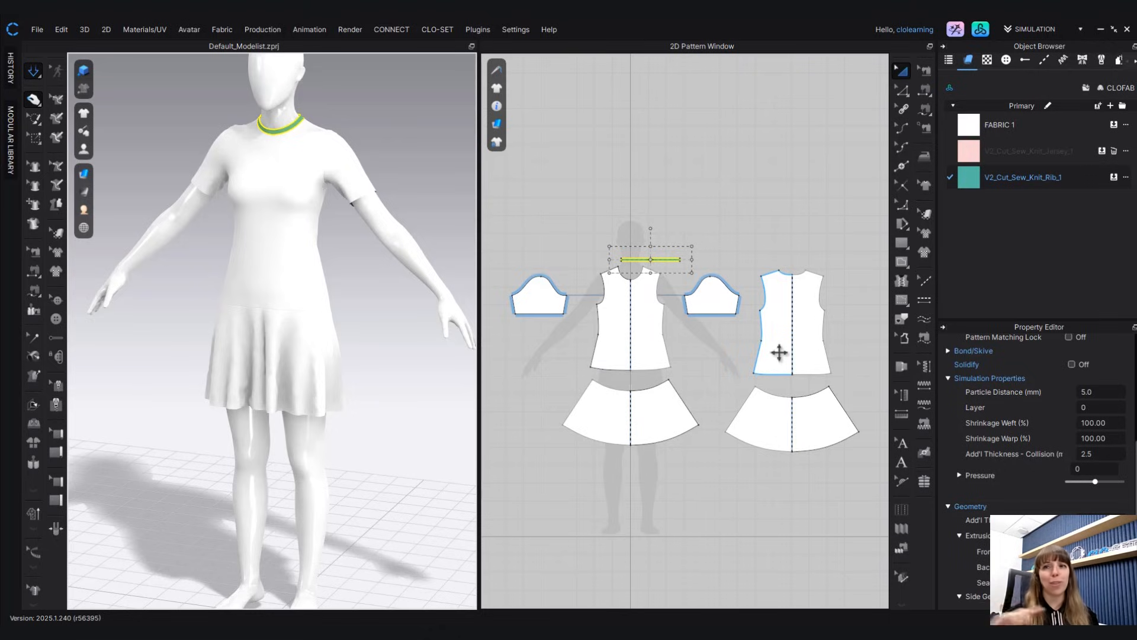
- Assign V2_Cut_Sew_Knit_Jersey_1 to the front and back bodice, both sleeves, and both skirt pieces
left_click(780, 316)
left_click(719, 296, "shift")
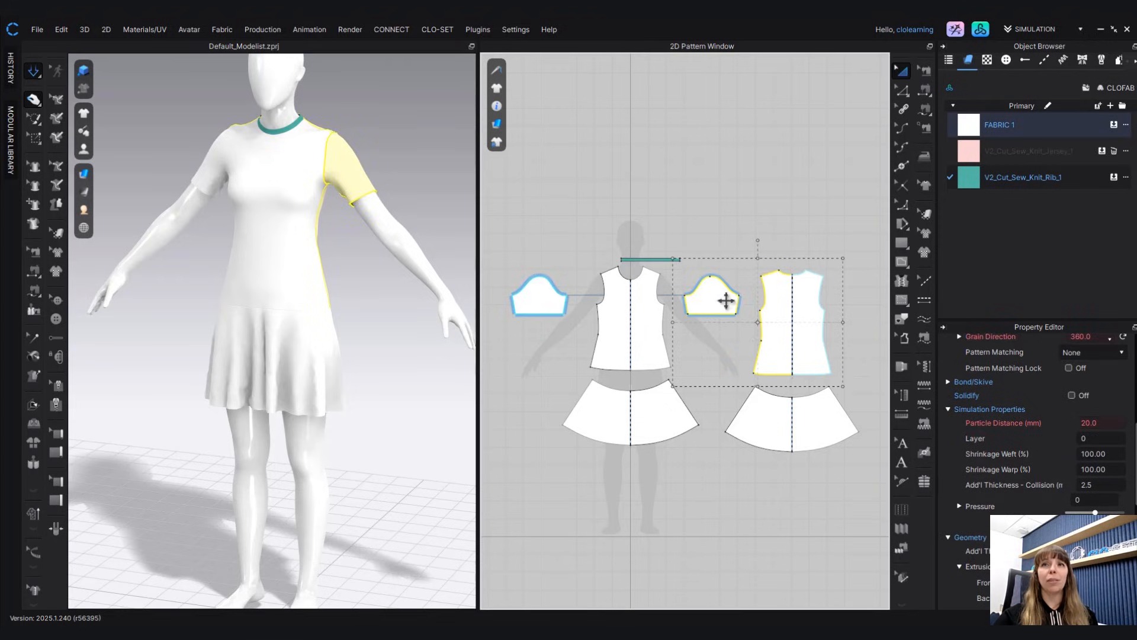
left_click(770, 411, "shift")
left_click(907, 70)
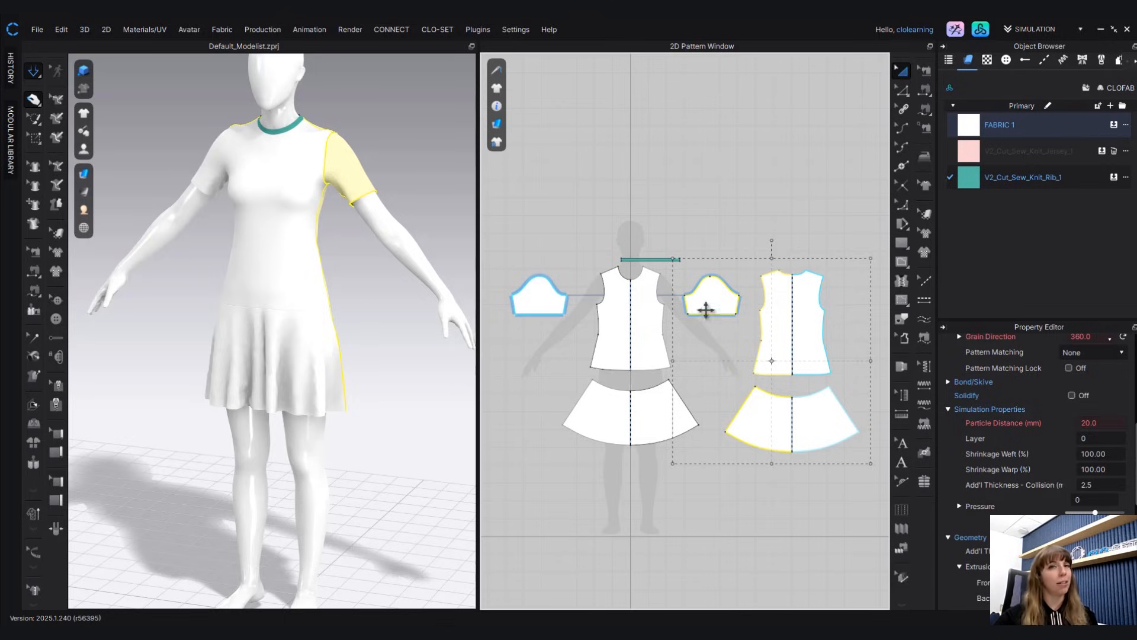
left_click(653, 332, "shift")
left_click(655, 408, "shift")
left_click(544, 296, "shift")
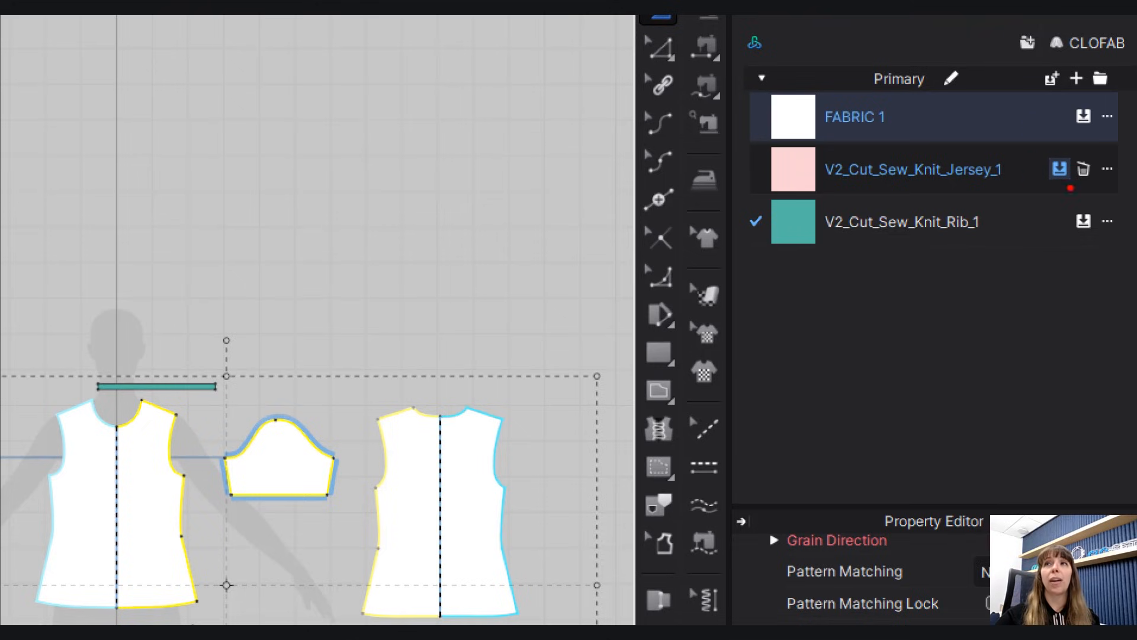
mouse_move(1065, 156)
left_mouse_down()
mouse_move(1044, 155)
mouse_move(1035, 177)
mouse_move(1071, 188)
mouse_move(1068, 155)
left_mouse_up()
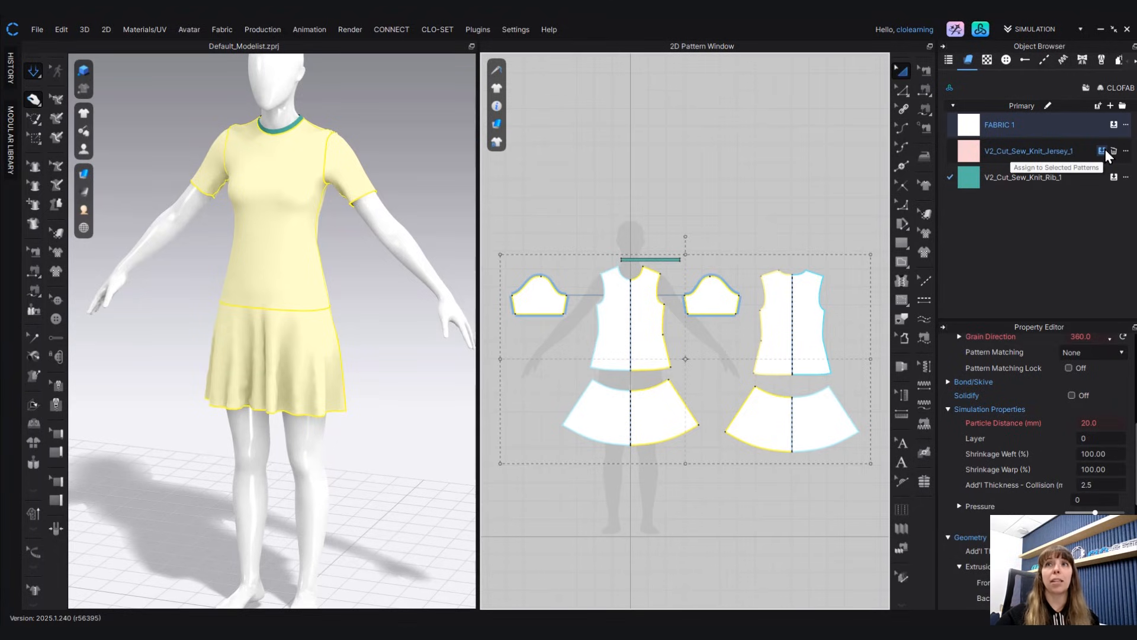
left_click(1103, 152)
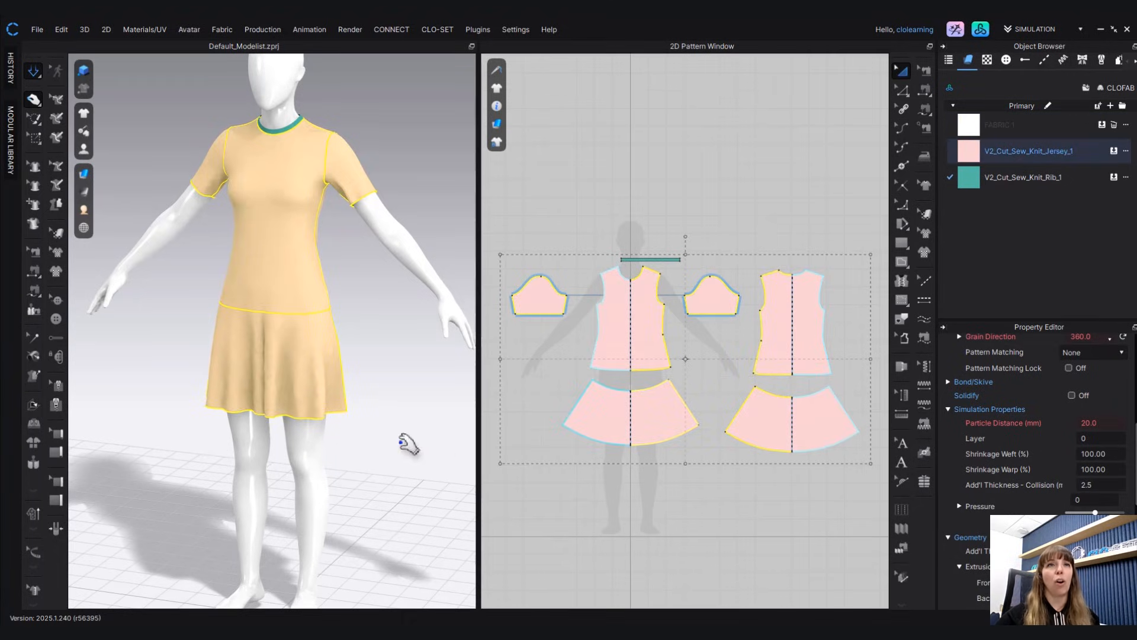
- Pull the skirt's hem outward at several spots on the avatar to test the jersey's drape
right_click_drag(409, 444, 353, 433)
left_click_drag(347, 402, 395, 385)
left_click_drag(242, 383, 187, 334)
left_click_drag(312, 396, 372, 377)
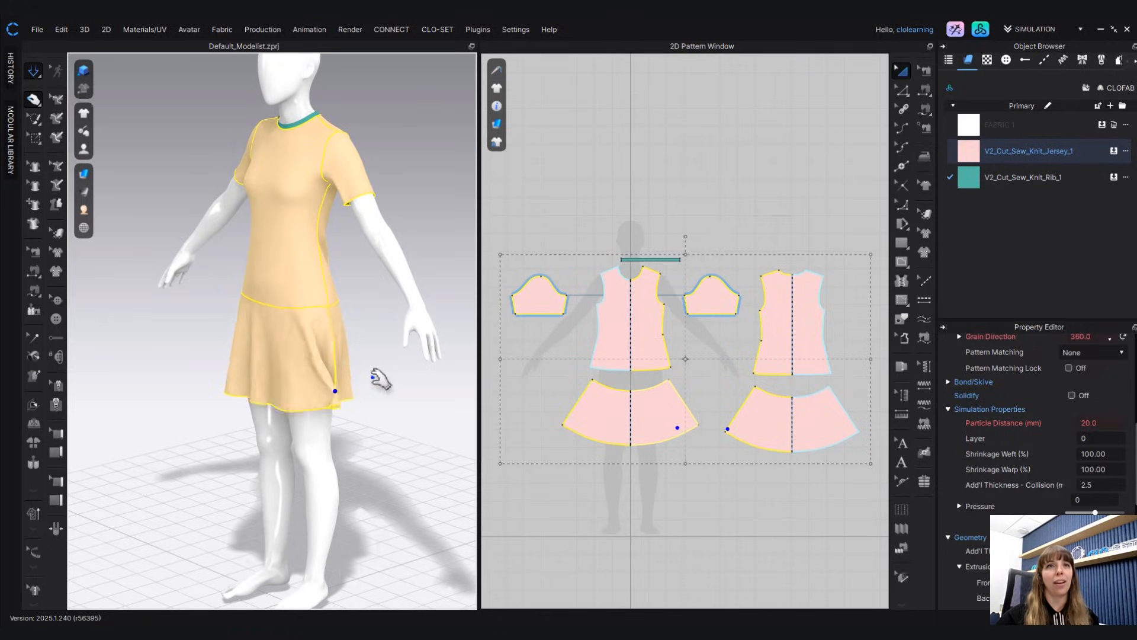
right_click_drag(375, 329, 407, 340)
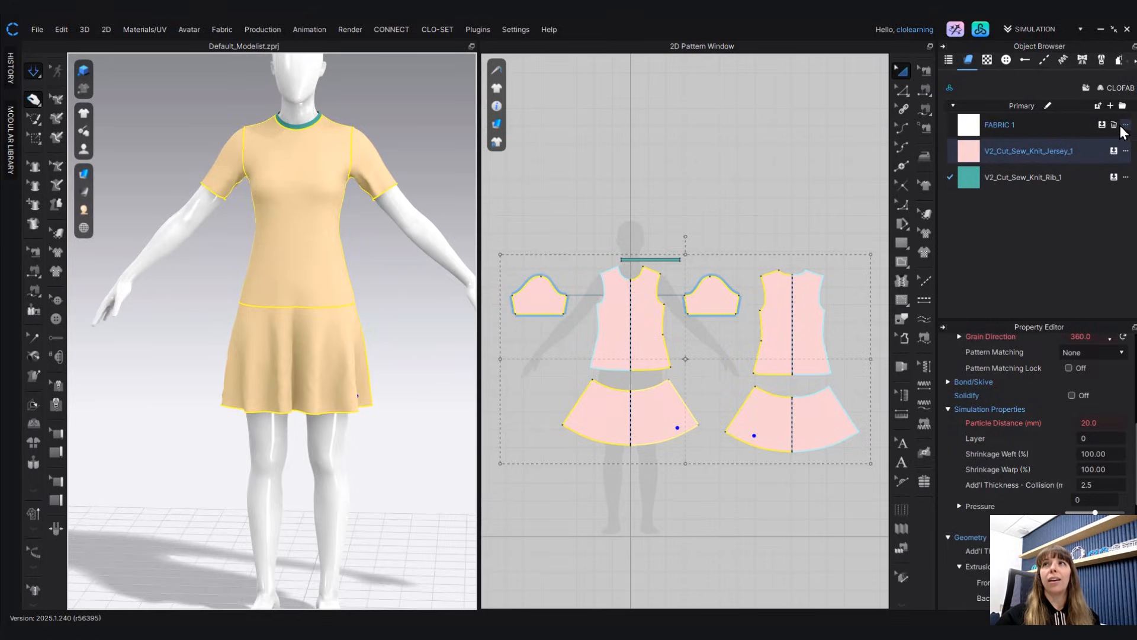
- Delete the unused FABRIC 1 from the project's fabrics and inspect the dress on the avatar
left_click(1061, 122)
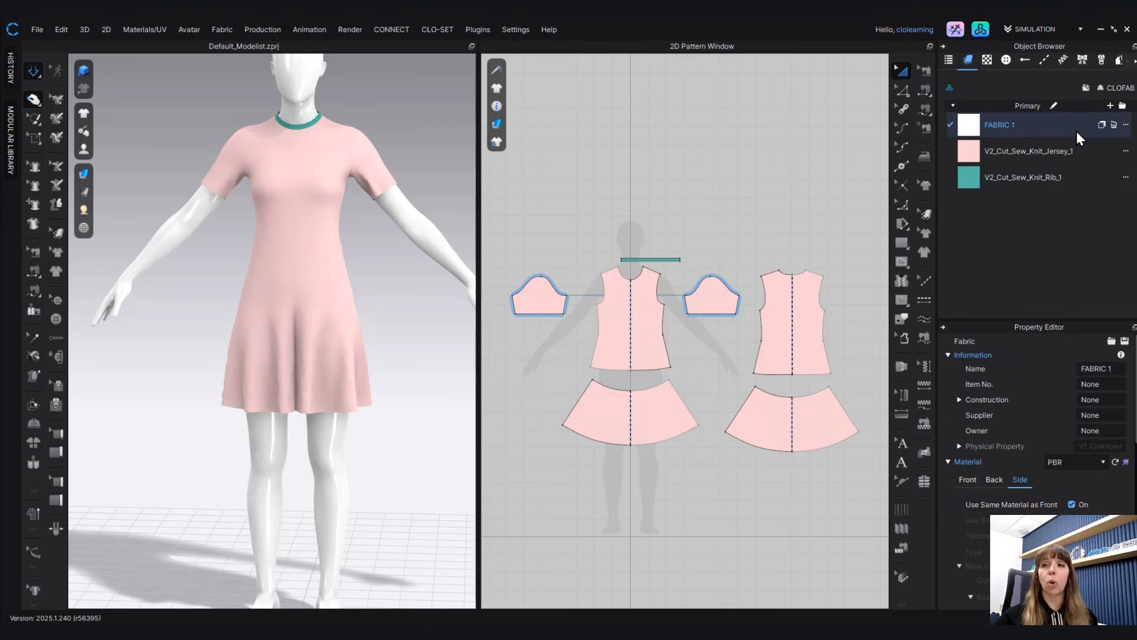
left_click(1114, 125)
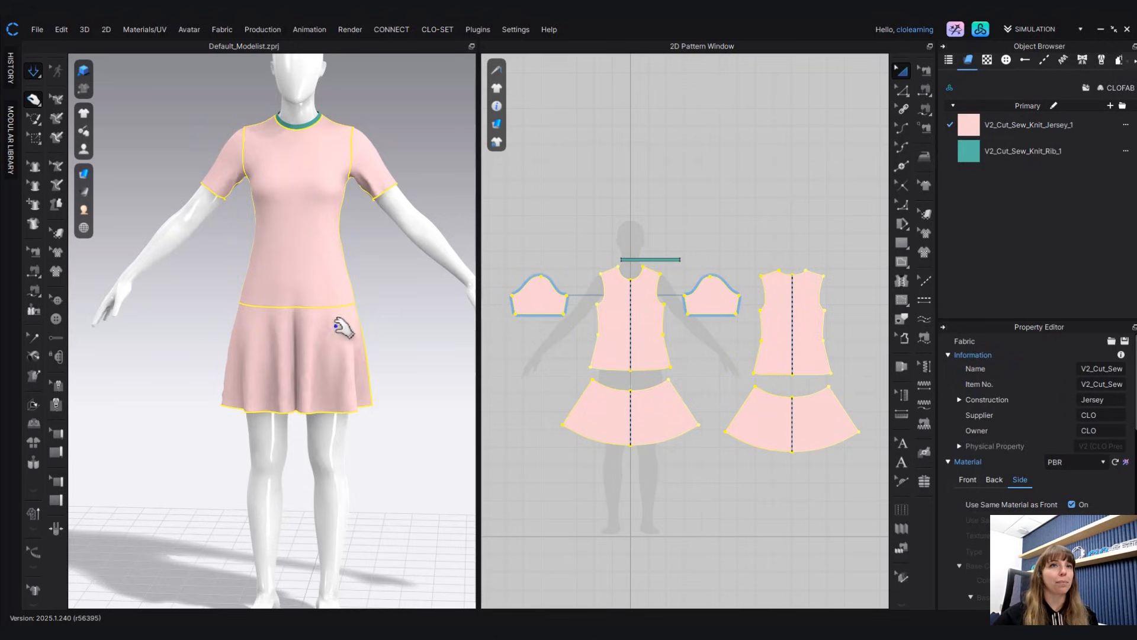
mouse_move(335, 326)
right_mouse_down()
mouse_move(345, 330)
mouse_move(300, 330)
mouse_move(406, 328)
mouse_move(338, 338)
right_mouse_up()
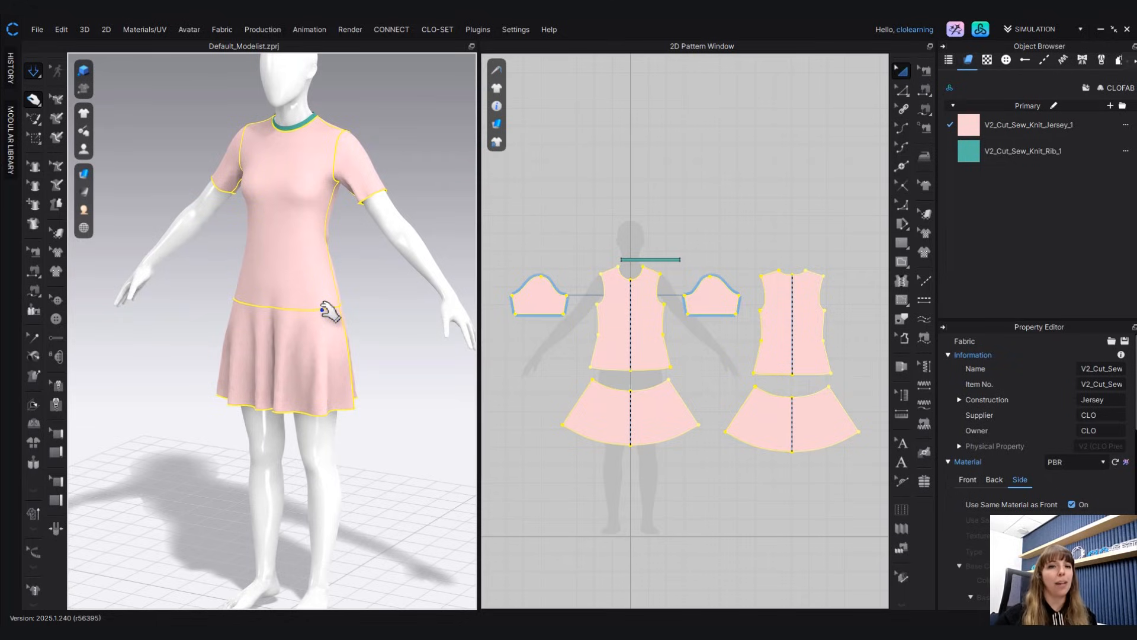
middle_click_drag(329, 330, 308, 389)
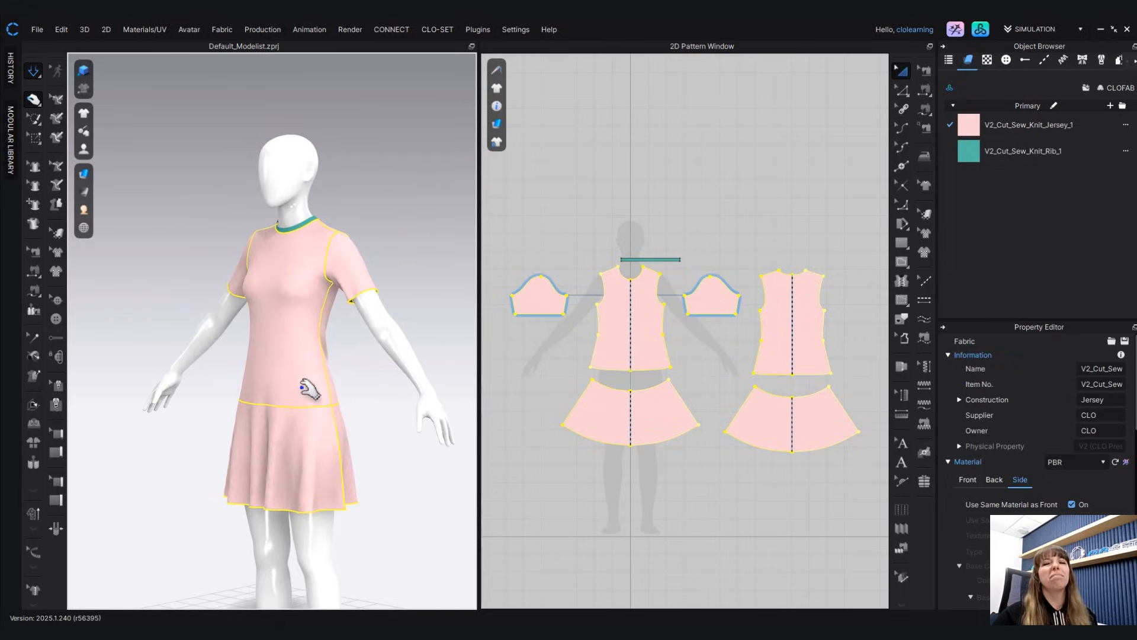
mouse_move(355, 437)
right_mouse_down()
mouse_move(332, 446)
mouse_move(373, 437)
right_mouse_up()
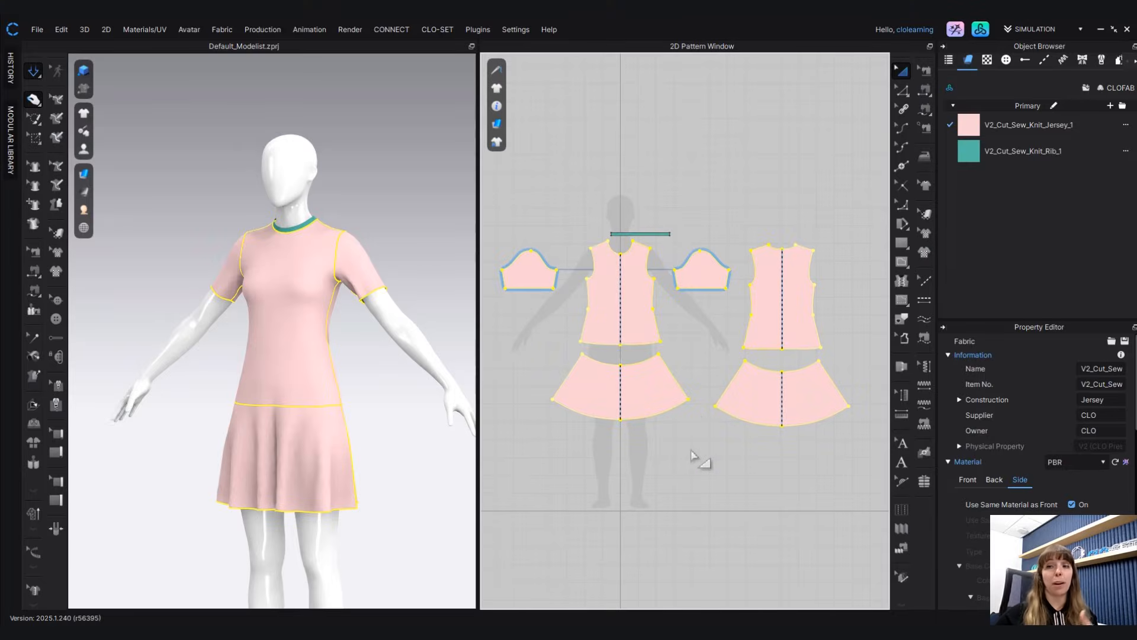
- Select the neckband pattern to inspect it up close, and show the properties of its V2_Cut_Sew_Knit_Rib_1 fabric
left_click(668, 234)
scroll(255, 225, "up", 10)
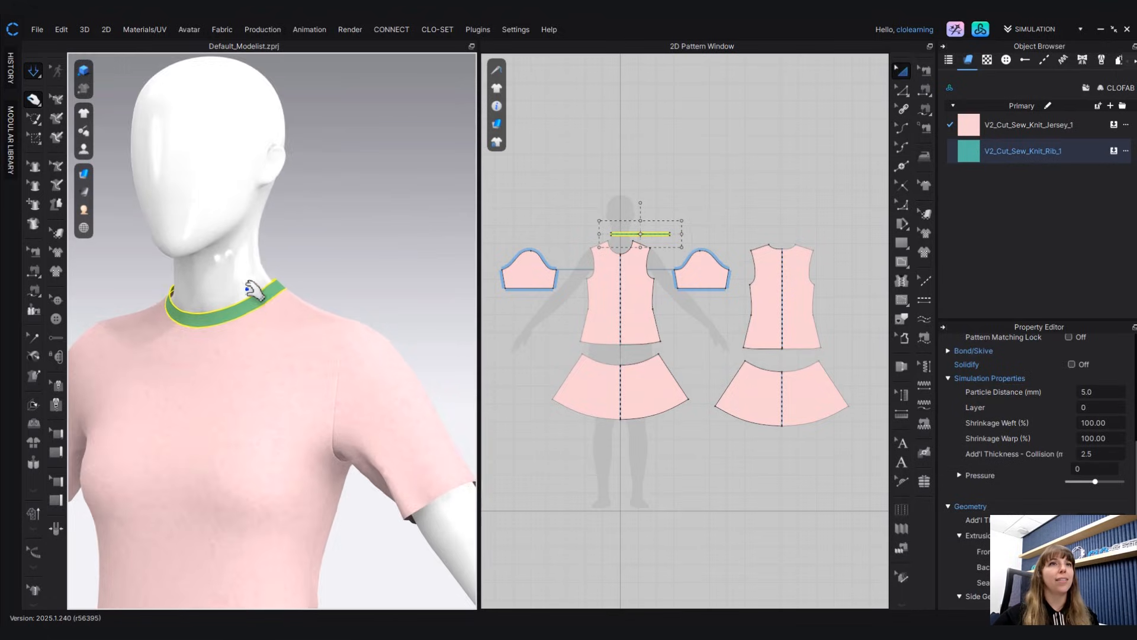
scroll(579, 231, "up", 8)
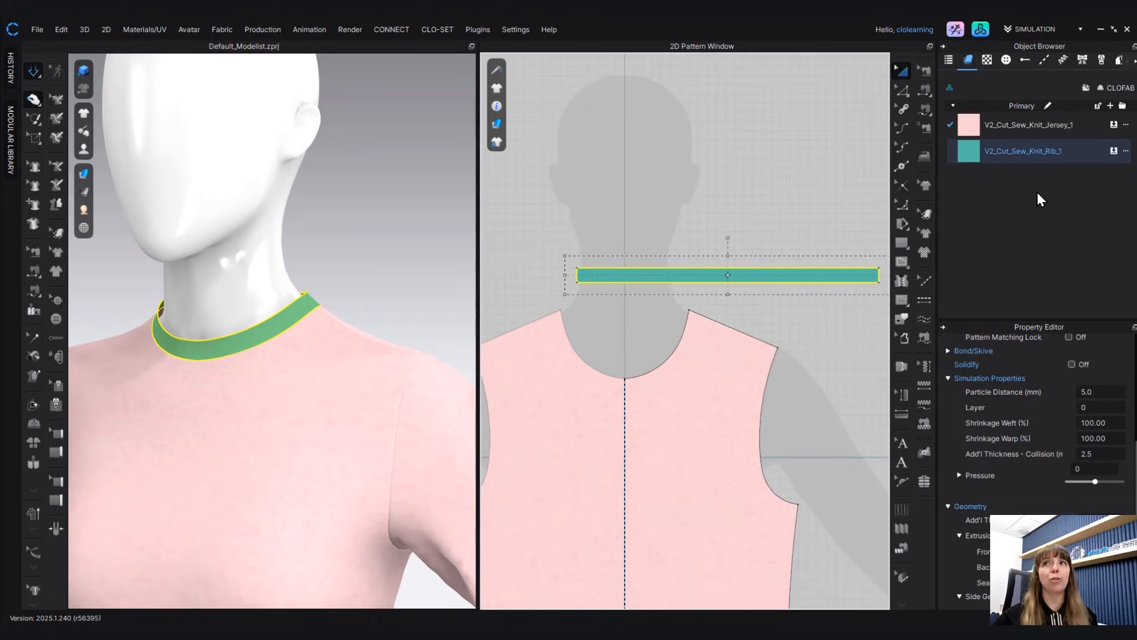
left_click(1084, 153)
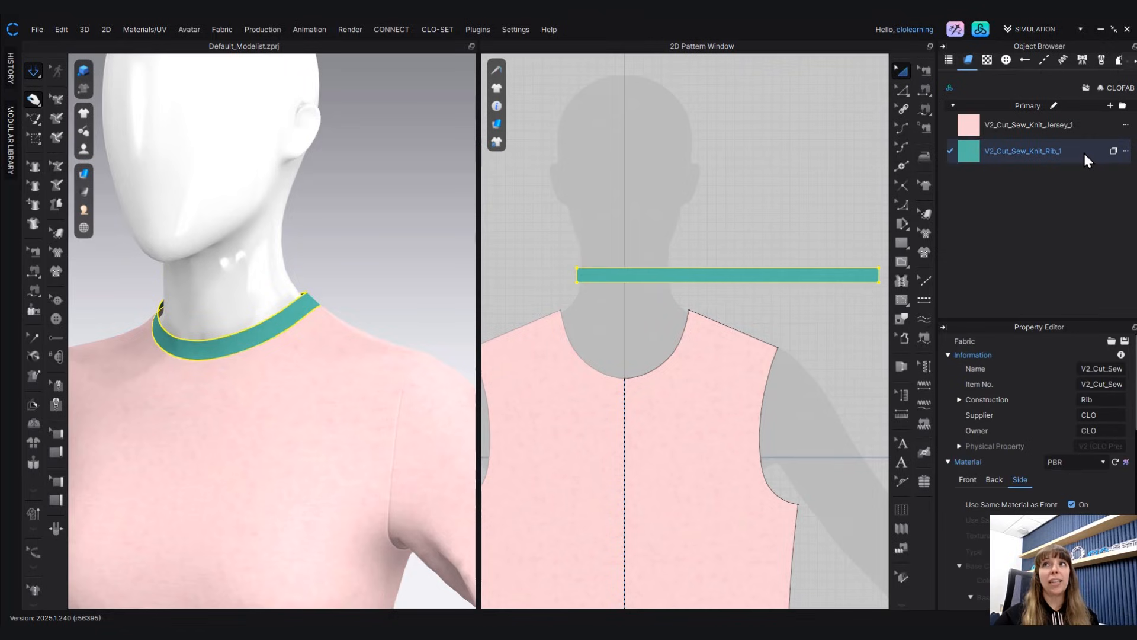
- Try the Metal type on the front material of V2_Cut_Sew_Knit_Rib_1 and inspect the neckband up close
key("ctrl")
key("ctrl")
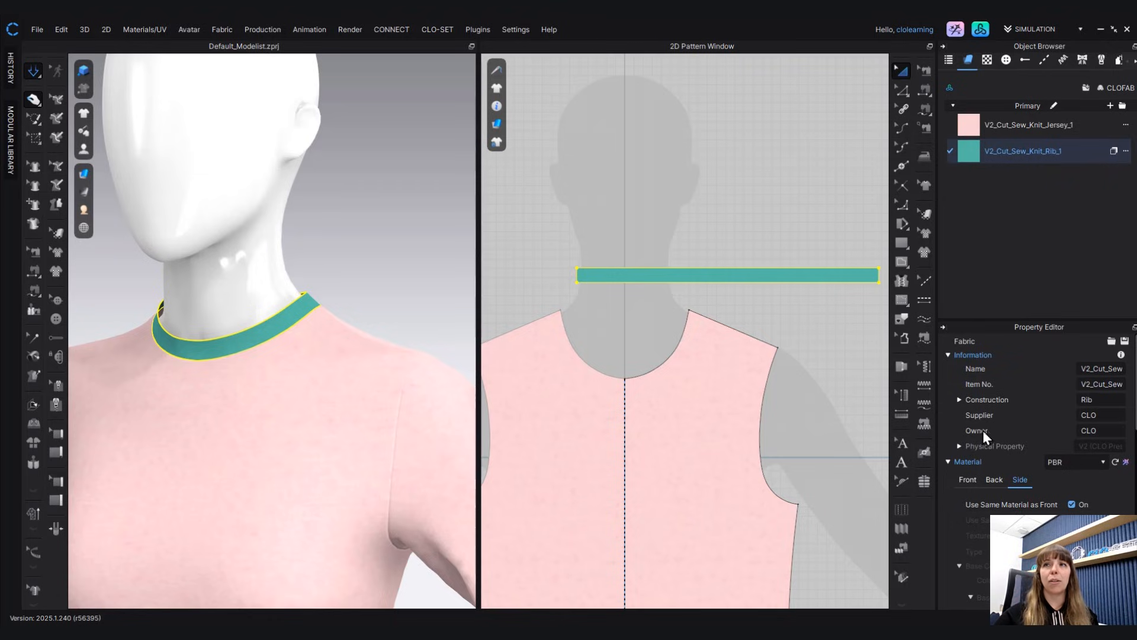
left_click(969, 481)
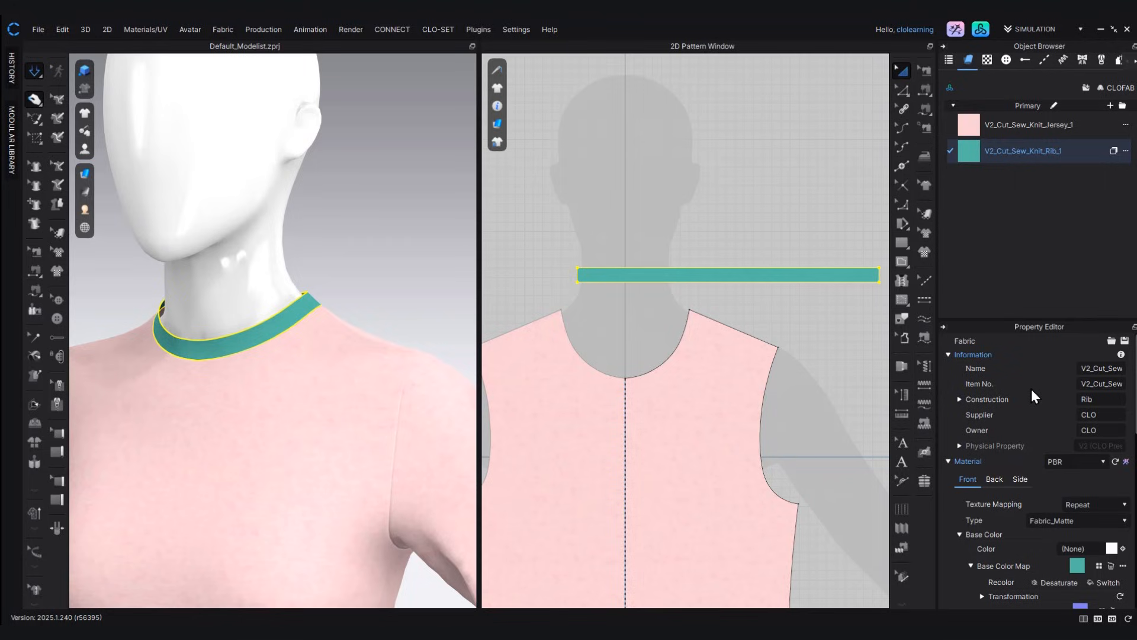
scroll(1030, 395, "down", 2)
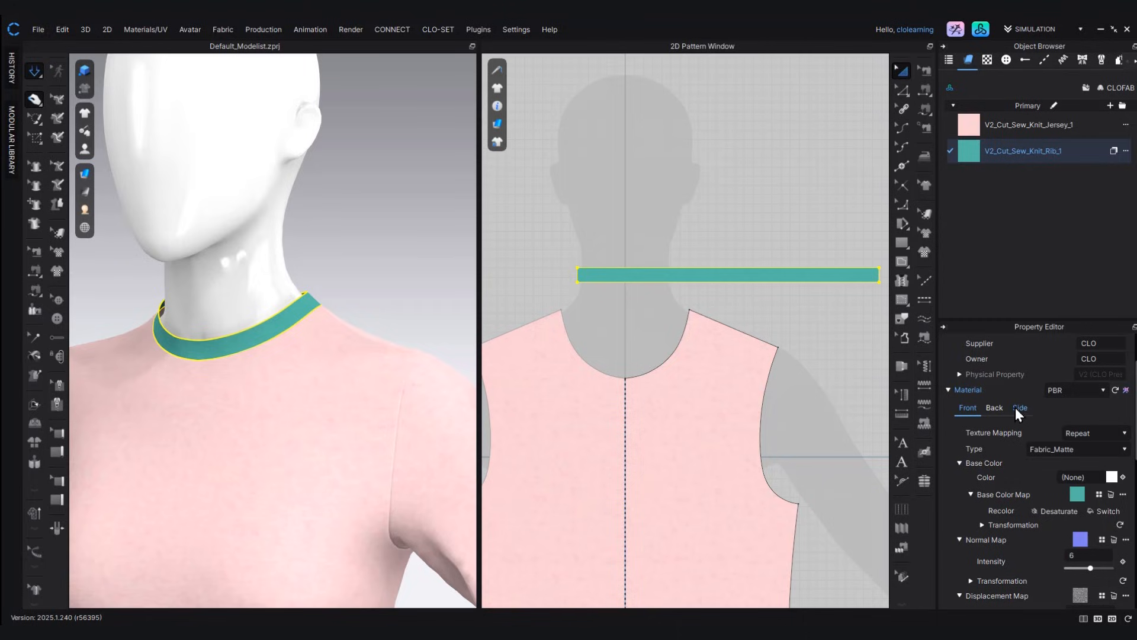
scroll(1016, 411, "down", 1)
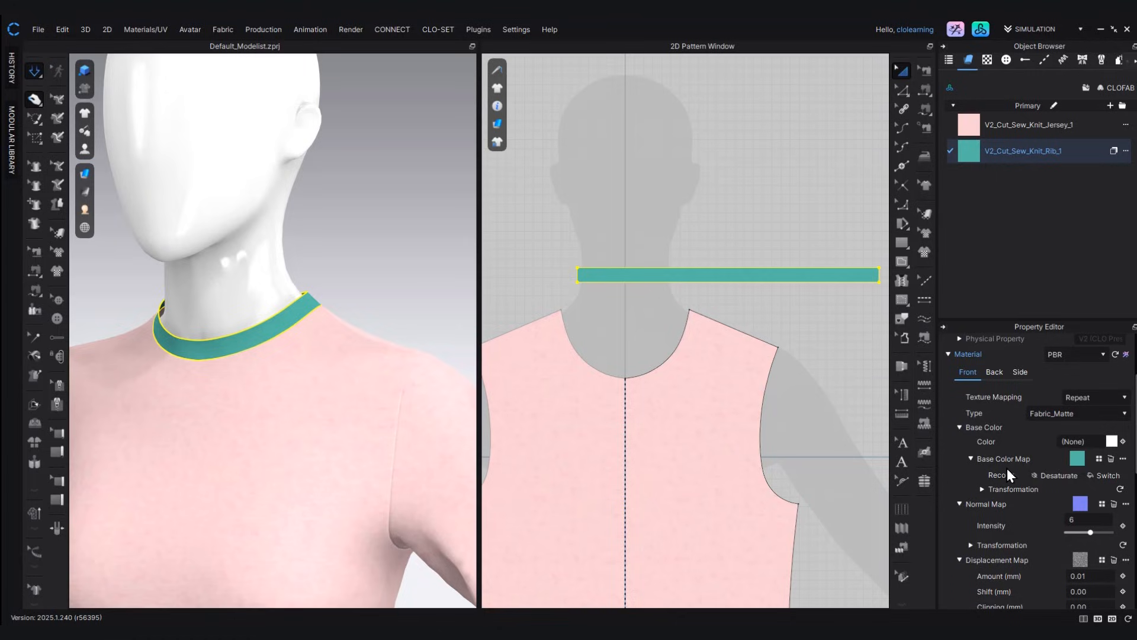
left_click(1059, 415)
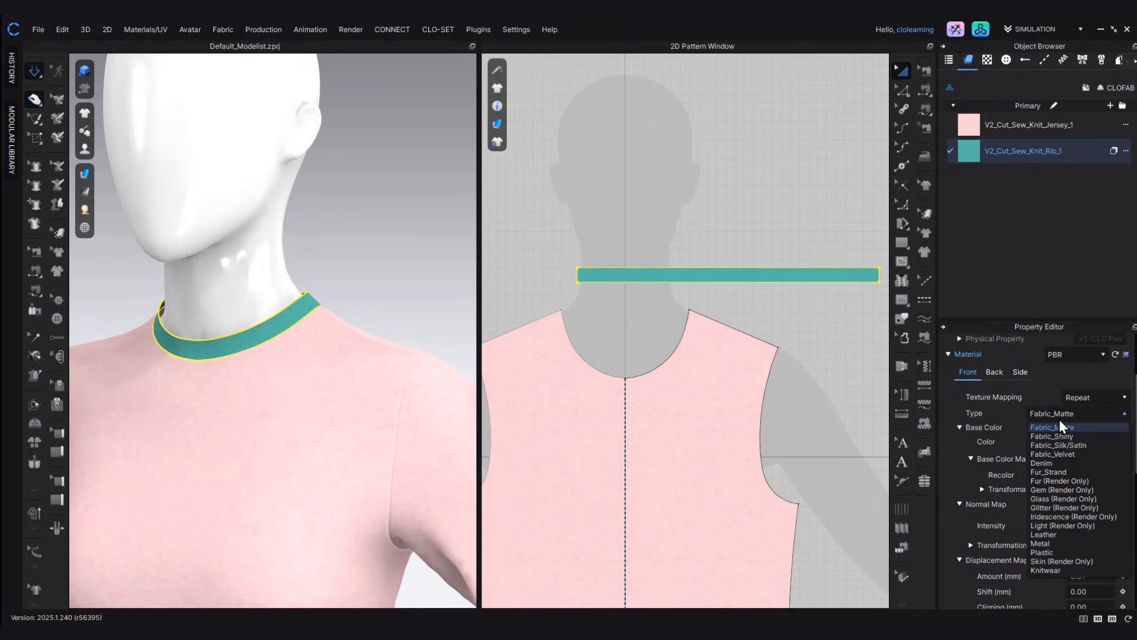
left_click(1042, 544)
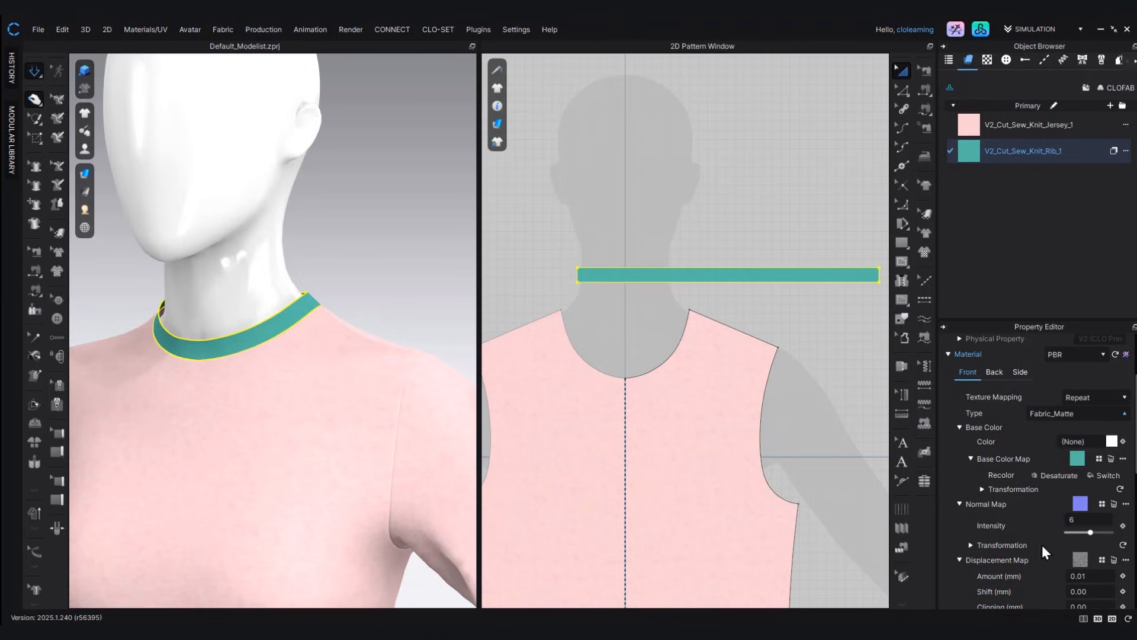
right_click_drag(305, 432, 337, 325)
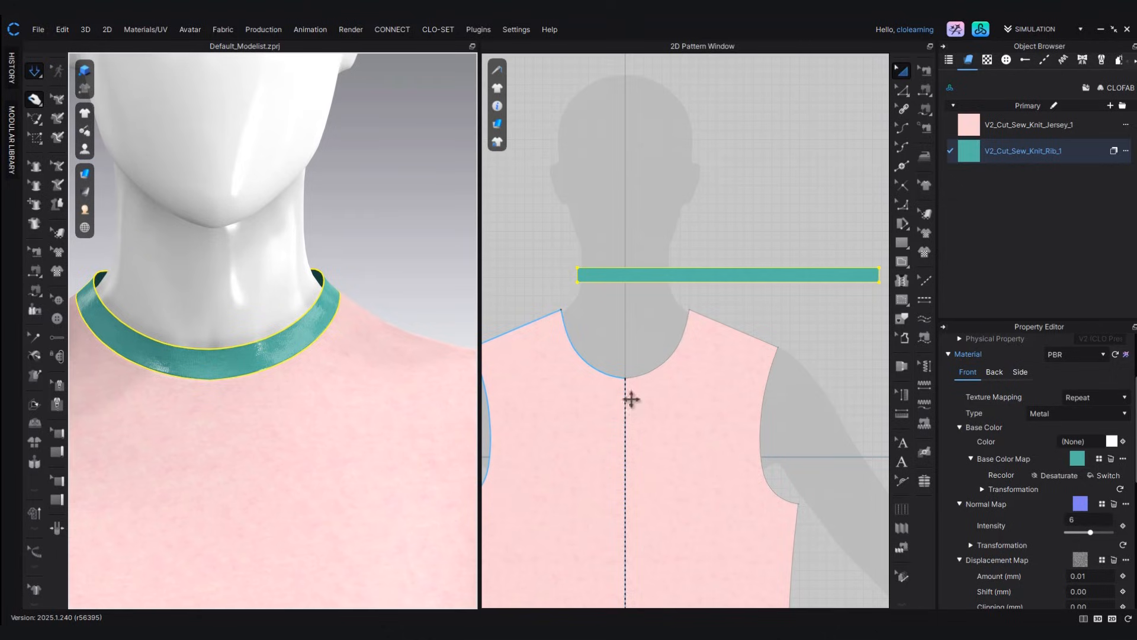
key("w")
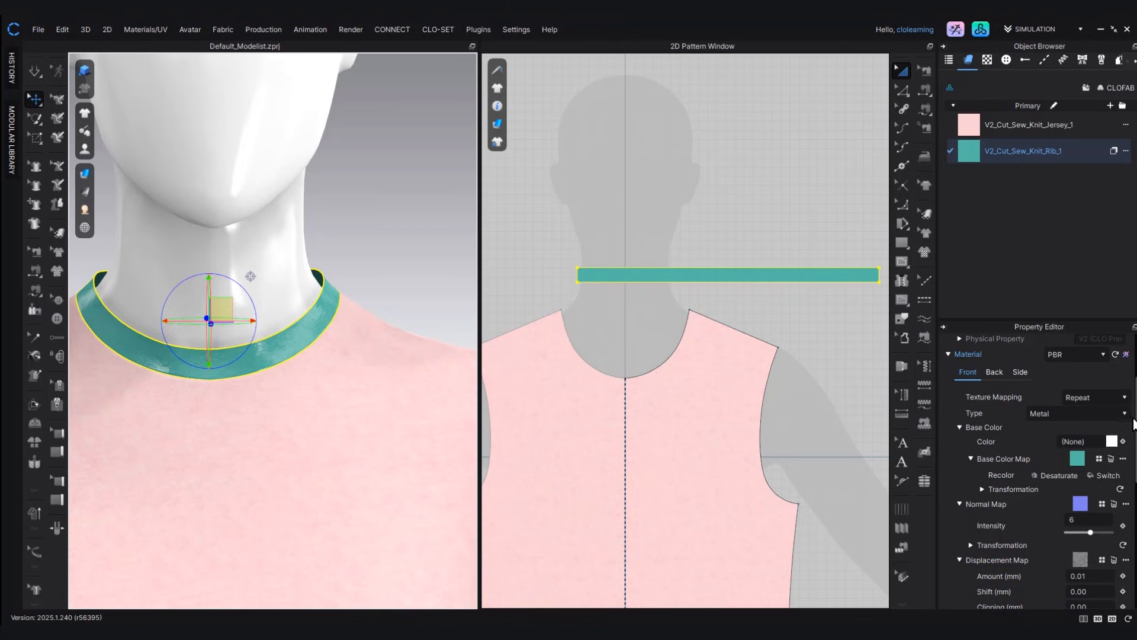
- Return the rib fabric's front material type to Fabric_Matte
left_click(1116, 414)
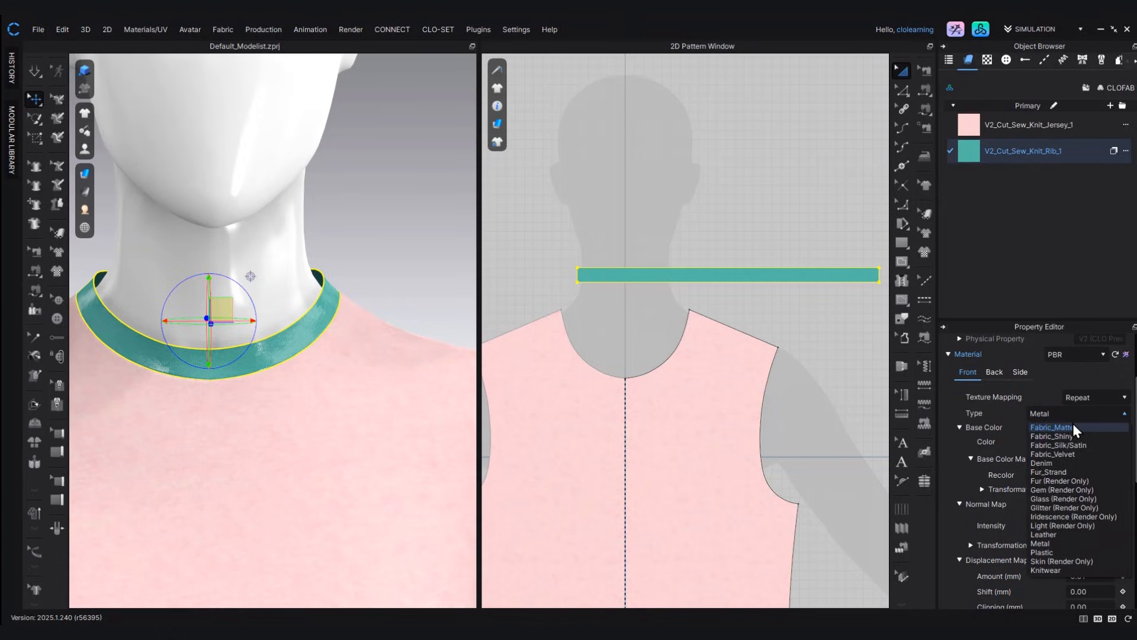
left_click(1086, 412)
left_click(1114, 416)
left_click(1052, 430)
left_click(1125, 413)
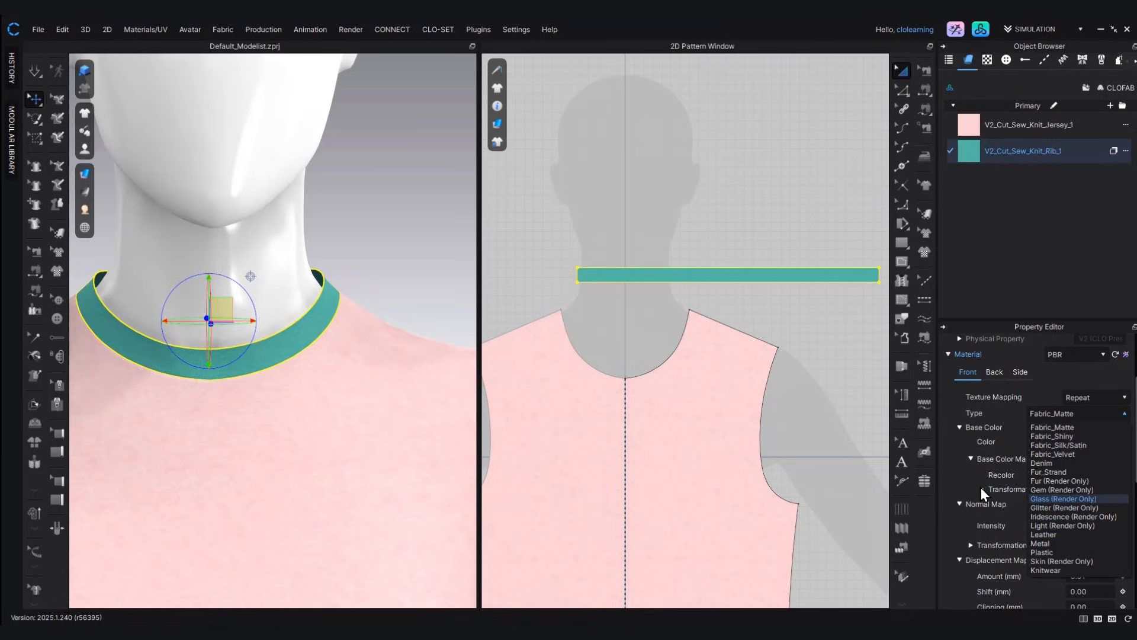
left_click(960, 463)
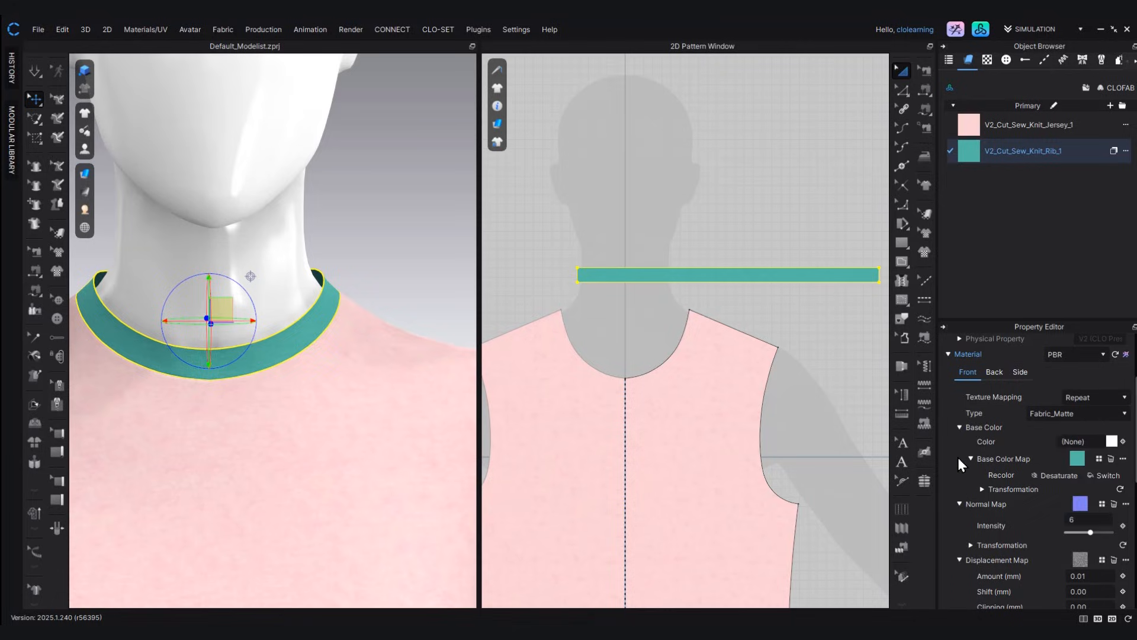
- Apply the Switch recolor option to the rib fabric's base color map and open its base color for editing
left_click(1111, 441)
left_click(1103, 475)
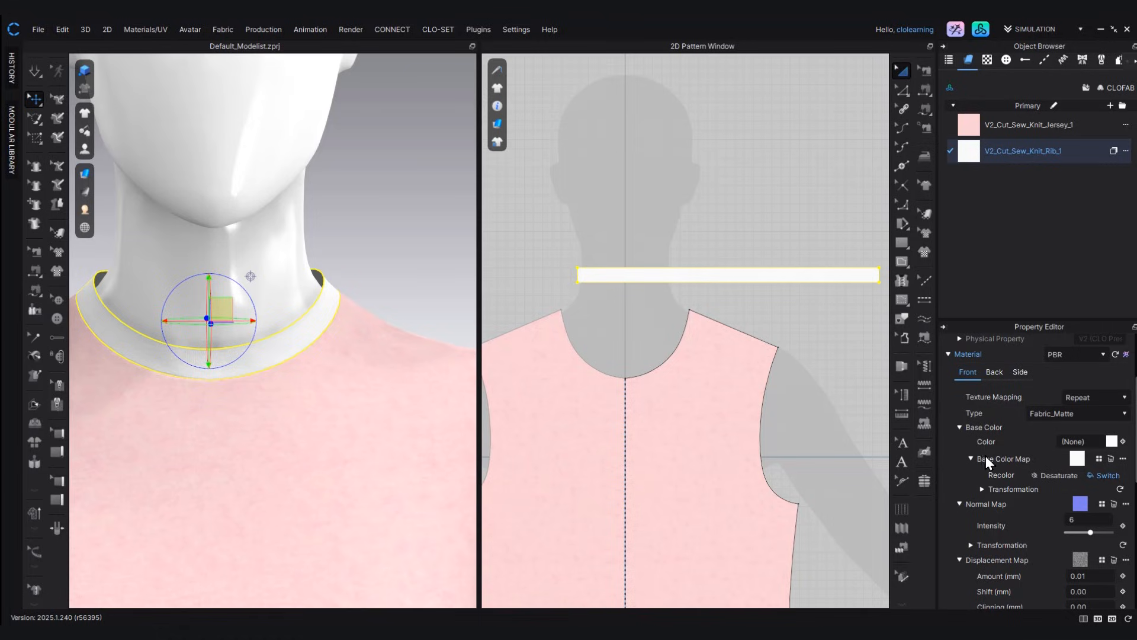
left_click(1111, 442)
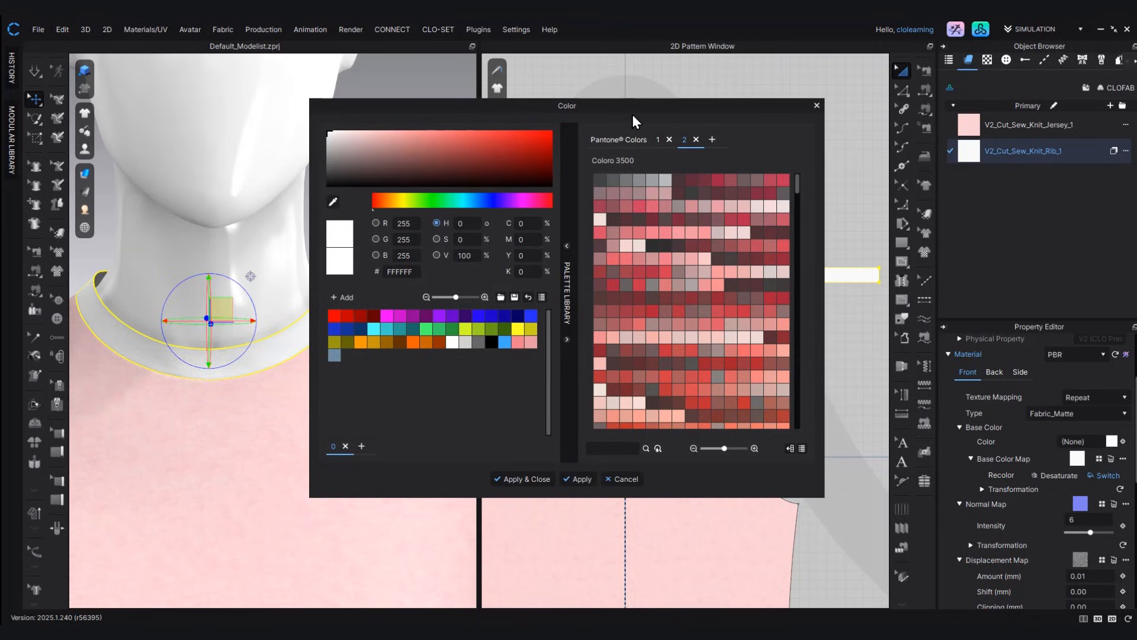
left_click_drag(633, 121, 739, 107)
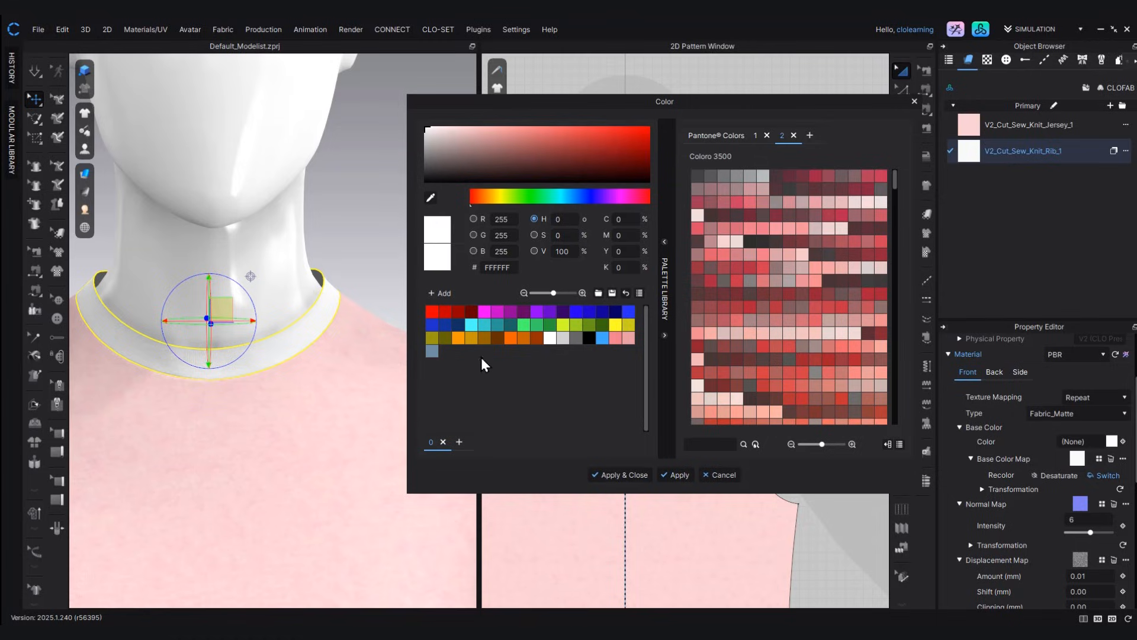
- Look through the Pantone, YKK Global Colors and Coloro 3500 palettes available for the rib's color
left_click(699, 137)
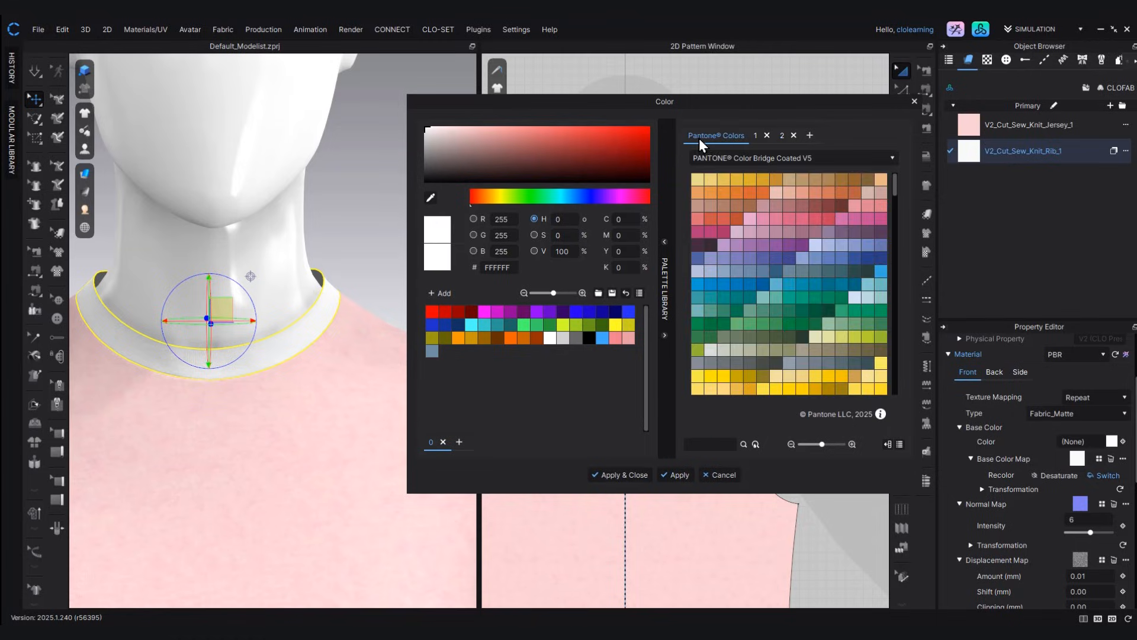
left_click(705, 138)
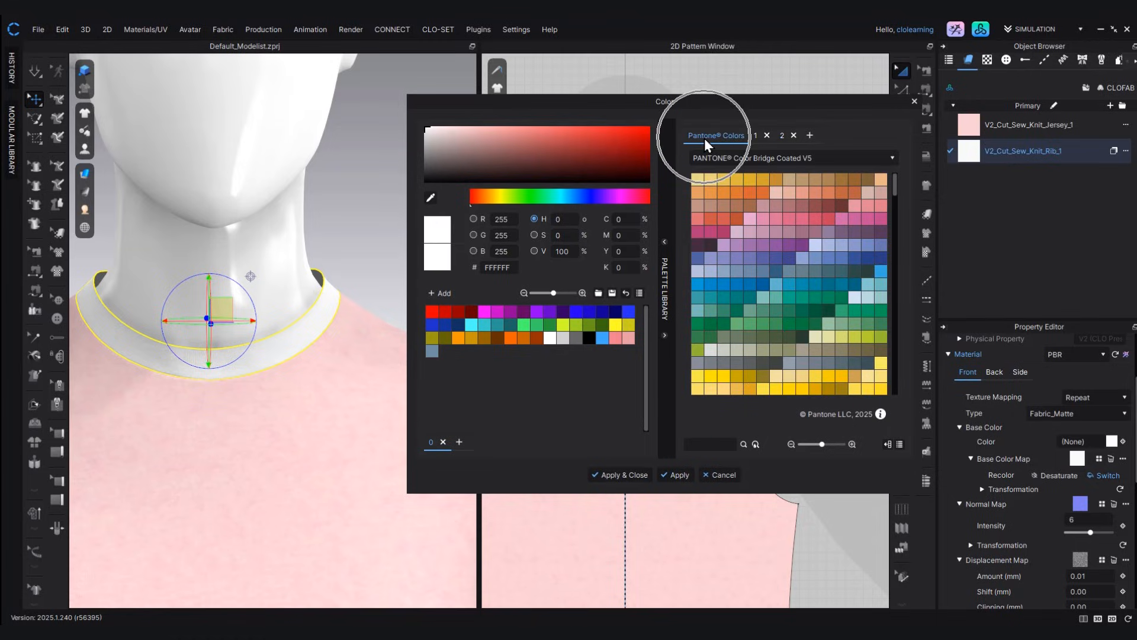
left_click(755, 136)
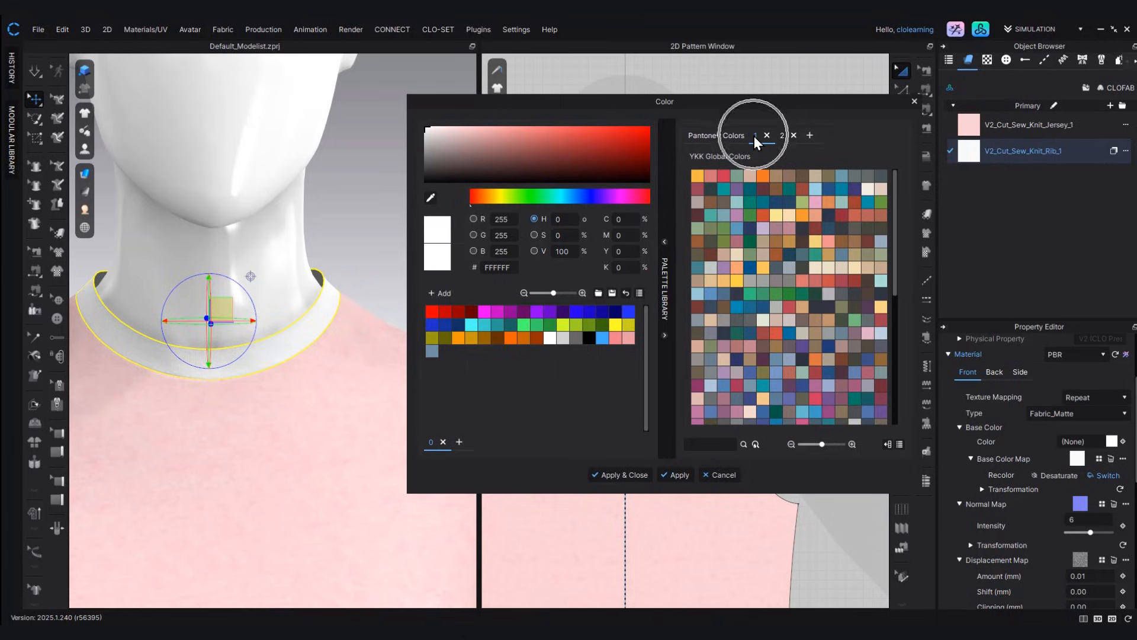
left_click(782, 136)
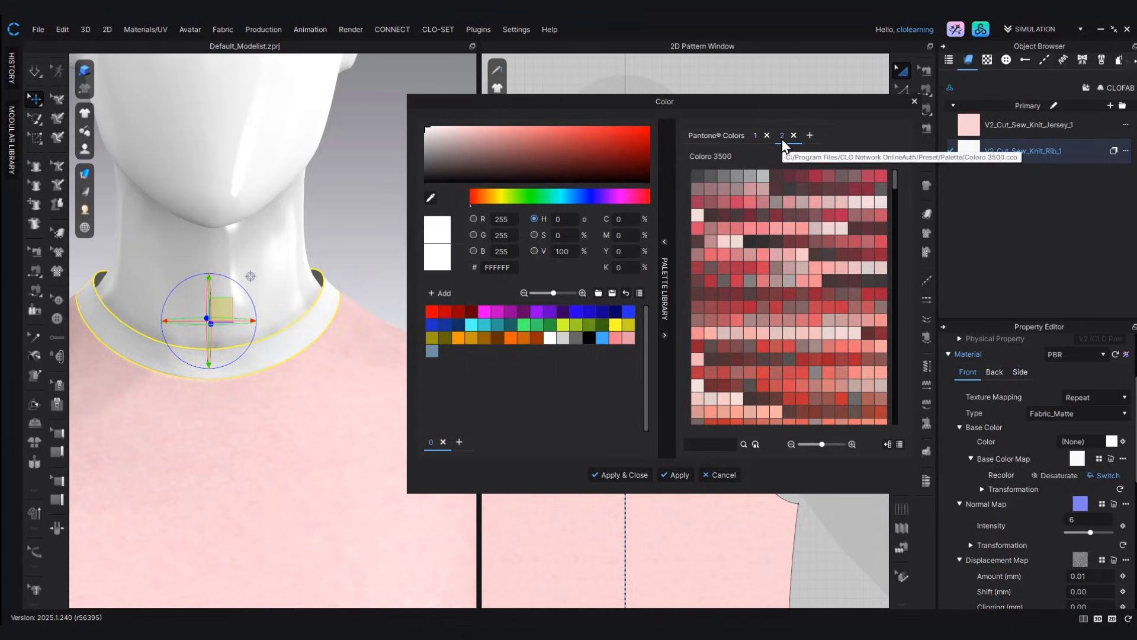
left_click(716, 134)
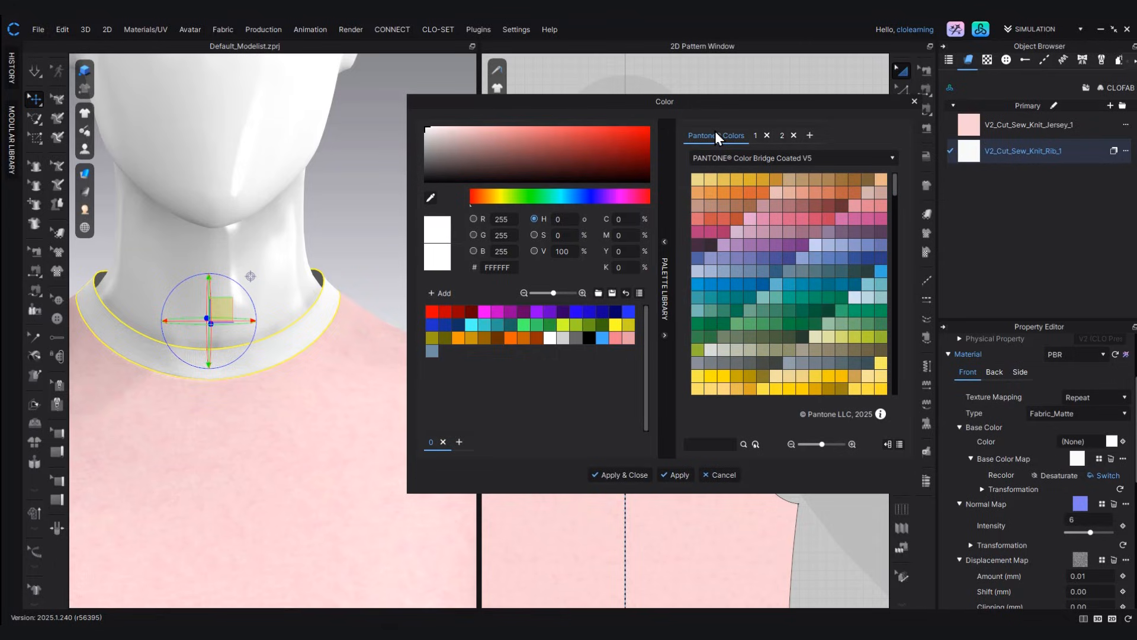
left_click(723, 444)
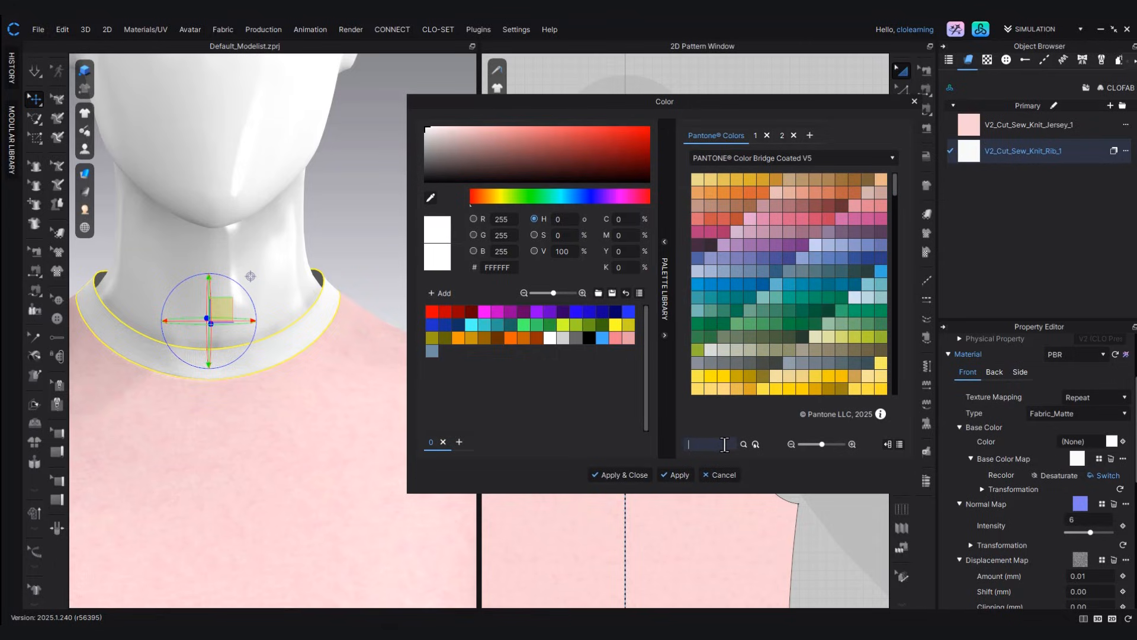
- Try black, Gray 1, Cyan 1 and the salmon pink EE7F8C as base colors on the neckband
left_click(589, 337)
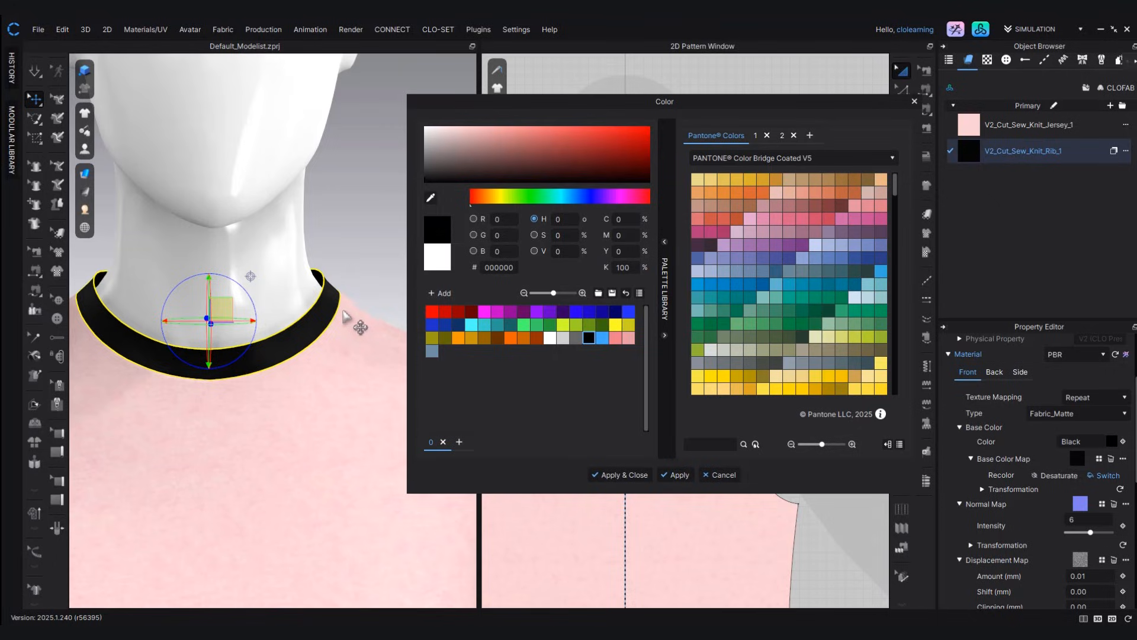
left_click(562, 337)
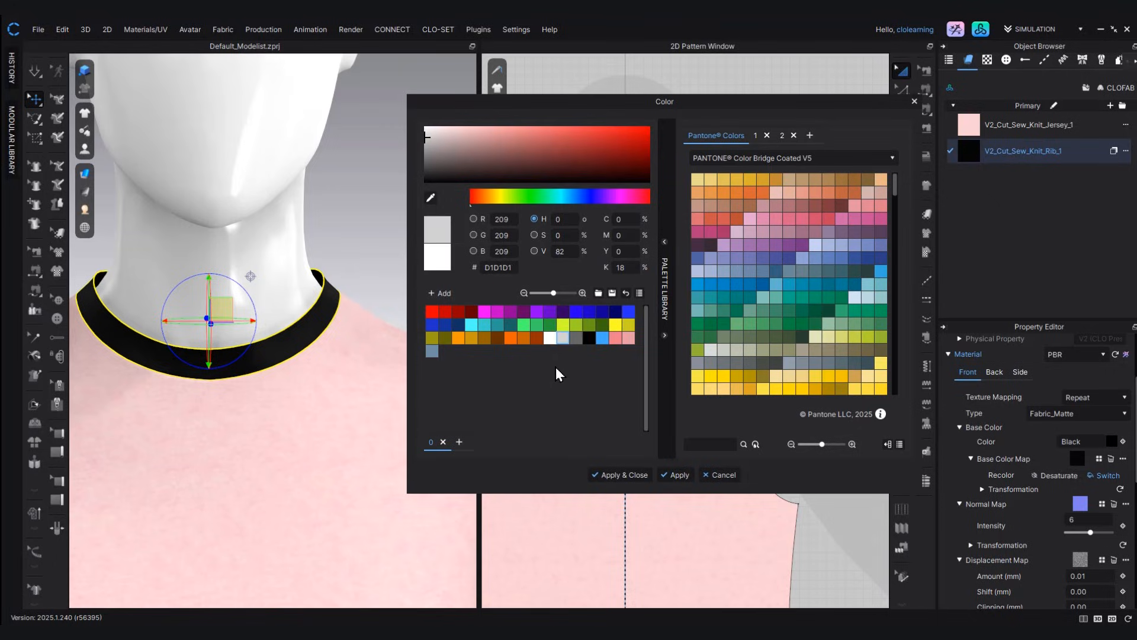
left_click(470, 327)
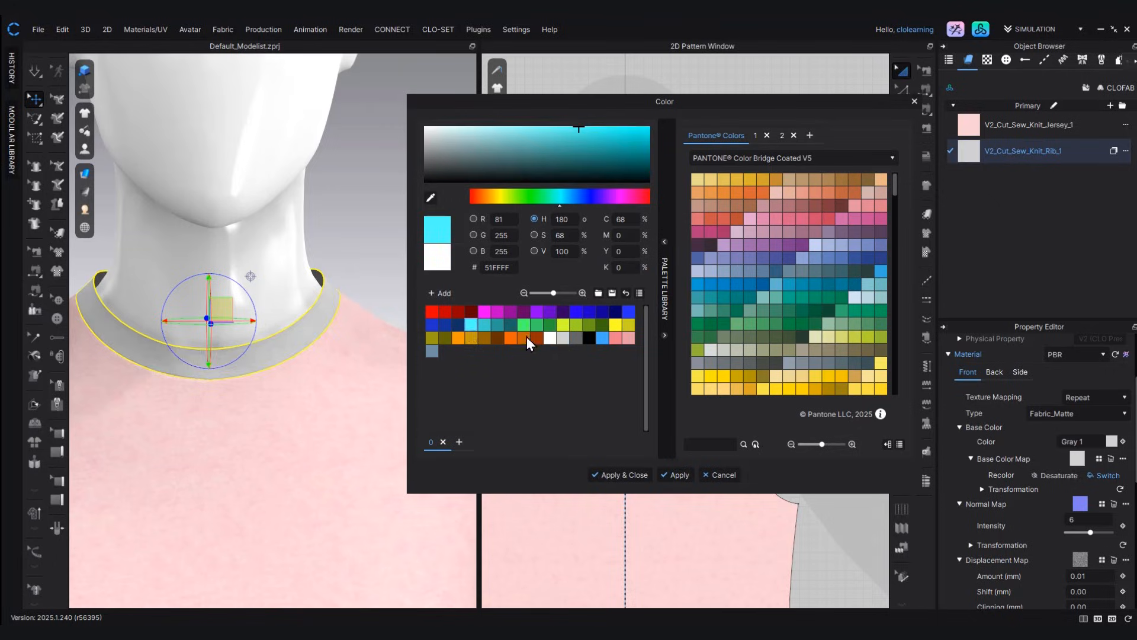
left_click(469, 325)
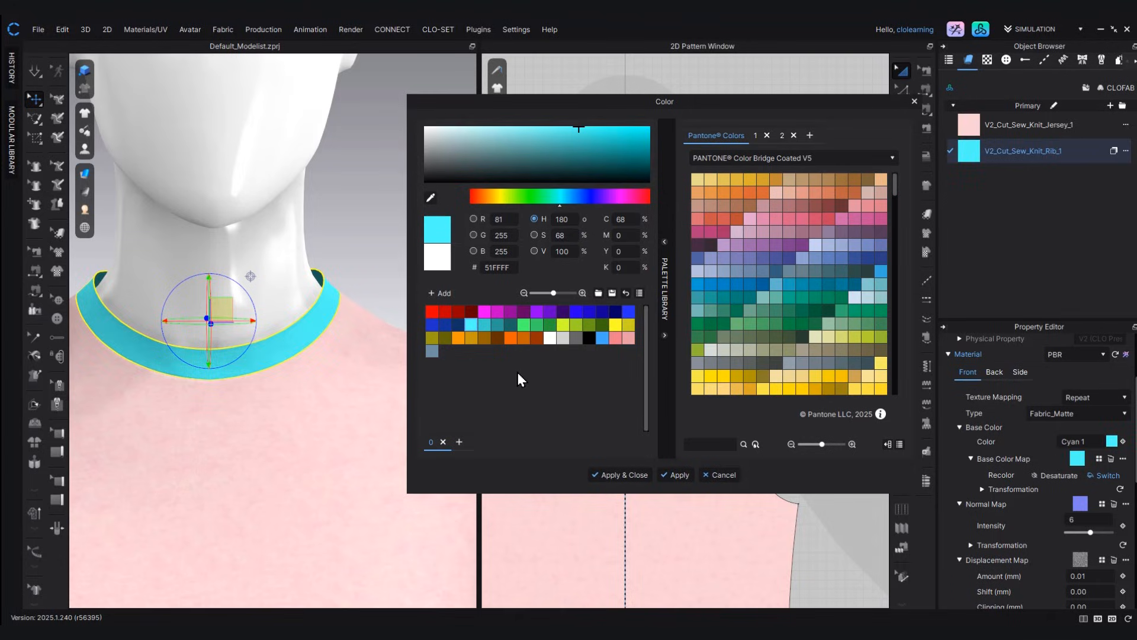
left_click(616, 337)
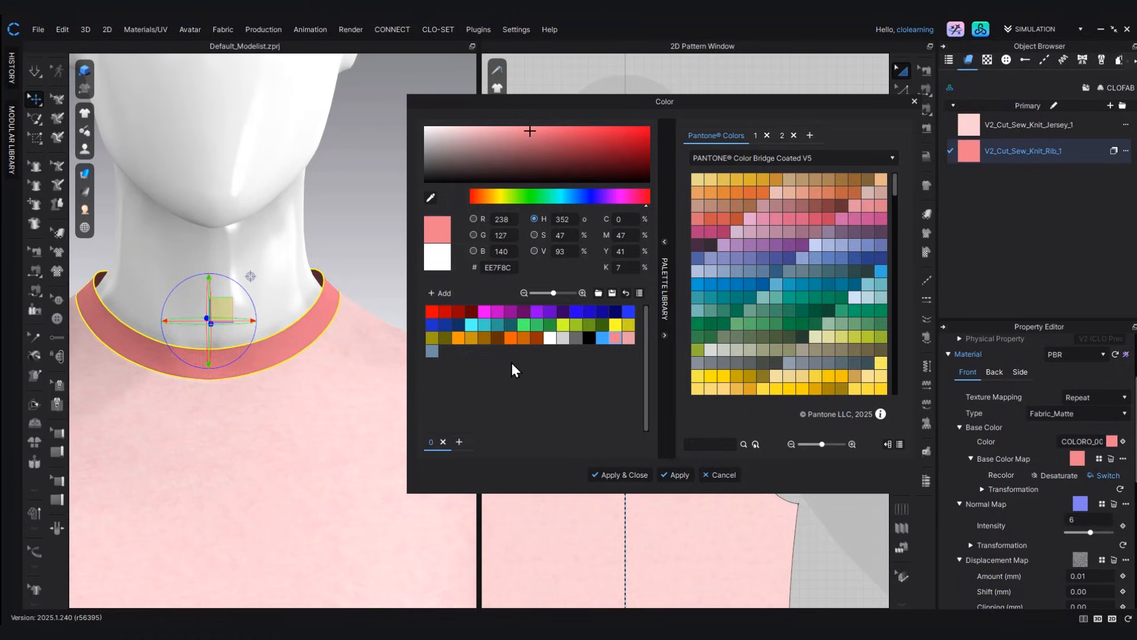
- Apply Black as the rib fabric's base color and inspect the neckband with the whole dress
left_click(589, 337)
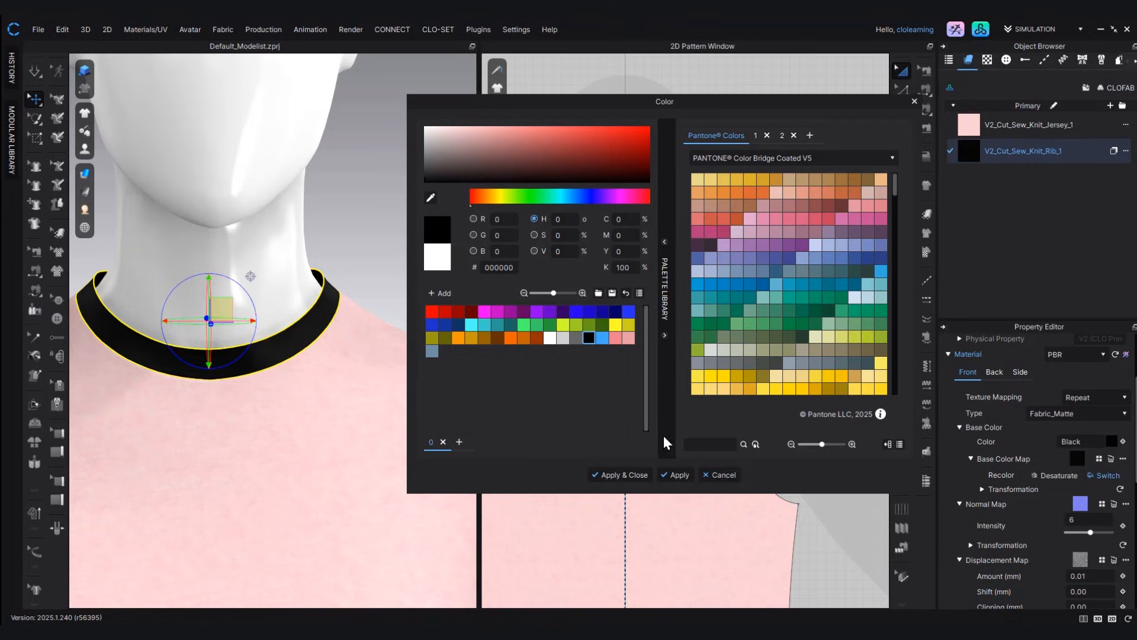
left_click(626, 479)
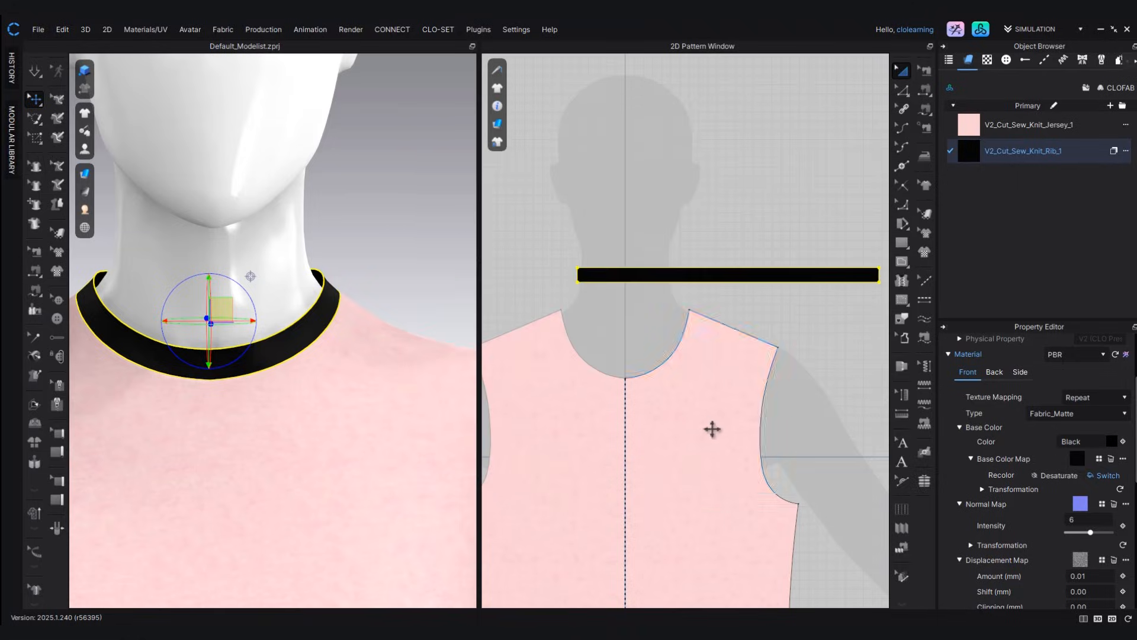
scroll(315, 442, "up", 1)
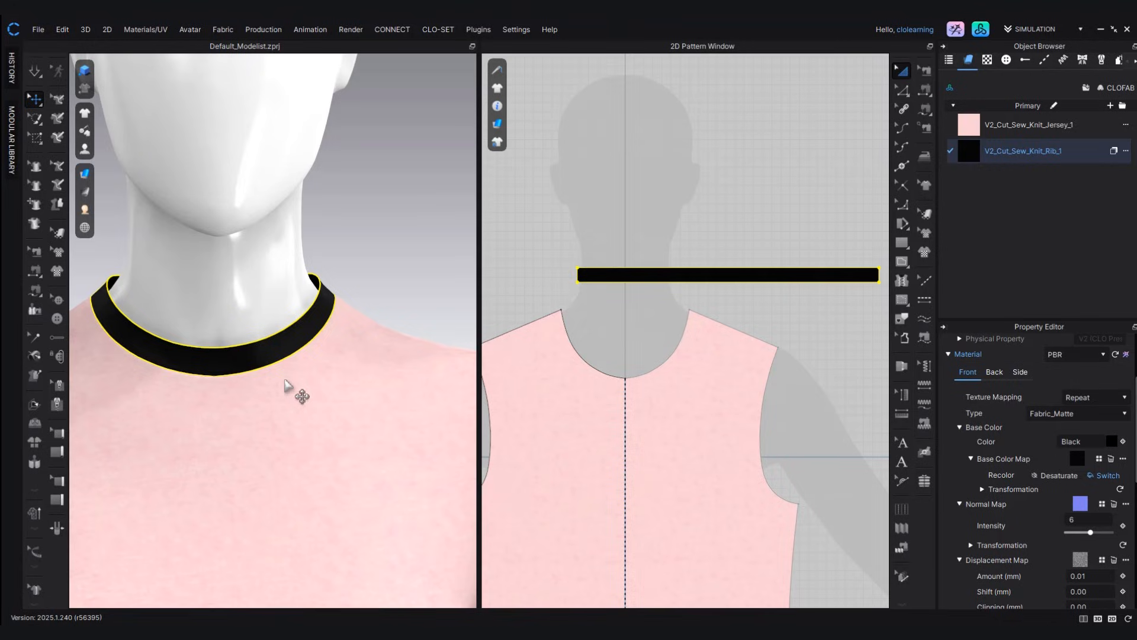
scroll(296, 439, "down", 5)
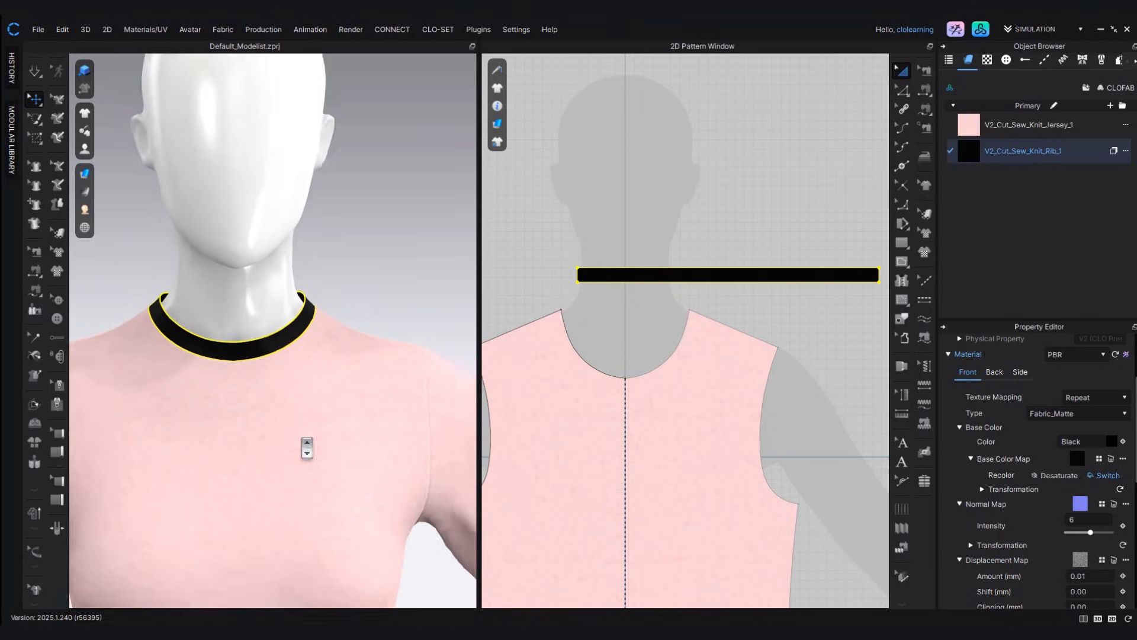
right_click_drag(346, 391, 305, 394)
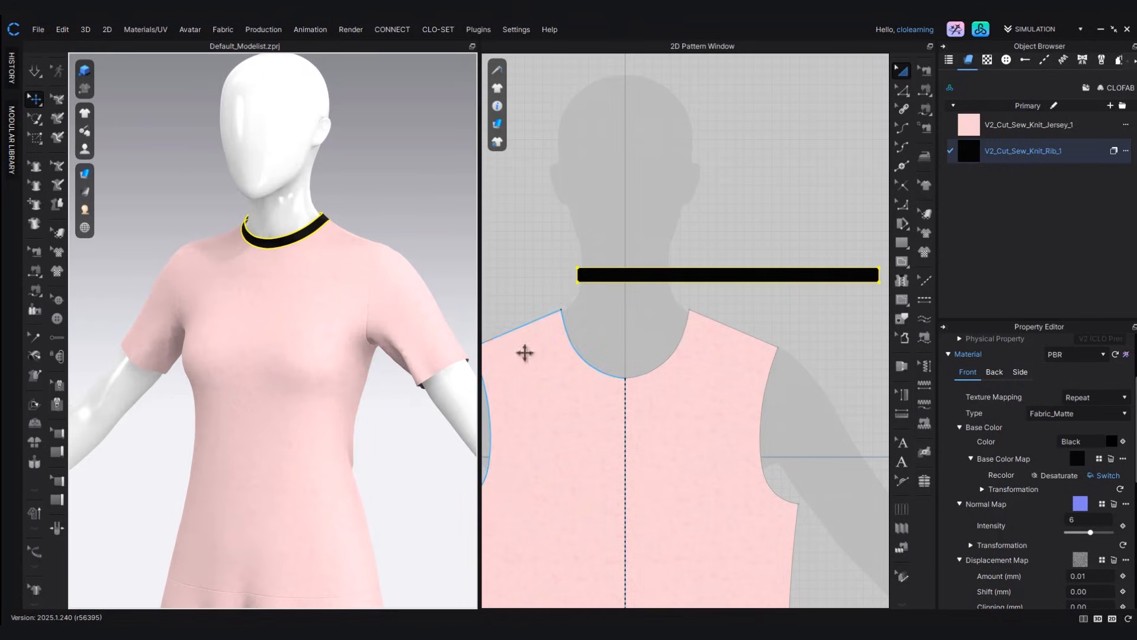
middle_click_drag(341, 491, 344, 421)
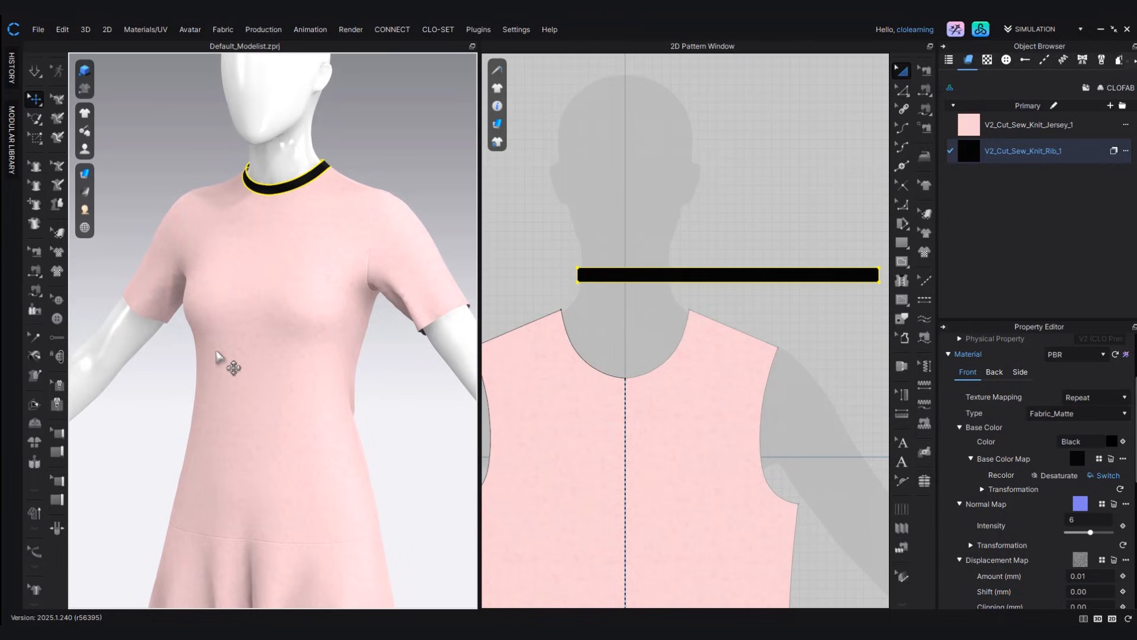
- Apply the Switch recolor option to the jersey fabric's base color map and check the whole dress on the avatar
left_click(1095, 125)
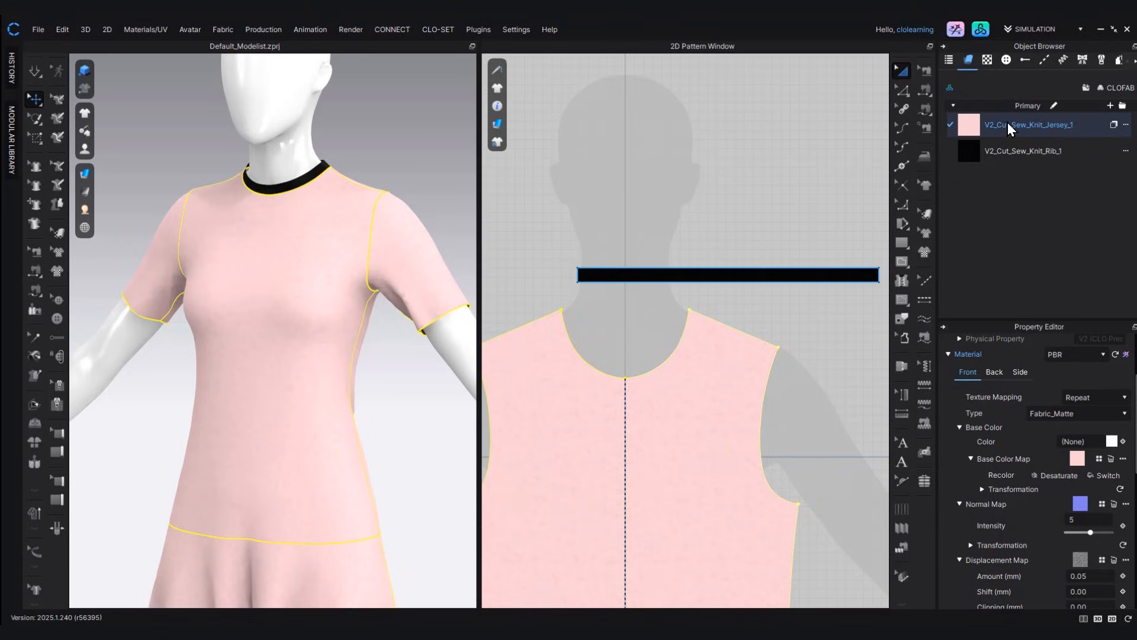
scroll(1059, 430, "up", 3)
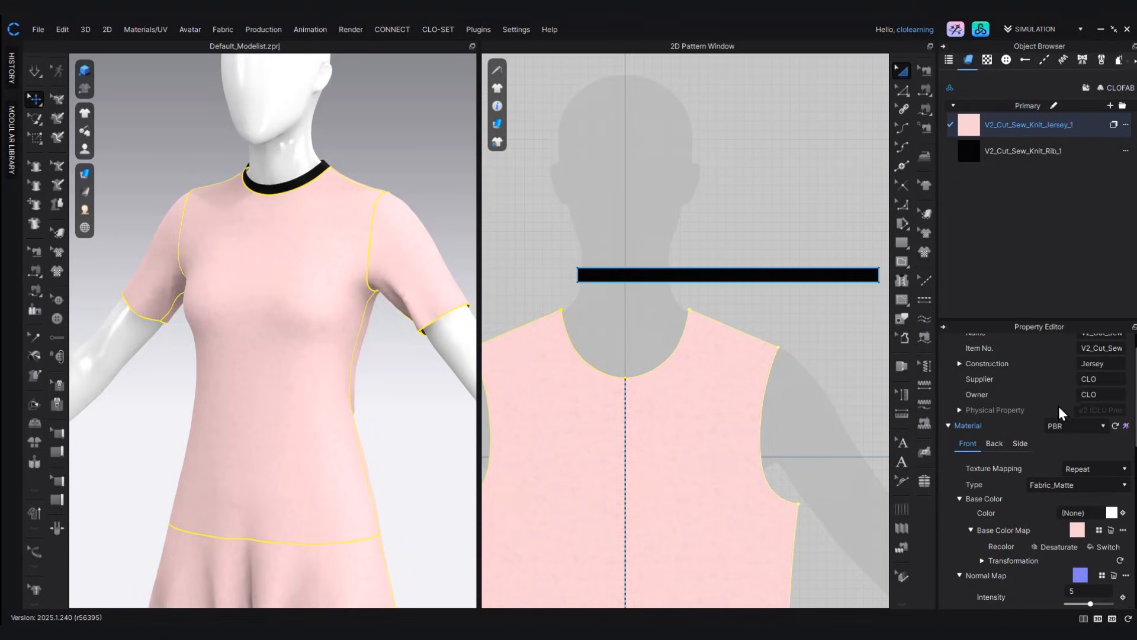
scroll(1054, 488, "down", 3)
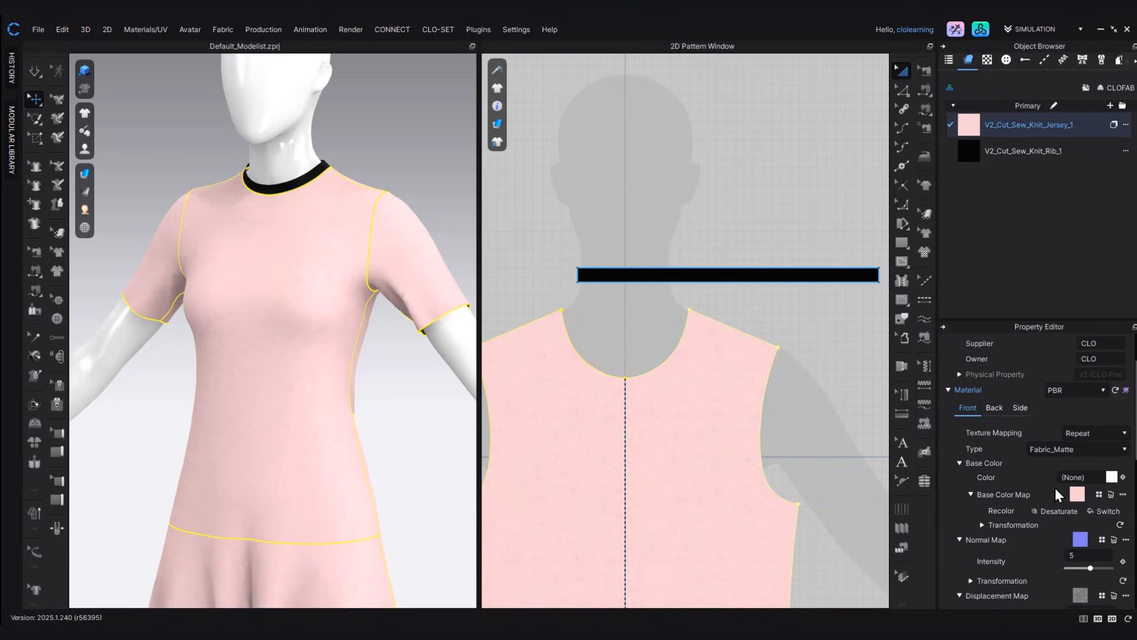
scroll(1059, 486, "down", 2)
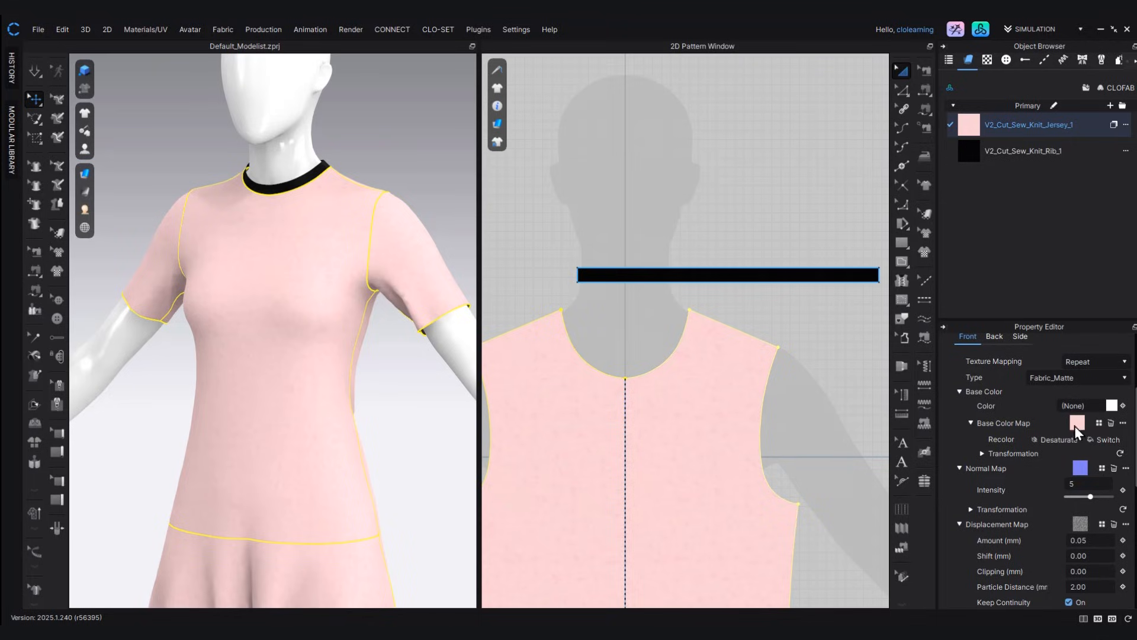
left_click(1113, 439)
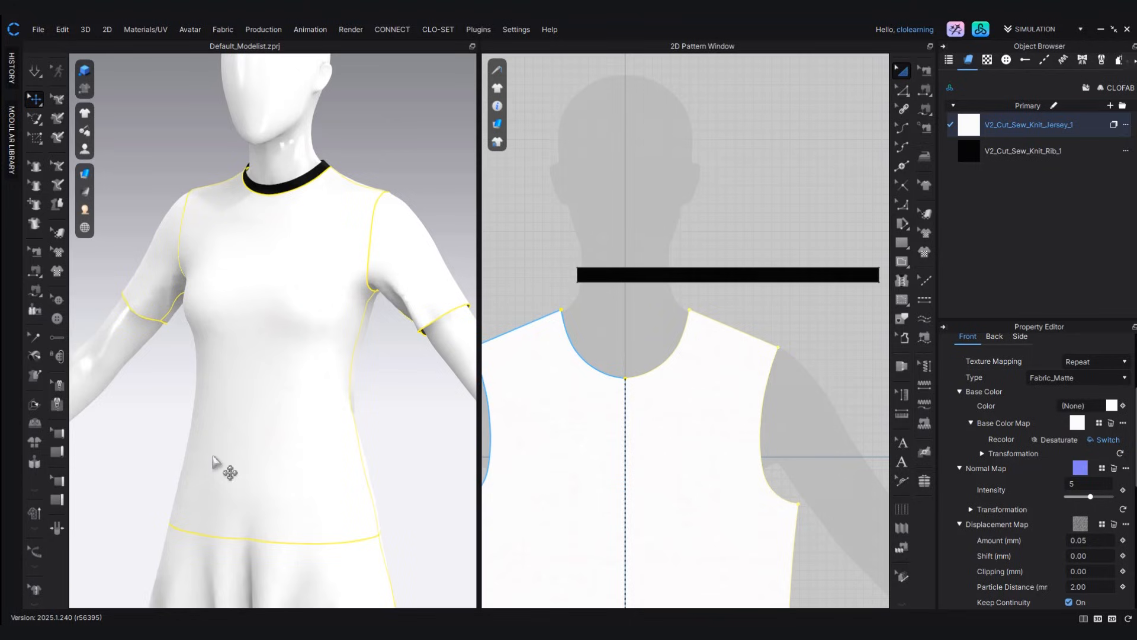
scroll(231, 456, "down", 5)
right_click_drag(246, 452, 312, 438)
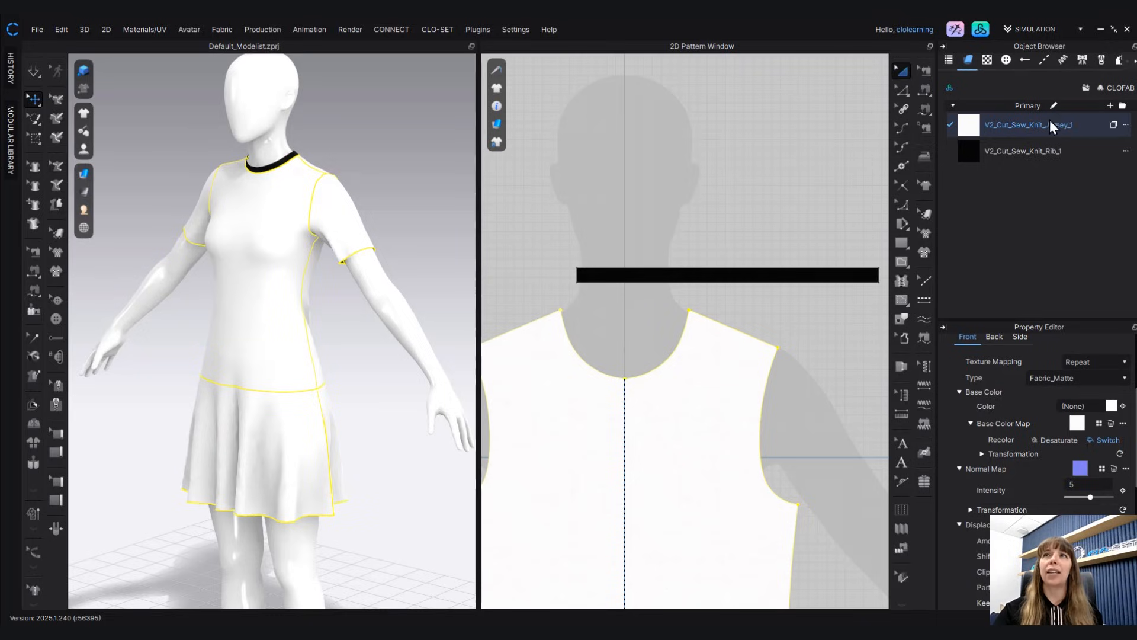
- Duplicate the jersey fabric and rename the copy as V2_Cut_Sew_Knit_Jersey_1 Black
left_click(1114, 126)
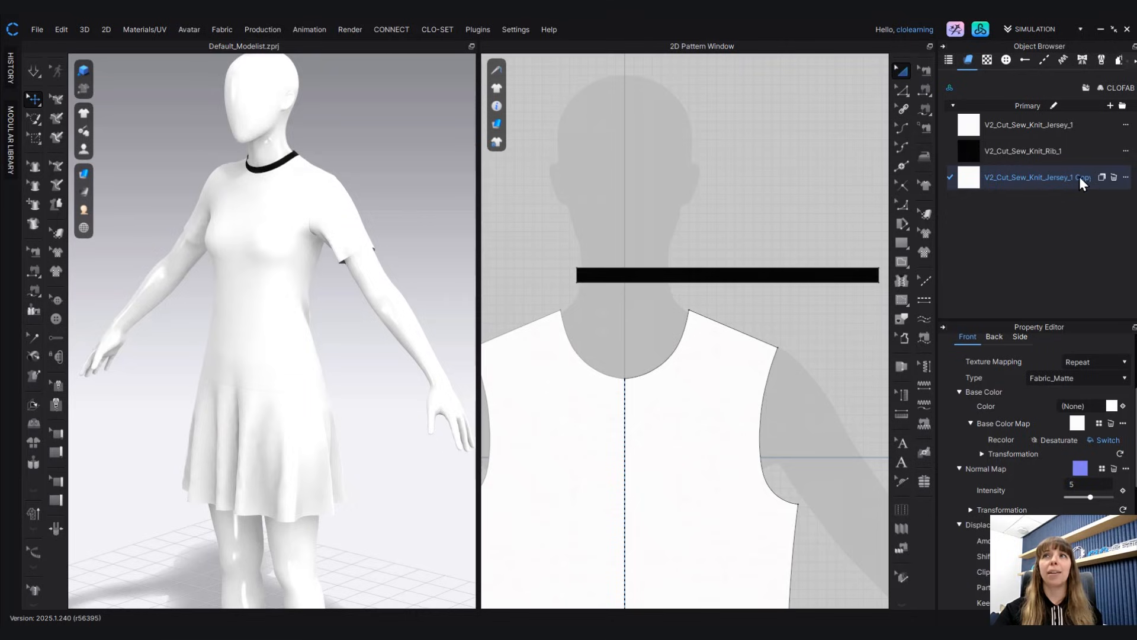
double_click(1060, 176)
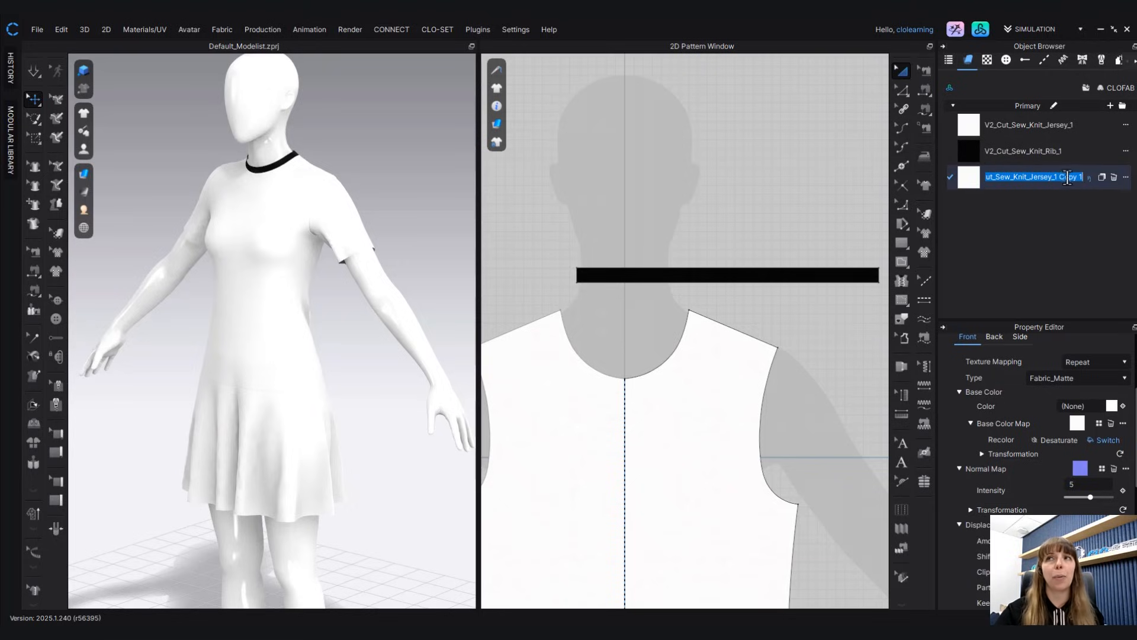
left_click_drag(1059, 178, 1098, 176)
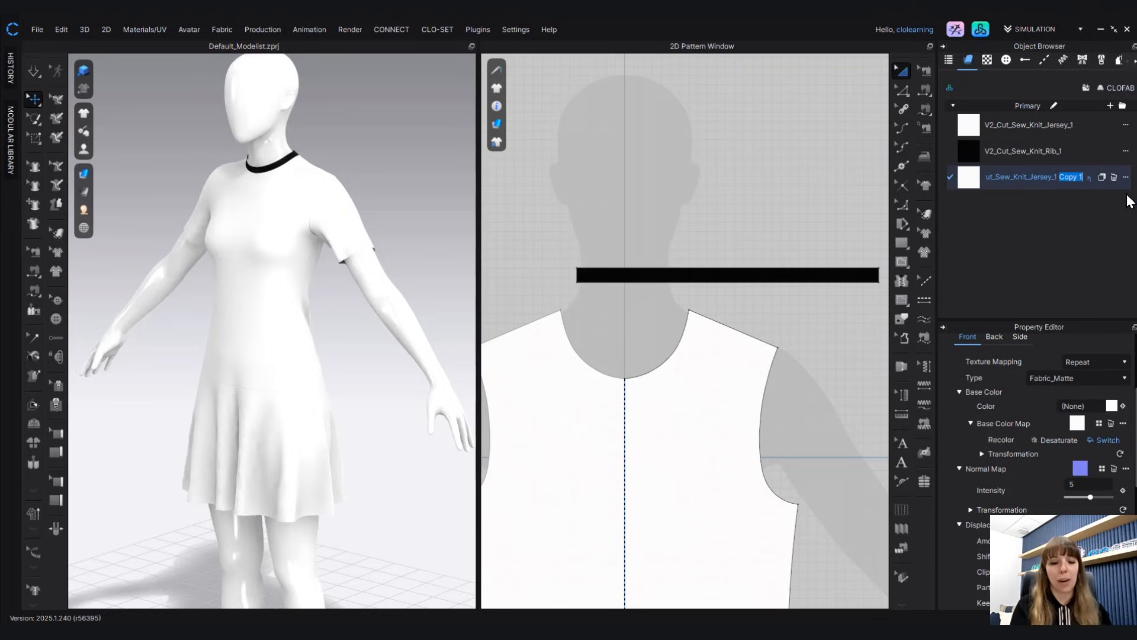
type("Black")
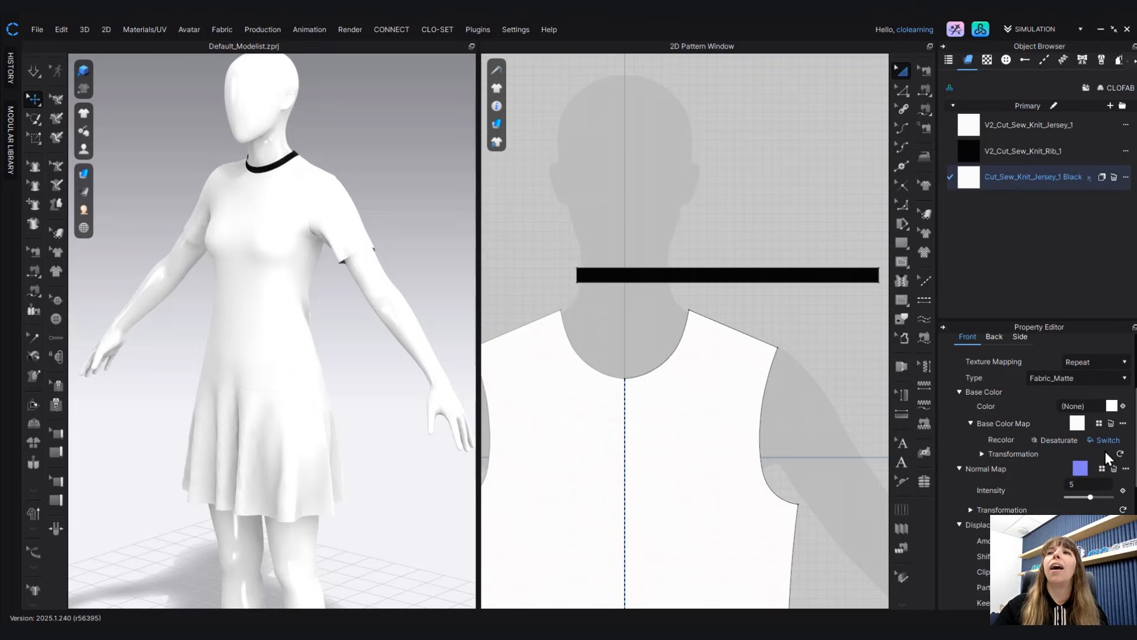
- Set the duplicated jersey fabric's base color to Black (000000) and close the color settings
left_click(1111, 408)
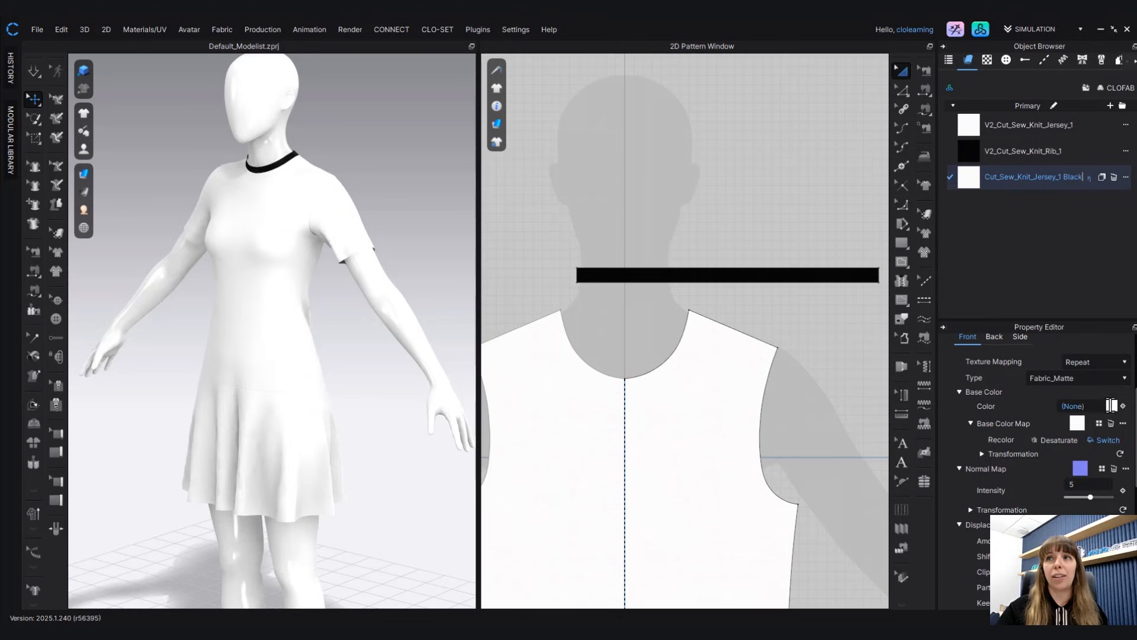
left_click(1112, 408)
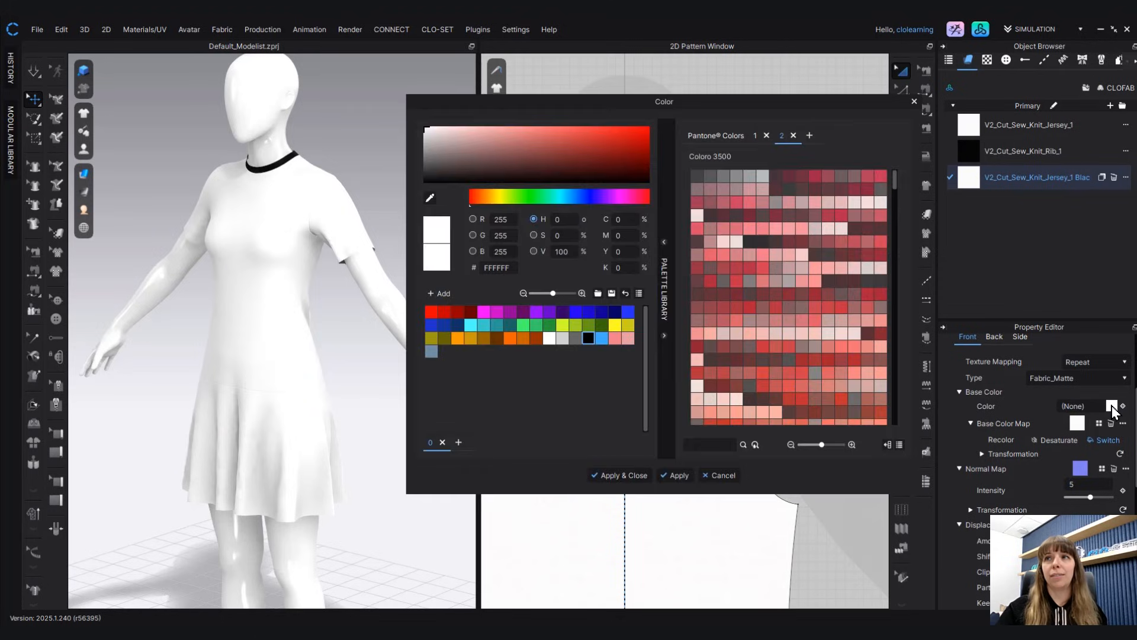
left_click(589, 338)
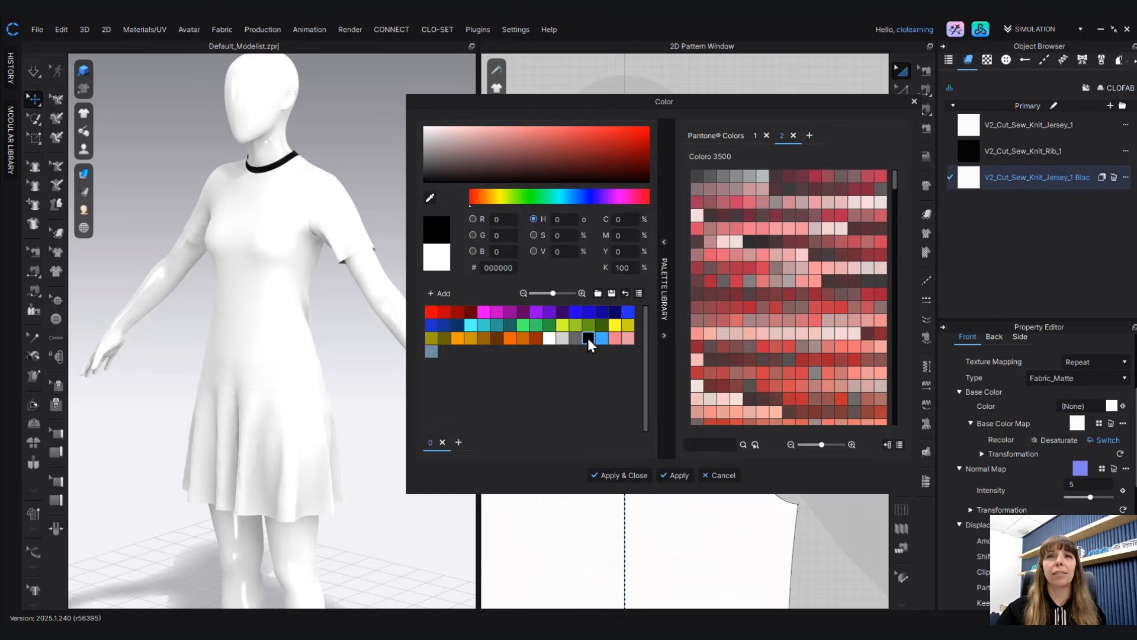
left_click(625, 479)
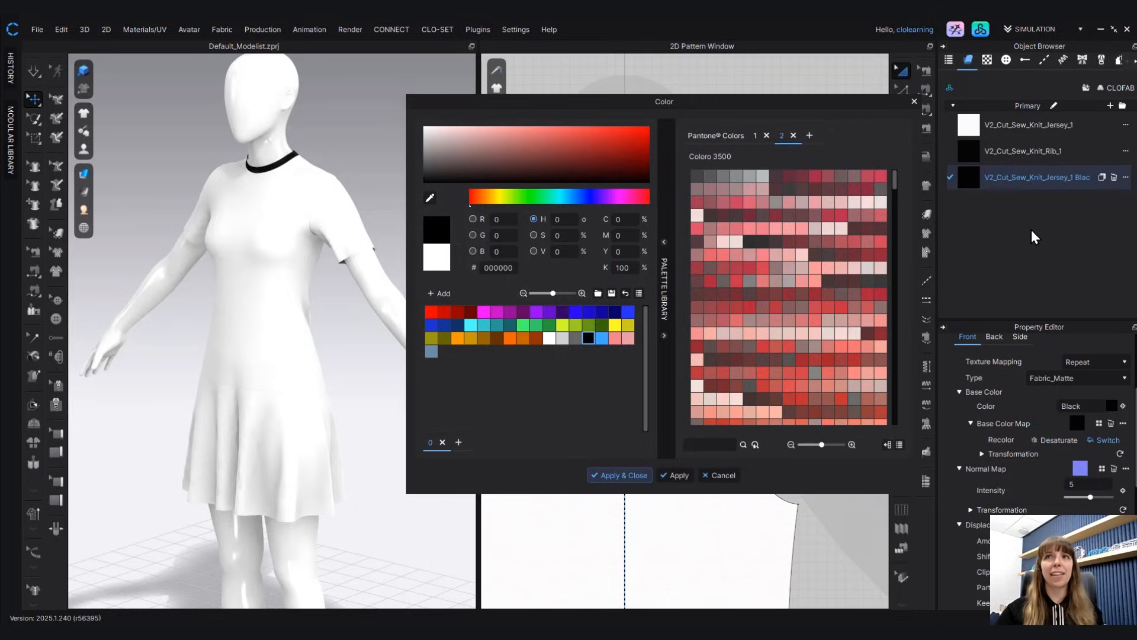
left_click(915, 101)
- Assign the black jersey fabric to the front and back skirt patterns and clear the selection
scroll(733, 503, "down", 5)
middle_click_drag(758, 484, 723, 320)
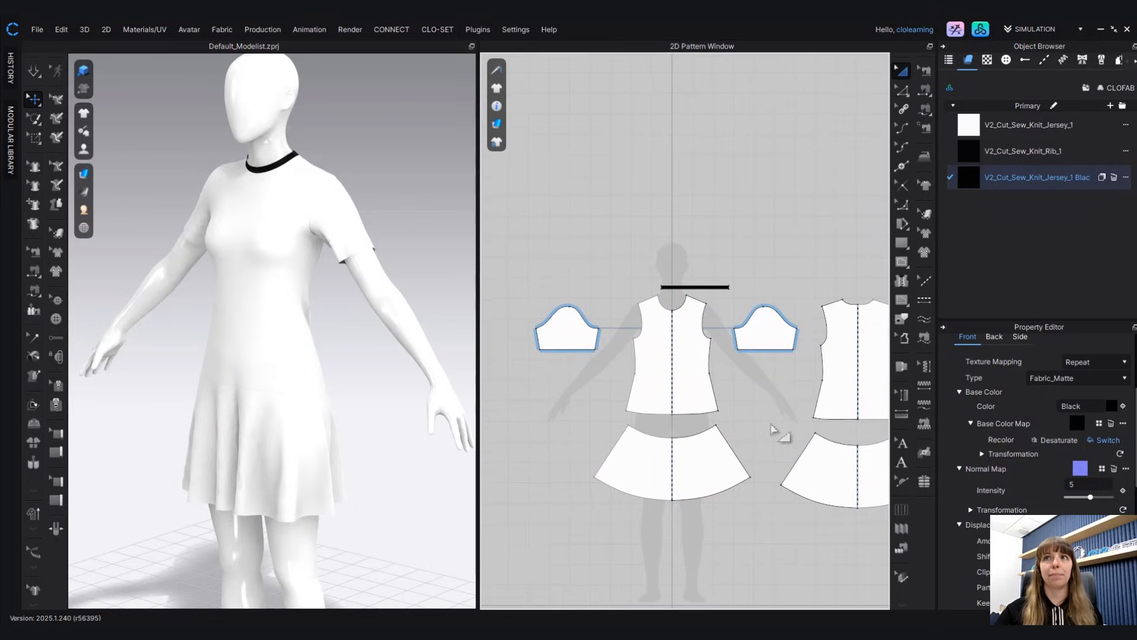
middle_click_drag(778, 394, 754, 371)
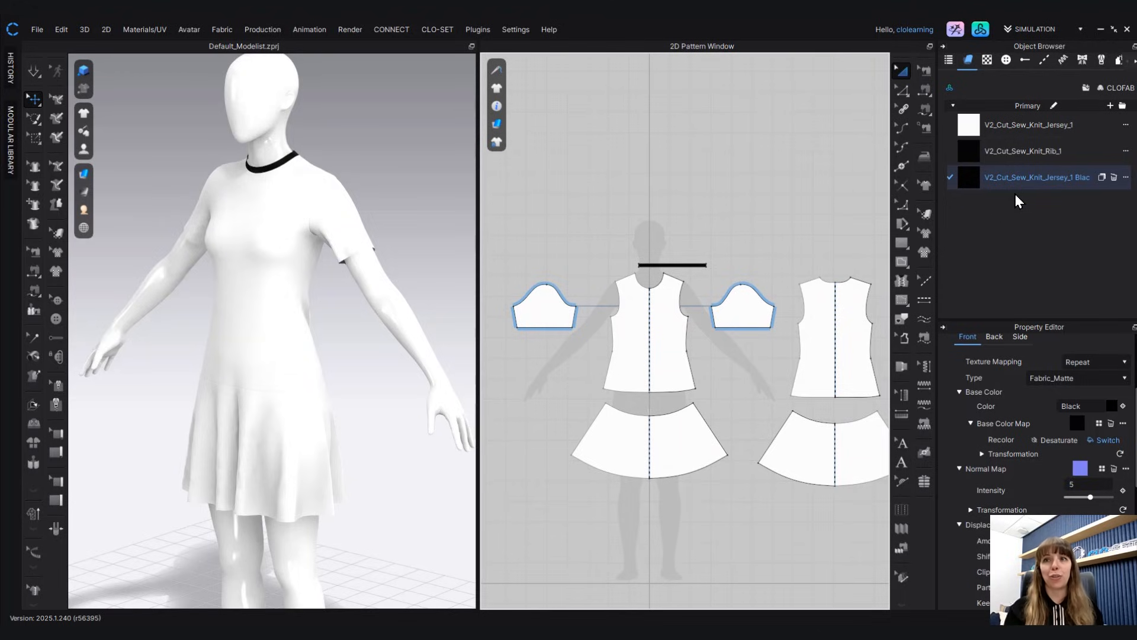
middle_click_drag(843, 349, 825, 320)
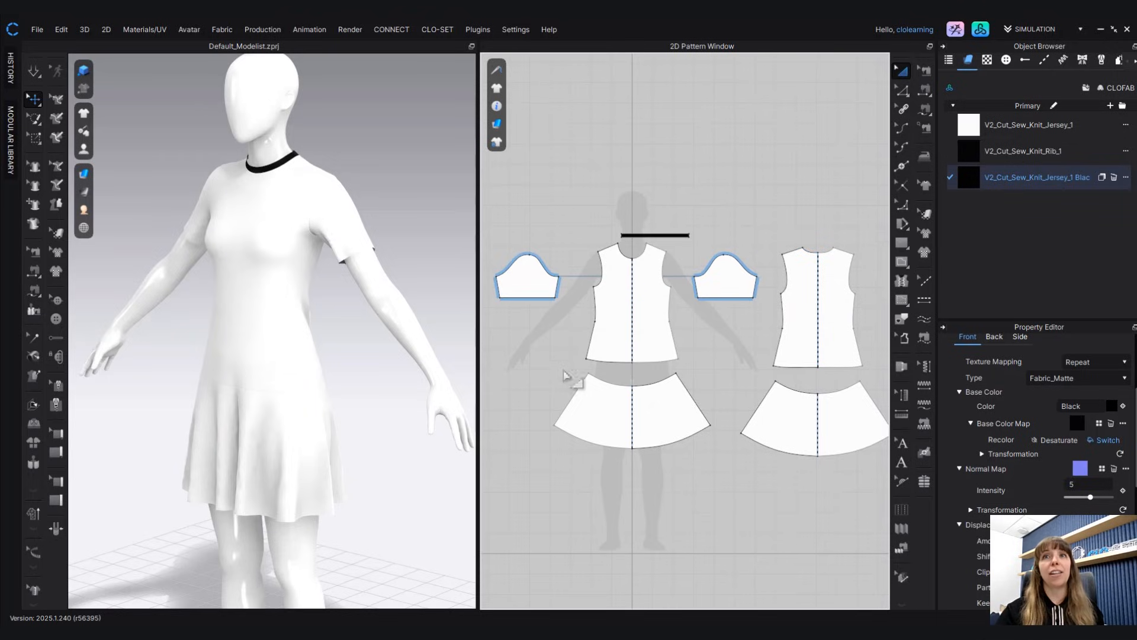
middle_click_drag(689, 489, 675, 499)
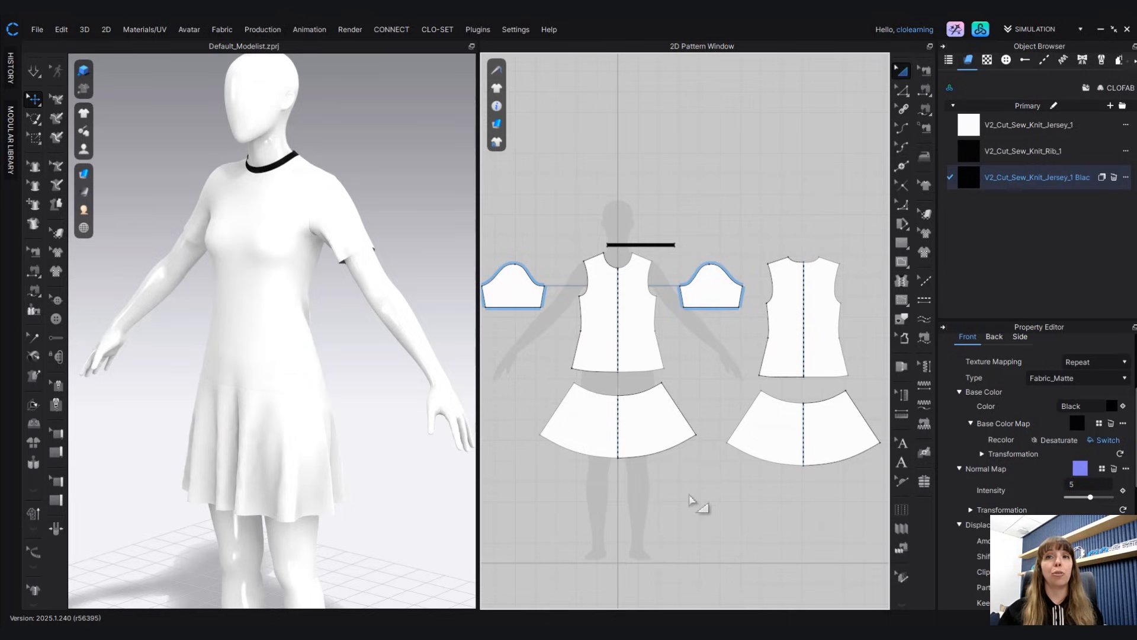
left_click(907, 68)
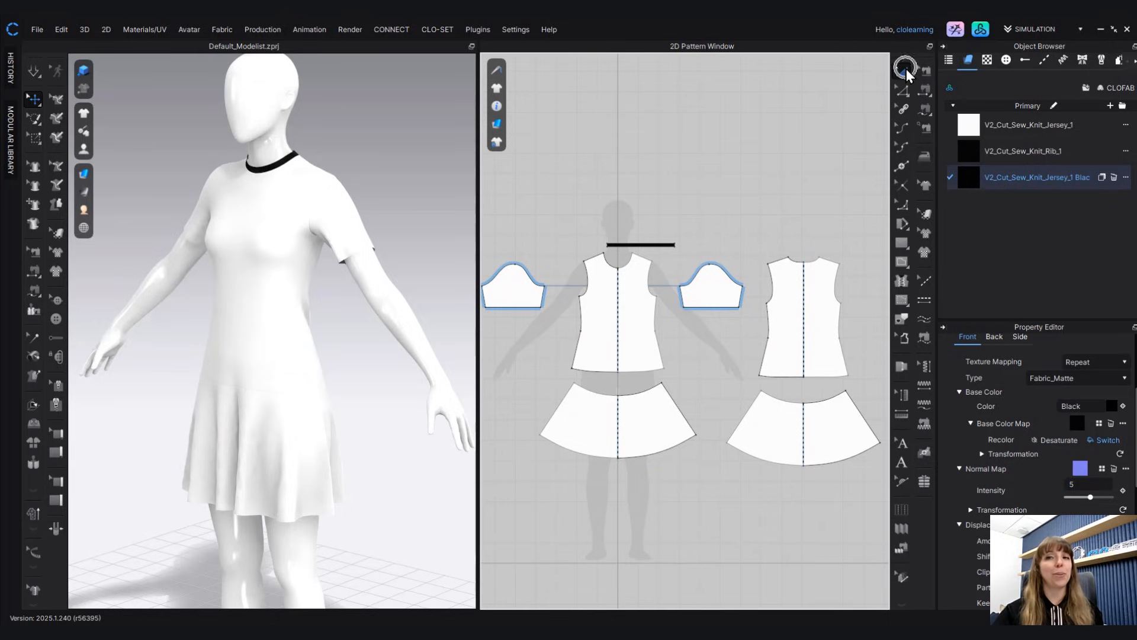
left_click(653, 420)
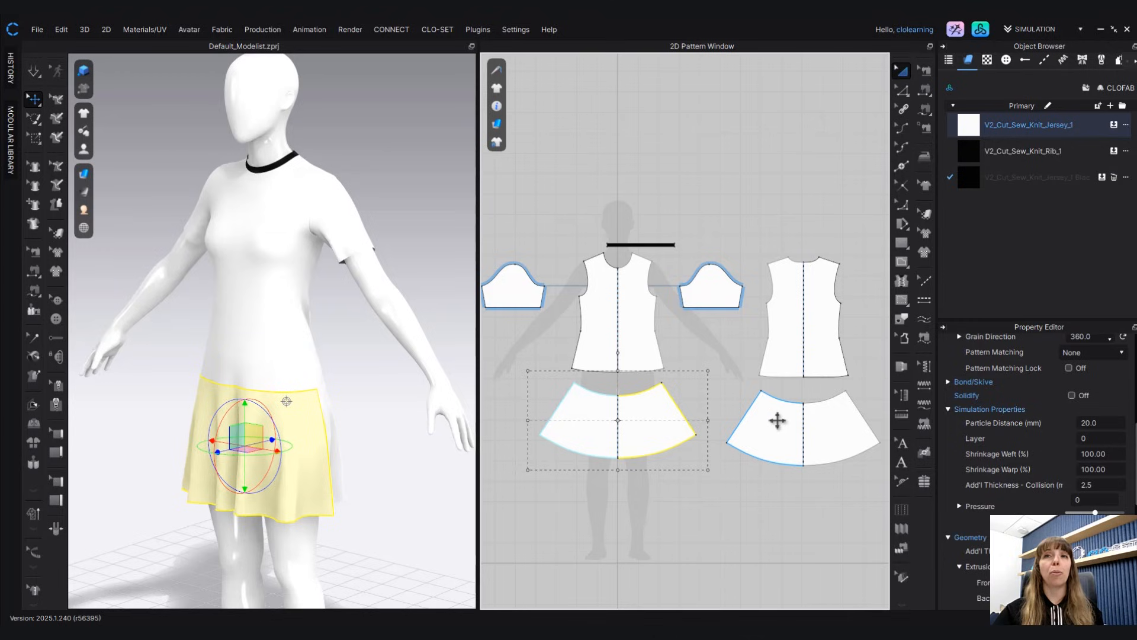
left_click(775, 421, "shift")
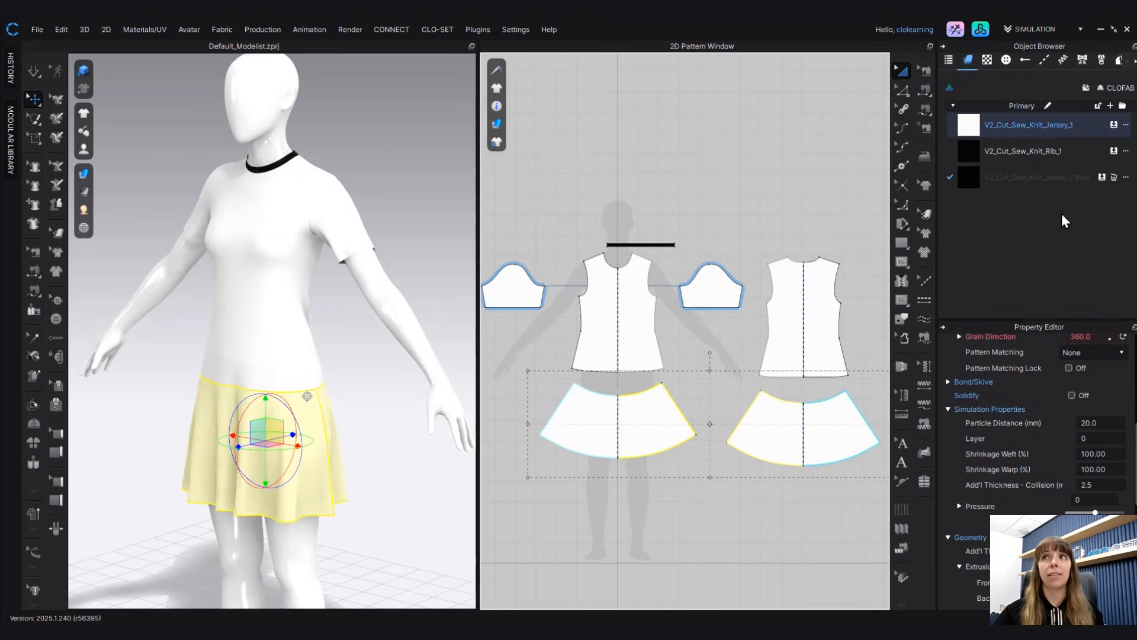
left_click(1102, 179)
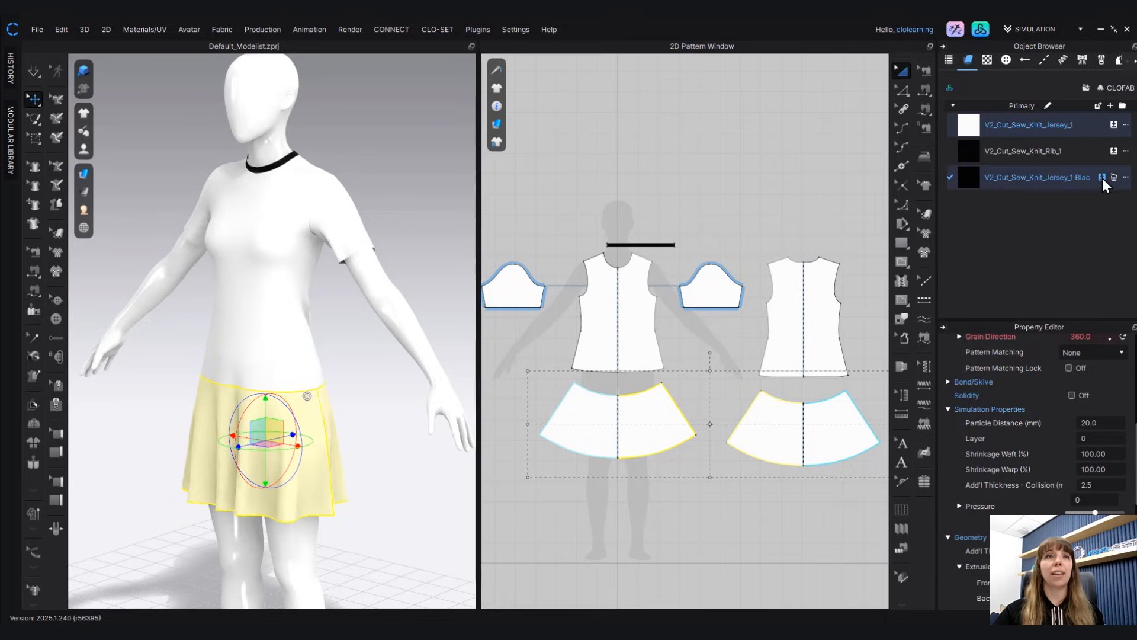
scroll(351, 427, "down", 2)
right_click_drag(349, 424, 393, 449)
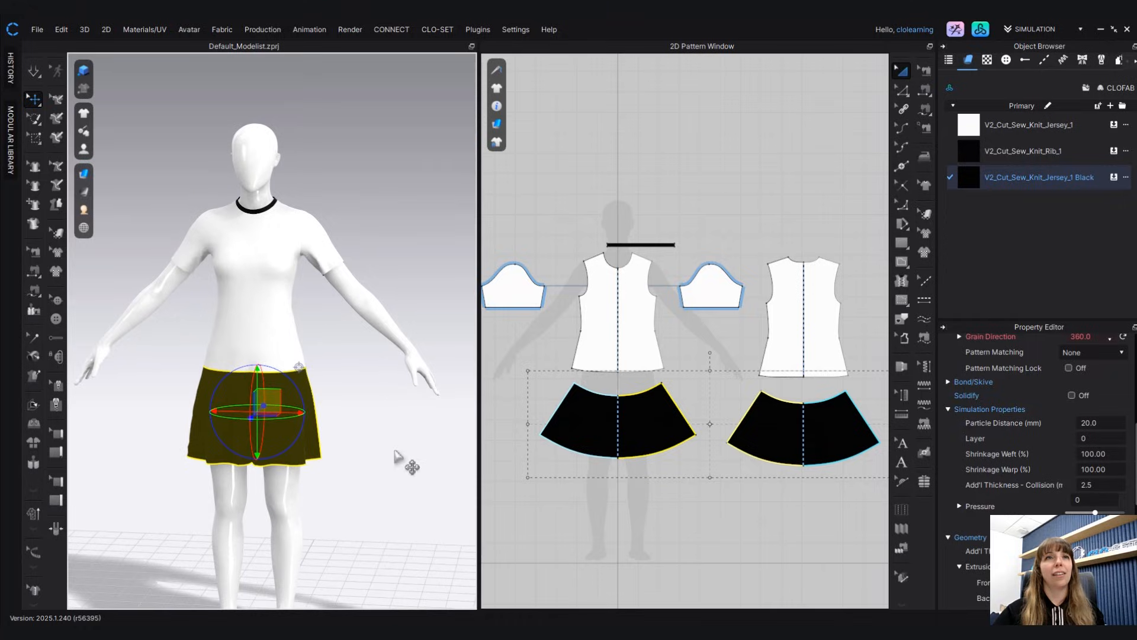
left_click(411, 439)
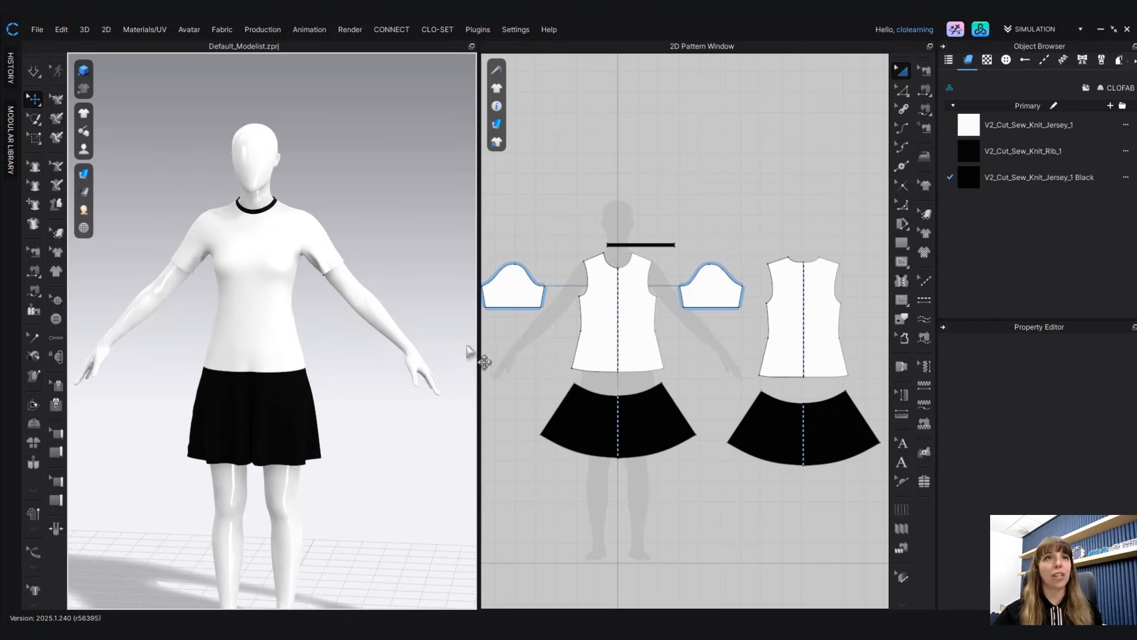
- Examine the two-tone dress on the avatar and its pattern layout
mouse_move(84, 194)
scroll(95, 196, "up", 3)
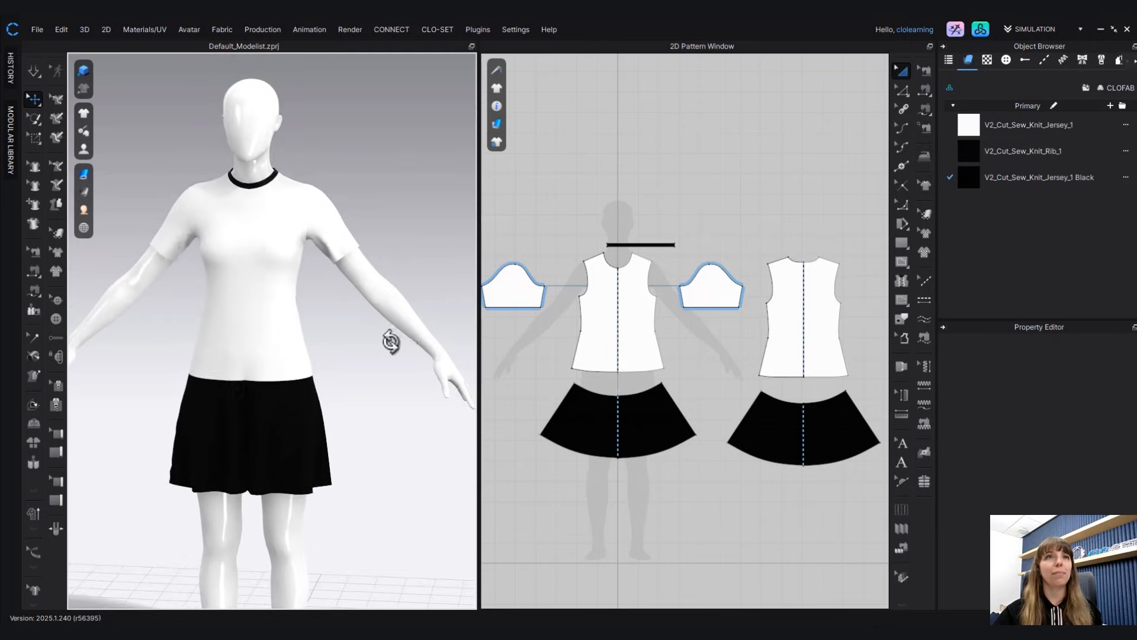
mouse_move(389, 338)
right_mouse_down()
mouse_move(203, 333)
mouse_move(342, 352)
mouse_move(381, 338)
right_mouse_up()
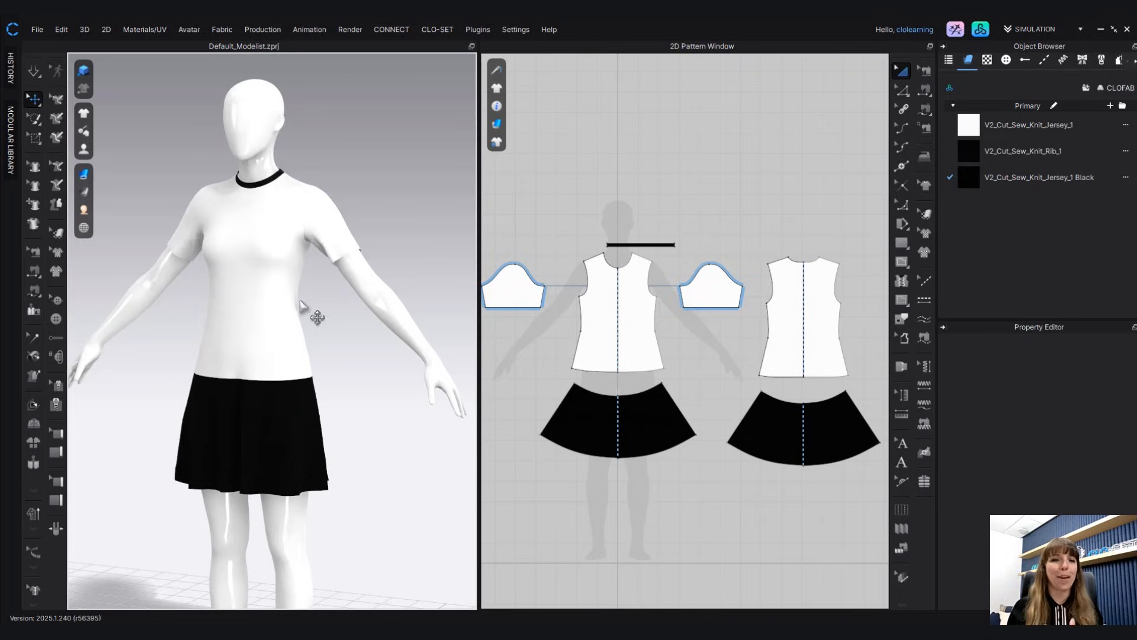
scroll(304, 338, "down", 2)
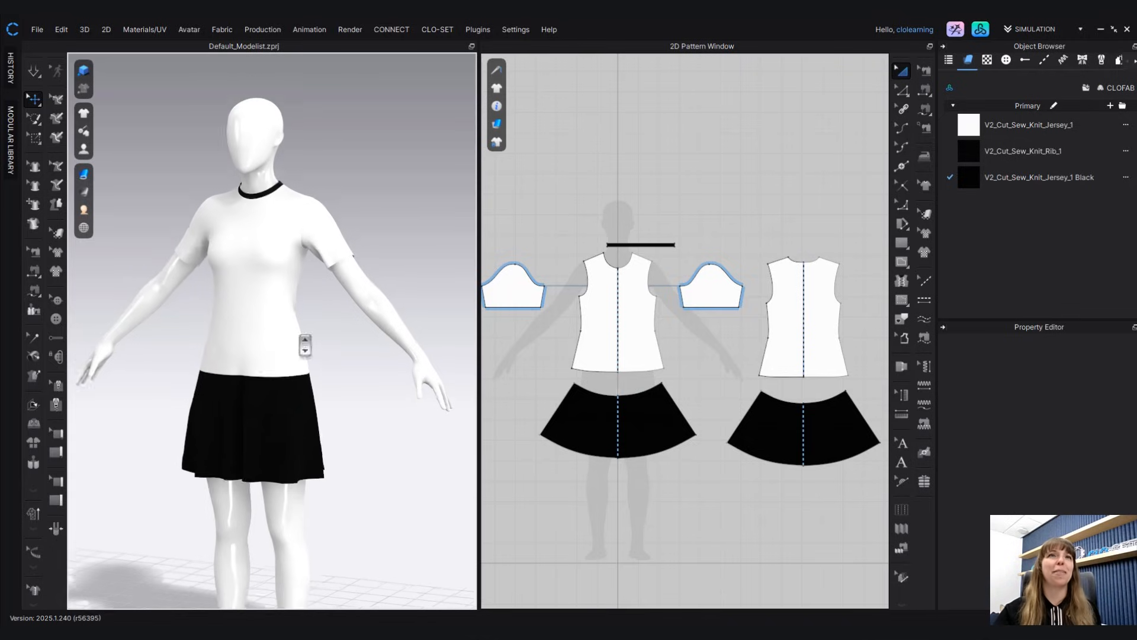
middle_click_drag(319, 365, 360, 348)
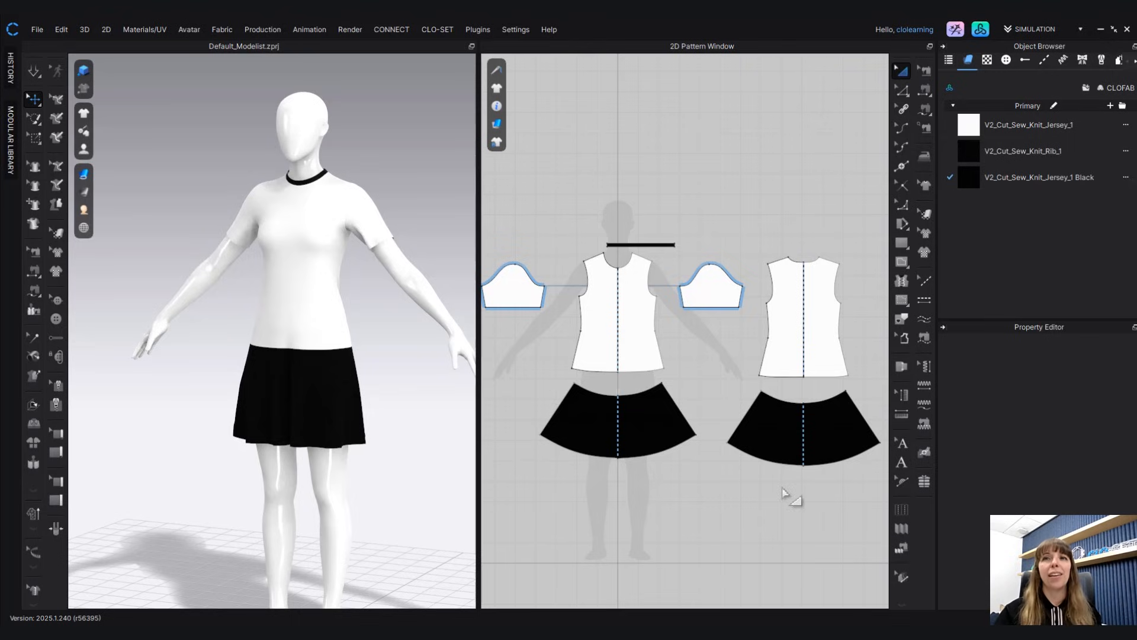
scroll(817, 518, "down", 2)
middle_click_drag(808, 519, 799, 489)
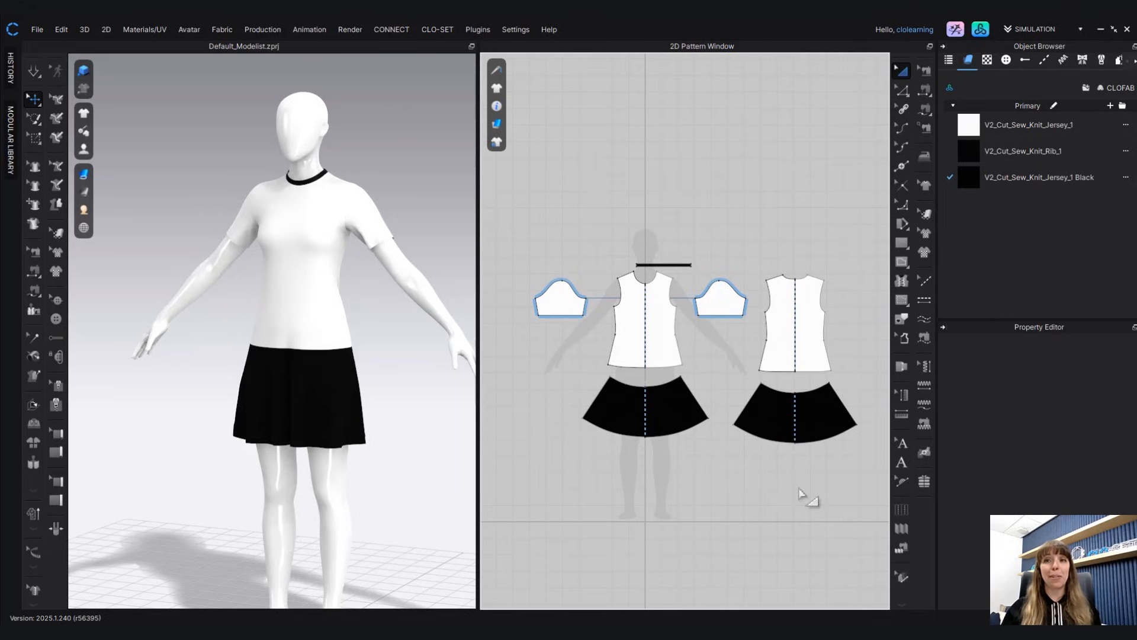
- Select the half hem lines that face each other on the front and back skirt patterns for editing
left_click(903, 92)
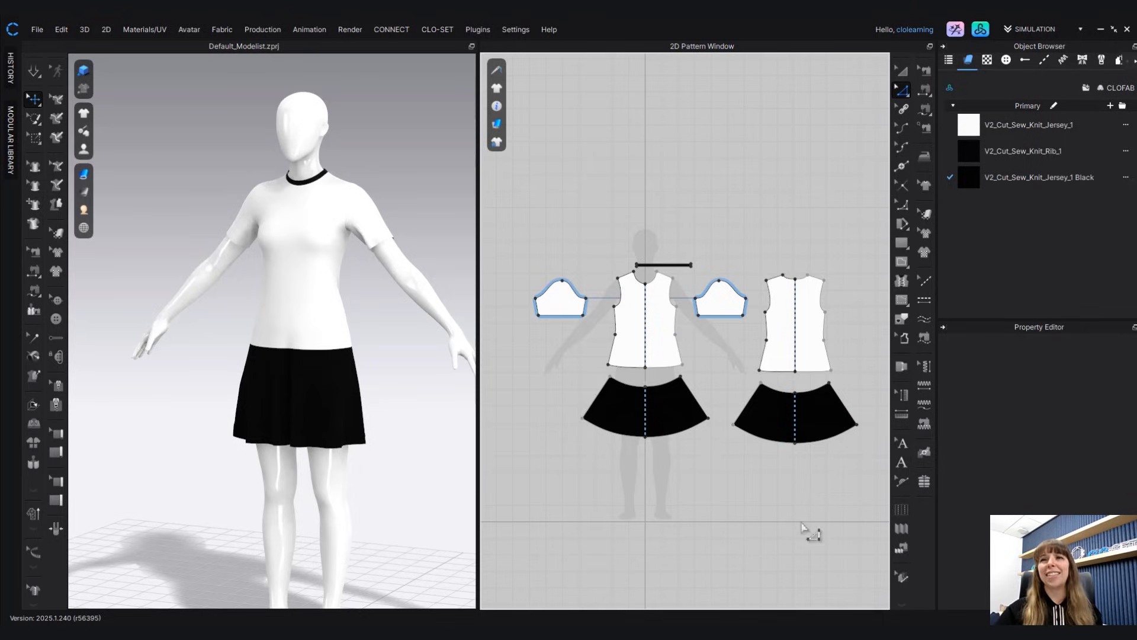
right_click_drag(812, 533, 819, 482)
right_click_drag(243, 499, 363, 490)
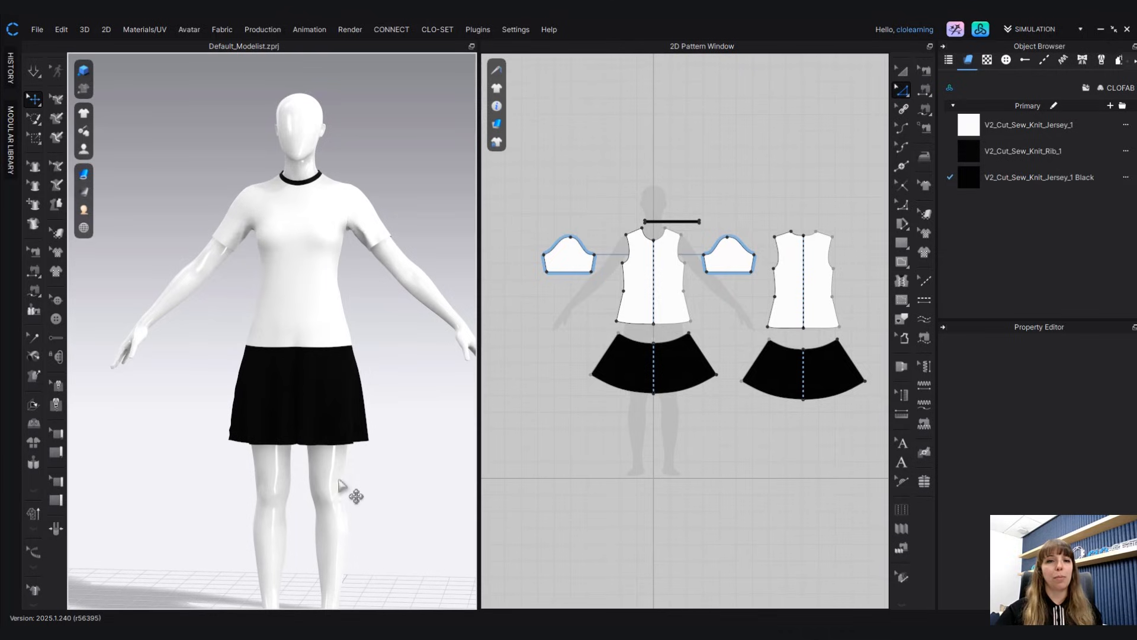
mouse_move(375, 411)
right_mouse_down()
mouse_move(427, 433)
mouse_move(355, 431)
mouse_move(391, 416)
right_mouse_up()
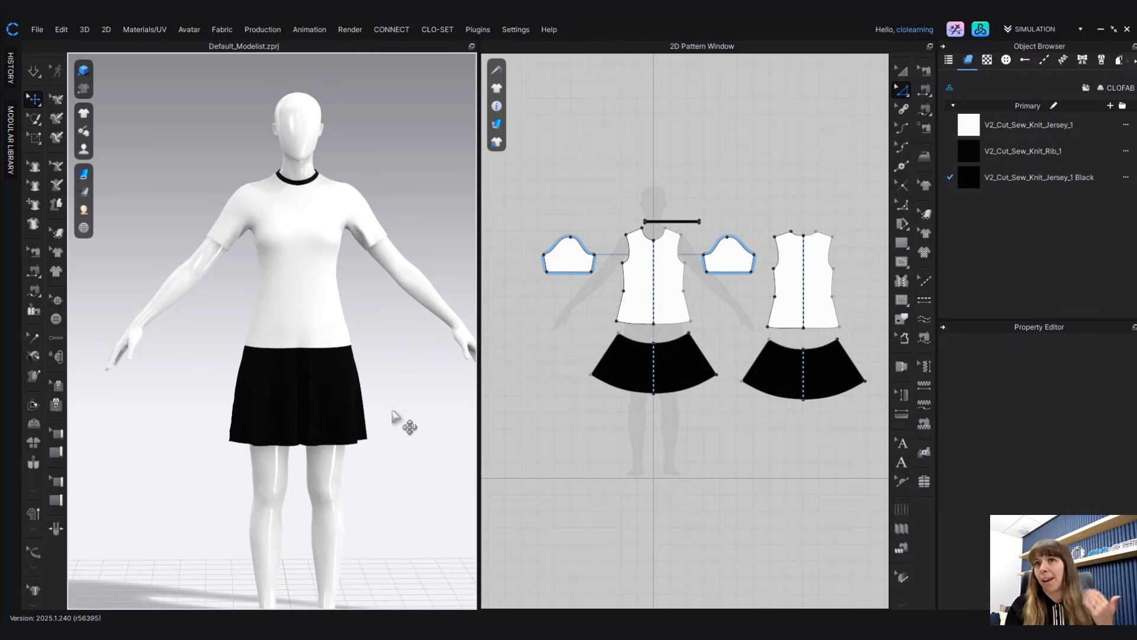
left_click(709, 395)
scroll(710, 395, "up", 3)
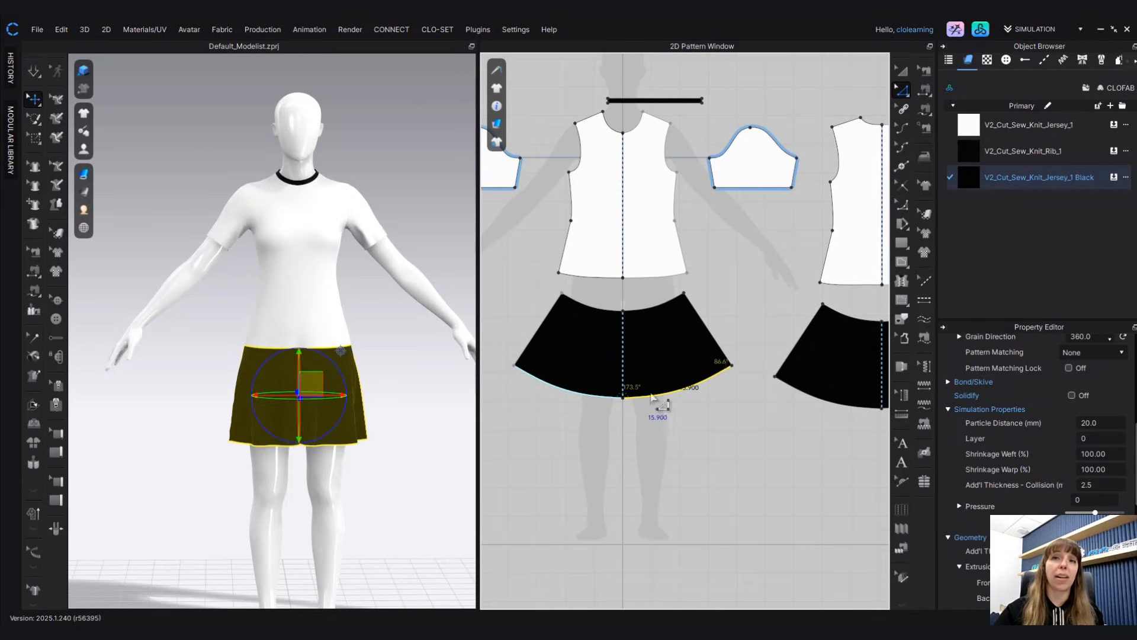
middle_click_drag(713, 372, 639, 337)
left_click(728, 359, "shift")
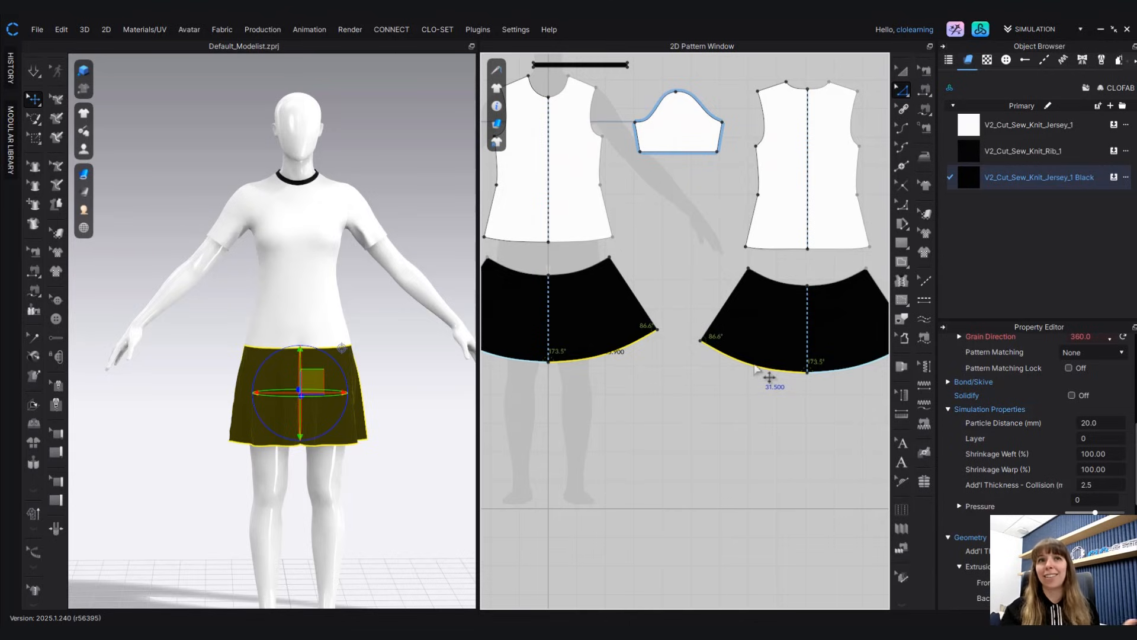
- Start a pattern outline offset on both skirt hems, extending them by 1 in with a single offset
right_click(636, 347)
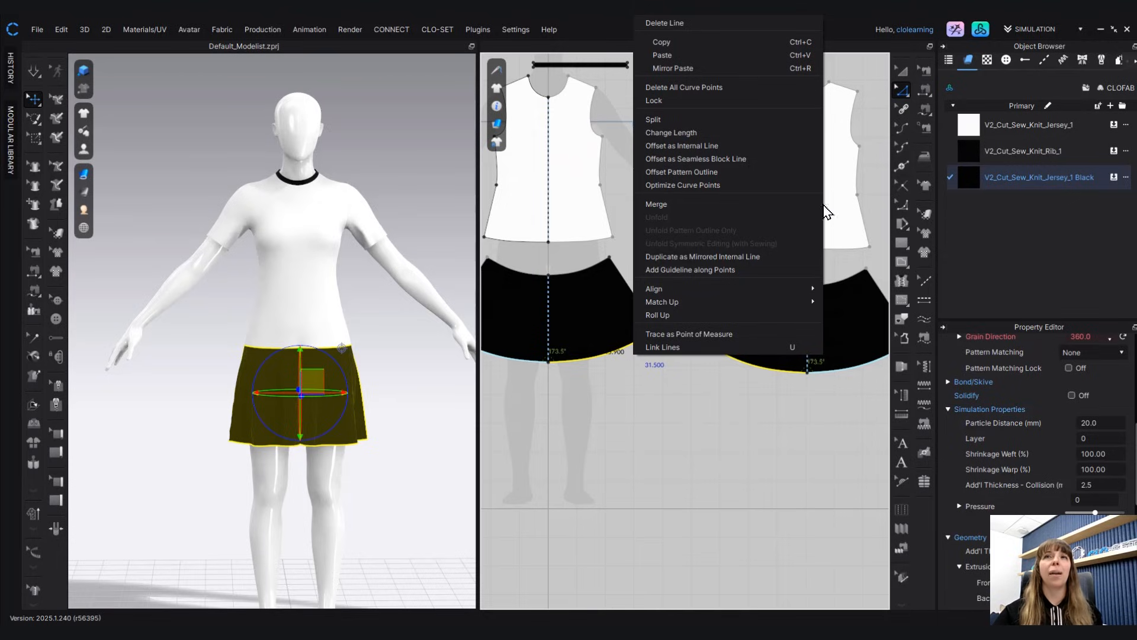
left_click(753, 178)
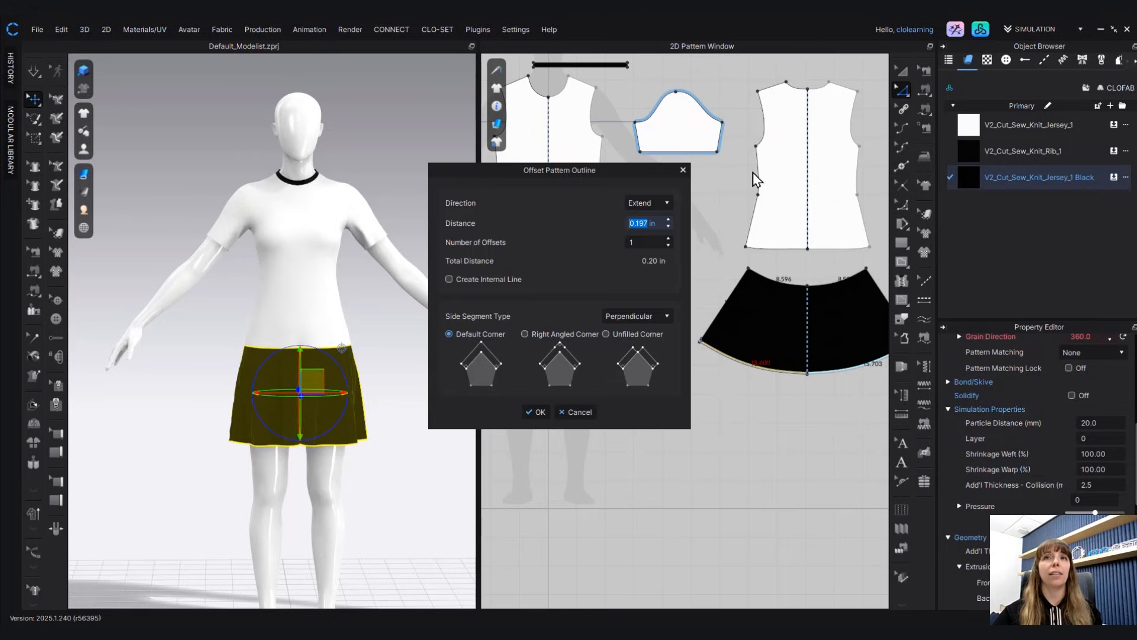
left_click_drag(645, 163, 358, 204)
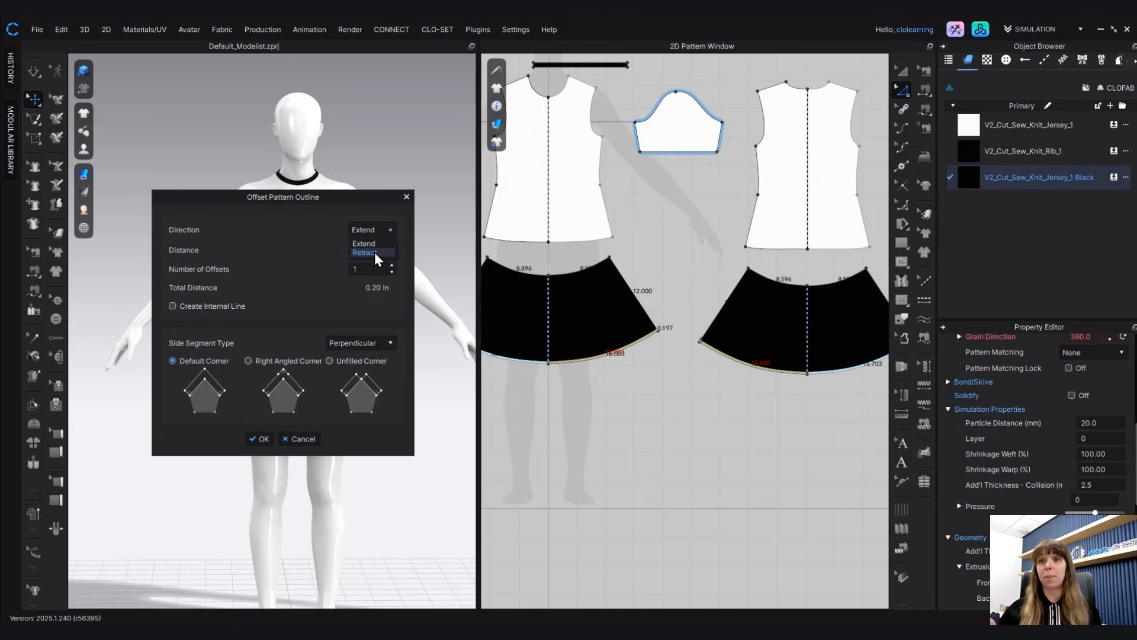
left_click(294, 220)
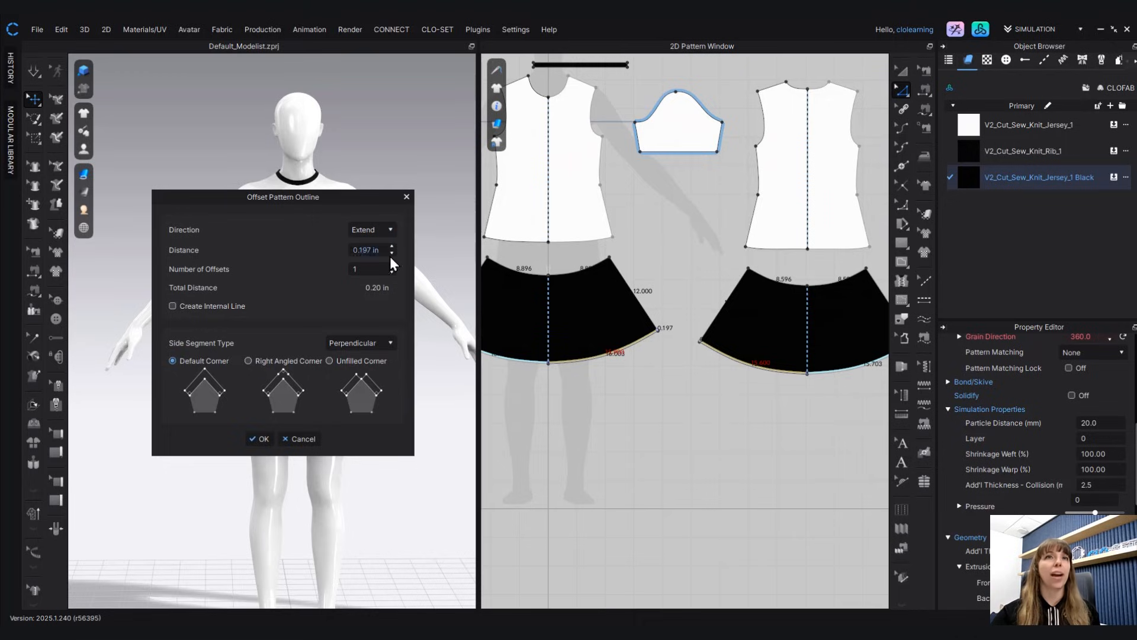
left_click(382, 250)
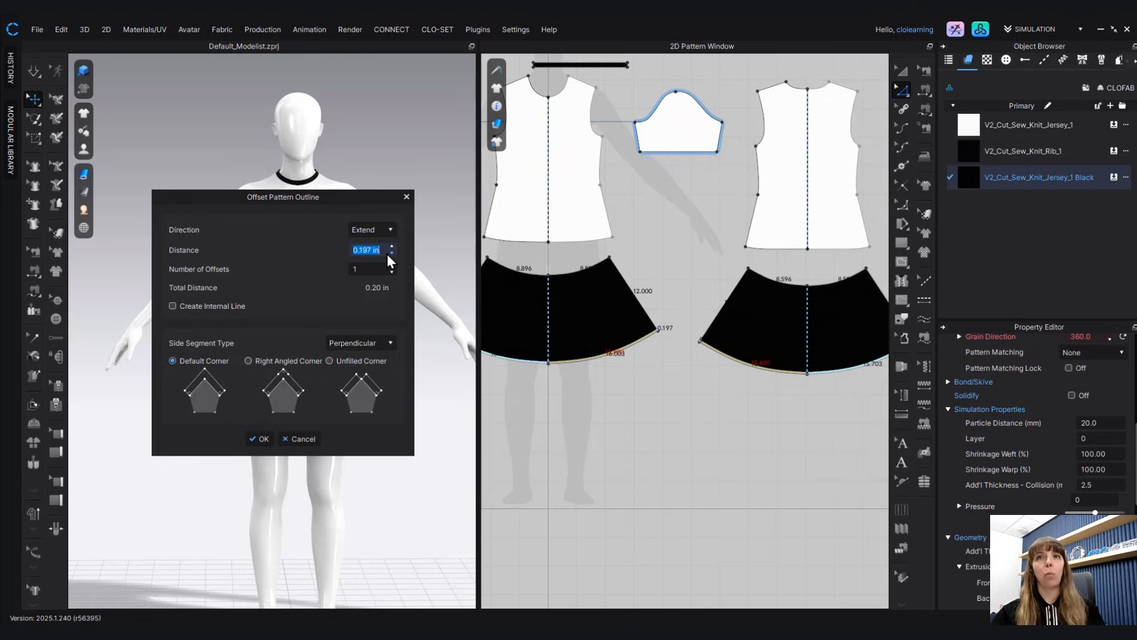
type("1")
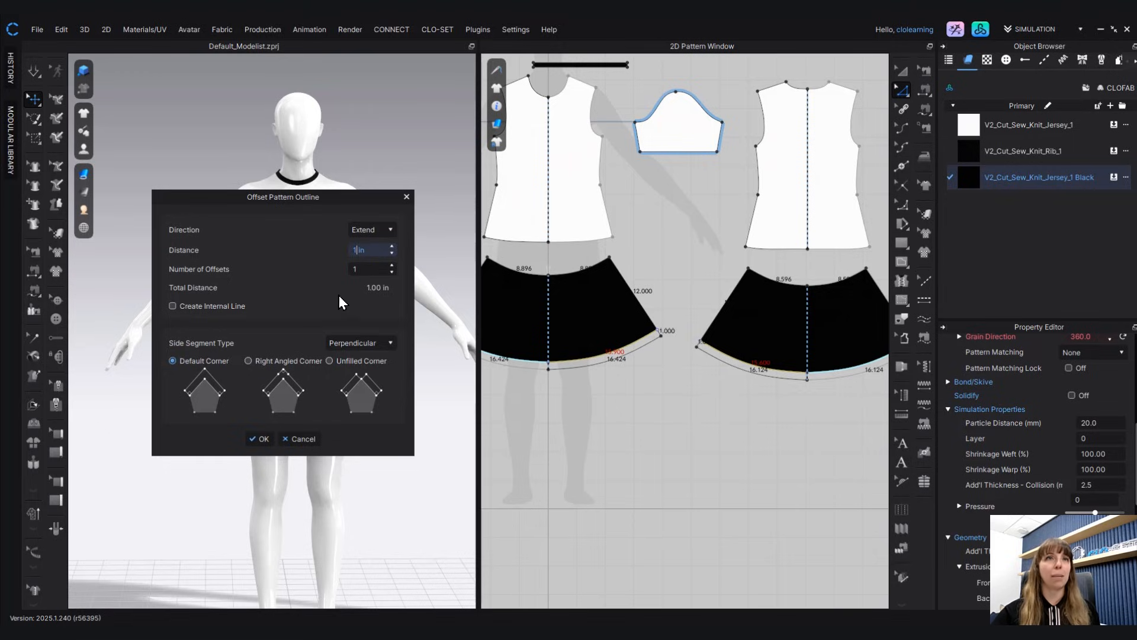
left_click(371, 268)
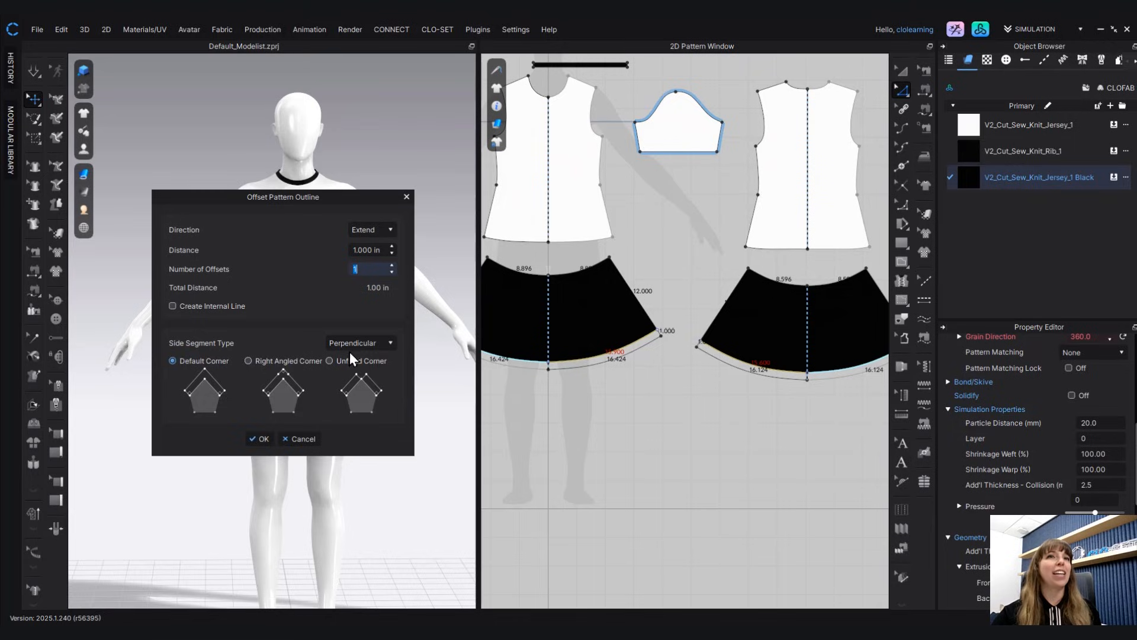
- Compare the Extend, Perpendicular and Mirror side segment types in the preview of the hem offset
left_click(389, 344)
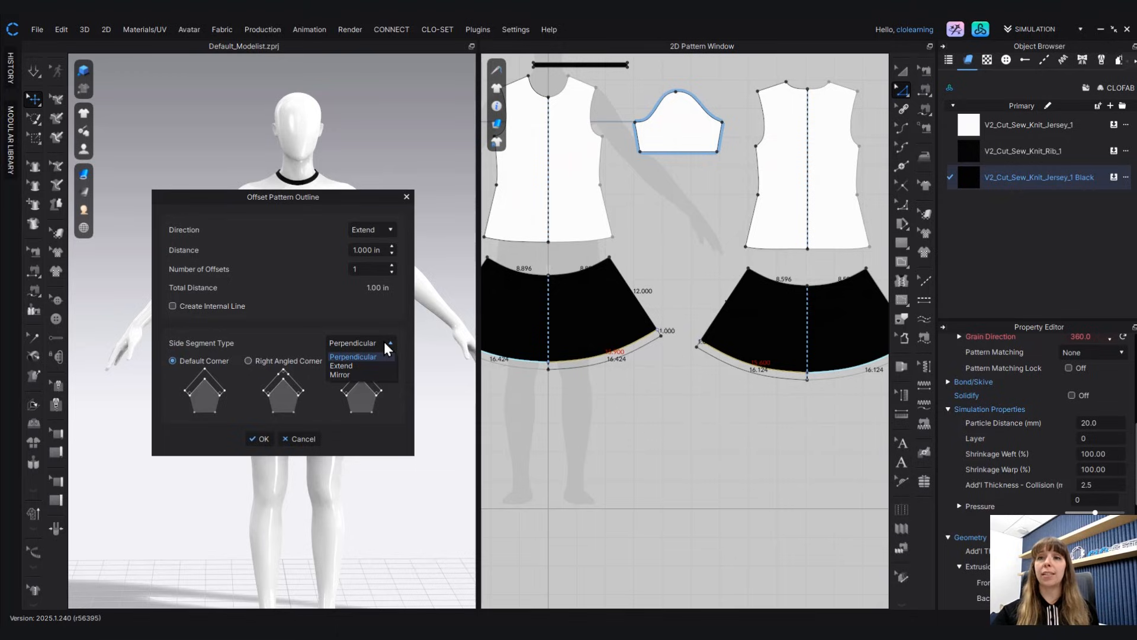
left_click(361, 365)
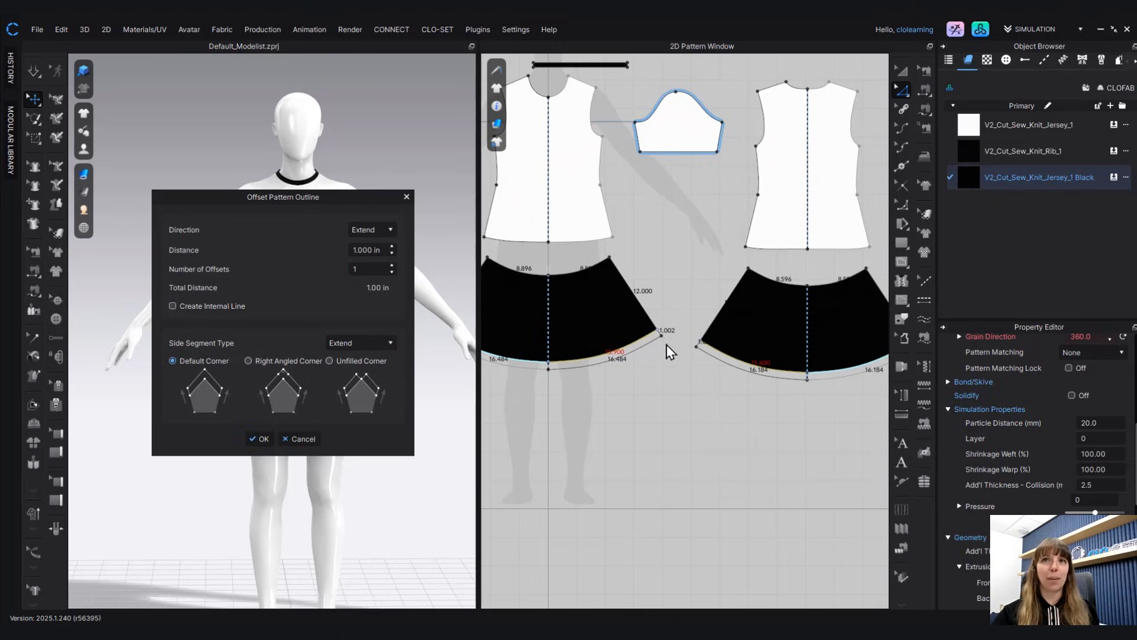
left_click(379, 345)
left_click(350, 355)
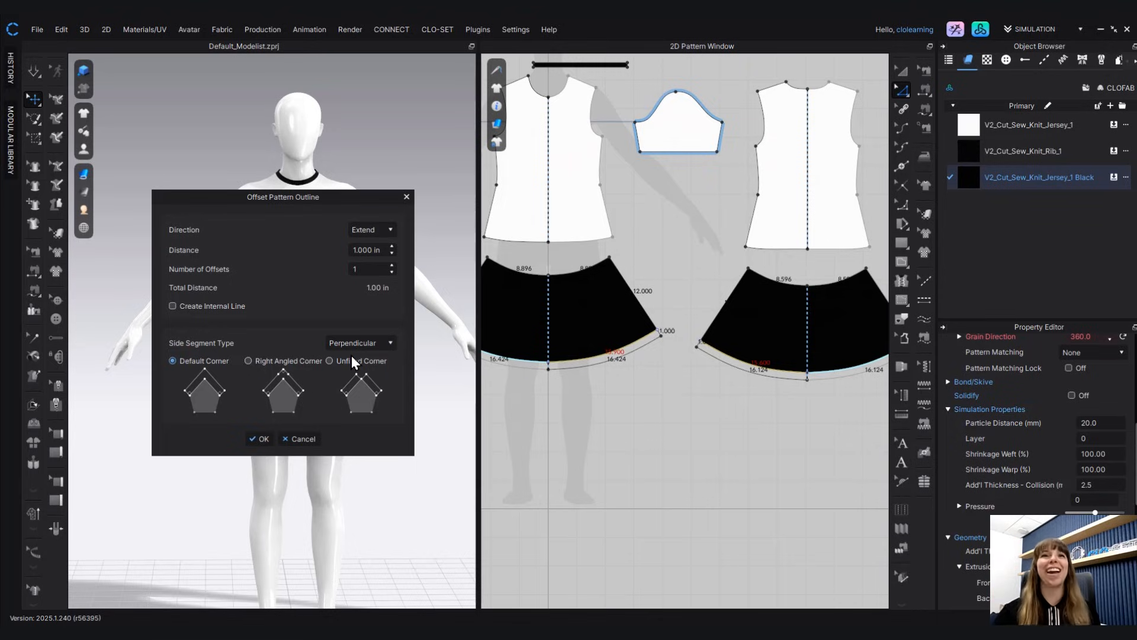
left_click(385, 343)
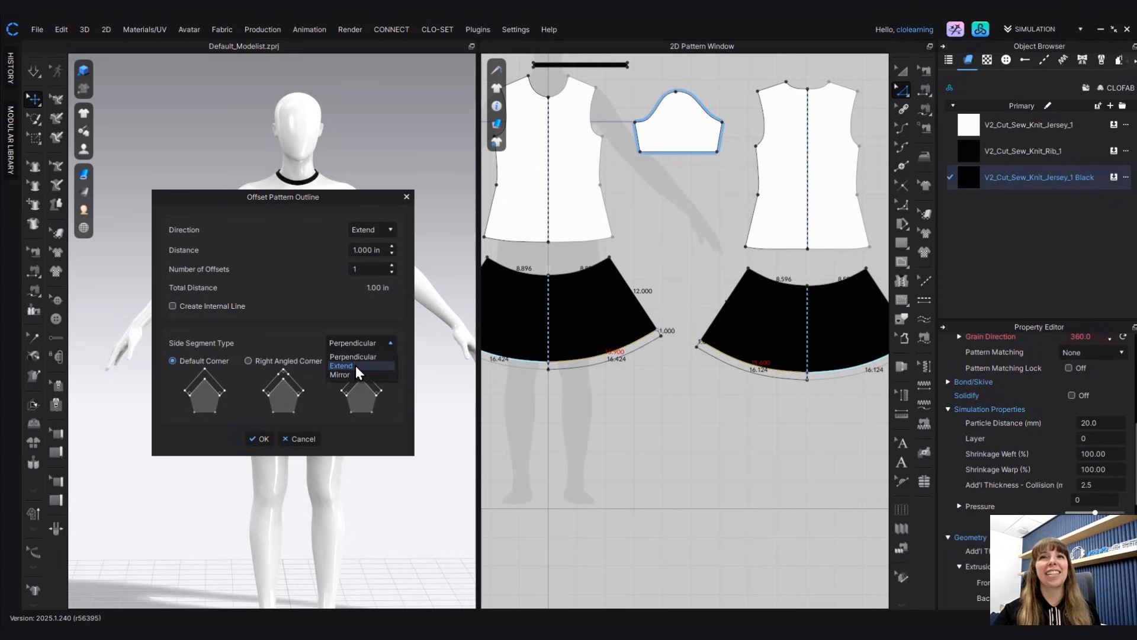
left_click(342, 366)
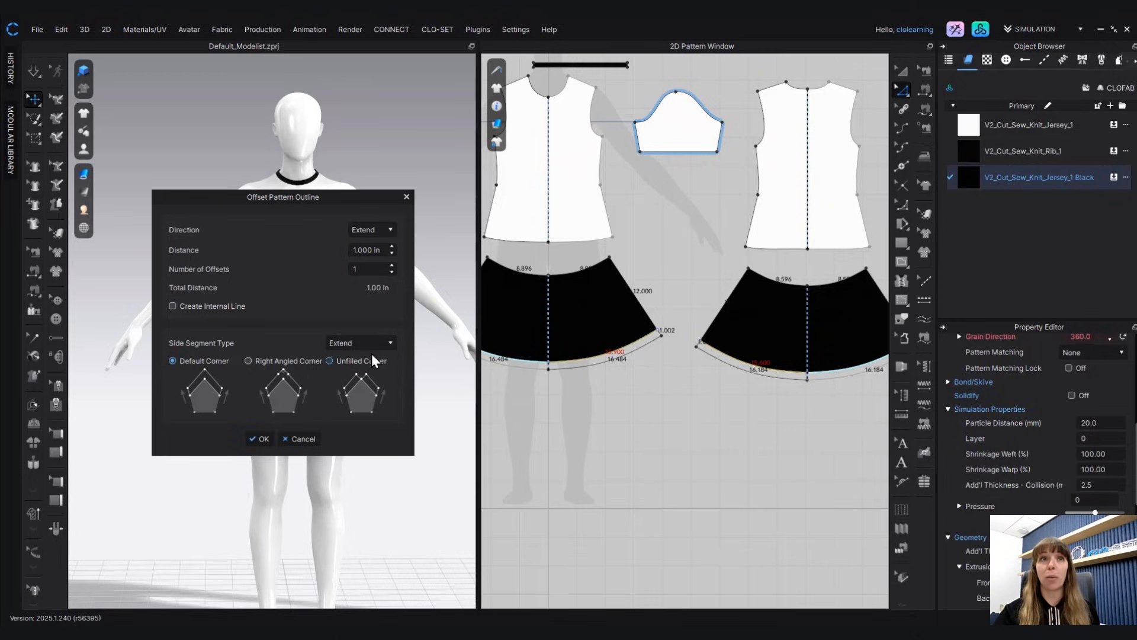
left_click(386, 343)
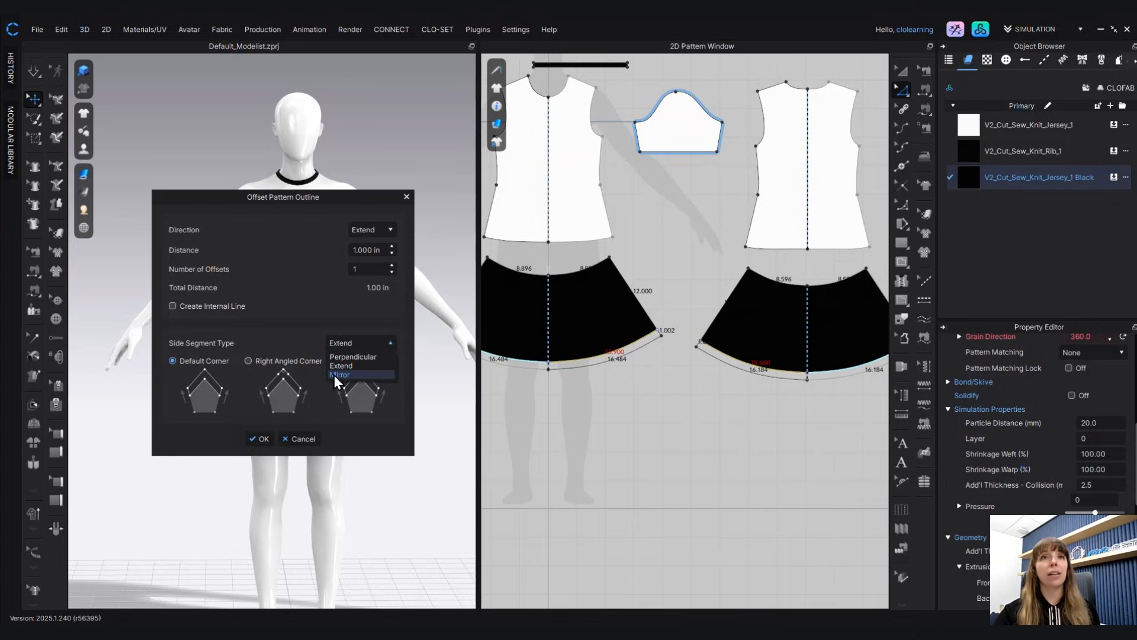
left_click(335, 375)
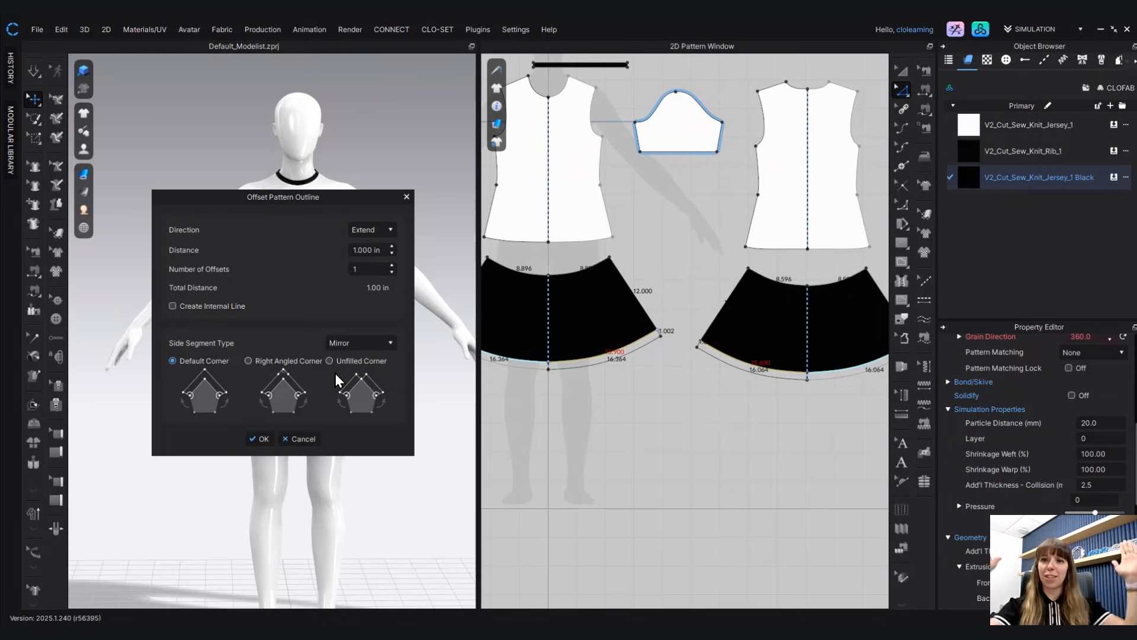
- Set the side segment type to Extend with default corners, apply the hem offset and clear the selection
left_click(379, 341)
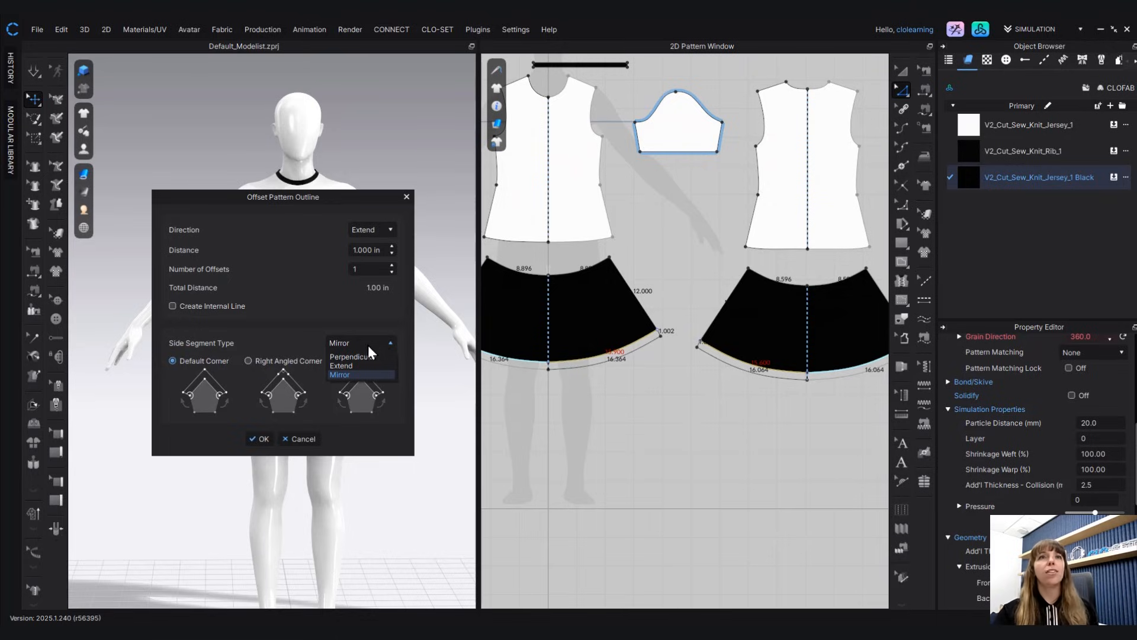
left_click(342, 366)
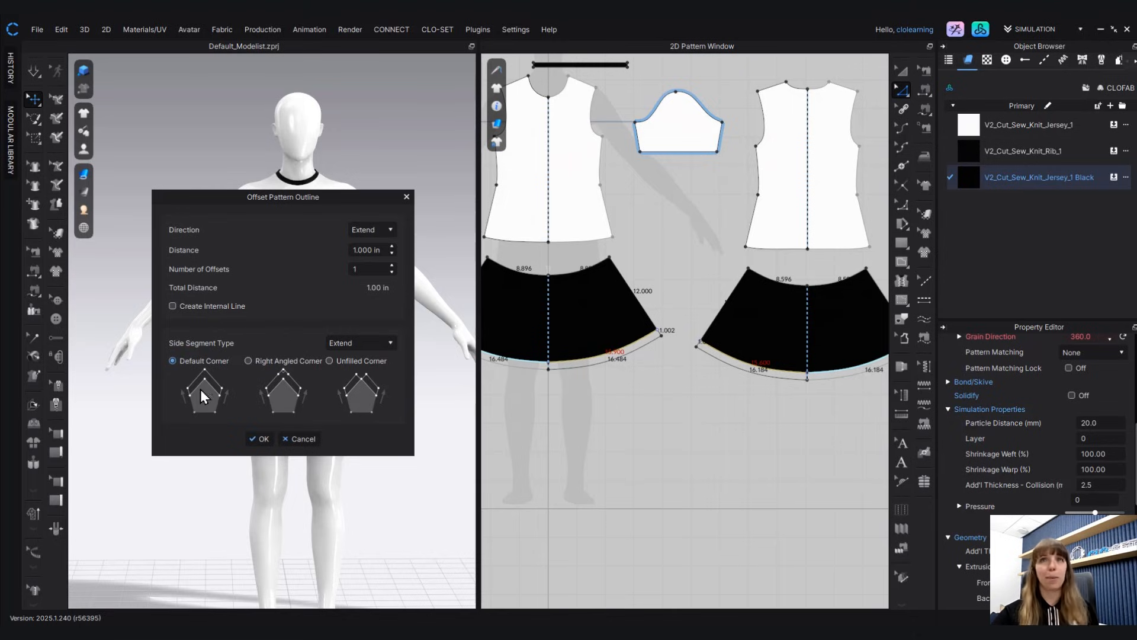
left_click(263, 439)
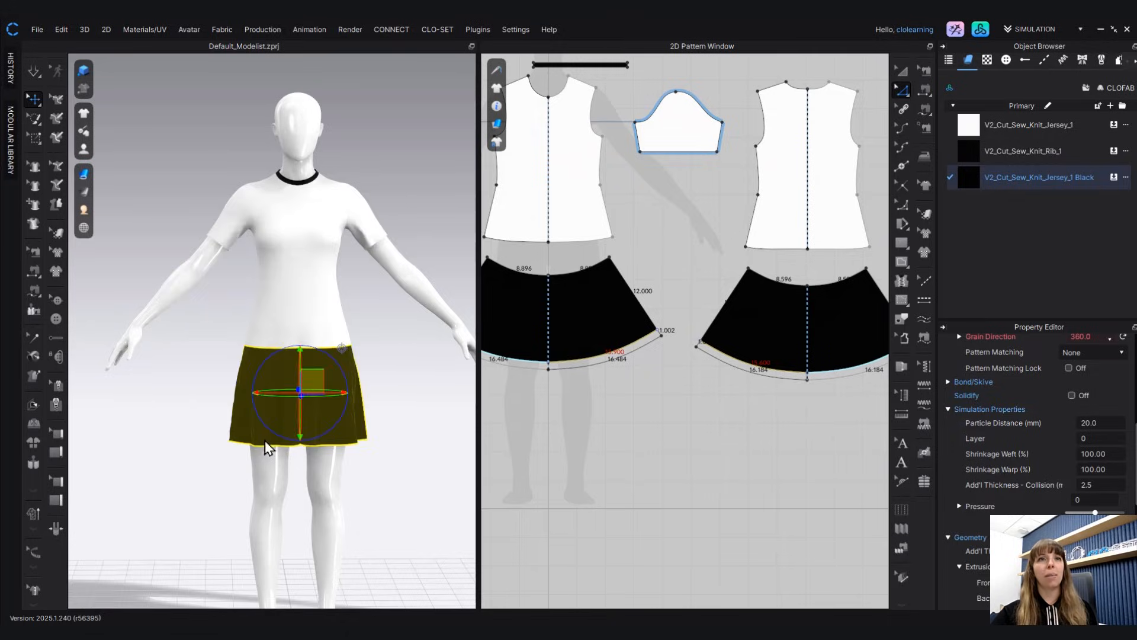
left_click(551, 472)
- Simulate the skirt and pull on its front and back hems to check the side seam at the hem extension
right_click_drag(386, 542, 368, 482)
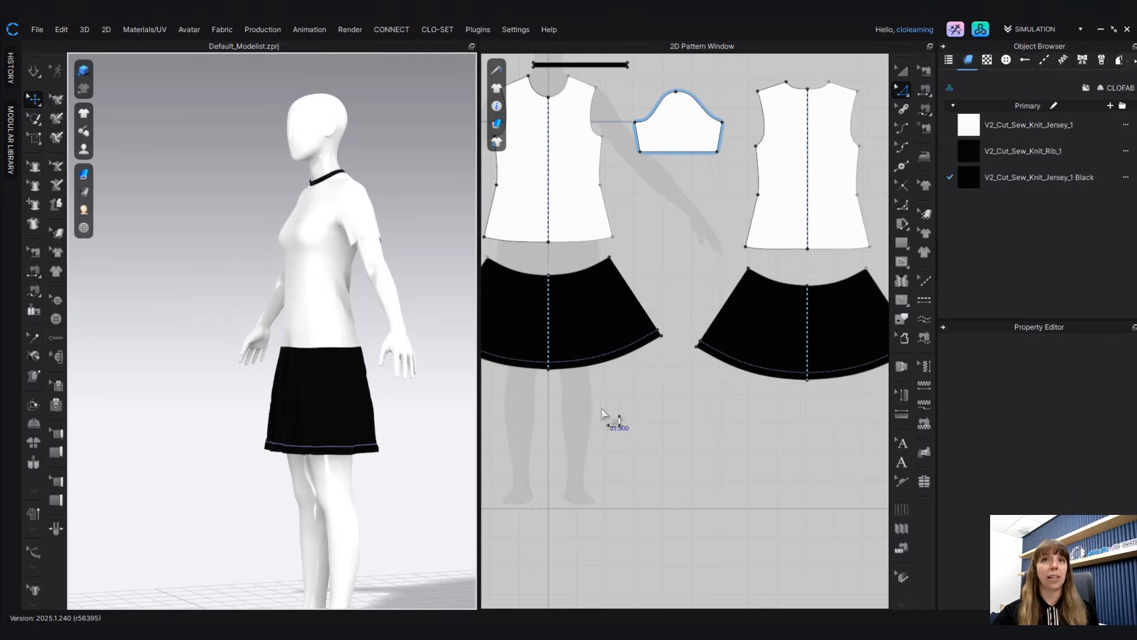
left_click(361, 449)
left_click(262, 427)
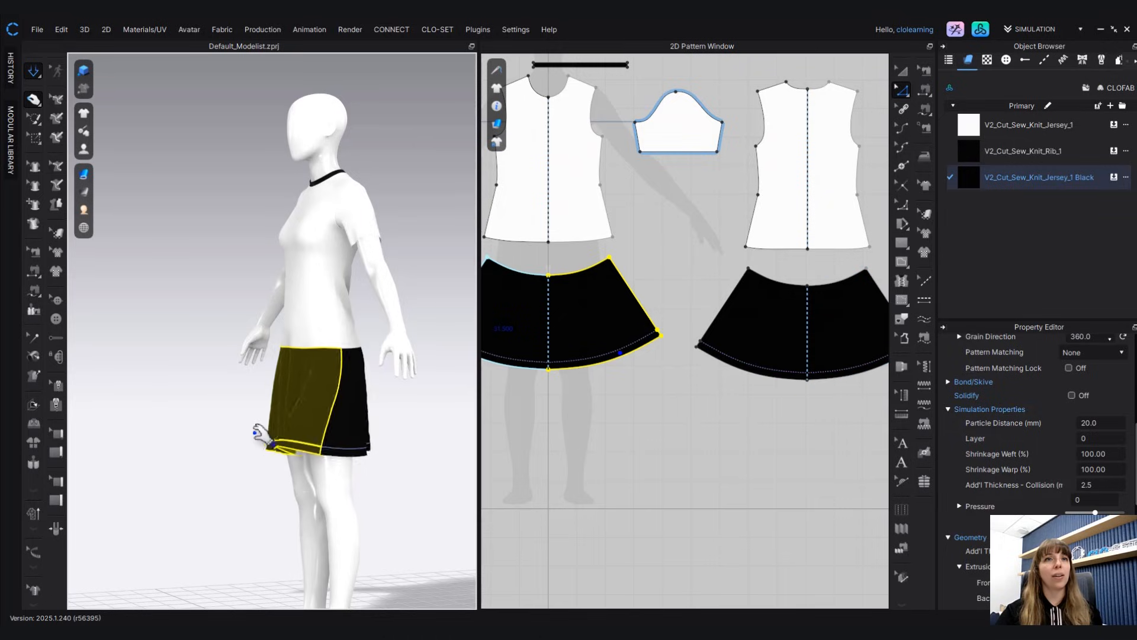
left_click(370, 439)
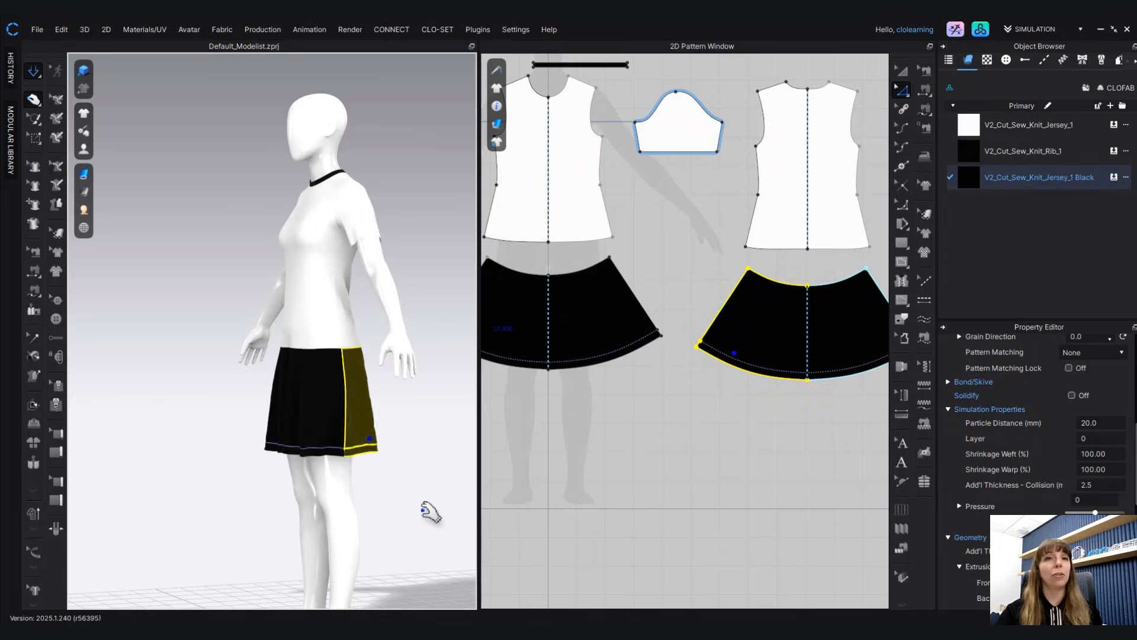
scroll(391, 501, "up", 10)
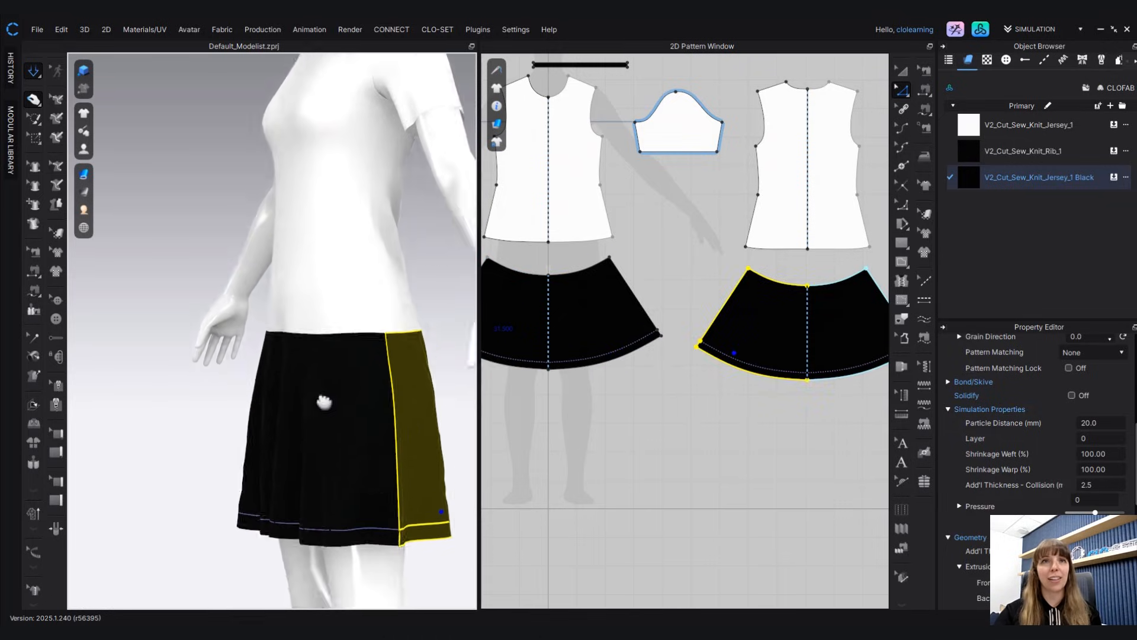
middle_click_drag(218, 123, 307, 264)
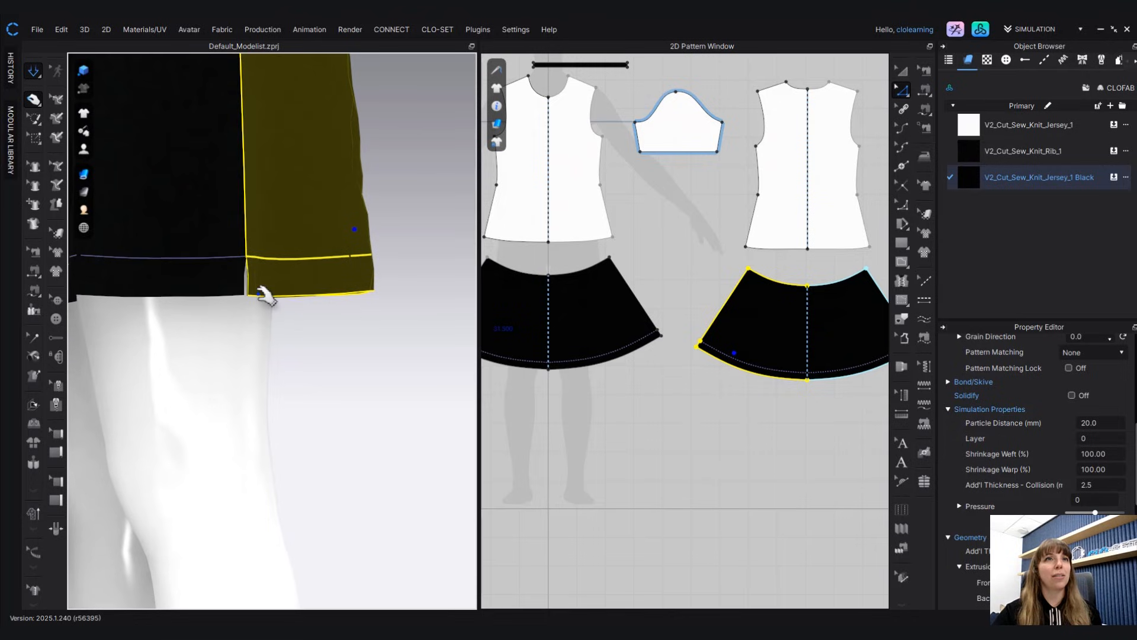
left_click(240, 277)
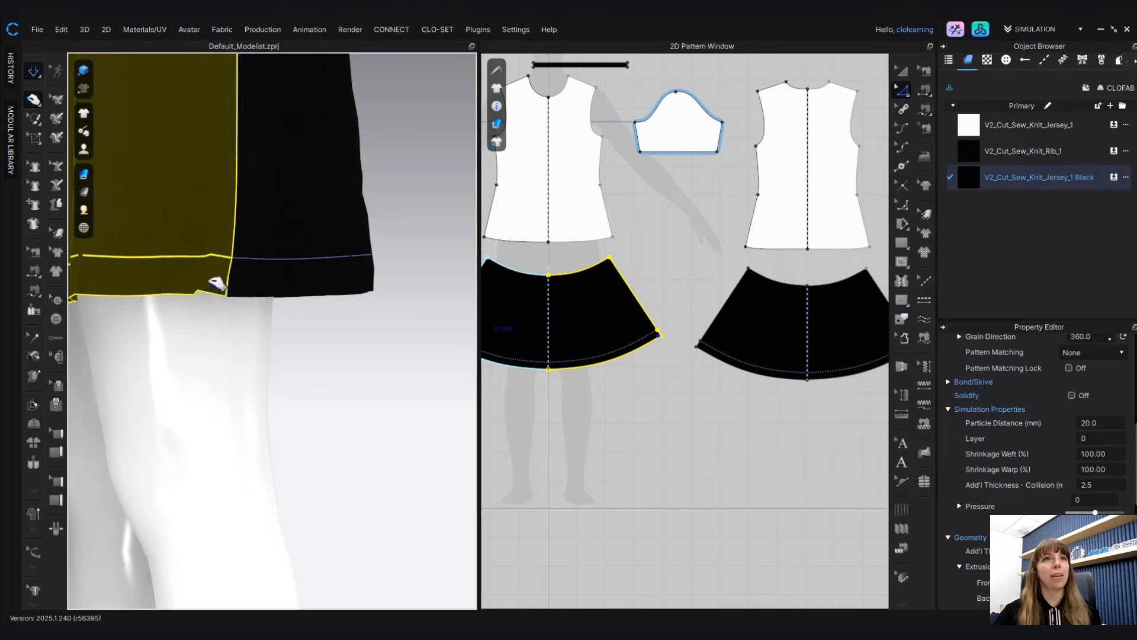
left_click(276, 279)
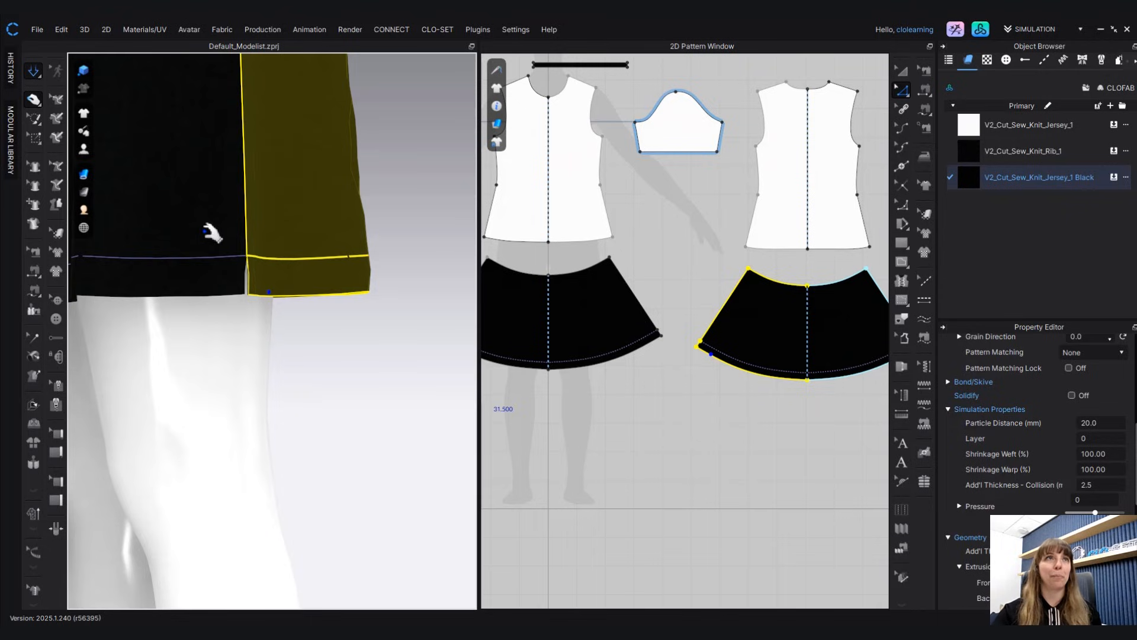
key("space")
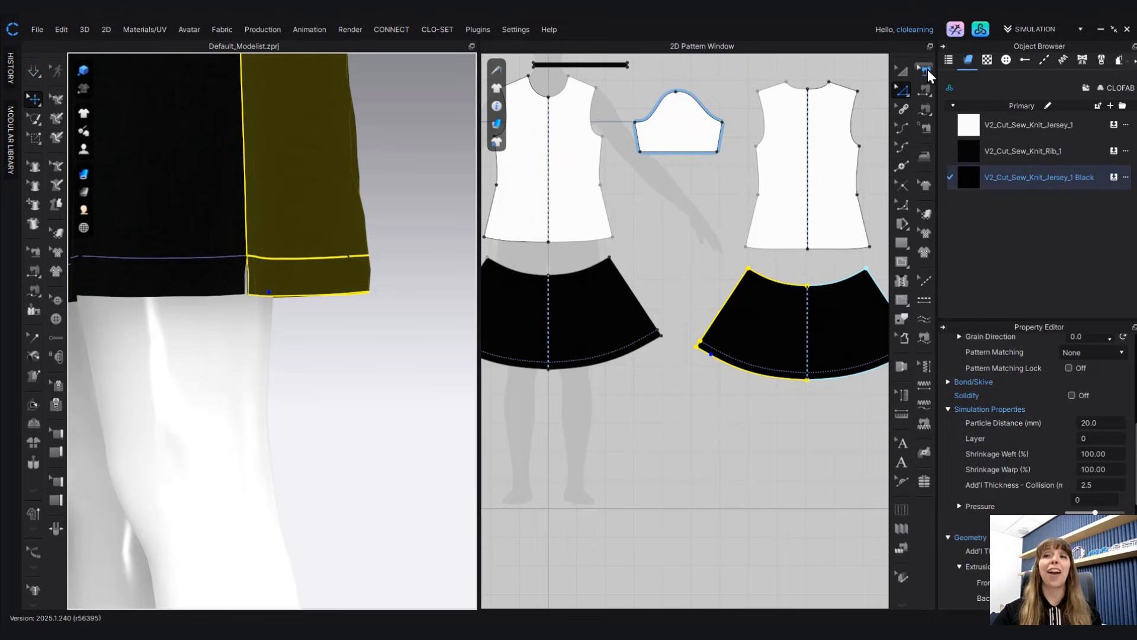
- Extend the skirt's front and back side seam sewing down to the new hem corners on both panels
left_click(925, 71)
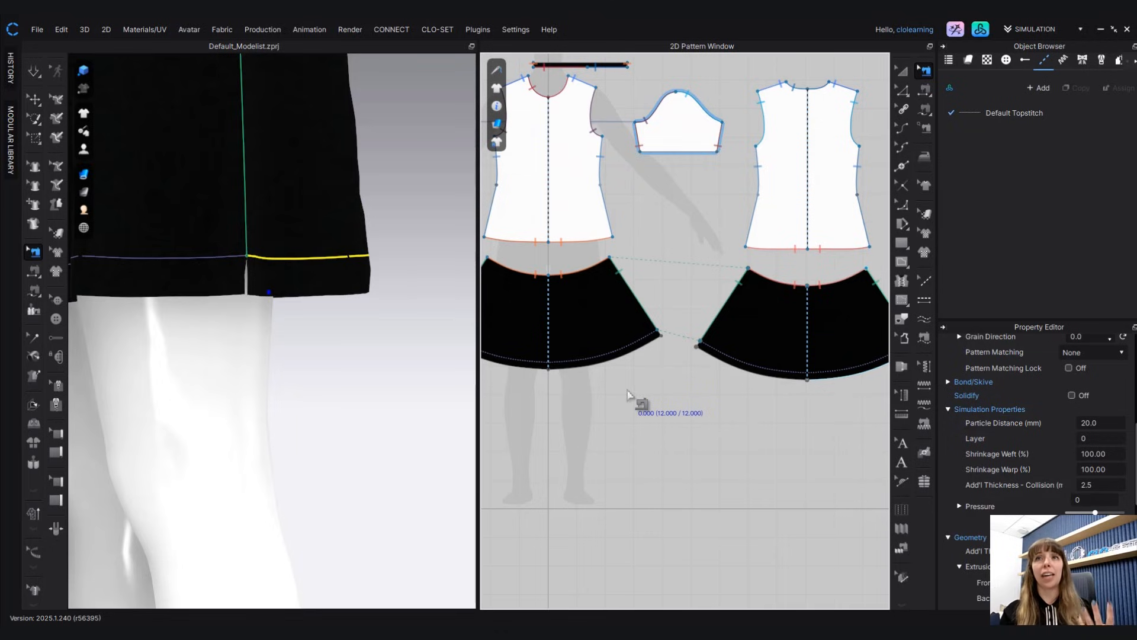
scroll(637, 394, "up", 5)
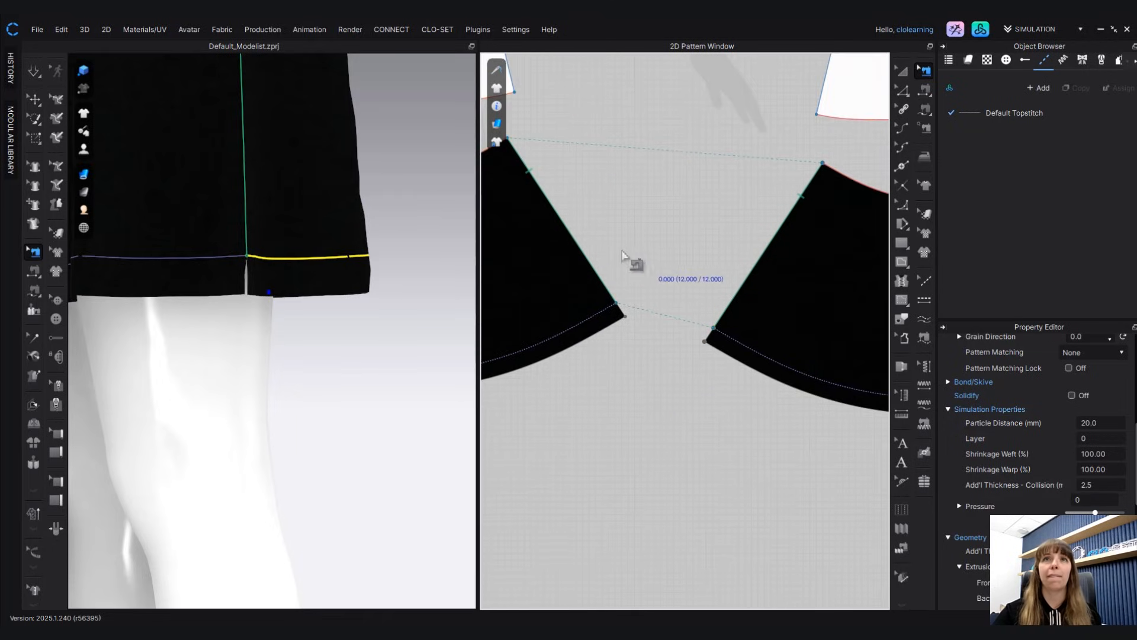
left_click(592, 264)
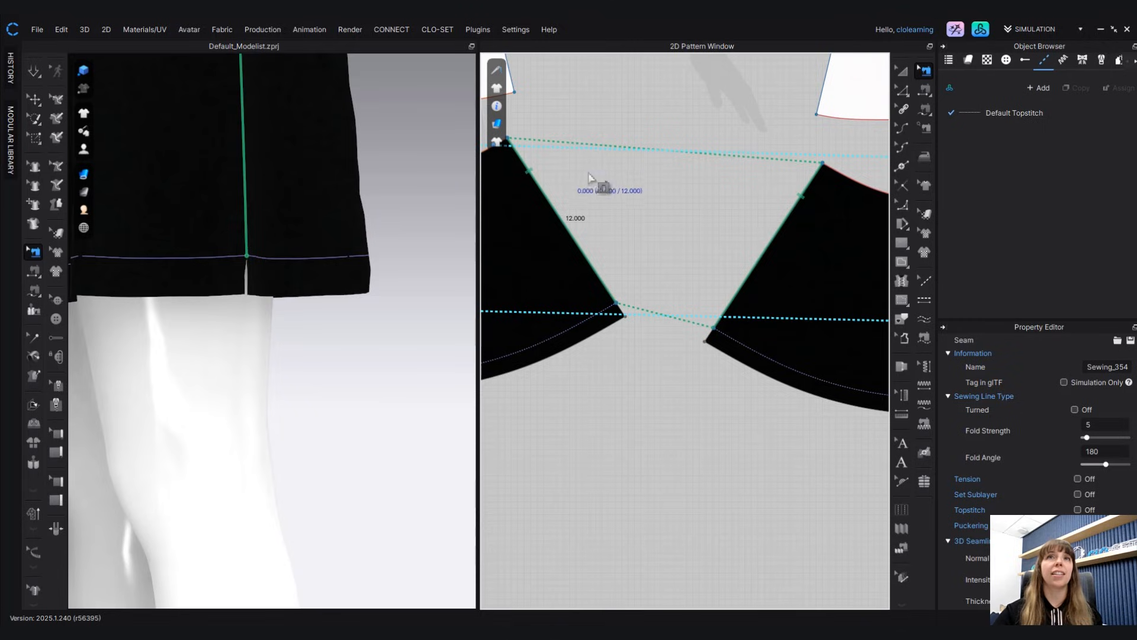
middle_click_drag(589, 178, 616, 234)
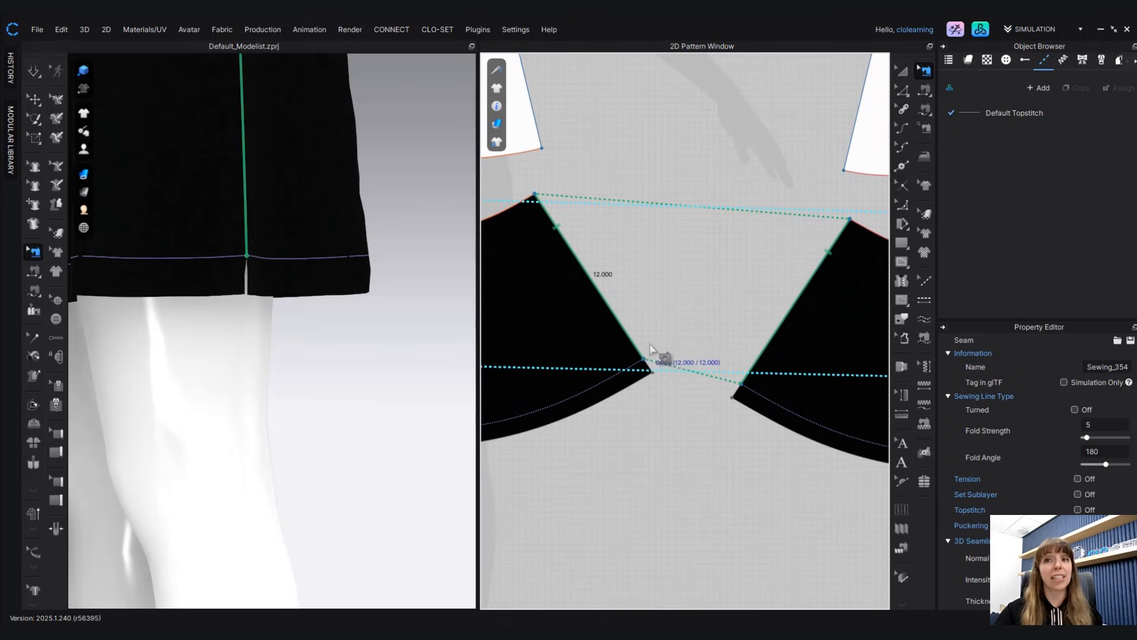
left_click_drag(644, 363, 654, 377)
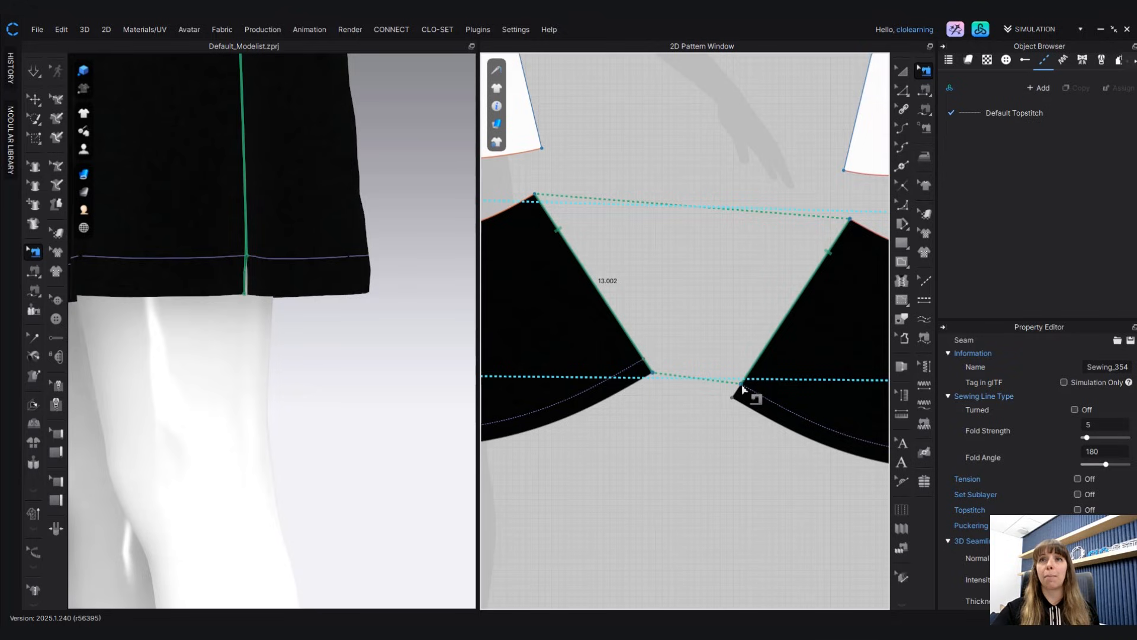
left_click_drag(742, 386, 733, 397)
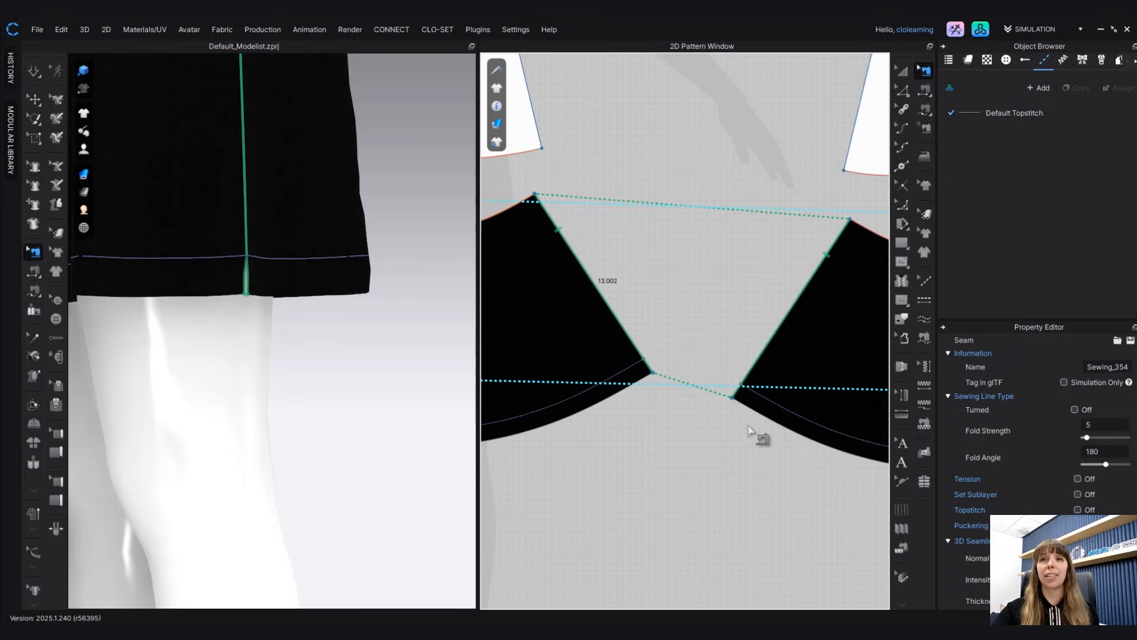
scroll(774, 457, "down", 5)
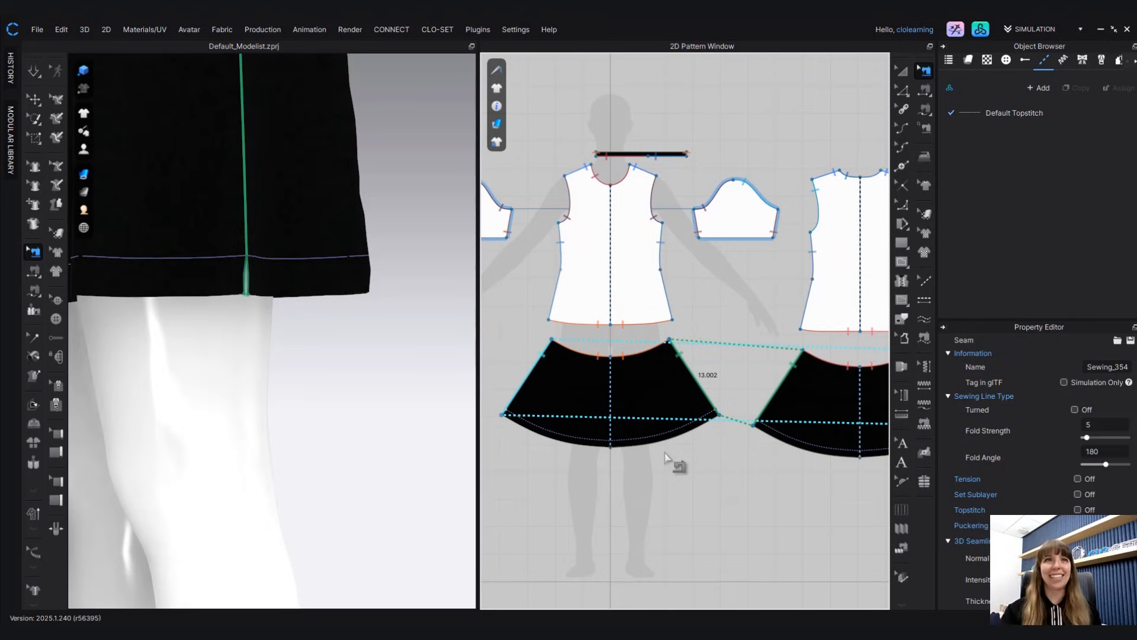
- Simulate the dress, pull on the front and back skirt hems to check the side seam, and examine the full garment from the front
key("q")
left_click(286, 273)
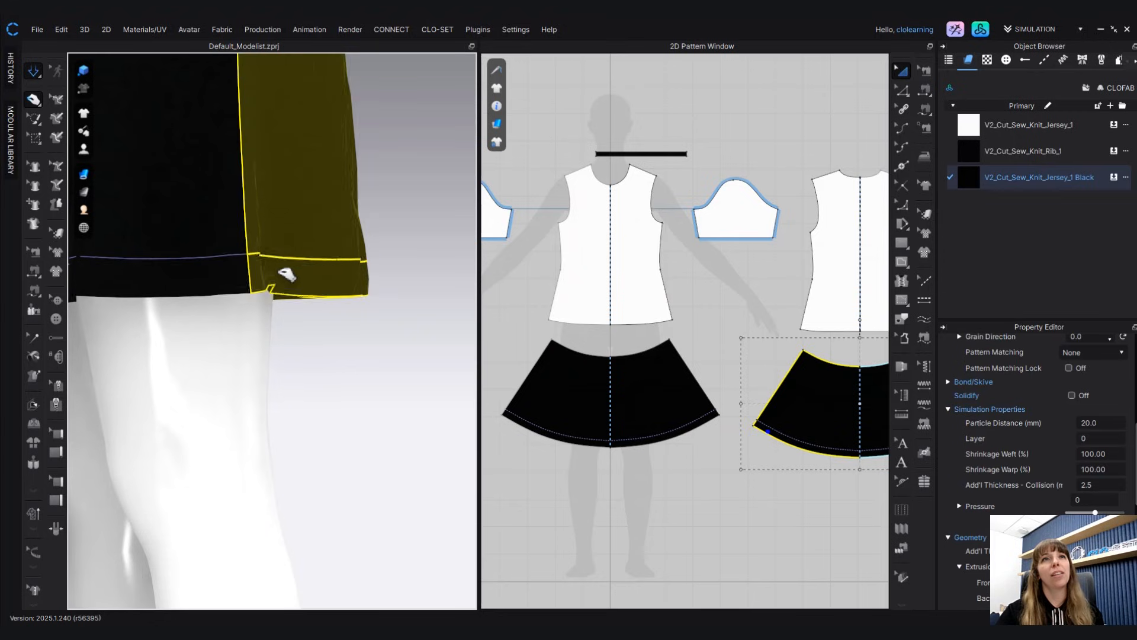
left_click(207, 271)
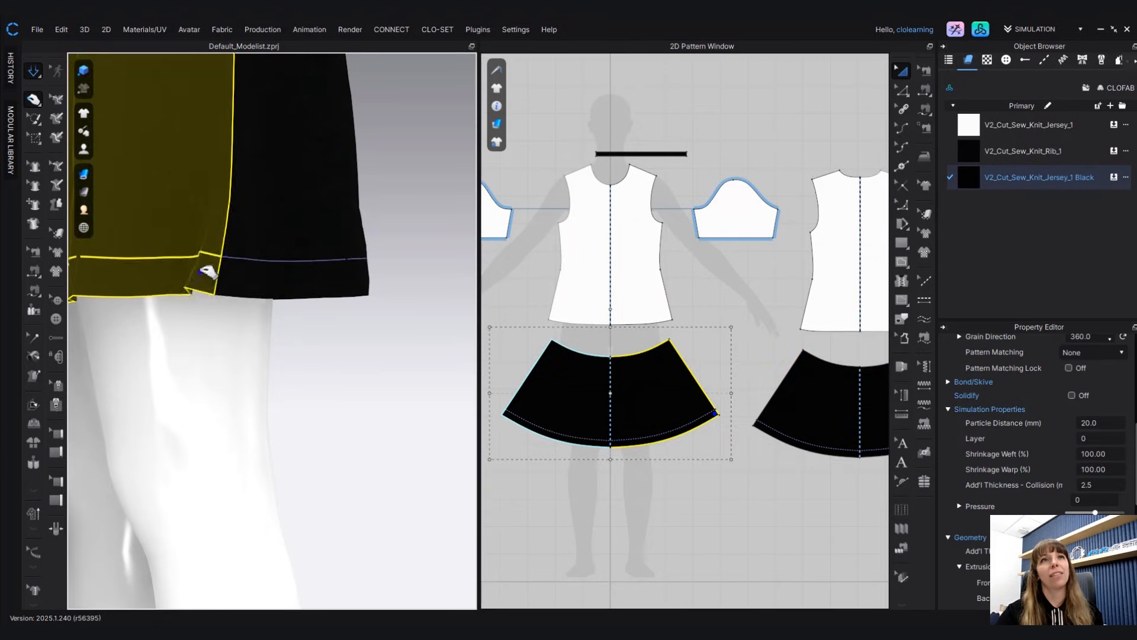
left_click(302, 268)
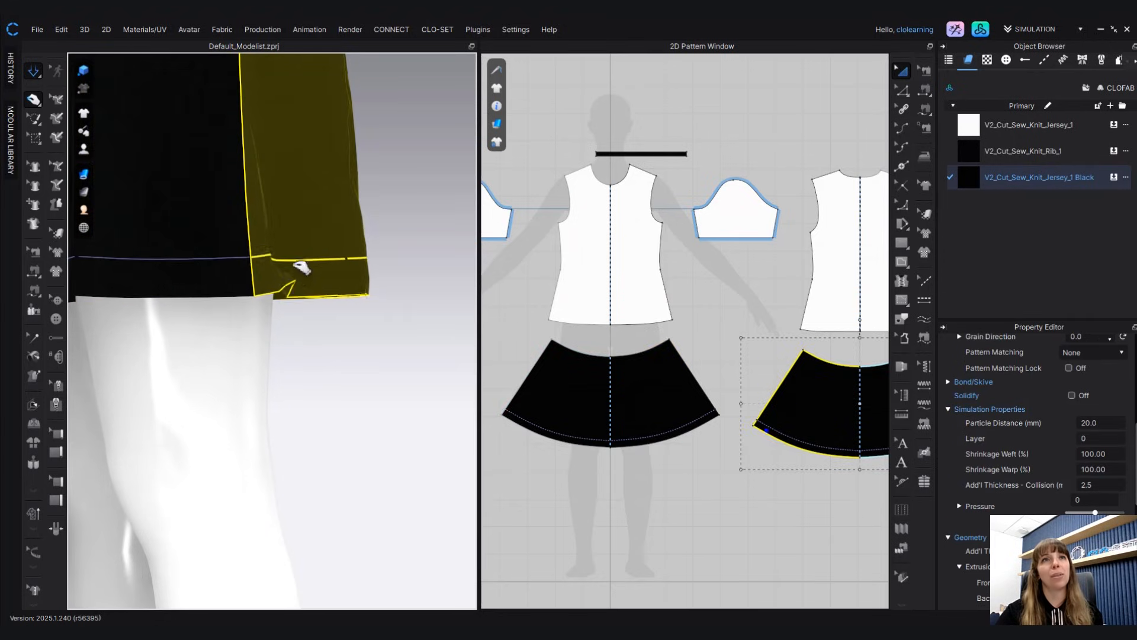
mouse_move(294, 264)
left_mouse_down()
mouse_move(299, 255)
mouse_move(312, 275)
left_mouse_up()
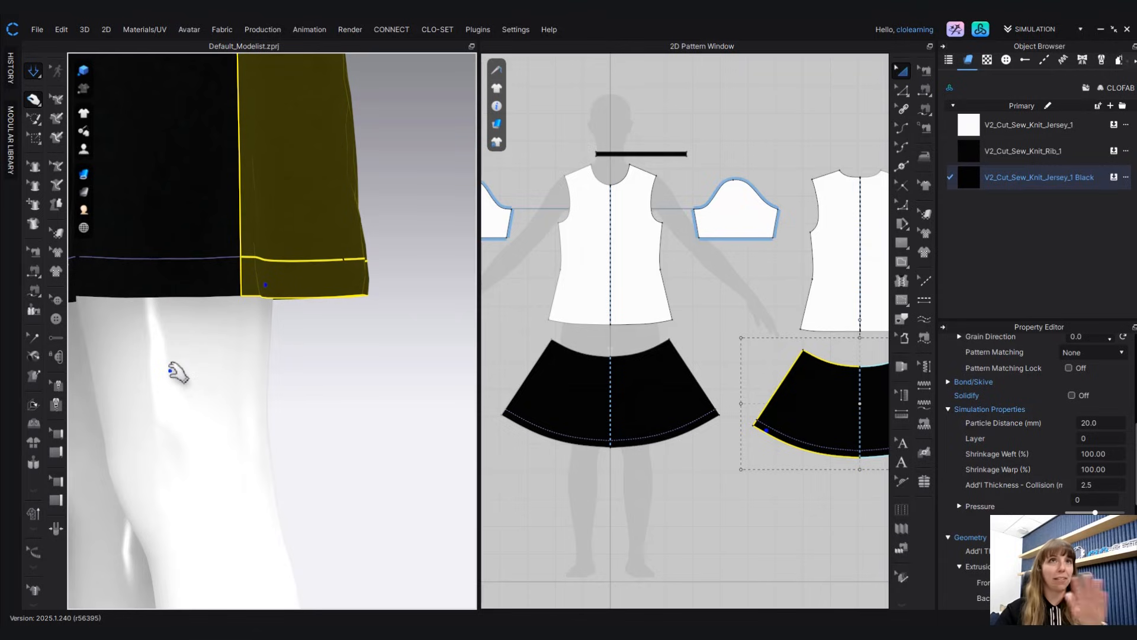
scroll(332, 411, "down", 5)
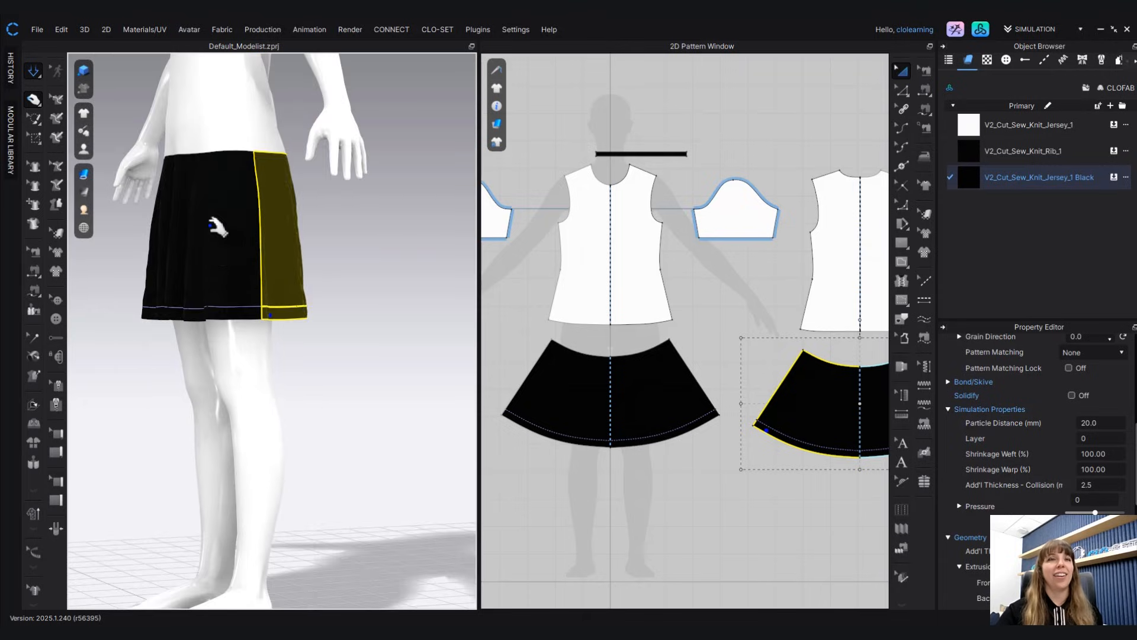
middle_click_drag(210, 225, 248, 448)
right_click_drag(248, 448, 328, 439)
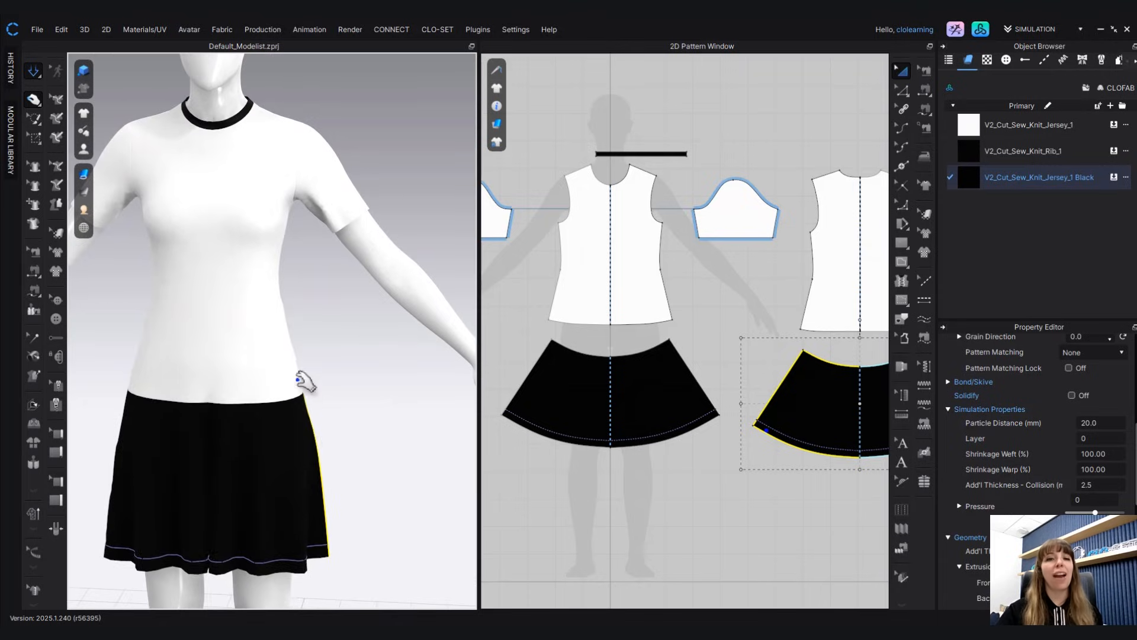
middle_click_drag(305, 382, 343, 505)
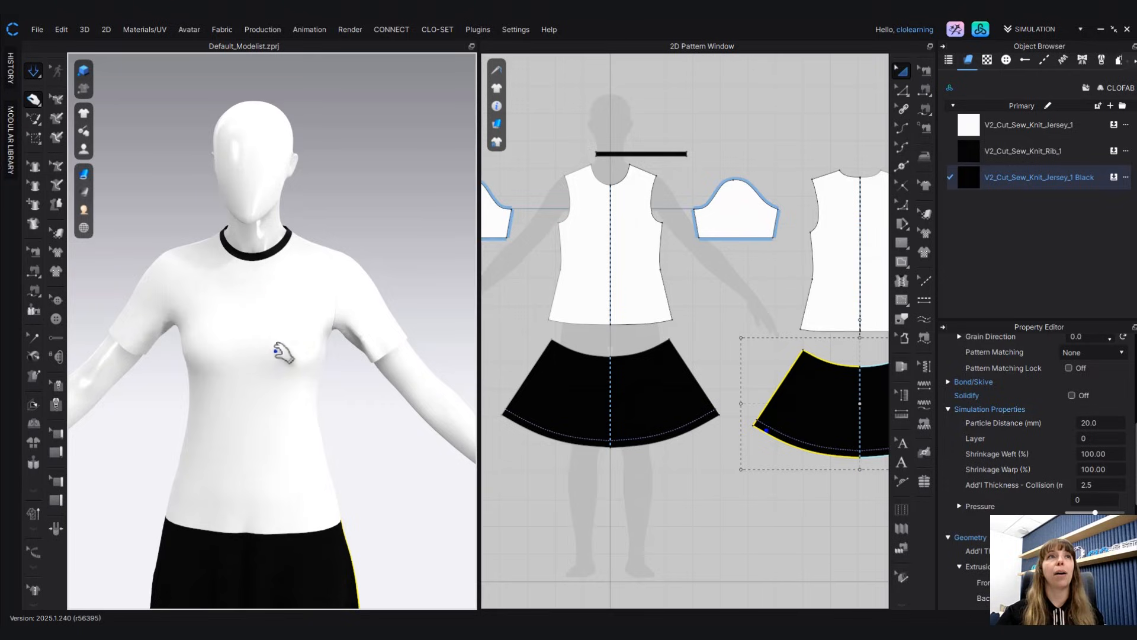
key("b")
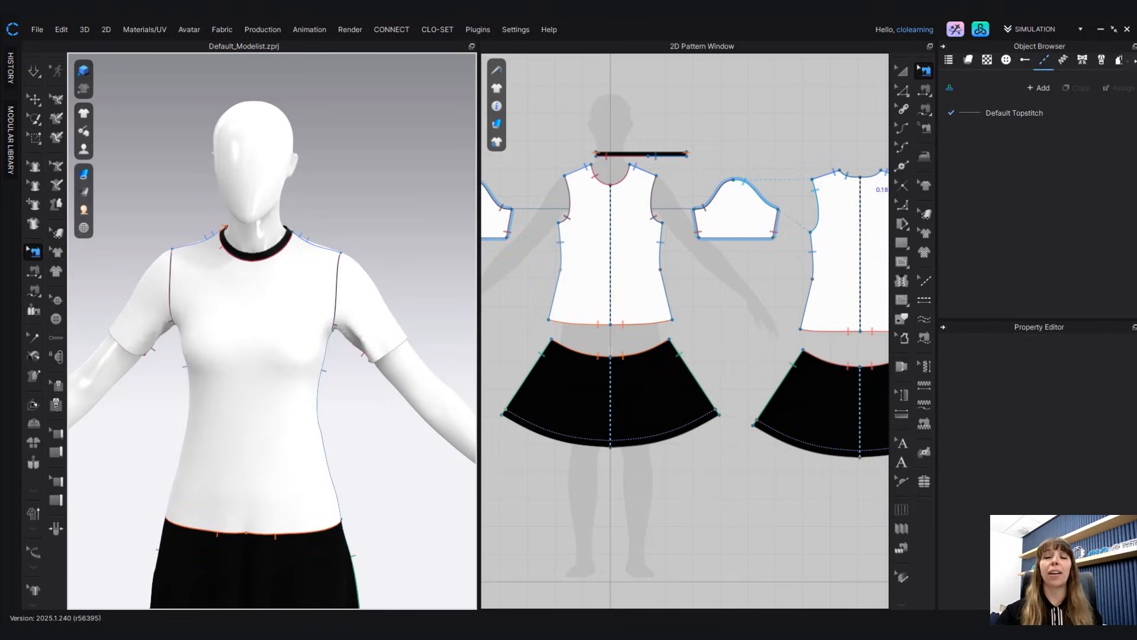
- Create a 4 in by 4 in rectangle pattern piece beside the front bodice, below the sleeve
left_click(902, 244)
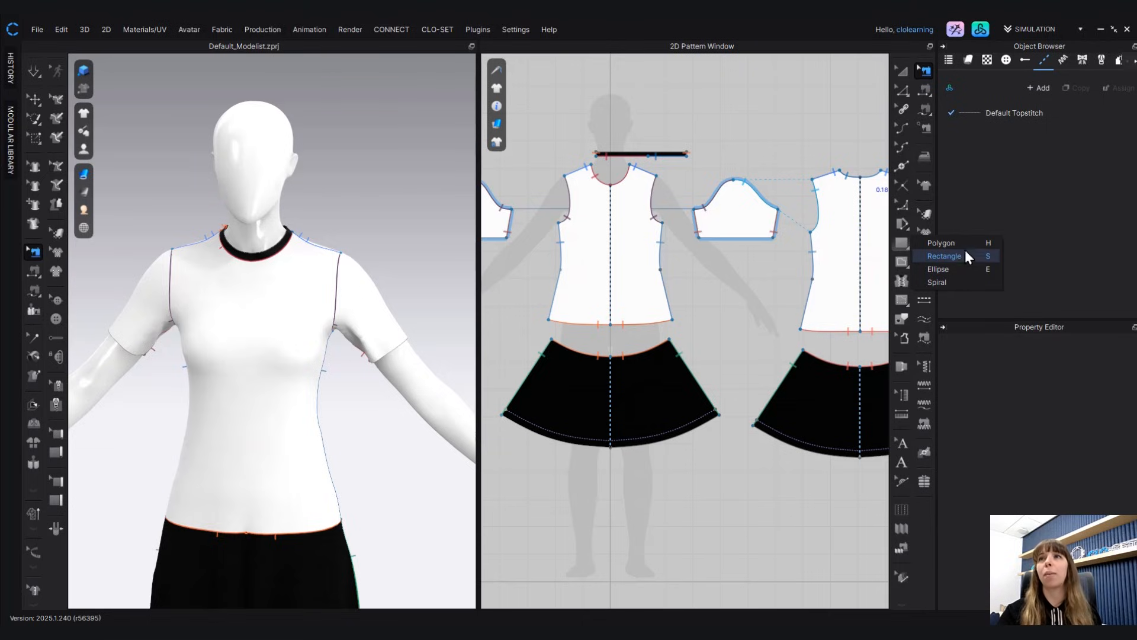
left_click(962, 257)
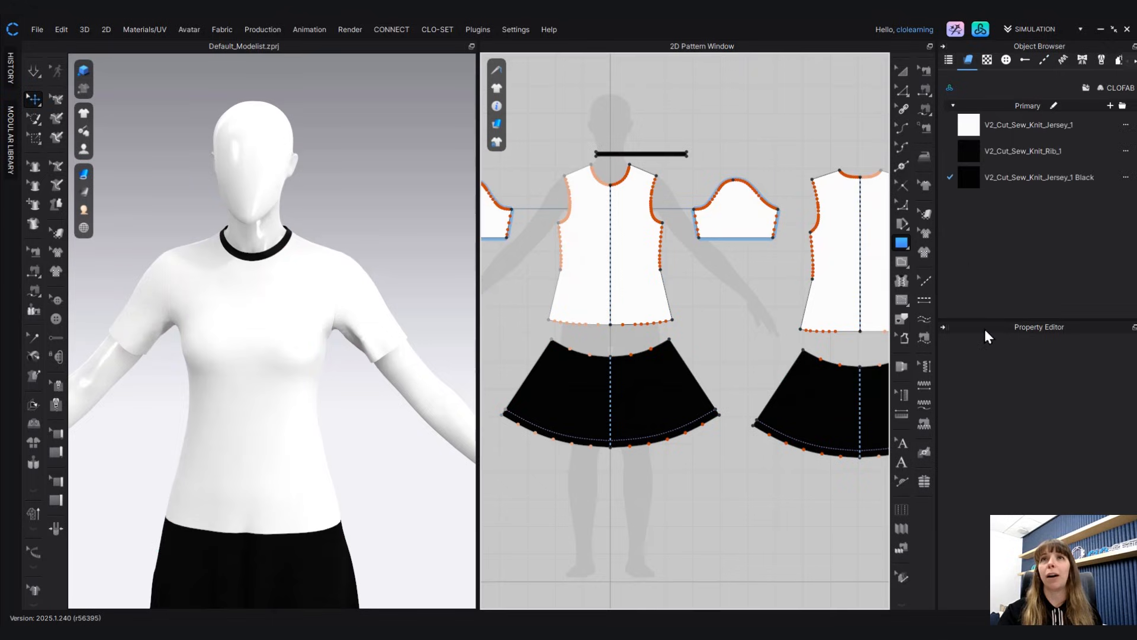
middle_click_drag(722, 318, 791, 363)
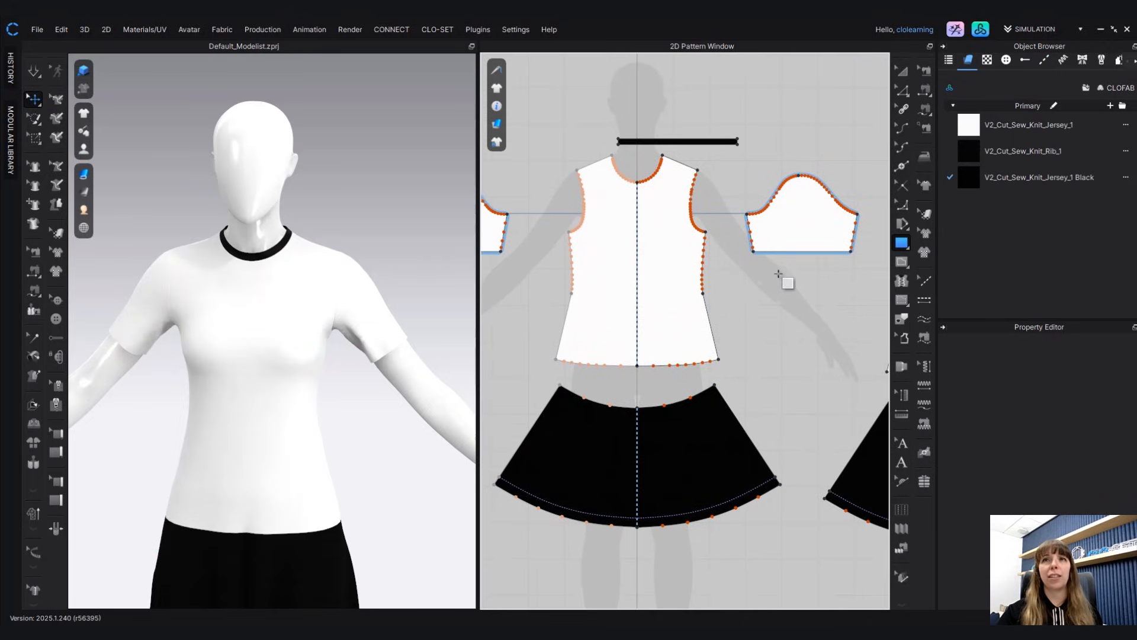
left_click(751, 285)
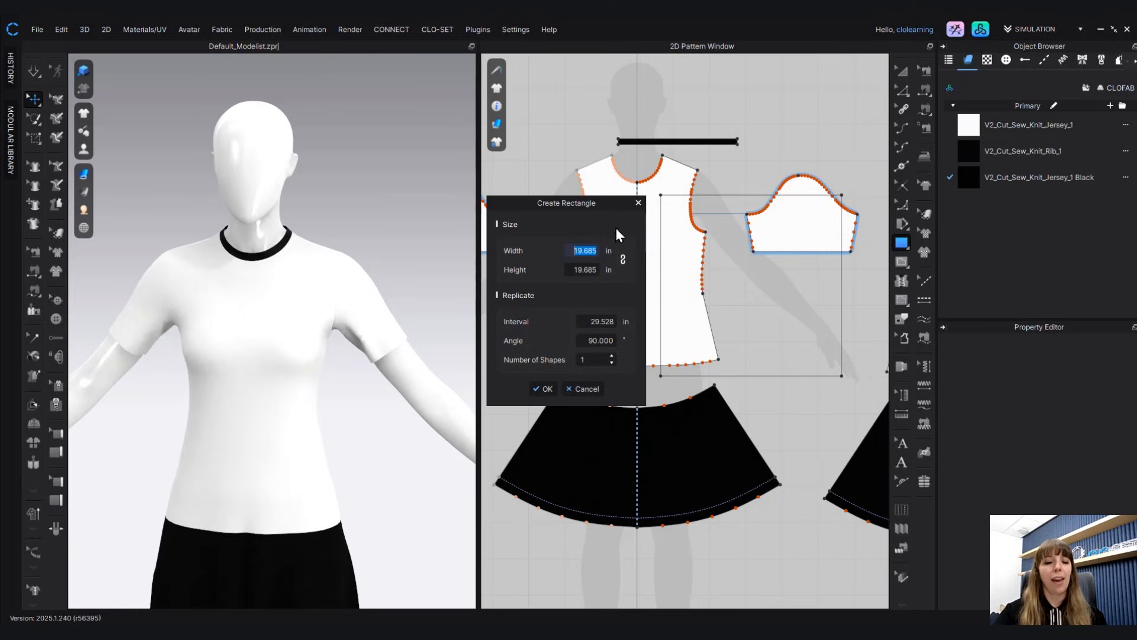
type("4")
double_click(573, 270)
type("4")
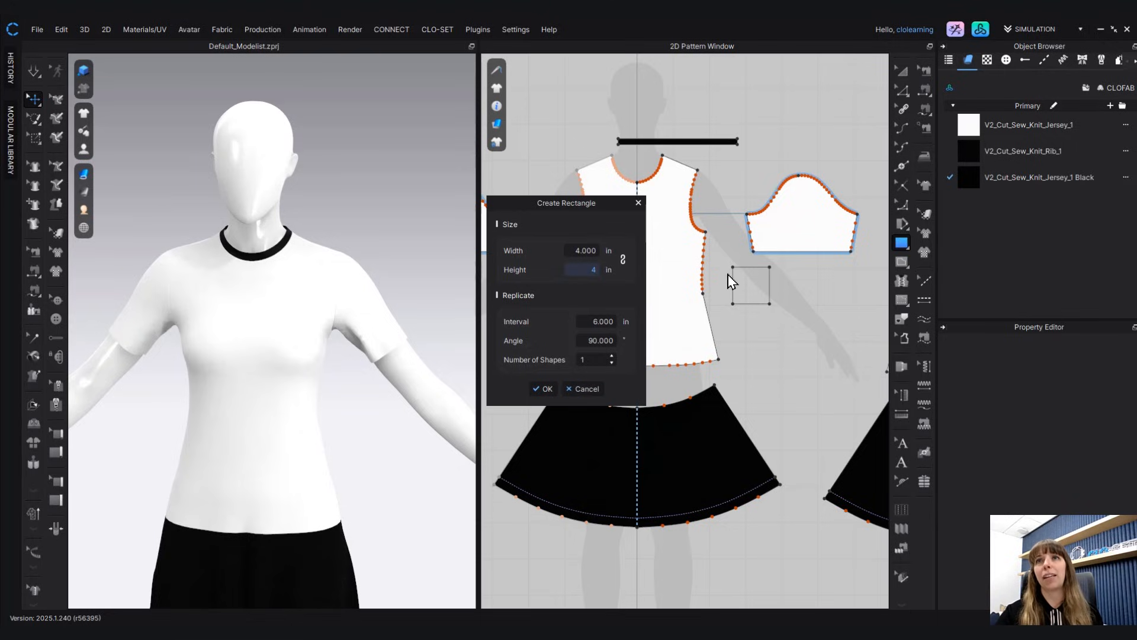
left_click(546, 388)
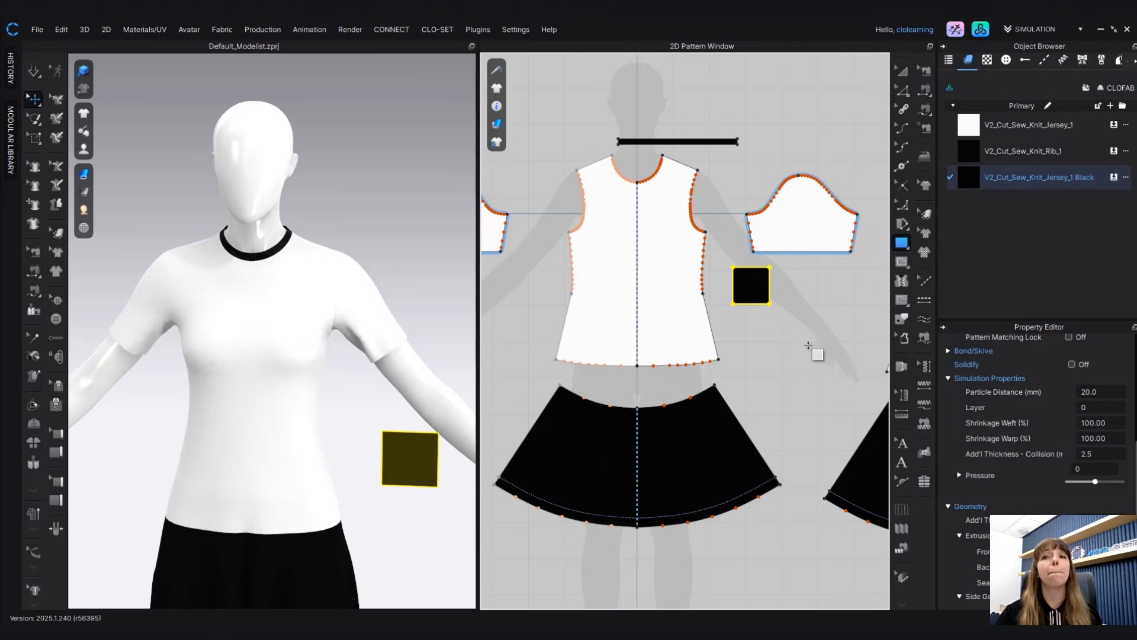
- Split the square's bottom edge into 2 equal segments with a Uniform Split
middle_click_drag(825, 353, 794, 373)
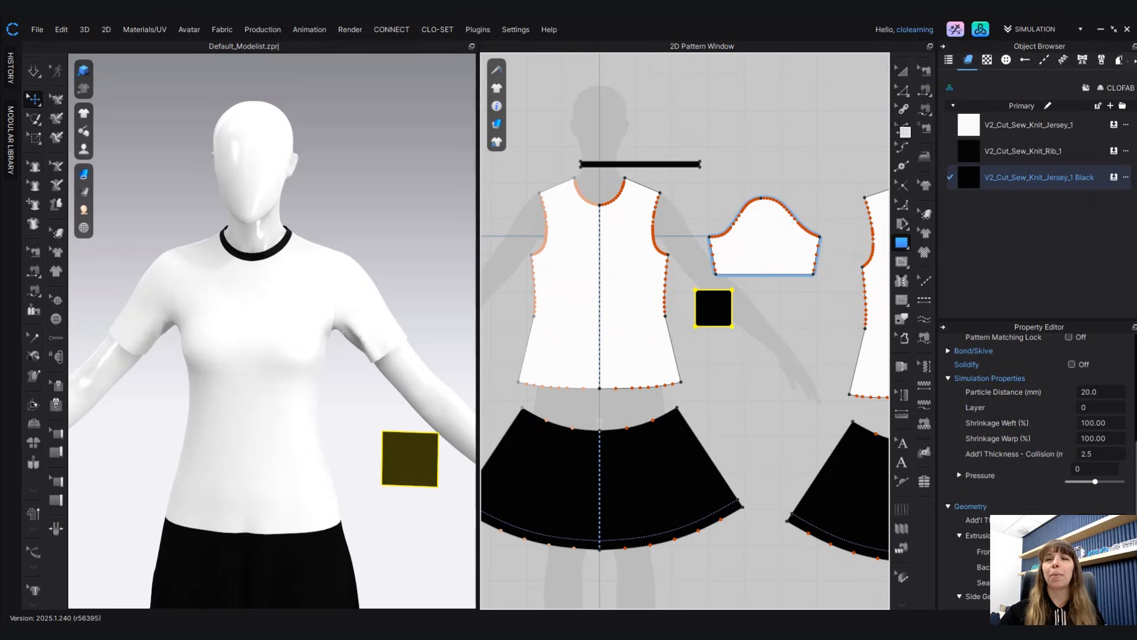
left_click(901, 90)
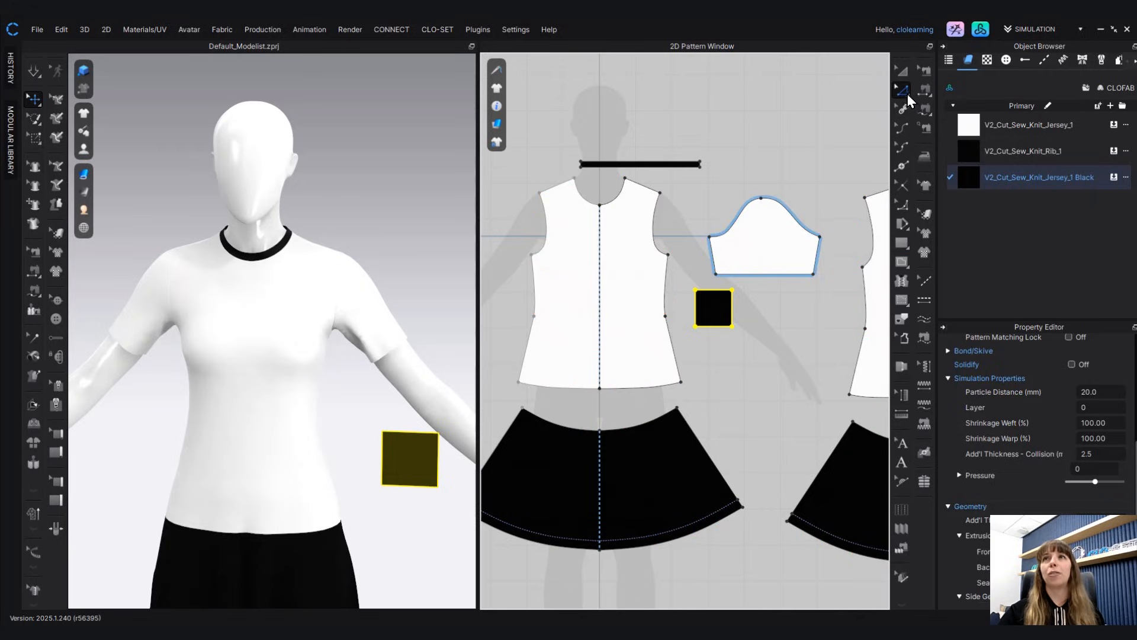
left_click(708, 351)
scroll(755, 317, "up", 2)
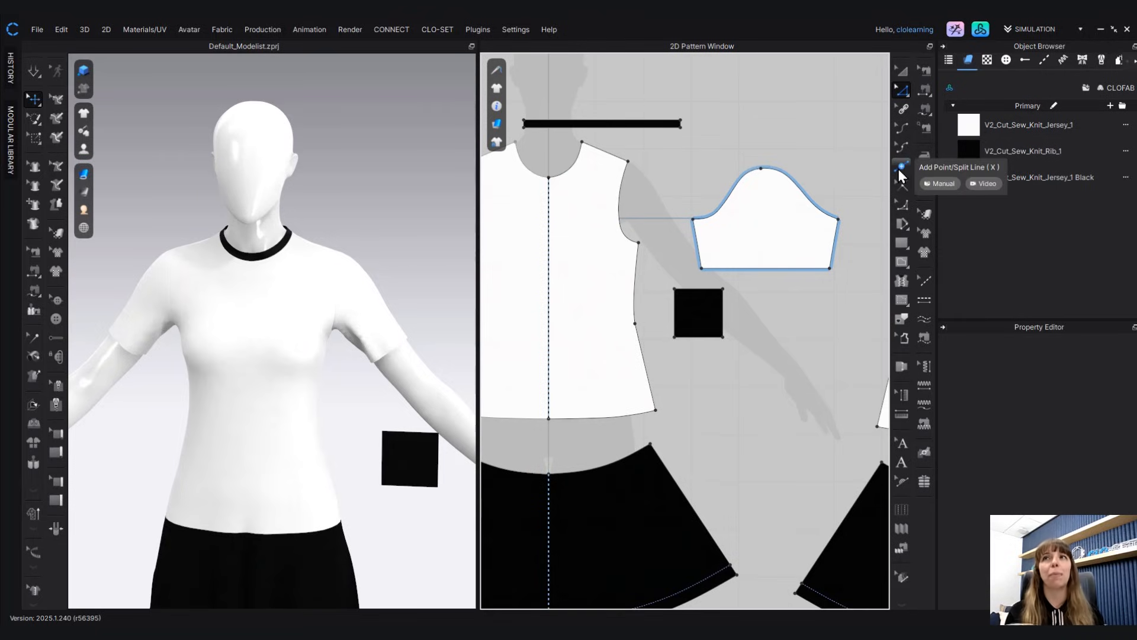
left_click(900, 170)
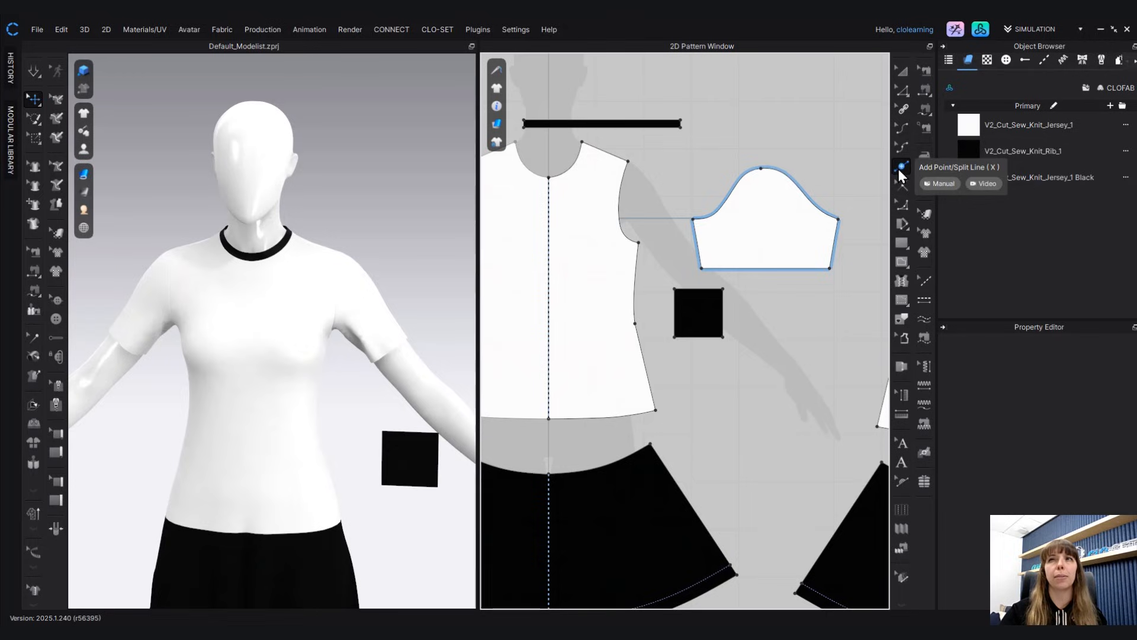
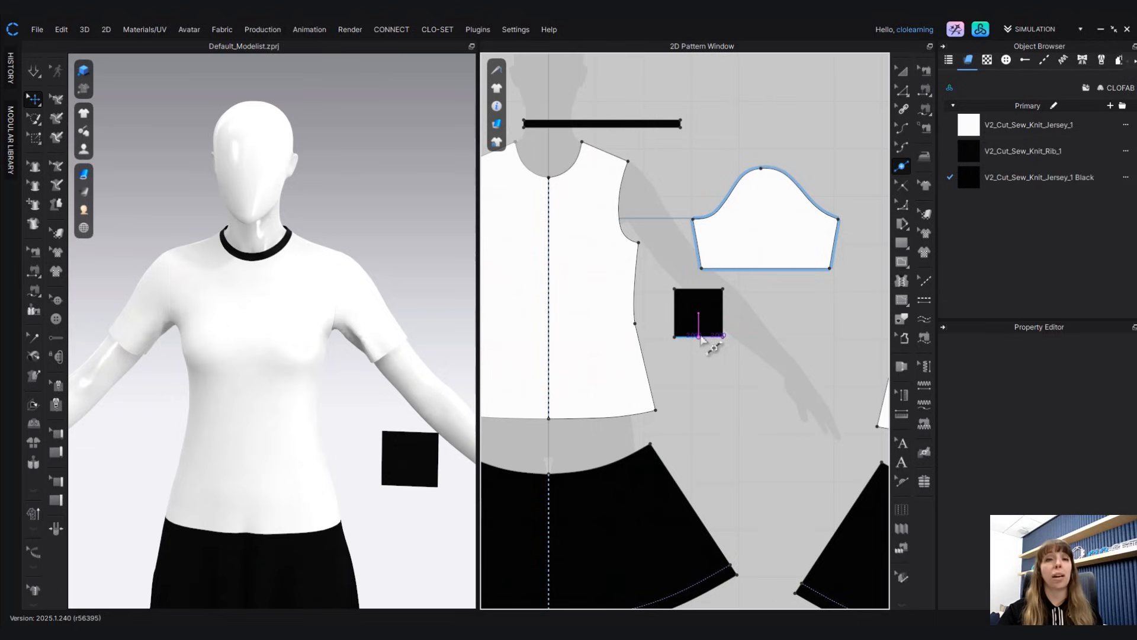
right_click(700, 337)
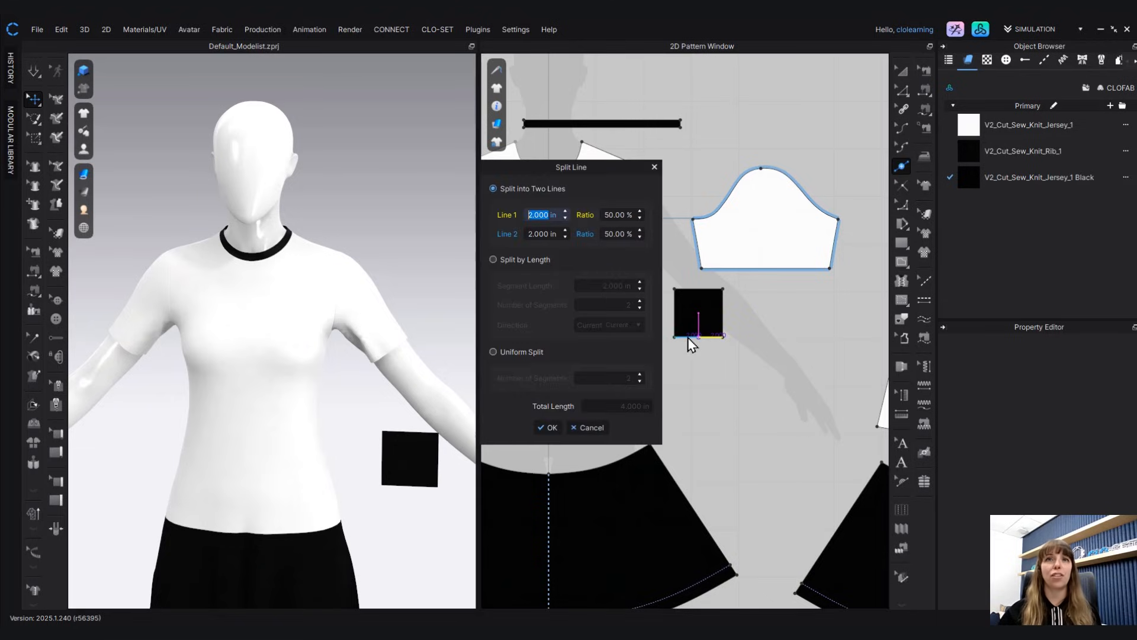
left_click_drag(604, 167, 457, 170)
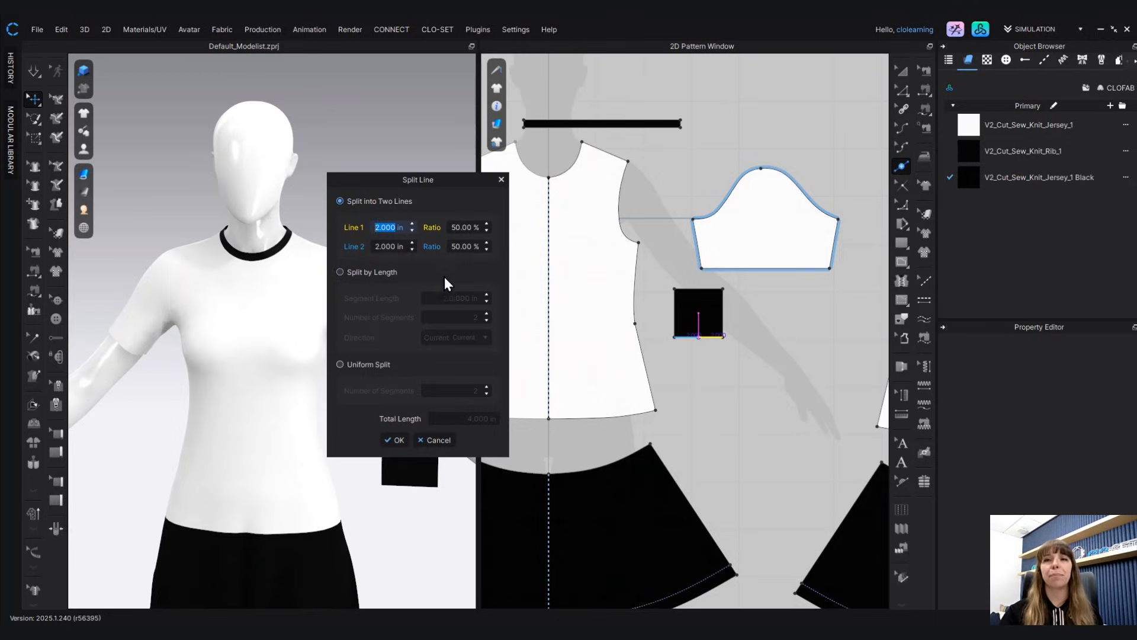
left_click(381, 273)
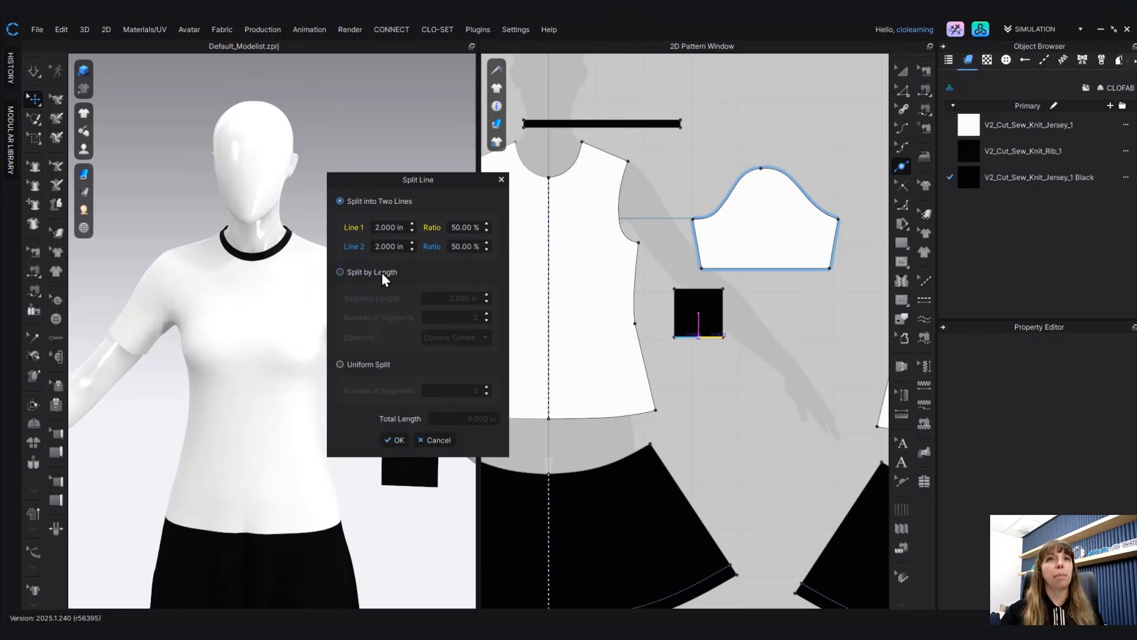
left_click(385, 369)
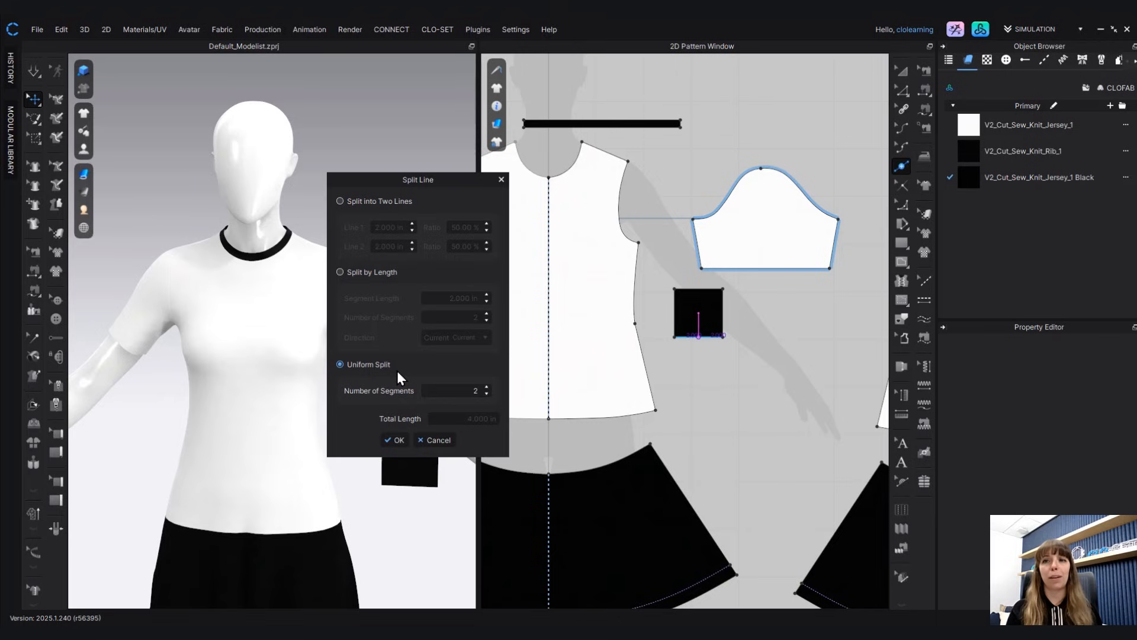
left_click(397, 441)
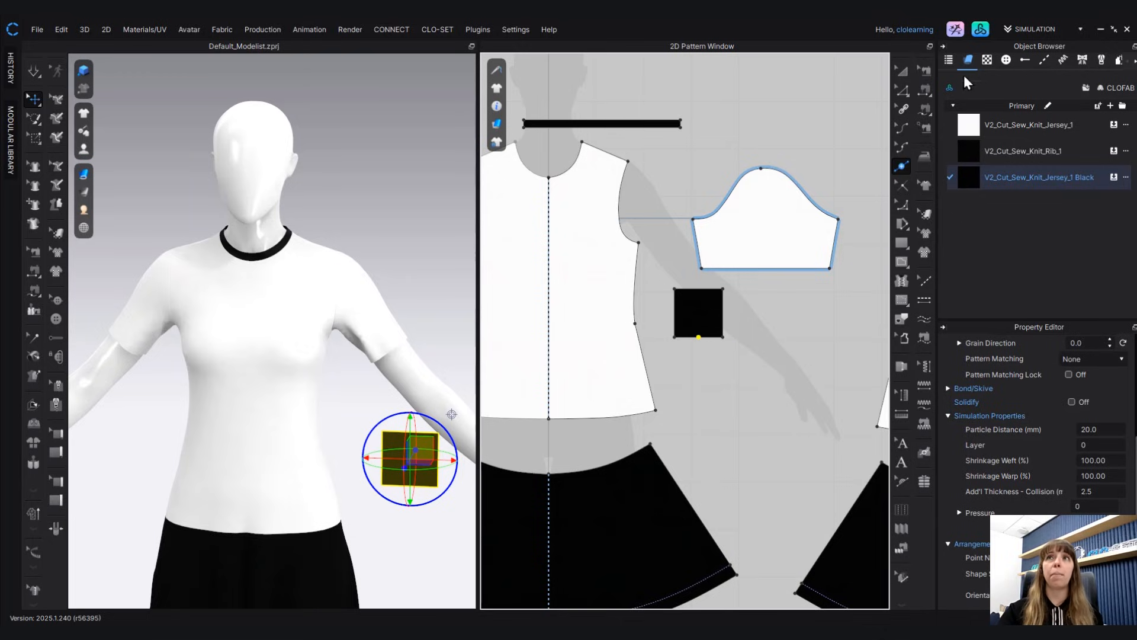
- Start adjusting the midpoint of the square's bottom edge with the Edit Pattern tool
left_click(901, 87)
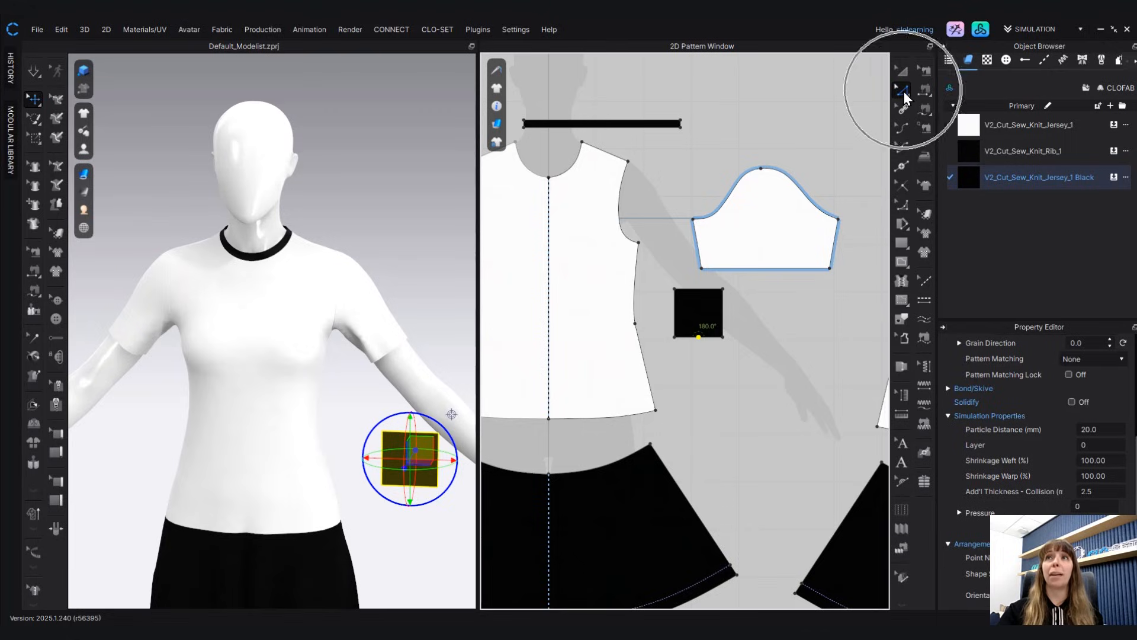
scroll(755, 285, "up", 5)
scroll(643, 392, "up", 3)
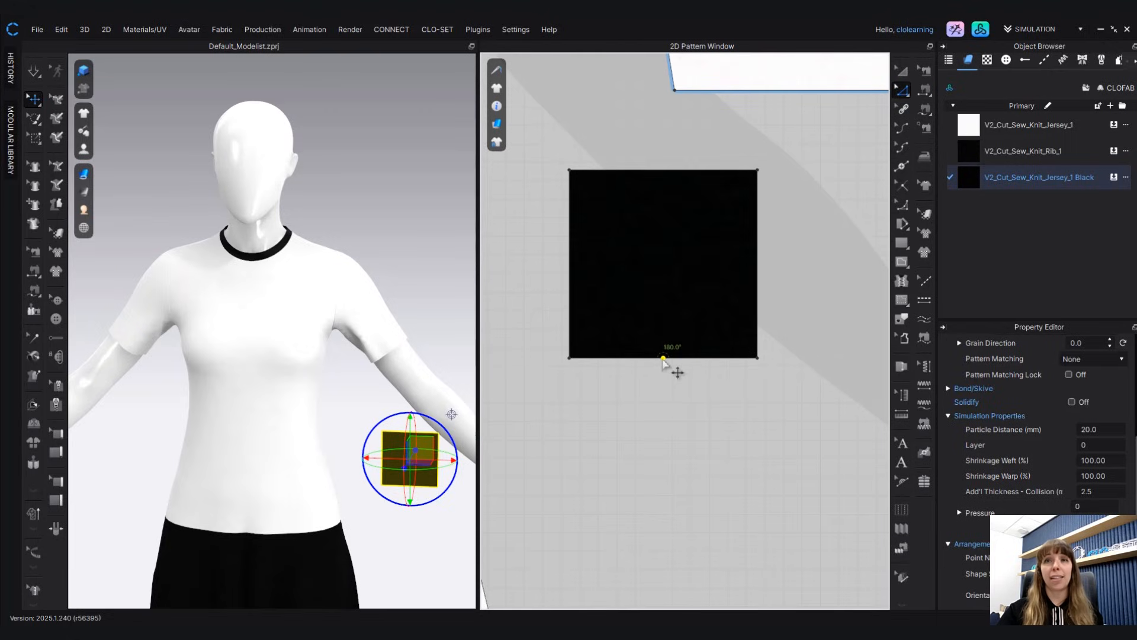
- Pull the midpoint of the black square pattern's bottom edge straight down 0.5 in to form a pointed pocket
left_click_drag(663, 359, 663, 391)
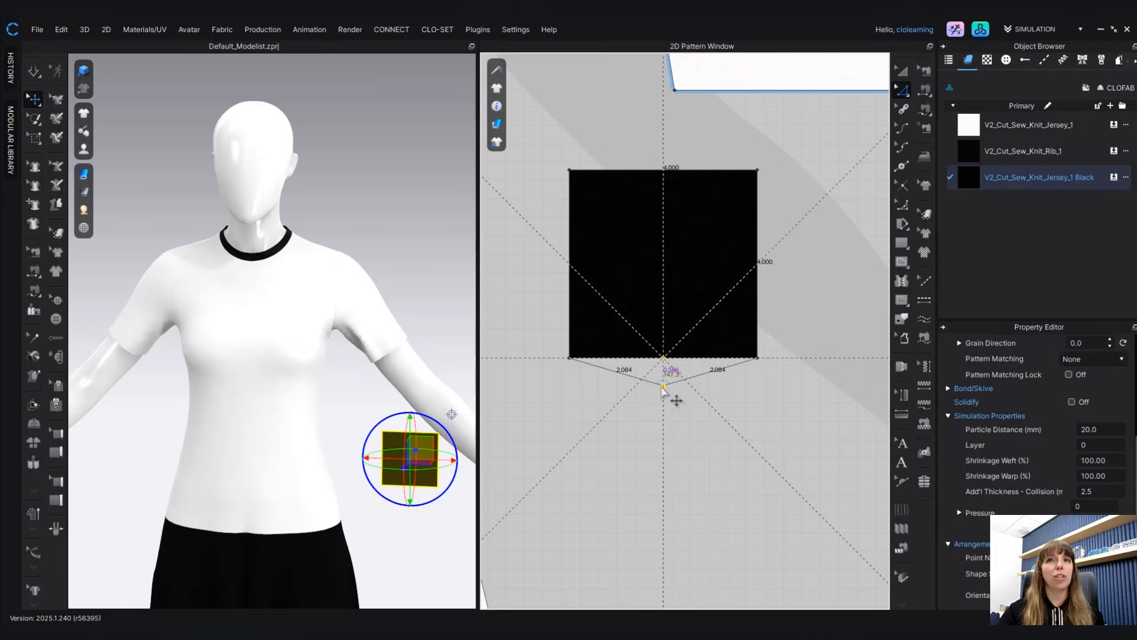
left_click_drag(661, 388, 668, 387)
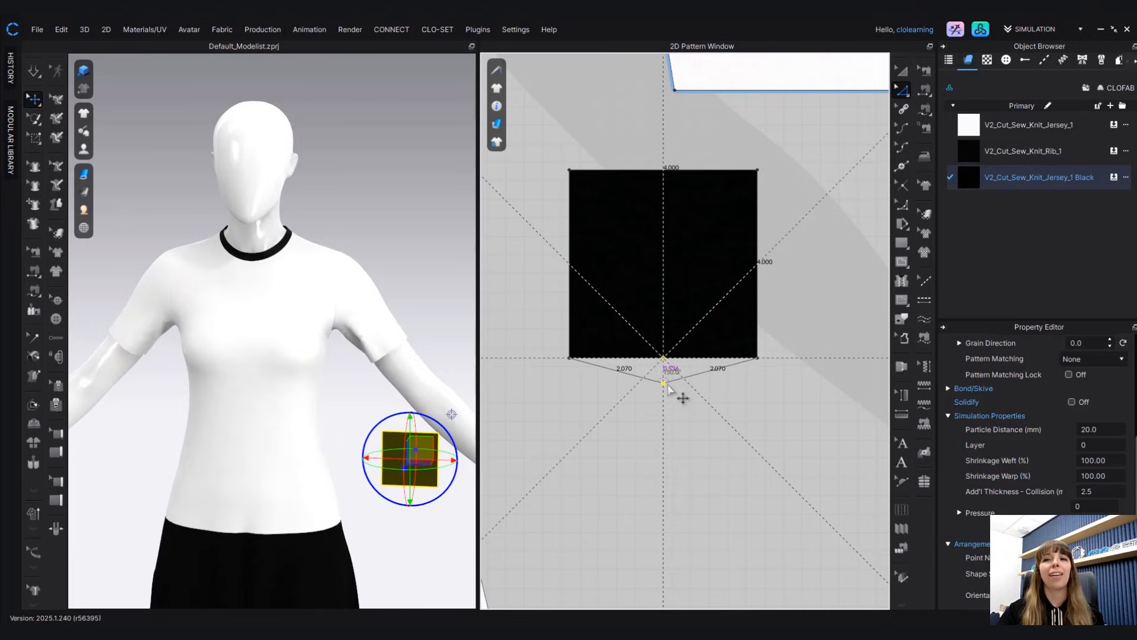
left_click_drag(668, 385, 665, 388)
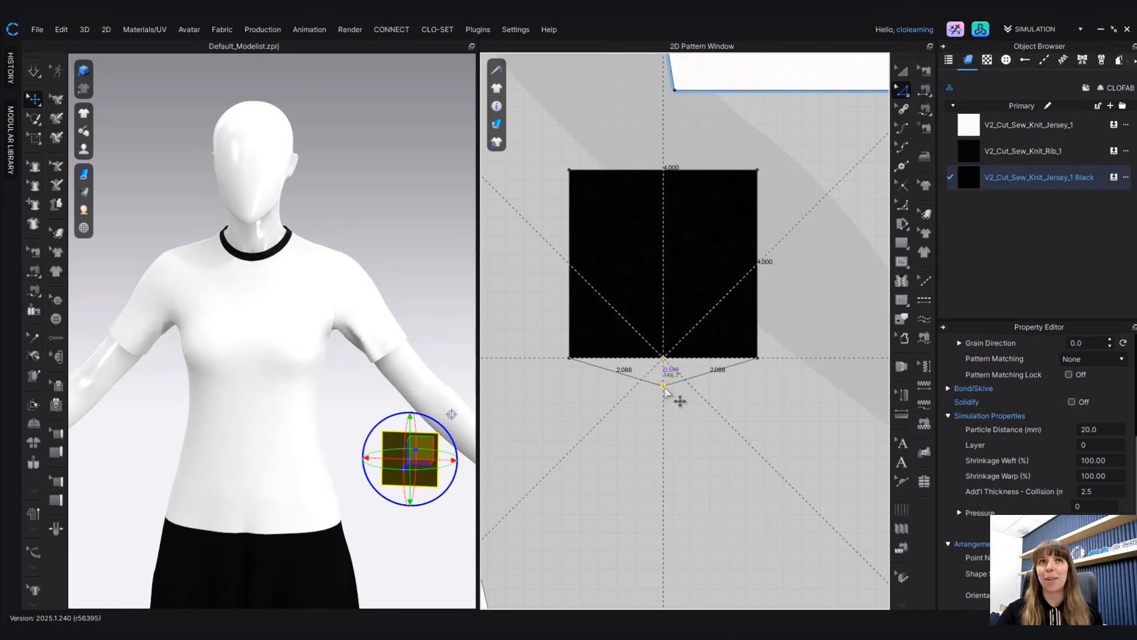
mouse_move(664, 389)
left_mouse_down()
mouse_move(671, 374)
mouse_move(662, 397)
mouse_move(663, 382)
left_mouse_up()
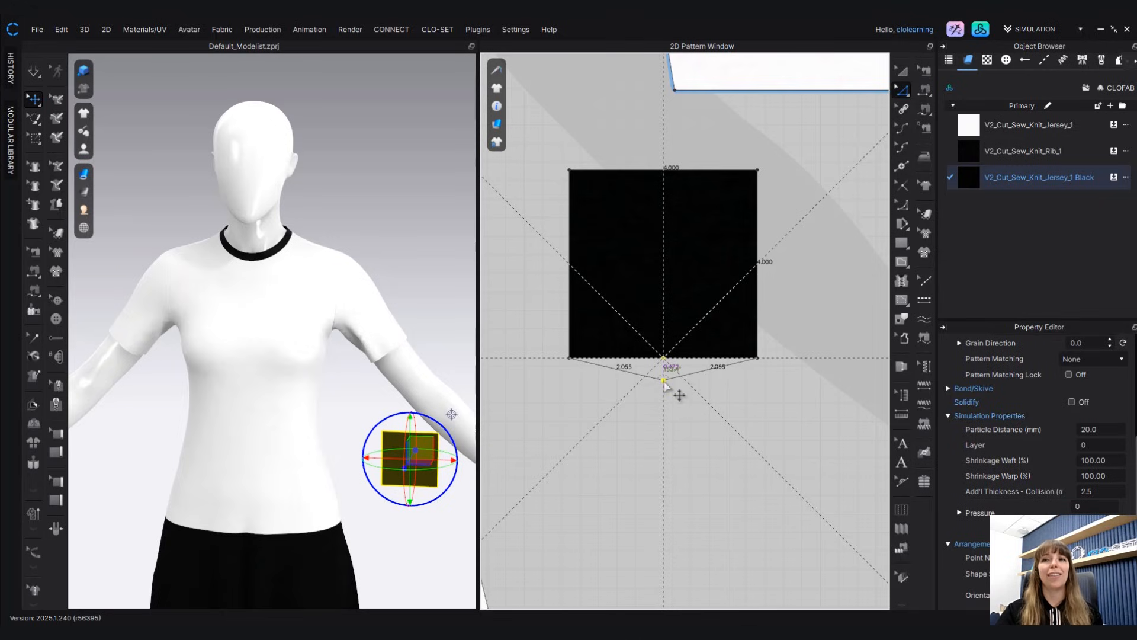
right_click(664, 382)
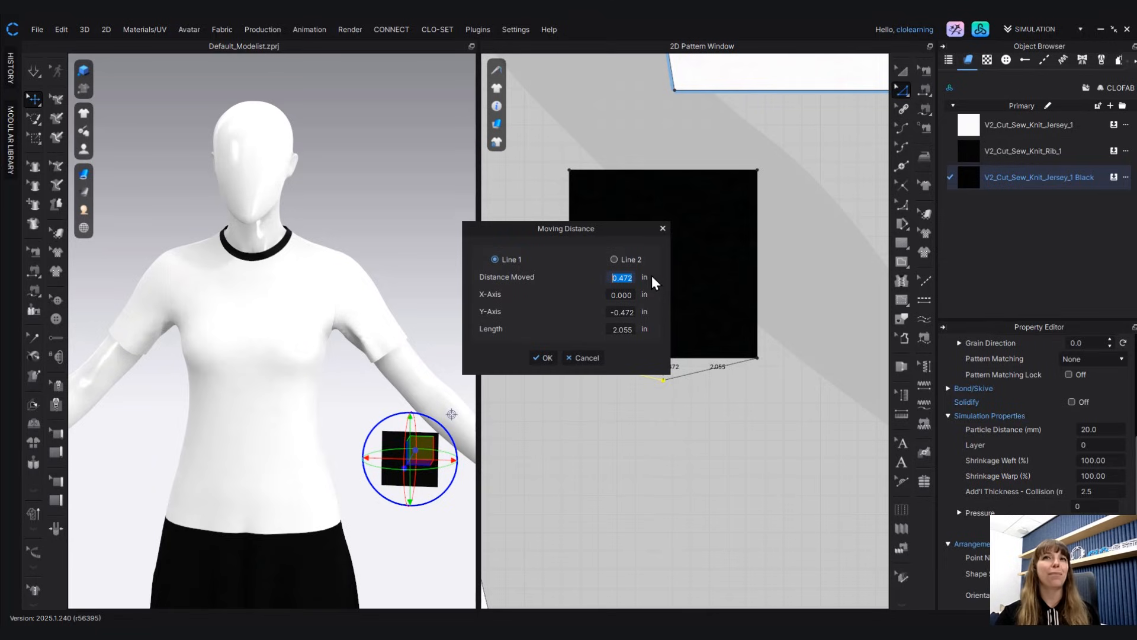
left_click_drag(631, 232, 510, 188)
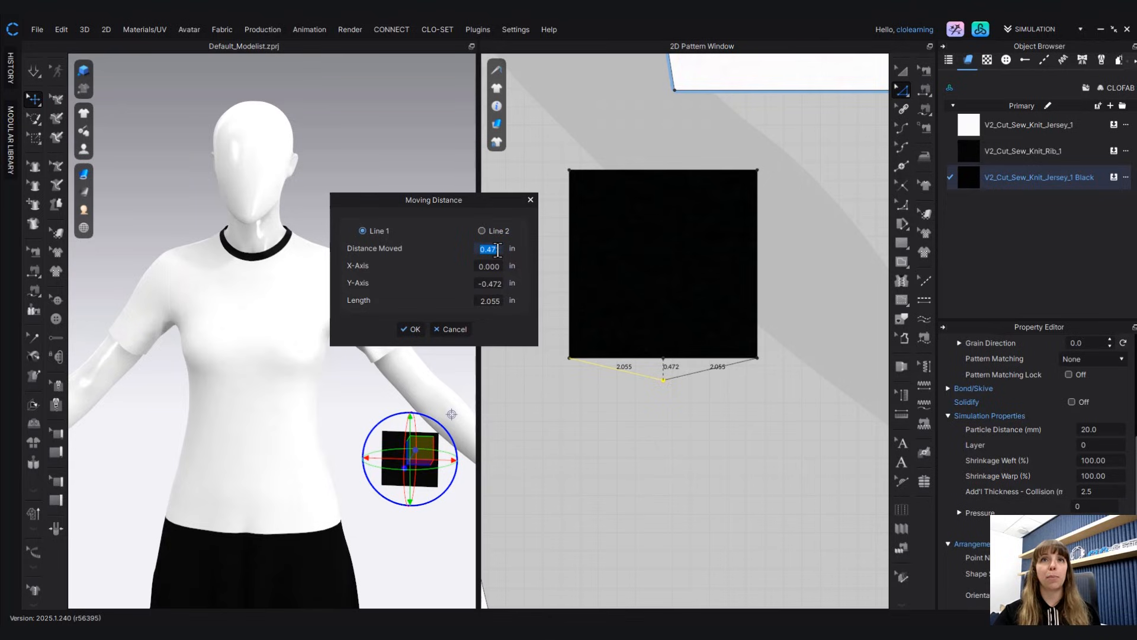
type("0.5")
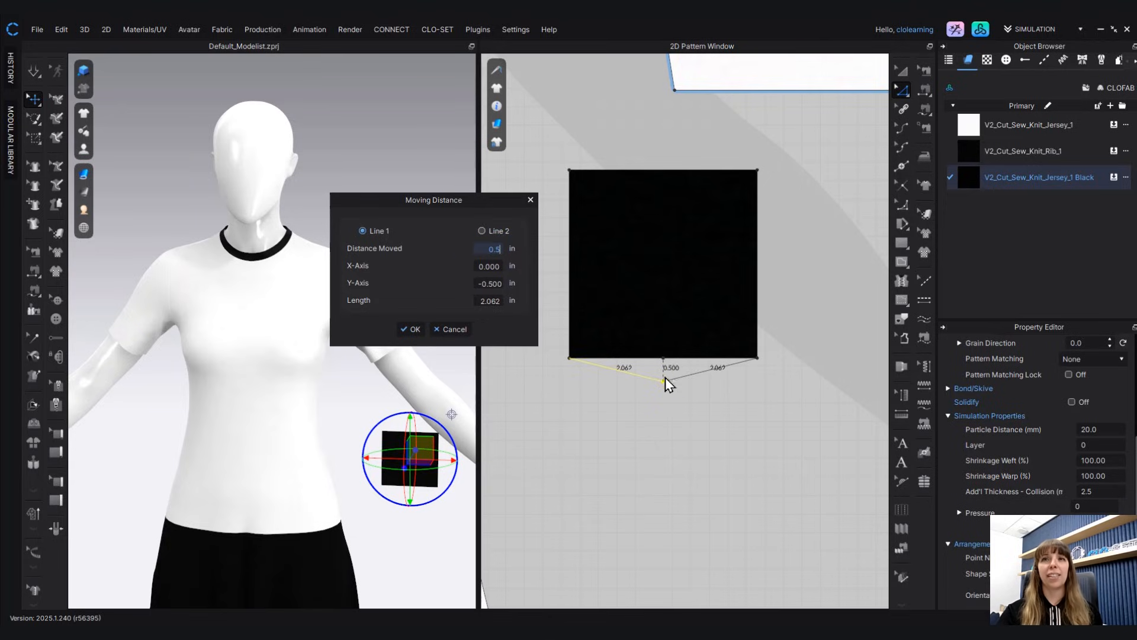
left_click(413, 329)
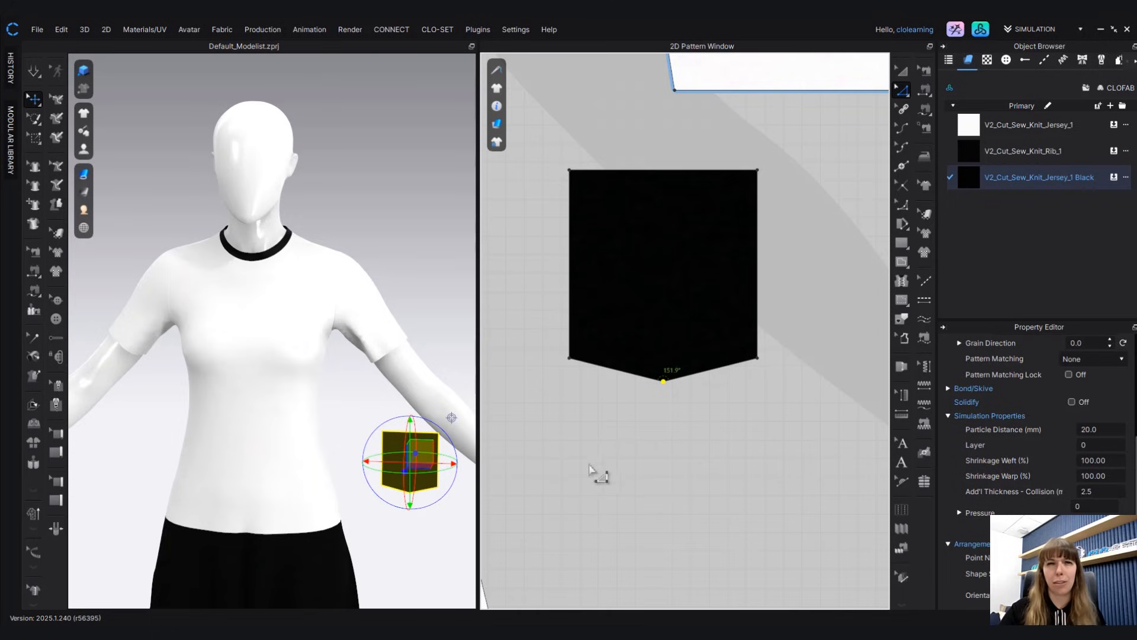
- Clone the black pocket pattern as an internal shape and place it on the chest of the front bodice, beside the center line
scroll(799, 490, "down", 4)
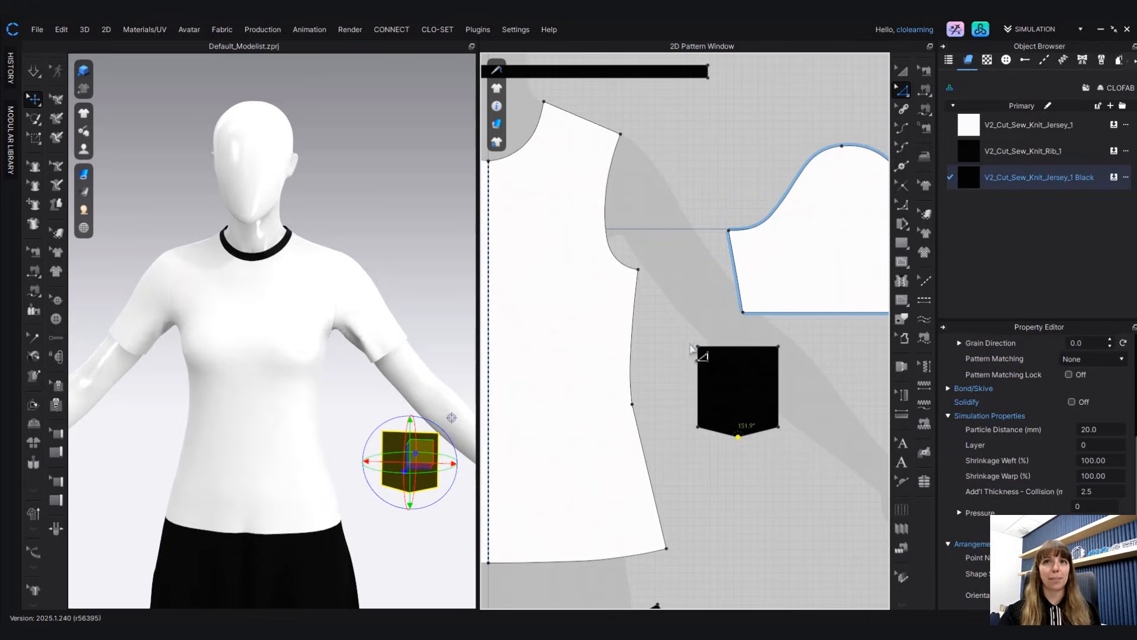
left_click_drag(683, 337, 841, 474)
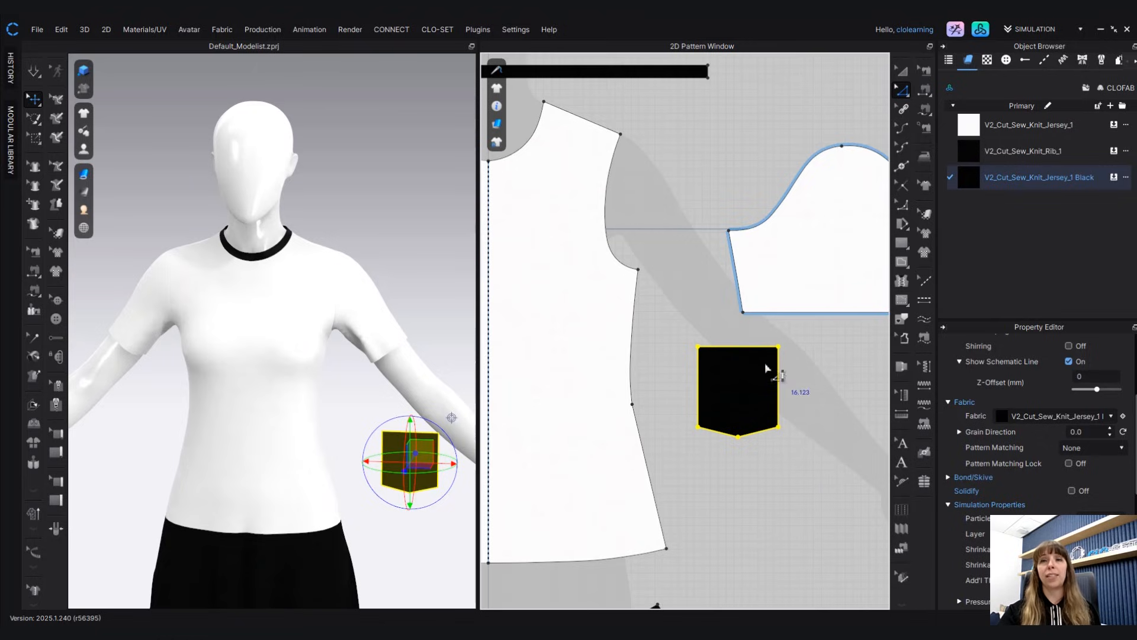
middle_click_drag(775, 367, 816, 375)
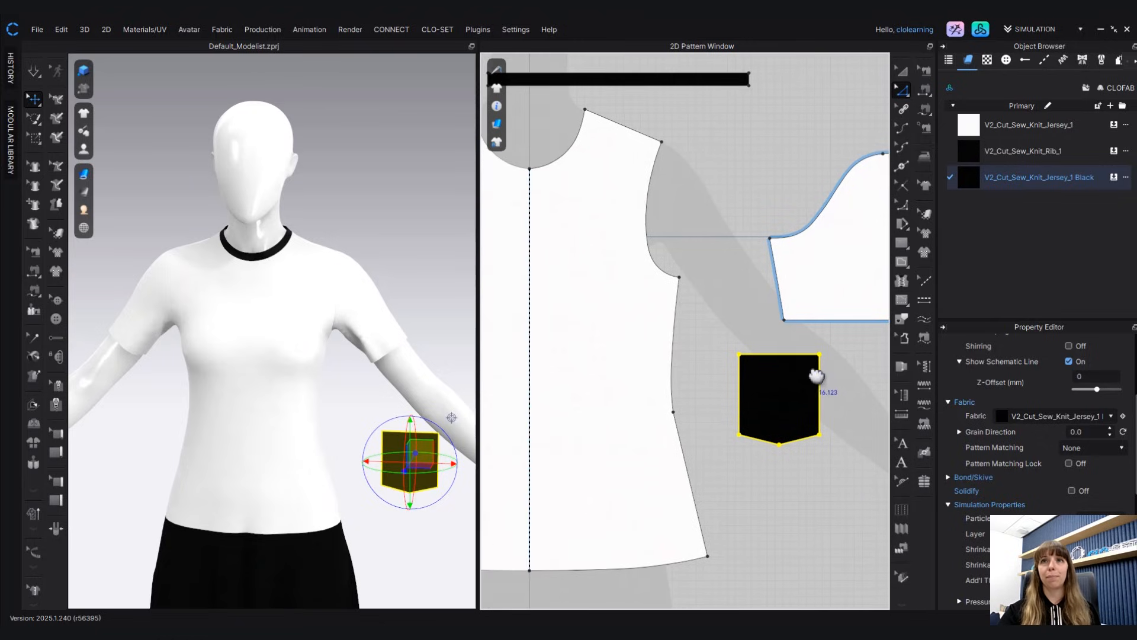
right_click(741, 373)
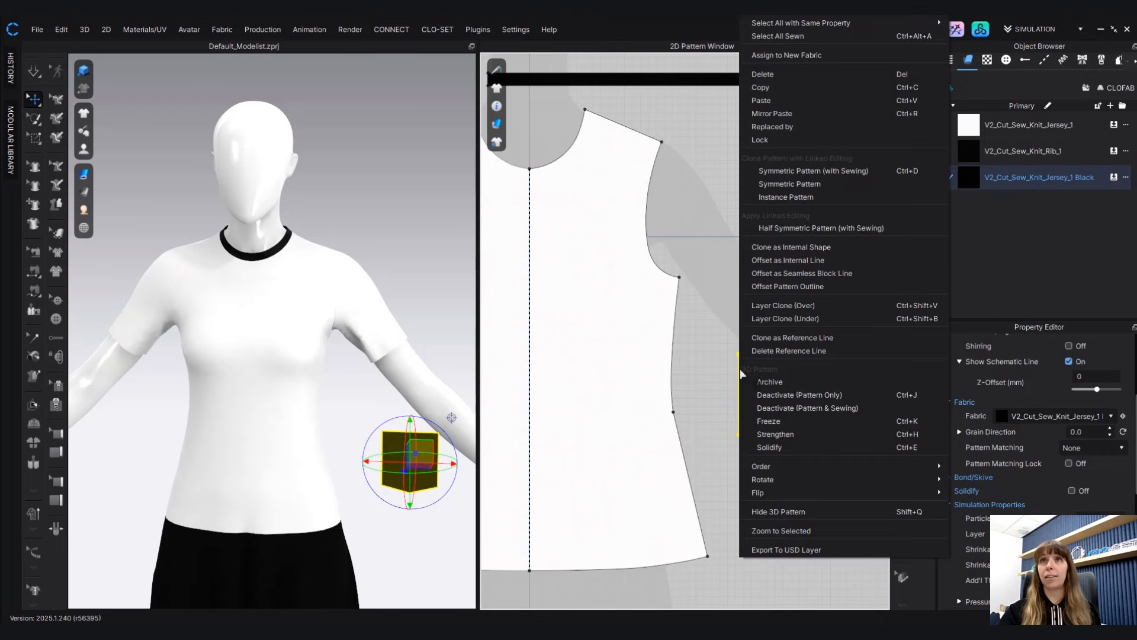
left_click(799, 249)
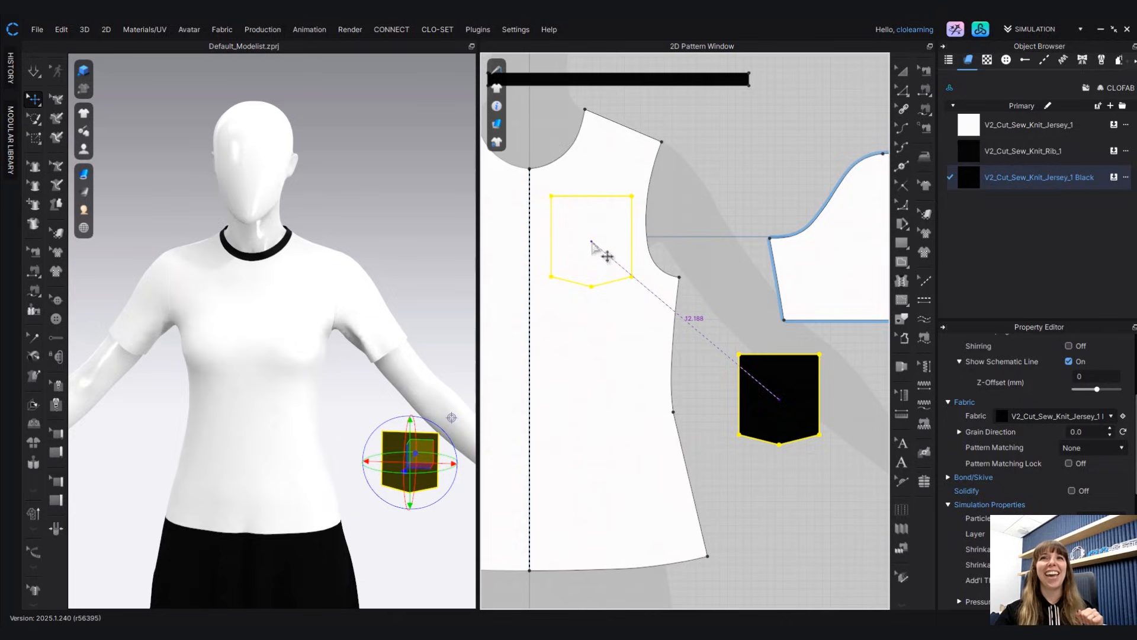
left_click(591, 242)
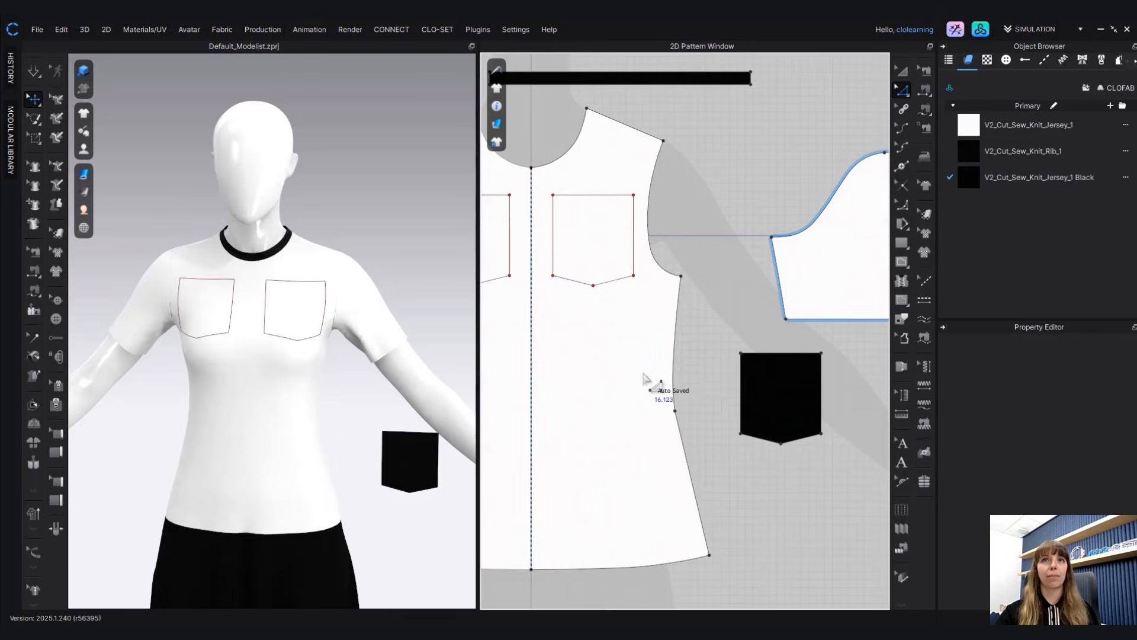
- Free-sew the black pocket's sides and pointed bottom to the matching edges of the cloned chest outline, leaving the top edge open
middle_click_drag(645, 377, 708, 391)
middle_click_drag(632, 248, 685, 267)
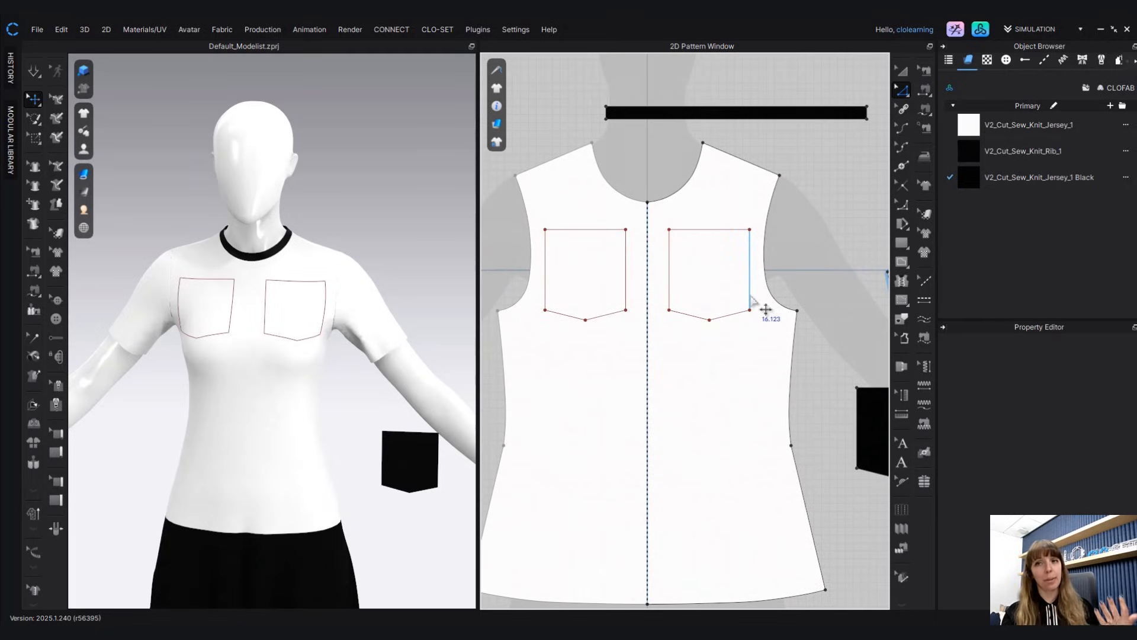
scroll(837, 338, "down", 3)
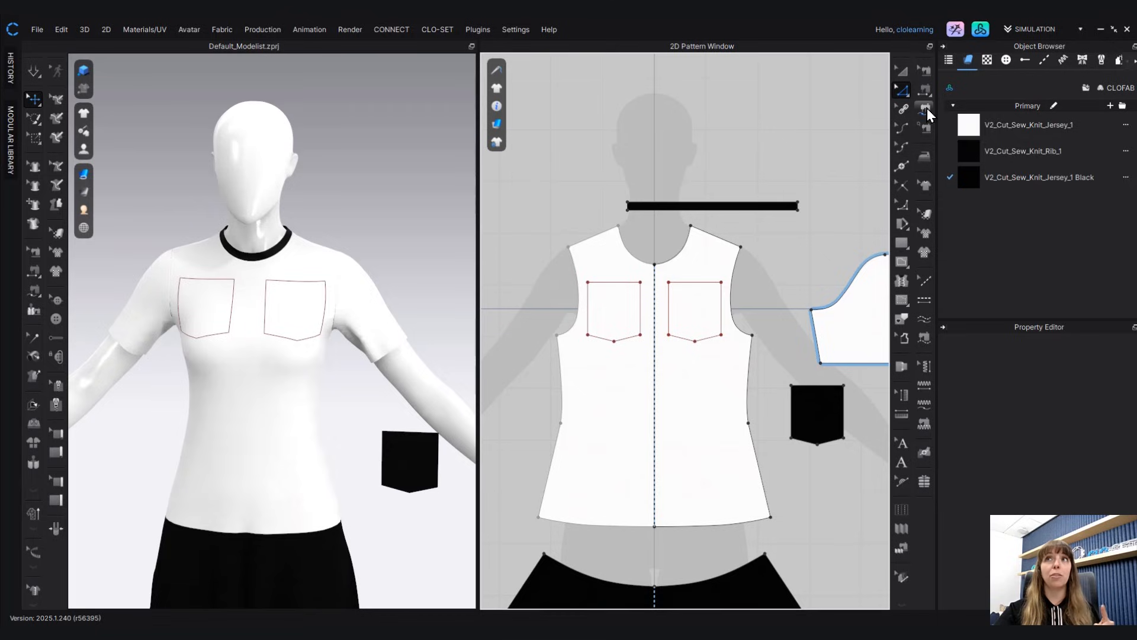
mouse_move(927, 108)
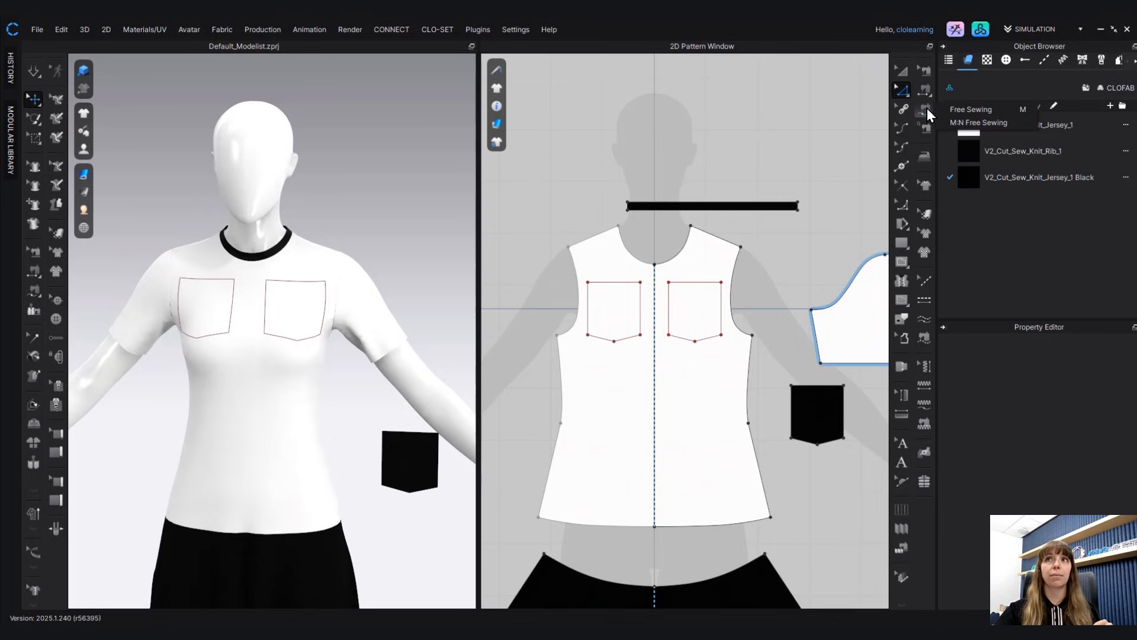
left_click(925, 110)
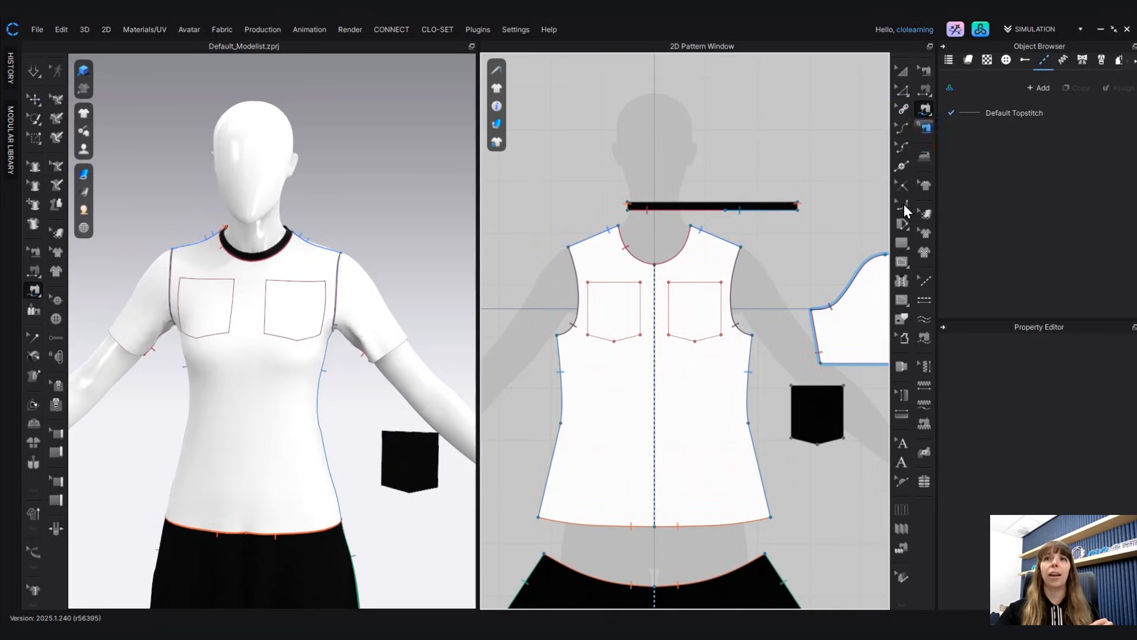
middle_click_drag(832, 311, 812, 288)
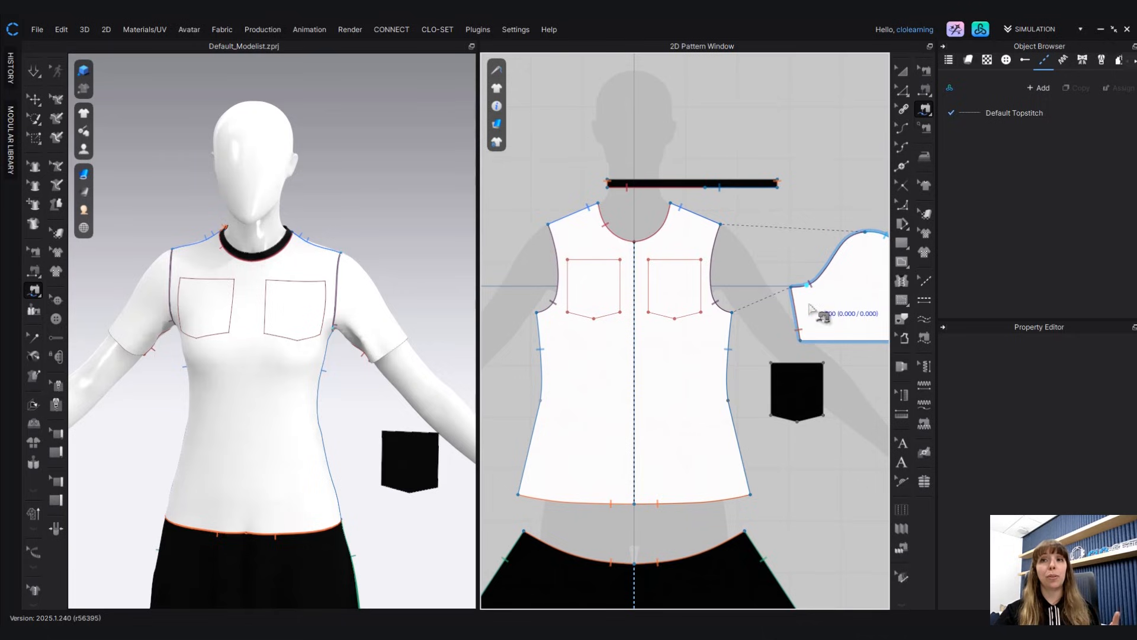
left_click(772, 364)
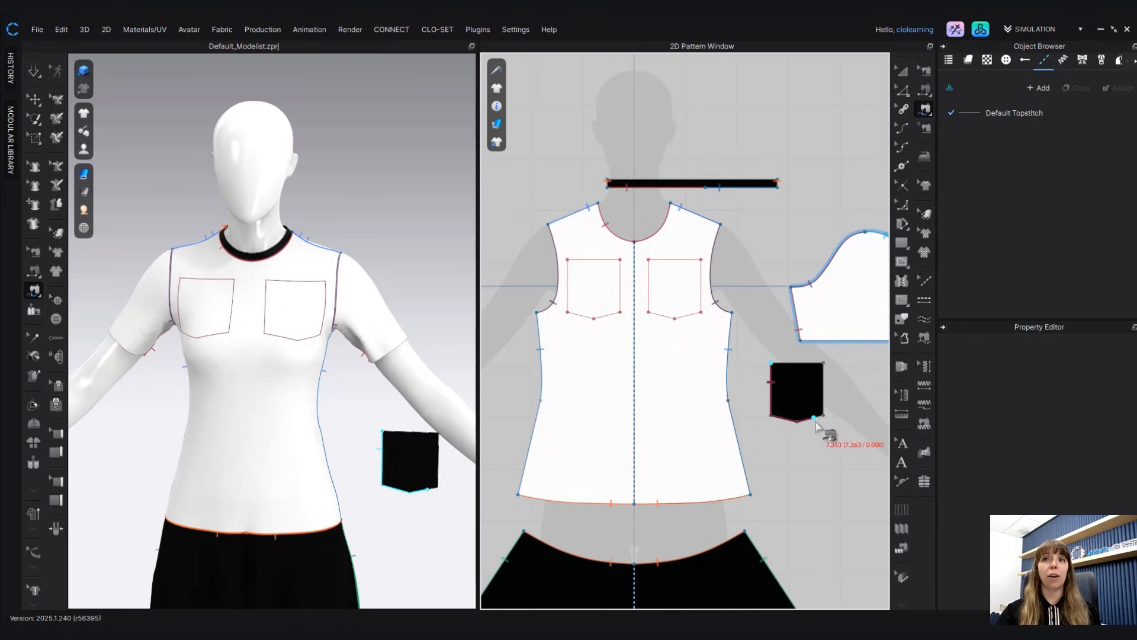
left_click(823, 363)
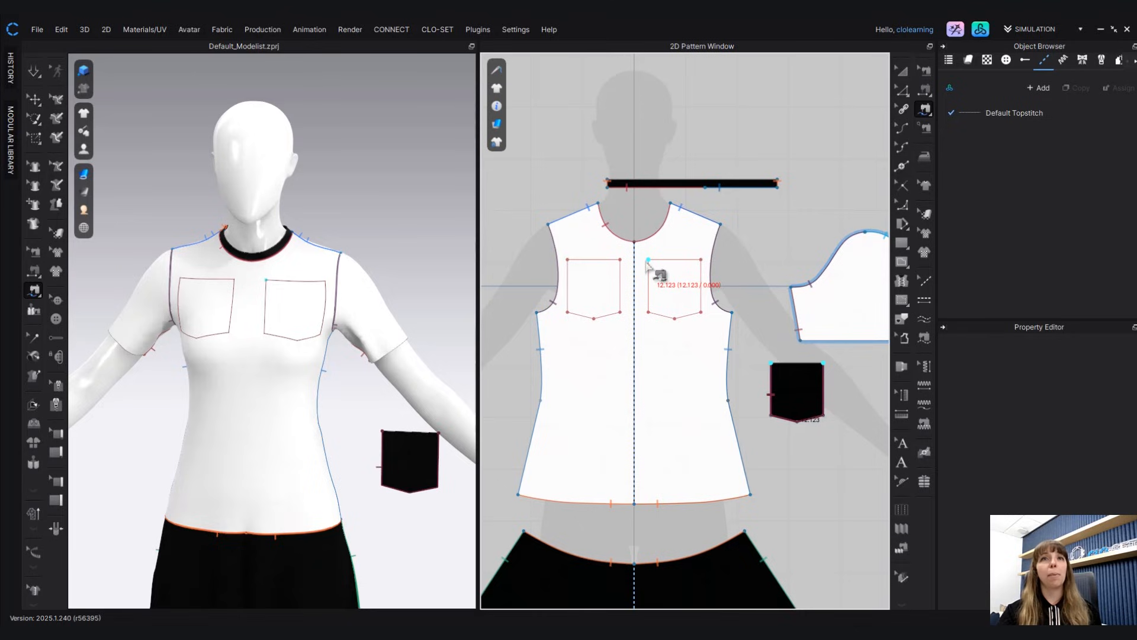
key("ctrl")
key("ctrl")
key("ctrl")
key("ctrl")
key("ctrl")
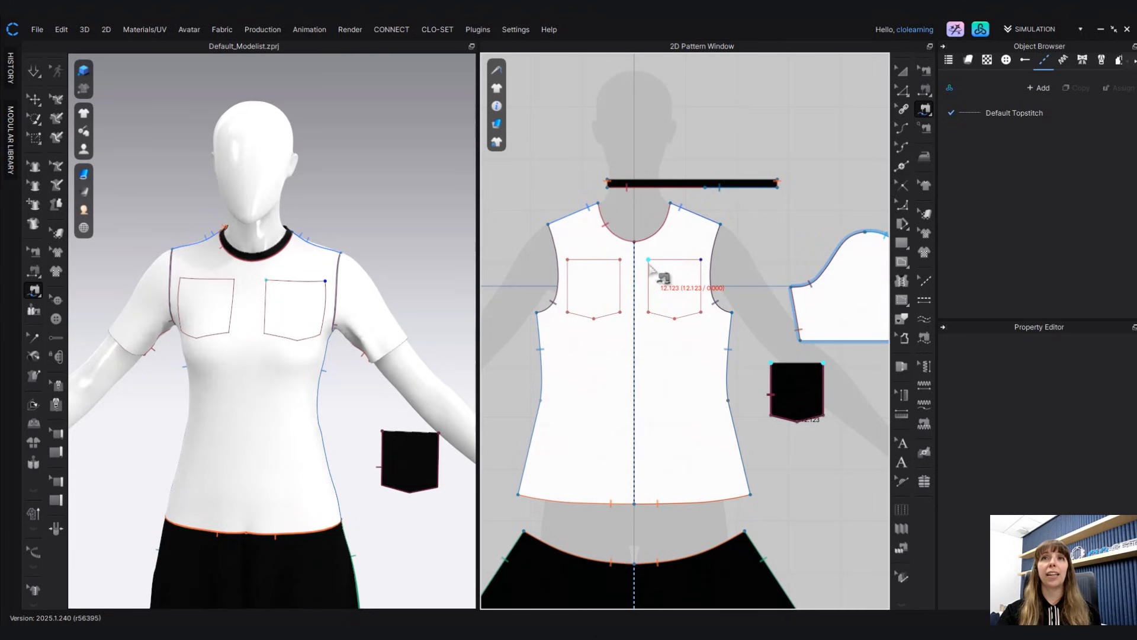
left_click(649, 260)
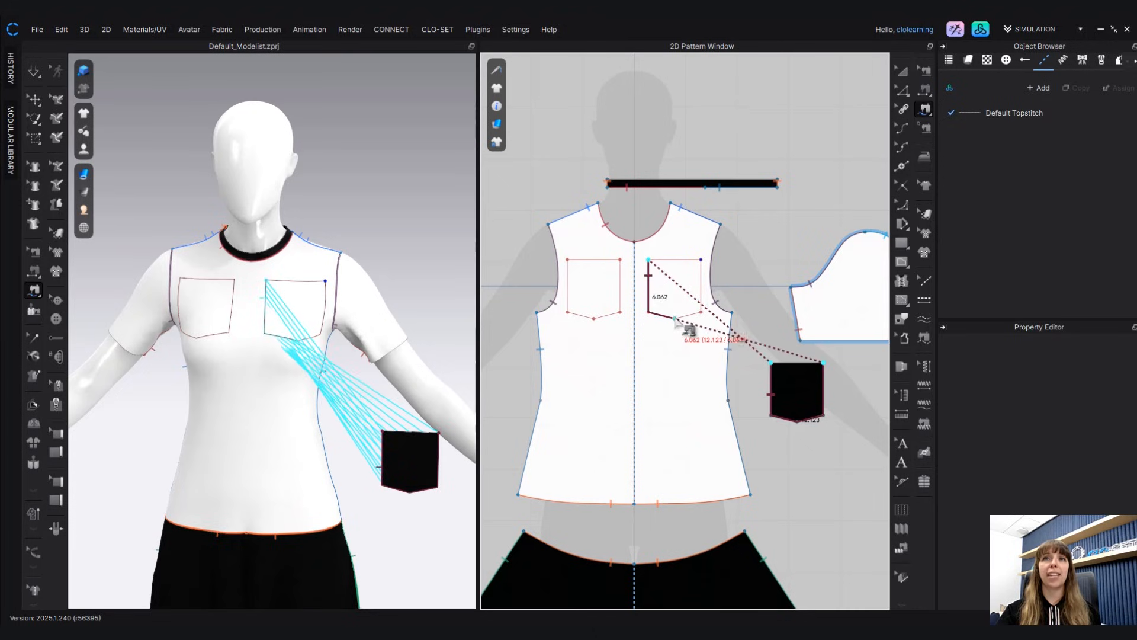
left_click(716, 273)
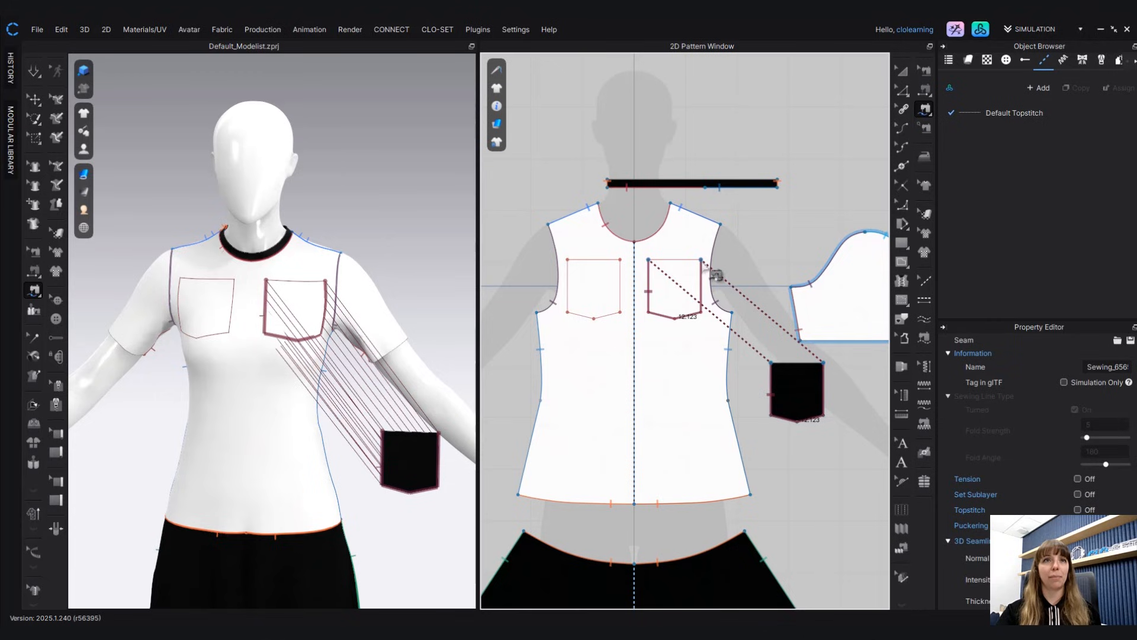
- Superimpose the black pocket over the shirt front in the 3D view
mouse_move(381, 469)
right_mouse_down()
mouse_move(278, 480)
mouse_move(322, 456)
mouse_move(370, 472)
right_mouse_up()
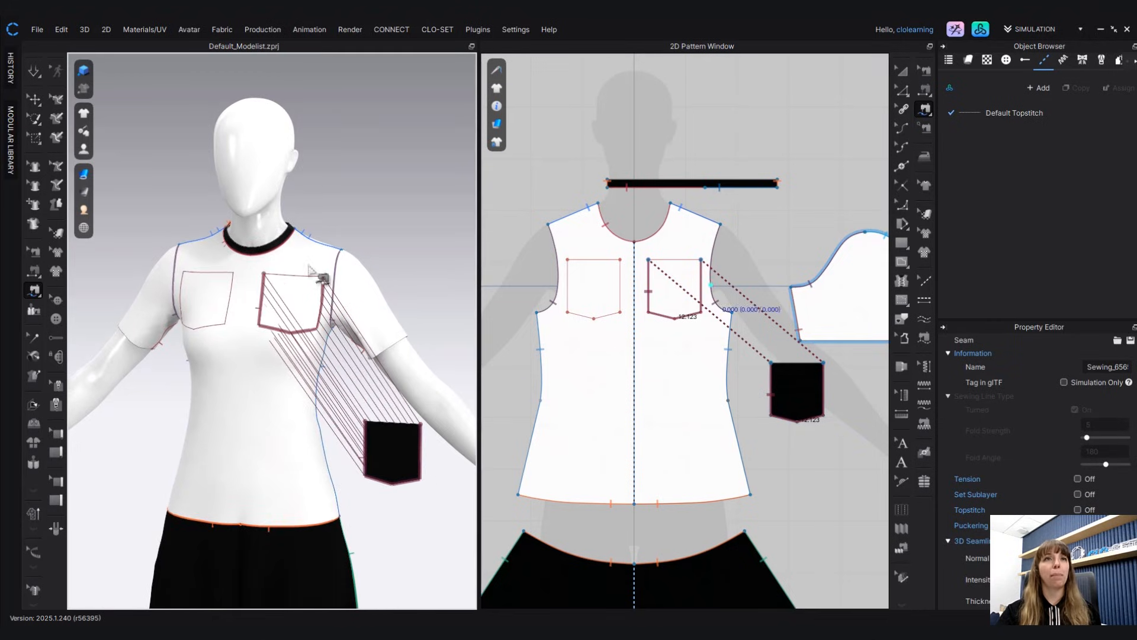
left_click(34, 102)
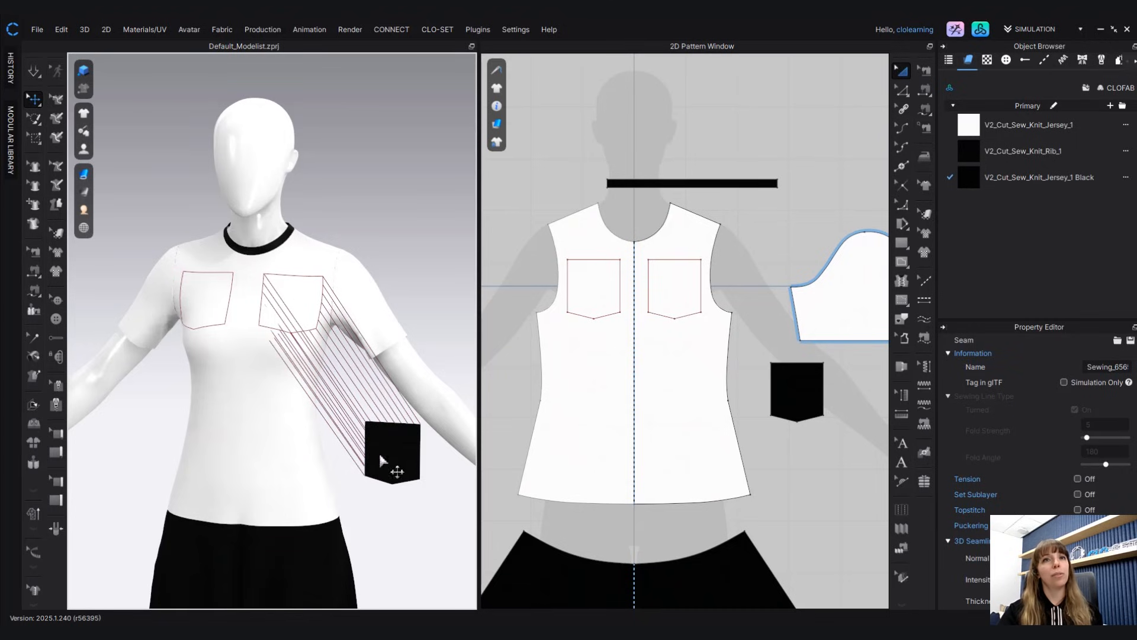
right_click(398, 455)
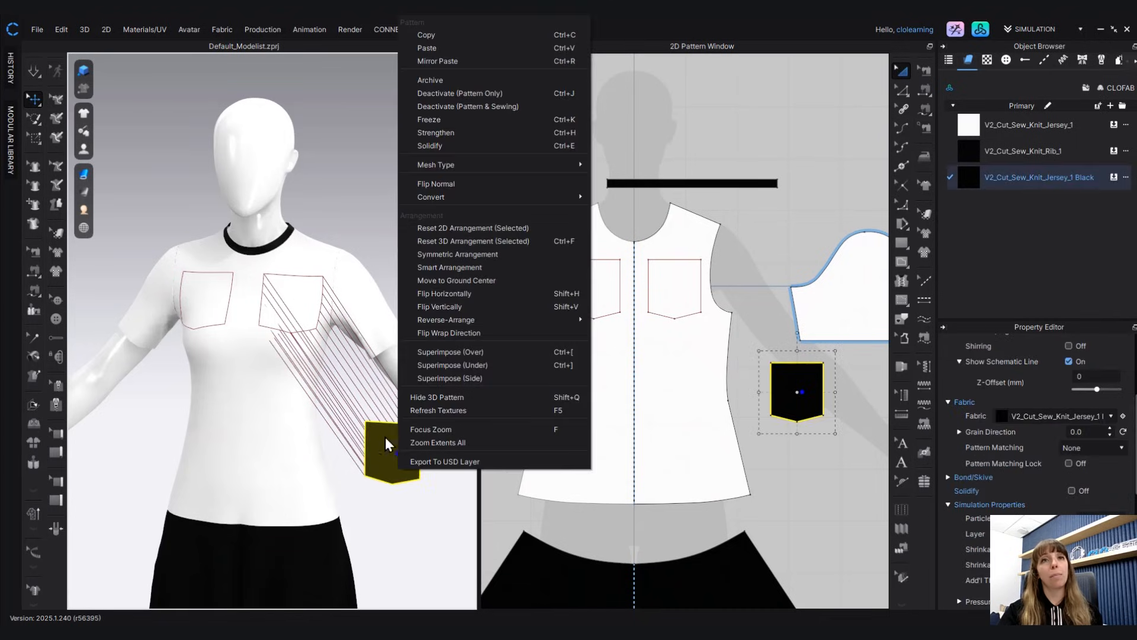
left_click(489, 353)
- Simulate the garment so the pocket settles onto the chest, pull on it in 3D, and stop the simulation
right_click_drag(416, 381, 375, 322)
scroll(382, 242, "down", 3)
middle_click_drag(383, 243, 362, 280)
key("space")
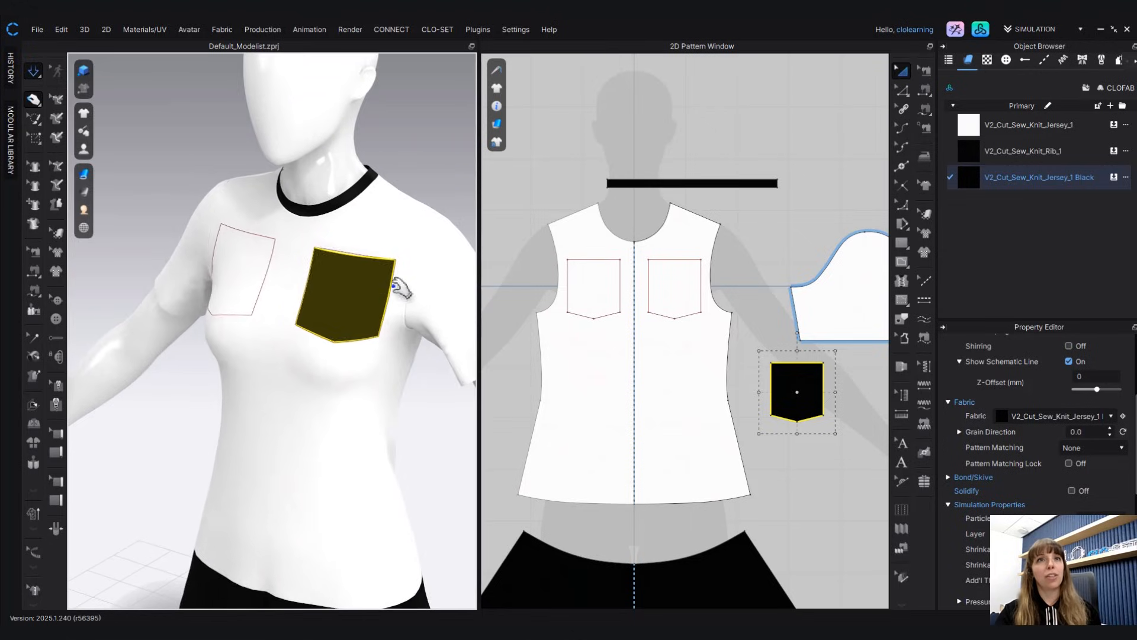
right_click_drag(395, 286, 382, 271)
middle_click_drag(448, 251, 259, 362)
left_click_drag(312, 357, 261, 354)
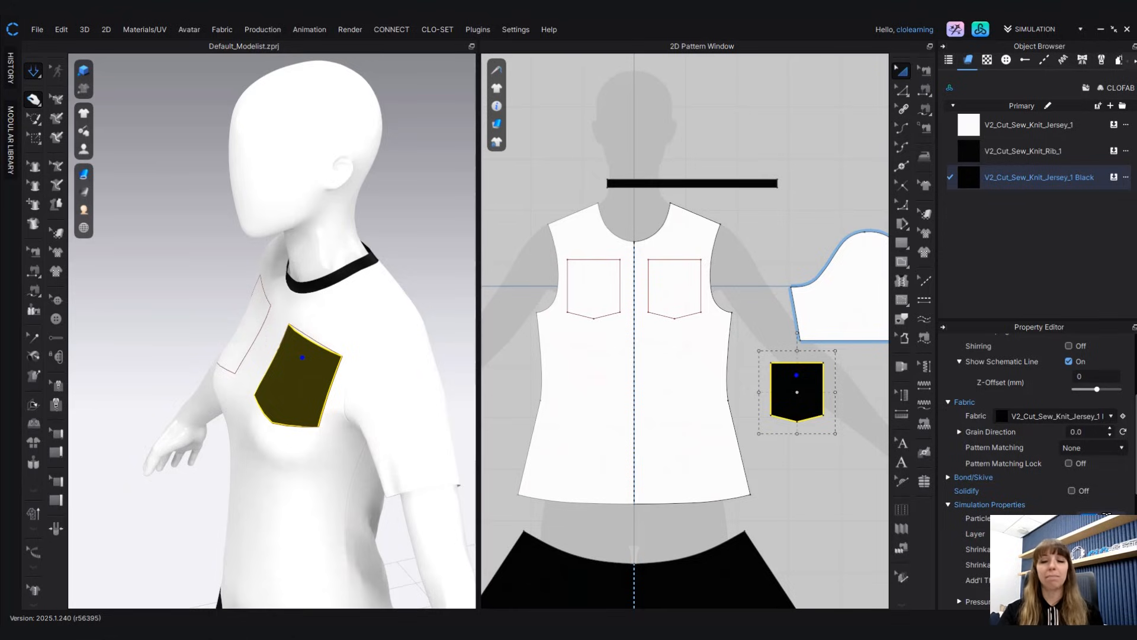
key("space")
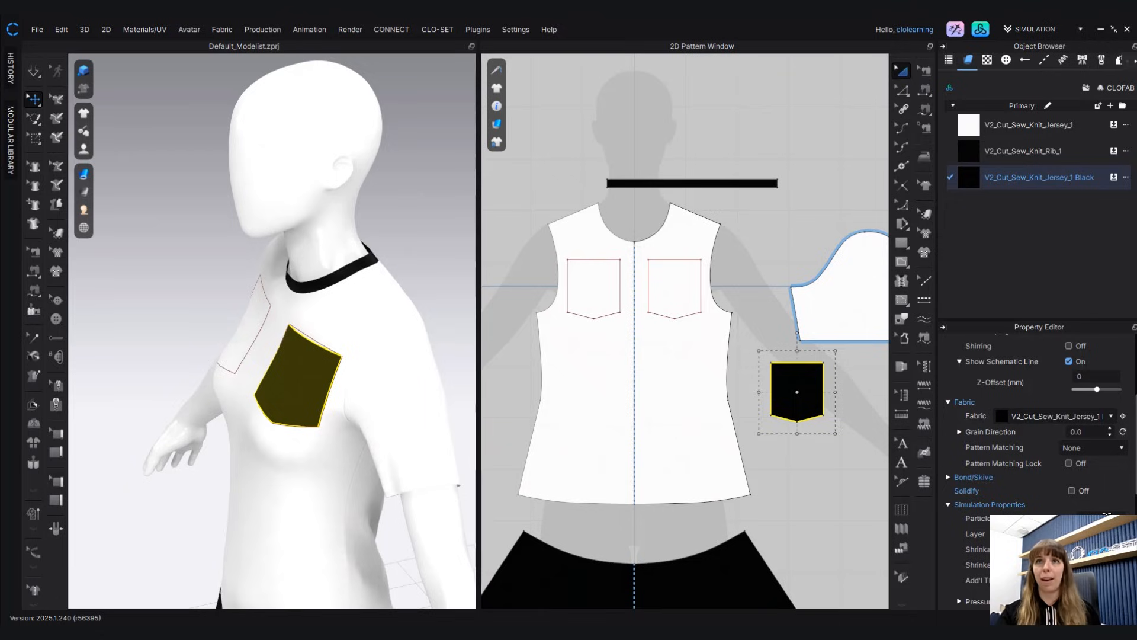
- Move the internal pocket outline lower on the front bodice's chest and simulate so the black pocket follows it
scroll(841, 424, "down", 3)
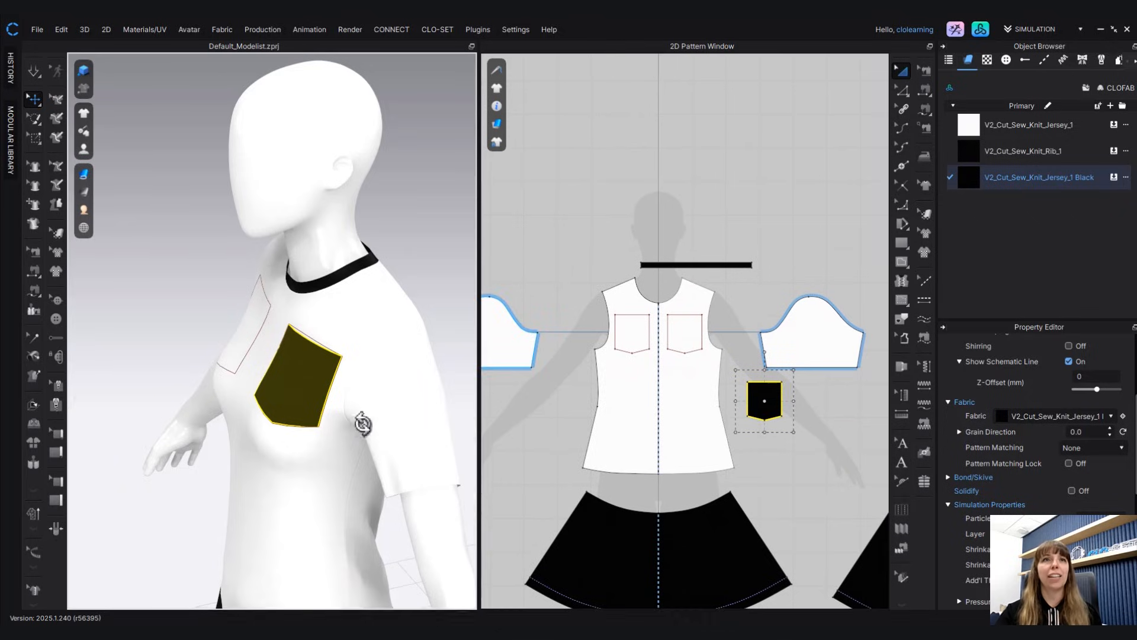
right_click_drag(361, 421, 435, 412)
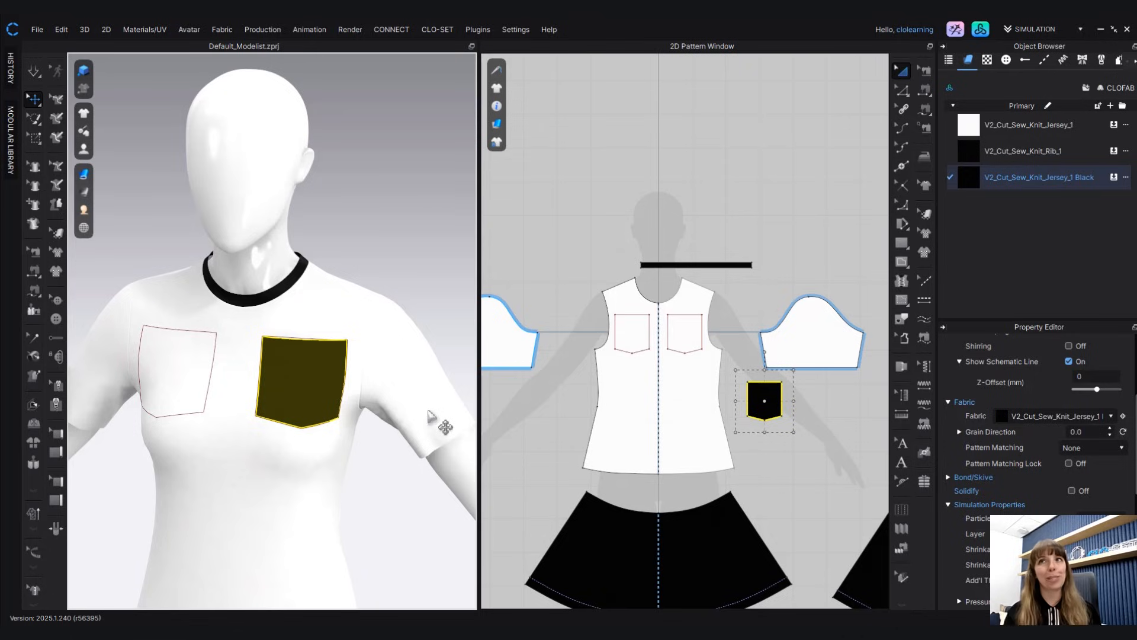
left_click(903, 91)
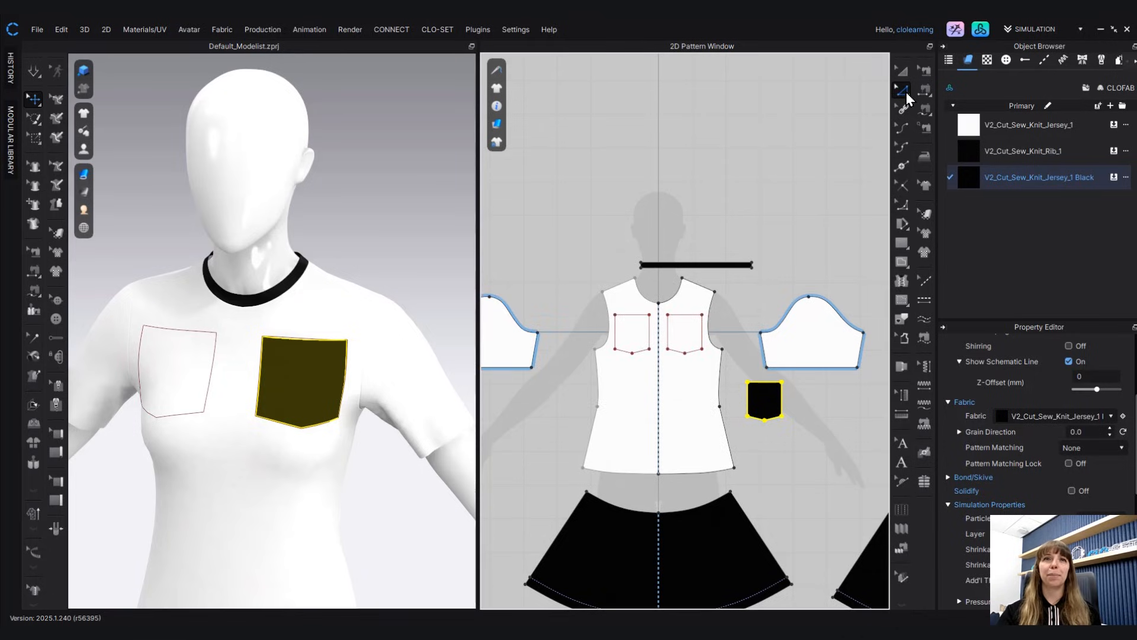
scroll(832, 244, "up", 3)
middle_click_drag(731, 319, 856, 197)
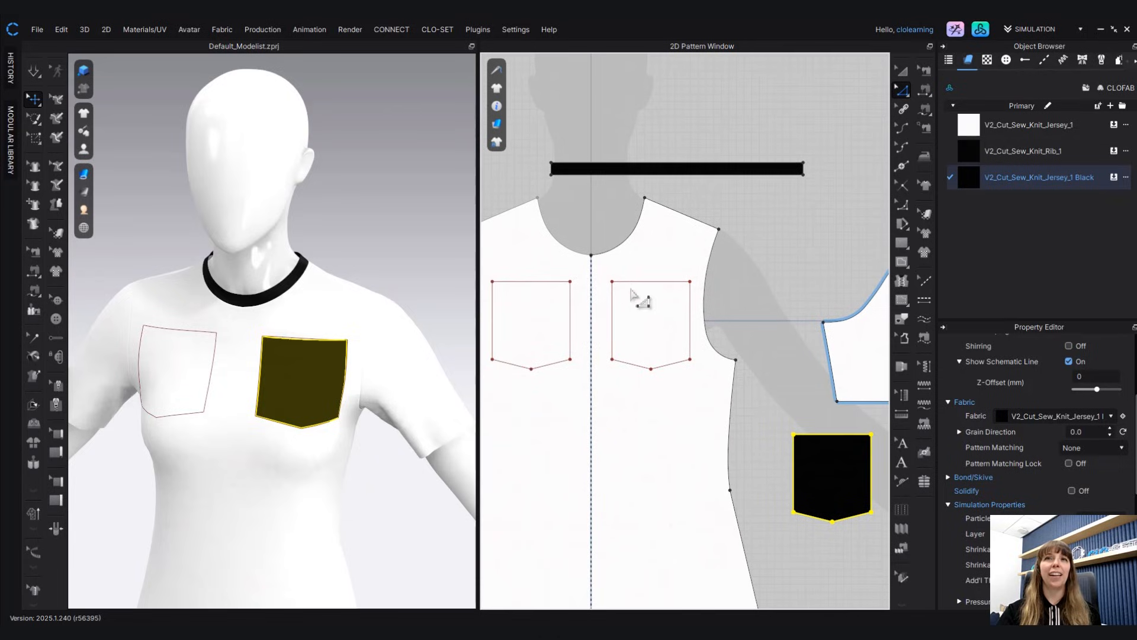
left_click(635, 283)
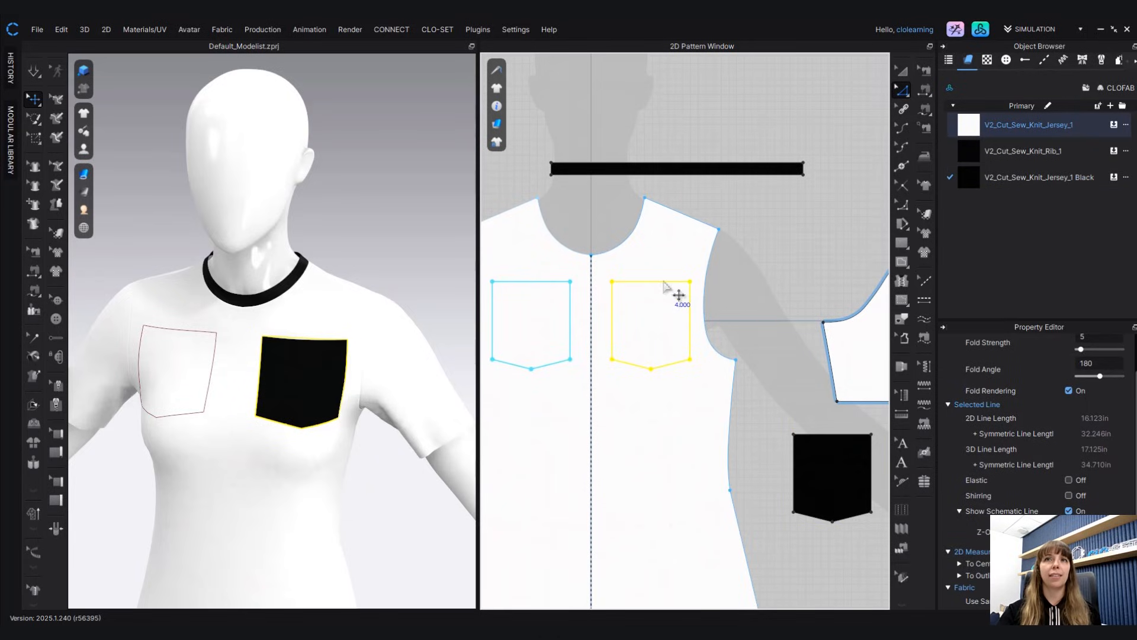
left_click_drag(663, 282, 666, 293)
left_click_drag(666, 301, 665, 304)
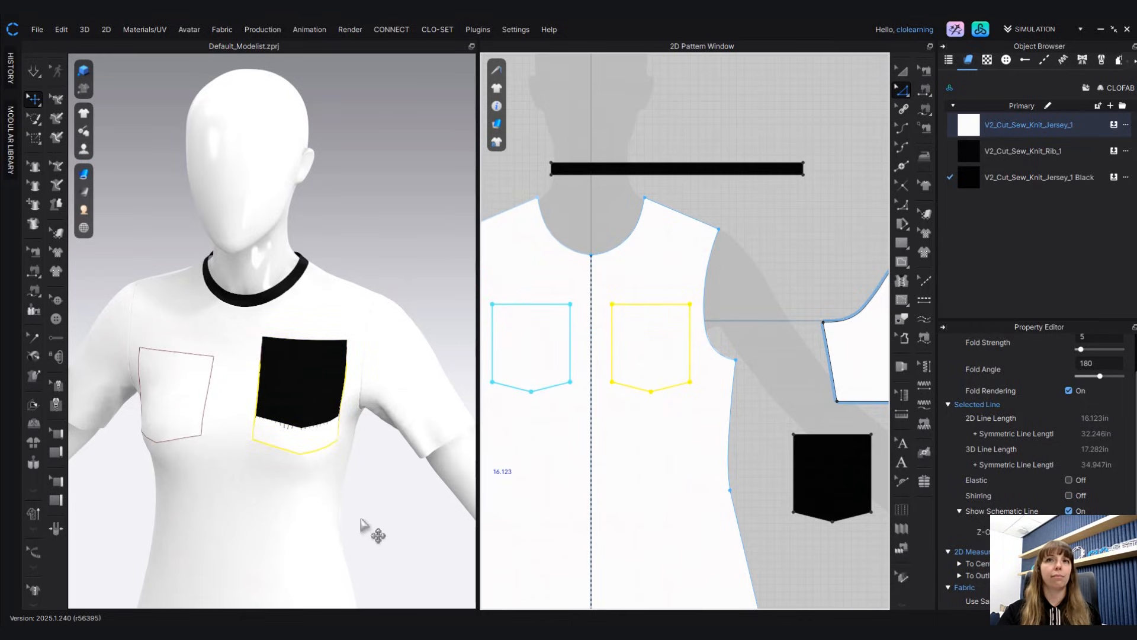
right_click_drag(361, 519, 315, 514)
middle_click_drag(317, 479, 339, 403)
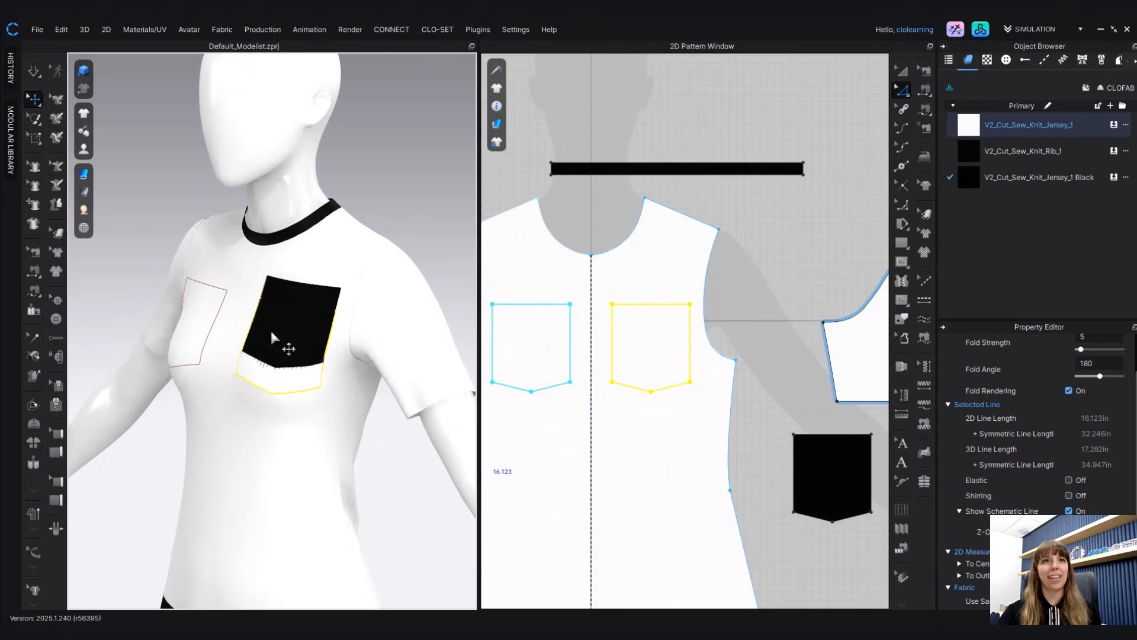
key("space")
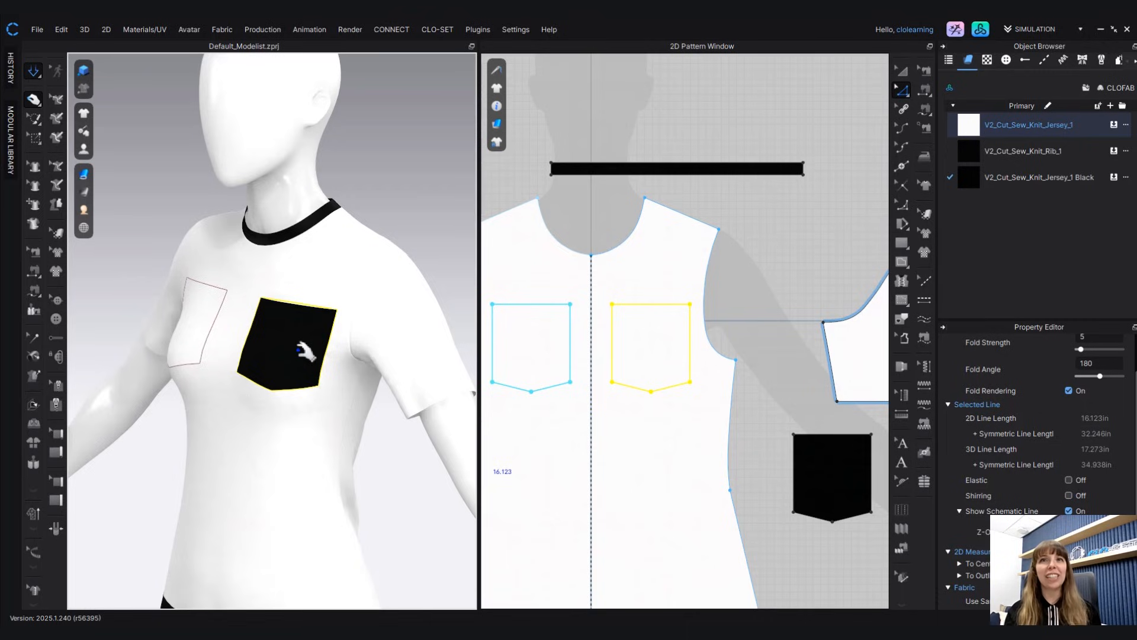
- Move the internal pocket outline about 0.86 in further down the front bodice and simulate the garment again
left_click(678, 329)
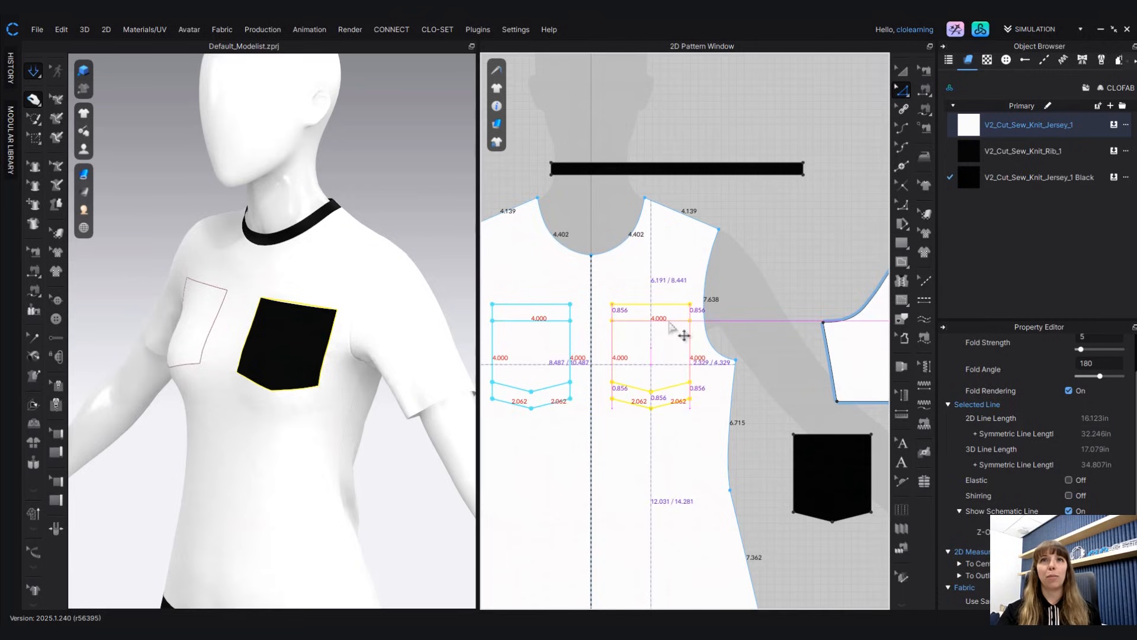
key("space")
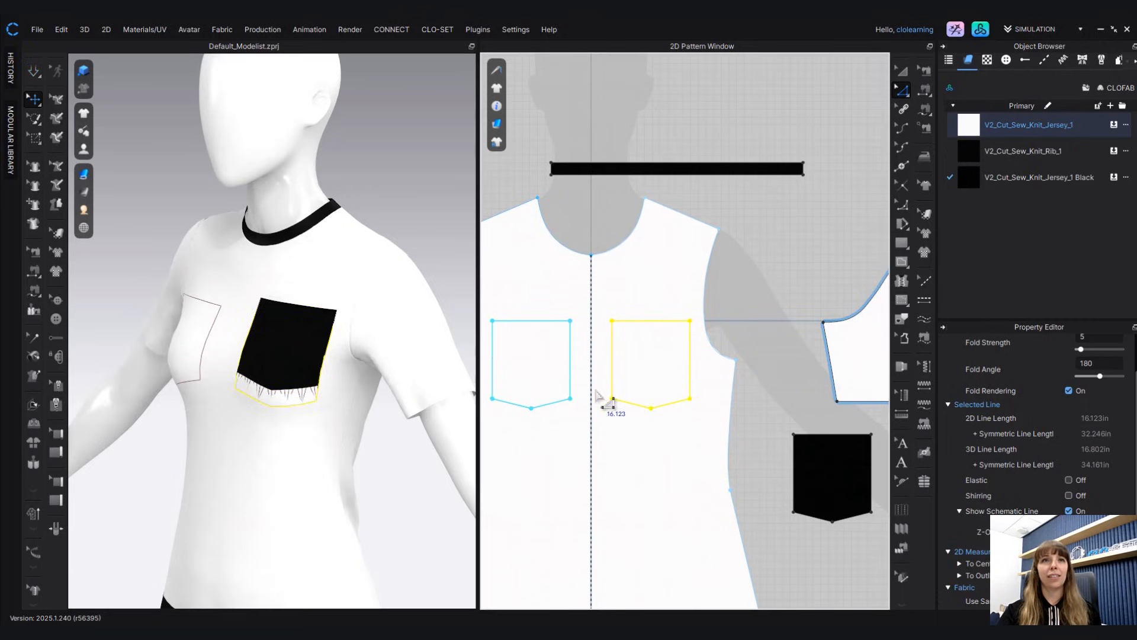
key("space")
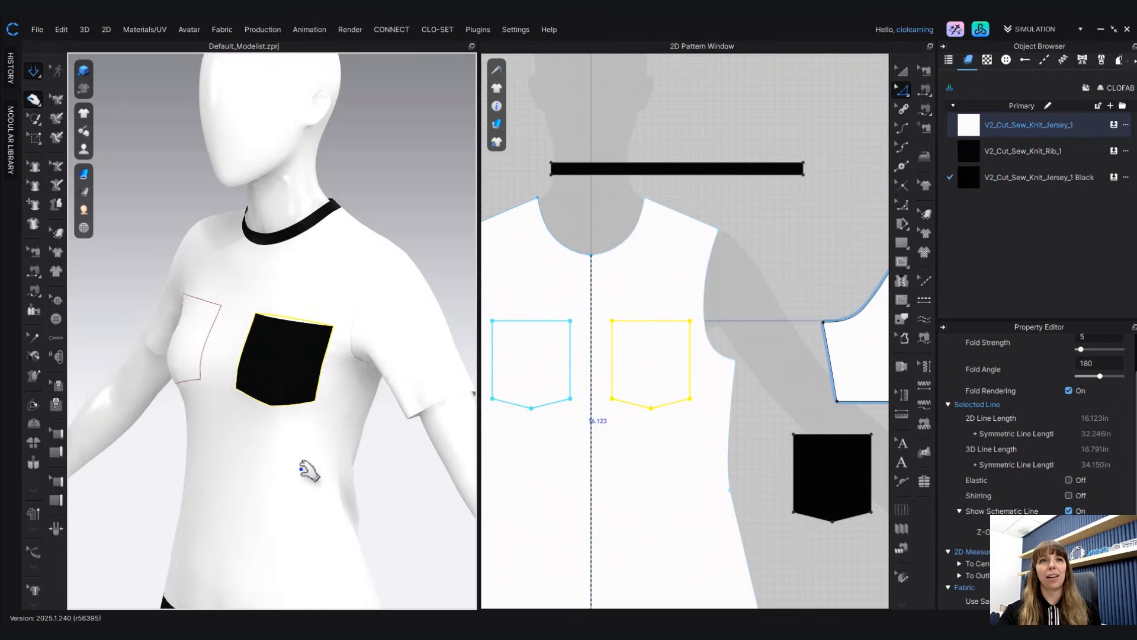
right_click_drag(308, 471, 409, 368)
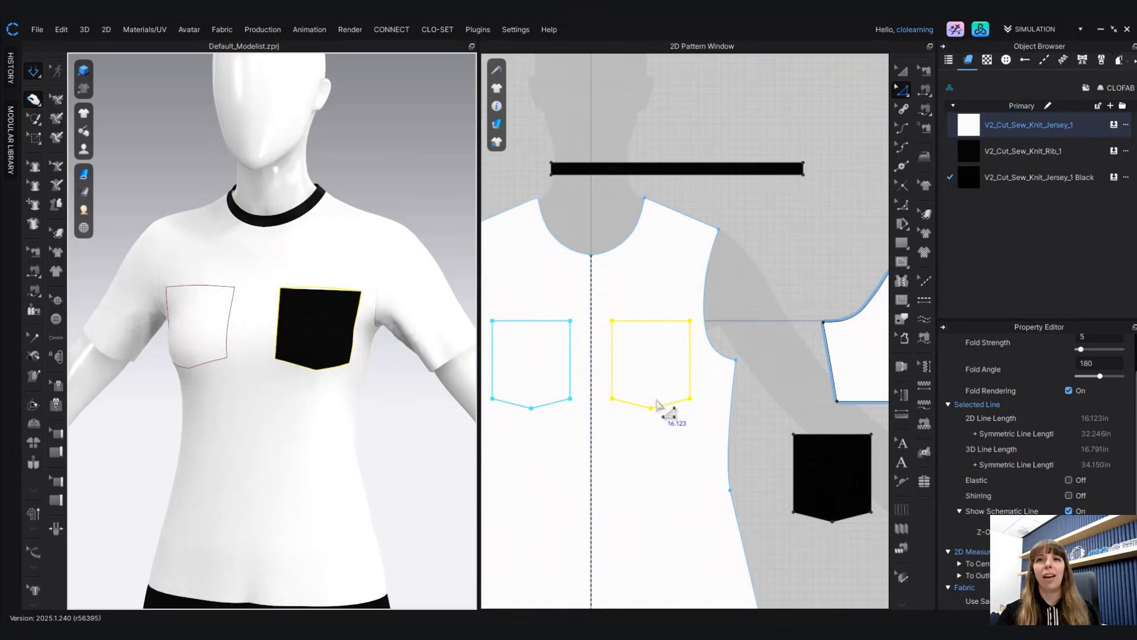
- Remove the linked editing from the empty pocket outline opposite the sewn pocket on the front bodice
scroll(671, 407, "down", 2)
middle_click_drag(734, 592, 783, 558)
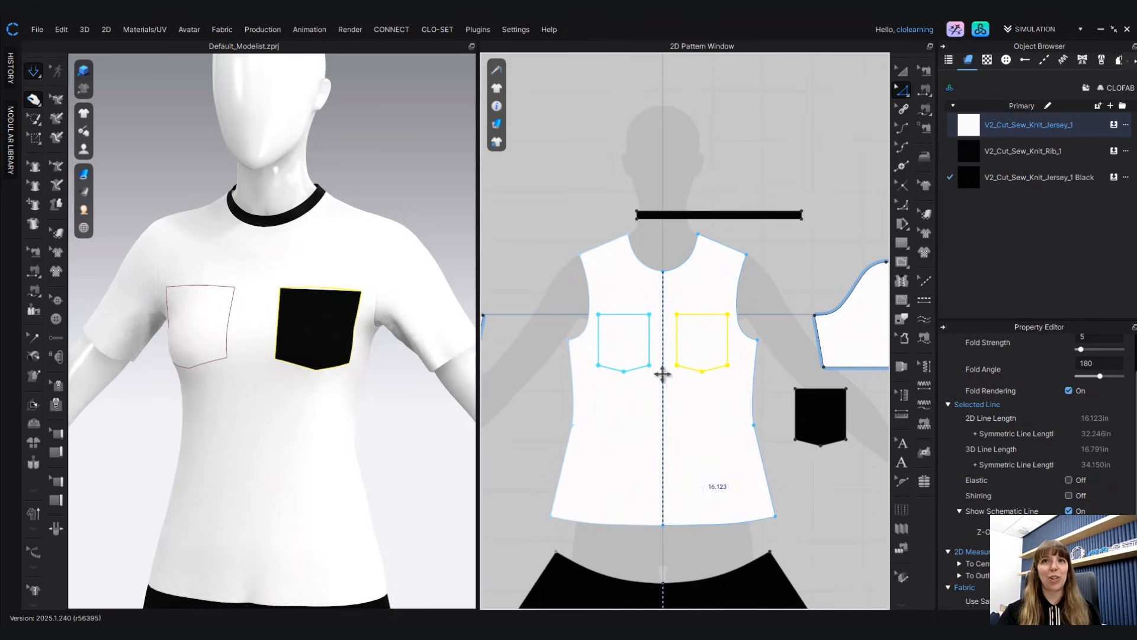
left_click(640, 373)
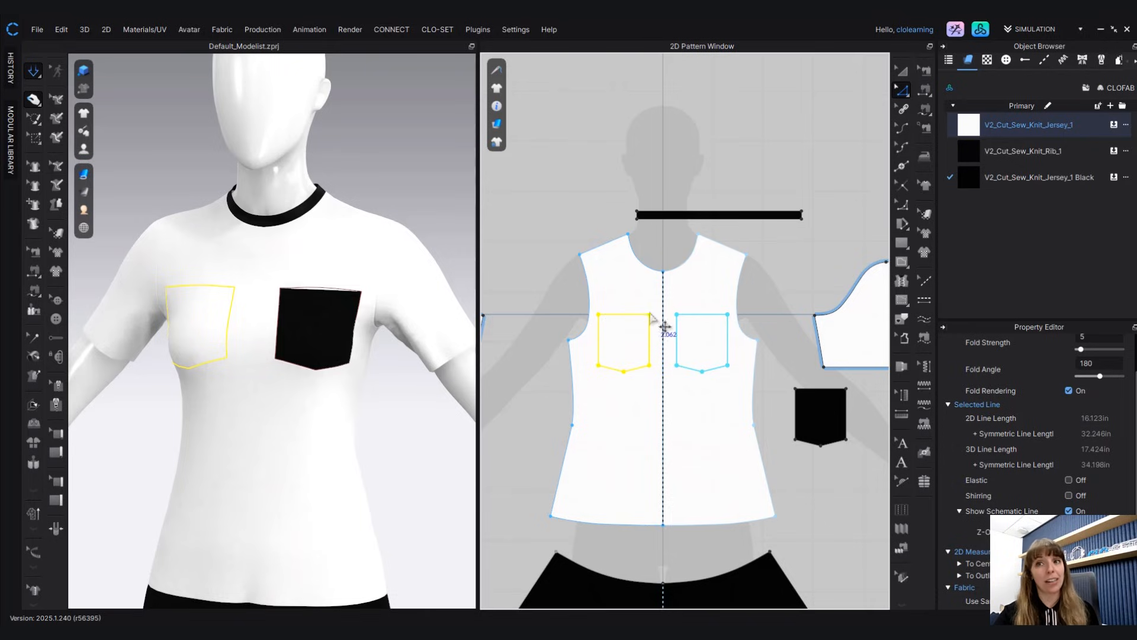
right_click(613, 320)
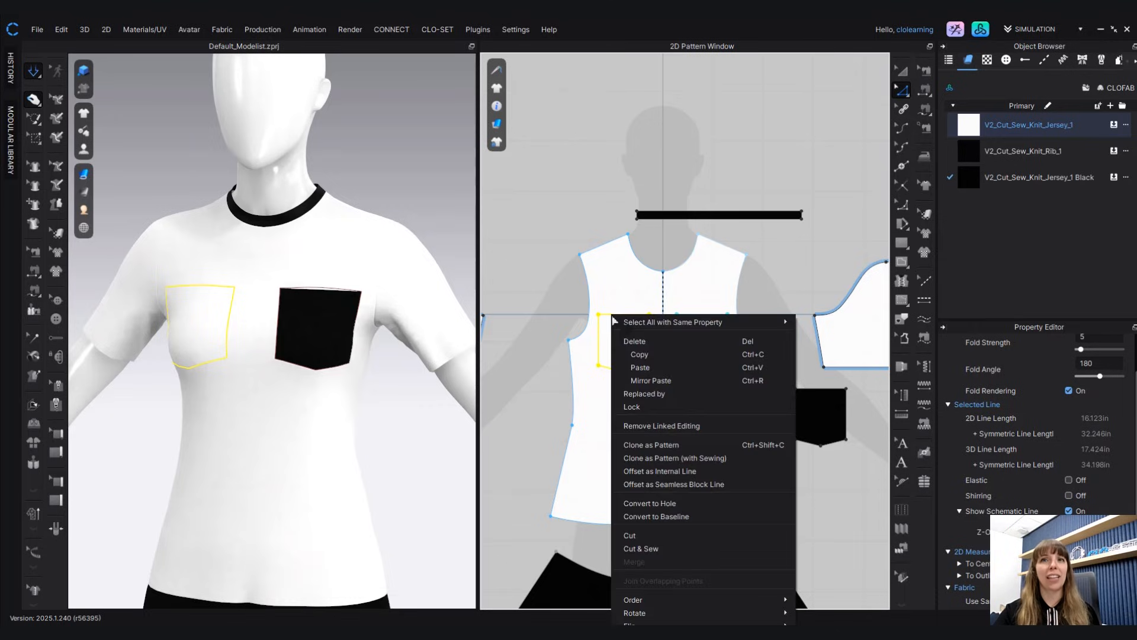
left_click(657, 424)
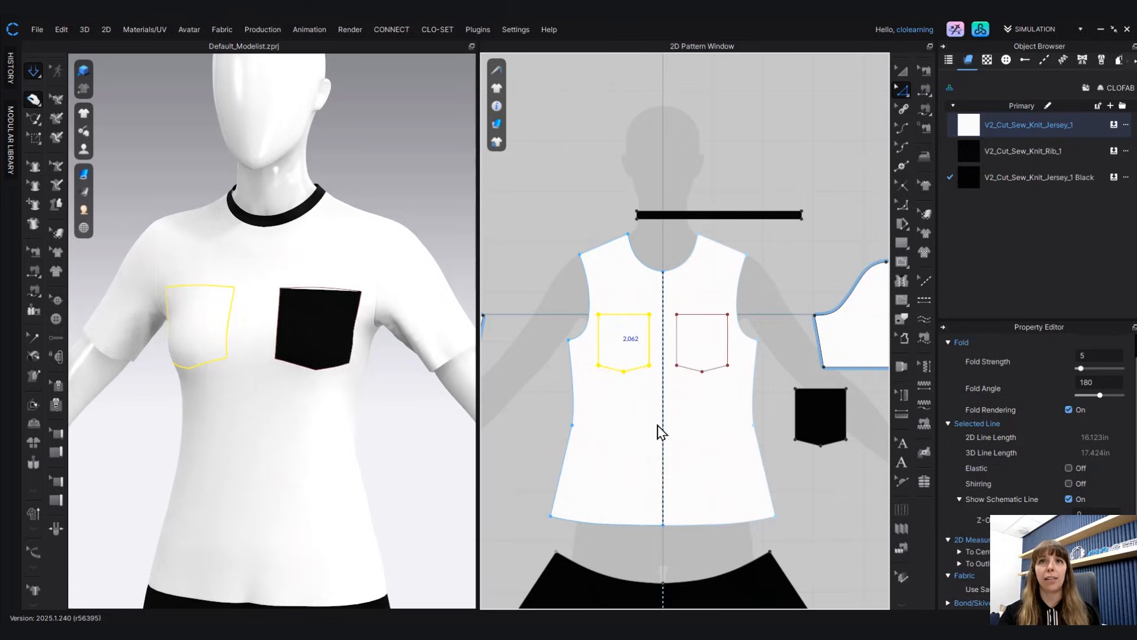
- Delete the entire empty pocket outline from the front bodice, keeping the one sewn to the black pocket
key("Escape")
left_click(632, 314)
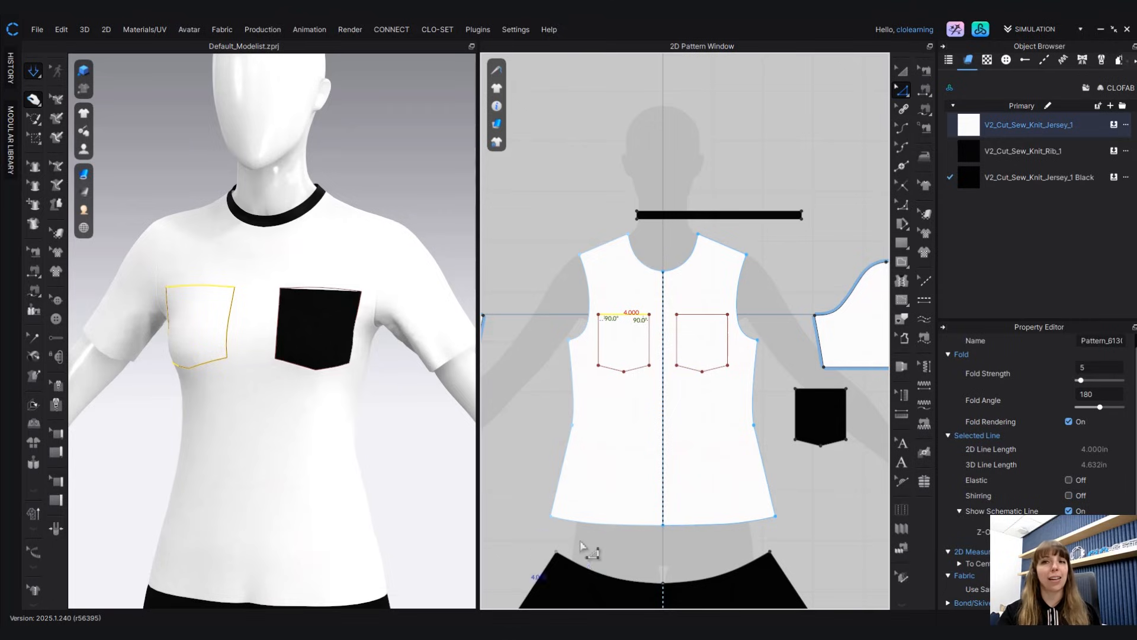
double_click(649, 357)
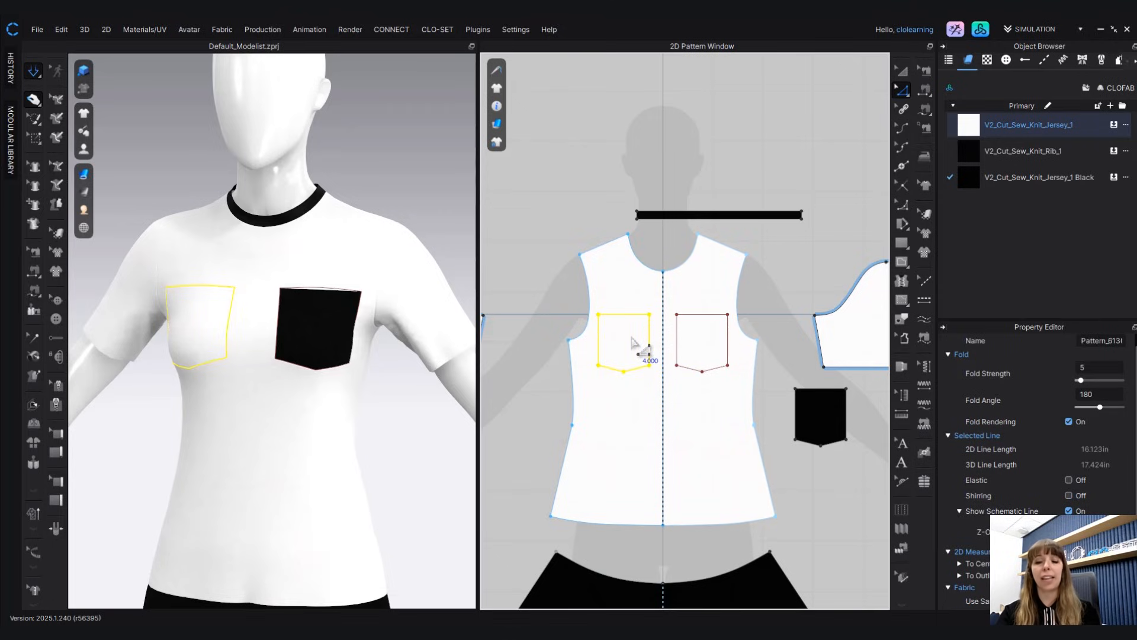
key("Delete")
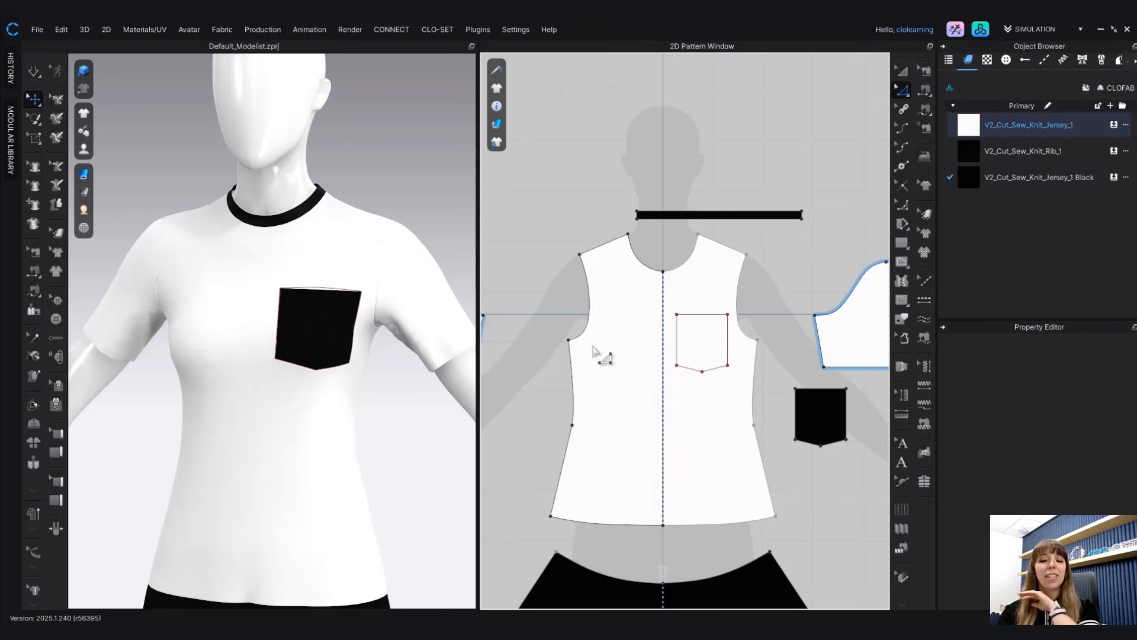
middle_click_drag(534, 379, 533, 361)
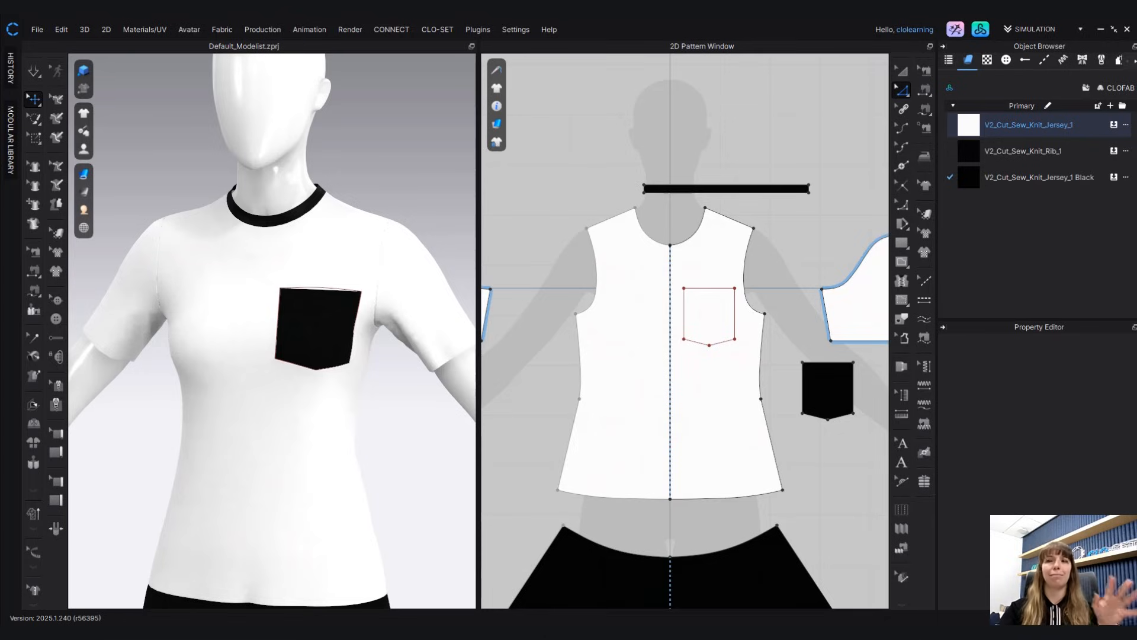
scroll(304, 367, "up", 3)
right_click_drag(304, 368, 337, 368)
middle_click_drag(332, 379, 338, 344)
mouse_move(338, 343)
right_mouse_down()
mouse_move(330, 376)
mouse_move(322, 325)
mouse_move(353, 345)
right_mouse_up()
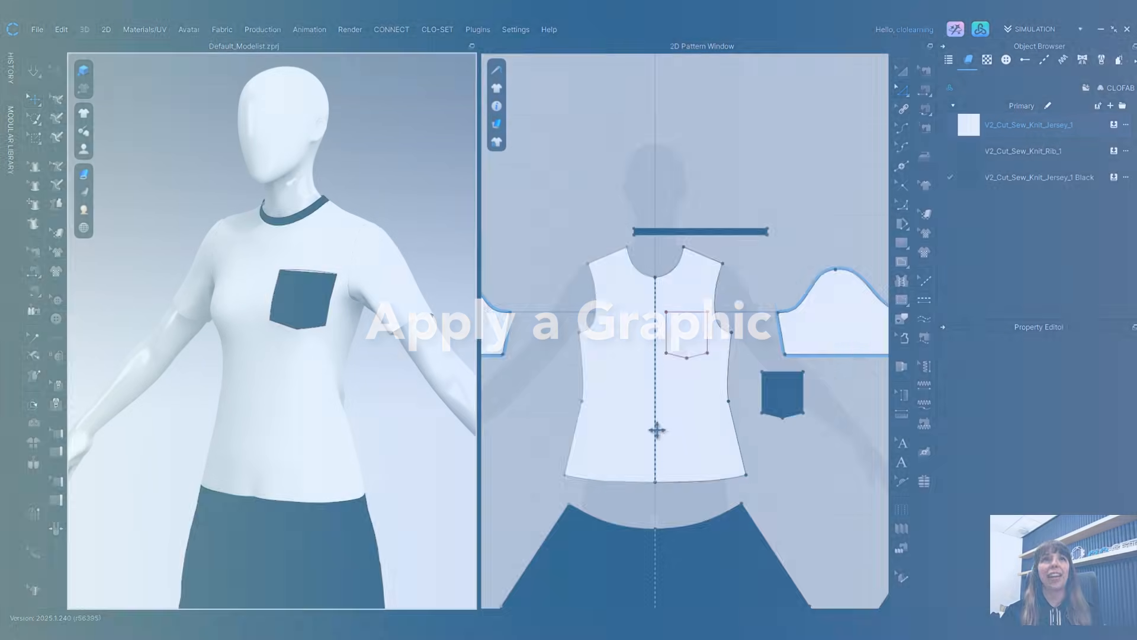
right_click(632, 445)
left_click(800, 496)
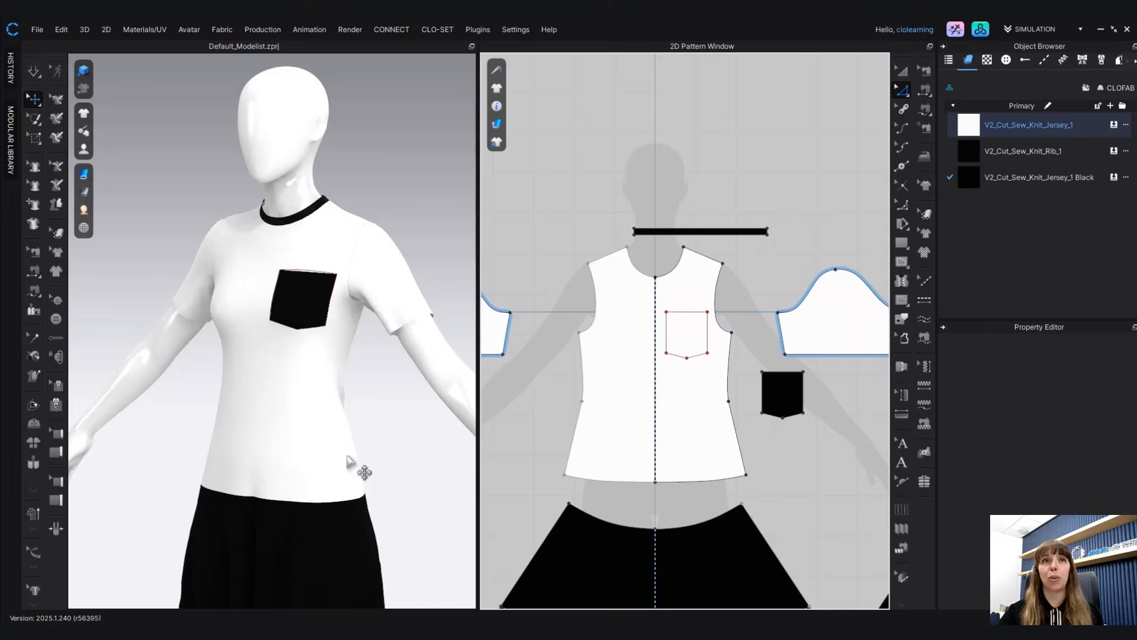
right_click_drag(349, 461, 375, 482)
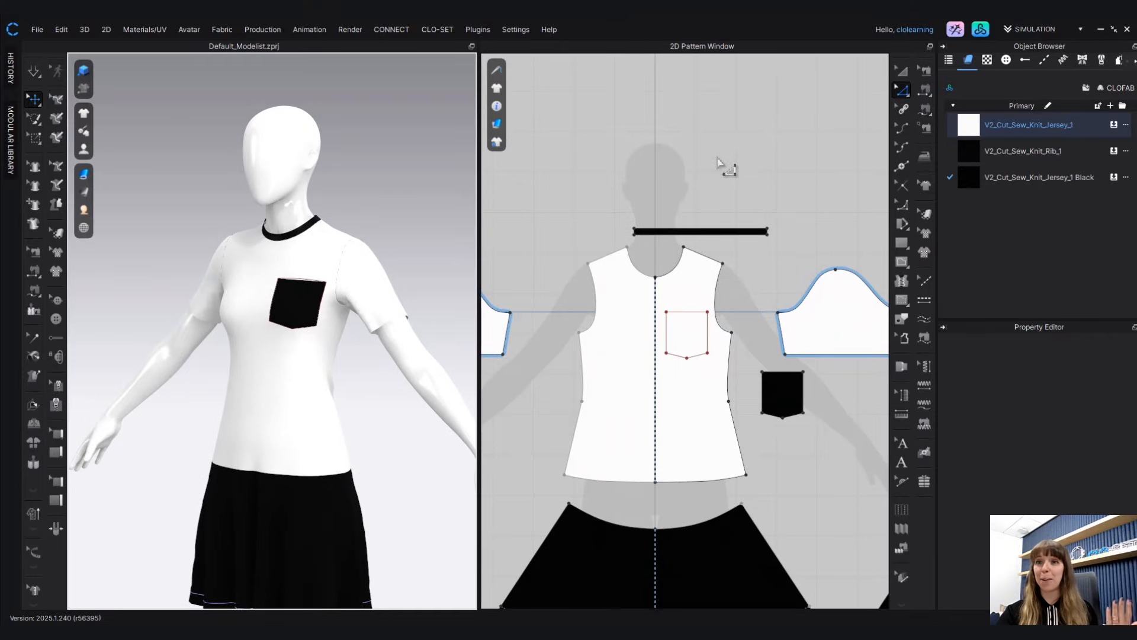
- Open the CLO LIVE folder in the library and move the library window clear of the front pattern pieces
left_click(984, 34)
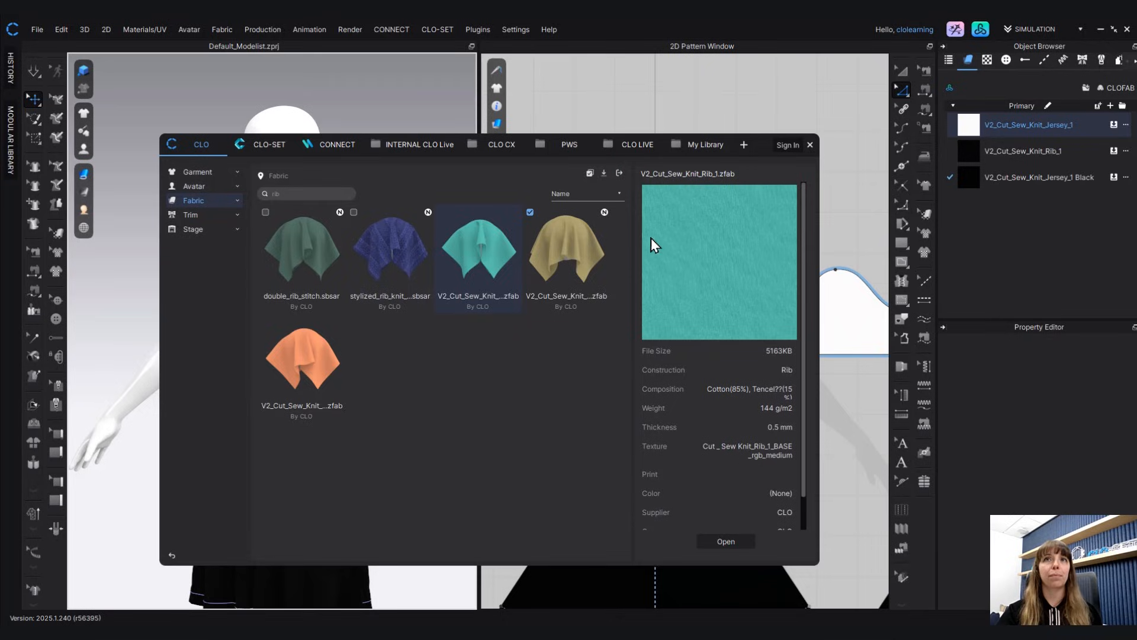
left_click(638, 146)
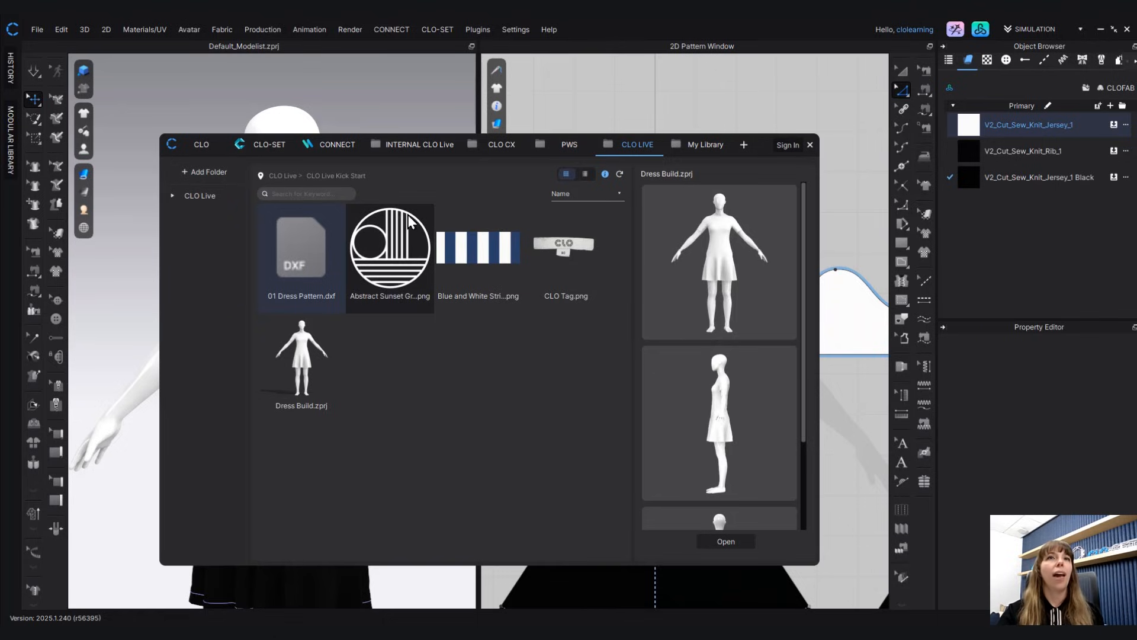
left_click(395, 254)
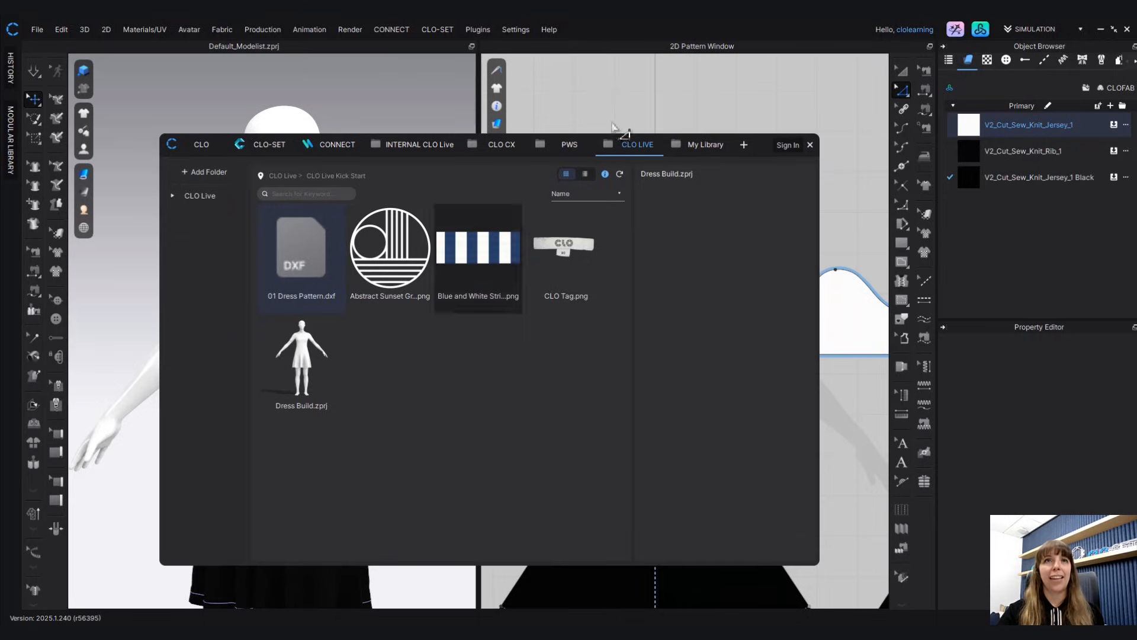
left_click_drag(738, 138, 553, 138)
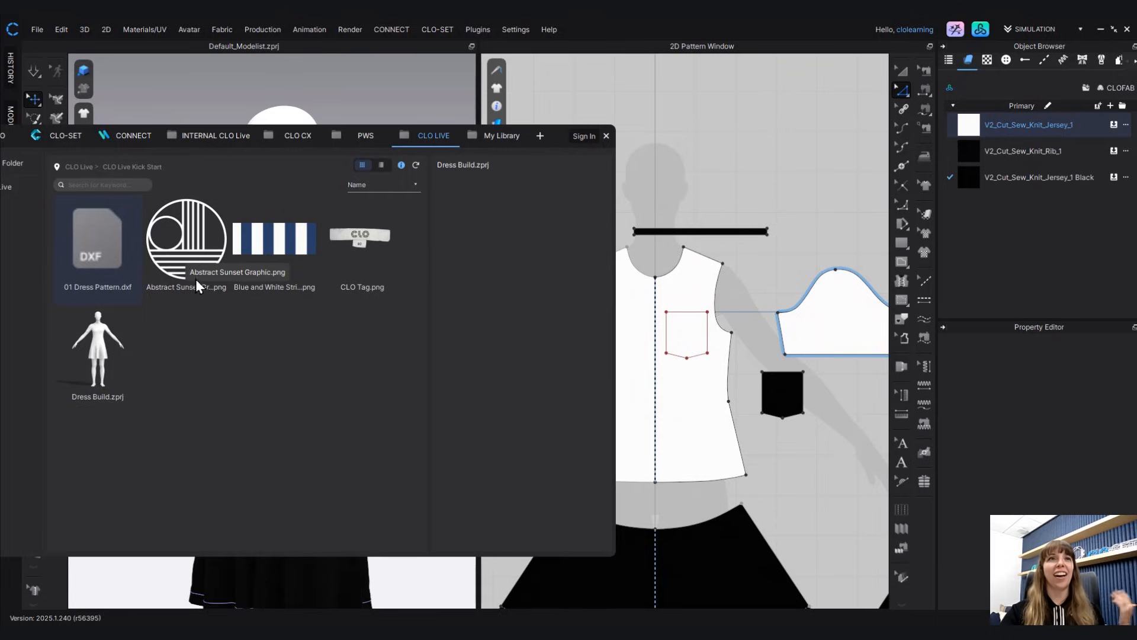
- Try to apply Abstract Sunset Graphic.png to the skirt as a fabric texture, and cancel the texture map choice
left_click_drag(196, 278, 769, 556)
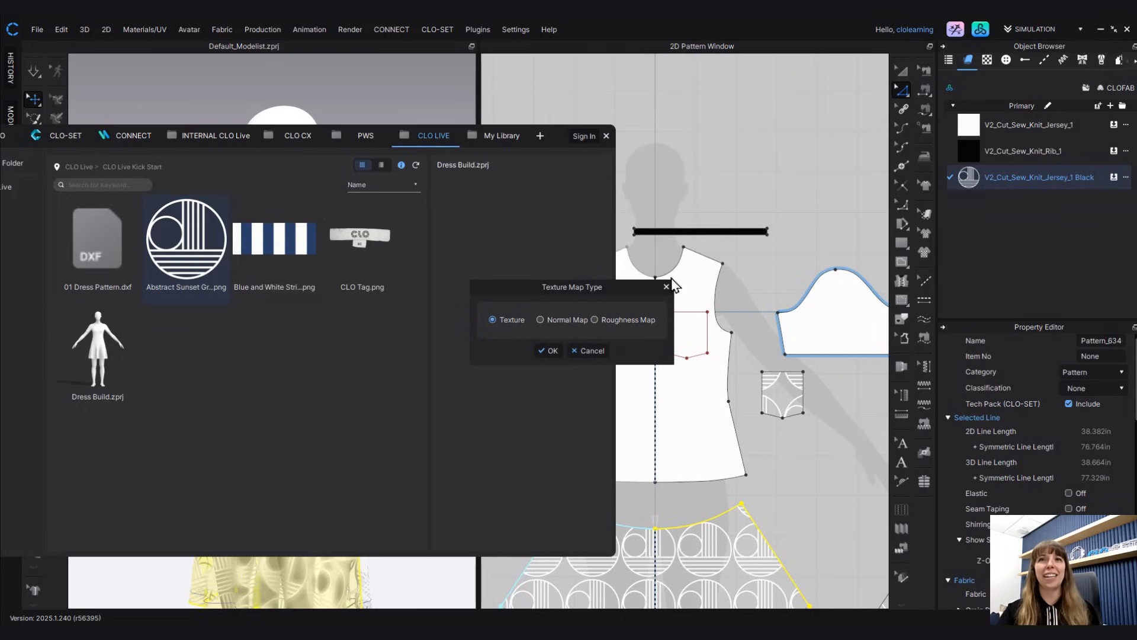
left_click(589, 349)
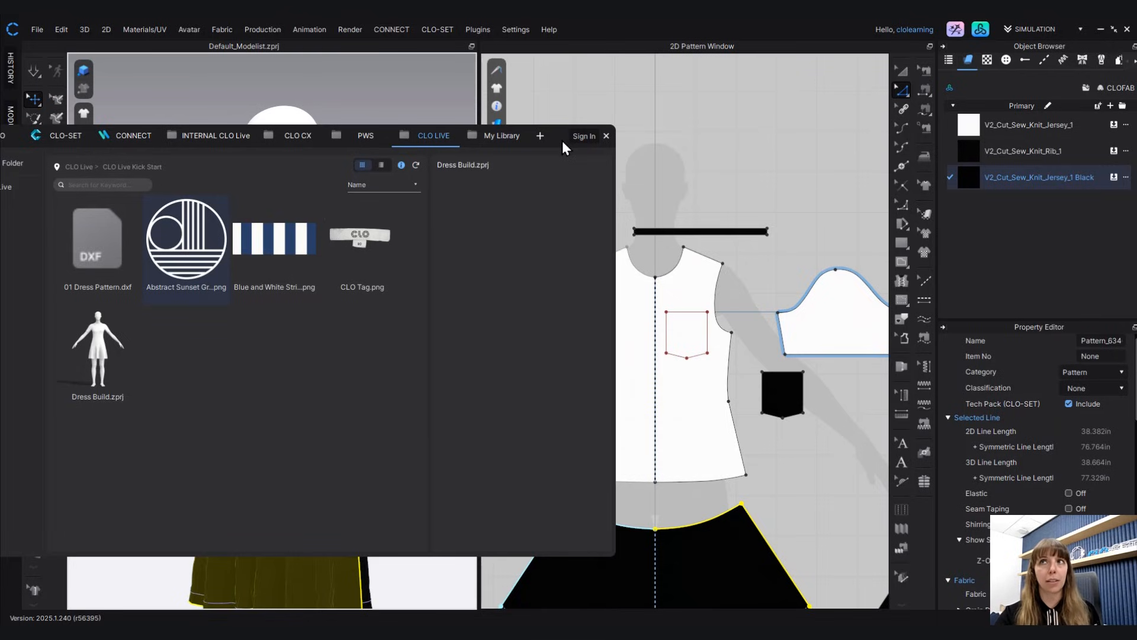
- Add Abstract Sunset Graphic.png from the library as a graphic on the black pocket pattern, 5.454 in wide and 5.540 in high
left_click_drag(563, 140, 721, 130)
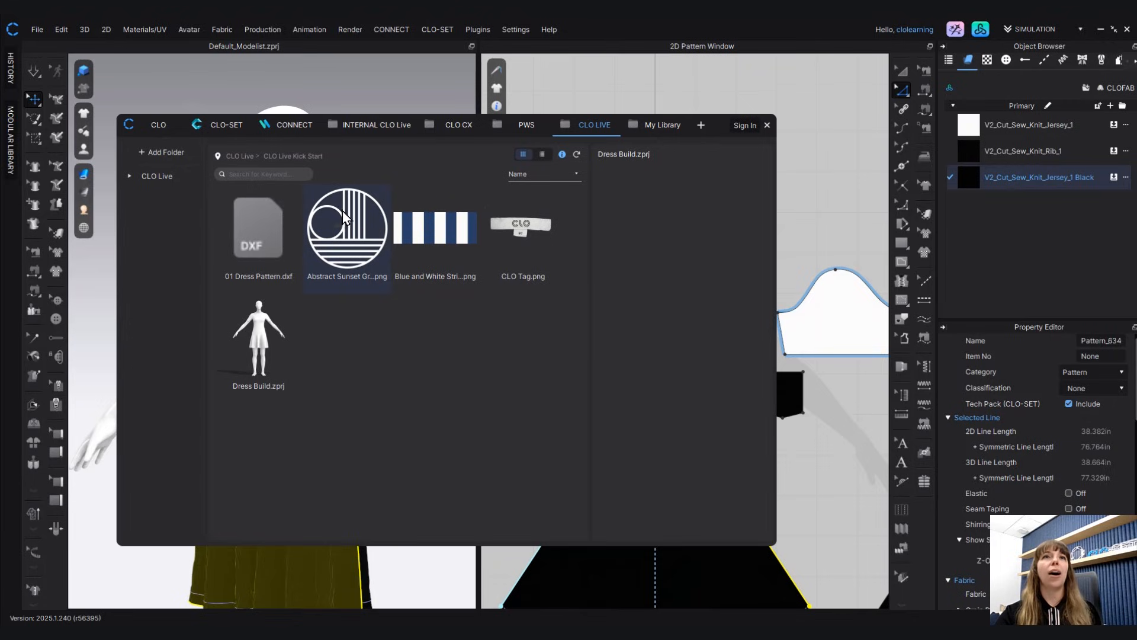
right_click(347, 225)
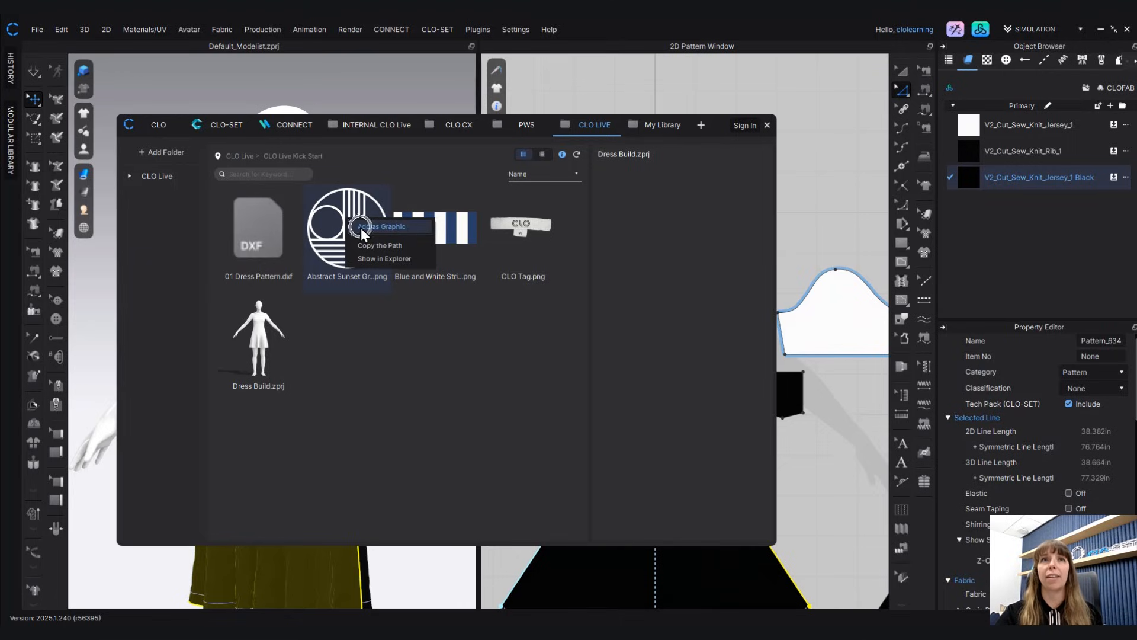
left_click(360, 228)
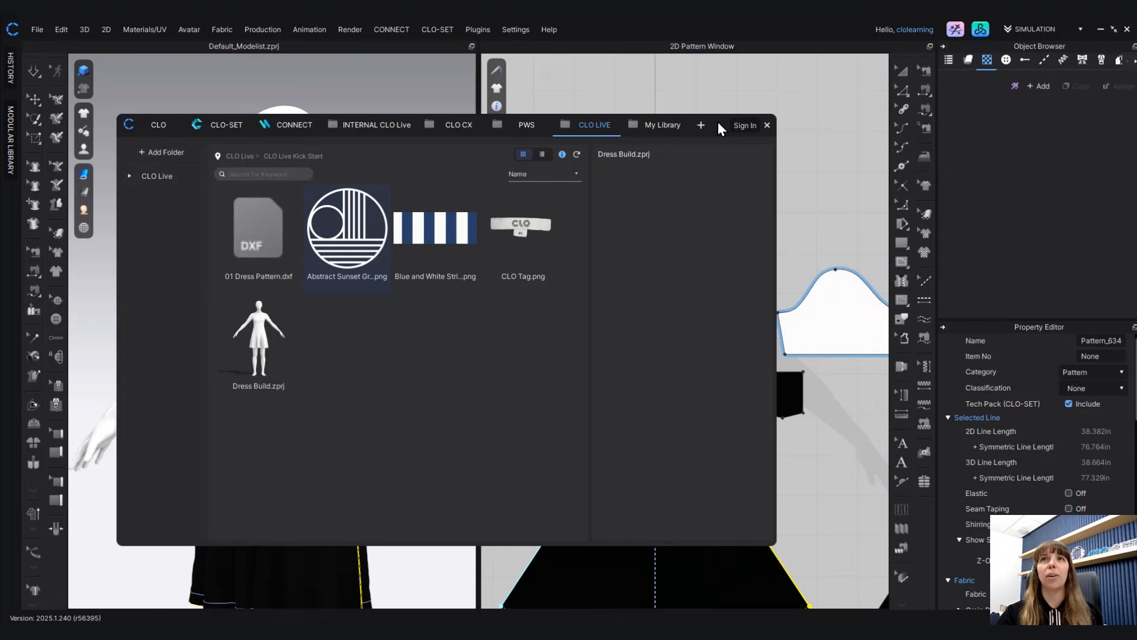
left_click_drag(717, 122, 527, 126)
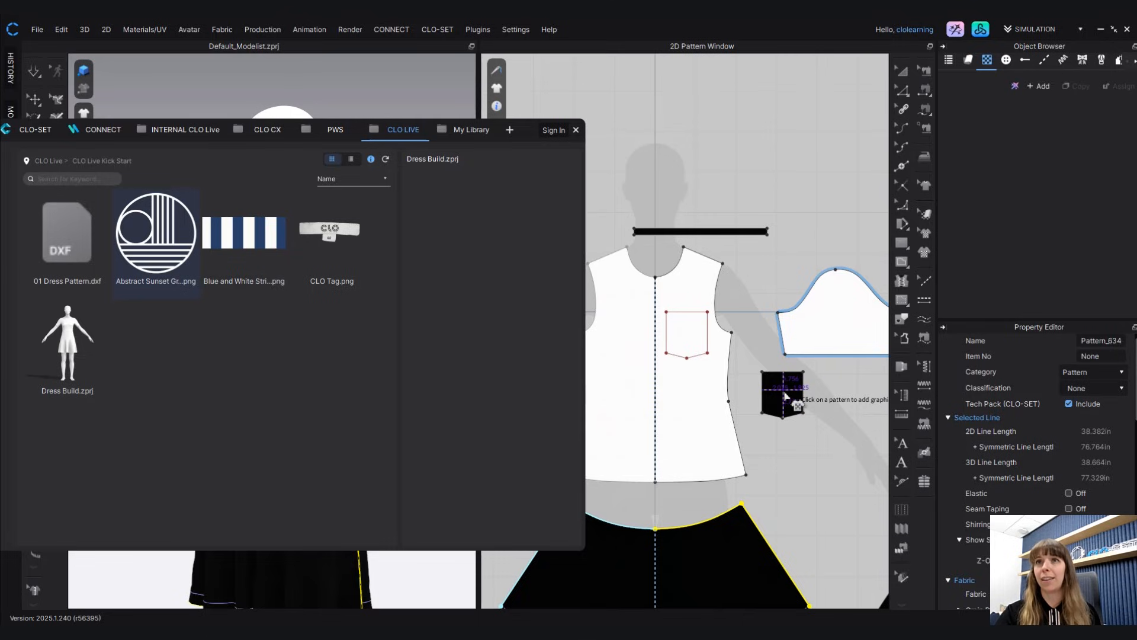
left_click(787, 396)
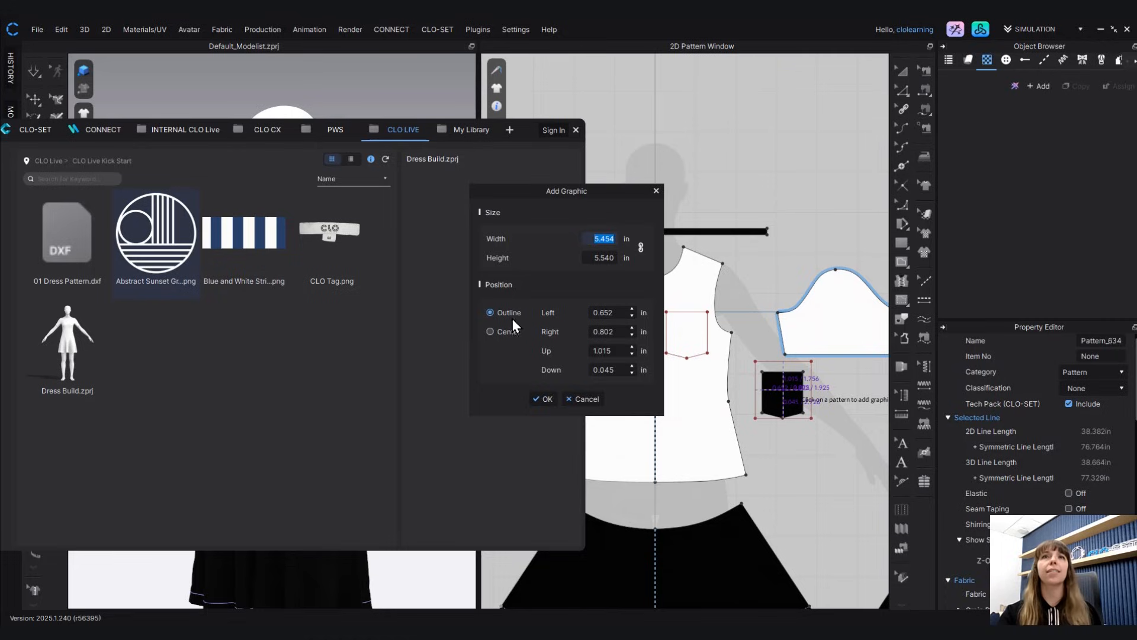
left_click(557, 398)
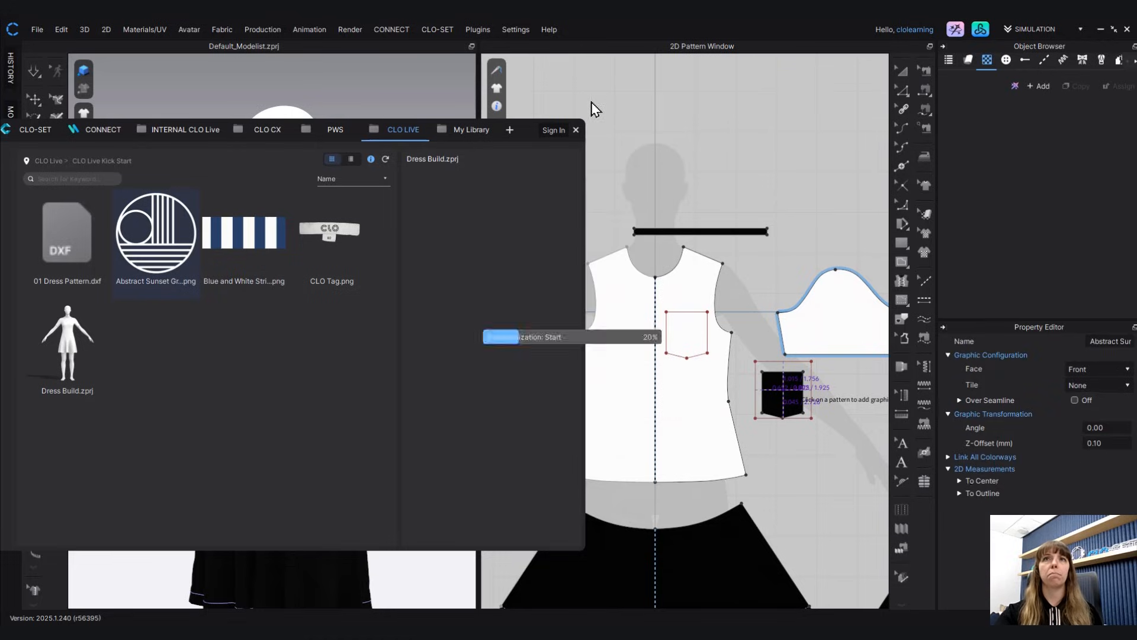
- Close the library and reposition the sunset graphic with Transform Graphic, centring it across the width of the black pocket
left_click(575, 130)
scroll(838, 444, "up", 5)
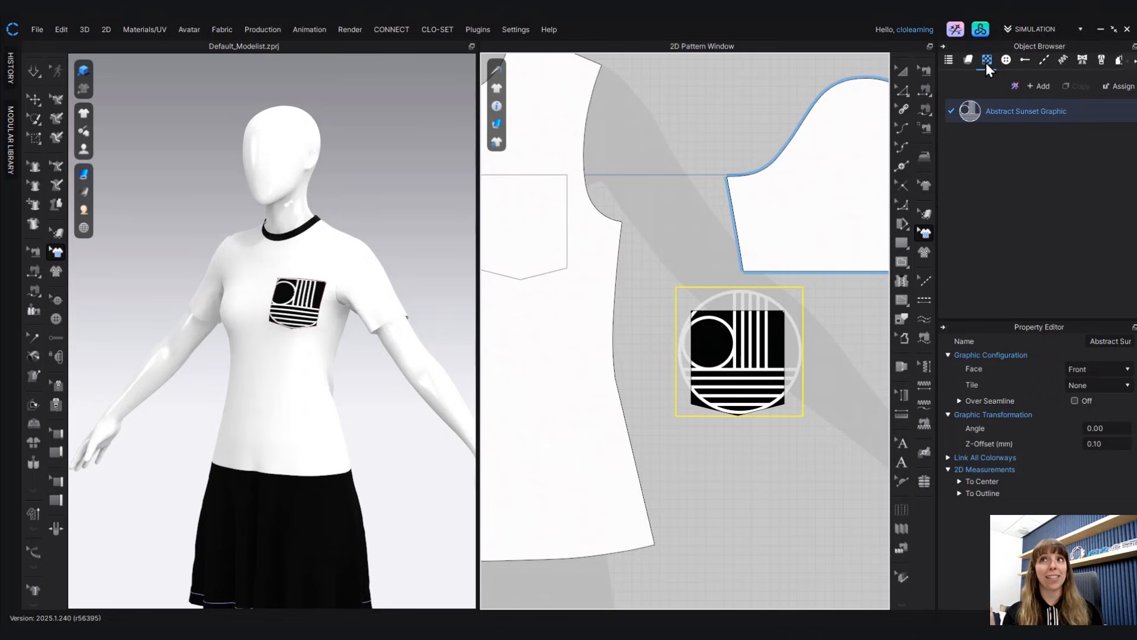
left_click(1041, 120)
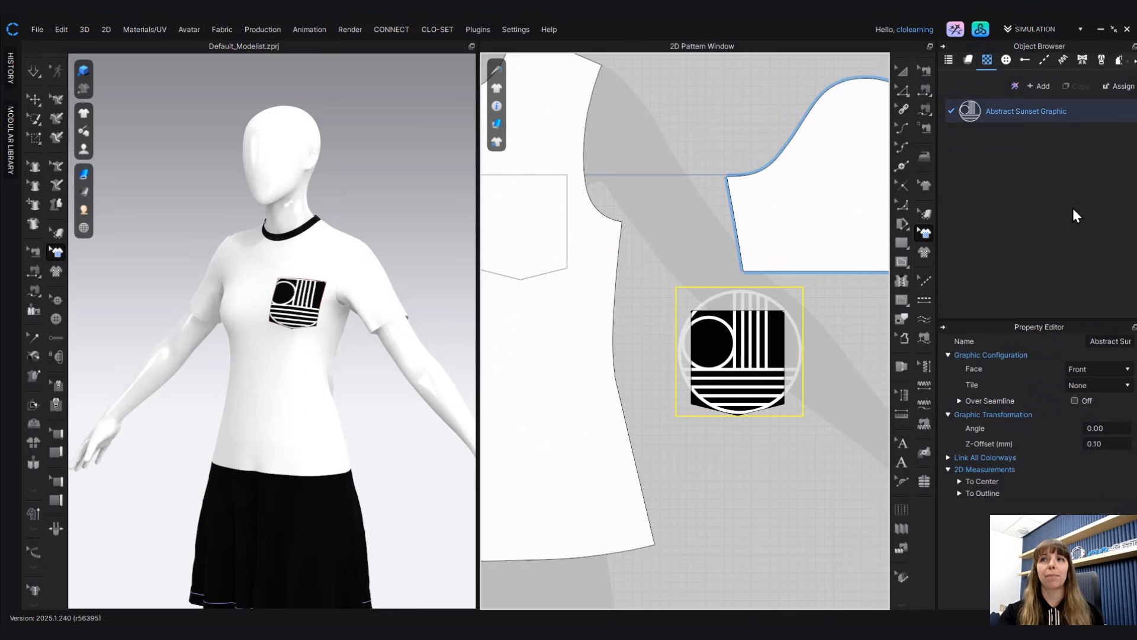
left_click(924, 235)
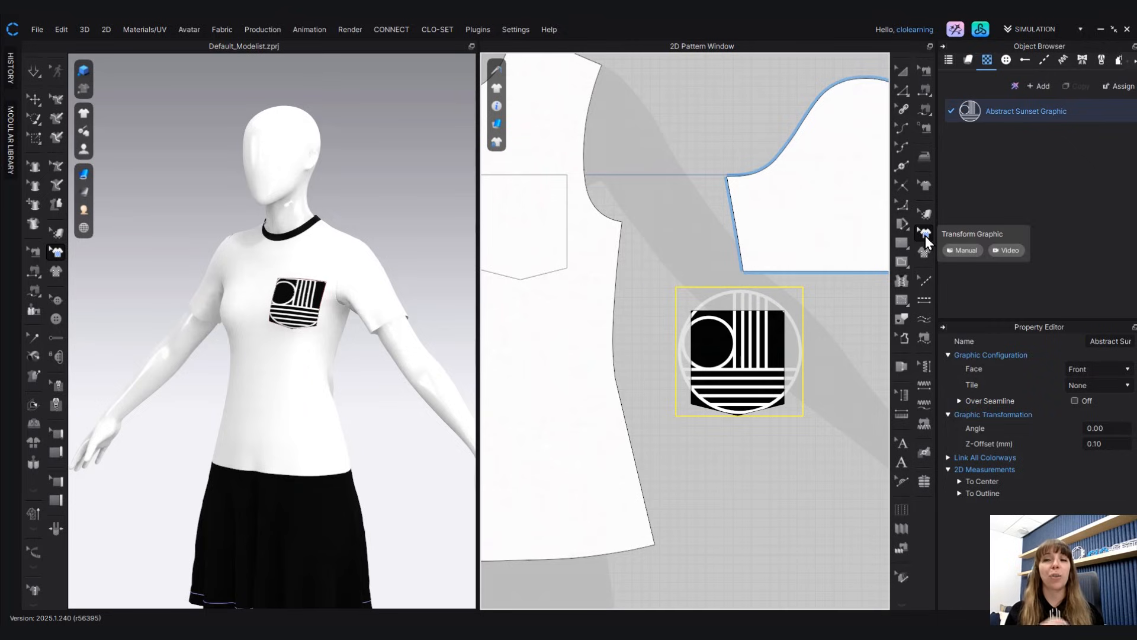
left_click(925, 235)
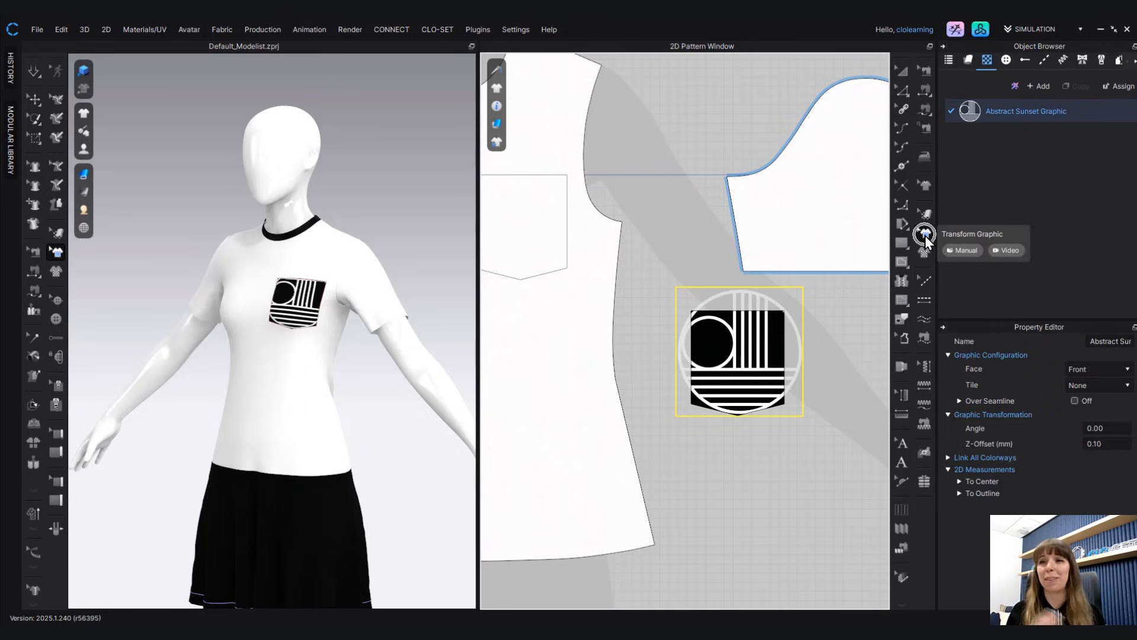
left_click(56, 251)
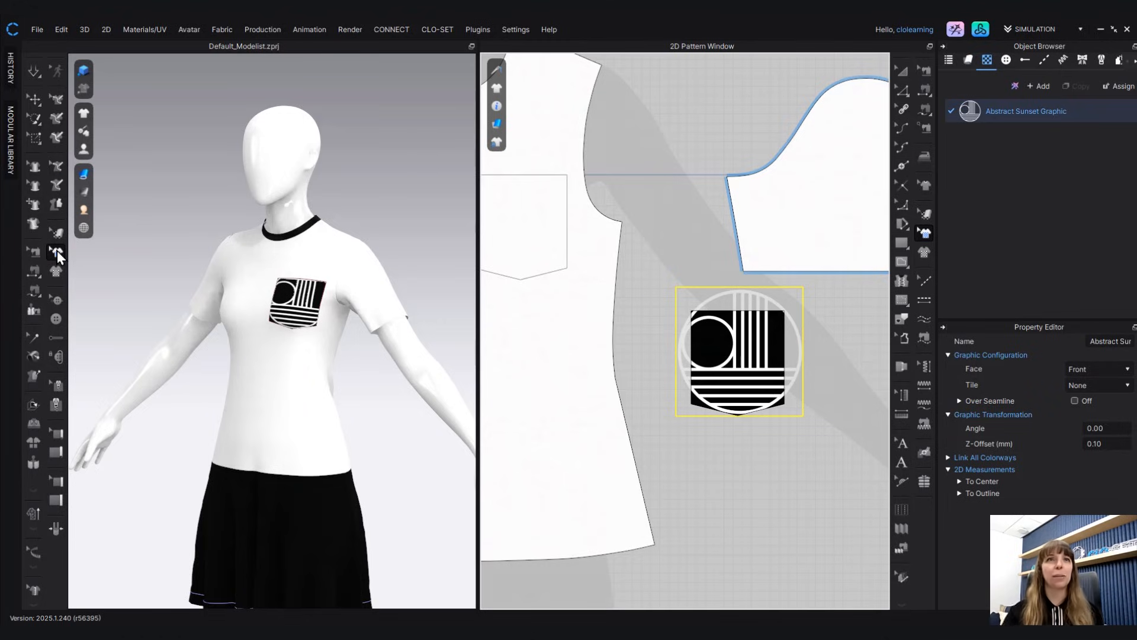
mouse_move(306, 301)
left_mouse_down()
mouse_move(285, 309)
mouse_move(305, 327)
mouse_move(321, 310)
mouse_move(310, 305)
left_mouse_up()
left_click_drag(768, 374, 745, 378)
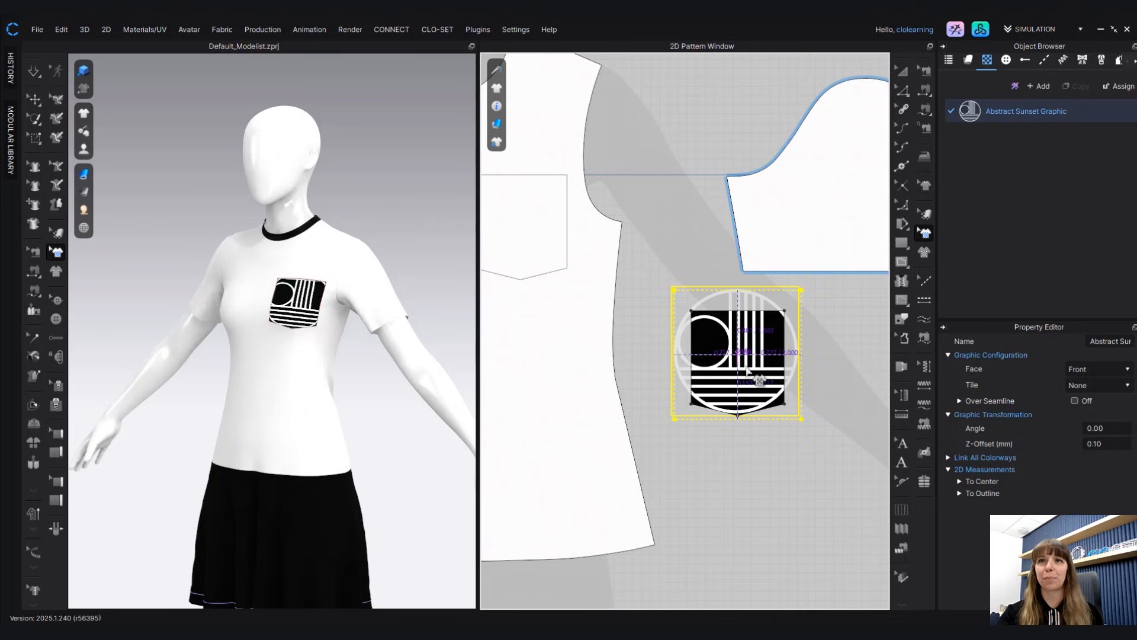
left_click_drag(750, 372, 753, 380)
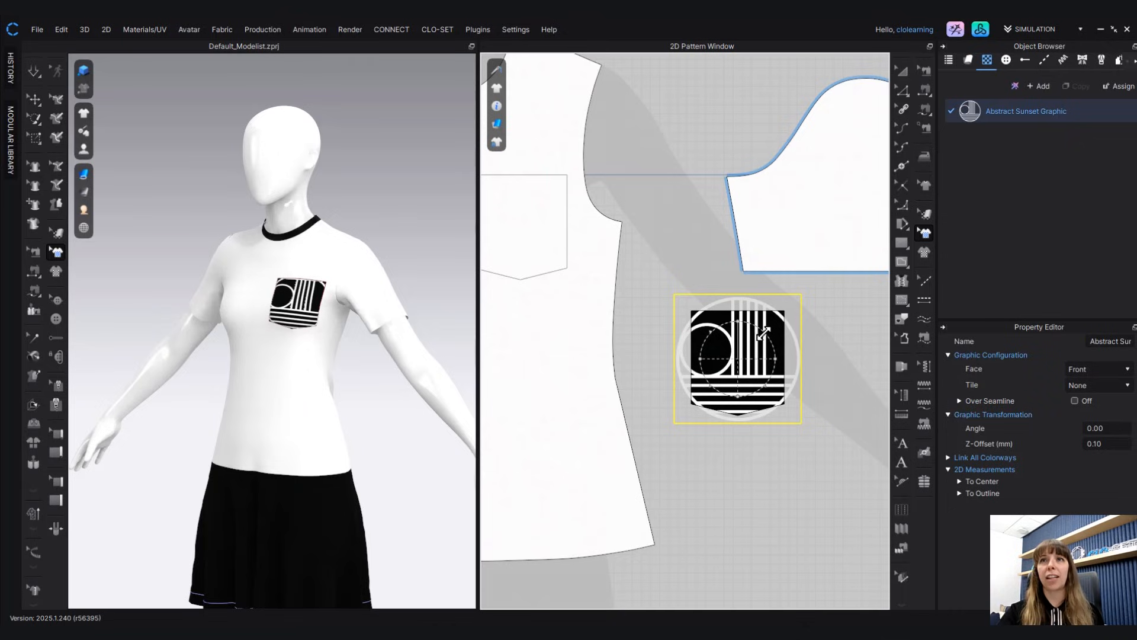
- Scale the sunset graphic proportionally to 75% of its size, 4.091 in wide and 4.155 in high
mouse_move(764, 333)
left_mouse_down()
mouse_move(770, 364)
mouse_move(749, 349)
mouse_move(761, 356)
mouse_move(758, 346)
left_mouse_up()
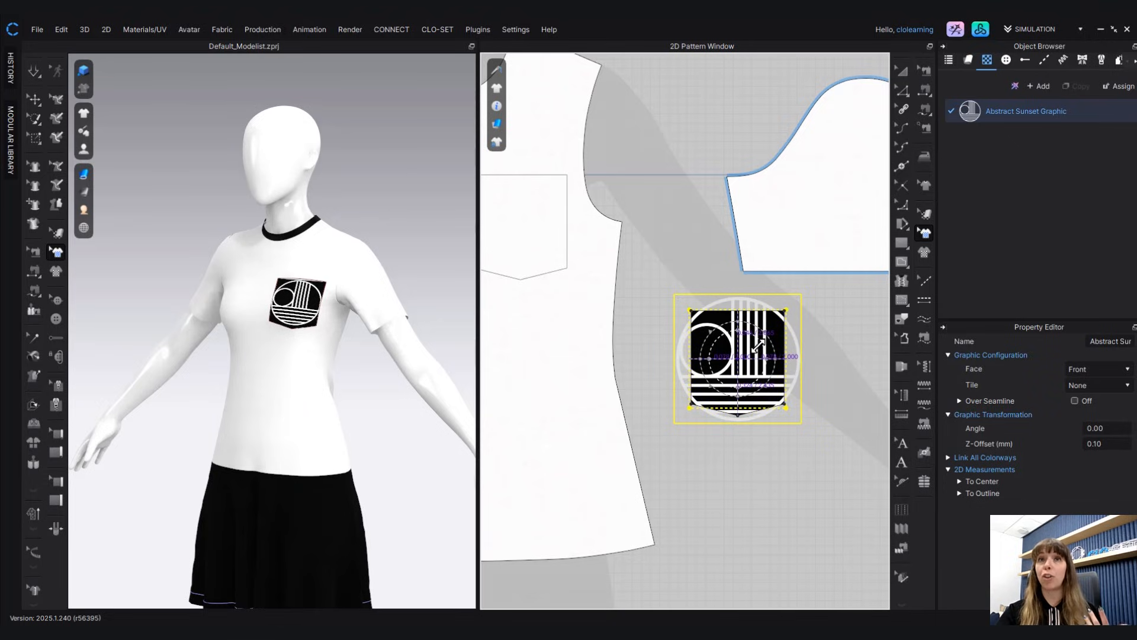
left_click_drag(759, 345, 757, 342)
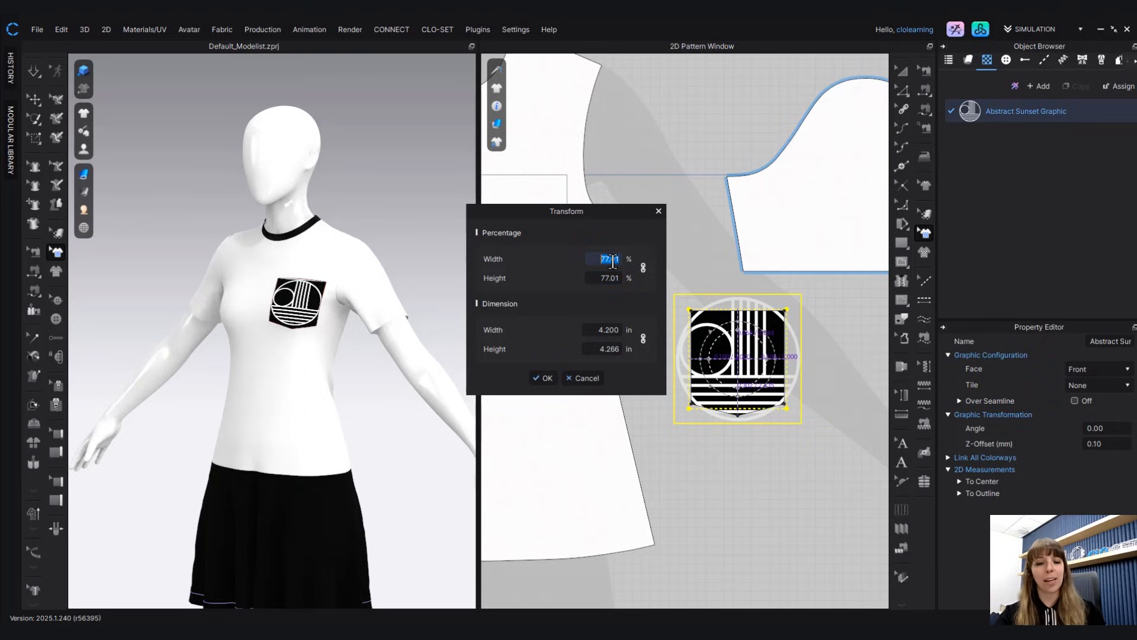
type("75")
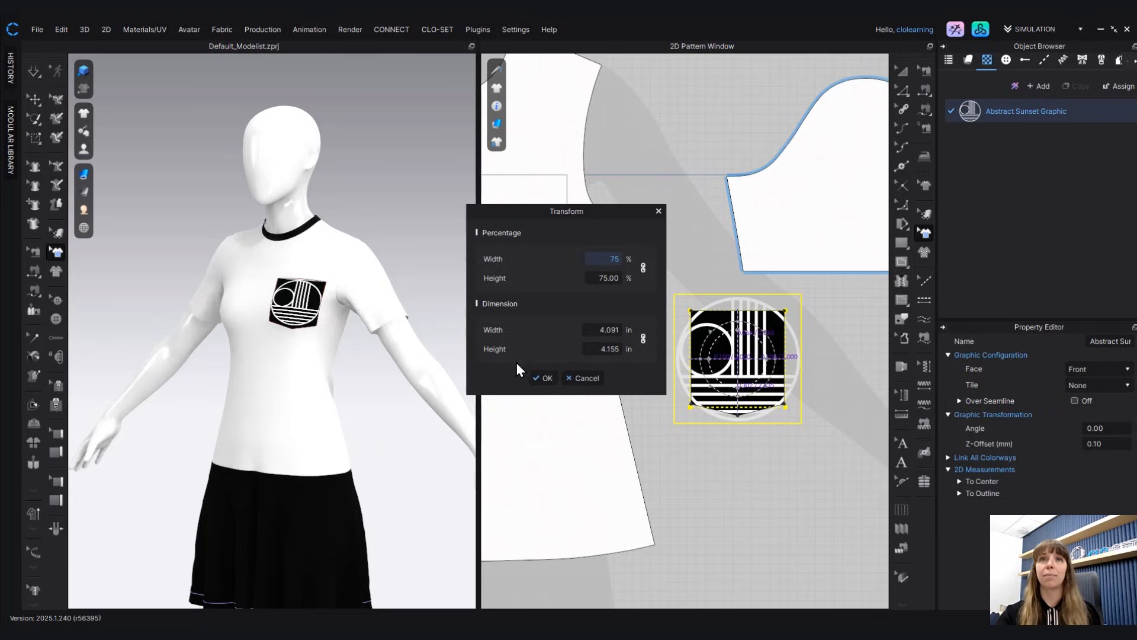
left_click(544, 377)
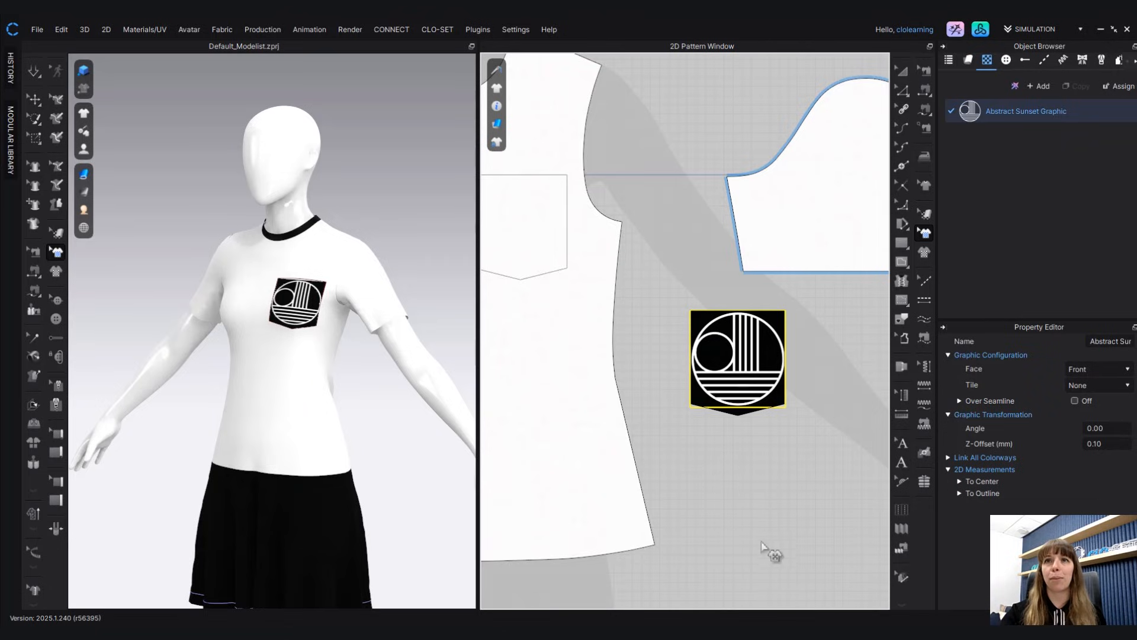
- Shrink the sunset graphic slightly more so its circle sits just inside the side edges of the pocket
scroll(762, 540, "up", 3)
left_click(737, 302)
left_click_drag(725, 290, 725, 290)
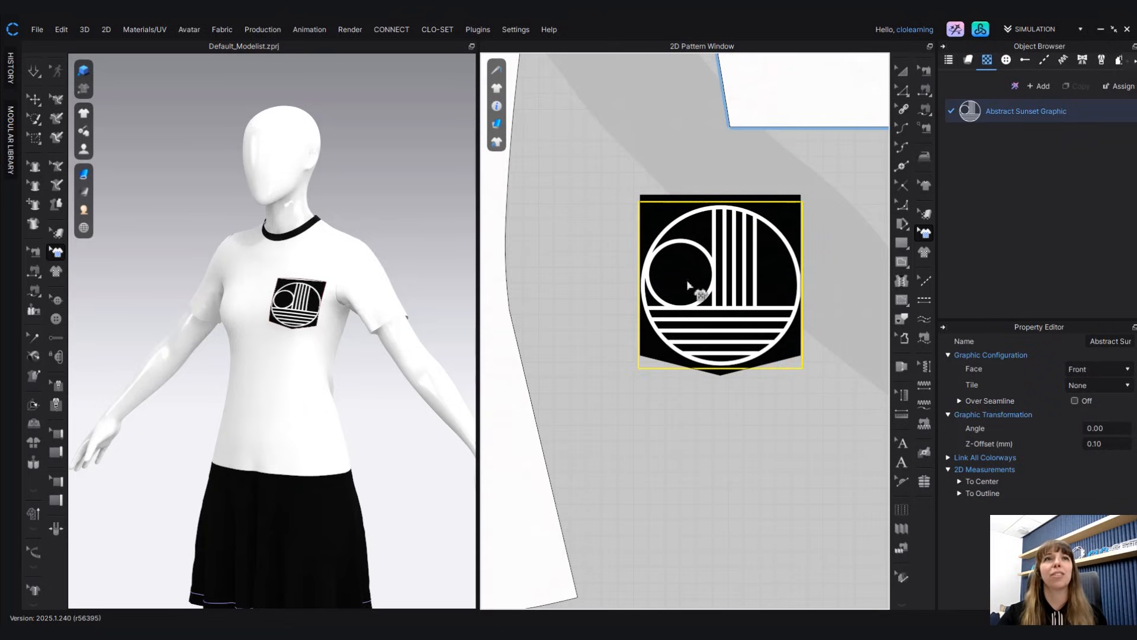
left_click(853, 288)
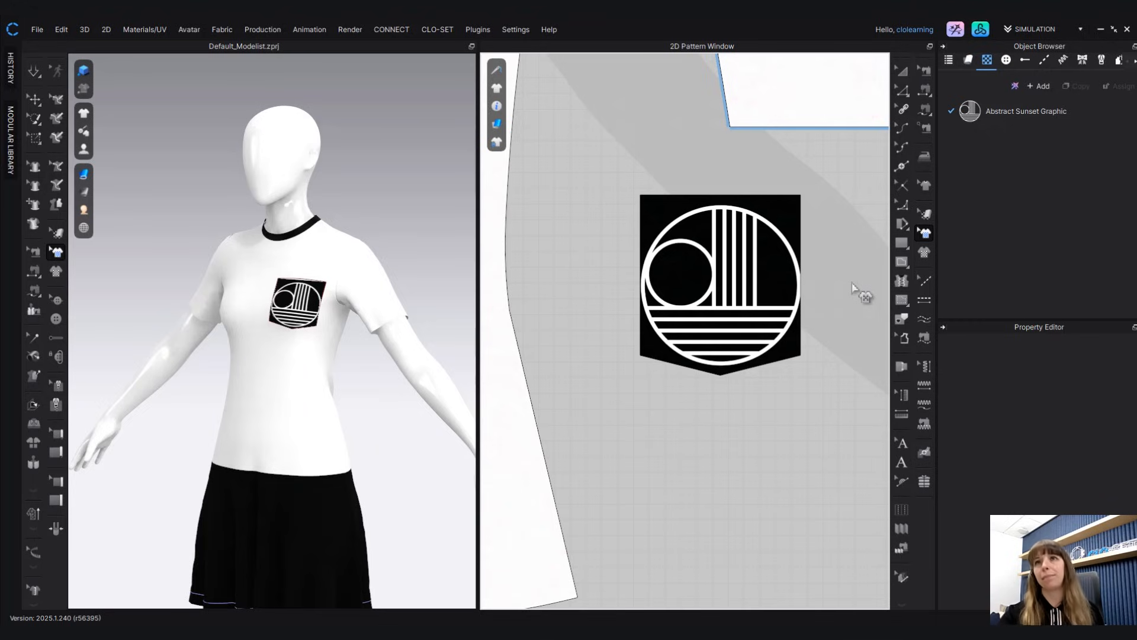
left_click(764, 299)
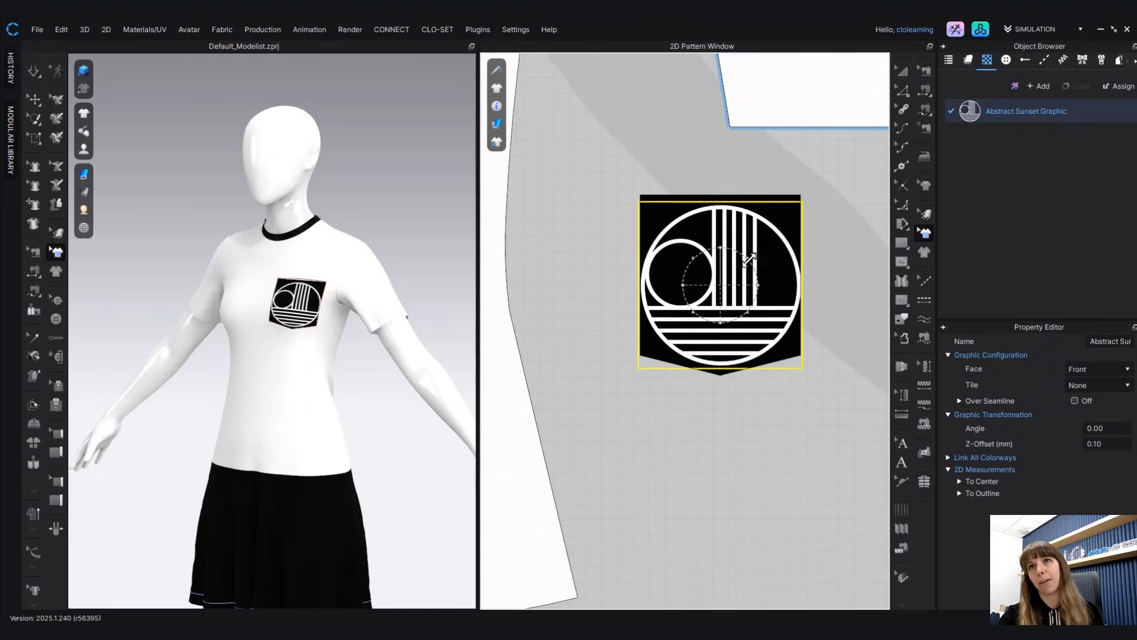
left_click_drag(749, 259, 746, 262)
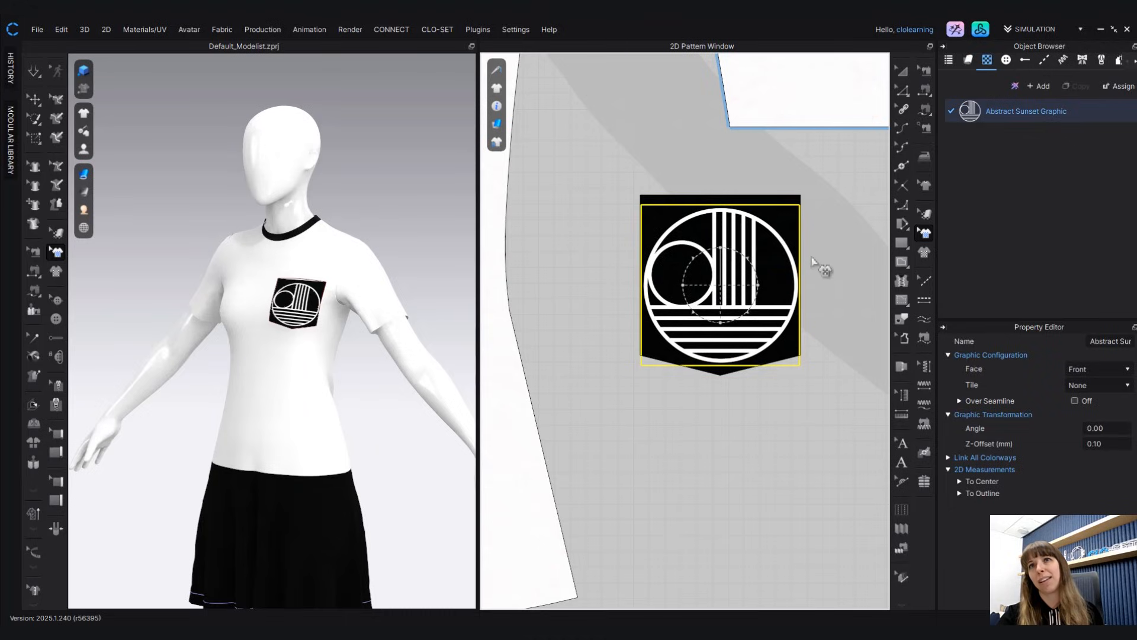
left_click(837, 241)
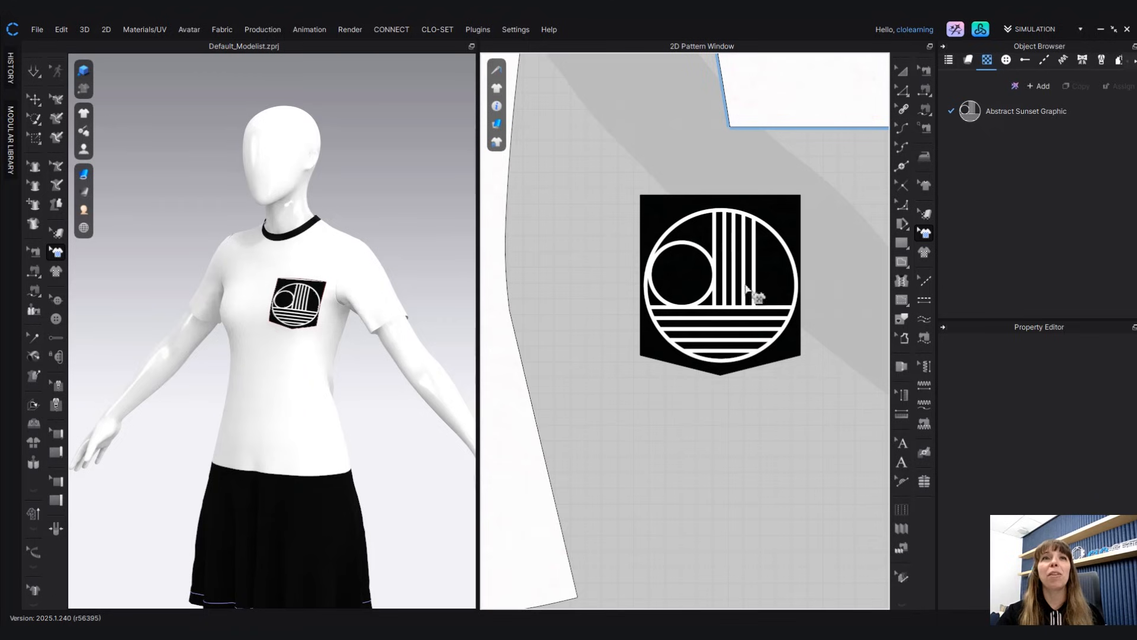
- Set the Abstract Sunset Graphic's print type to Blend with Base Fabric and its material type to Fabric_Shiny
scroll(754, 380, "down", 3)
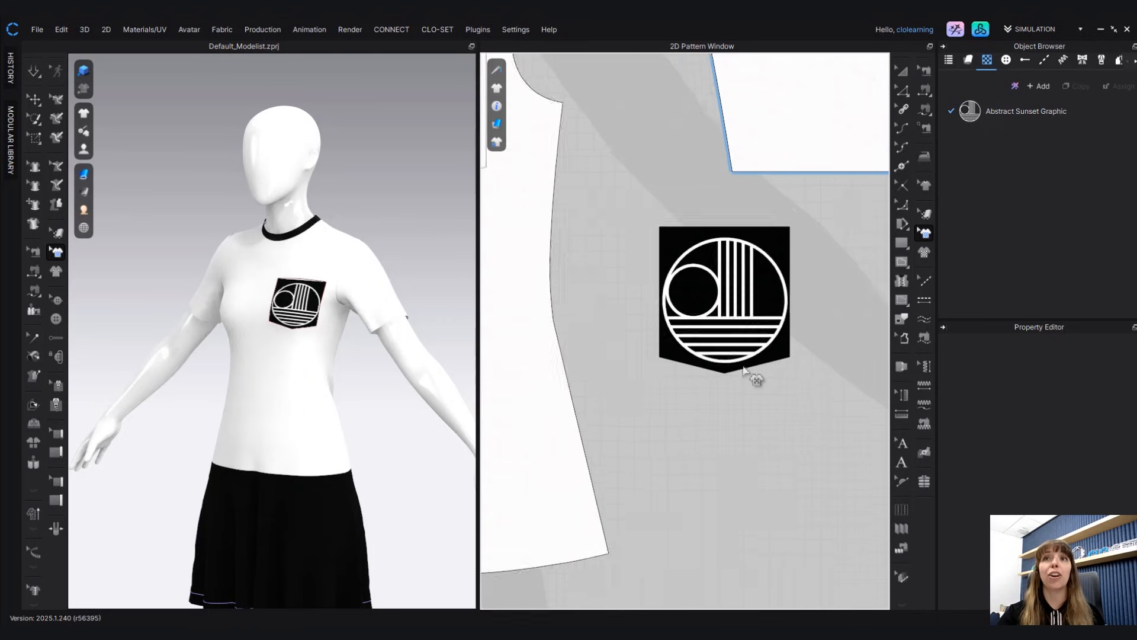
left_click(741, 333)
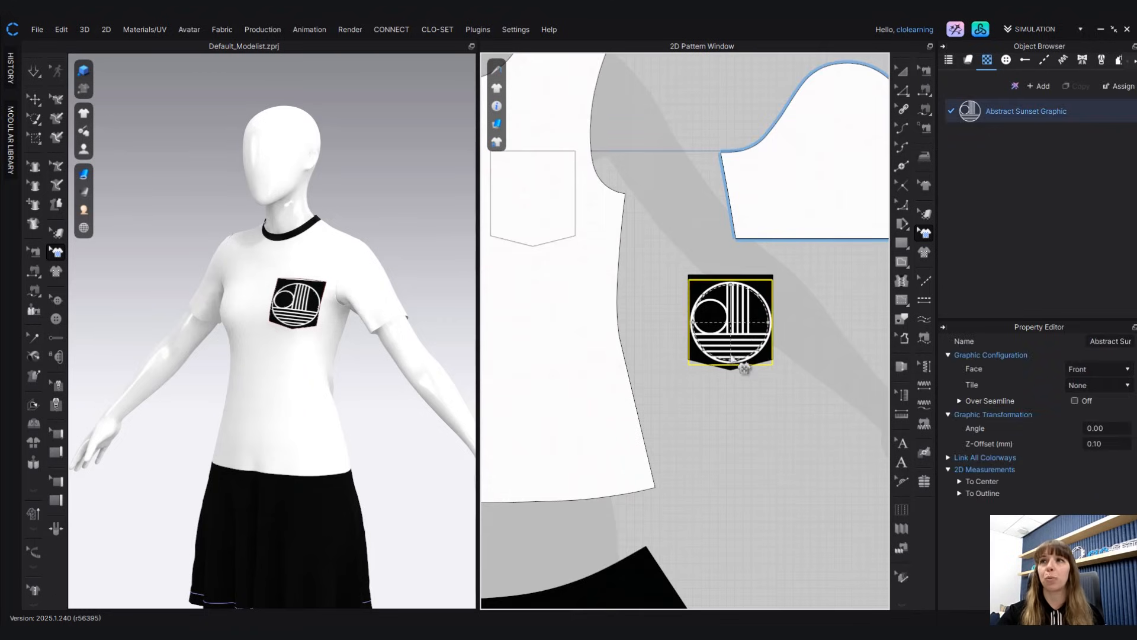
left_click(1077, 108)
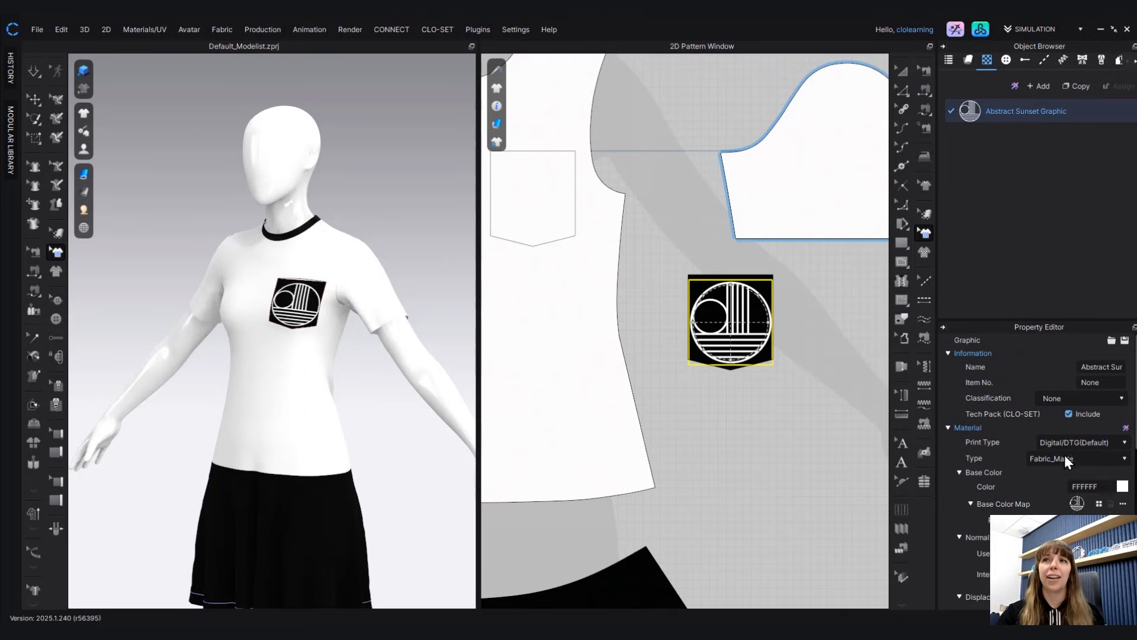
left_click(1092, 443)
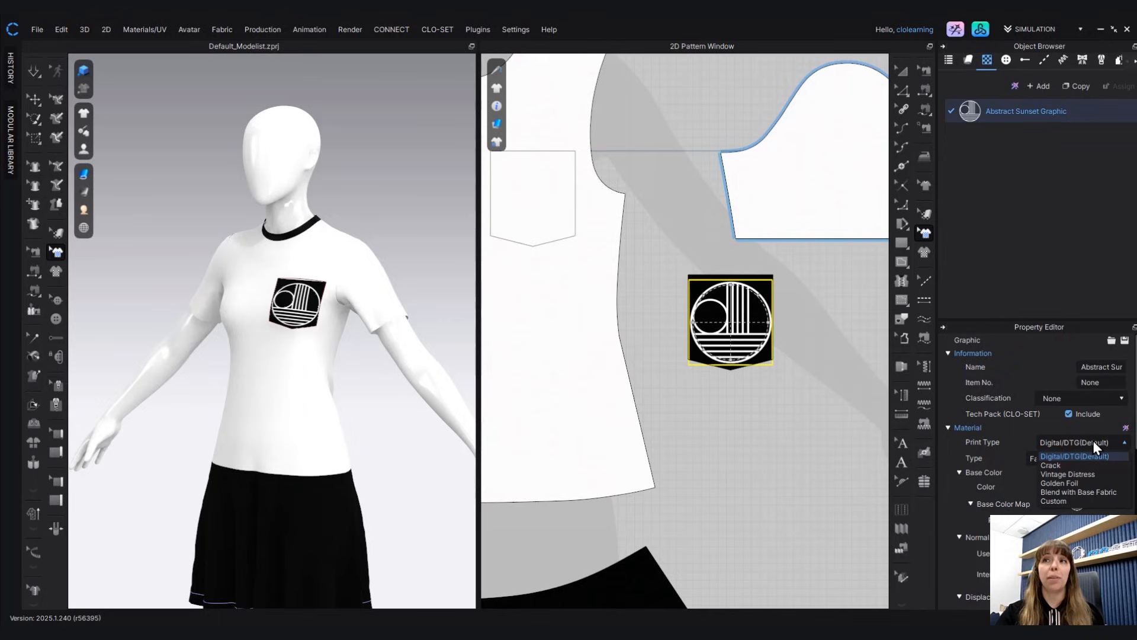
left_click(1082, 493)
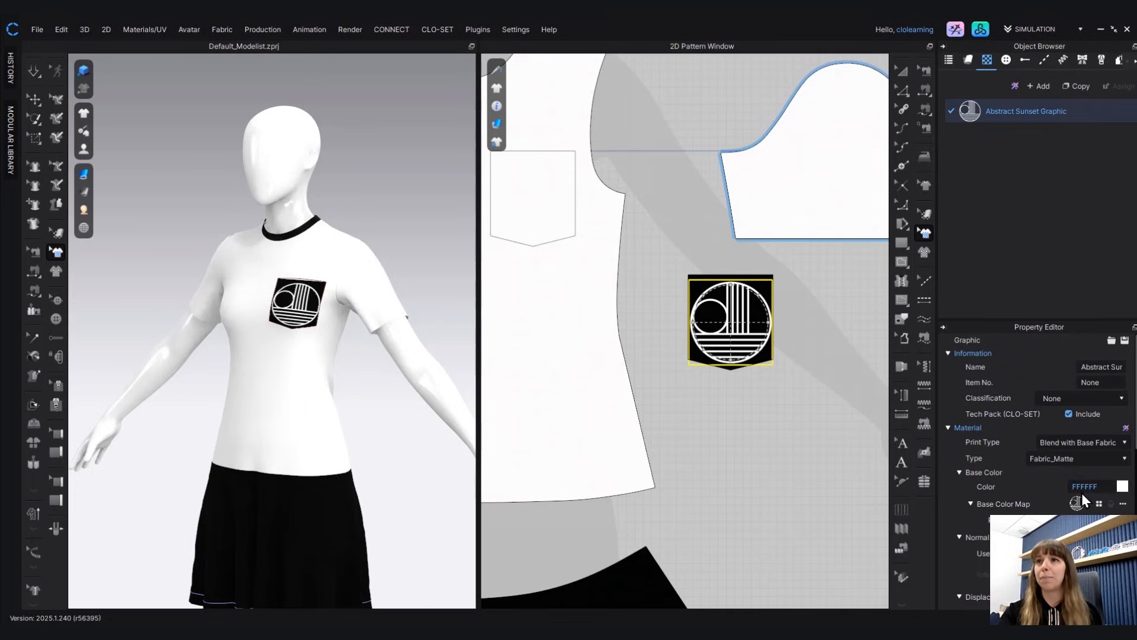
left_click(1121, 459)
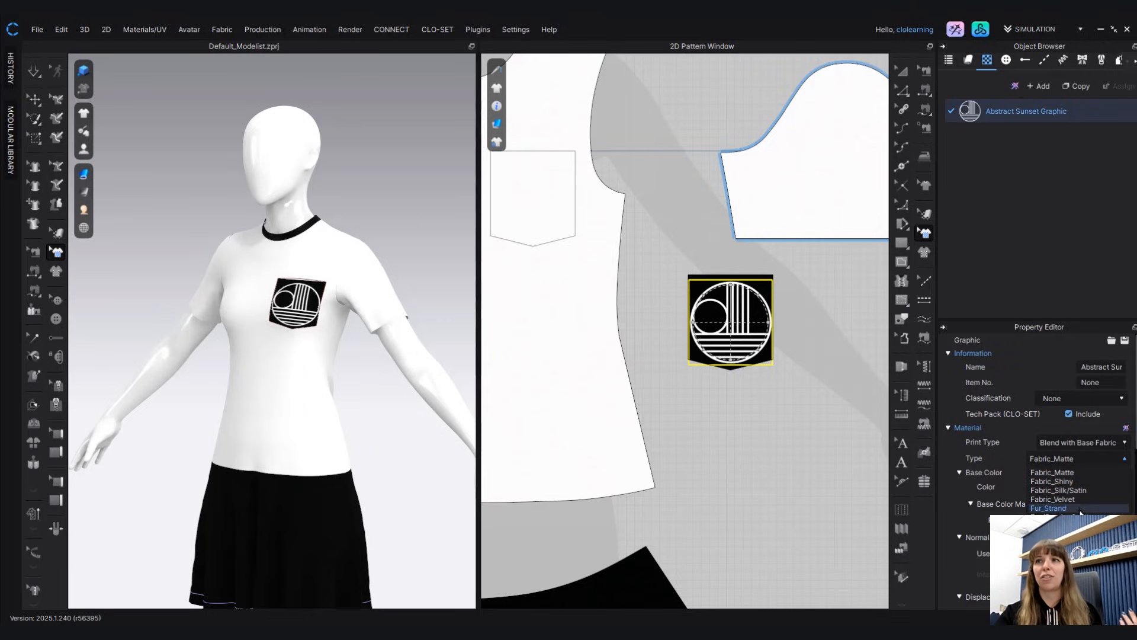
left_click(1064, 483)
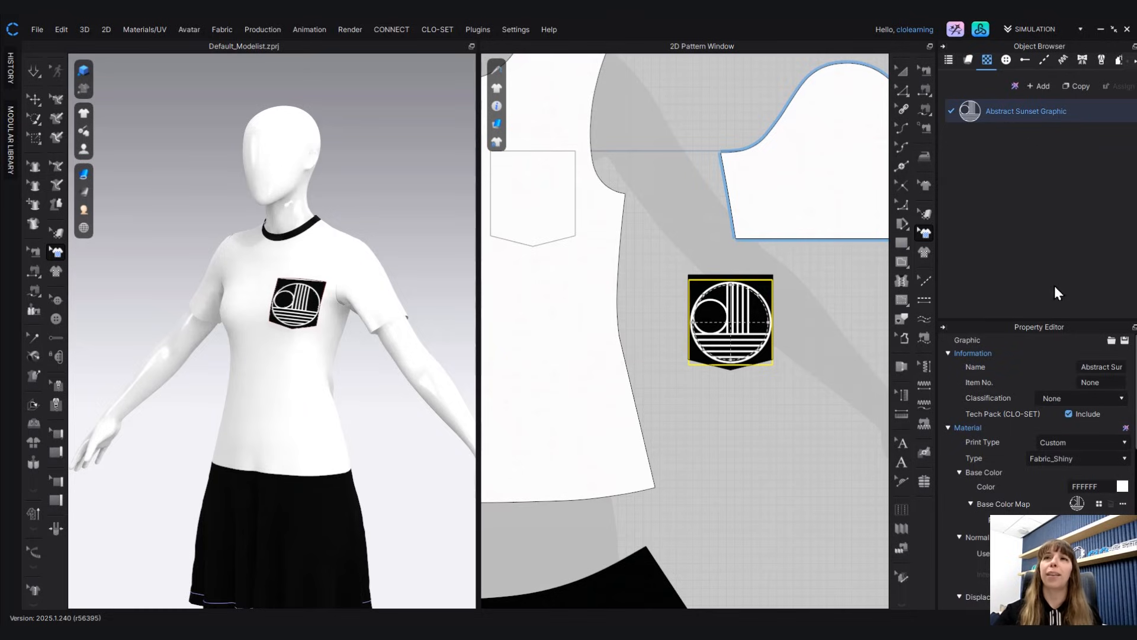
- Turn the avatar to its back and add CLO Tag.png from the CLO LIVE library folder to the graphics list
middle_click_drag(317, 341, 323, 397)
right_click_drag(324, 382, 154, 370)
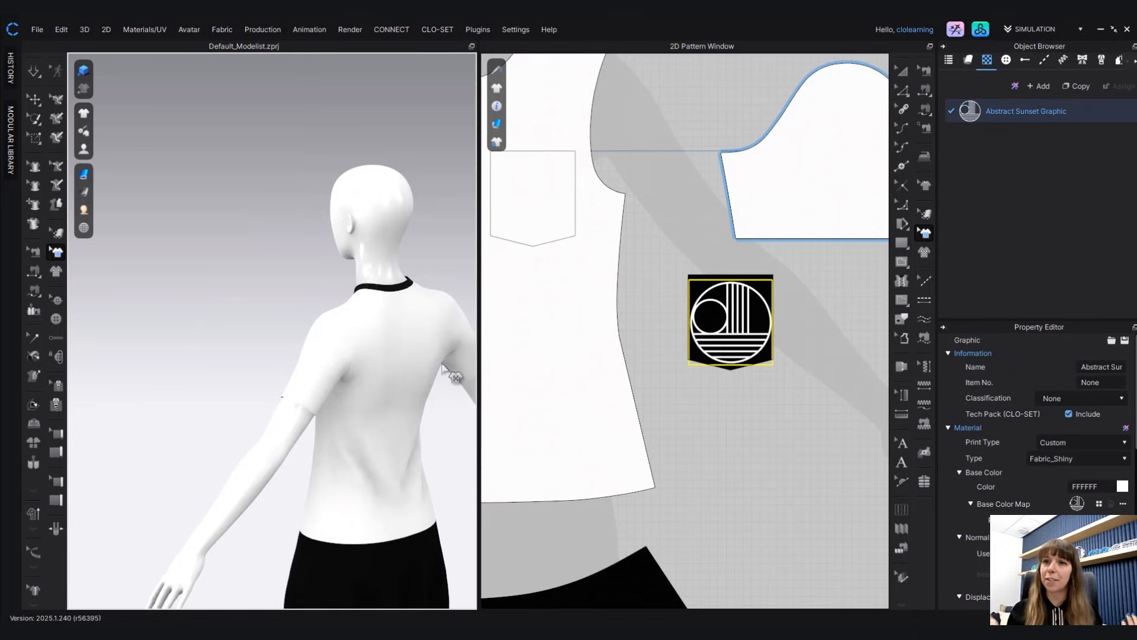
left_click(980, 31)
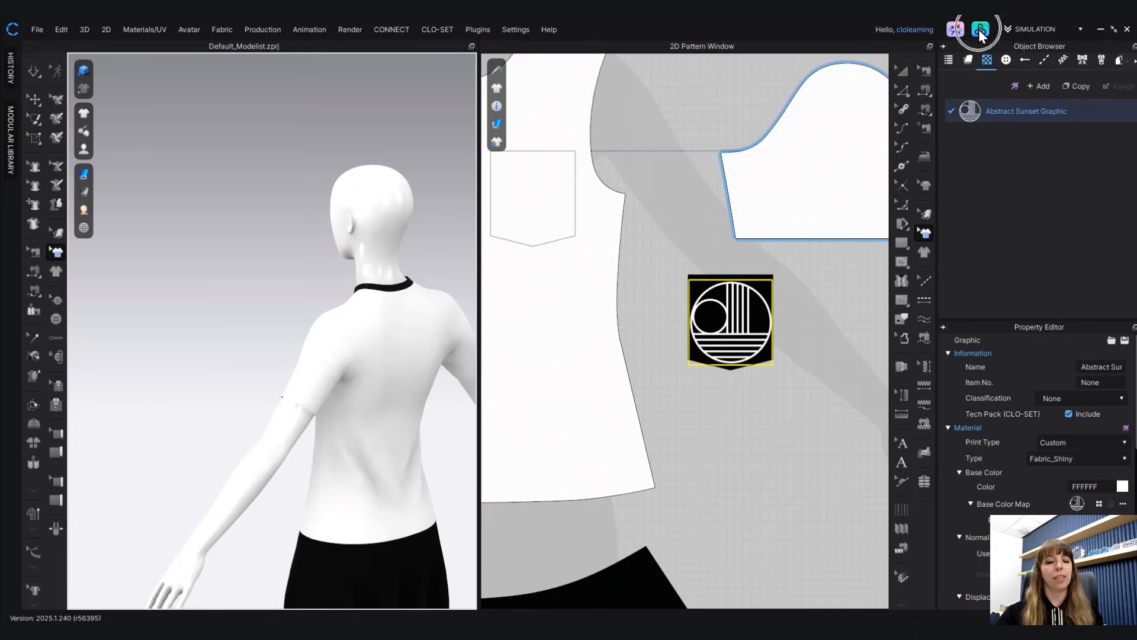
left_click(978, 29)
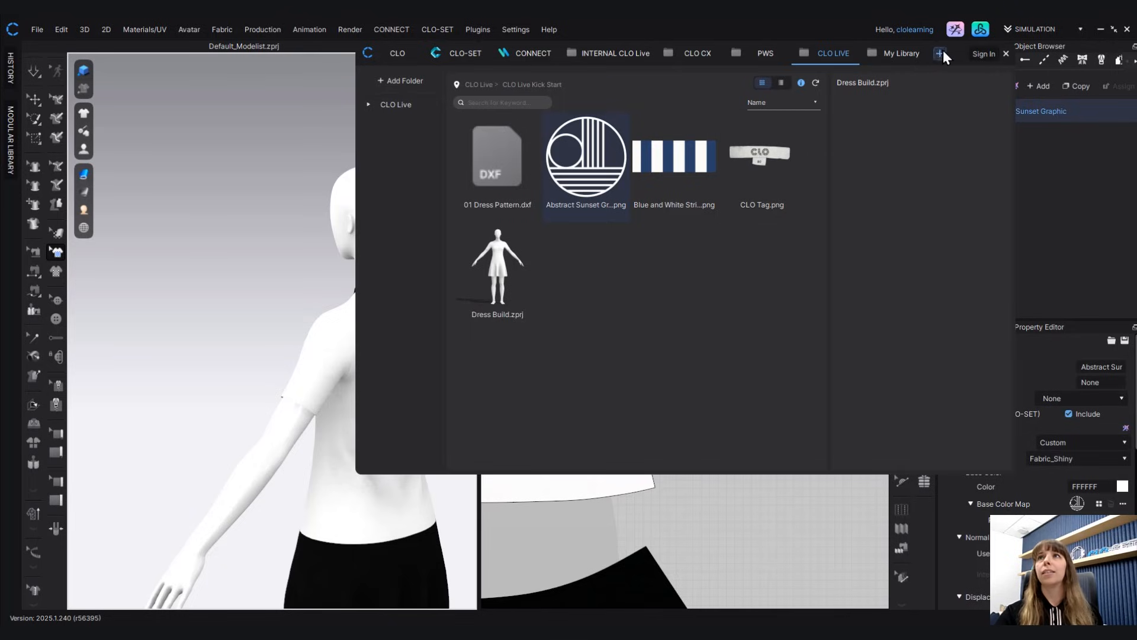
left_click_drag(950, 54, 616, 134)
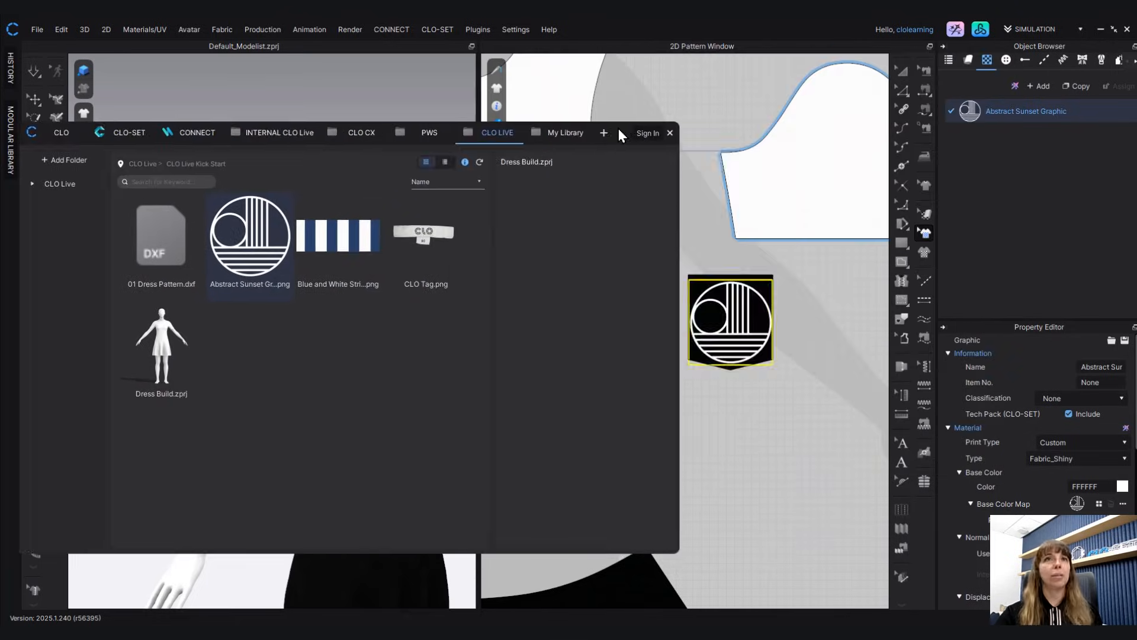
right_click(425, 241)
left_click(414, 272)
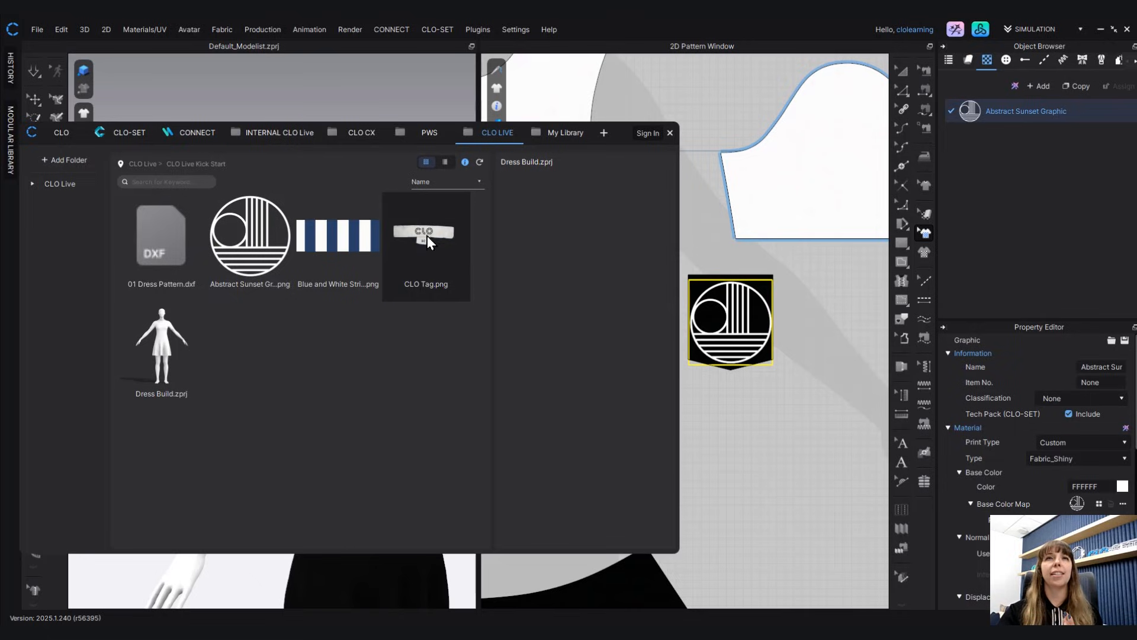
left_click_drag(428, 236, 832, 207)
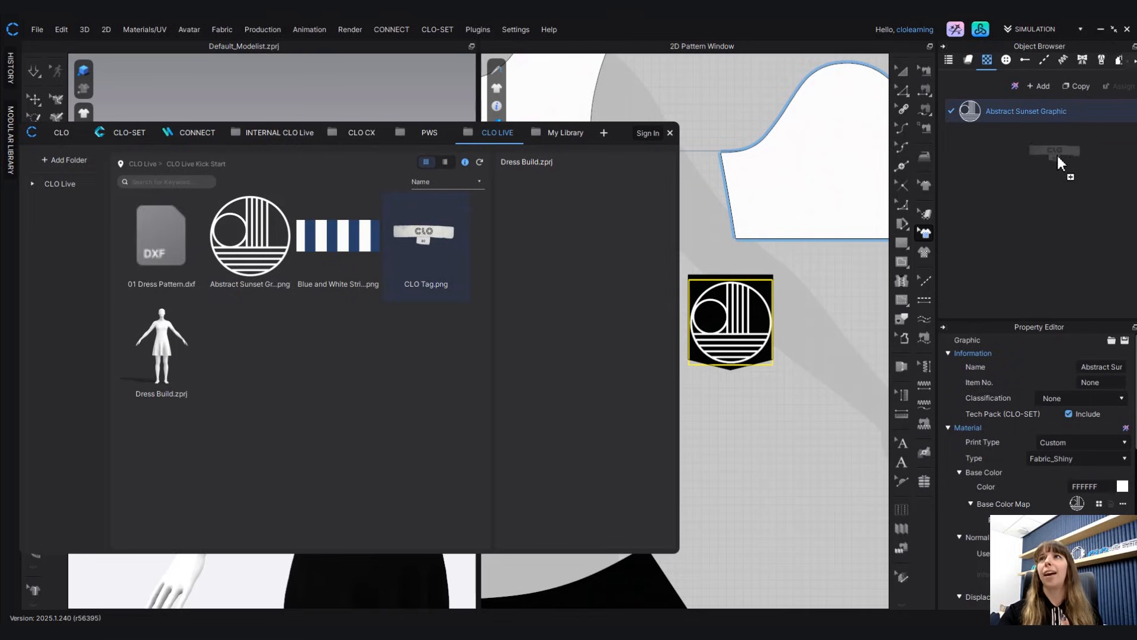
left_click_drag(1044, 162, 1020, 188)
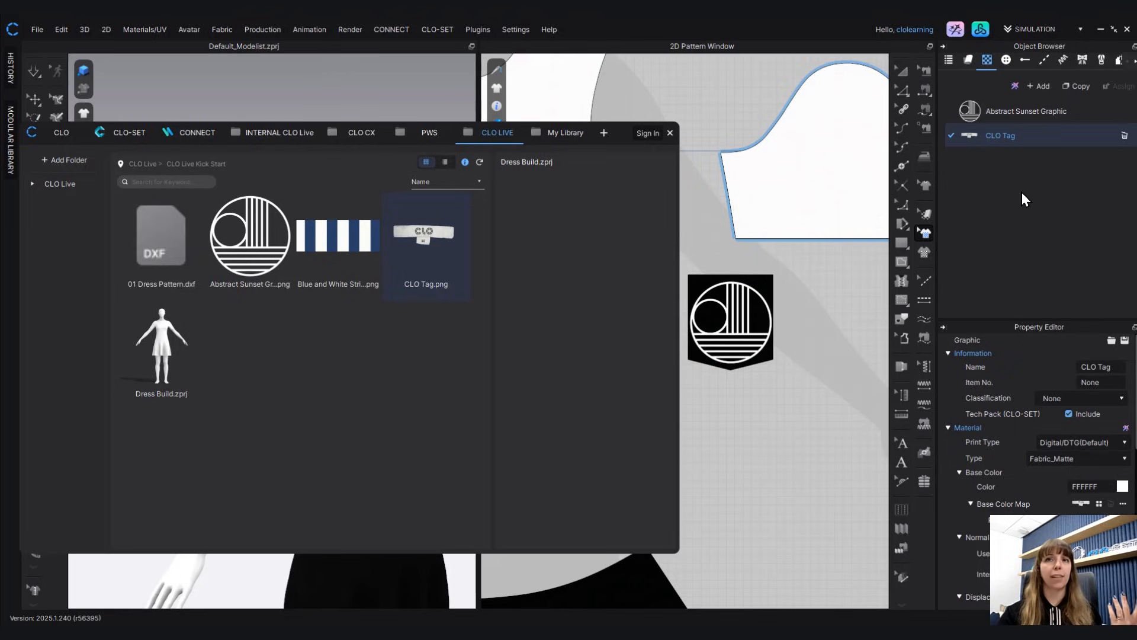
- Close the library and place the CLO Tag graphic at the centre back, just below the neckline of the back bodice
left_click(670, 133)
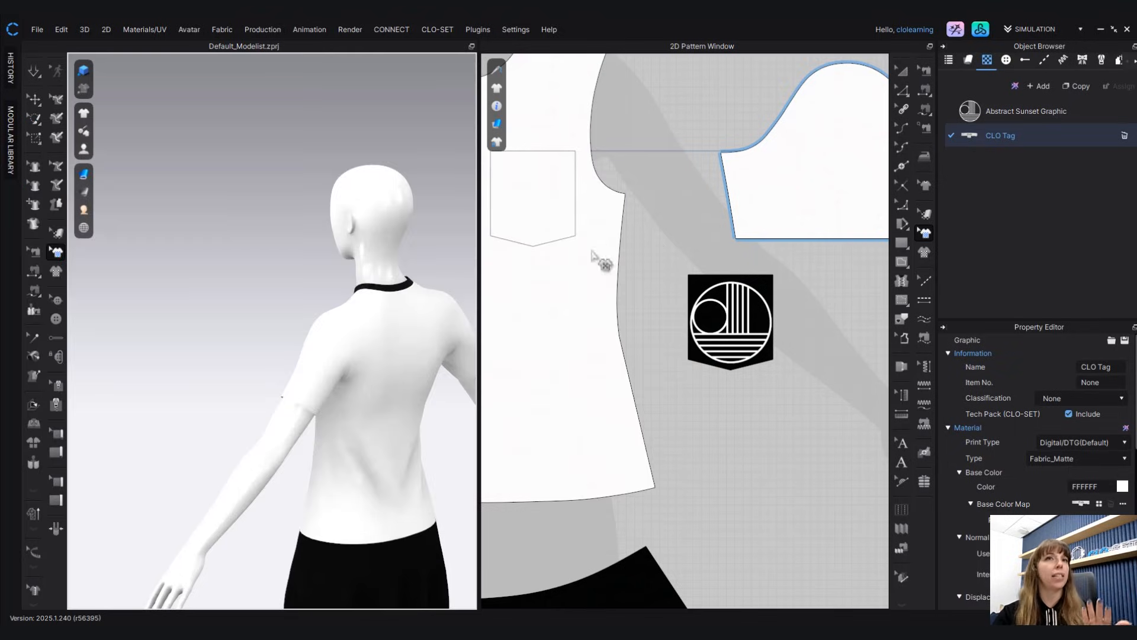
scroll(324, 288, "up", 3)
scroll(324, 286, "up", 1)
scroll(741, 249, "down", 3)
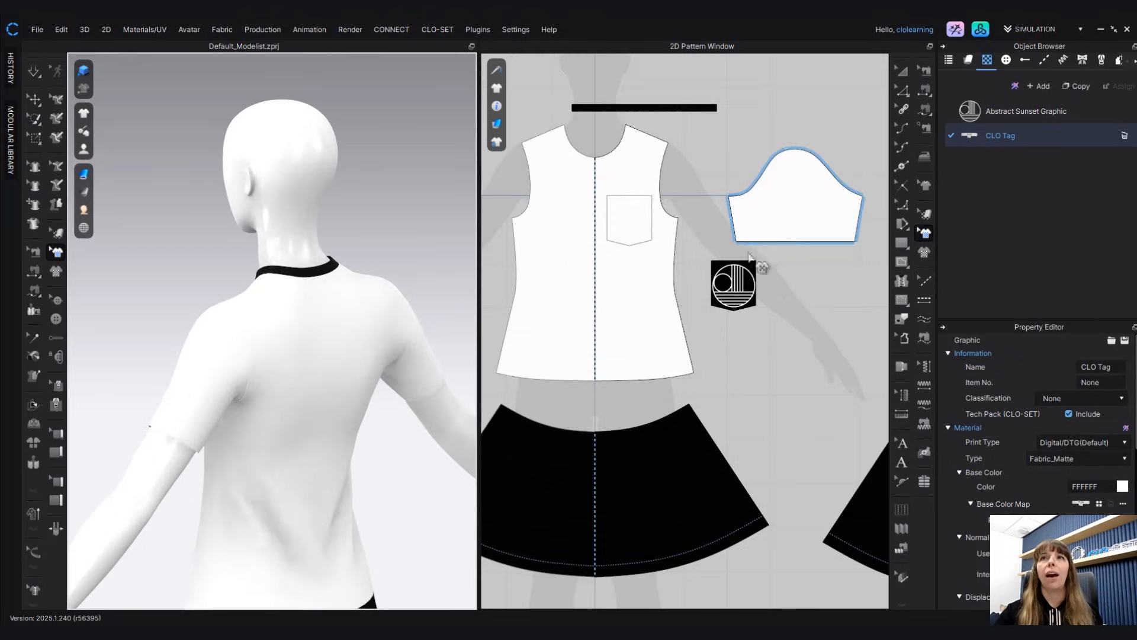
middle_click_drag(803, 263, 579, 323)
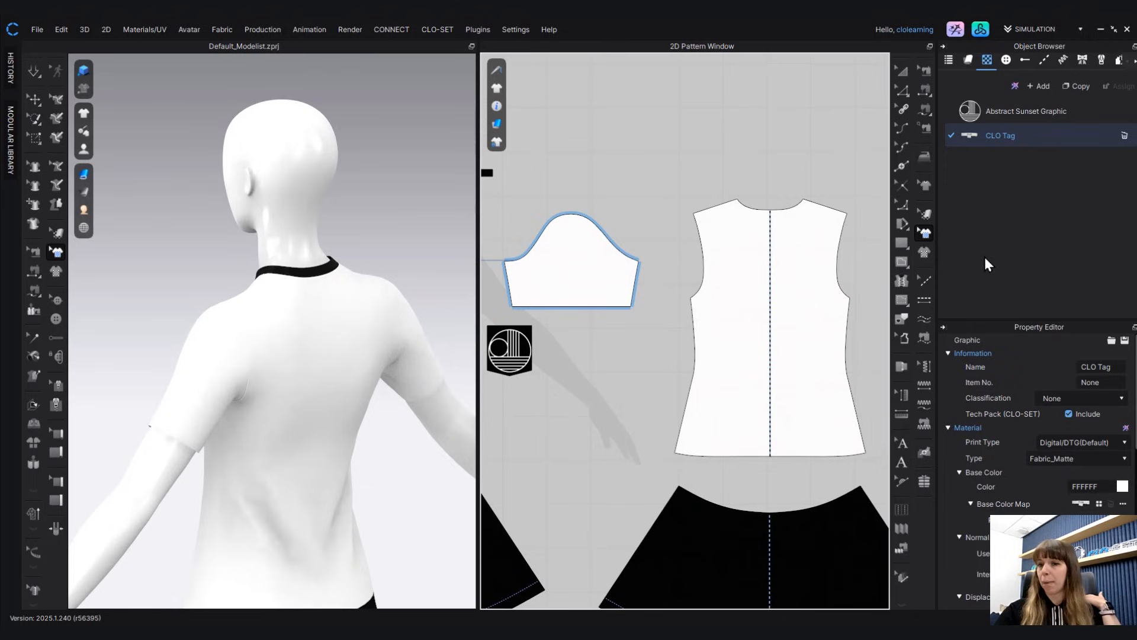
left_click(1003, 136)
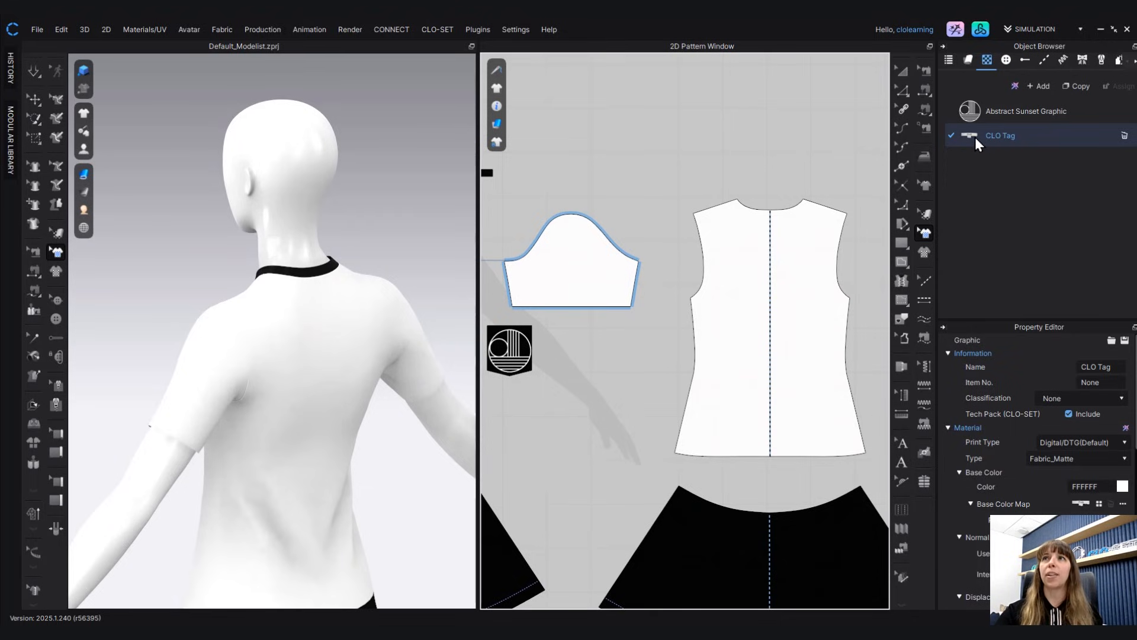
left_click(772, 230)
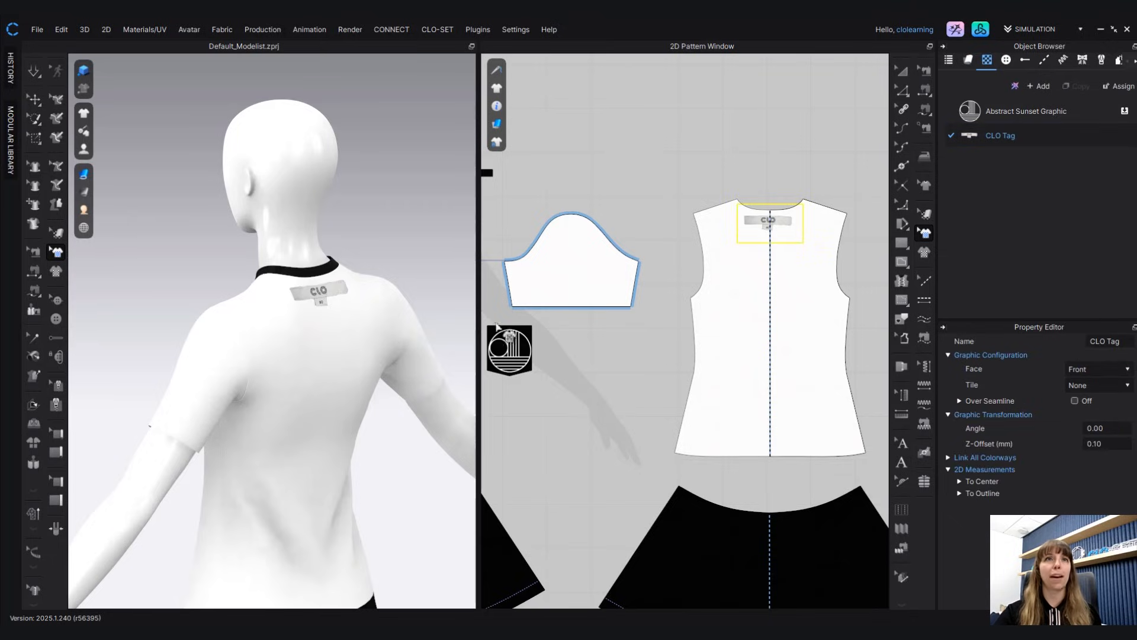
- Set the face of the CLO Tag graphic at the back neck to Back so it prints inside the garment
scroll(344, 317, "up", 3)
key("8")
scroll(773, 224, "up", 5)
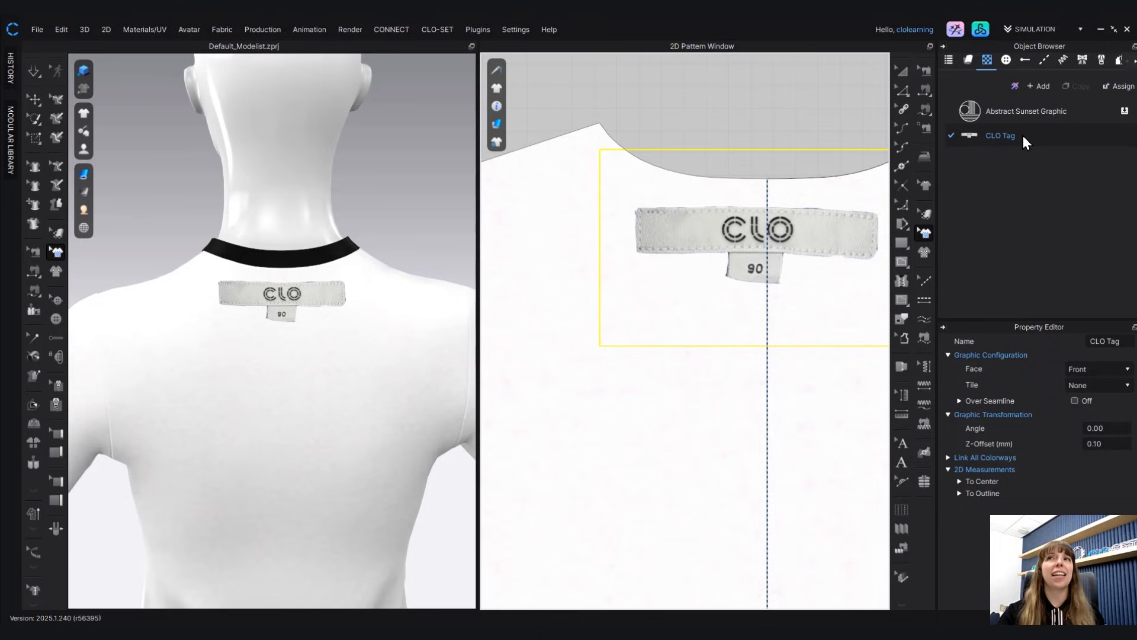
left_click(1055, 132)
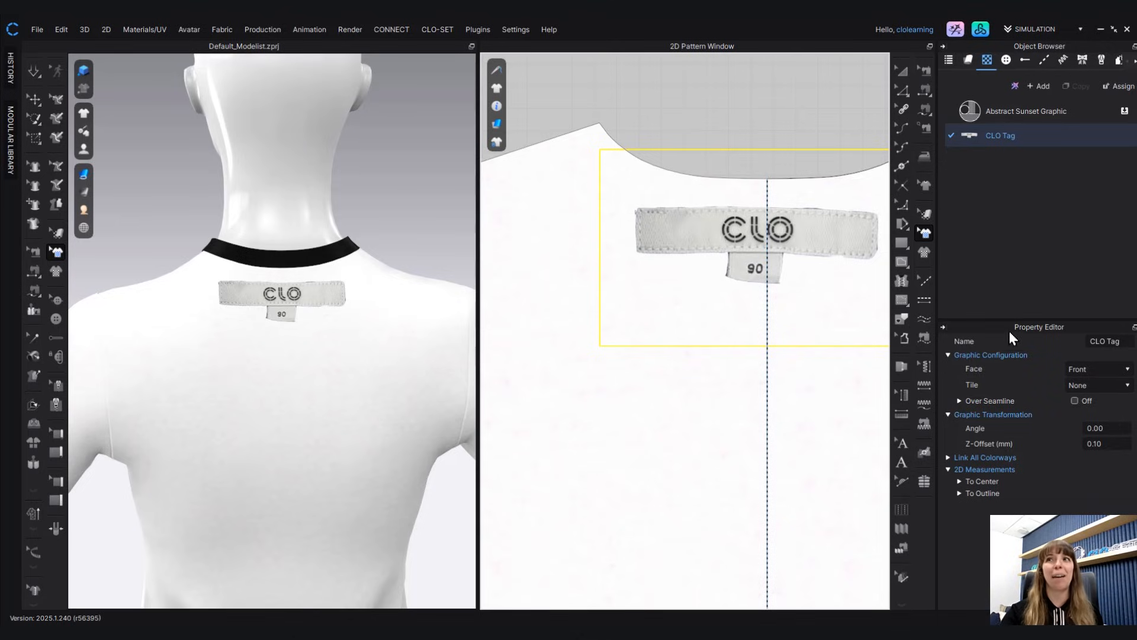
left_click(781, 256)
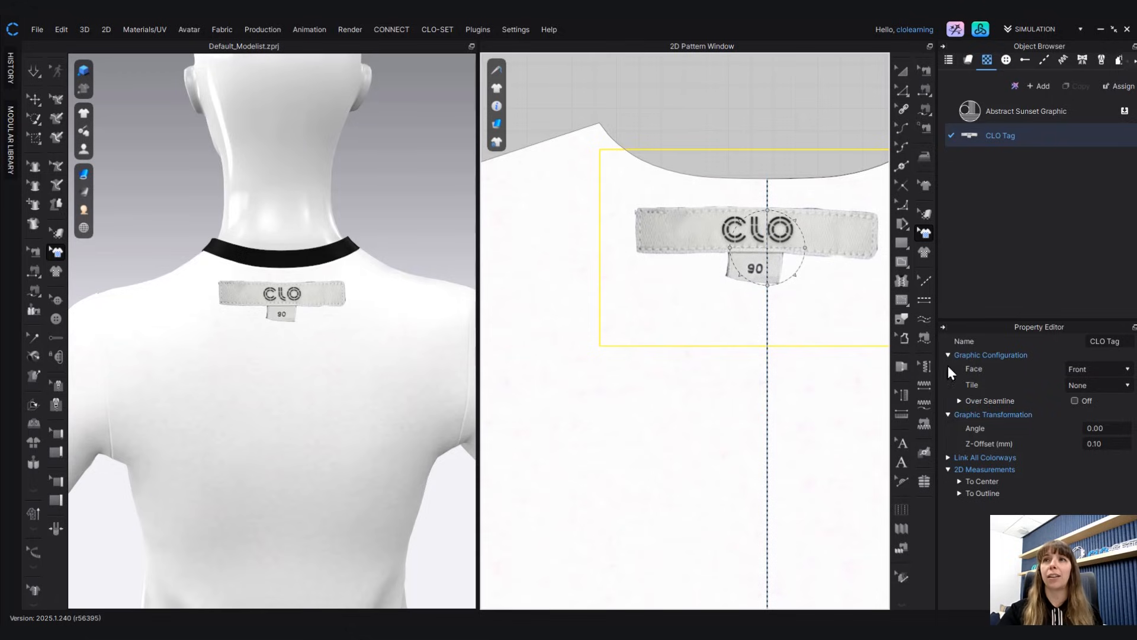
left_click(1125, 370)
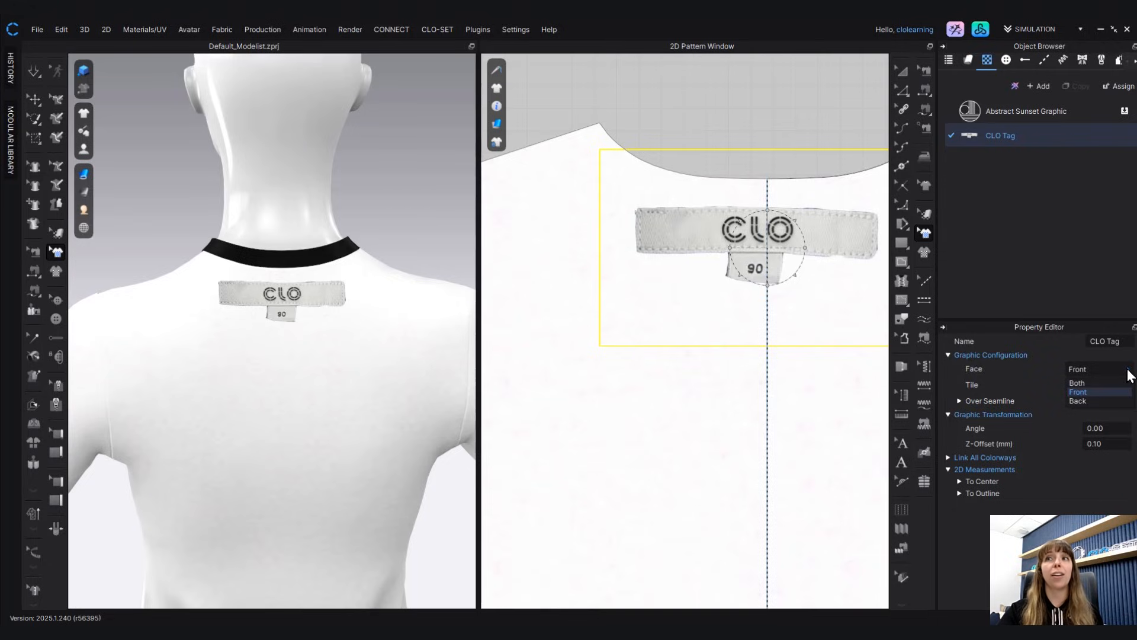
left_click(1084, 400)
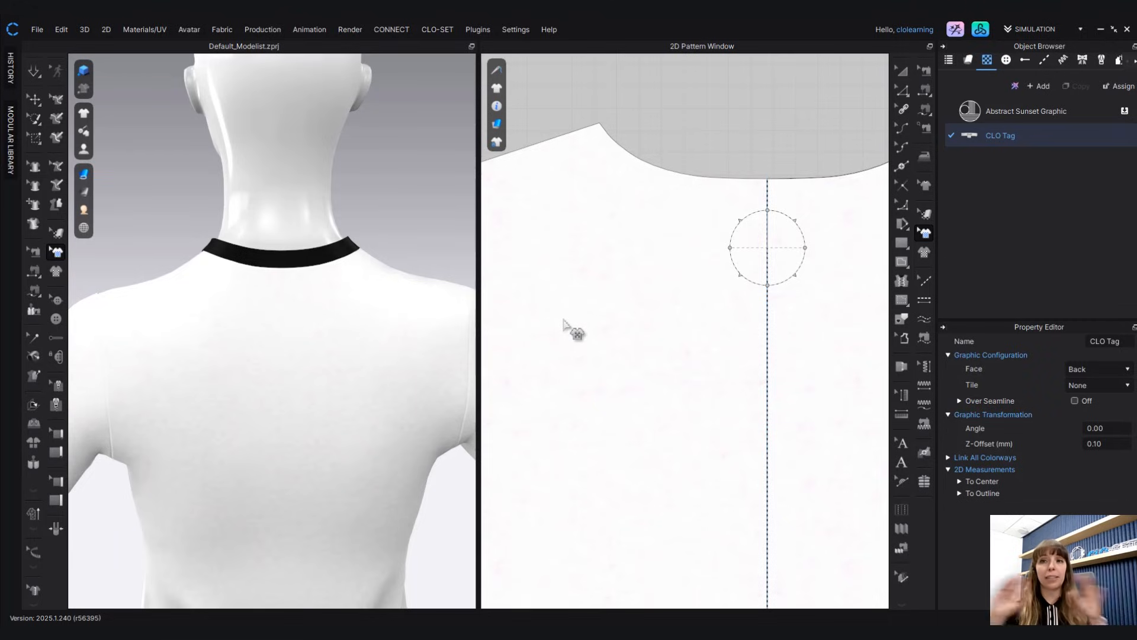
- Hide the avatar temporarily to inspect the CLO Tag inside the back neck from the front, and show the avatar again
mouse_move(382, 316)
right_mouse_down()
mouse_move(389, 347)
mouse_move(363, 375)
mouse_move(481, 367)
mouse_move(270, 370)
mouse_move(365, 325)
right_mouse_up()
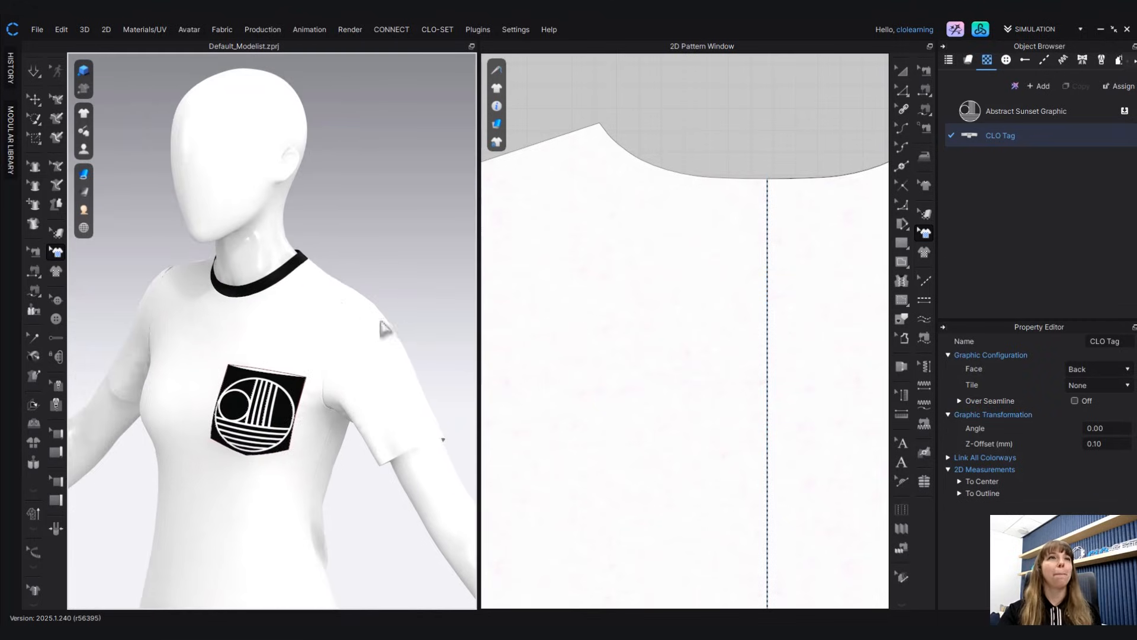
scroll(254, 309, "up", 5)
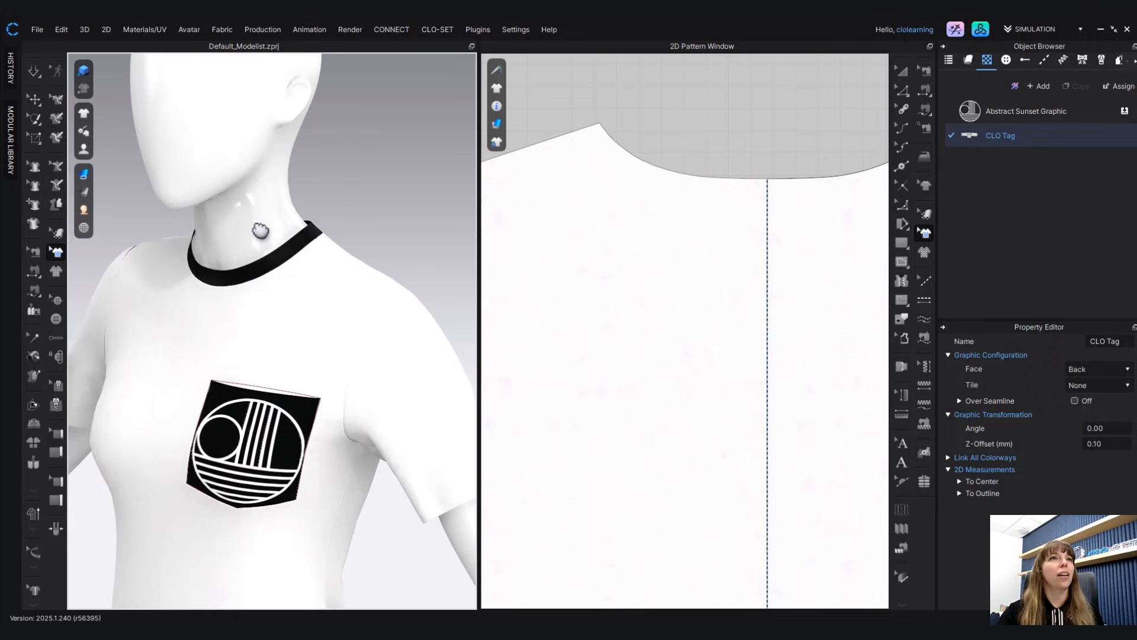
mouse_move(84, 150)
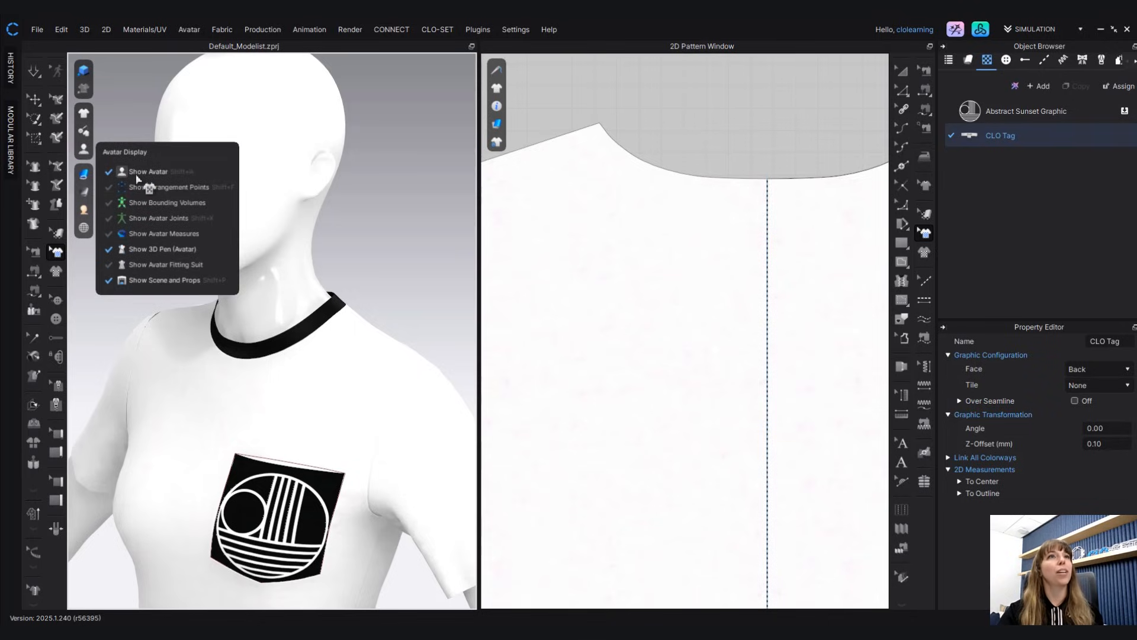
left_click(140, 174)
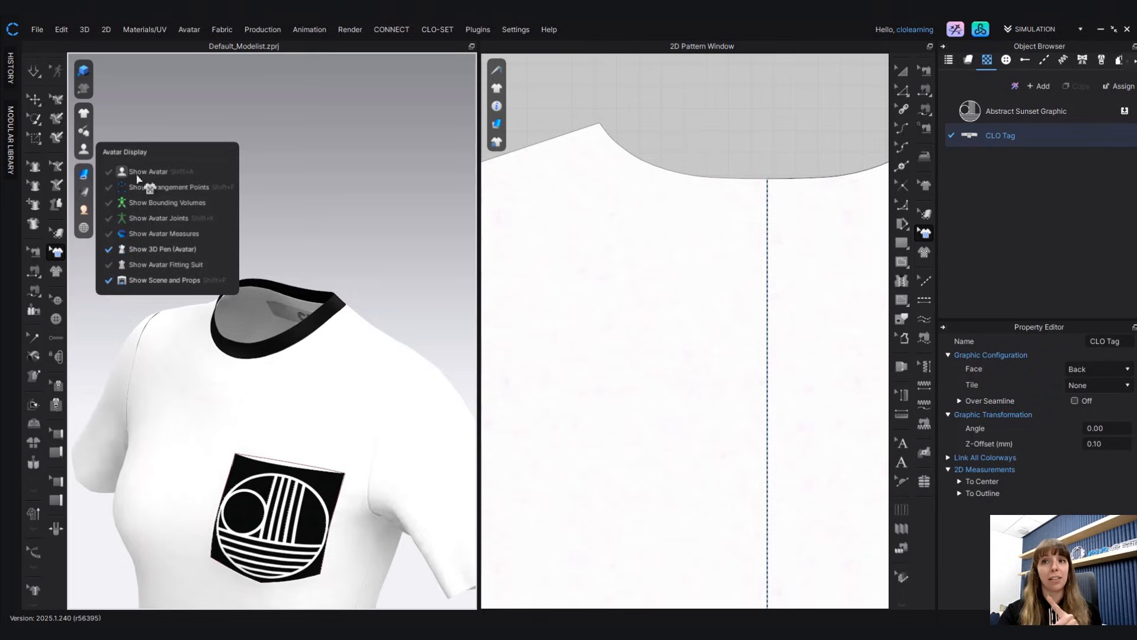
right_click_drag(394, 297, 318, 314)
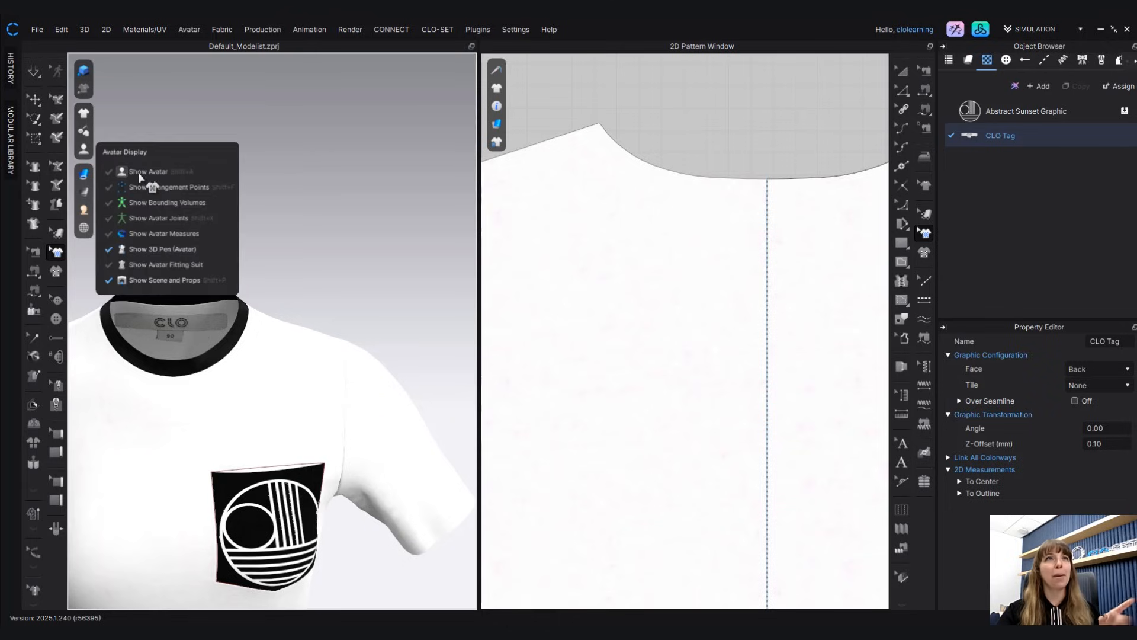
left_click(143, 172)
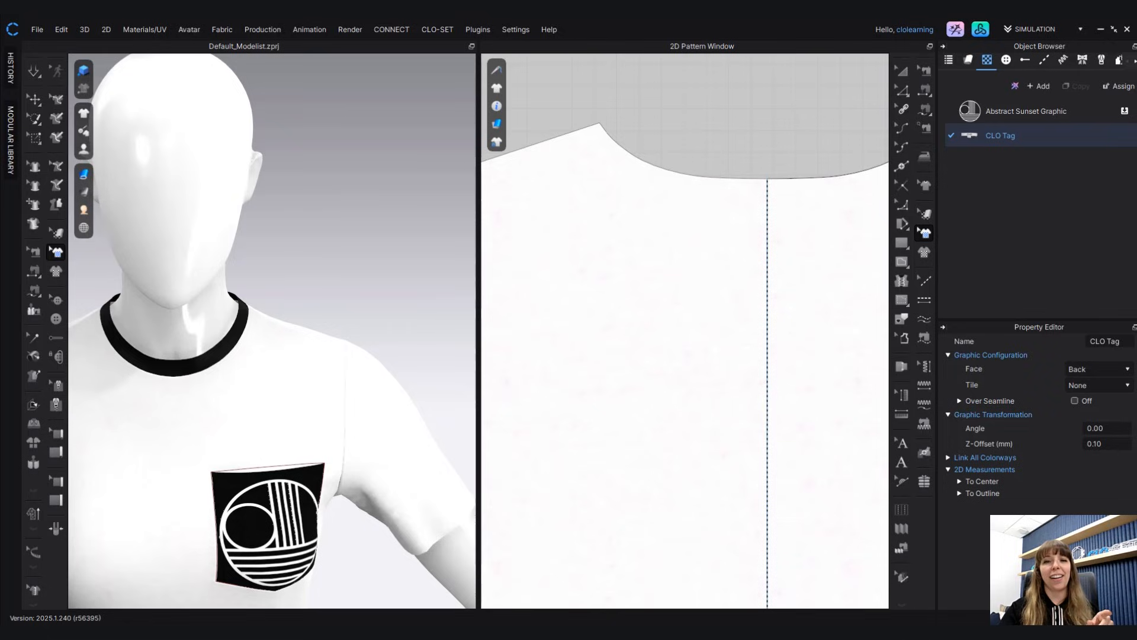
- Open the Colorway Editor and update the default colorway's thumbnail to a straight front view of the dress
scroll(373, 421, "down", 5)
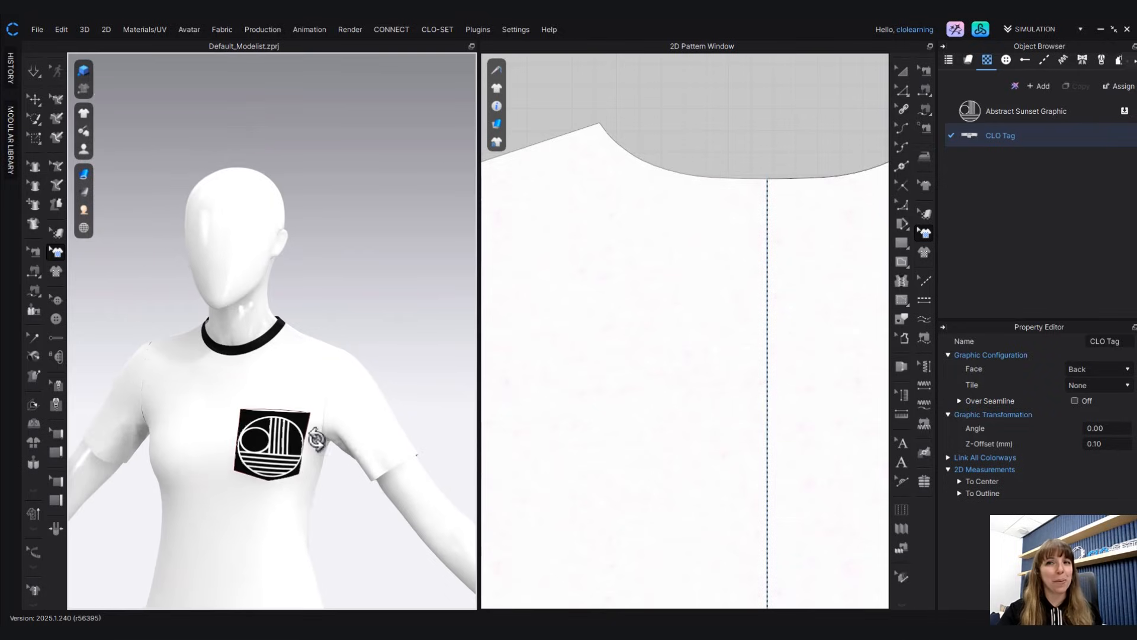
scroll(322, 474, "down", 3)
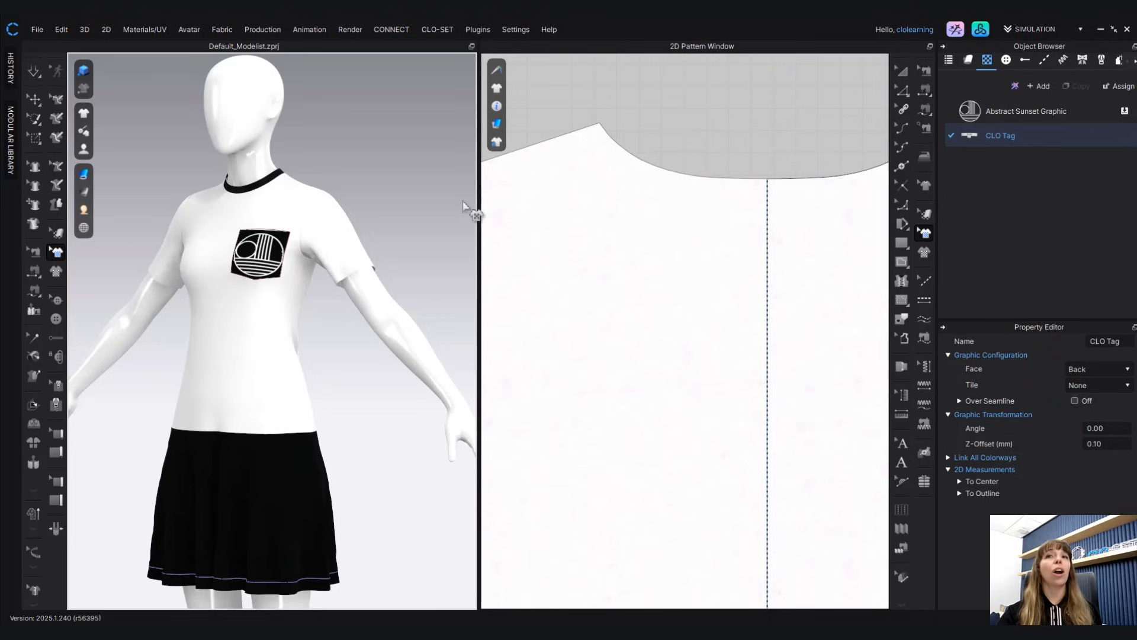
left_click(259, 29)
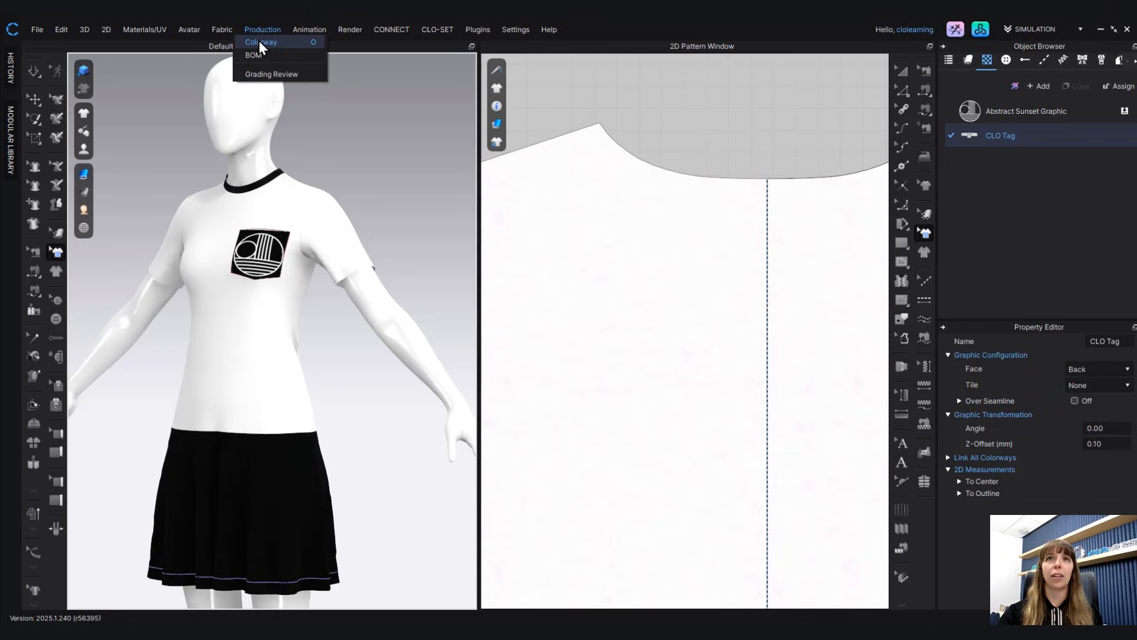
left_click(260, 43)
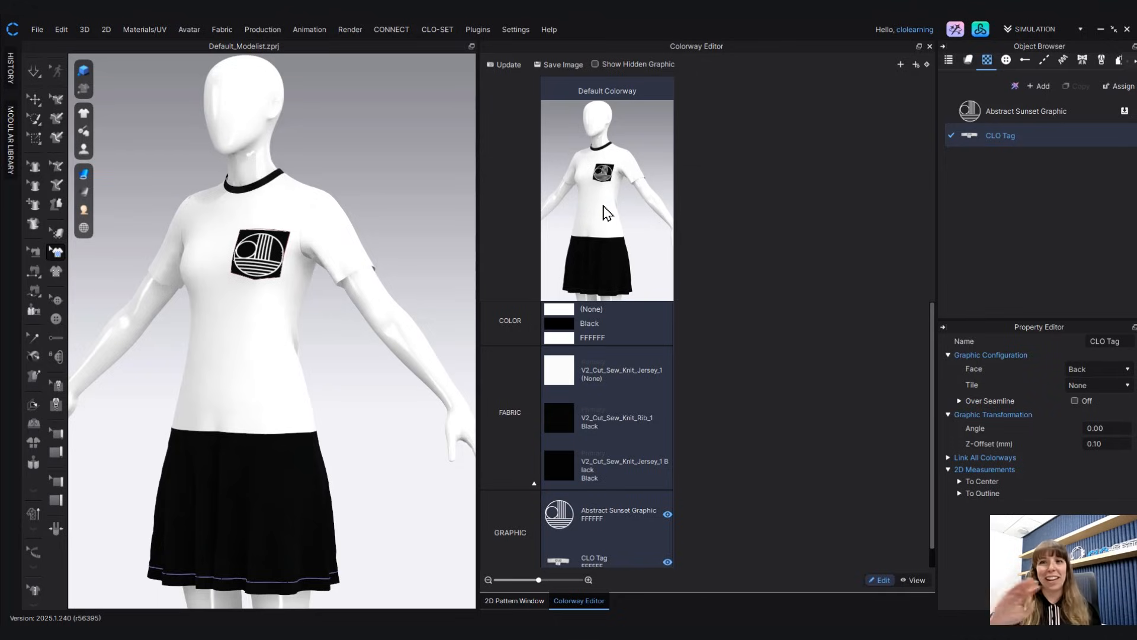
right_click_drag(276, 344, 297, 301)
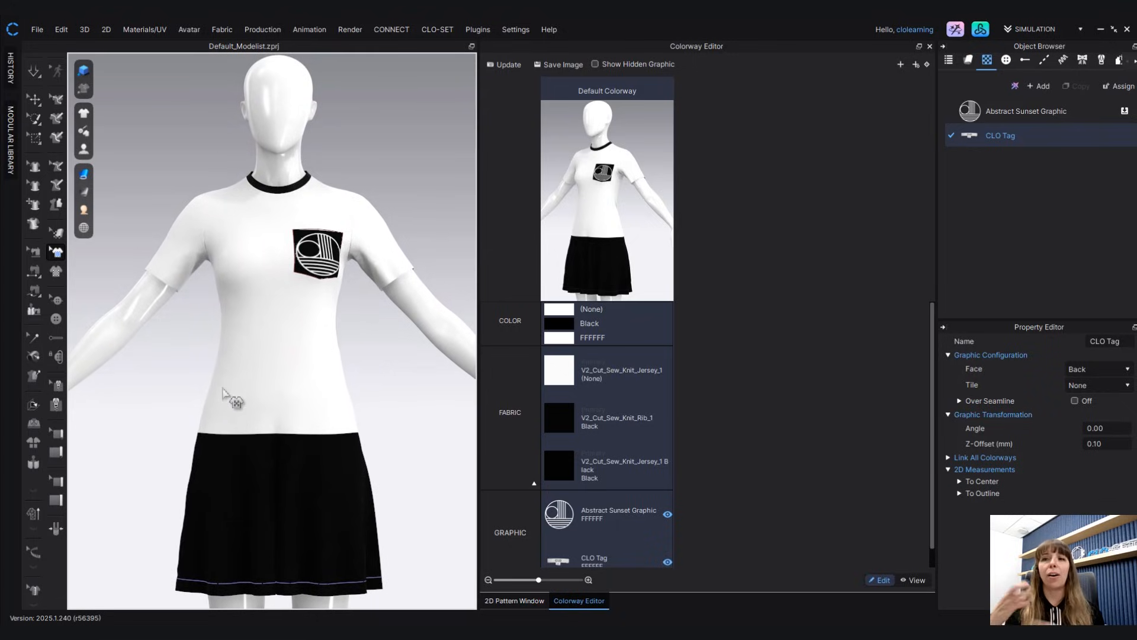
left_click(506, 66)
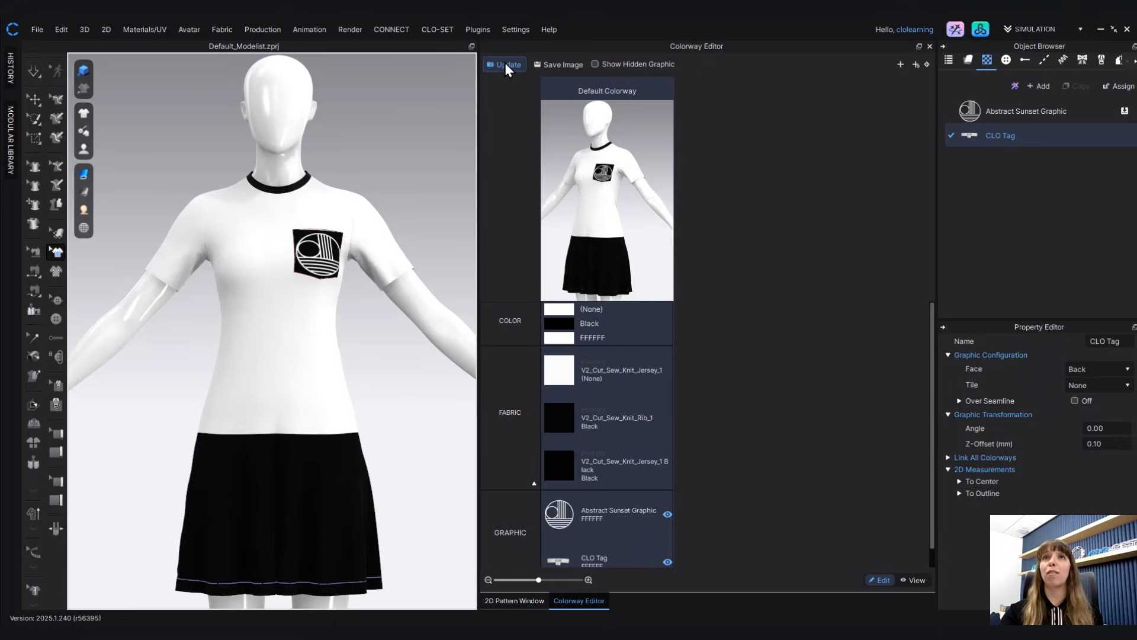
left_click(506, 64)
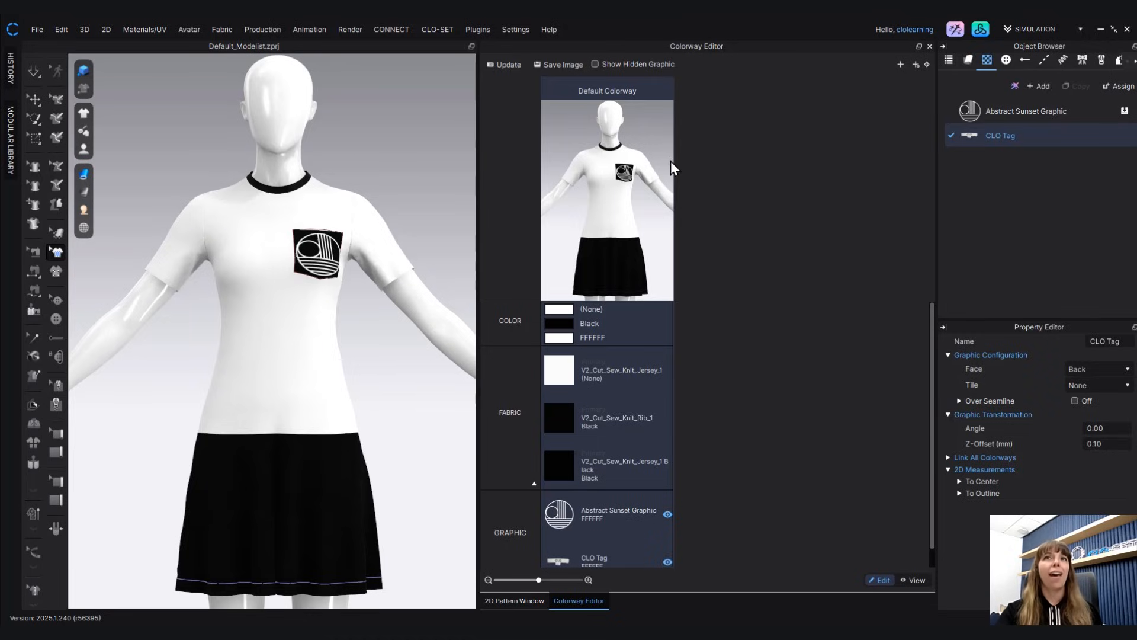
- Rename the default colorway as Monochrfomatic
double_click(622, 92)
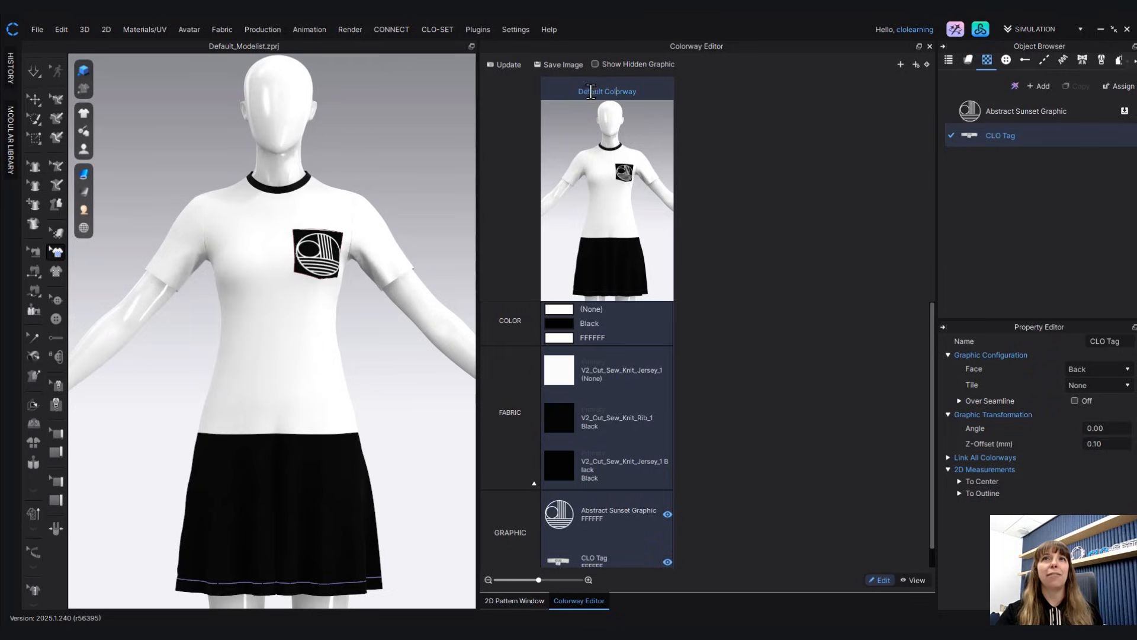
type("M")
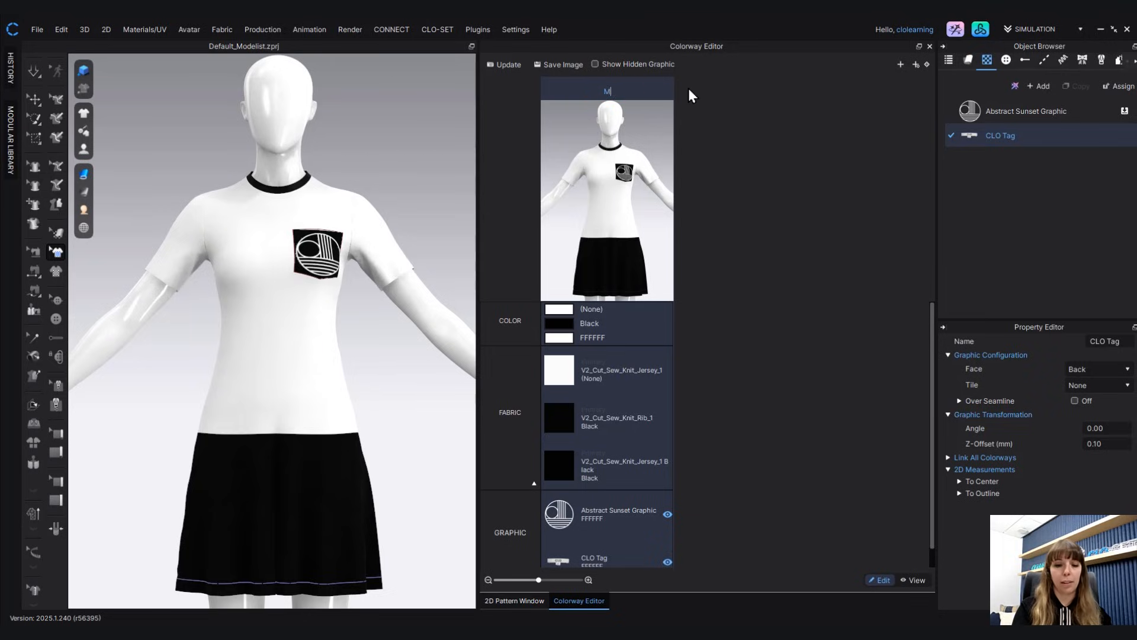
type("onochrfomatic")
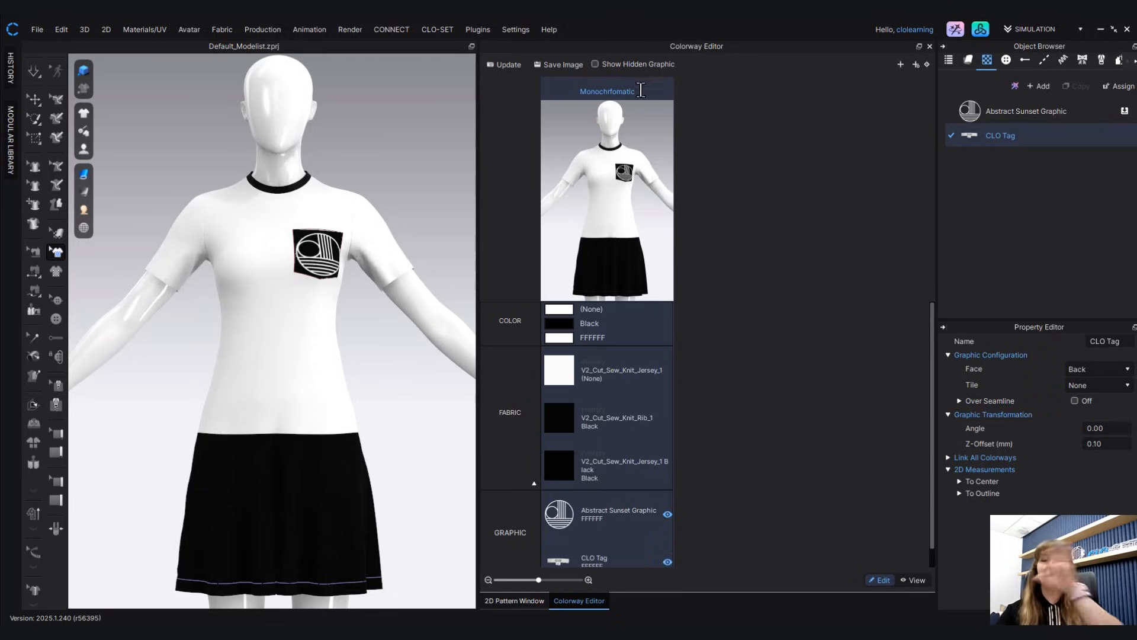
left_click(760, 253)
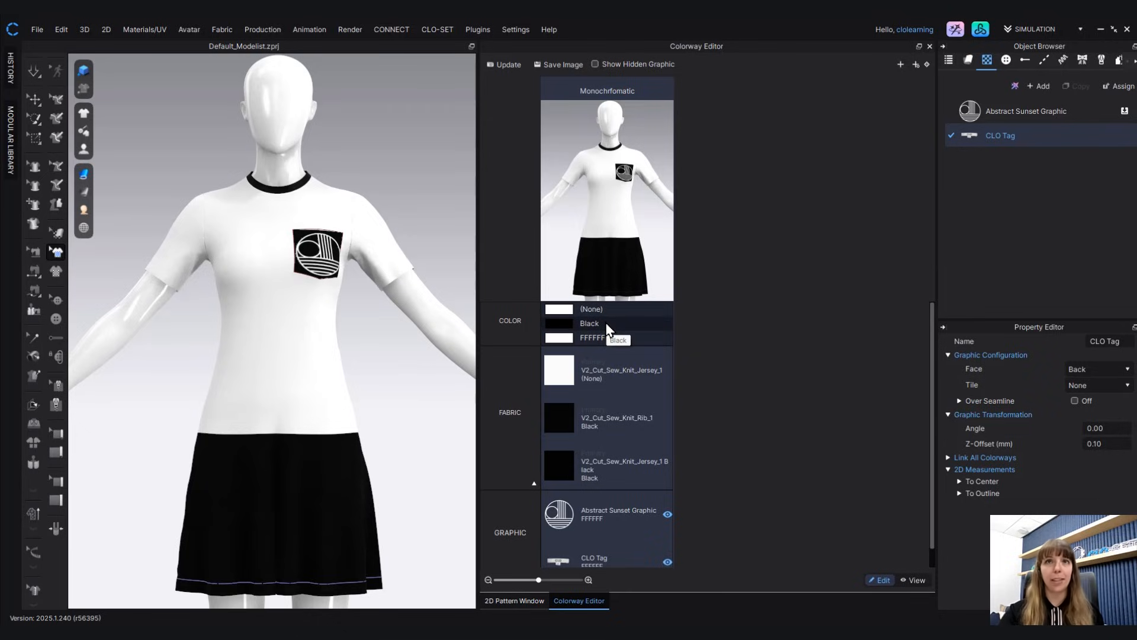
- Add a second colorway and name it Blue Stripe
scroll(641, 383, "down", 1)
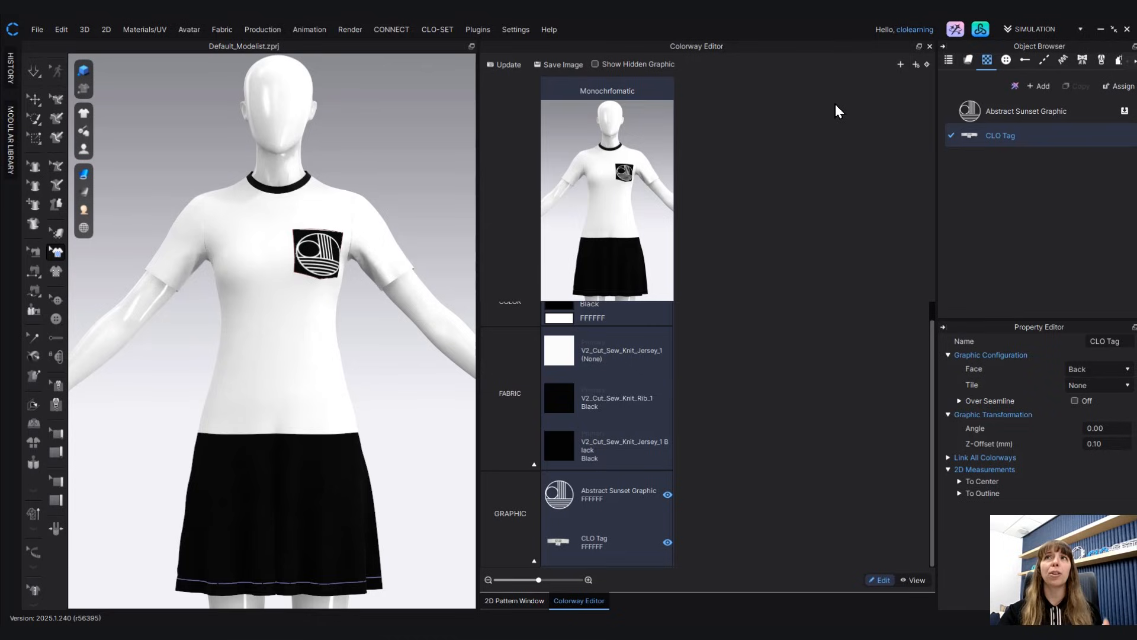
left_click(915, 64)
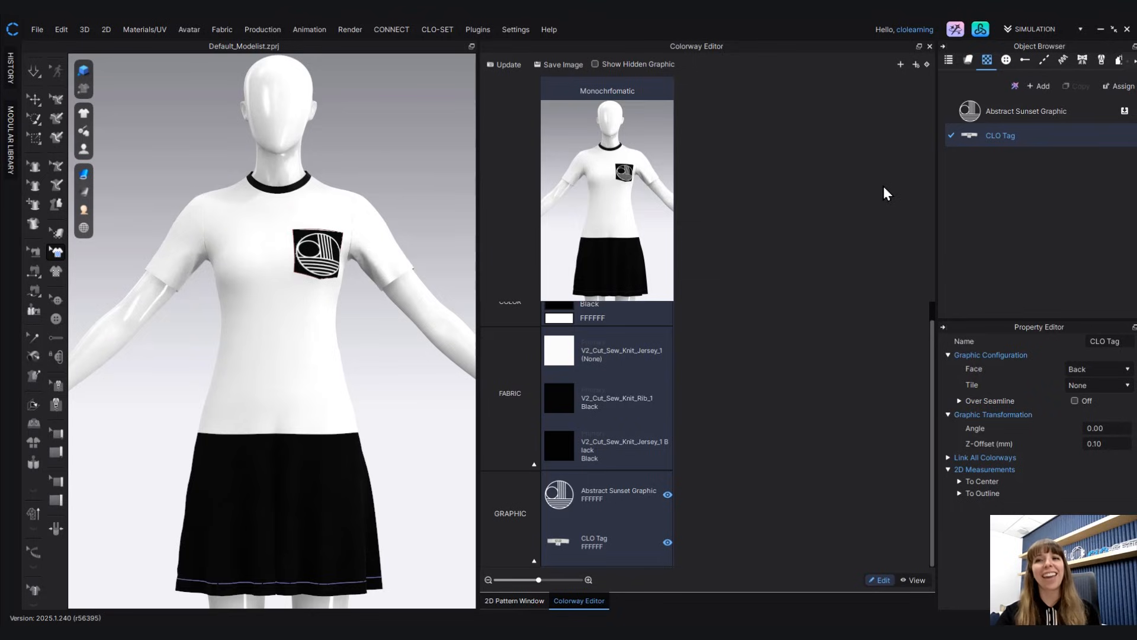
left_click(901, 64)
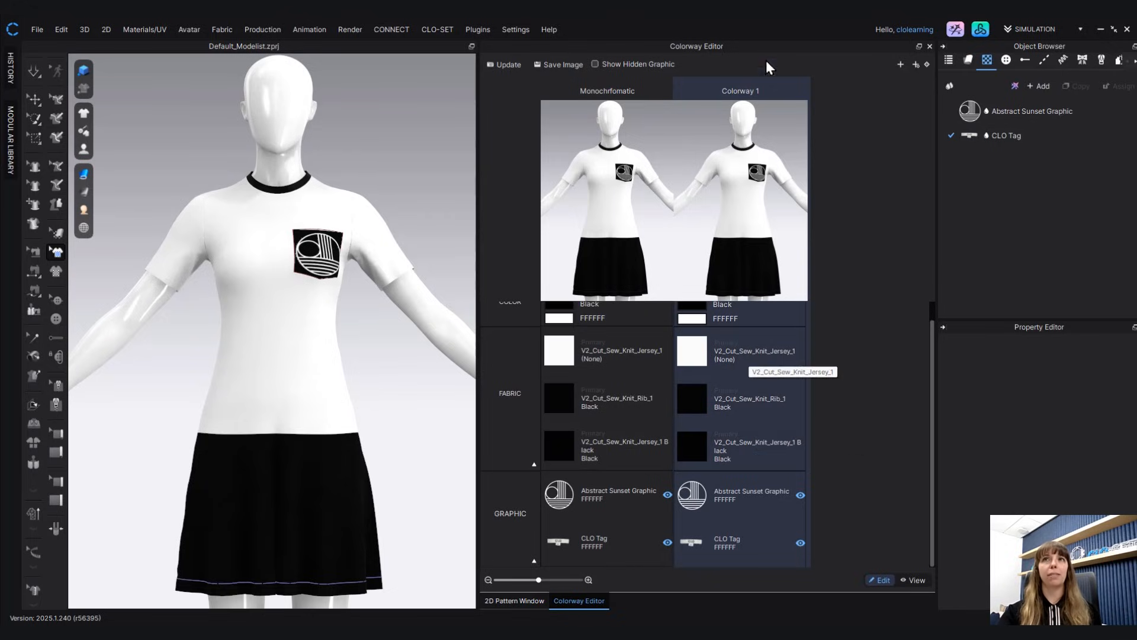
double_click(732, 90)
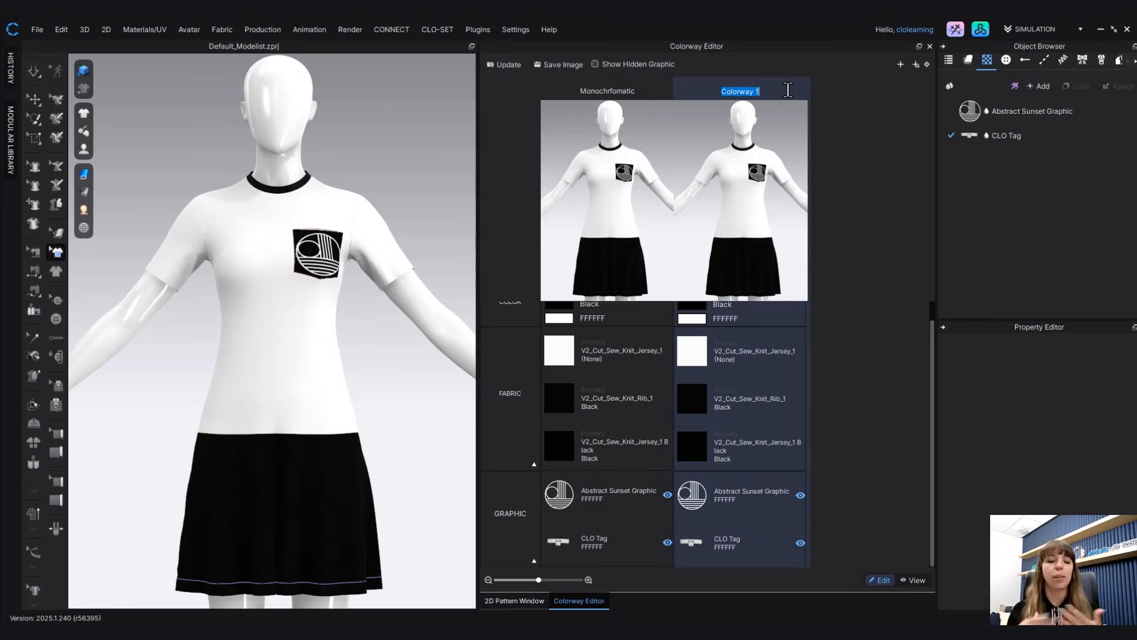
type("Blue")
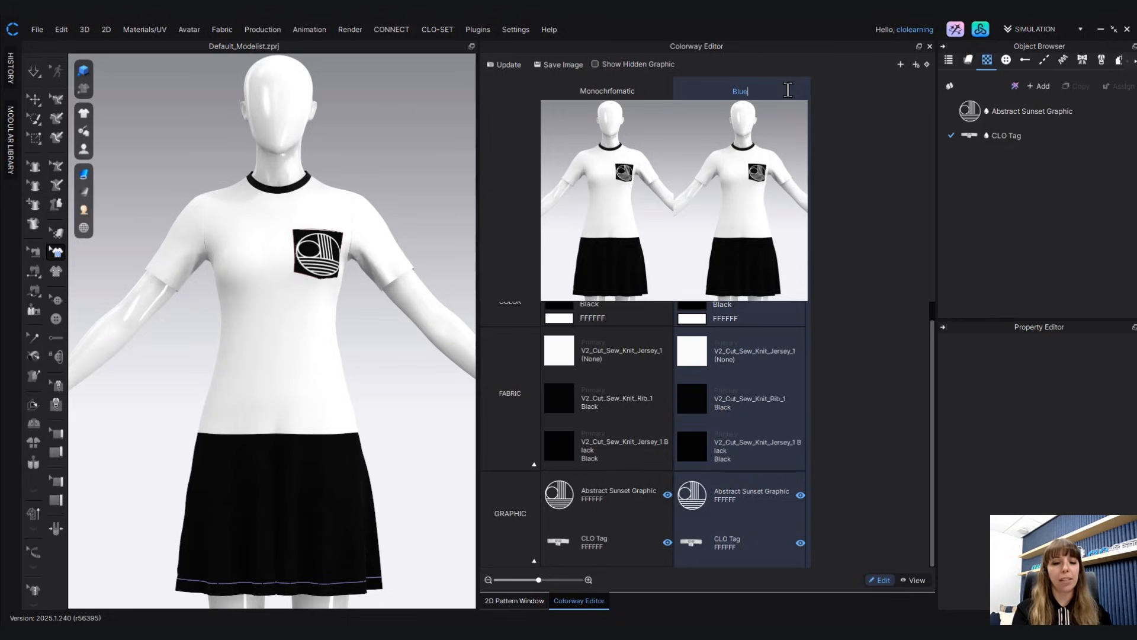
type(" Stripe")
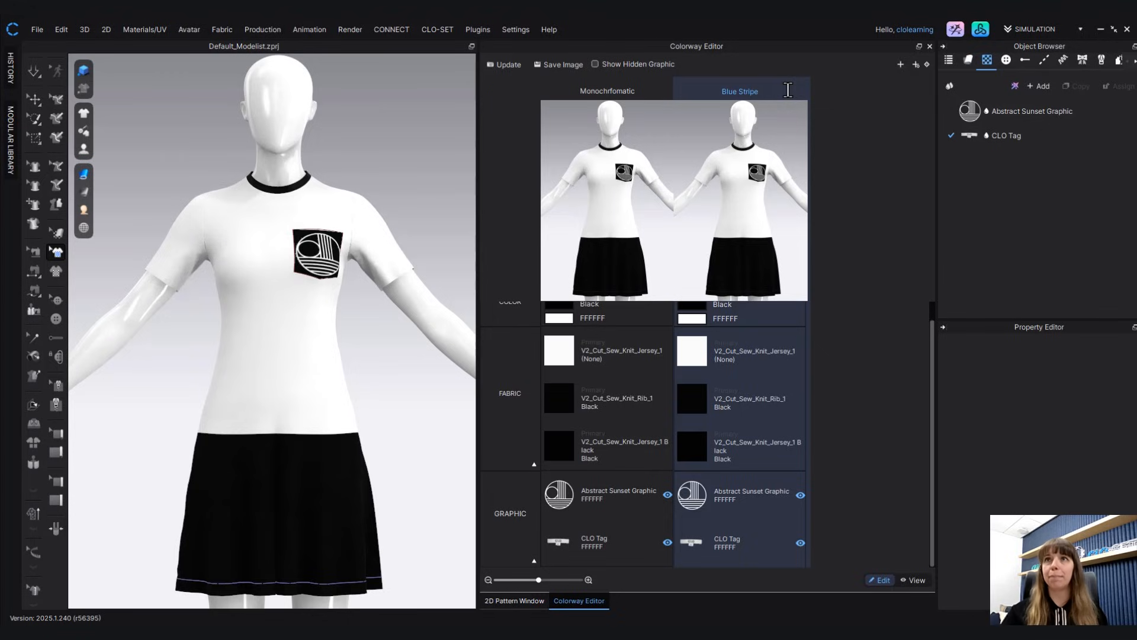
left_click(863, 302)
scroll(788, 444, "up", 1)
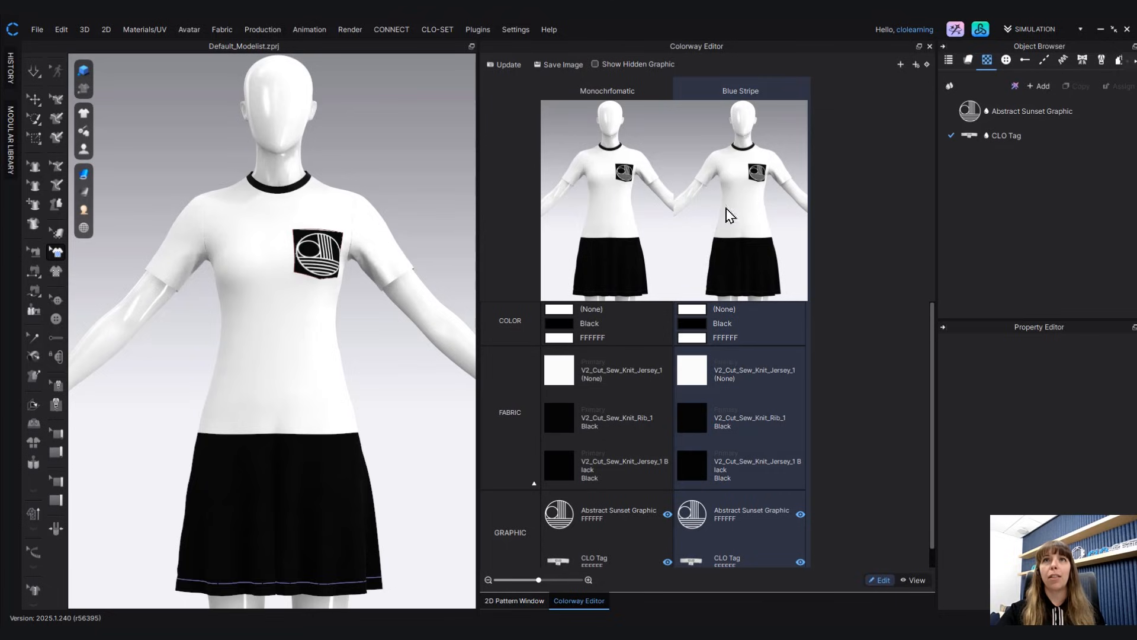
- Apply the Blue and White Stripe PNG from the CLO LIVE library as V2_Cut_Sew_Knit_Jersey_1's base color map in the Blue Stripe colorway
left_click(33, 102)
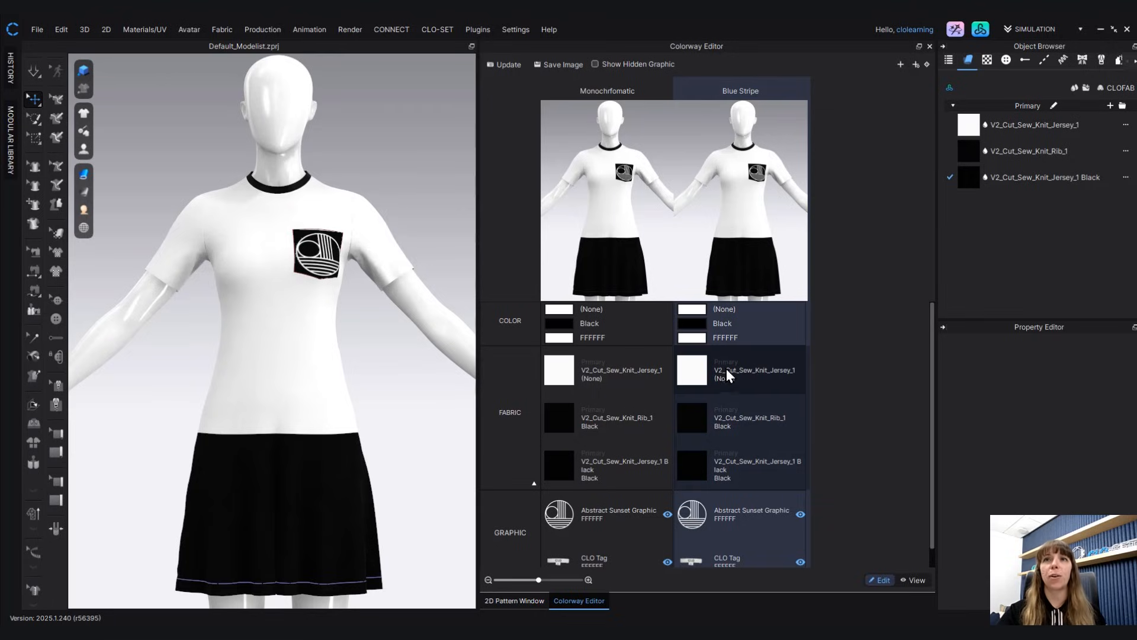
left_click(743, 368)
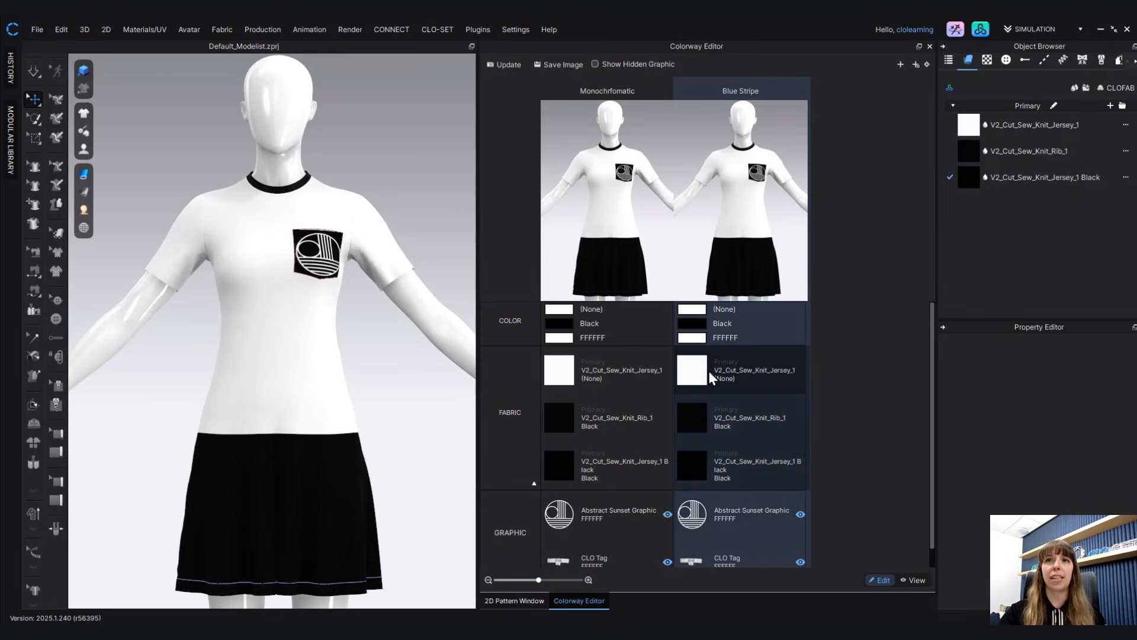
left_click(1026, 126)
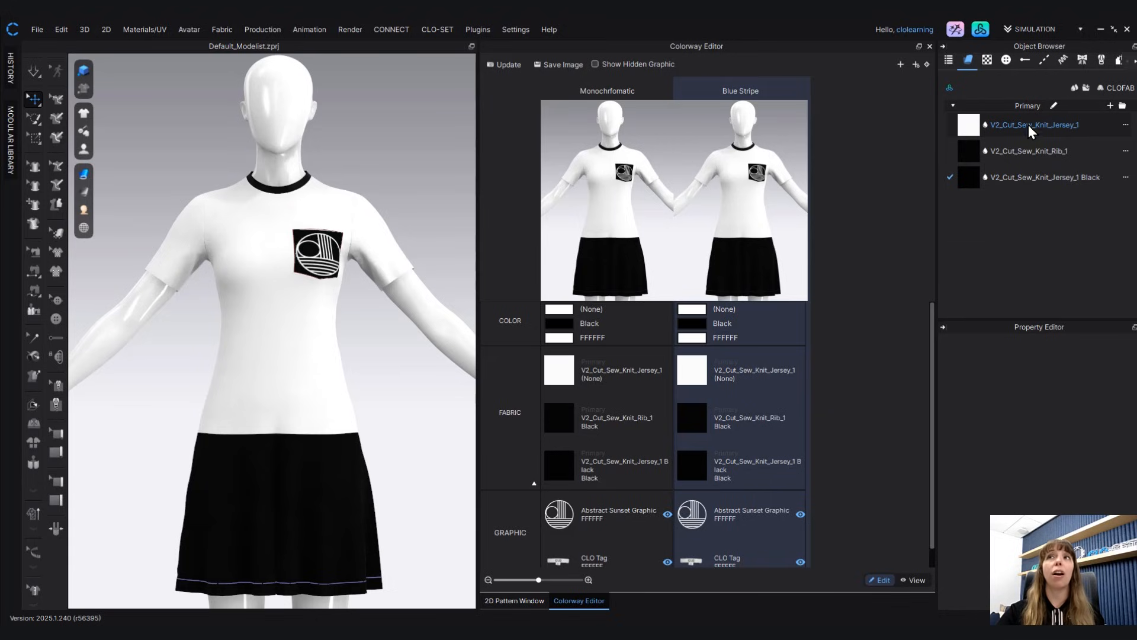
left_click(1028, 124)
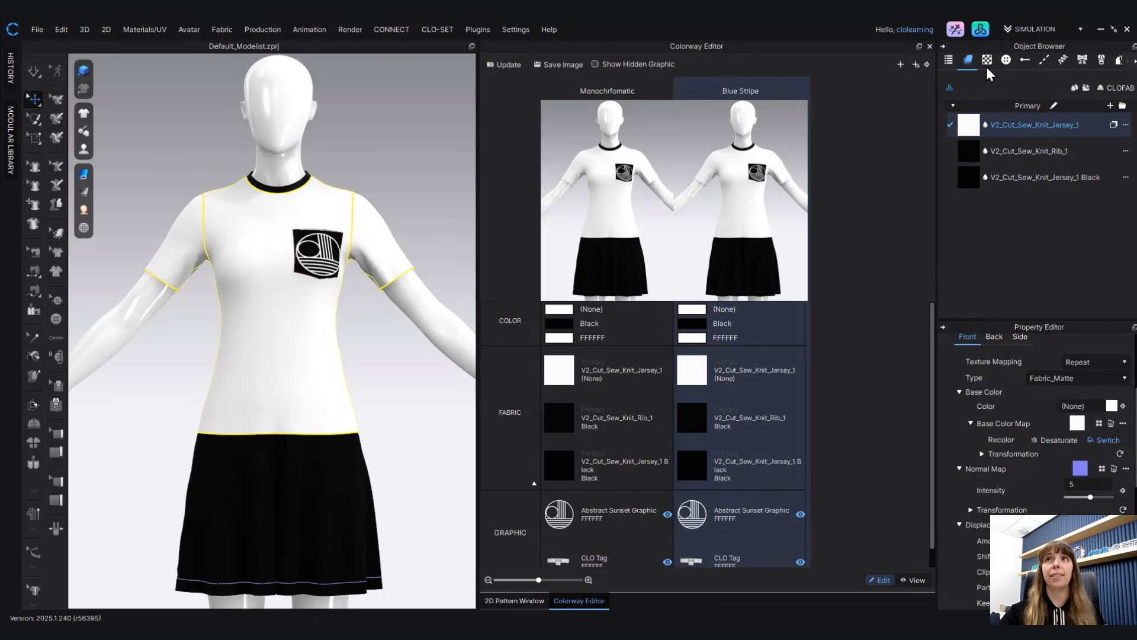
left_click(981, 31)
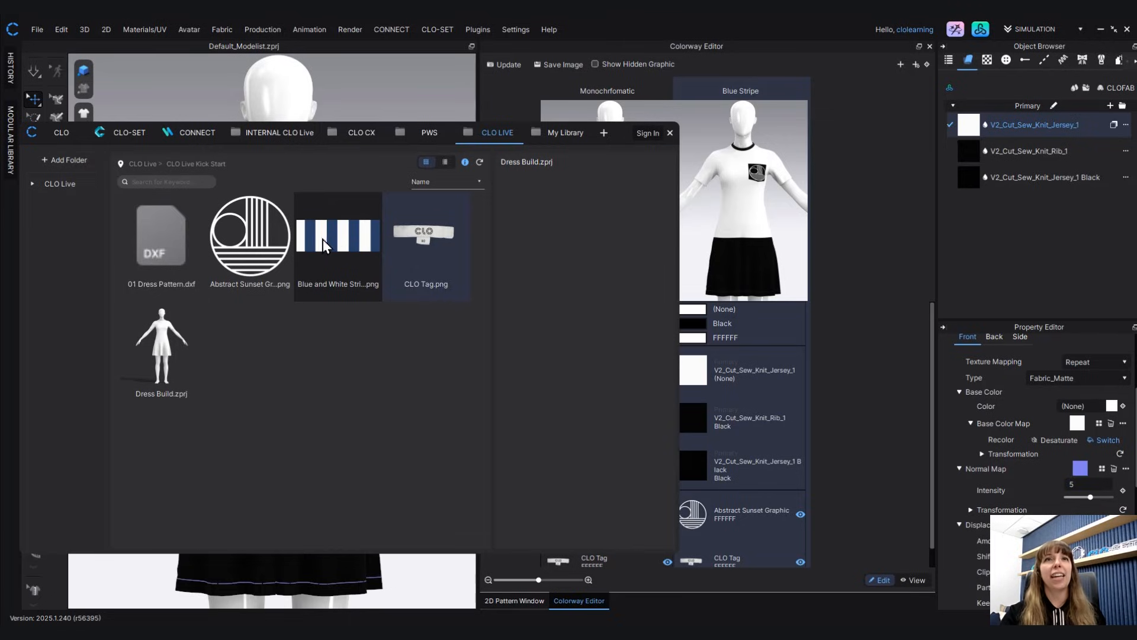
left_click_drag(336, 238, 1078, 427)
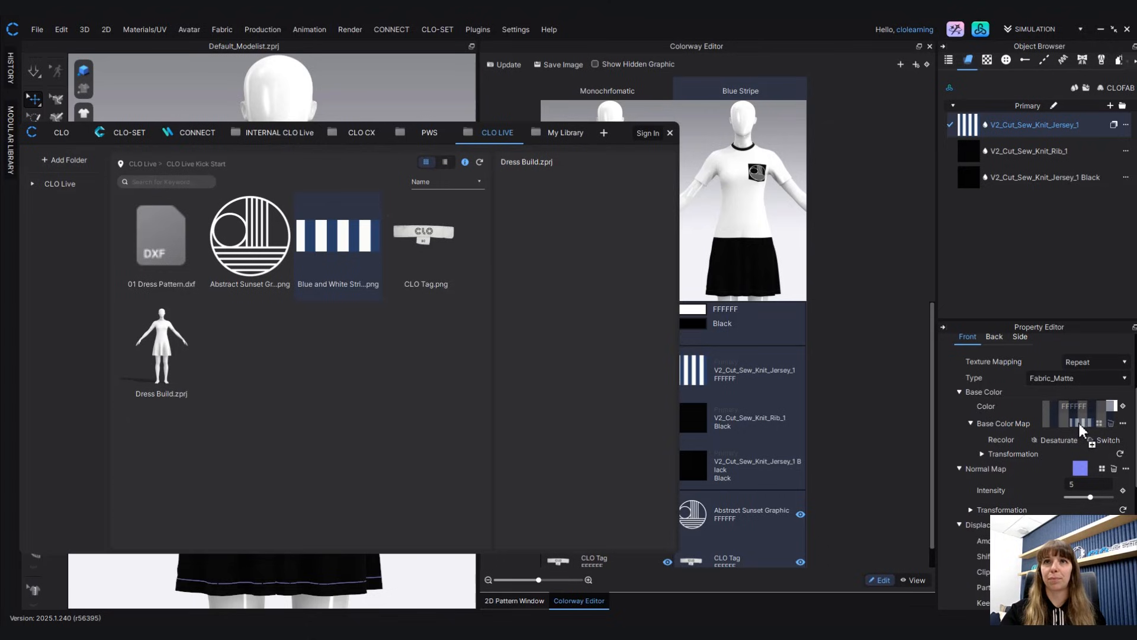
- Close the asset library and update the colorway thumbnails to show the striped bodice in Blue Stripe
left_click(670, 137)
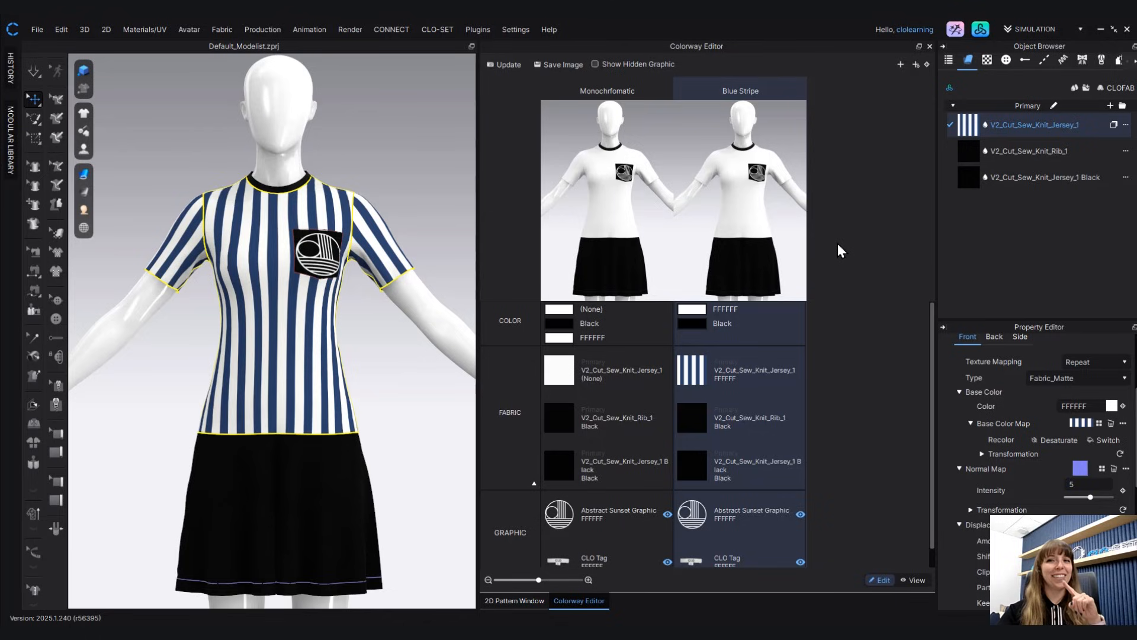
left_click(498, 63)
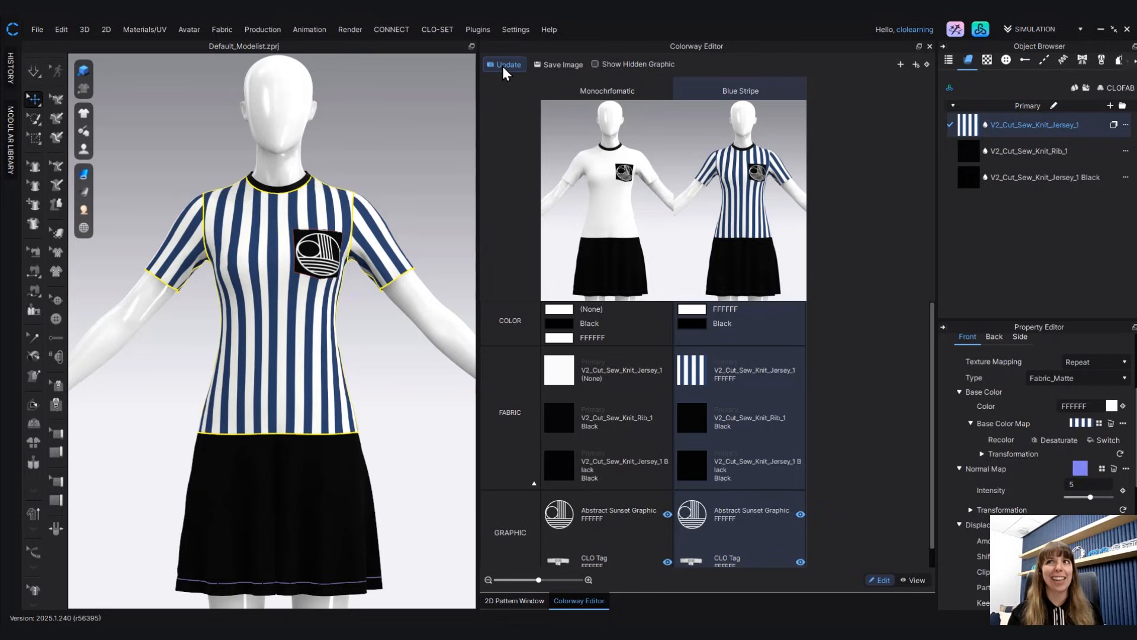
- Select the Blue Stripe colorway's black color shared by the rib and black jersey fabrics and try a pink, EE7F8C, on them
left_click(1055, 148)
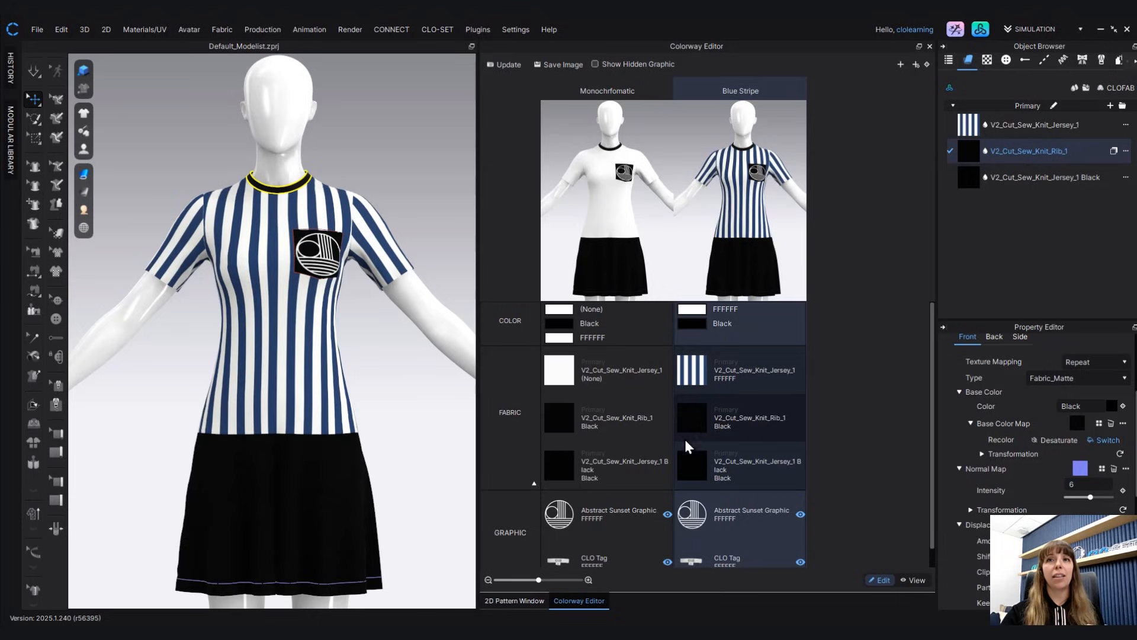
left_click(1050, 148)
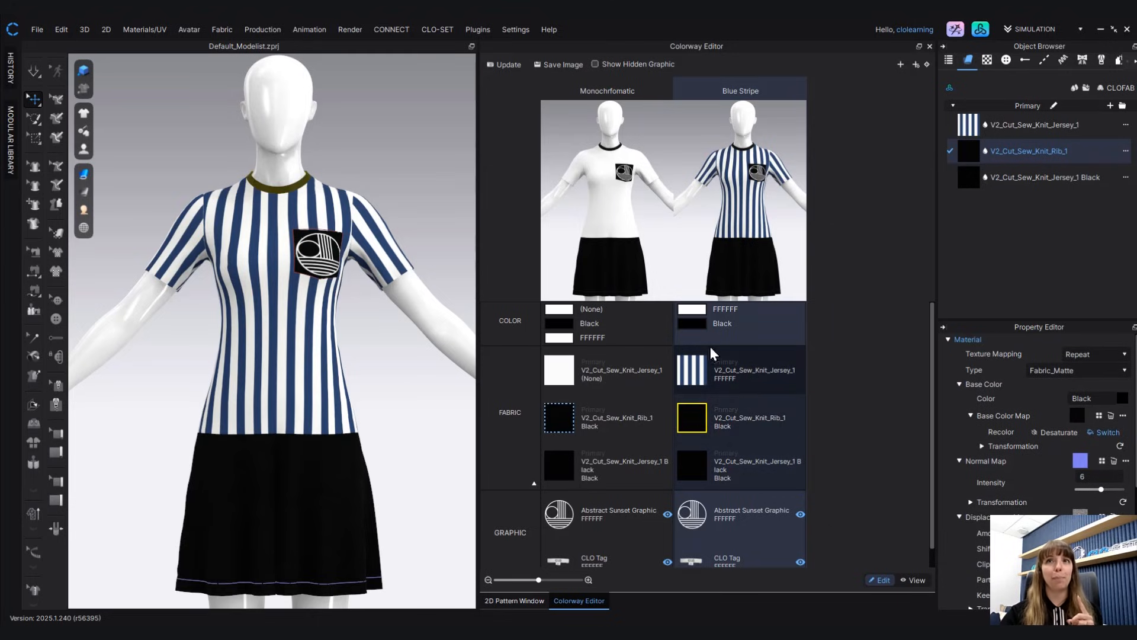
left_click(699, 320)
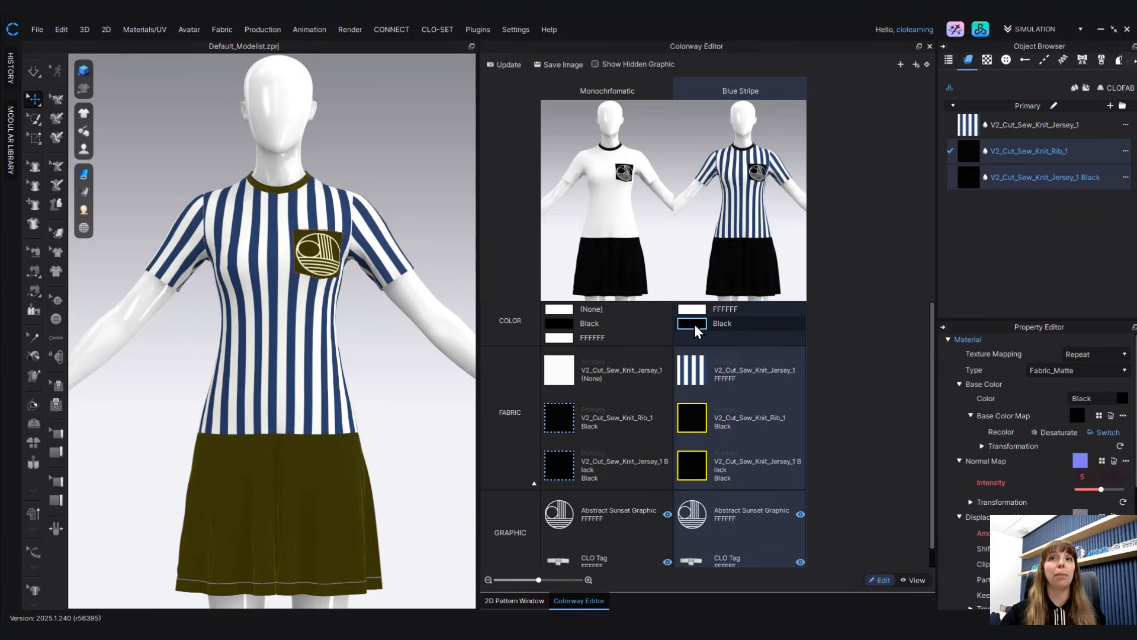
left_click(694, 323)
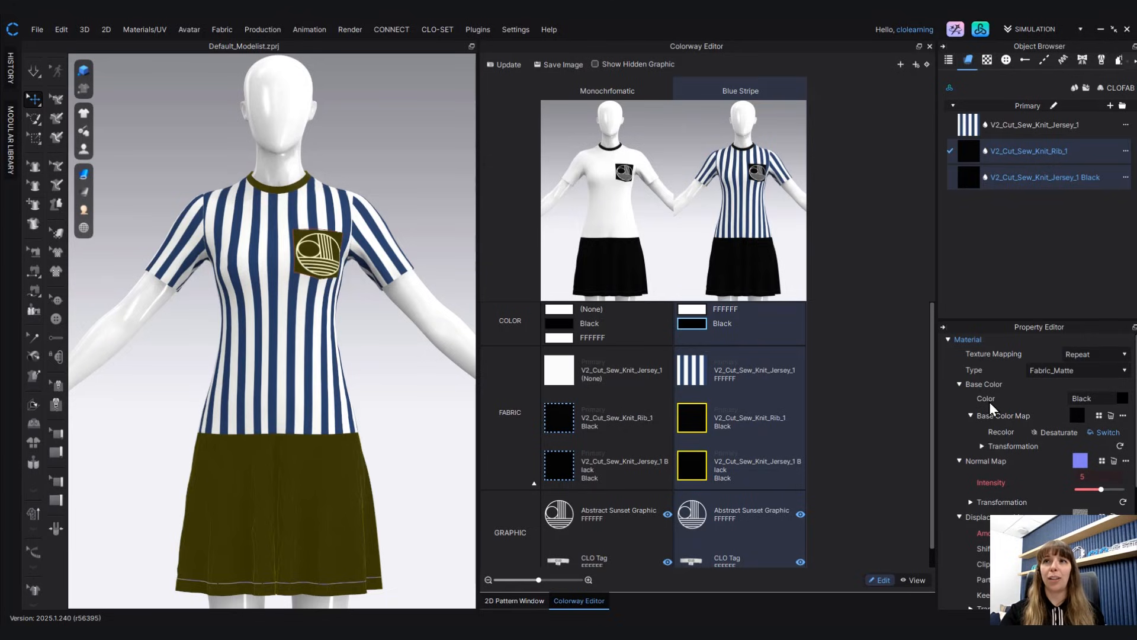
left_click(1123, 399)
left_click_drag(870, 101, 982, 125)
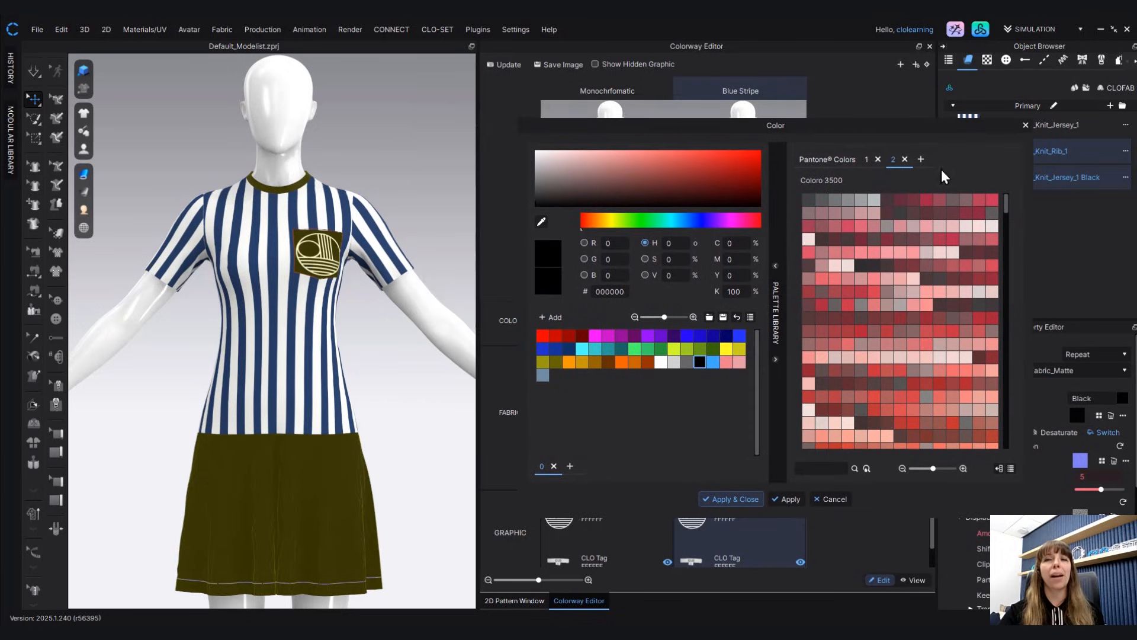
left_click(726, 360)
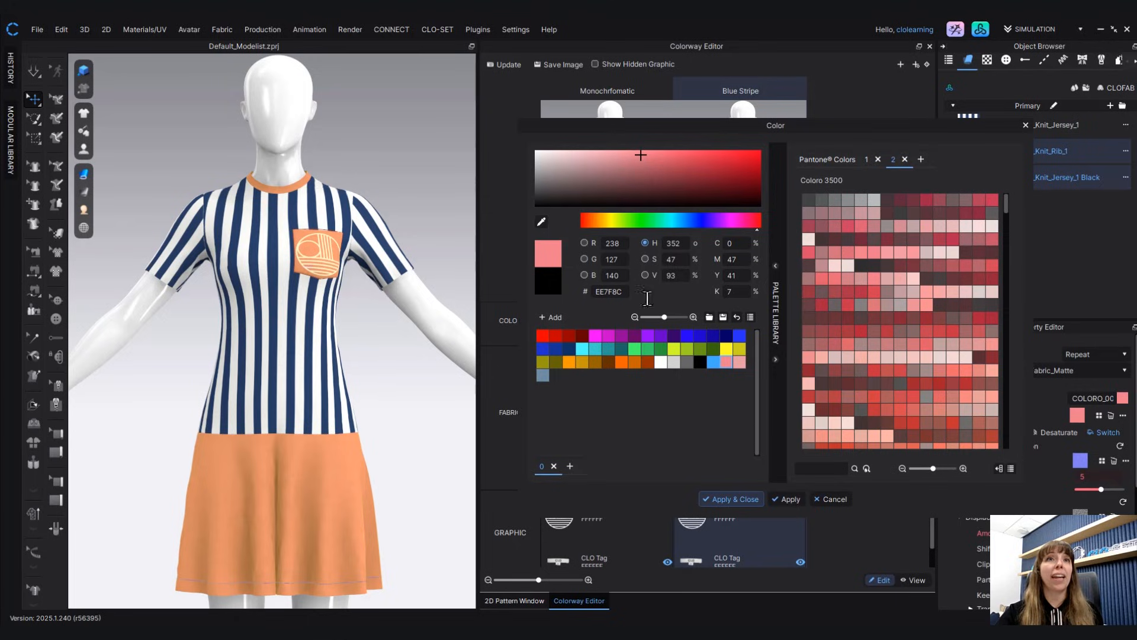
- Sample the dark blue stripe from the dress with the eyedropper and apply 2E456F to the rib, skirt and pocket fabrics
left_click(540, 223)
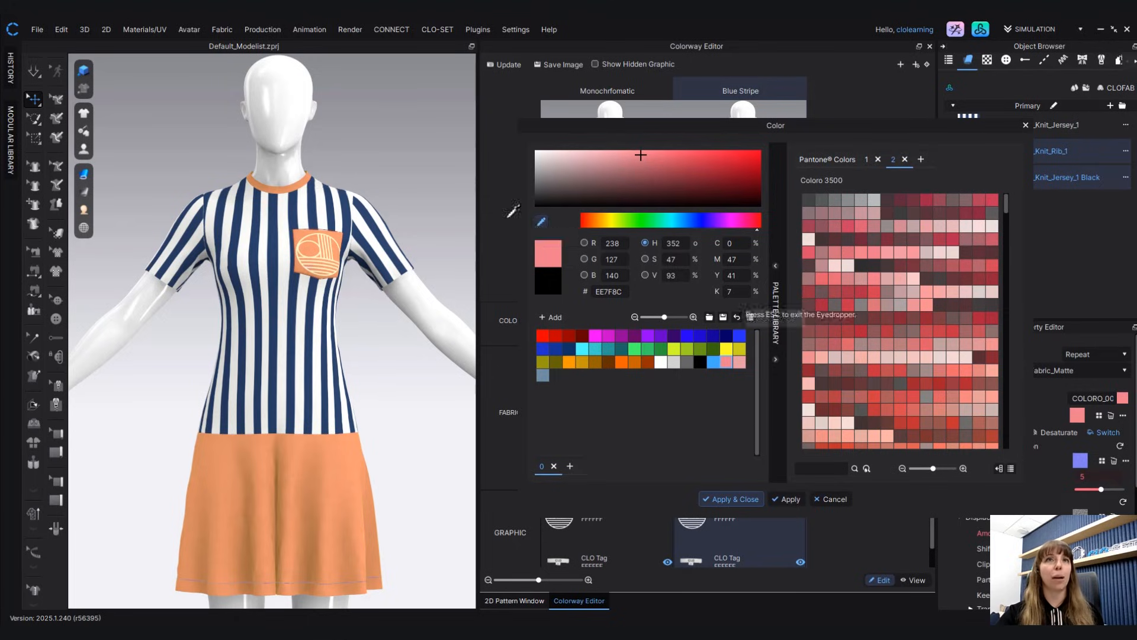
left_click(369, 208)
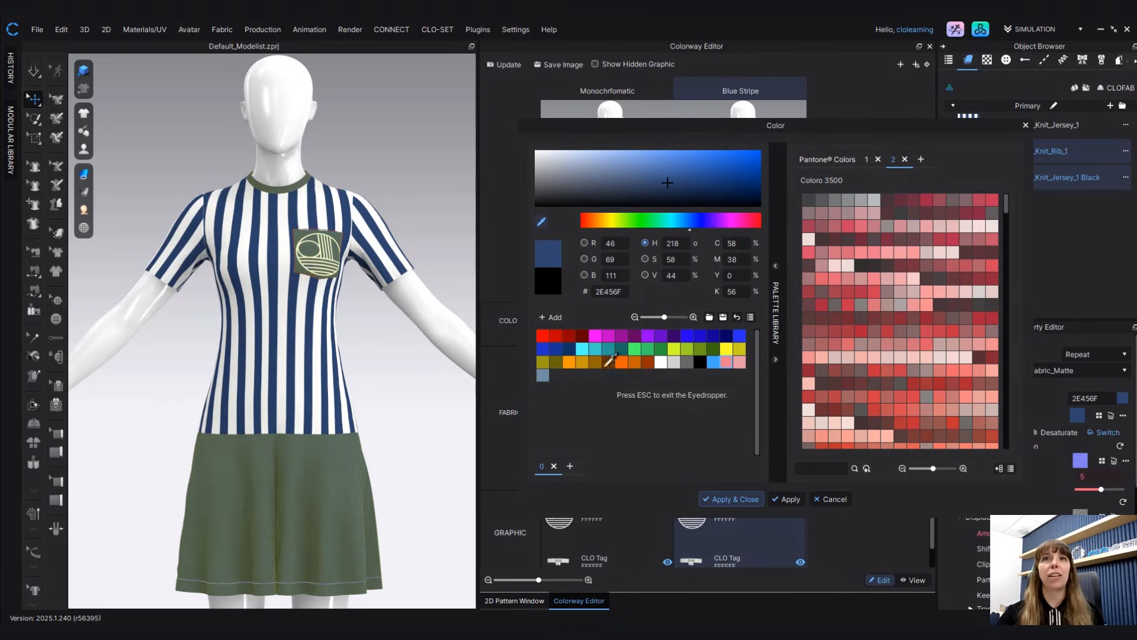
key("Escape")
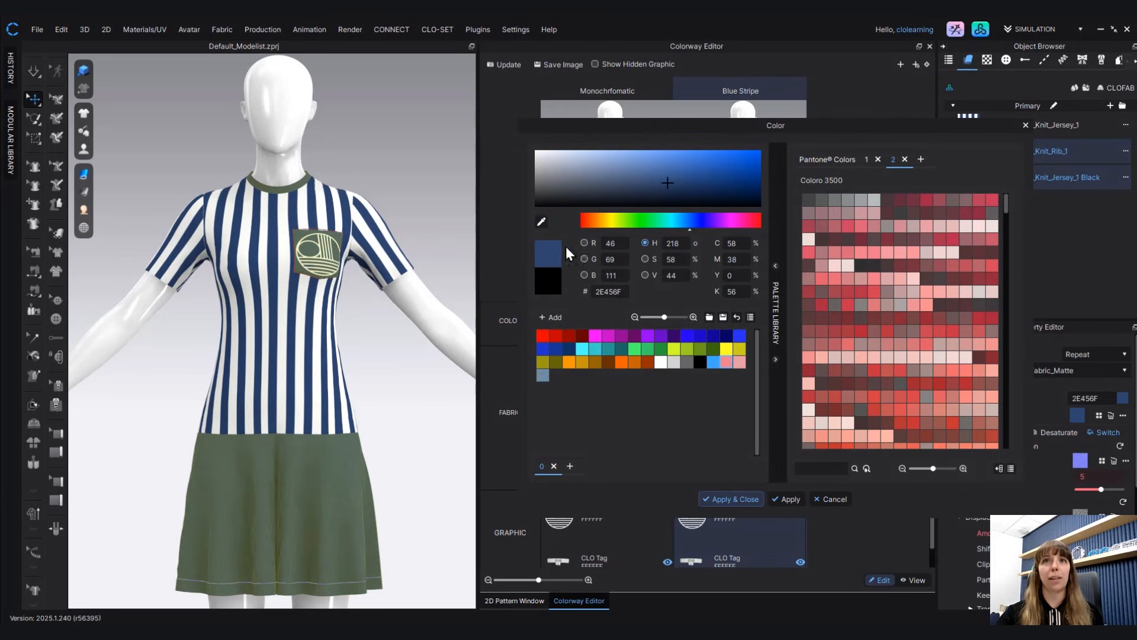
left_click(556, 254)
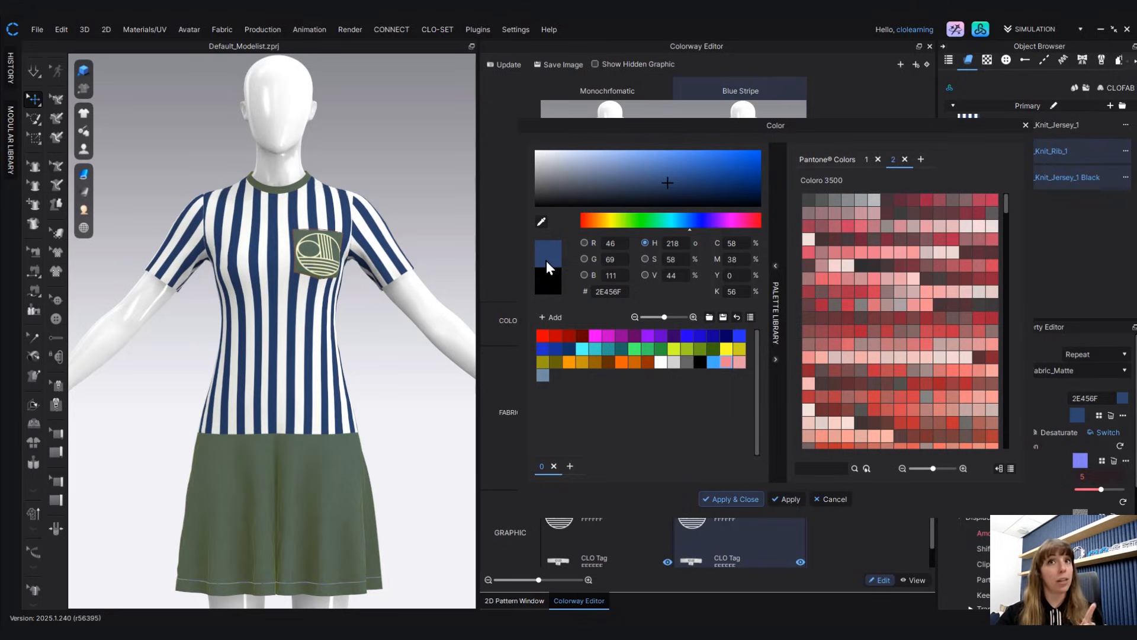
left_click(553, 317)
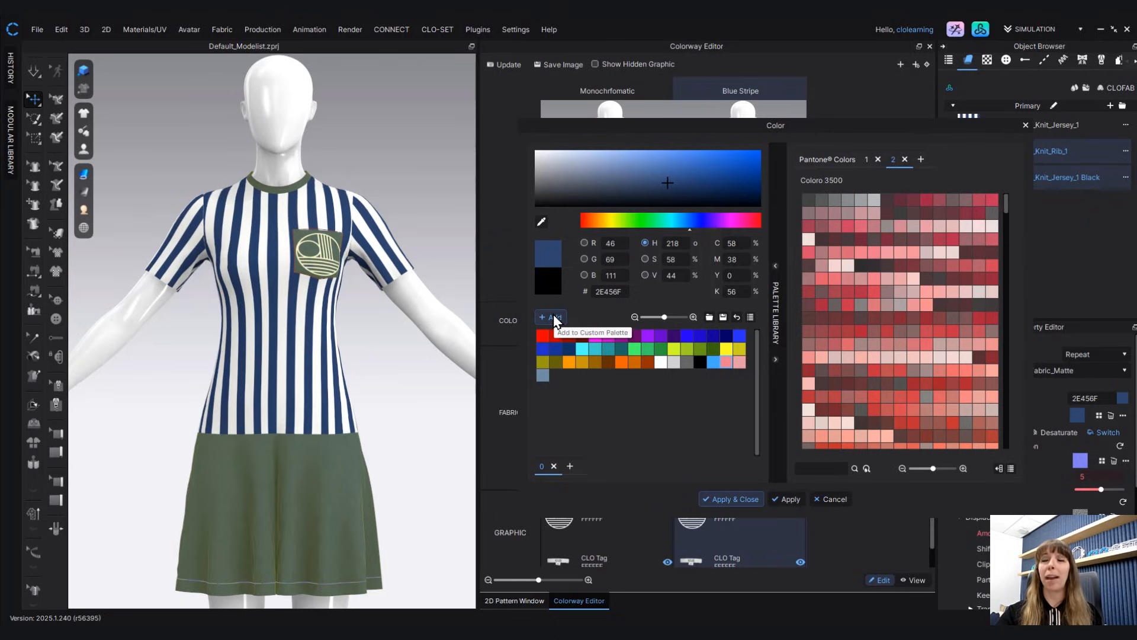
left_click(553, 317)
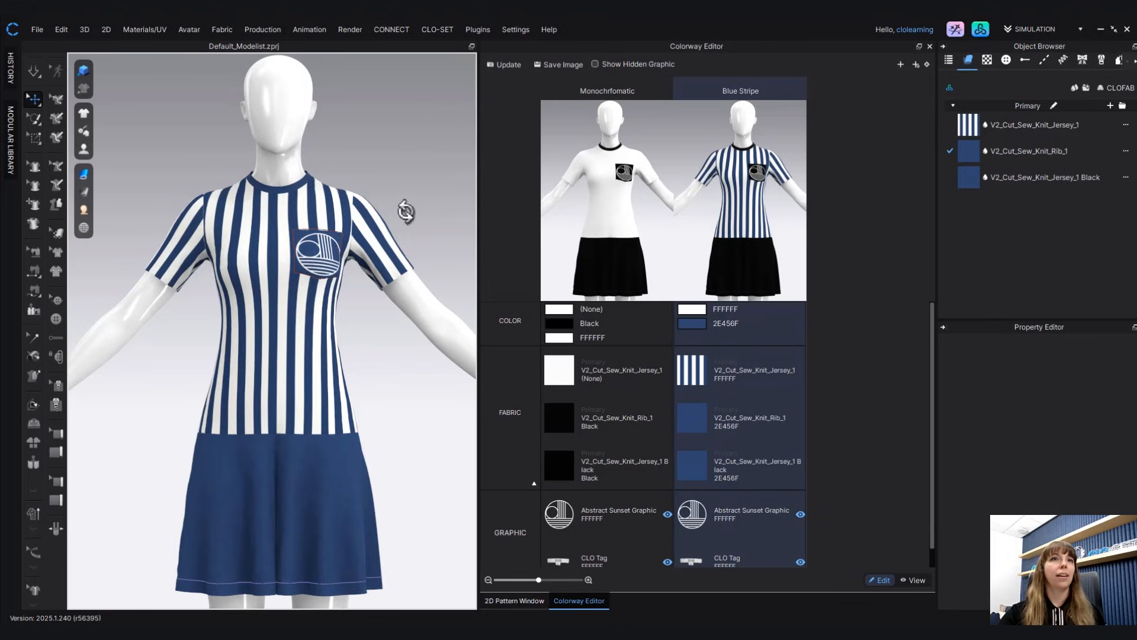
- Update both colorway thumbnails with a slightly angled front view of the dress
right_click_drag(403, 211, 367, 210)
left_click(511, 64)
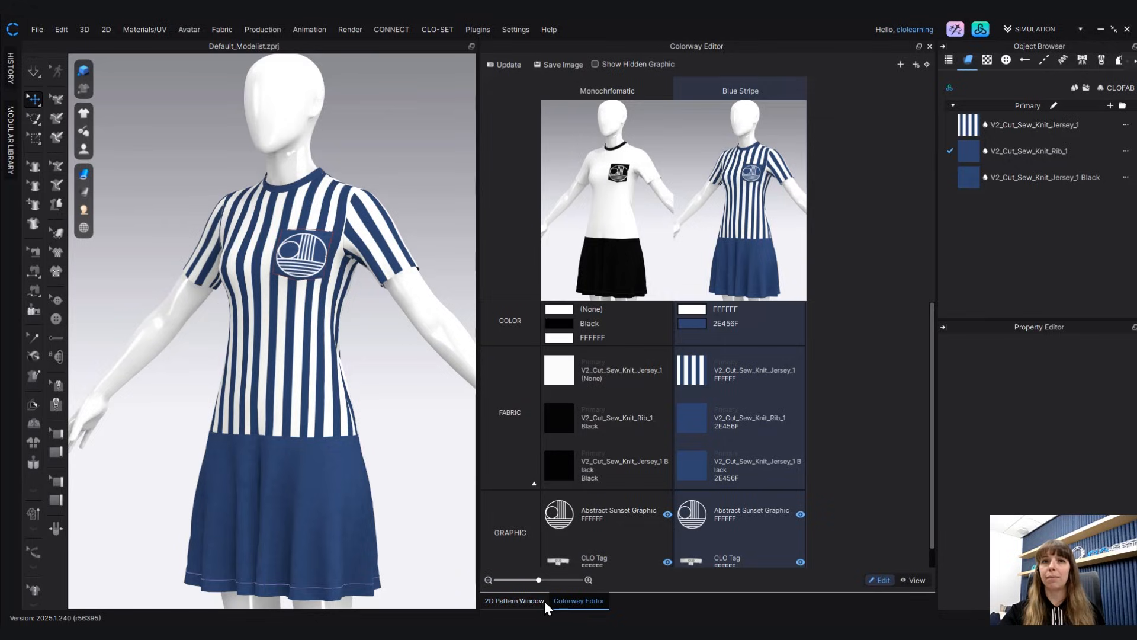
- Switch to the 2D patterns and select the striped texture on the back bodice with the Edit Texture tool
left_click(517, 602)
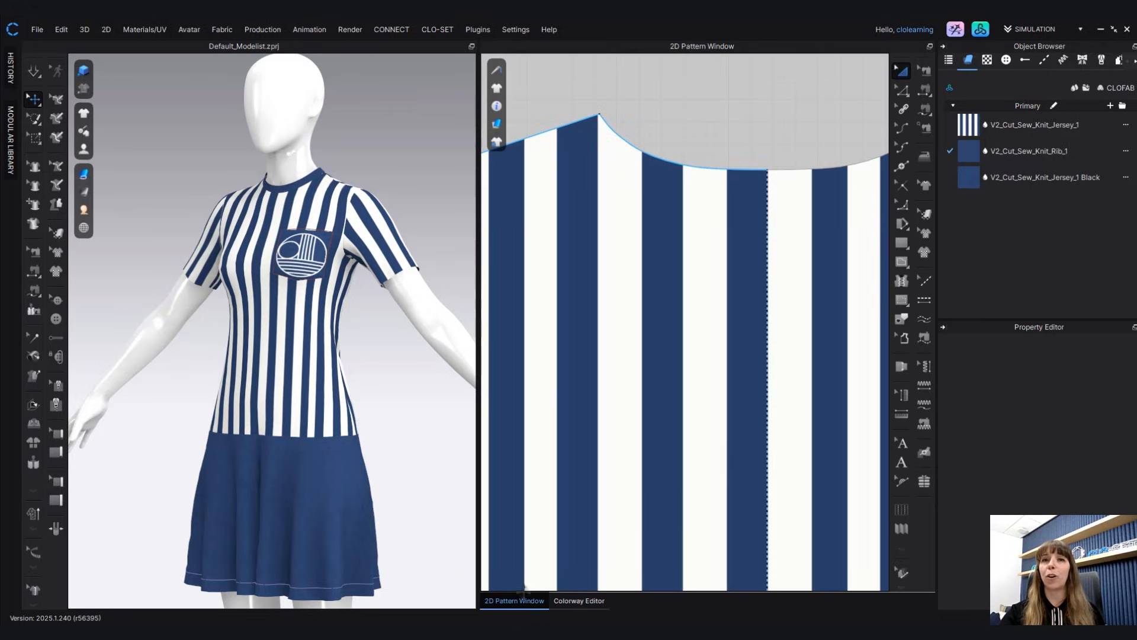
scroll(805, 394, "down", 6)
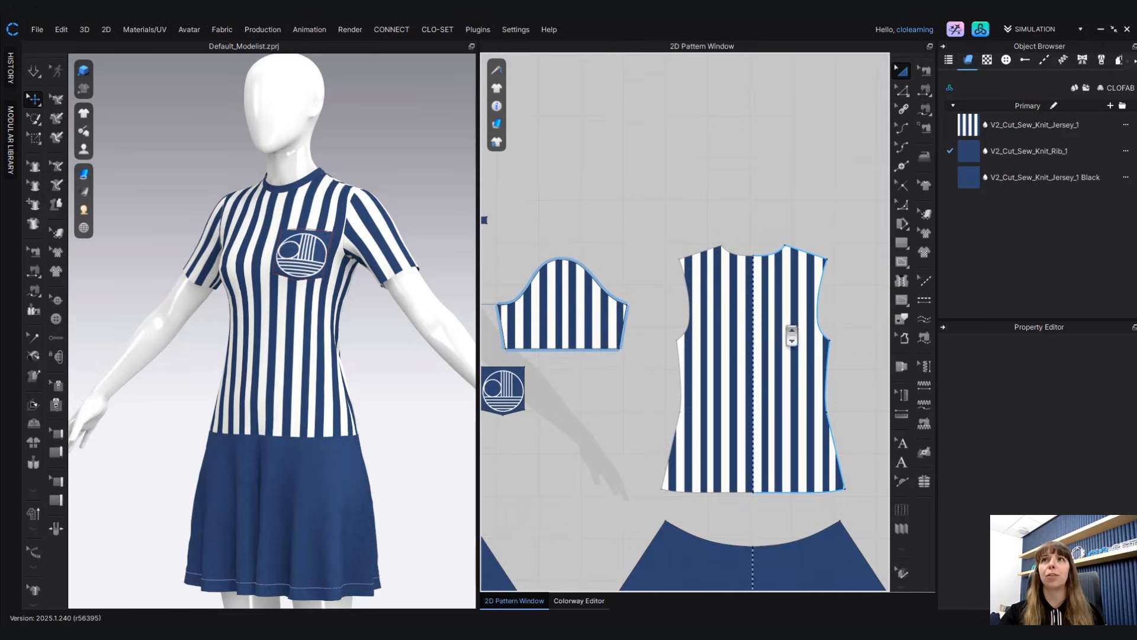
scroll(792, 335, "down", 2)
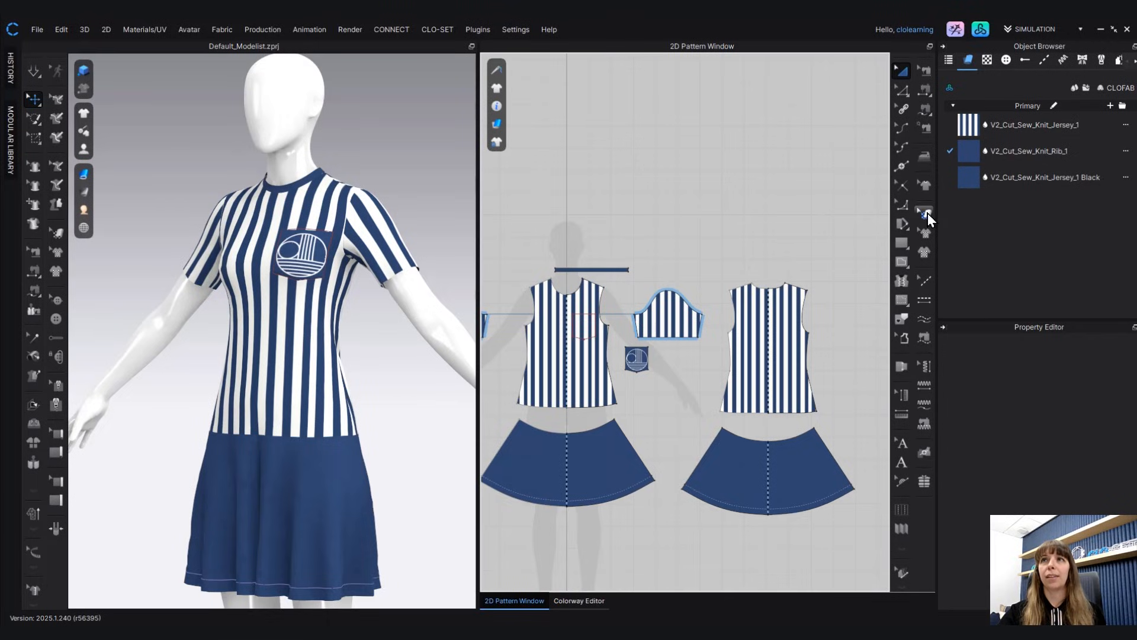
left_click(925, 214)
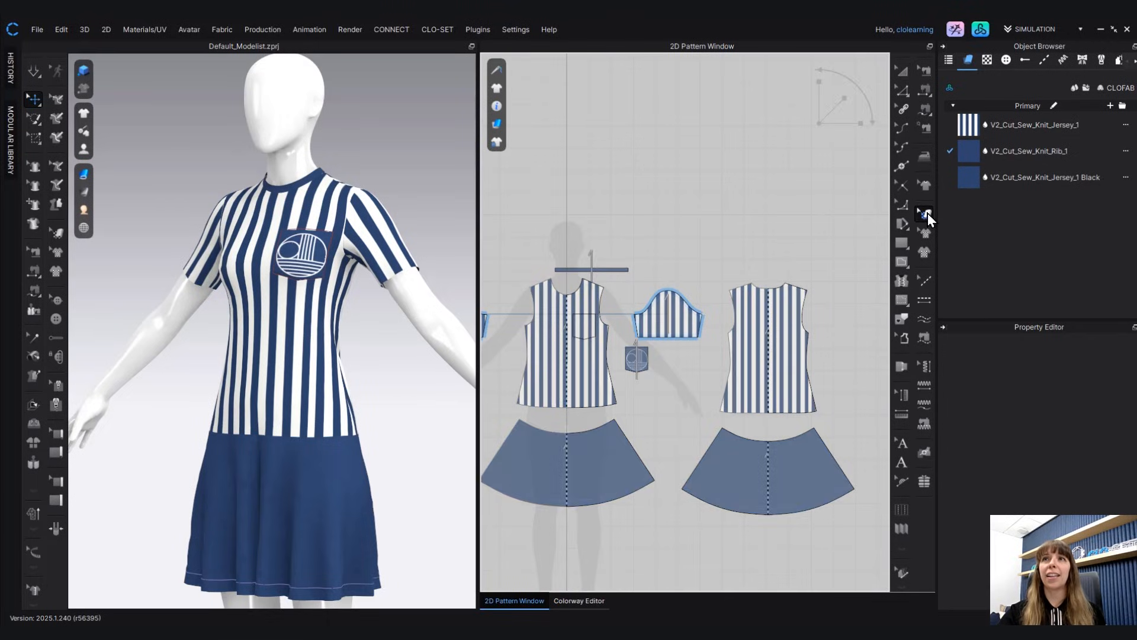
left_click(795, 339)
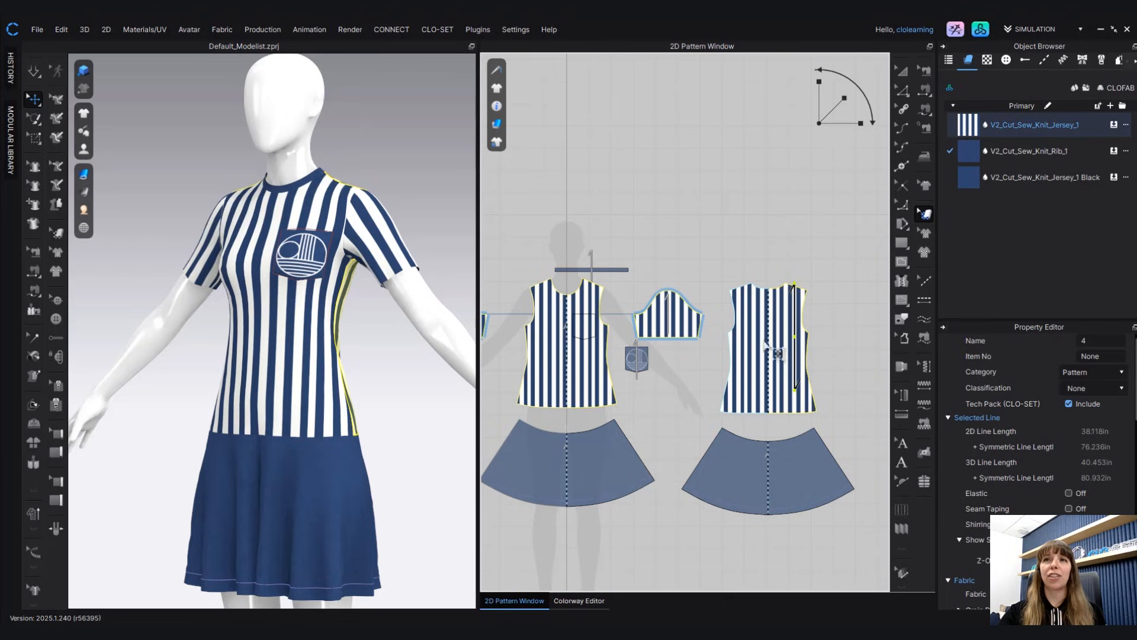
left_click(746, 342)
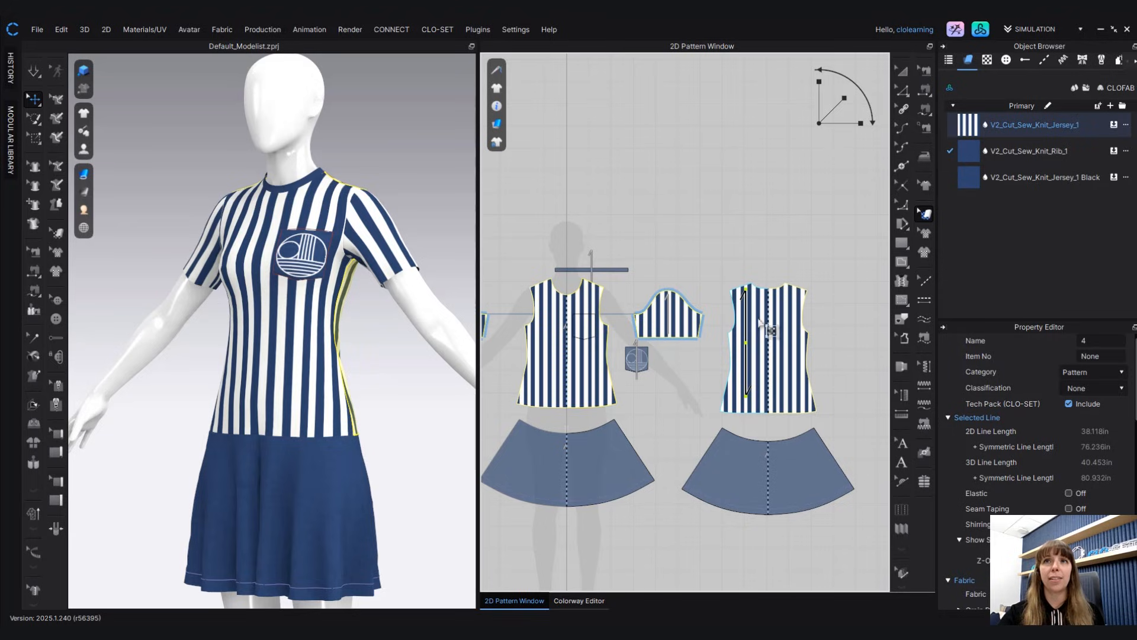
scroll(745, 343, "up", 2)
middle_click_drag(774, 350, 759, 340)
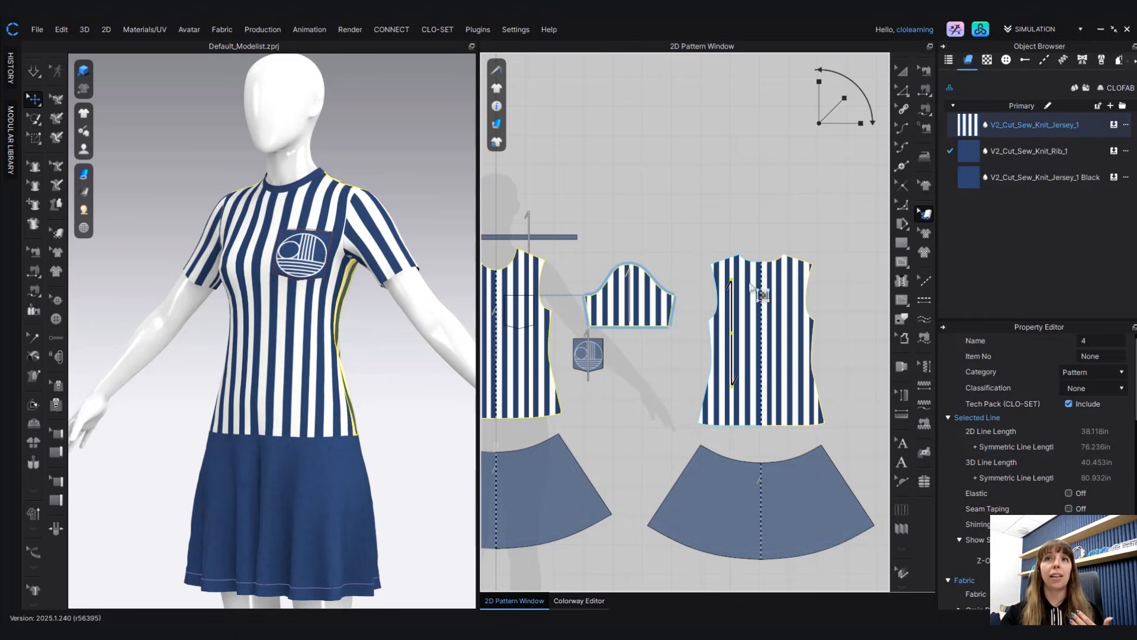
- Try rotating the back bodice's stripes to a diagonal, and undo the texture changes
left_click_drag(731, 278, 699, 290)
right_click_drag(340, 418, 106, 409)
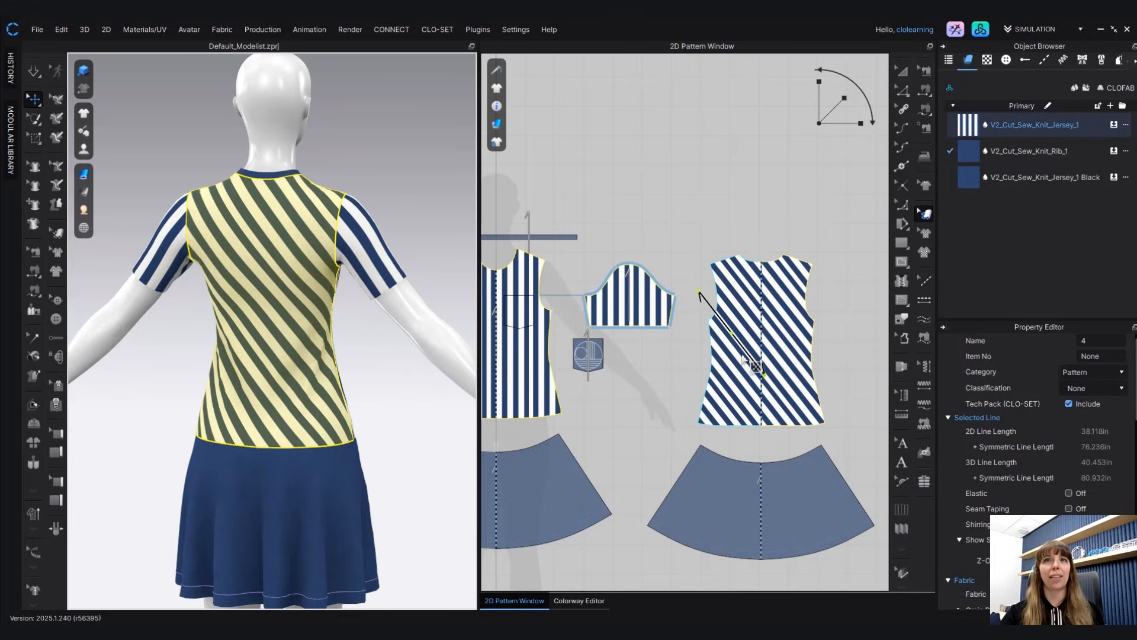
left_click_drag(717, 306, 798, 294)
key("ctrl+z")
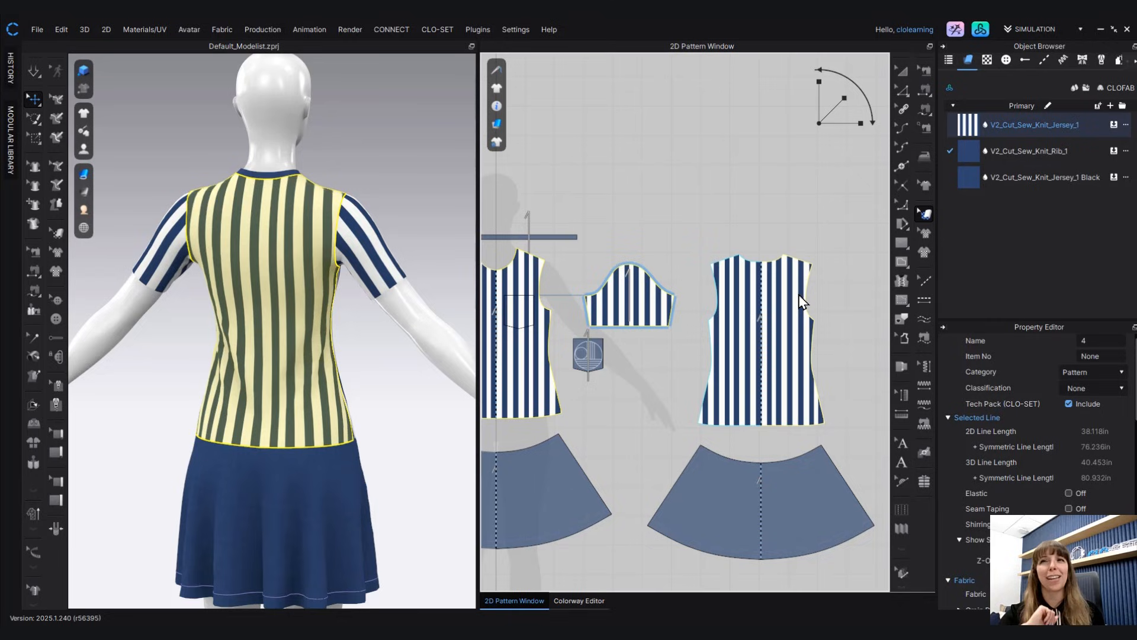
- Shift the stripes on the back bodice, scale the striped texture down to narrower stripes, and deselect the patterns
left_click(750, 357)
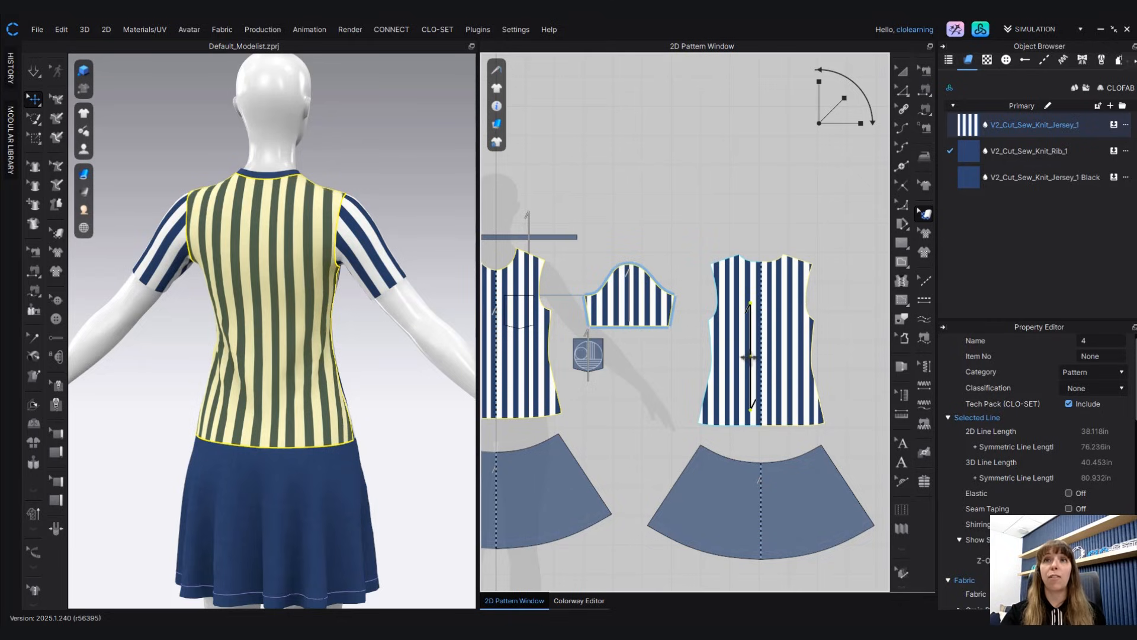
mouse_move(748, 357)
left_mouse_down()
mouse_move(715, 365)
mouse_move(732, 363)
left_mouse_up()
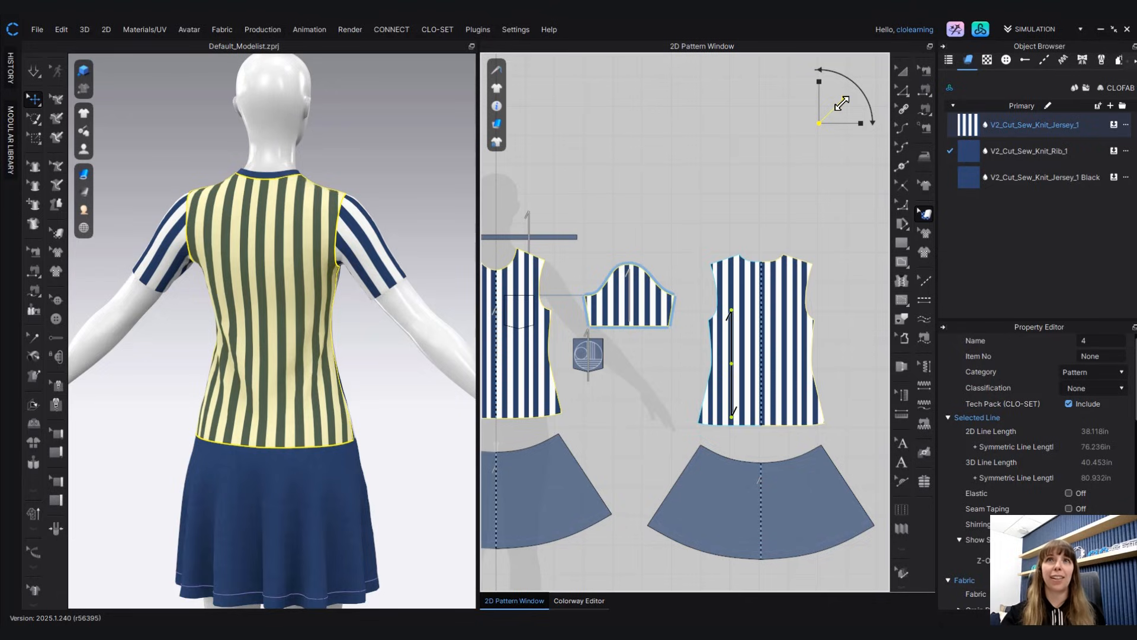
mouse_move(841, 103)
left_mouse_down()
mouse_move(855, 76)
mouse_move(832, 117)
left_mouse_up()
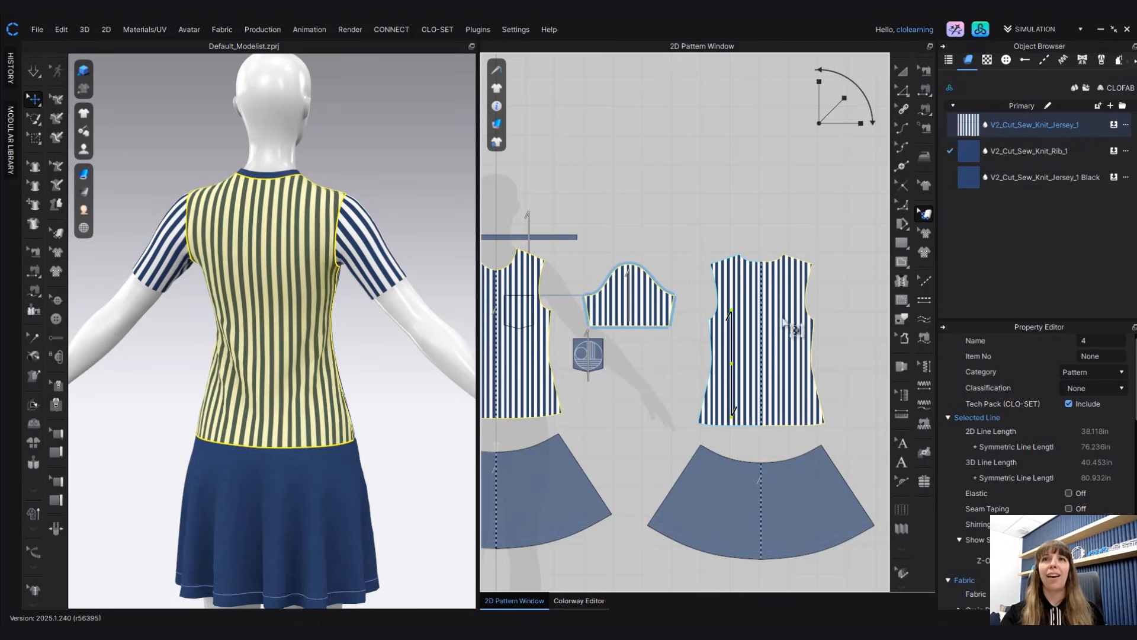
right_click_drag(275, 477, 525, 464)
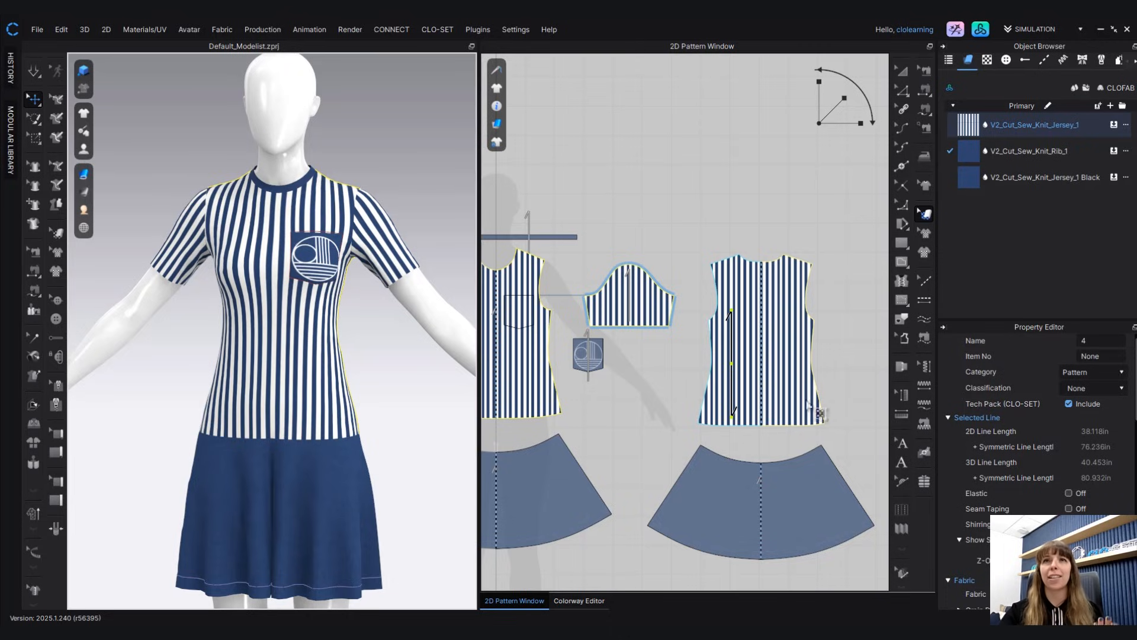
scroll(725, 415, "down", 3)
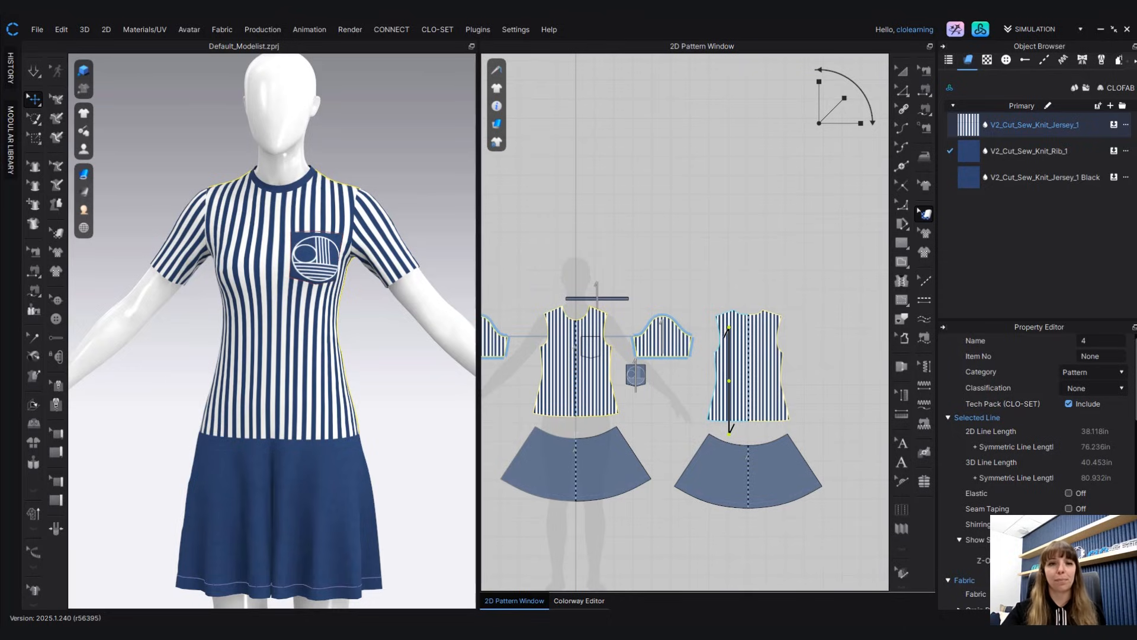
scroll(243, 451, "down", 2)
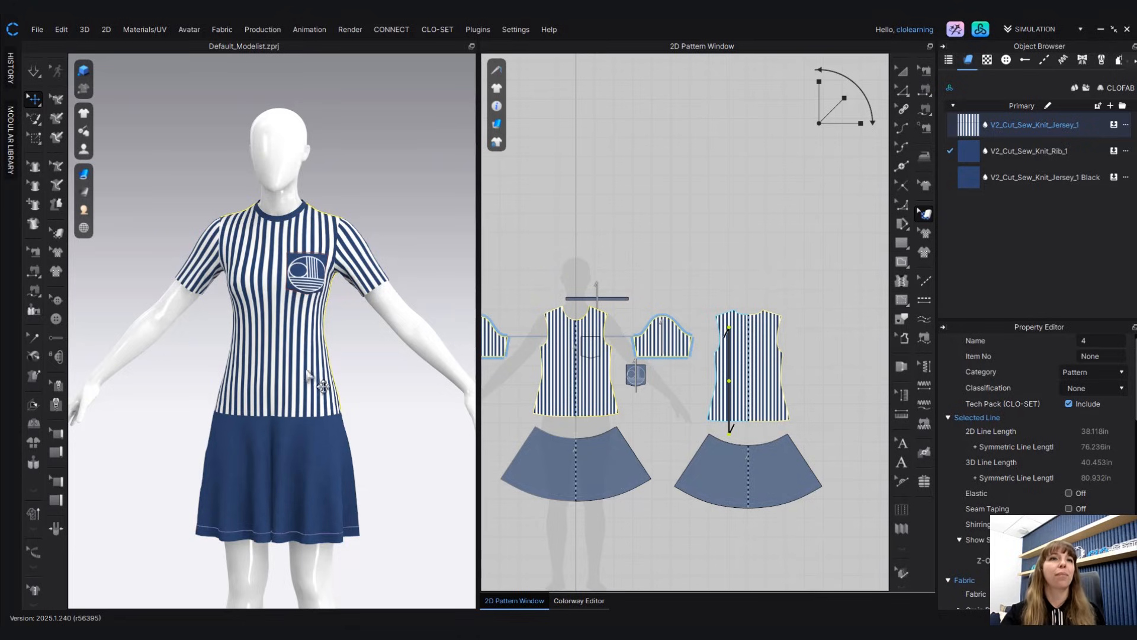
scroll(314, 379, "up", 1)
middle_click_drag(321, 388, 313, 301)
left_click(314, 298)
left_click(371, 338)
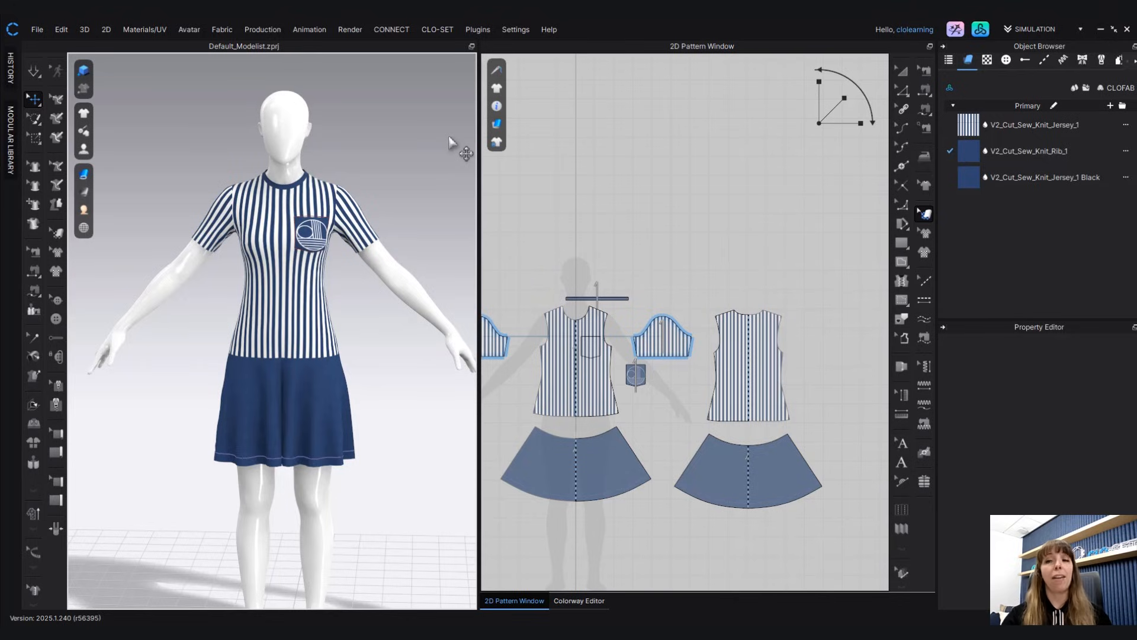
- Open the asset library and browse the CLO avatar assets to the Female poses
left_click(981, 30)
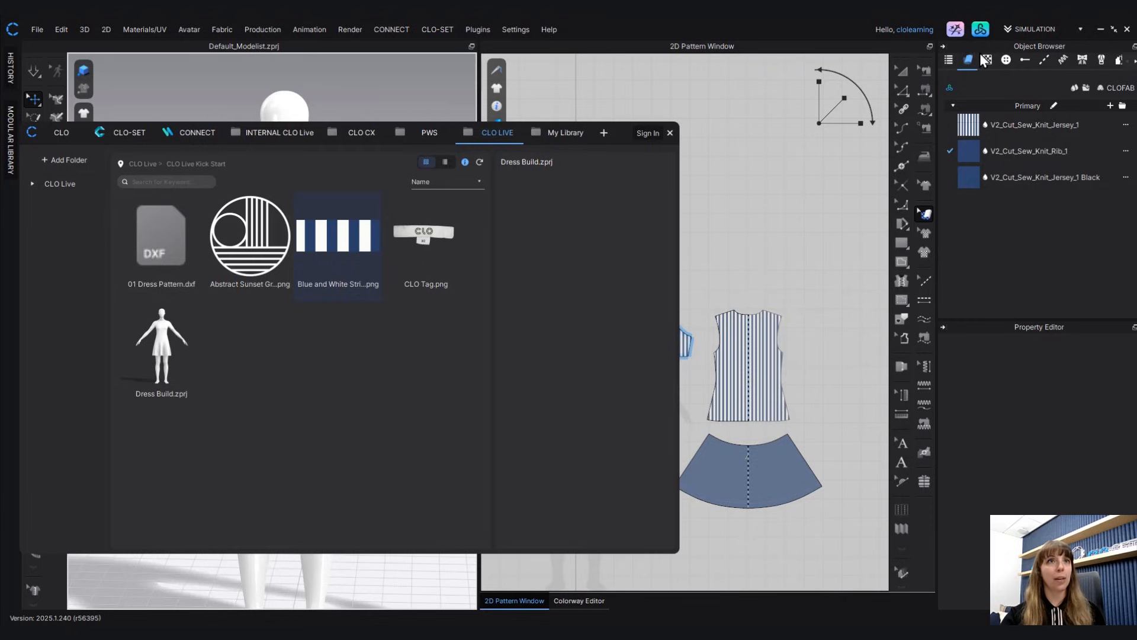
left_click_drag(627, 136, 802, 113)
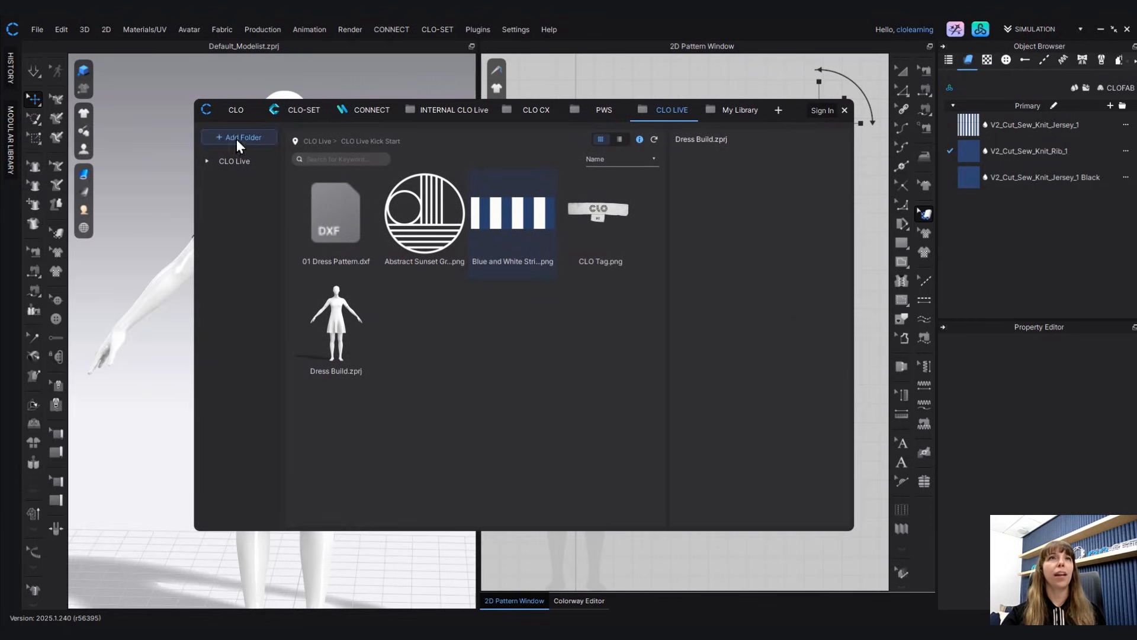
left_click(241, 109)
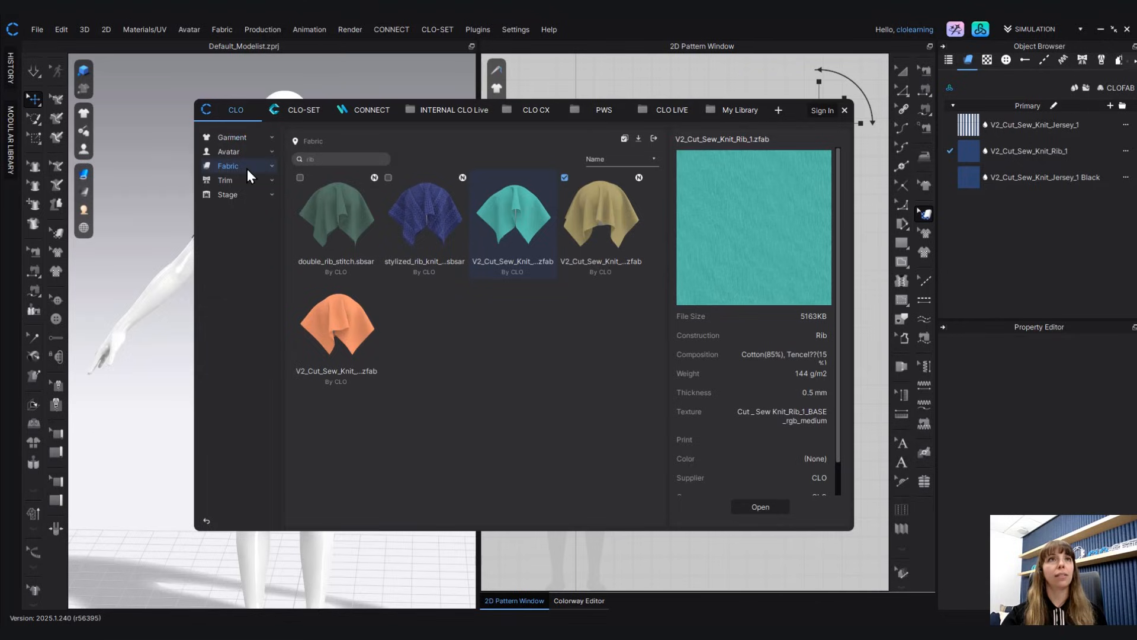
left_click(237, 152)
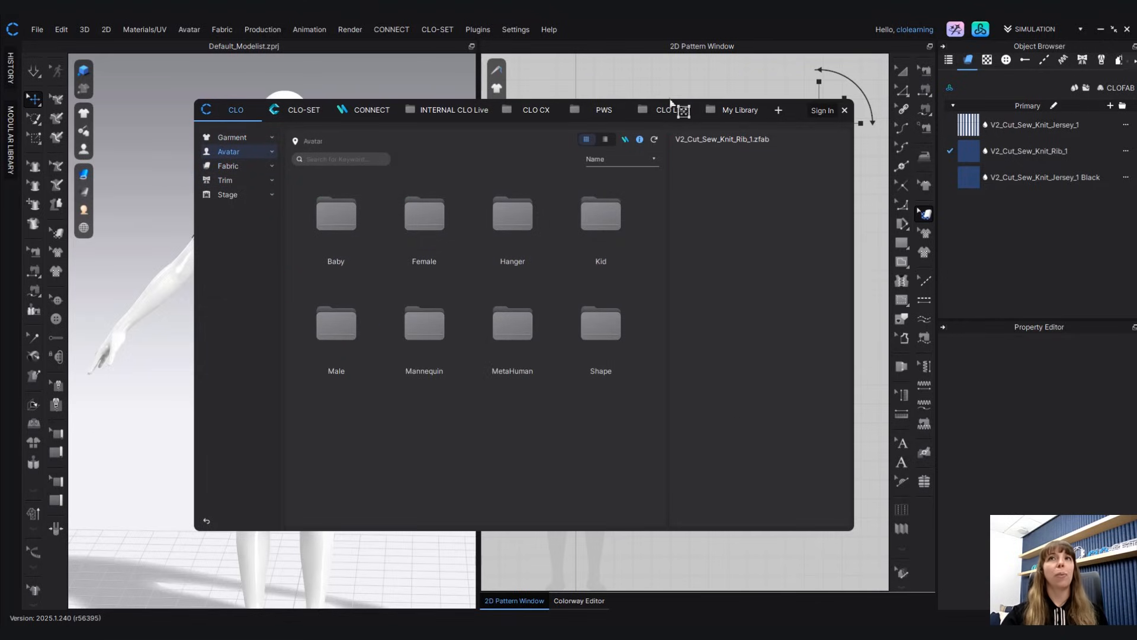
left_click_drag(791, 109, 985, 148)
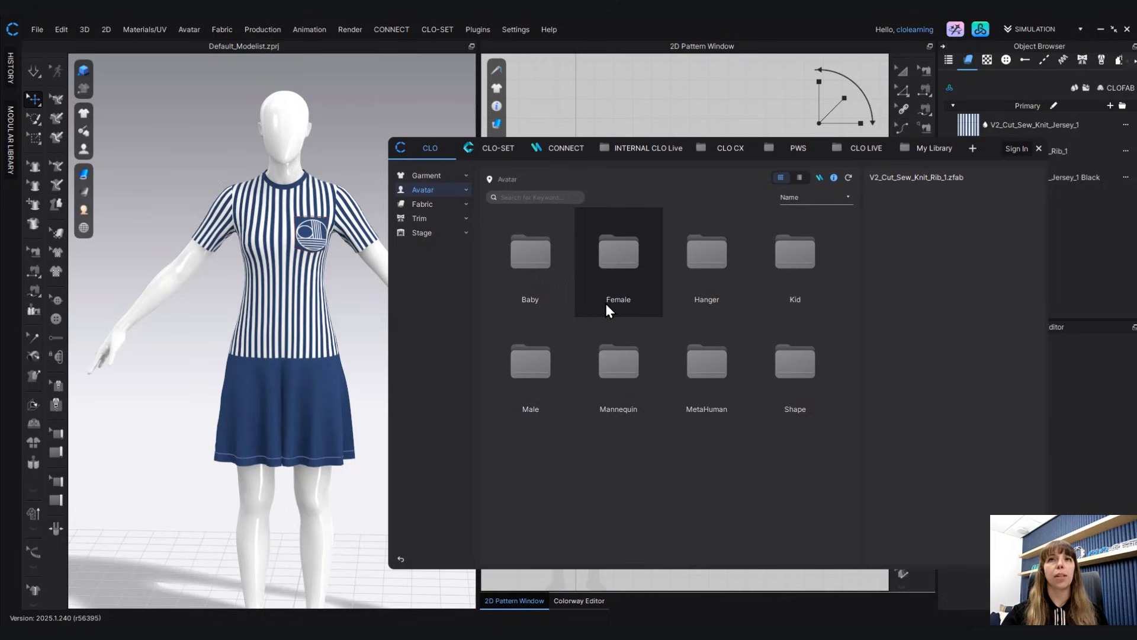
left_click(617, 251)
double_click(629, 259)
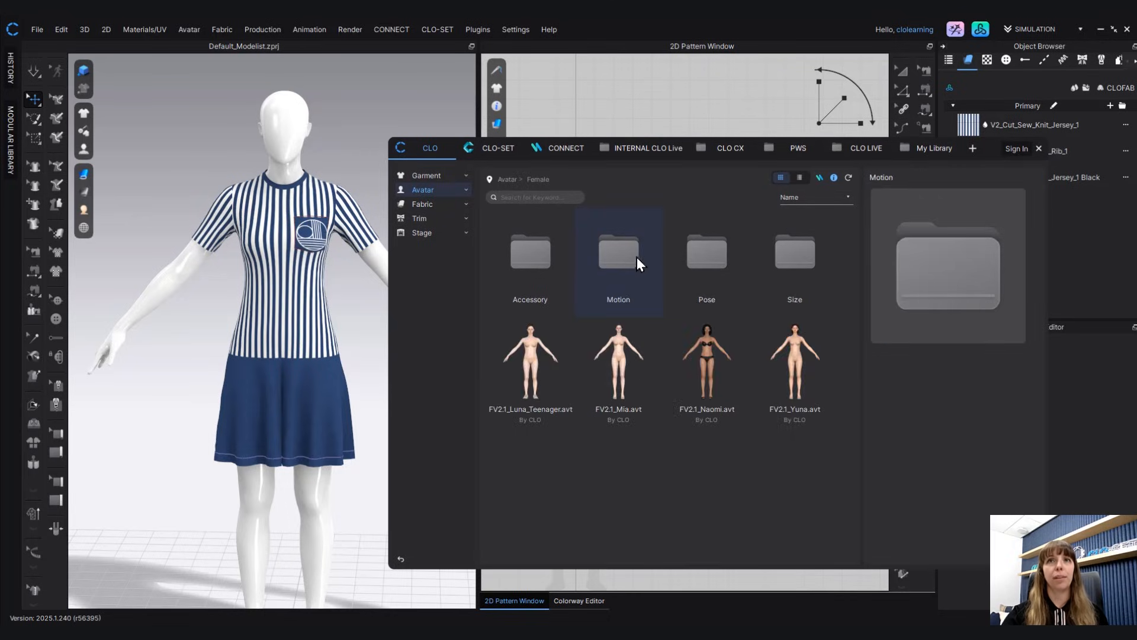
double_click(717, 254)
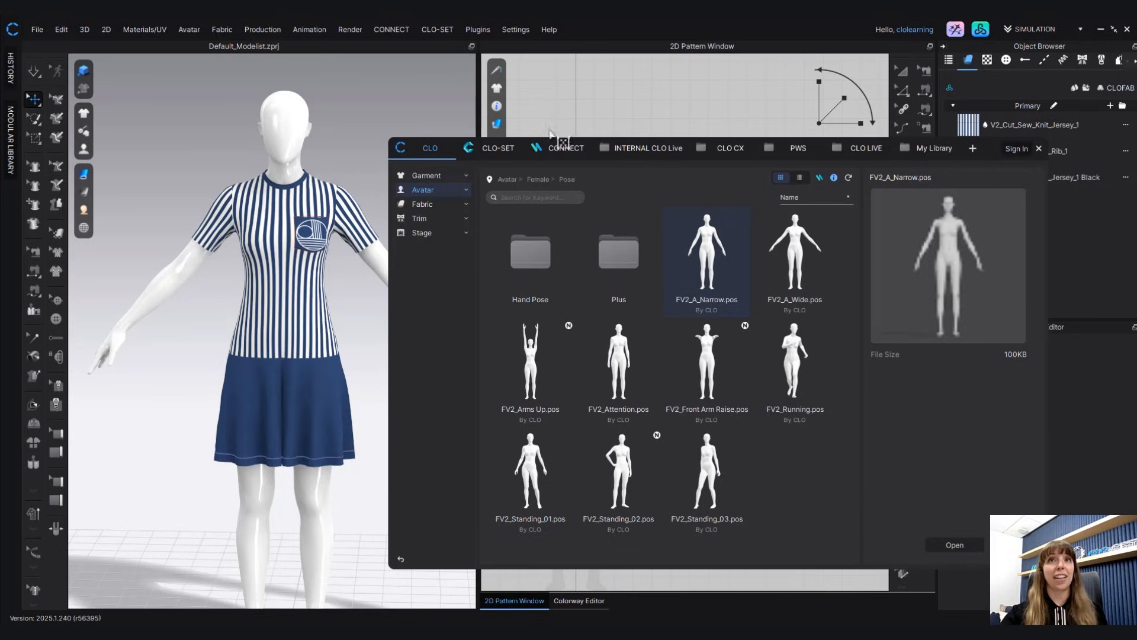
left_click(558, 146)
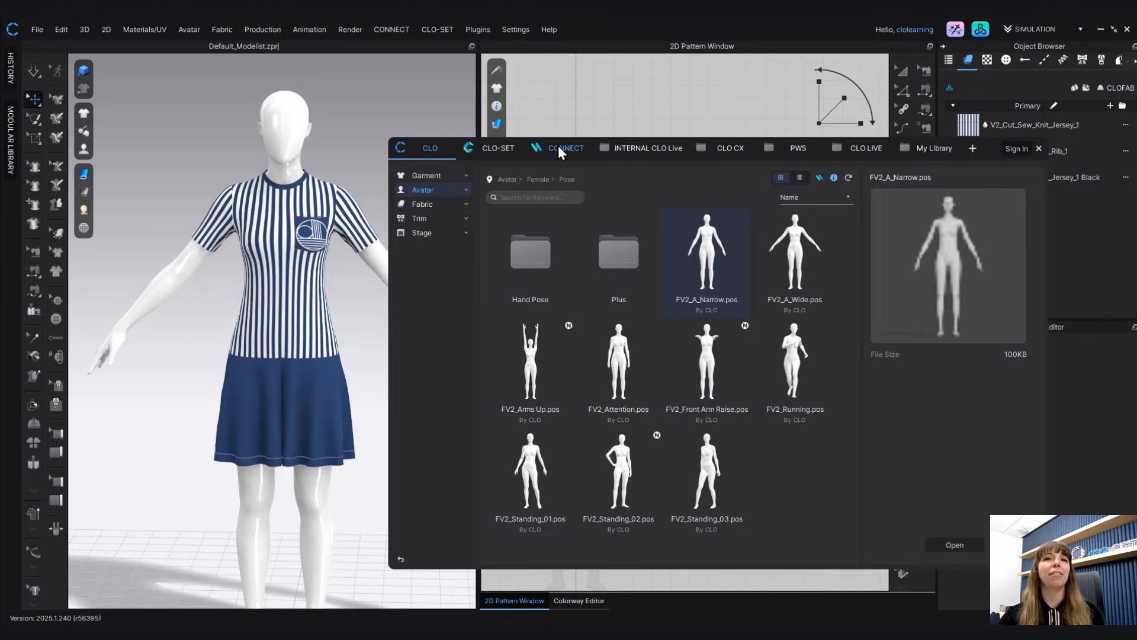
- Apply the FV2_Standing_01 pose to the avatar as Pose Only with the current shoe pose maintained, and close the library
left_click(532, 485)
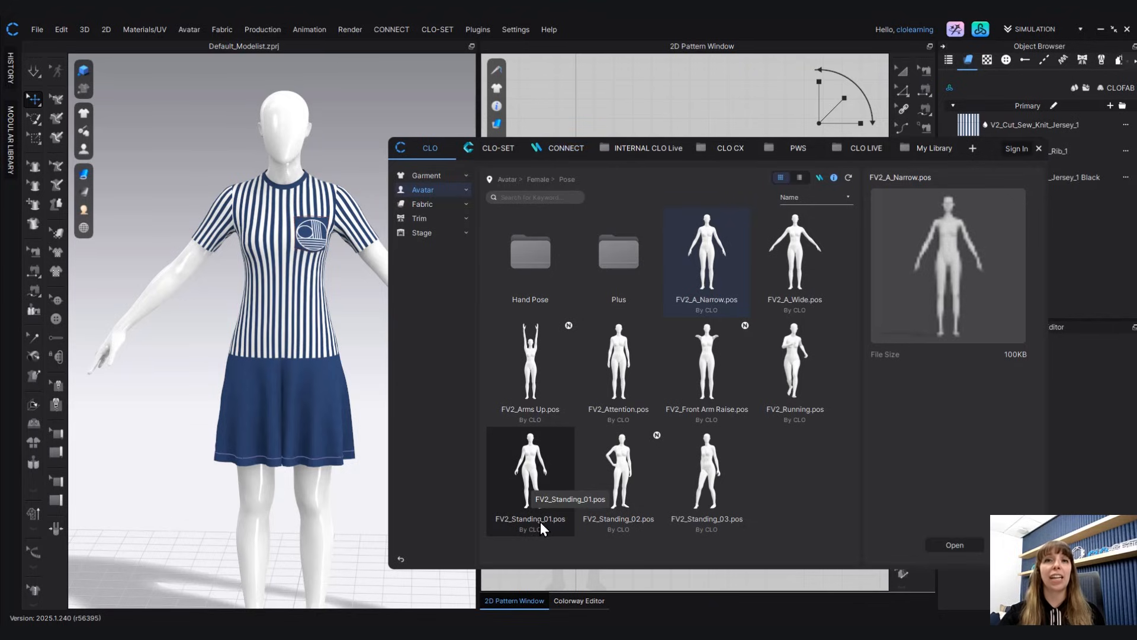
double_click(530, 462)
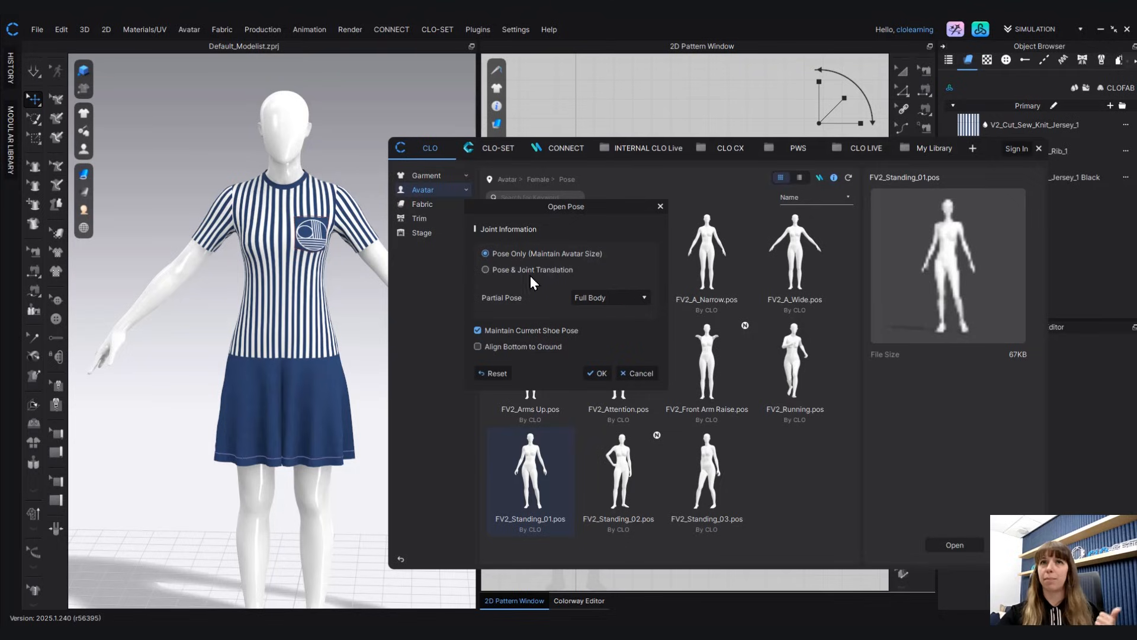
left_click(598, 374)
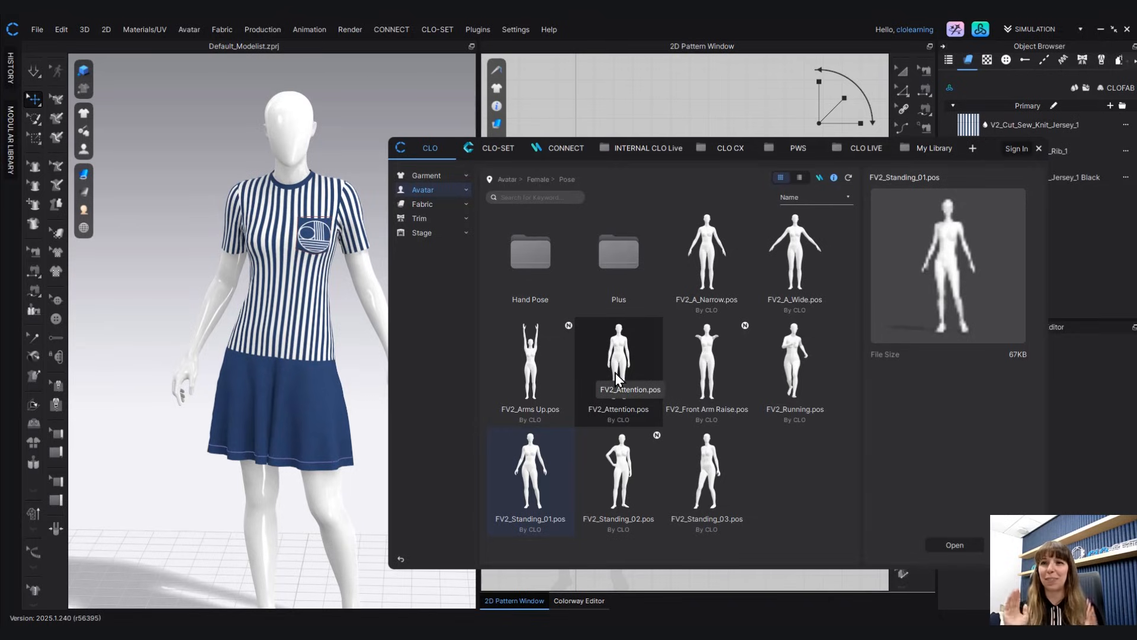
left_click(1039, 150)
- Apply Hi-Res properties with 5.0 mm particle distance, 1.0 mm additional collision thickness, 0.0 mm skin offset and Normal simulation quality
right_click_drag(300, 436, 322, 421)
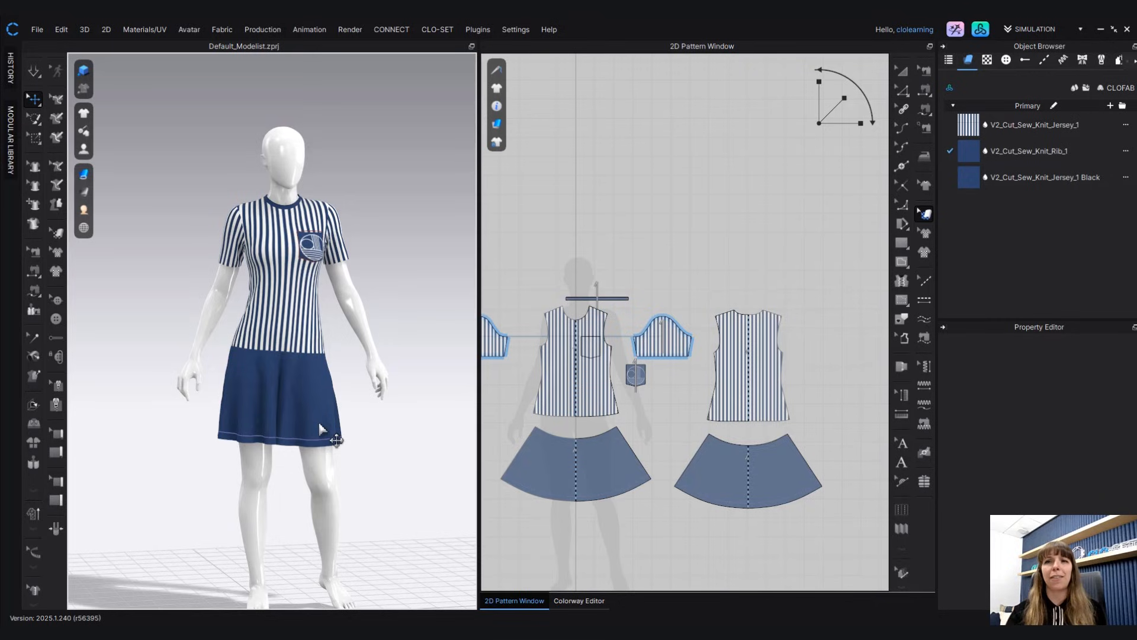
mouse_move(318, 426)
right_mouse_down()
mouse_move(292, 433)
mouse_move(313, 427)
right_mouse_up()
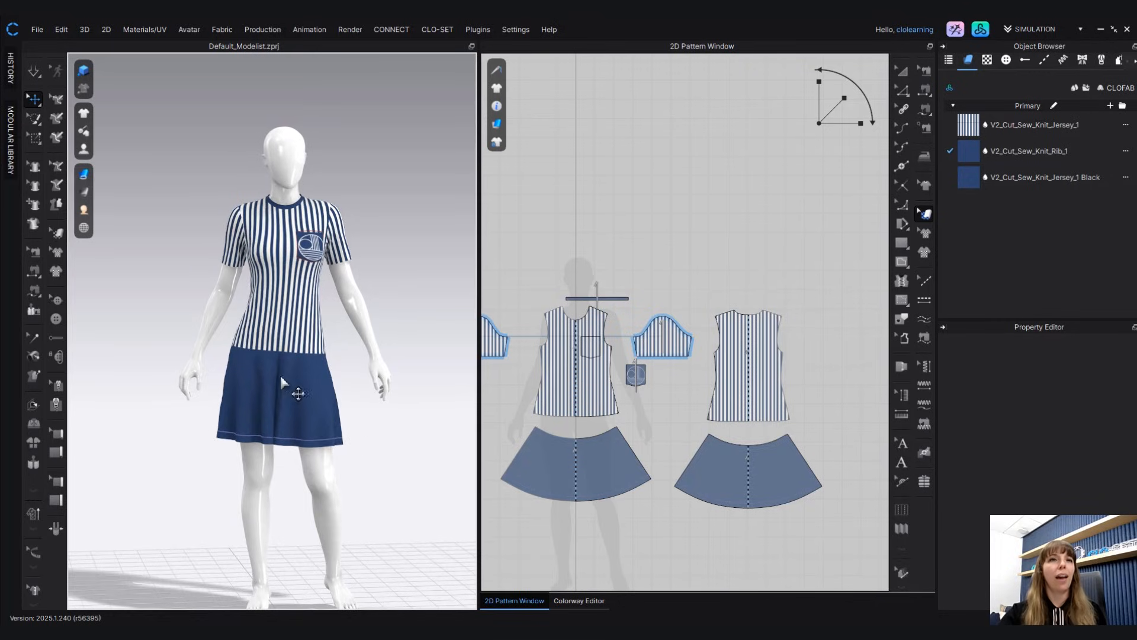
scroll(276, 469, "up", 1)
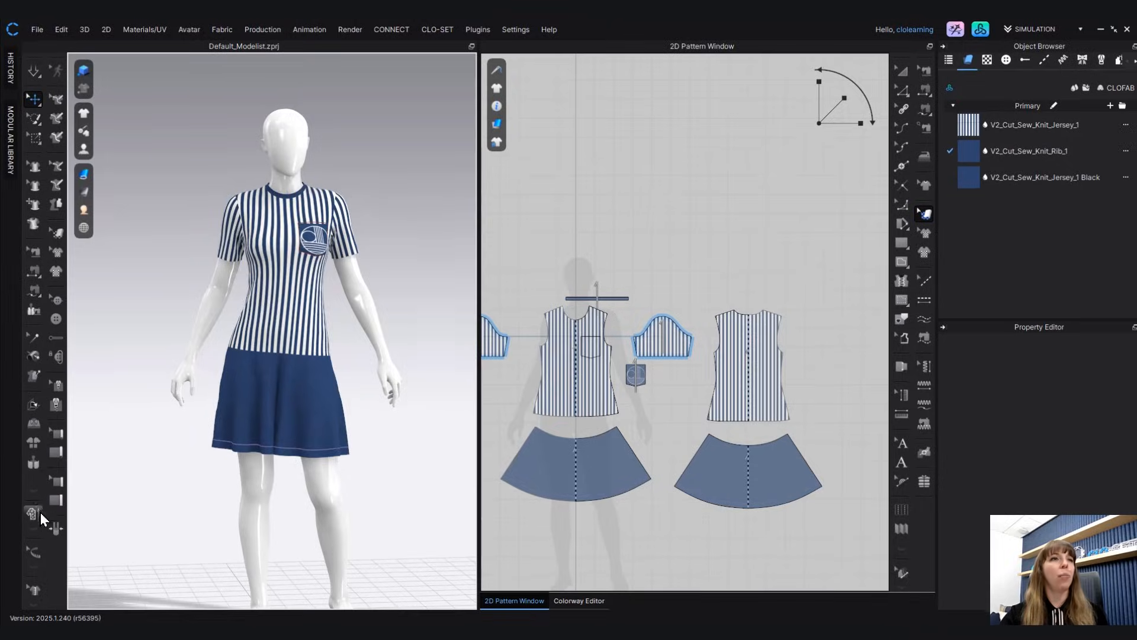
left_click(34, 513)
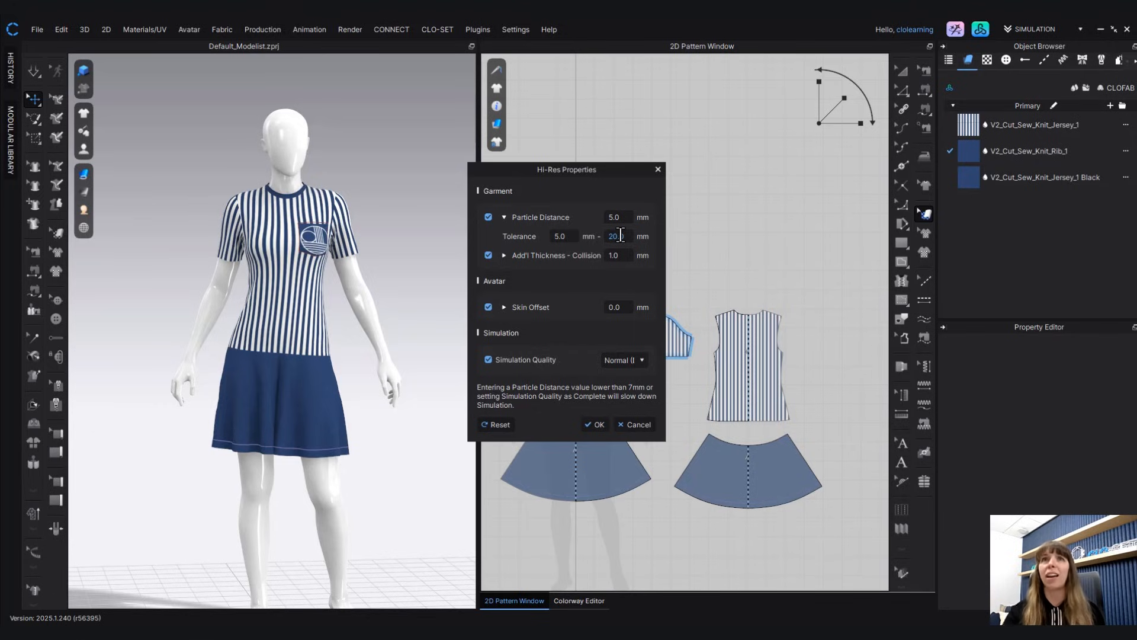
left_click(623, 254)
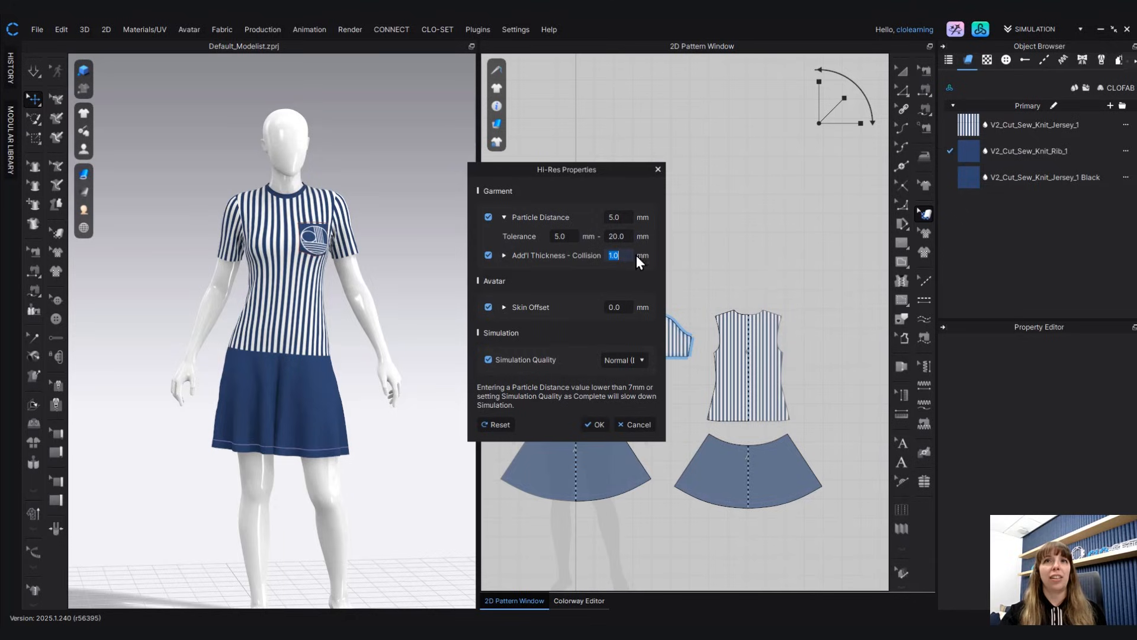
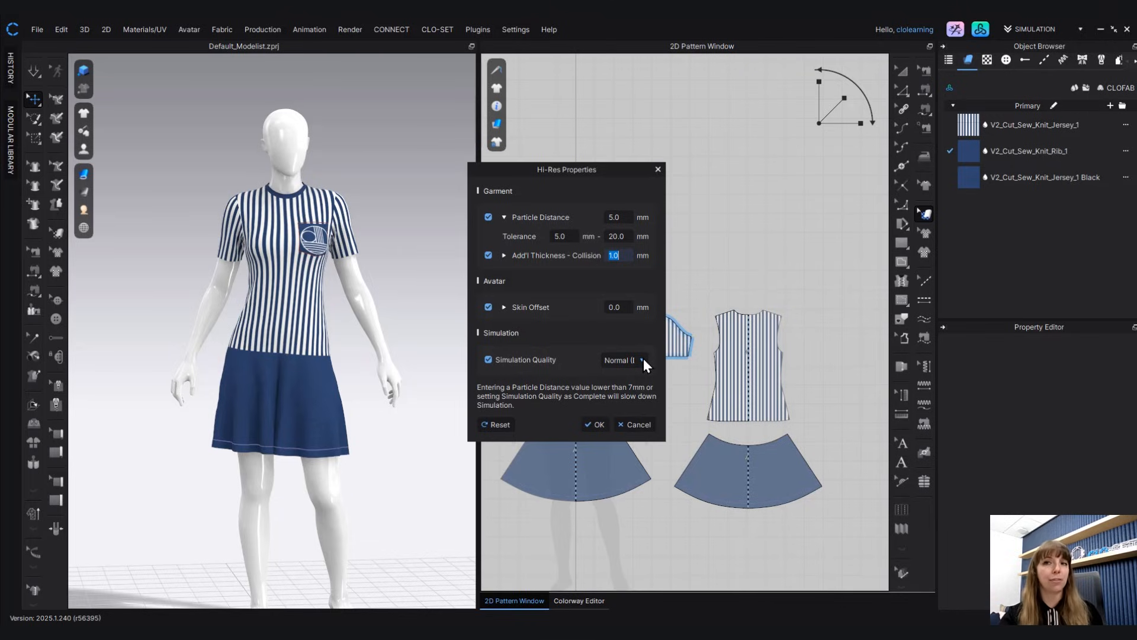
left_click(592, 424)
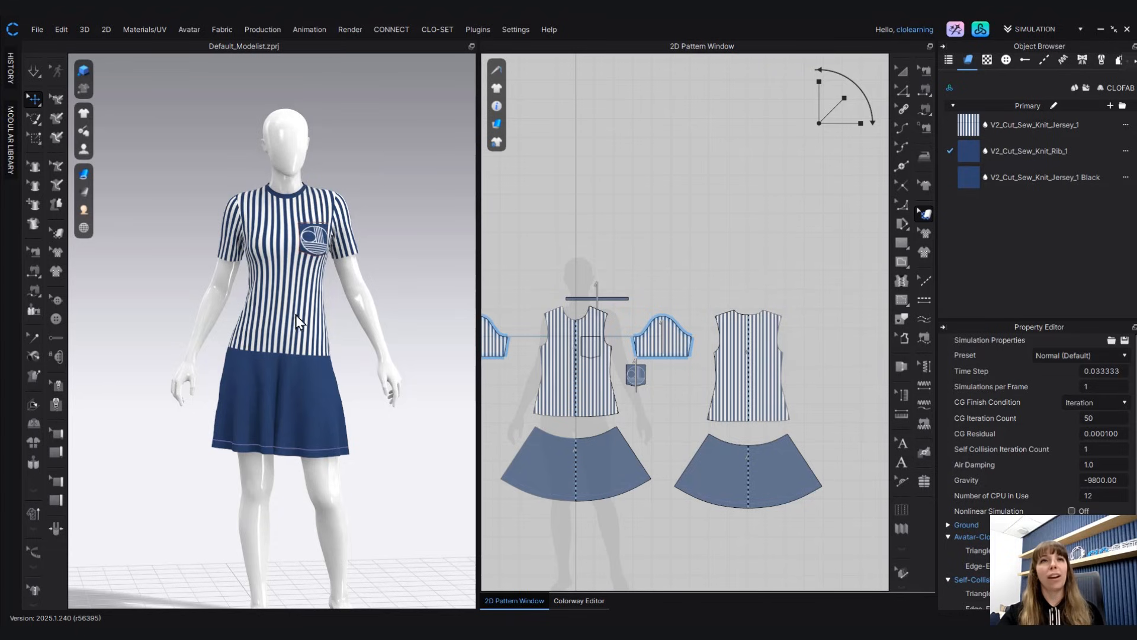
- Check the neckline up close and run a short simulation to settle the dress on the posed avatar
scroll(307, 215, "up", 3)
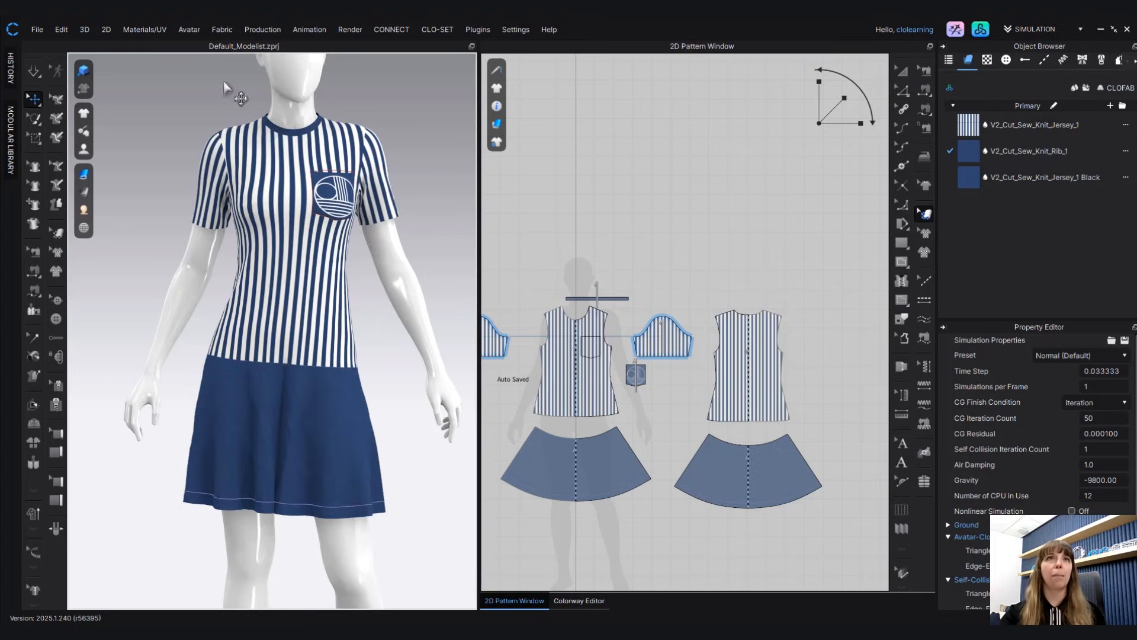
scroll(367, 142, "up", 4)
scroll(342, 176, "up", 3)
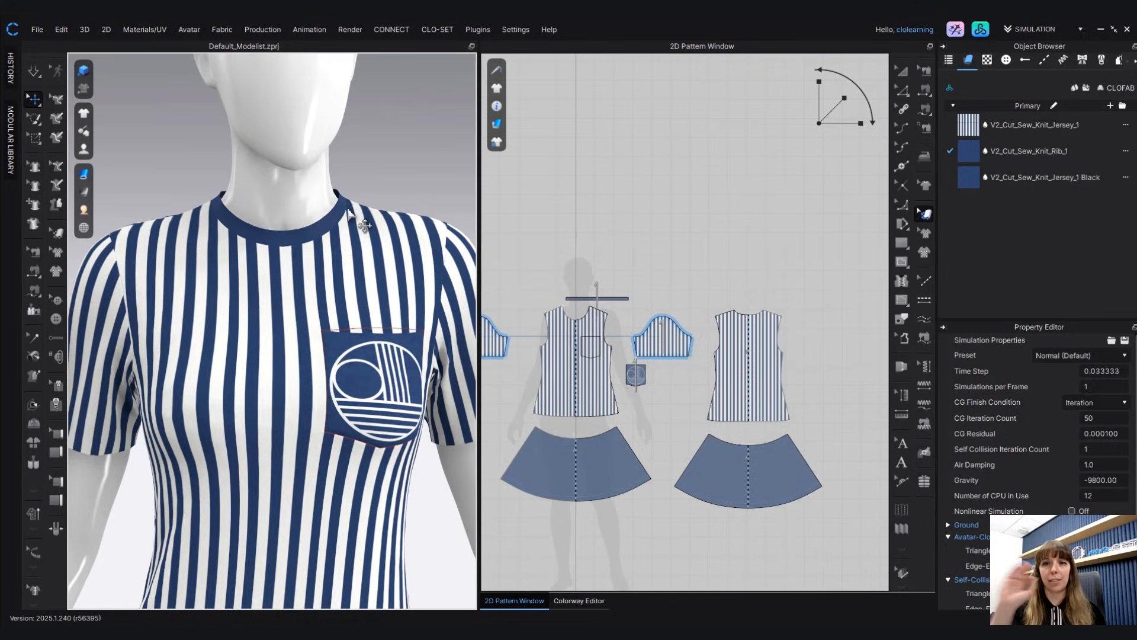
scroll(348, 212, "up", 5)
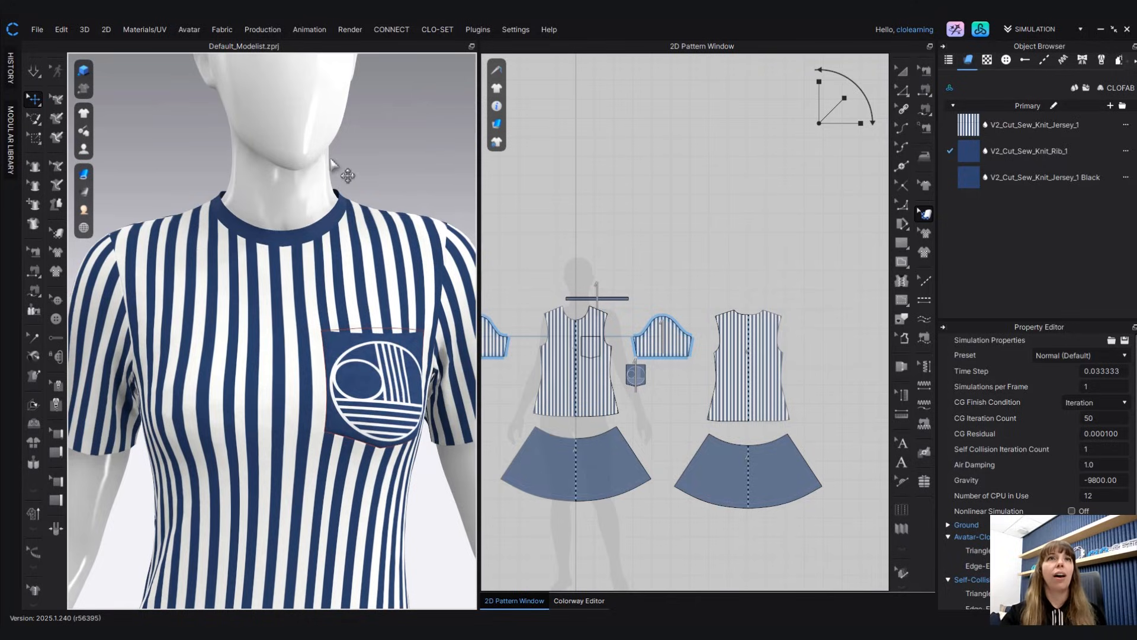
mouse_move(323, 205)
right_mouse_down()
mouse_move(325, 261)
mouse_move(314, 218)
right_mouse_up()
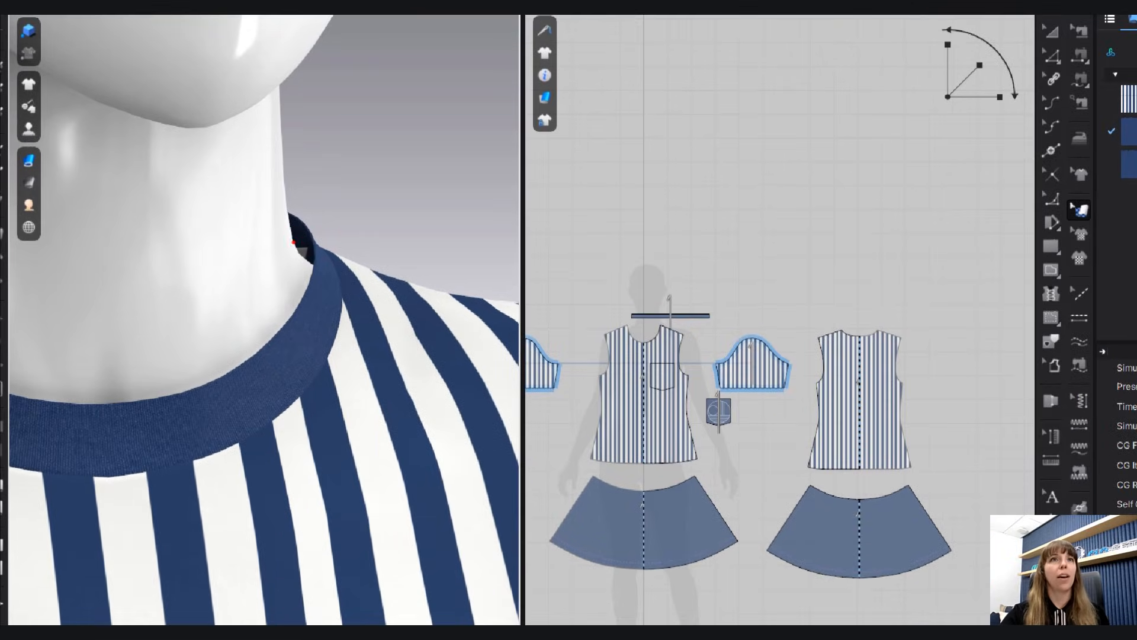
left_click_drag(309, 234, 298, 244)
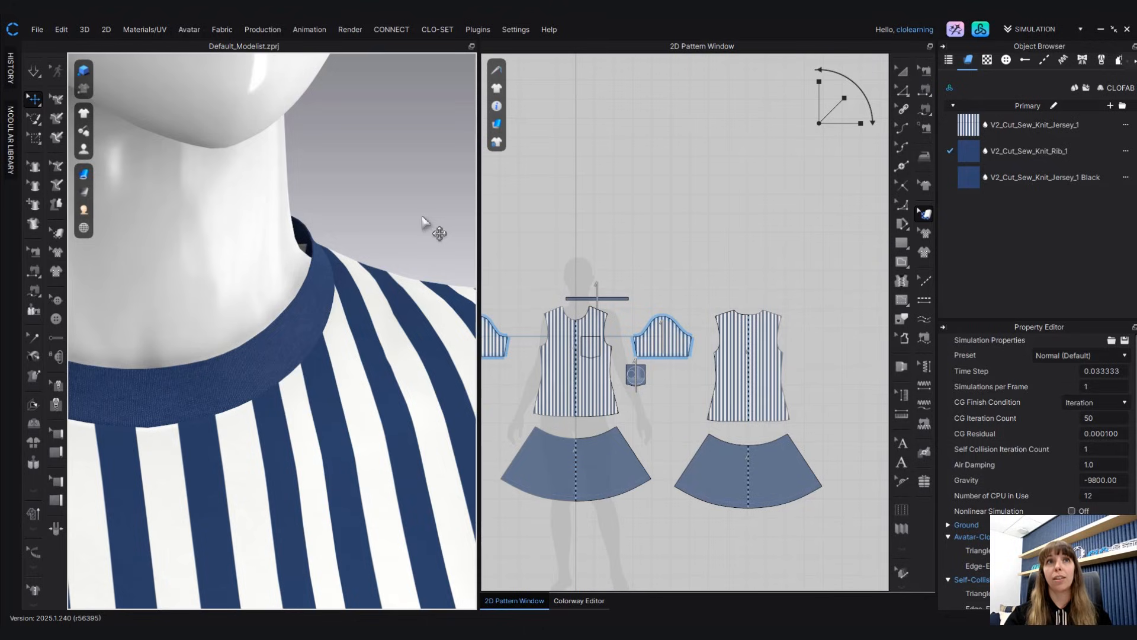
key("space")
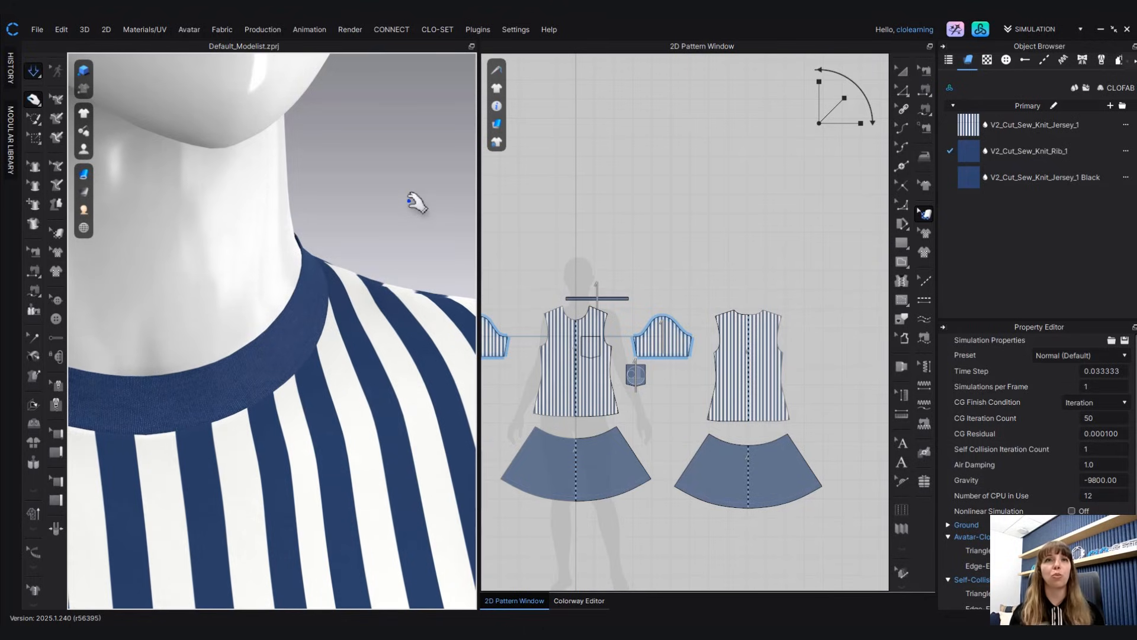
key("space")
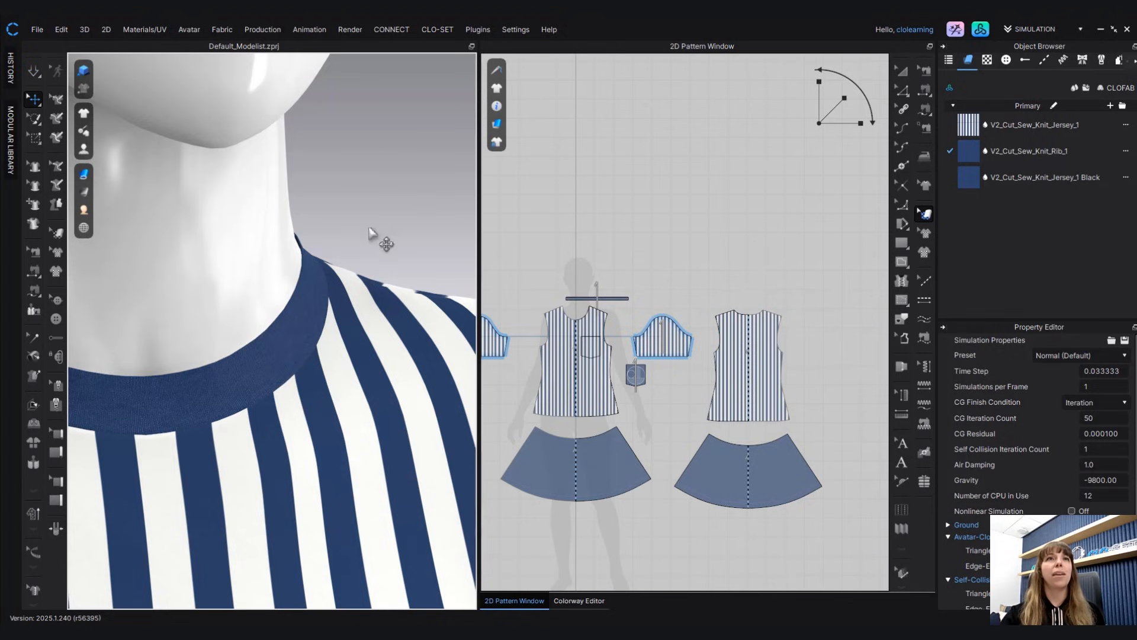
- Frame the posed dress from head to knee at a slight angle and start a 3D window snapshot
scroll(381, 240, "down", 8)
middle_click_drag(323, 496, 338, 453)
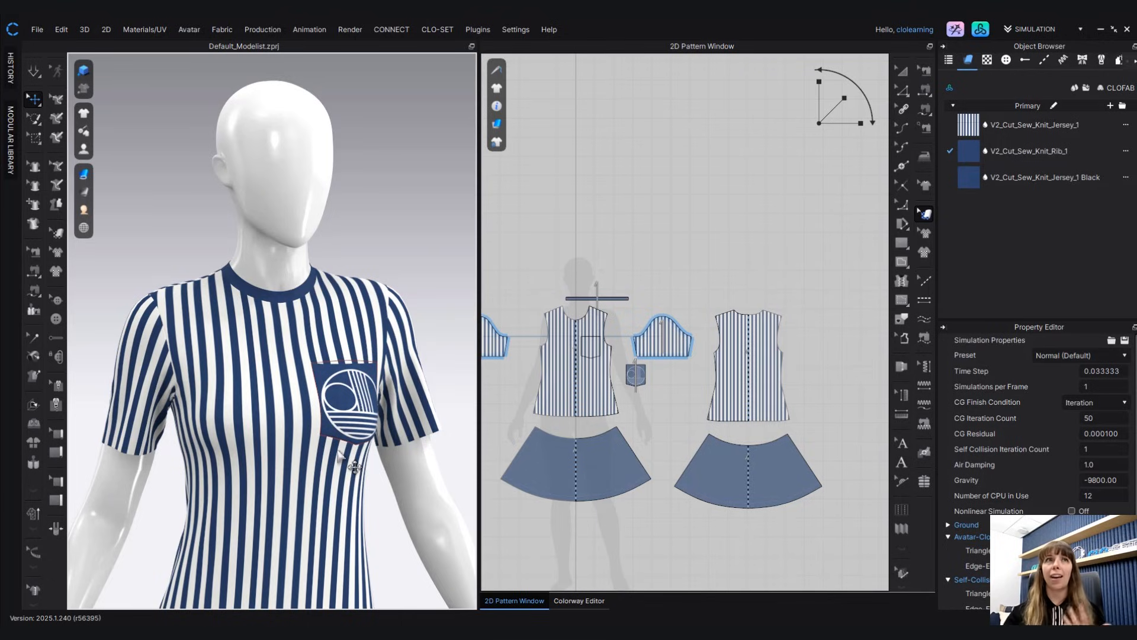
scroll(337, 437, "down", 2)
middle_click_drag(338, 429, 341, 281)
scroll(347, 381, "down", 2)
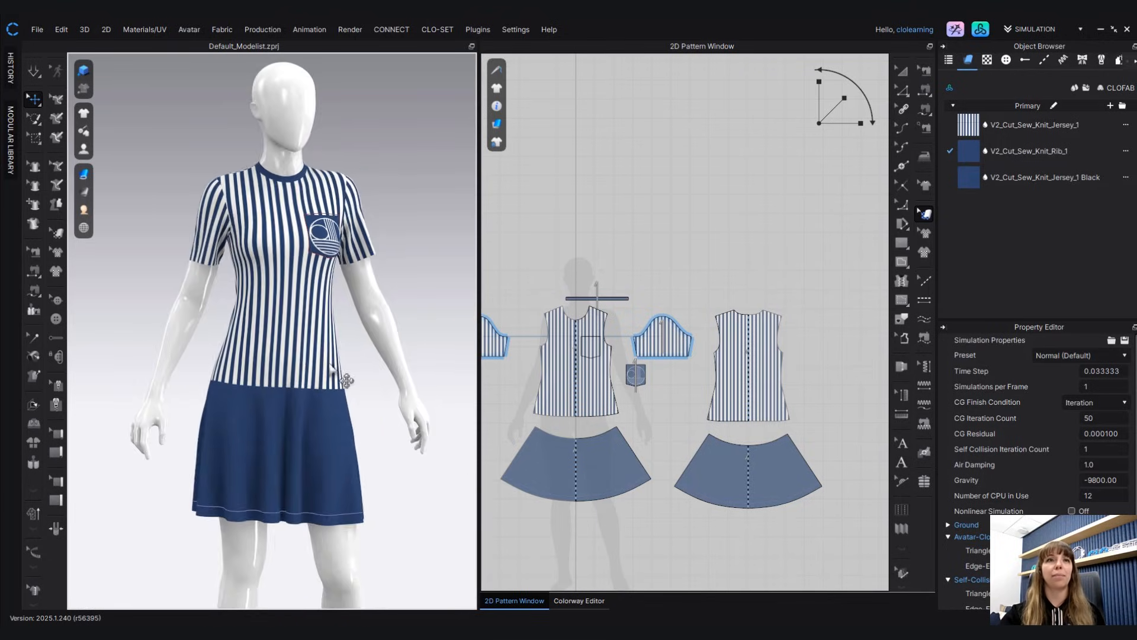
mouse_move(348, 380)
right_mouse_down()
mouse_move(223, 363)
mouse_move(162, 372)
mouse_move(334, 370)
right_mouse_up()
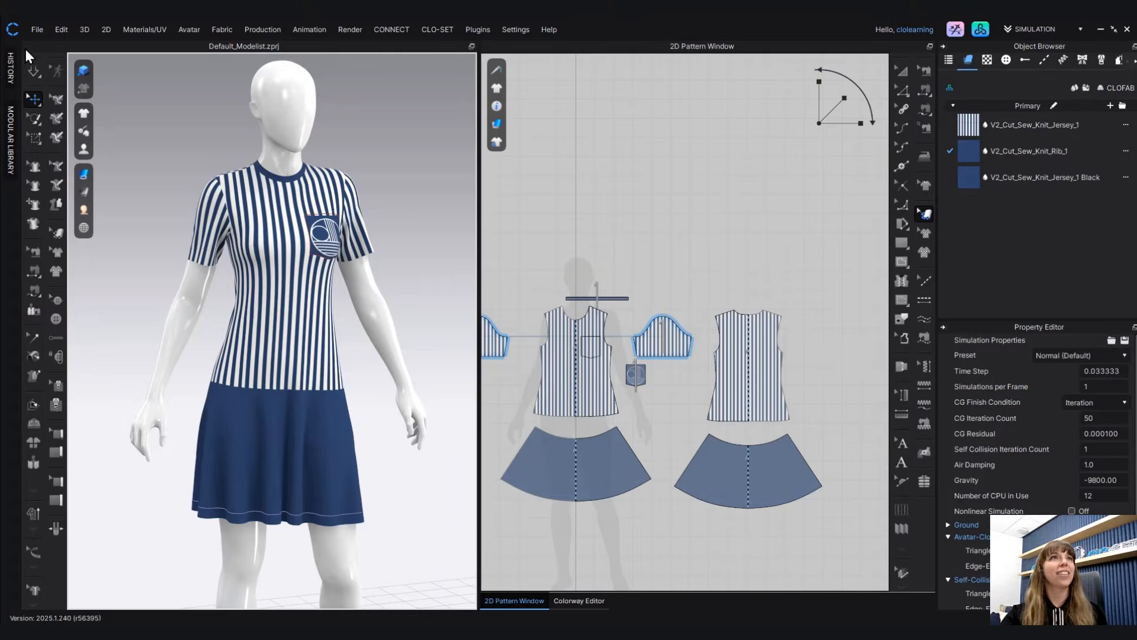
left_click(36, 31)
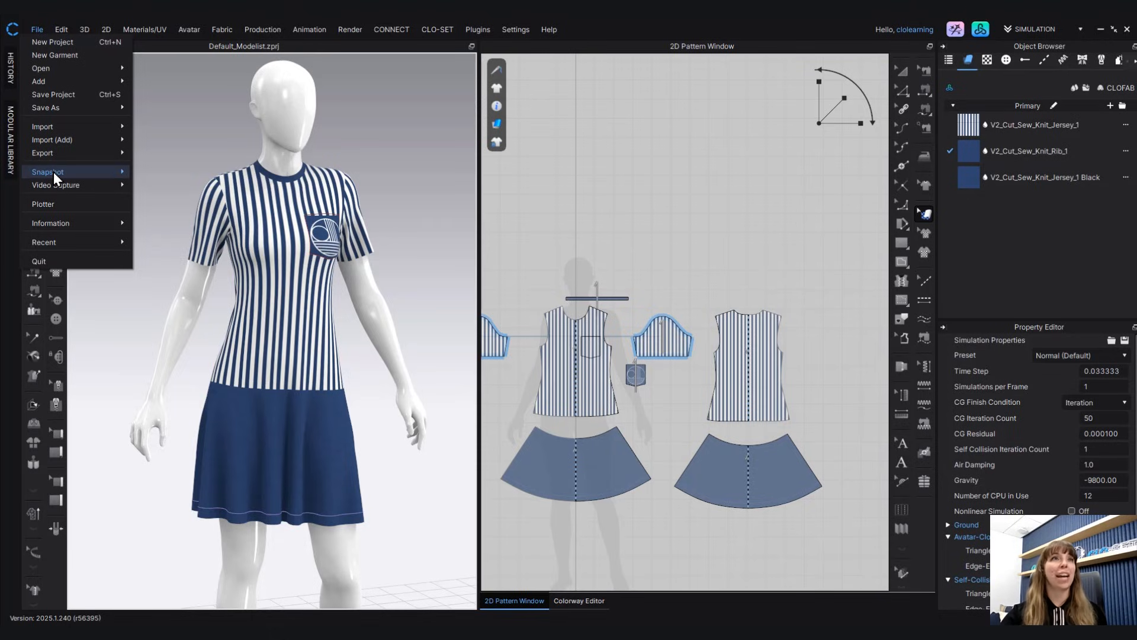
mouse_move(59, 172)
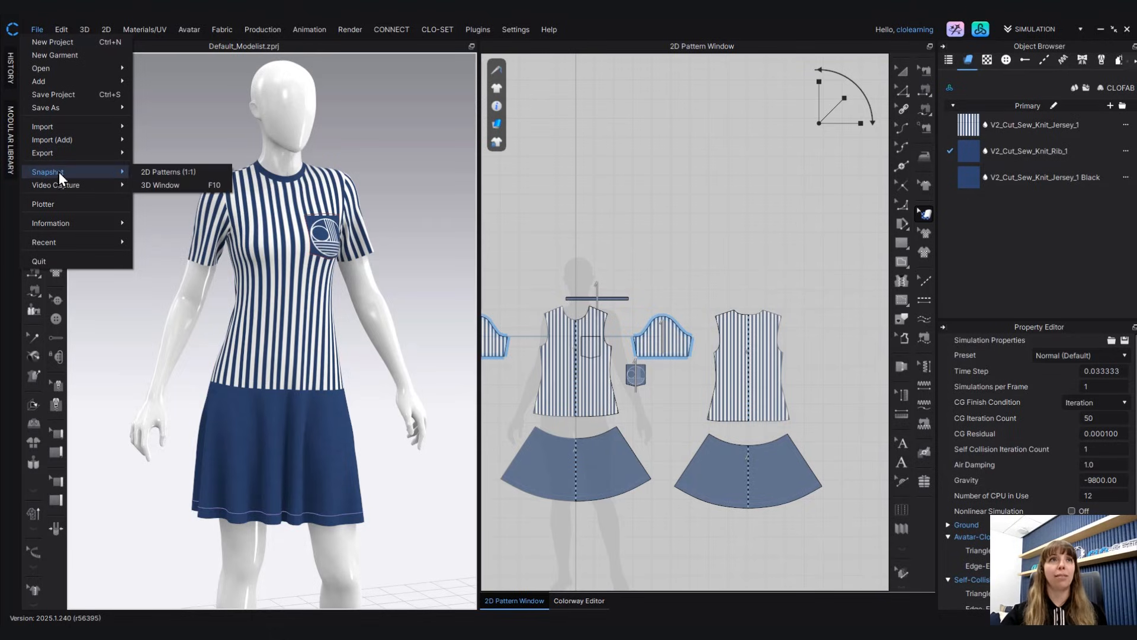
left_click(184, 184)
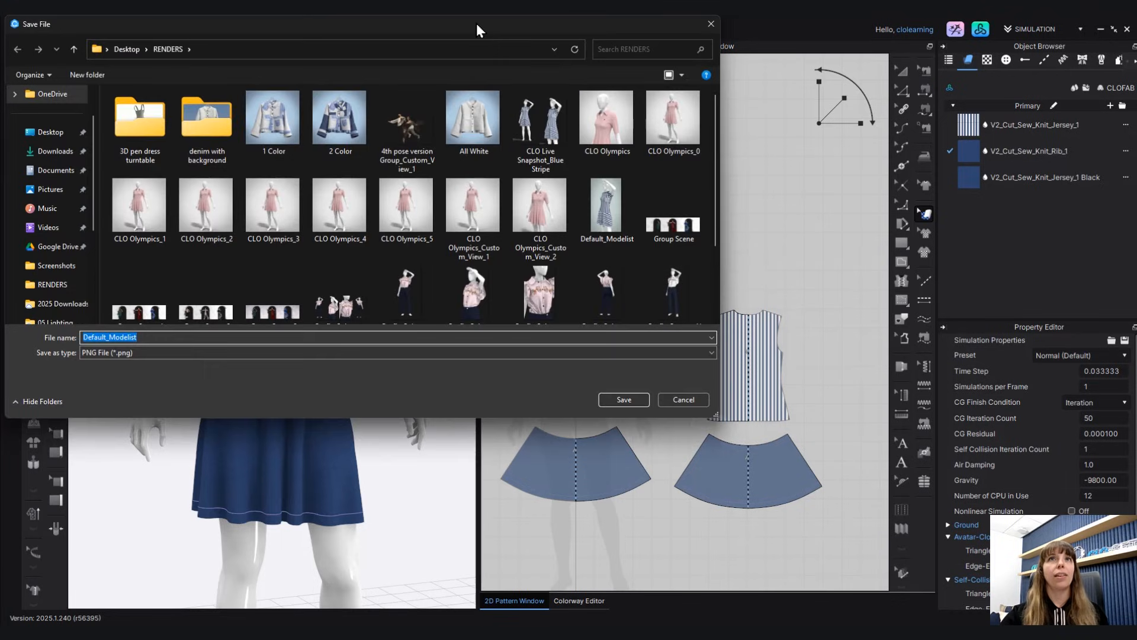
- Save the snapshot file to the Desktop as a PNG named CLO Simple Dress
left_click_drag(476, 23, 741, 105)
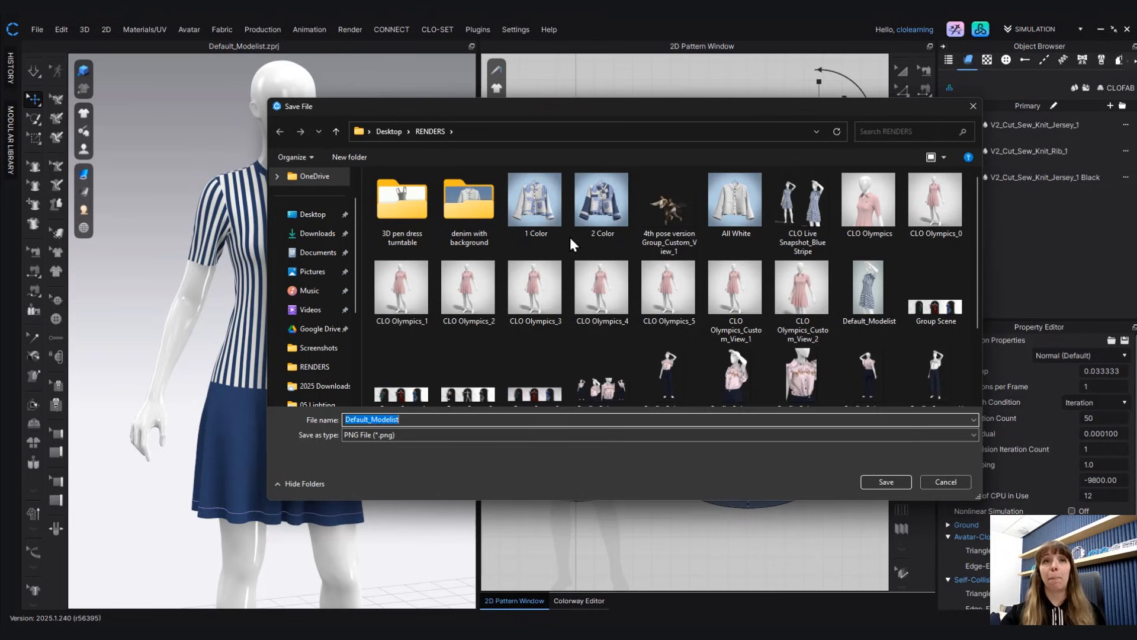
left_click(391, 132)
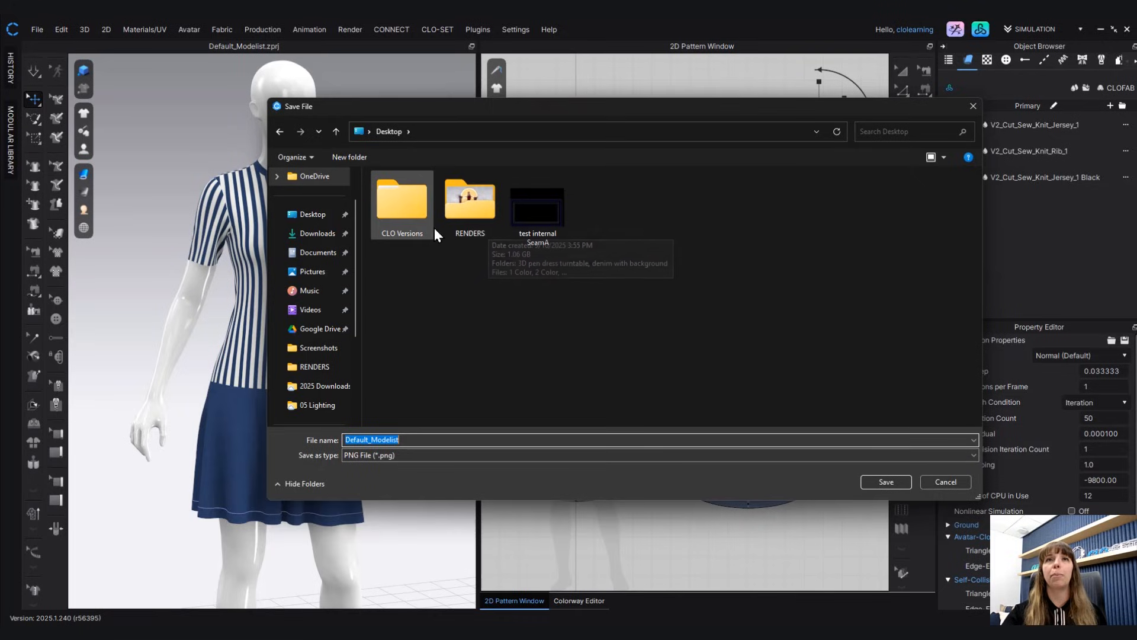
left_click(459, 201)
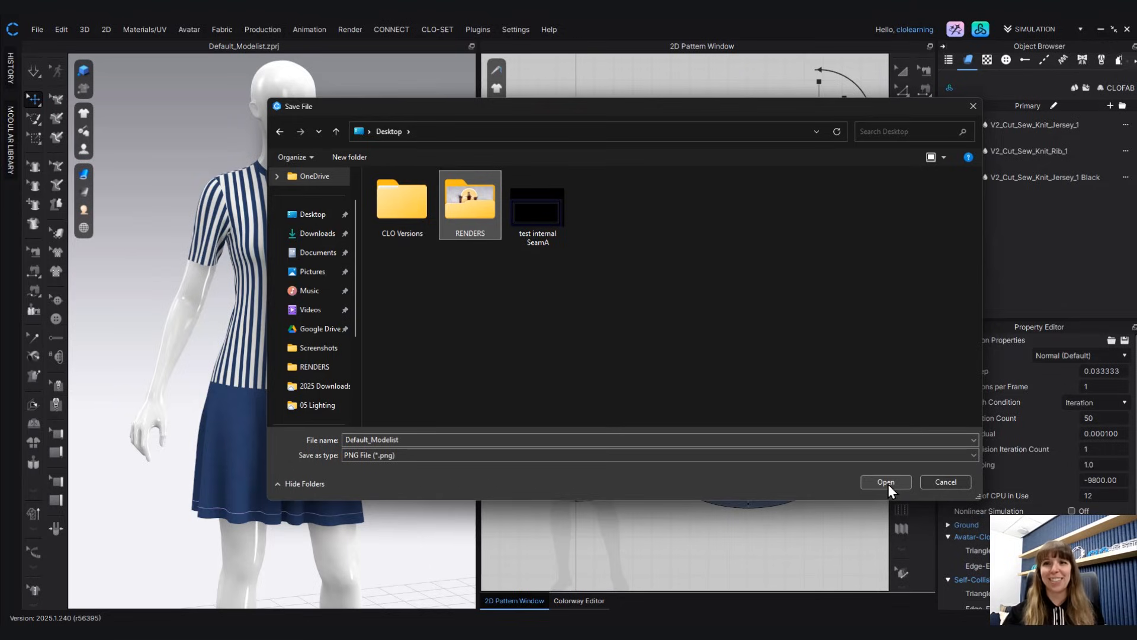
left_click(406, 439)
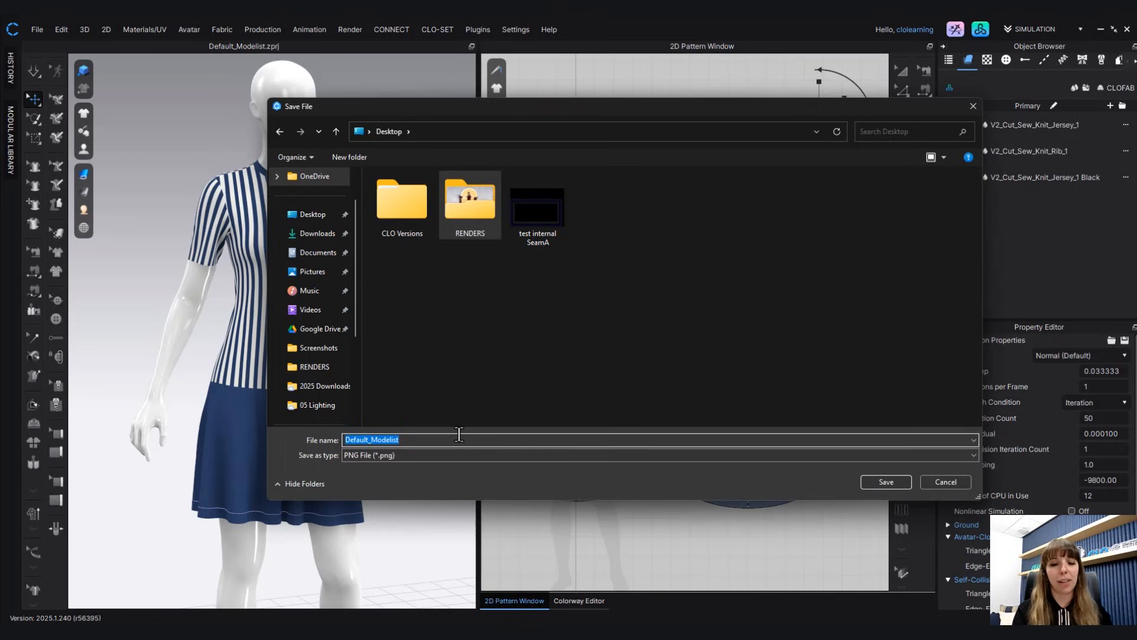
type("CLO")
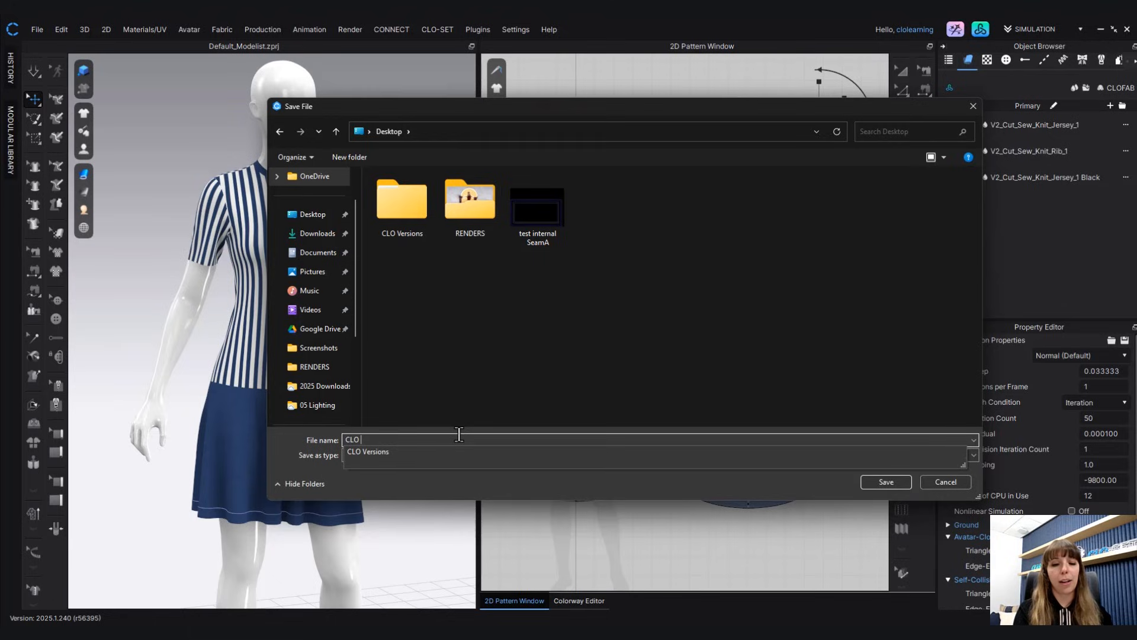
type(" S")
key("Num_Lock")
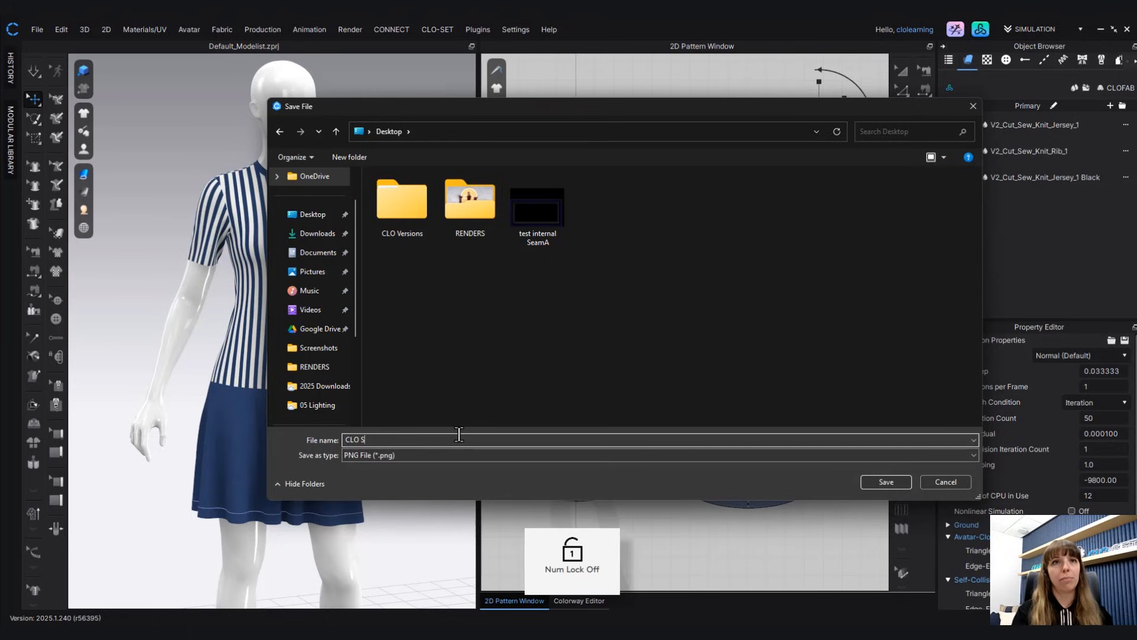
type("imple ")
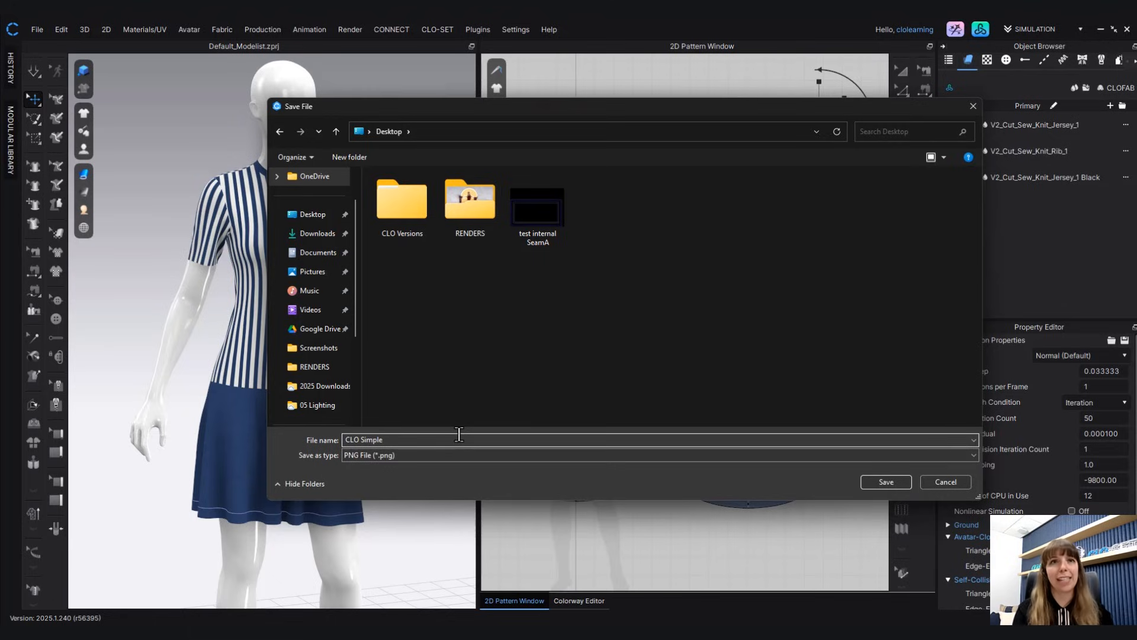
type("Dress")
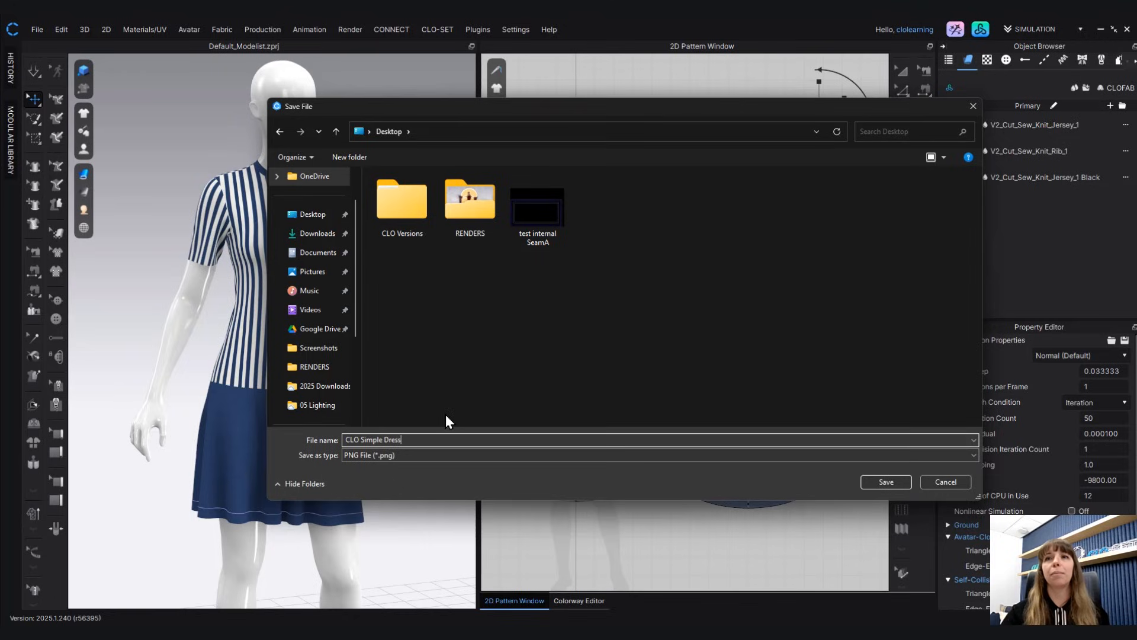
key("ctrl")
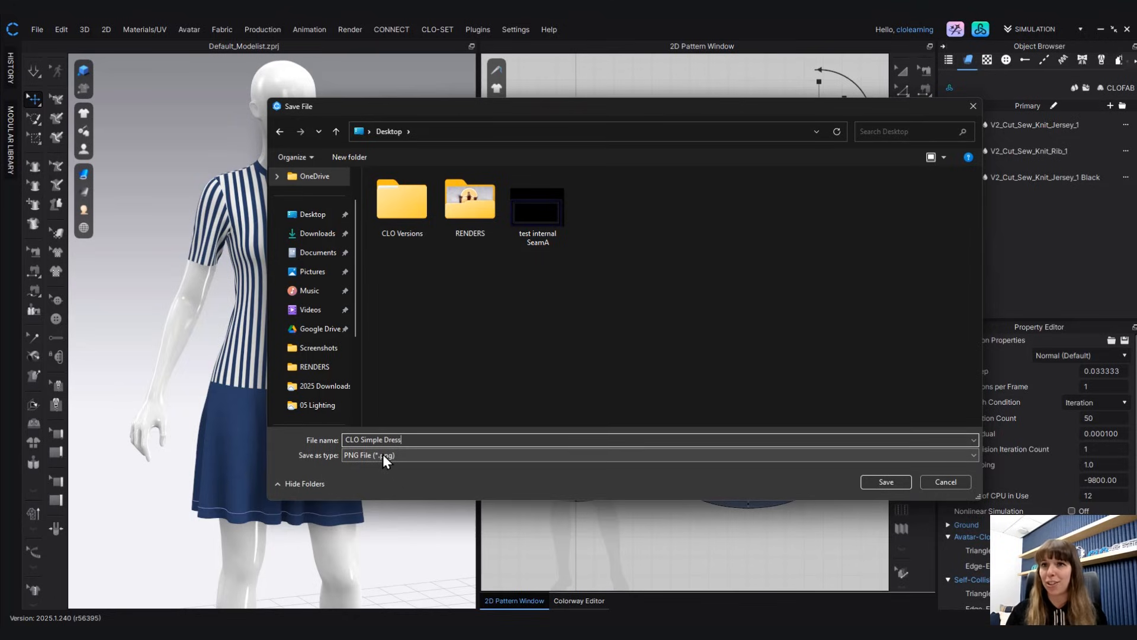
left_click(886, 481)
- Switch the snapshot to Multiview with the 1280 × 720 (16:9) preset and a resolution of 300
left_click_drag(634, 205, 723, 173)
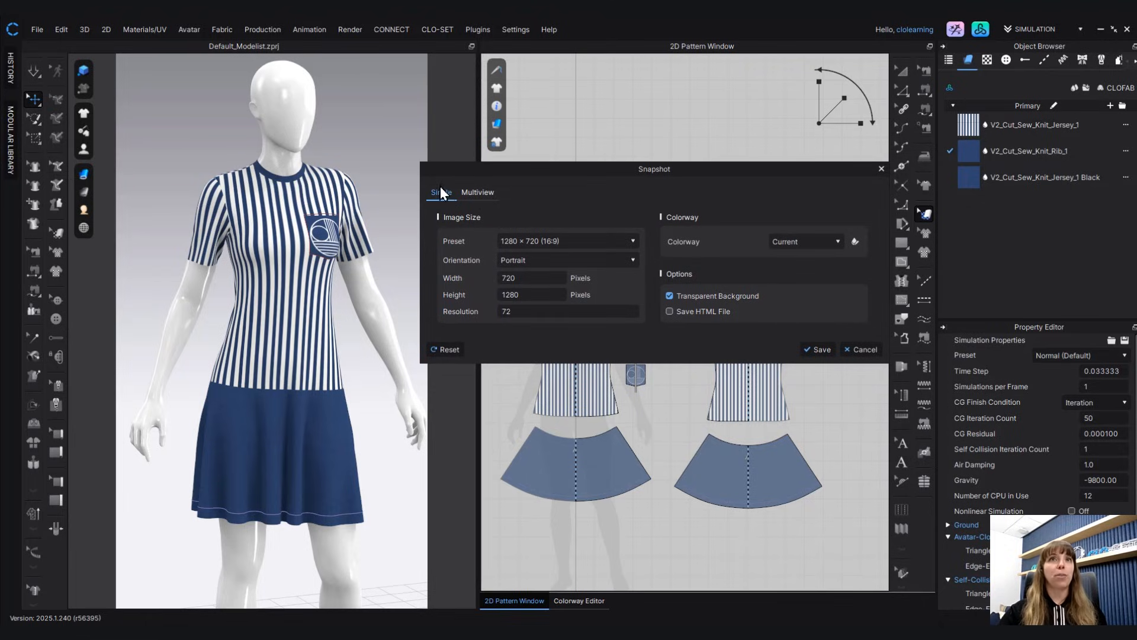
left_click(474, 192)
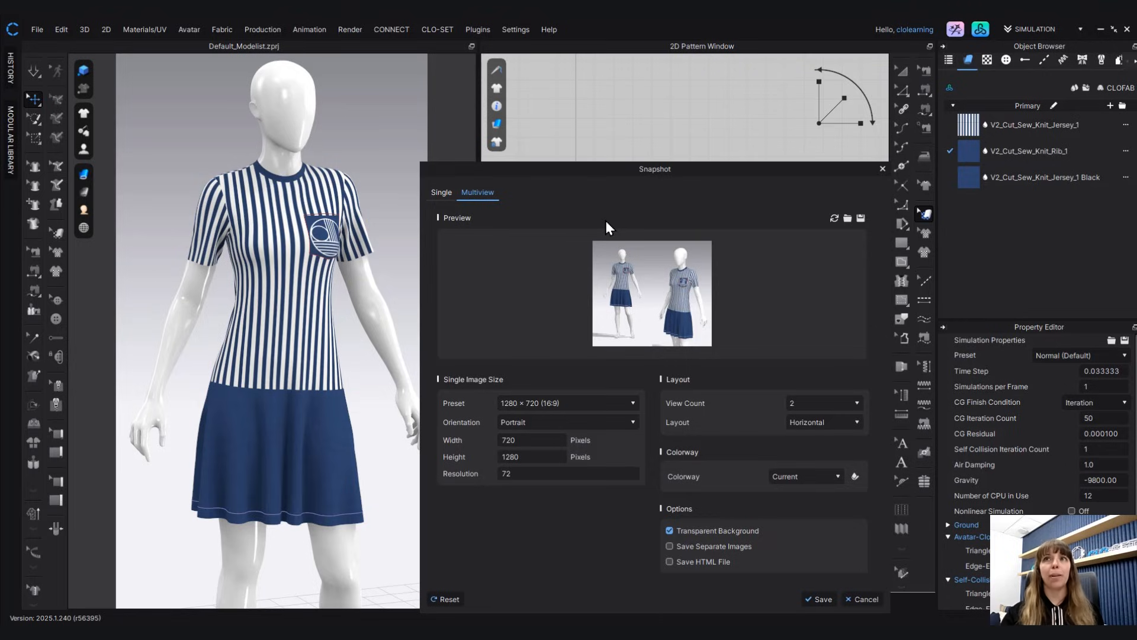
mouse_move(634, 295)
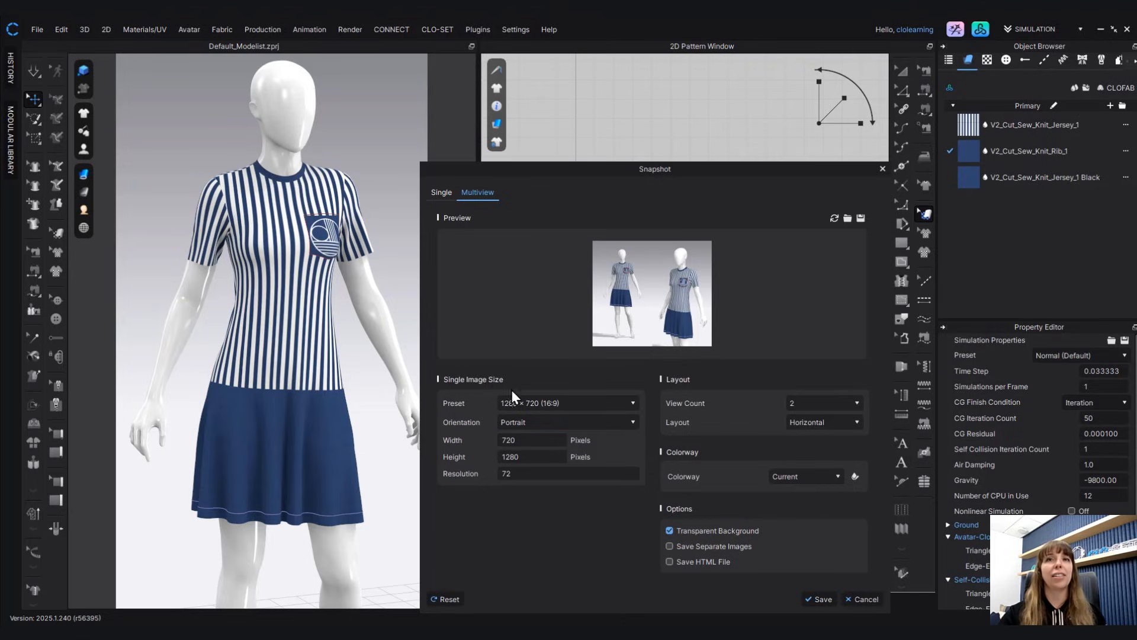
left_click(542, 403)
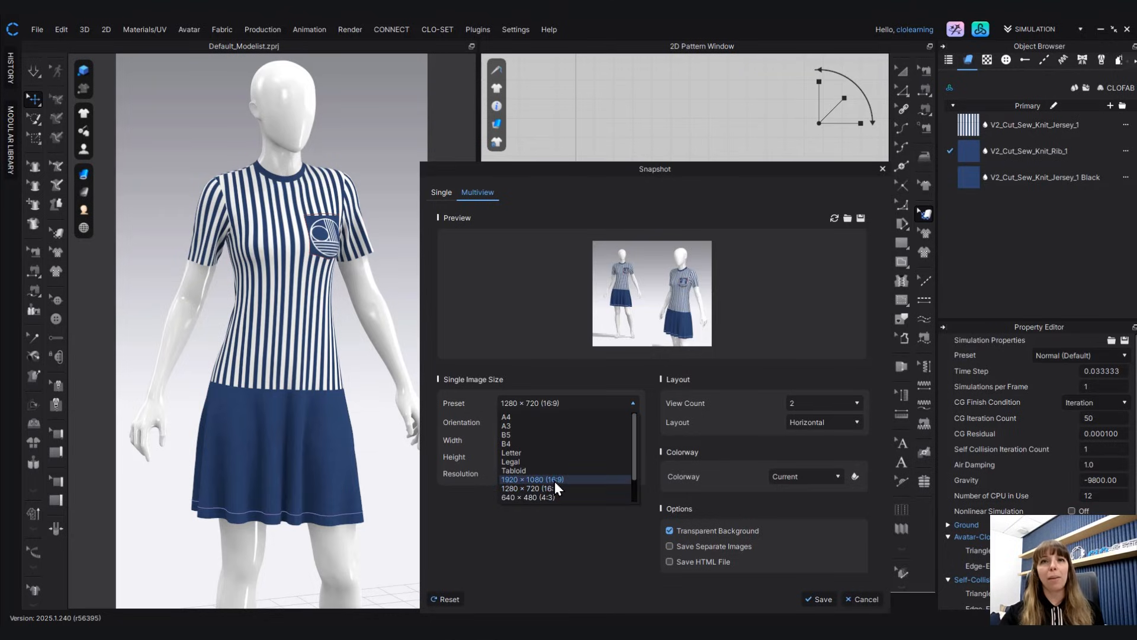
left_click(514, 489)
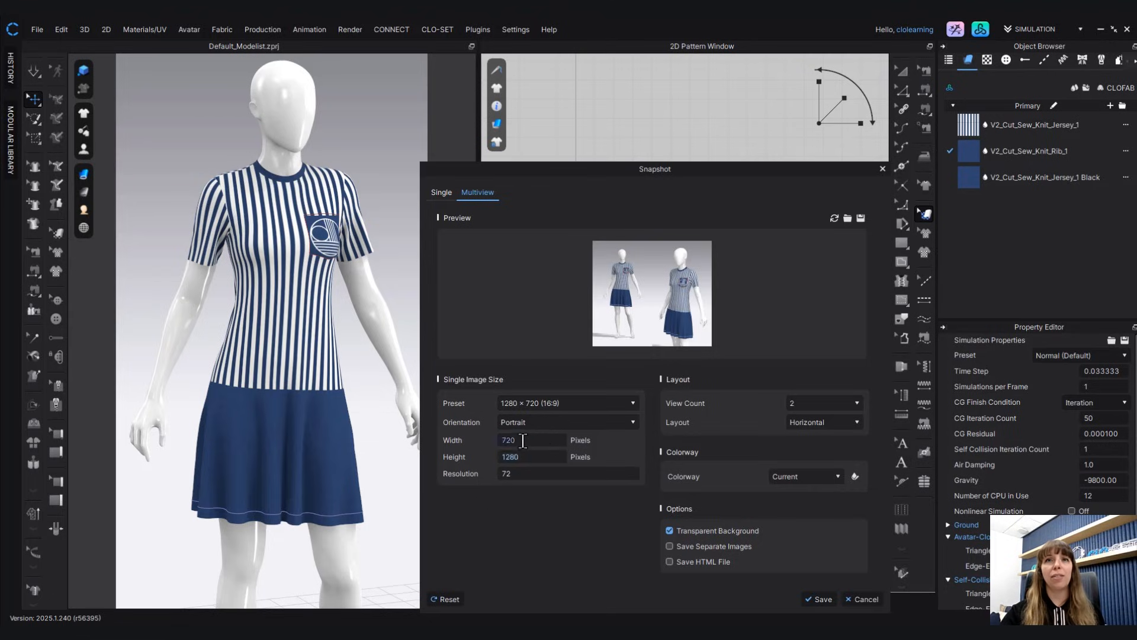
left_click(524, 475)
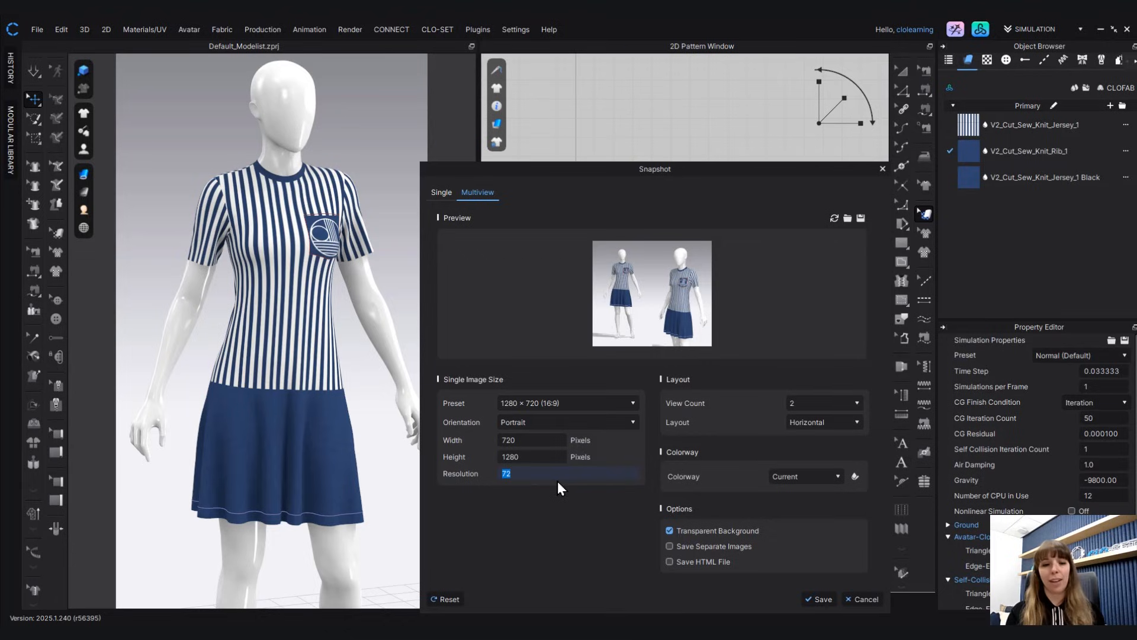
type("300")
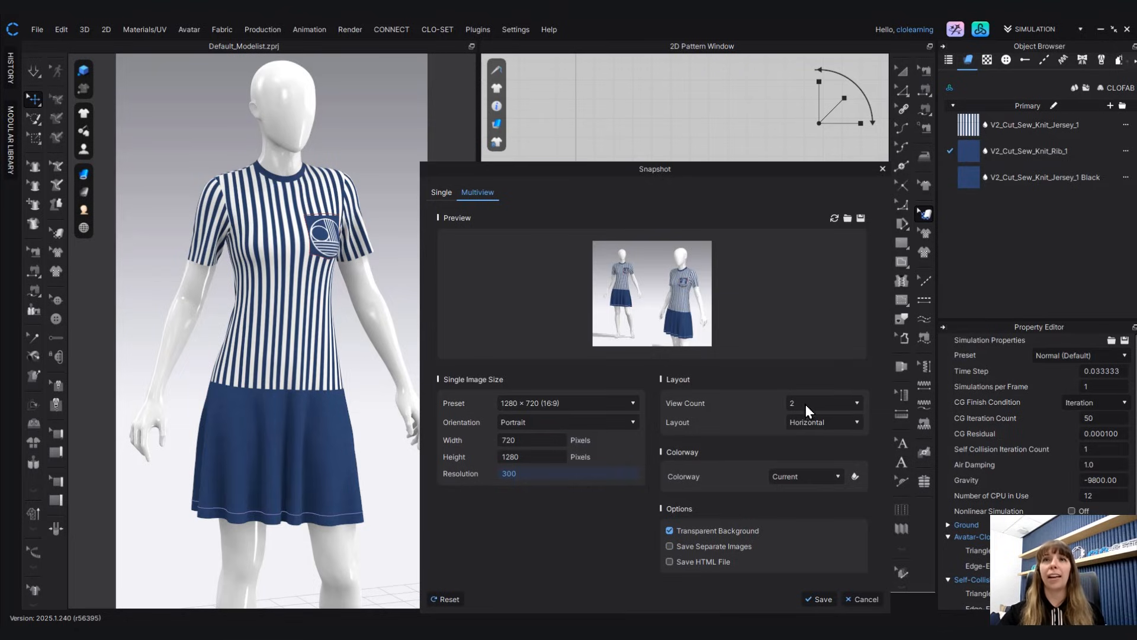
- Set the multiview layout to 4 views and keep the colorway on Current
left_click(833, 400)
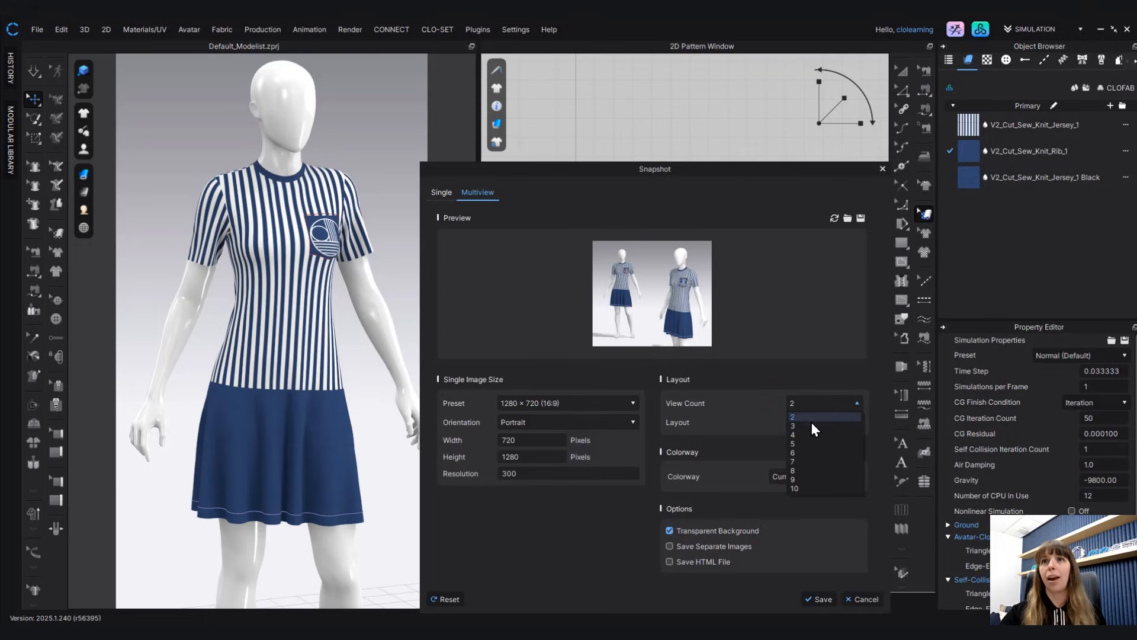
left_click(798, 433)
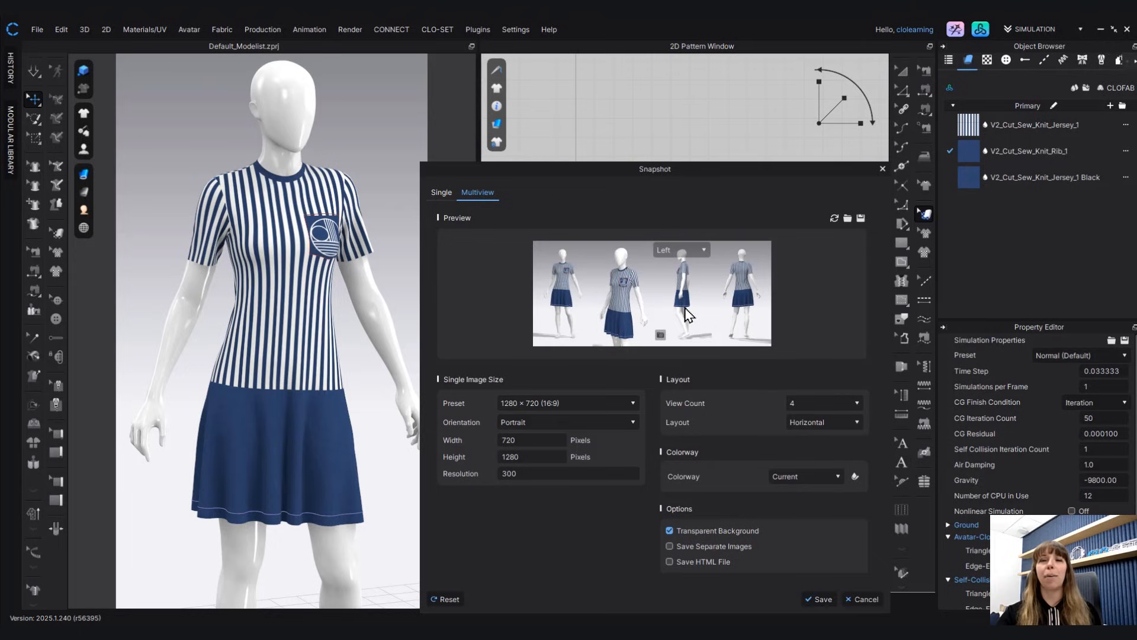
mouse_move(558, 288)
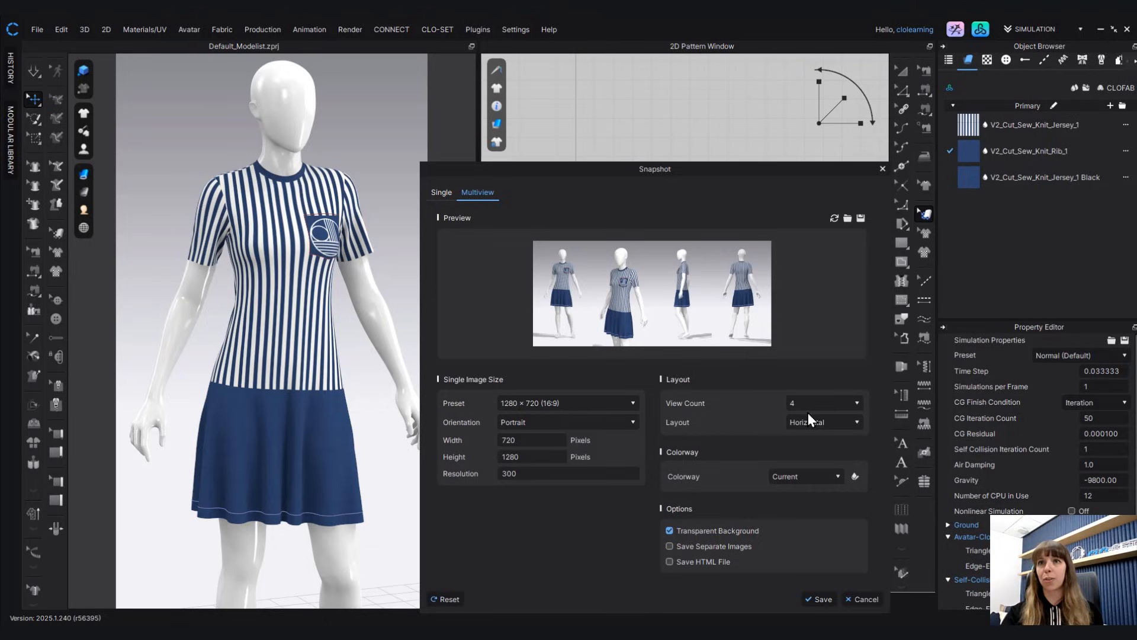
left_click(837, 478)
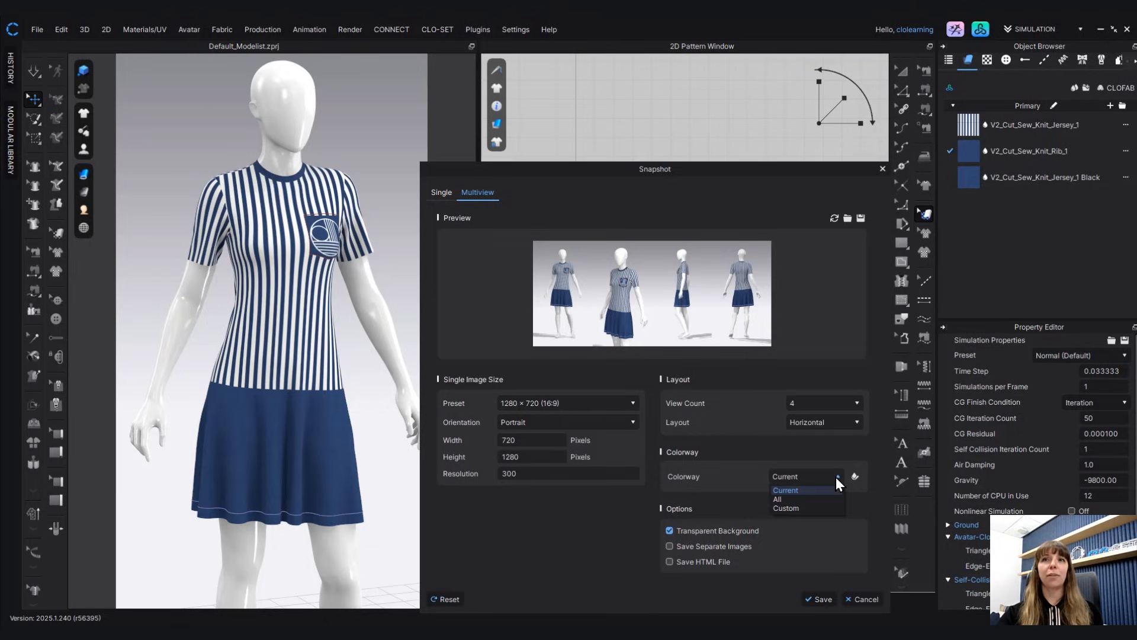
left_click(794, 491)
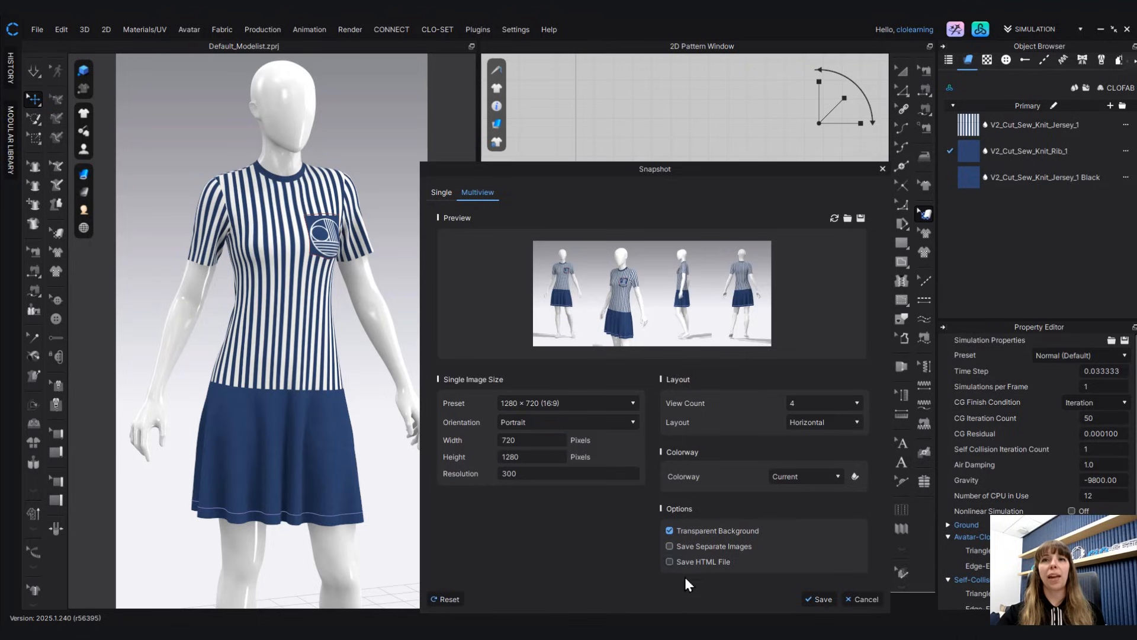
- Replace the first multiview frame with a closer front view of the dress, cropping the avatar's head
mouse_move(572, 248)
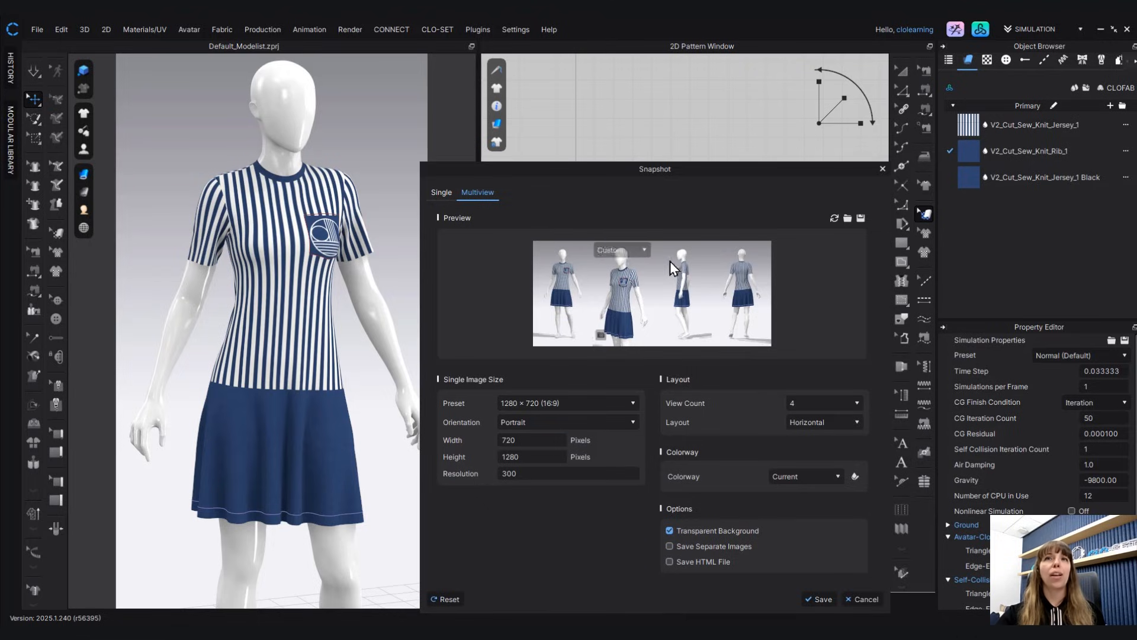
mouse_move(759, 267)
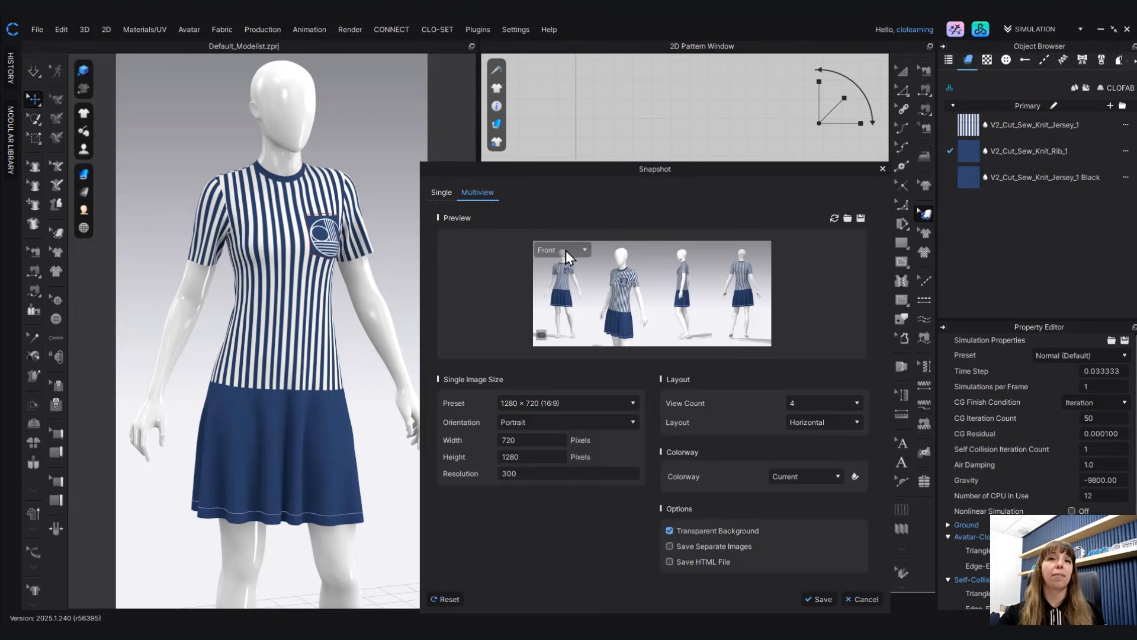
left_click(563, 250)
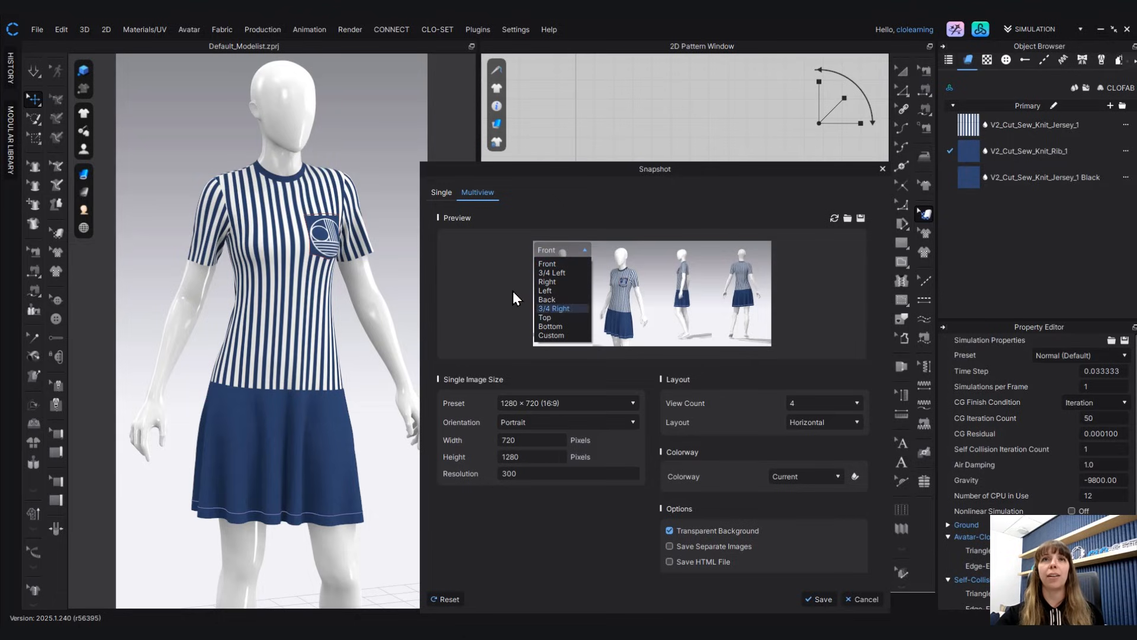
left_click(552, 308)
right_click_drag(331, 349, 291, 353)
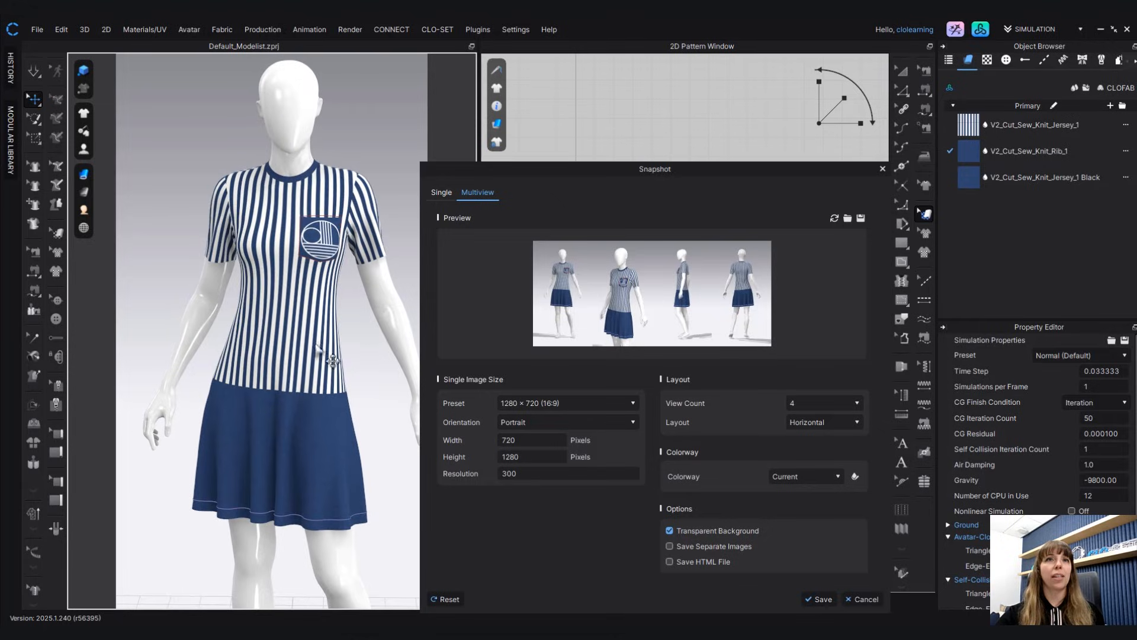
middle_click_drag(325, 349, 301, 302)
scroll(307, 342, "down", 2)
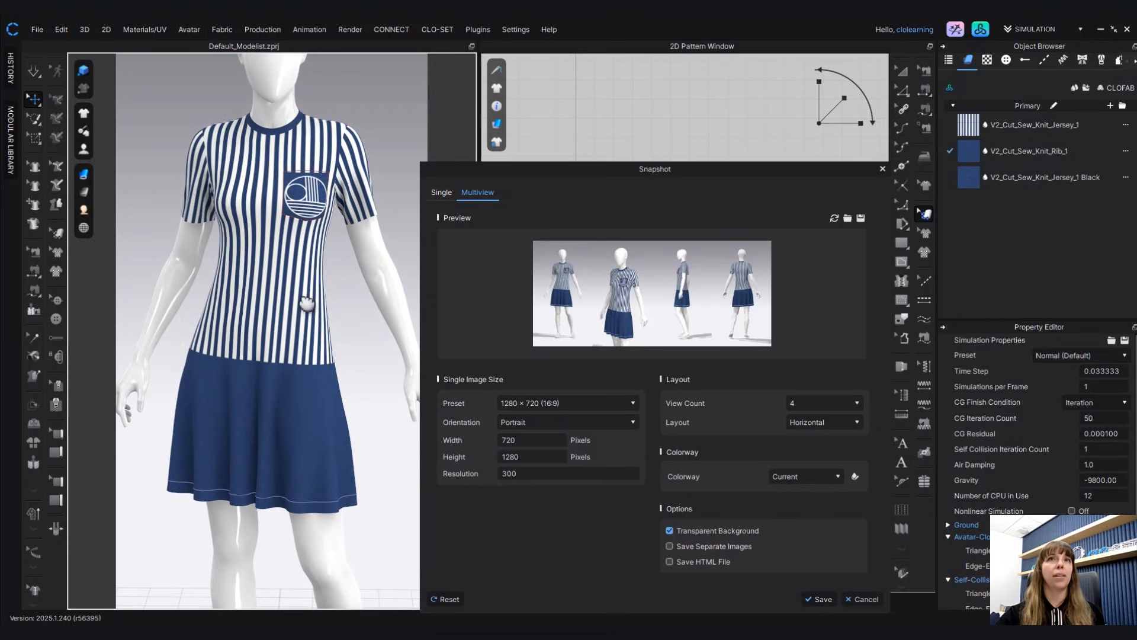
left_click(540, 336)
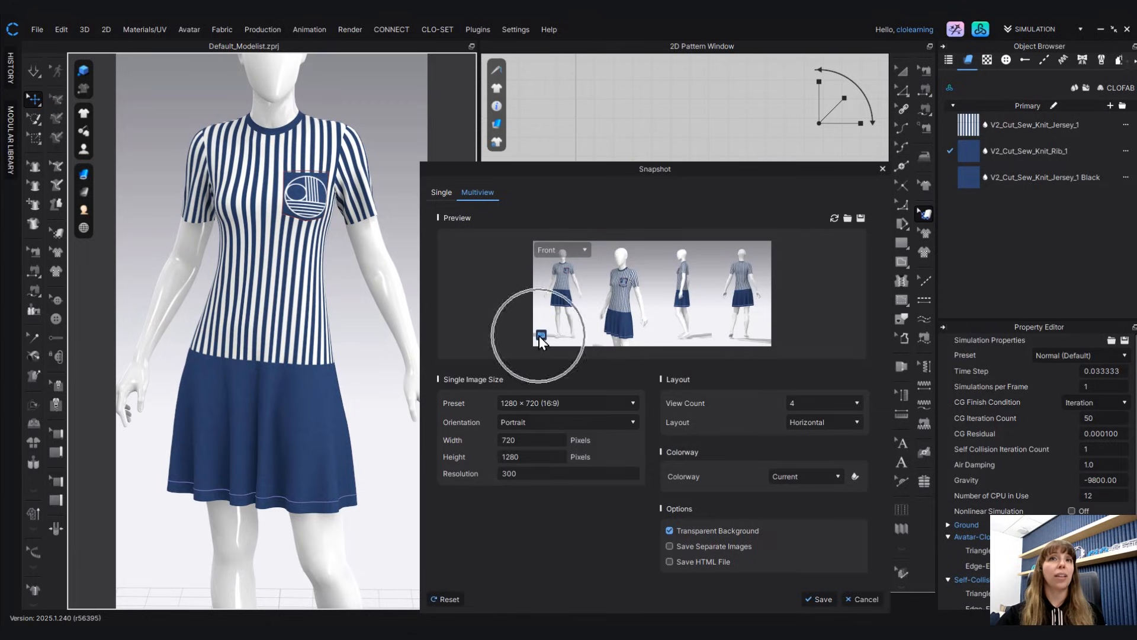
left_click(540, 336)
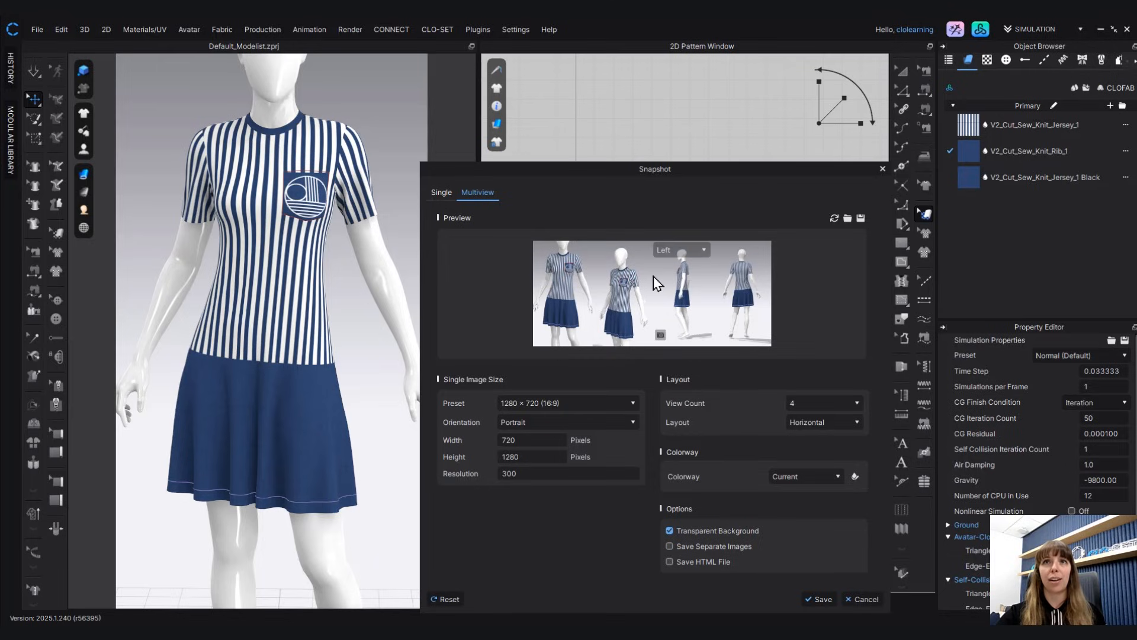
- Replace the second multiview frame with a nearly level three-quarter view of the dress from the chest-pocket side
right_click_drag(382, 314, 300, 382)
mouse_move(611, 335)
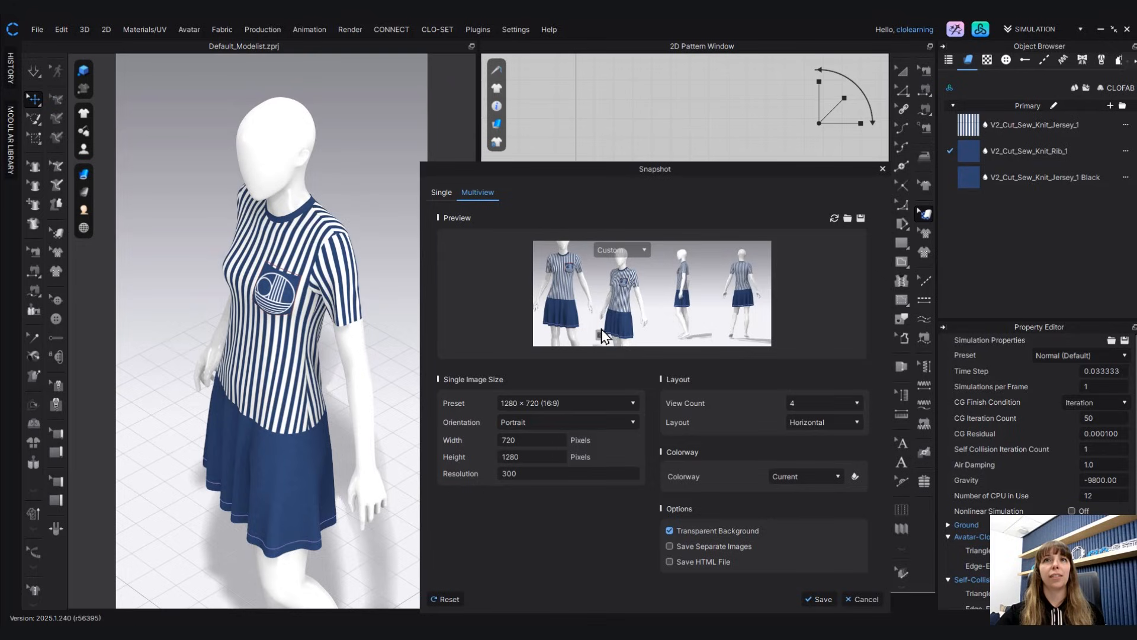
left_click(602, 334)
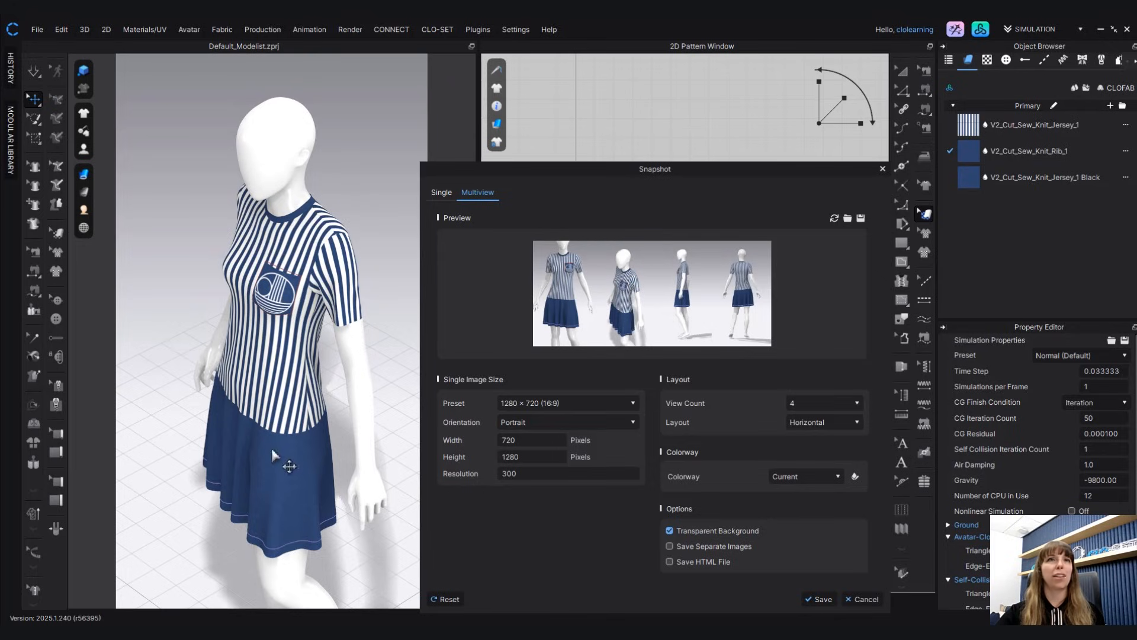
right_click_drag(290, 466, 305, 379)
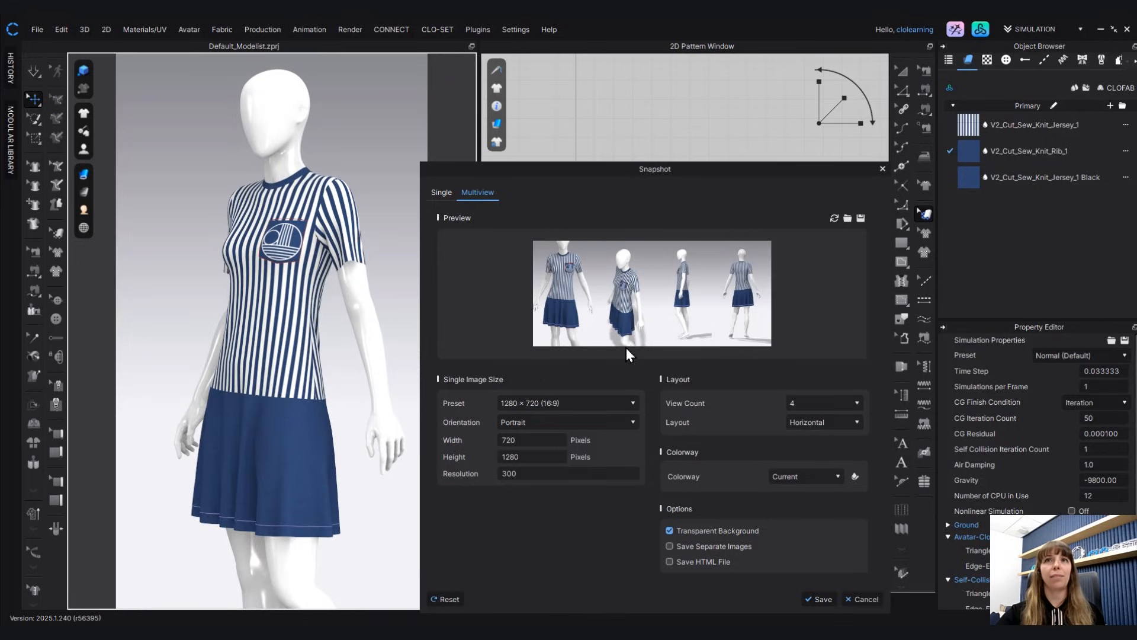
left_click(601, 335)
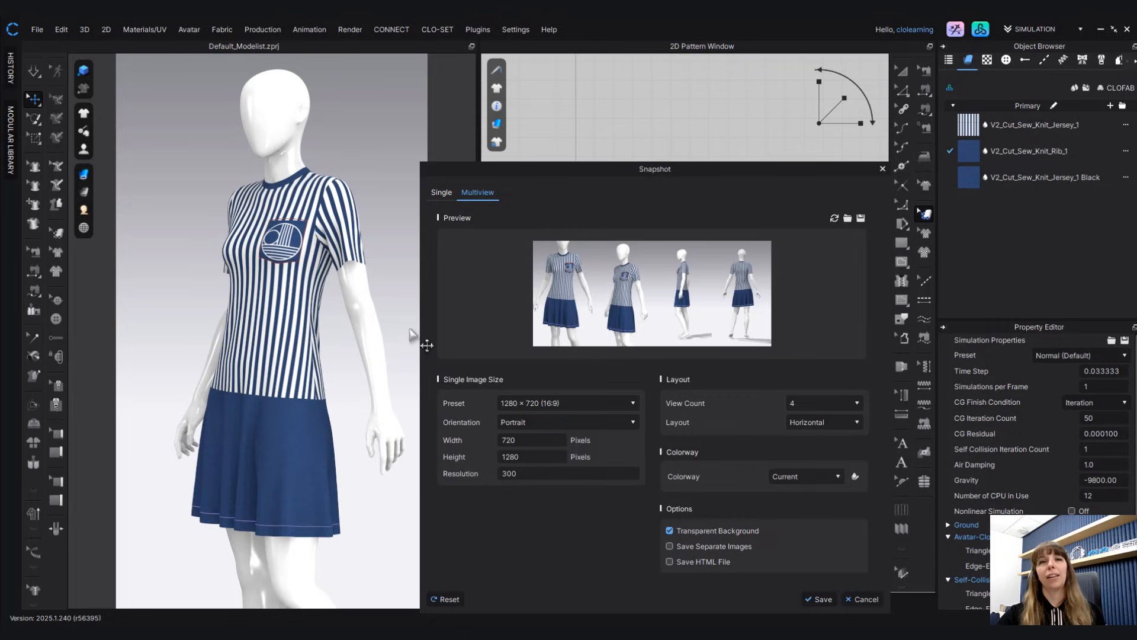
- Replace the third multiview frame with a closer straight back view of the dress
right_click_drag(394, 388, 172, 393)
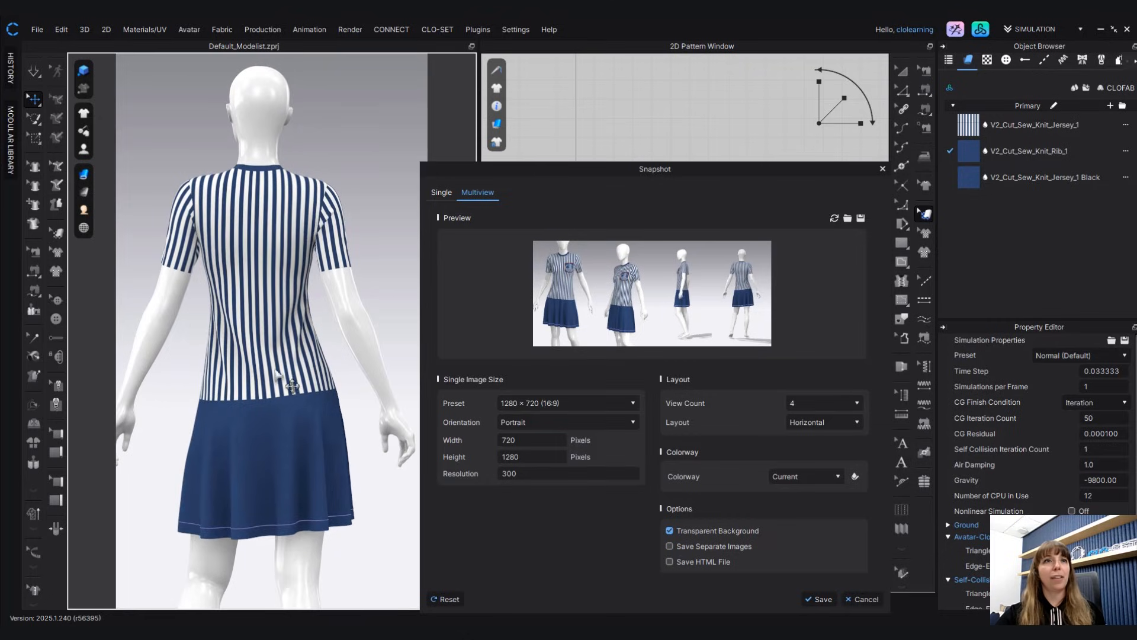
middle_click_drag(283, 379, 298, 377)
right_click_drag(297, 377, 285, 376)
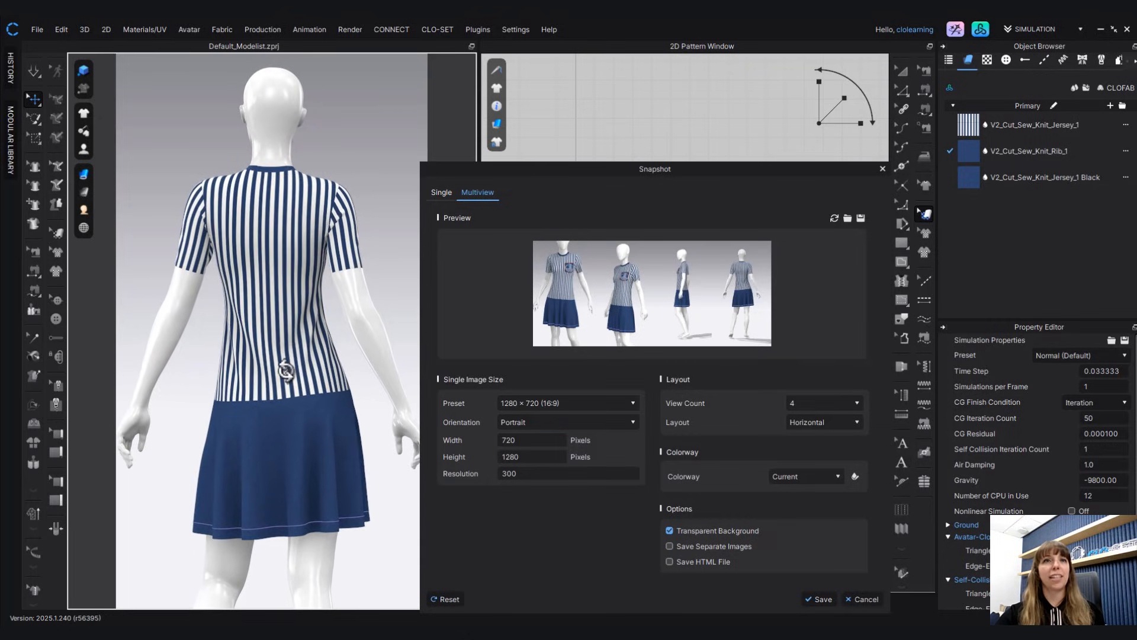
middle_click_drag(285, 376, 300, 377)
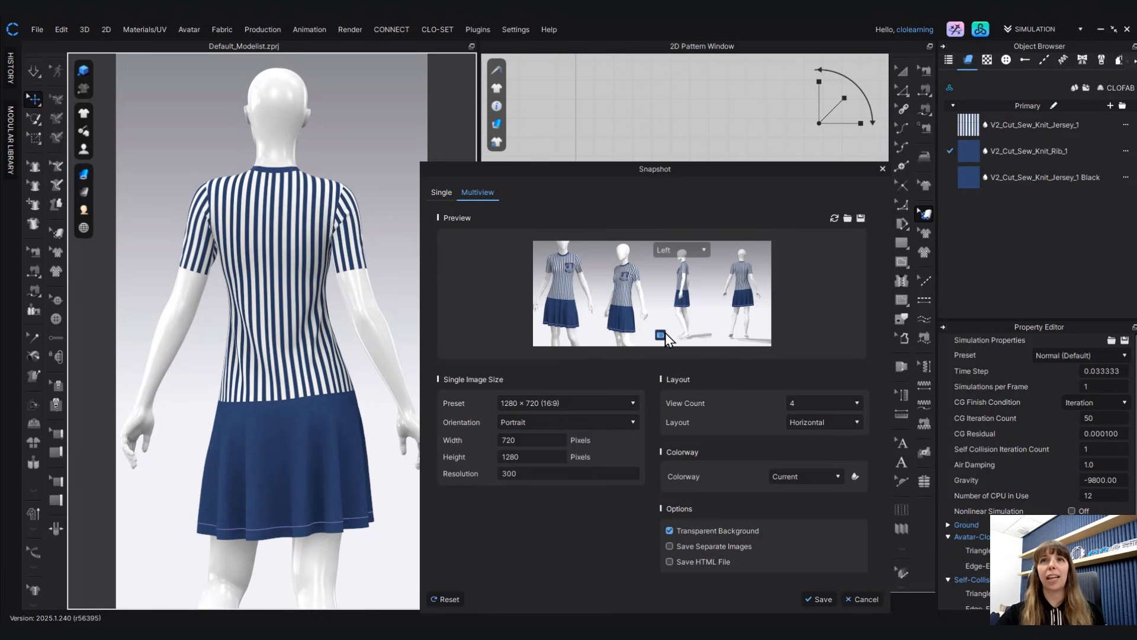
left_click(661, 335)
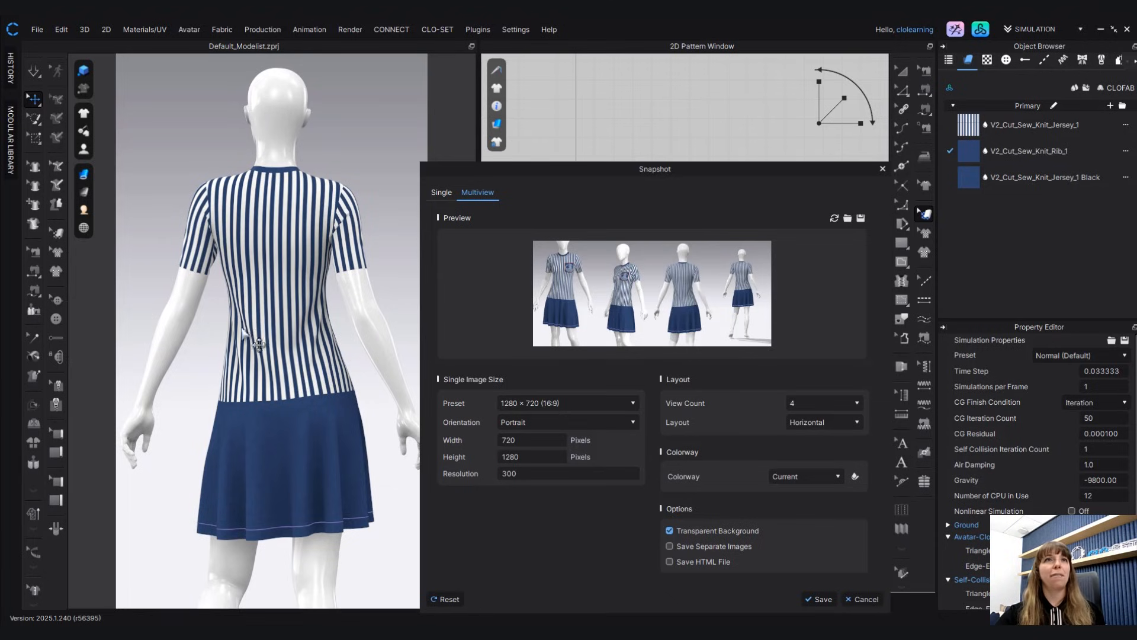
- Replace the fourth multiview frame with a three-quarter close-up of the striped bodice and its chest pocket
right_click_drag(251, 342, 411, 338)
scroll(325, 249, "up", 3)
middle_click_drag(325, 249, 296, 272)
right_click_drag(296, 272, 350, 275)
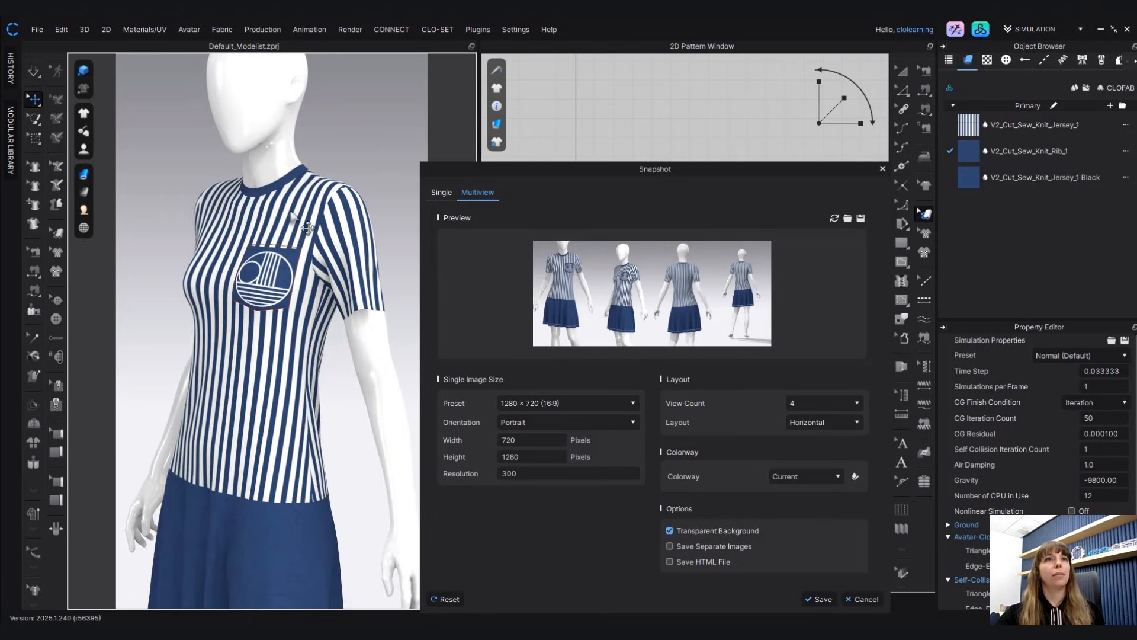
scroll(350, 278, "up", 4)
middle_click_drag(295, 204, 286, 309)
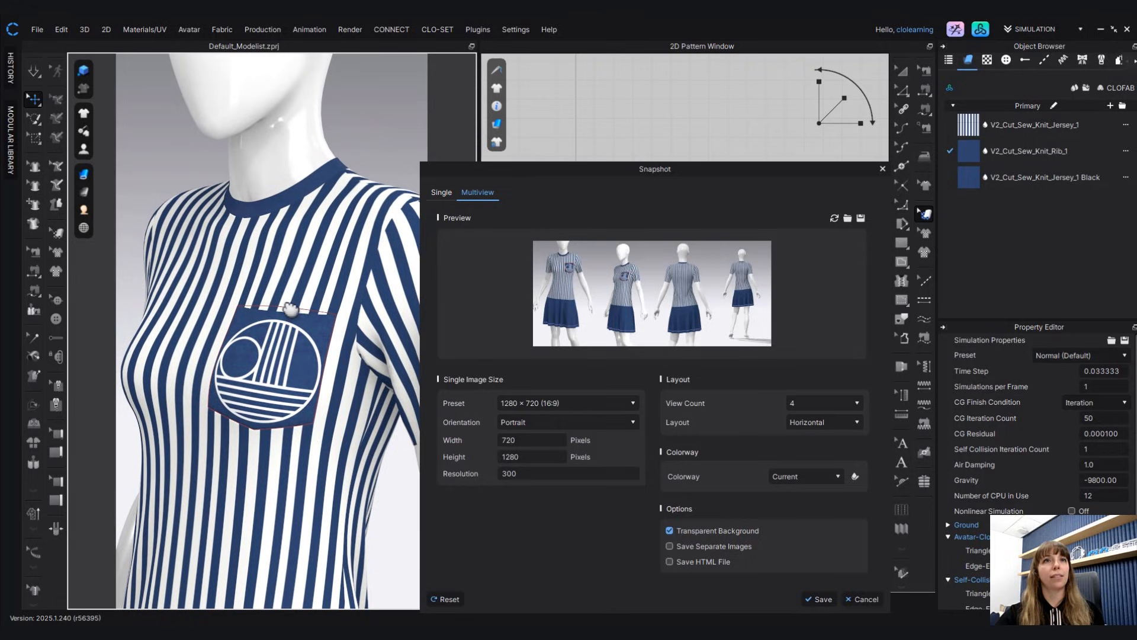
left_click(734, 337)
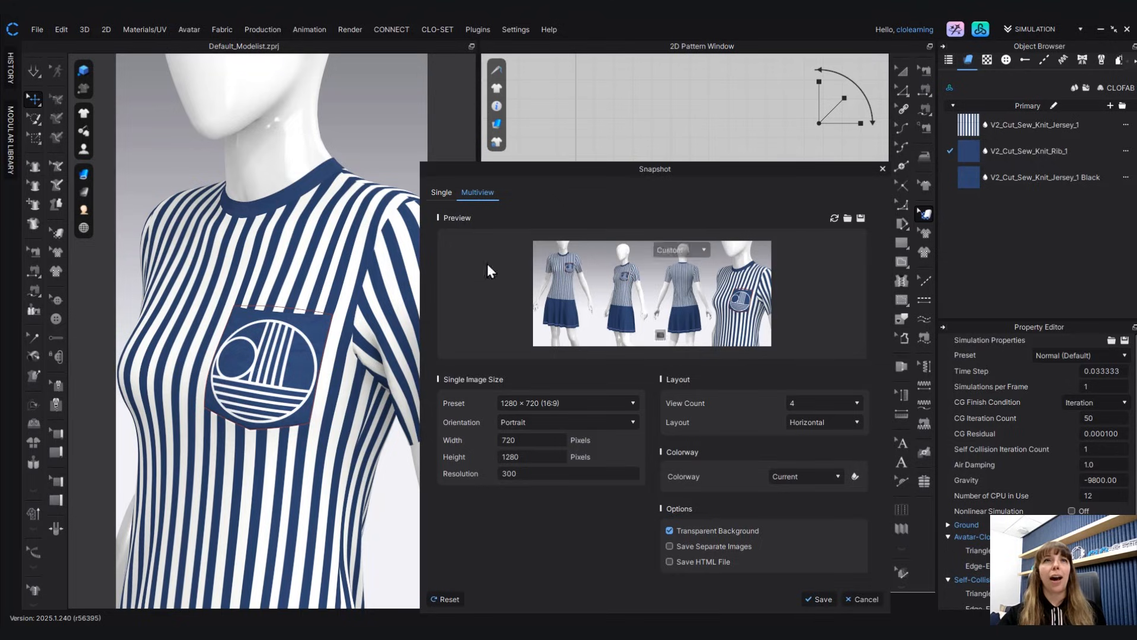
left_click(568, 326)
left_click(568, 326)
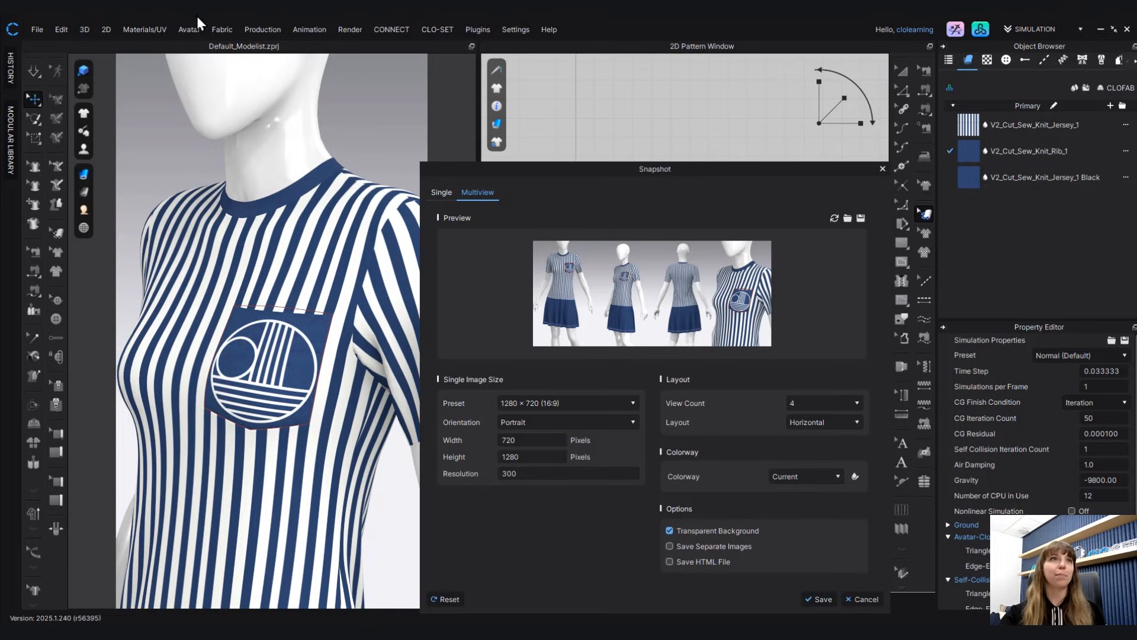
- Hide the garment's internal lines and baselines in the 3D view and check the skirt
mouse_move(87, 117)
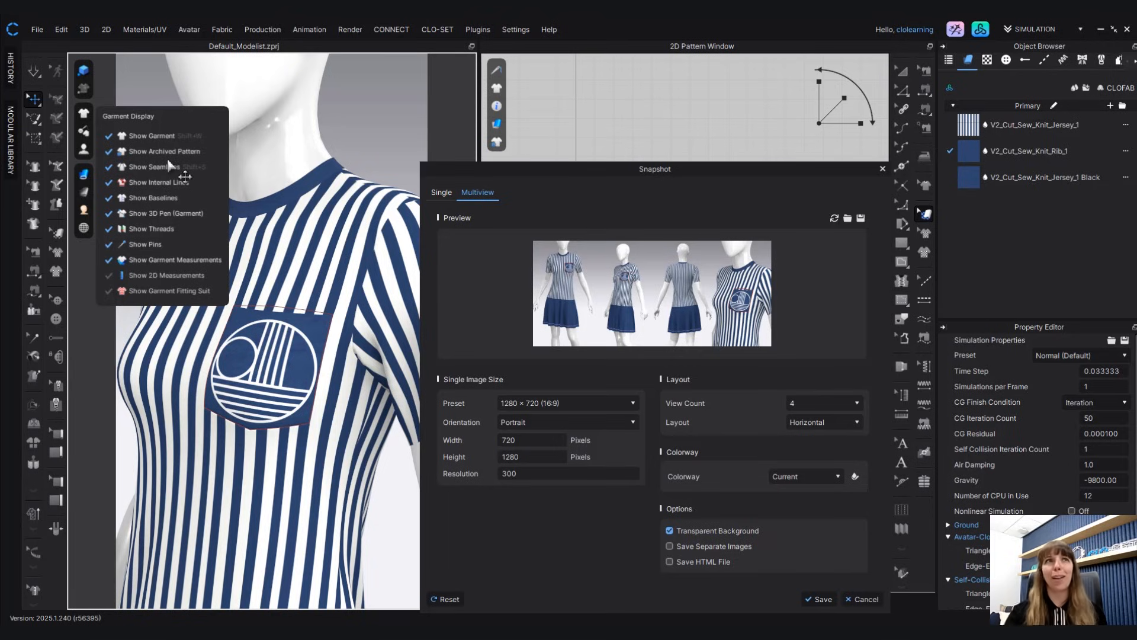
left_click(109, 183)
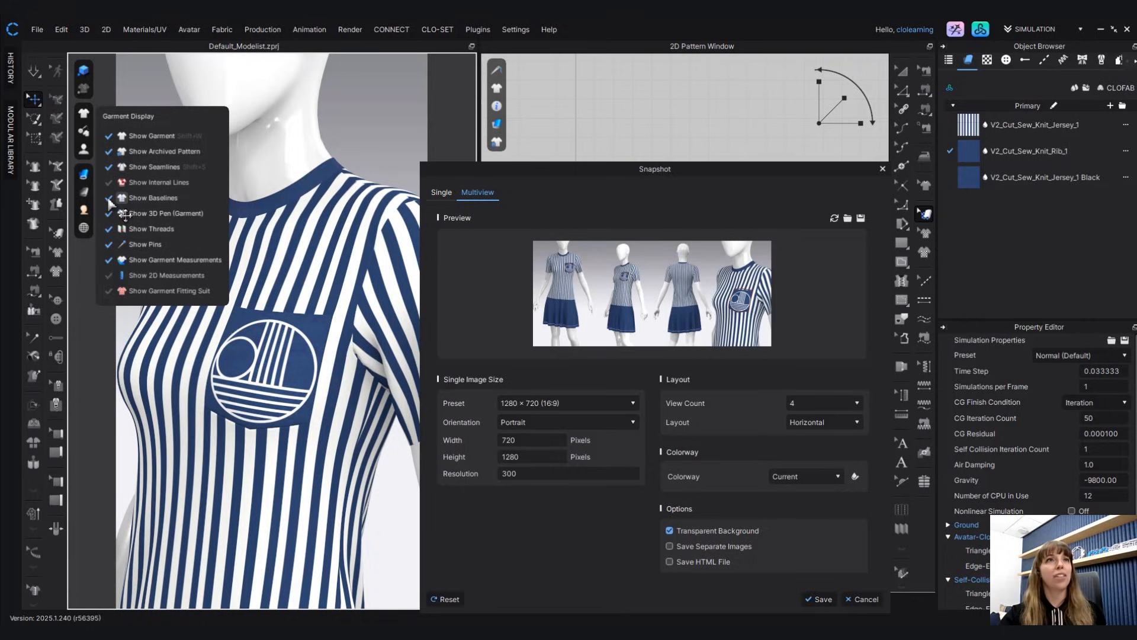
middle_click_drag(290, 441, 219, 385)
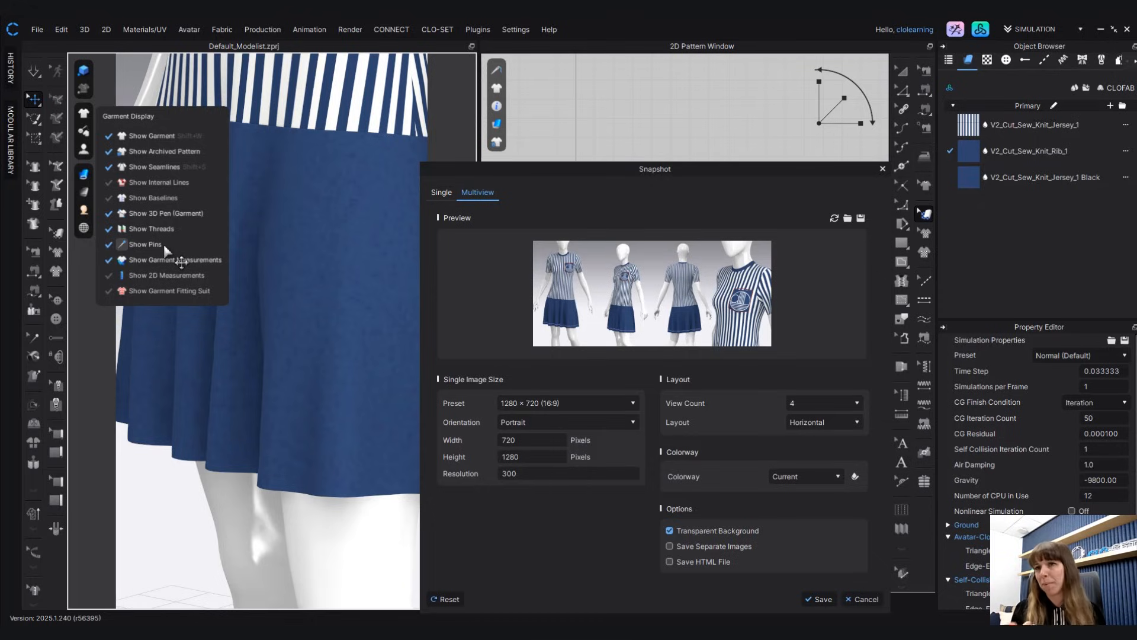
mouse_move(84, 151)
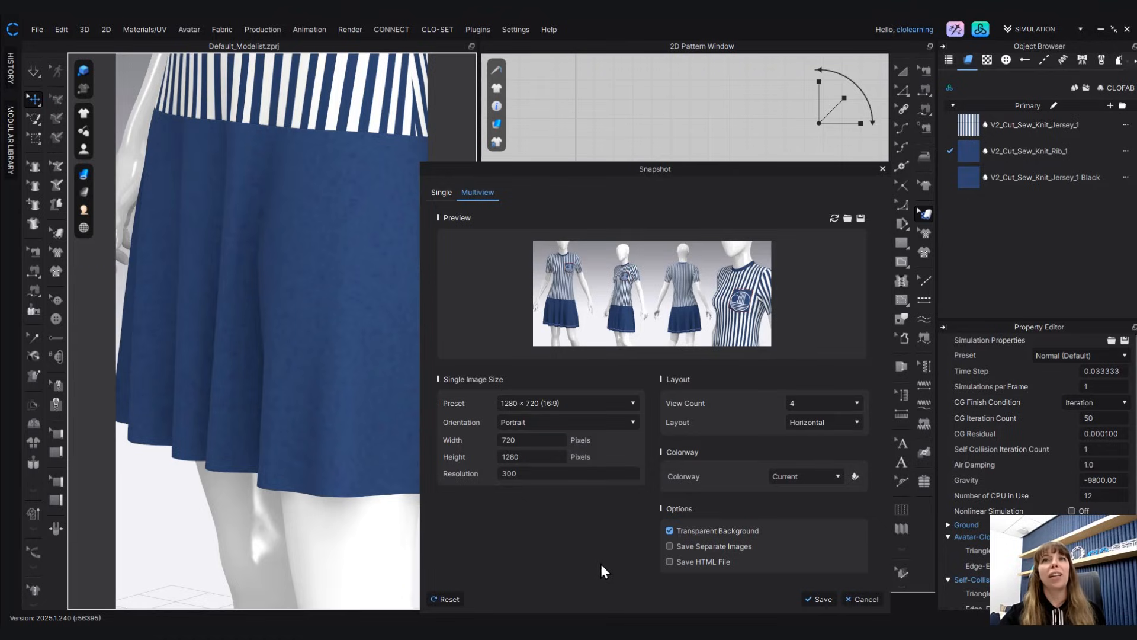
- Save the multiview snapshot as simple dress_Blue Stripe.png, view the saved image, and close it
left_click_drag(742, 168, 719, 97)
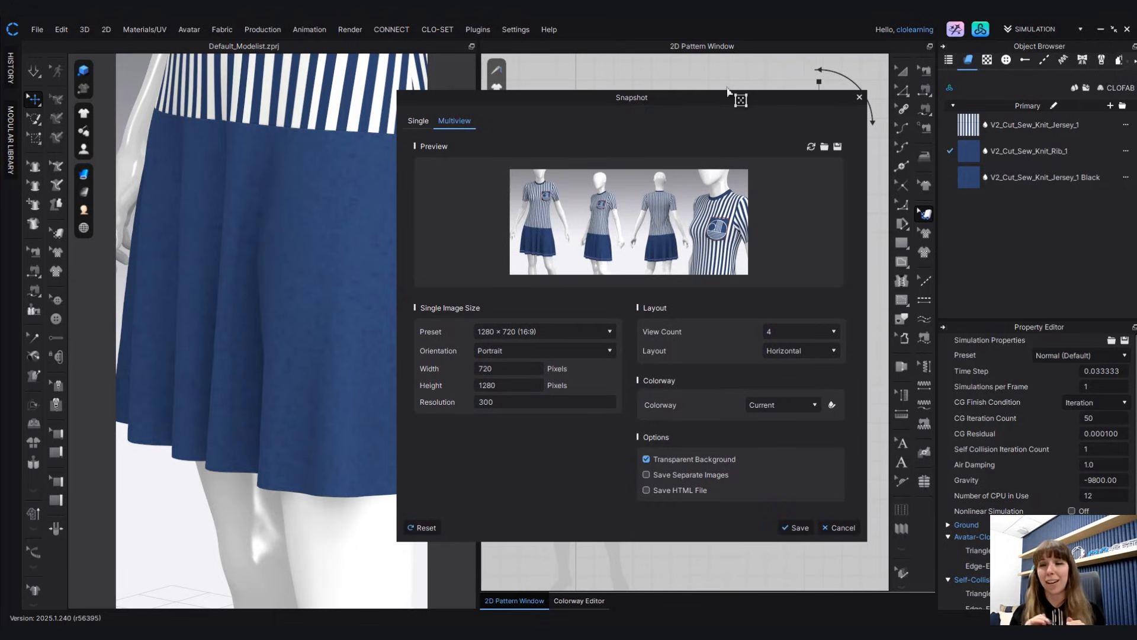
left_click(799, 527)
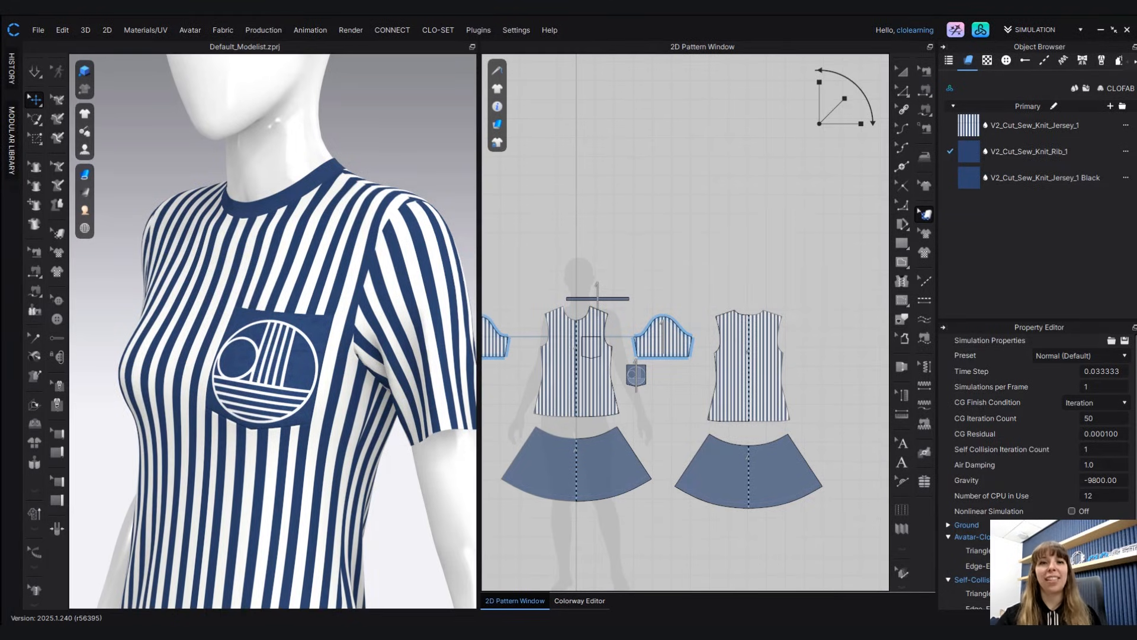
left_click_drag(666, 622, 624, 116)
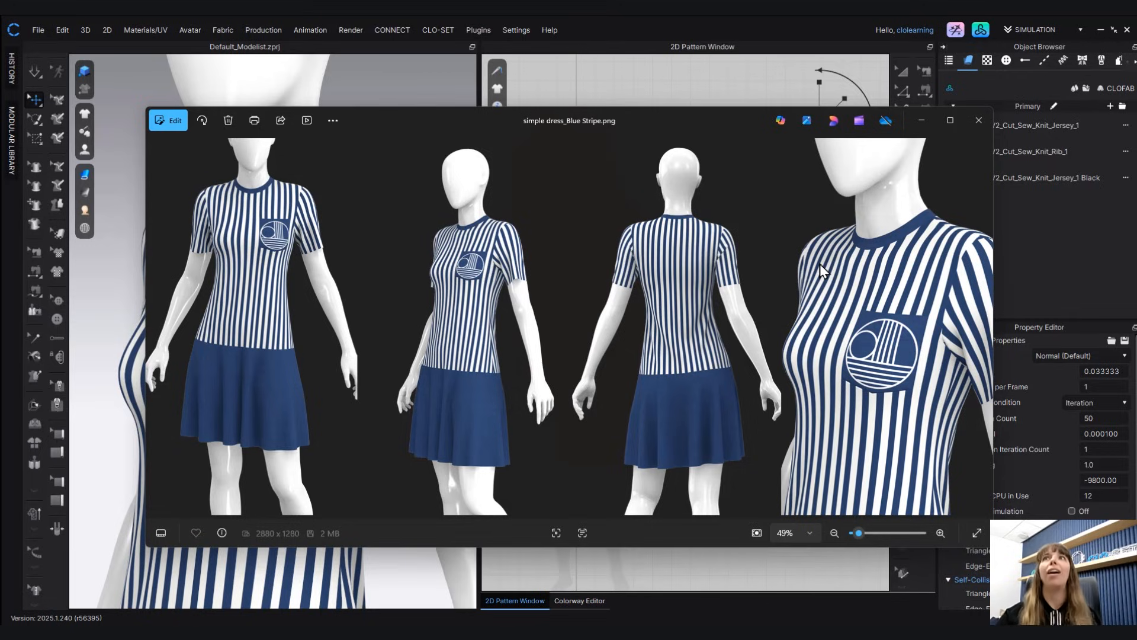
left_click(978, 120)
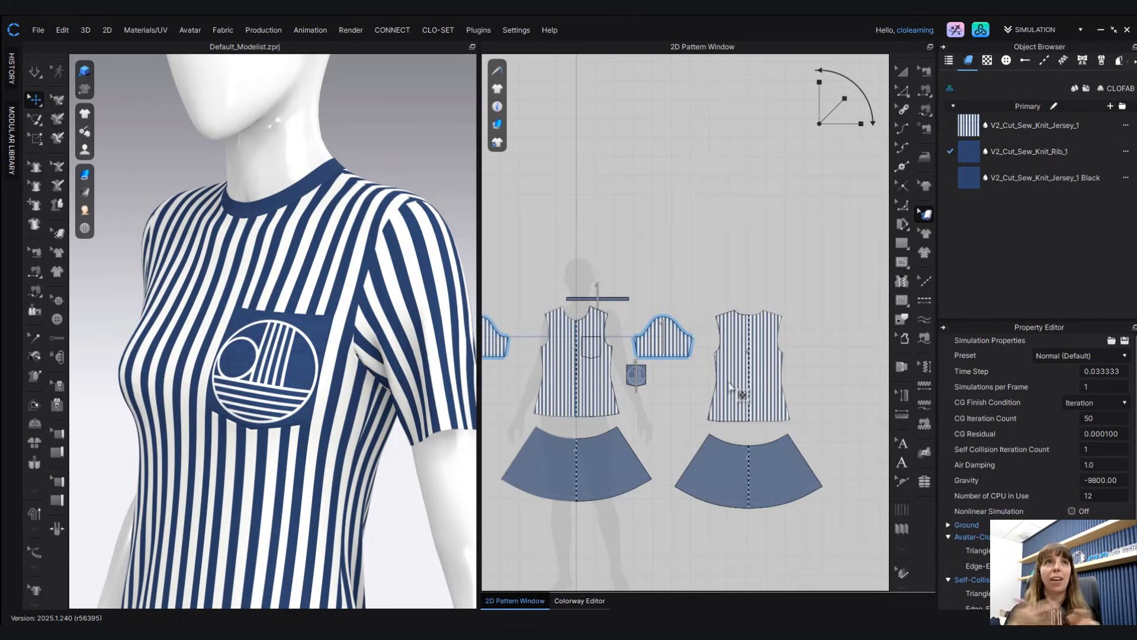
- Frame the full avatar from a three-quarter angle and start an interactive preview in the Render window
scroll(398, 474, "down", 4)
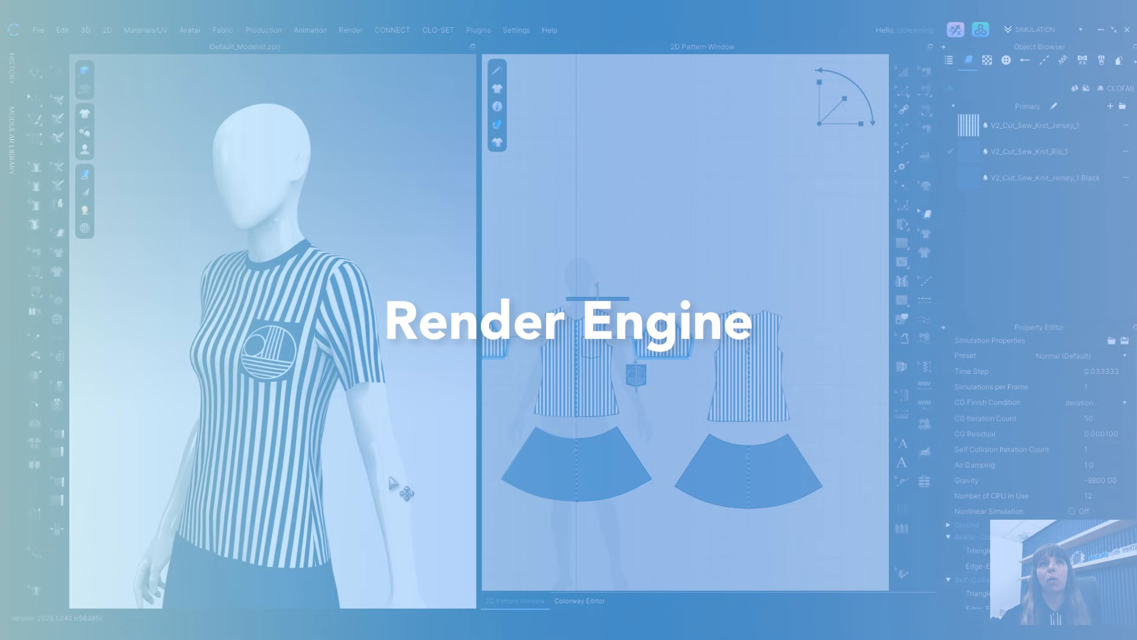
scroll(385, 479, "down", 3)
right_click_drag(325, 477, 309, 457)
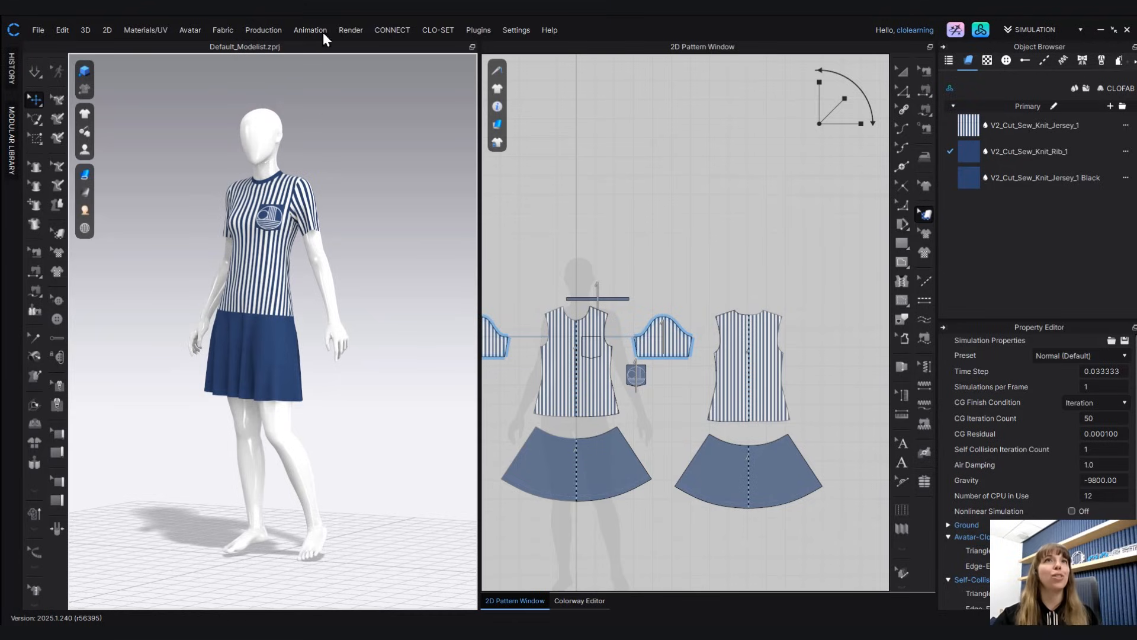
left_click(354, 28)
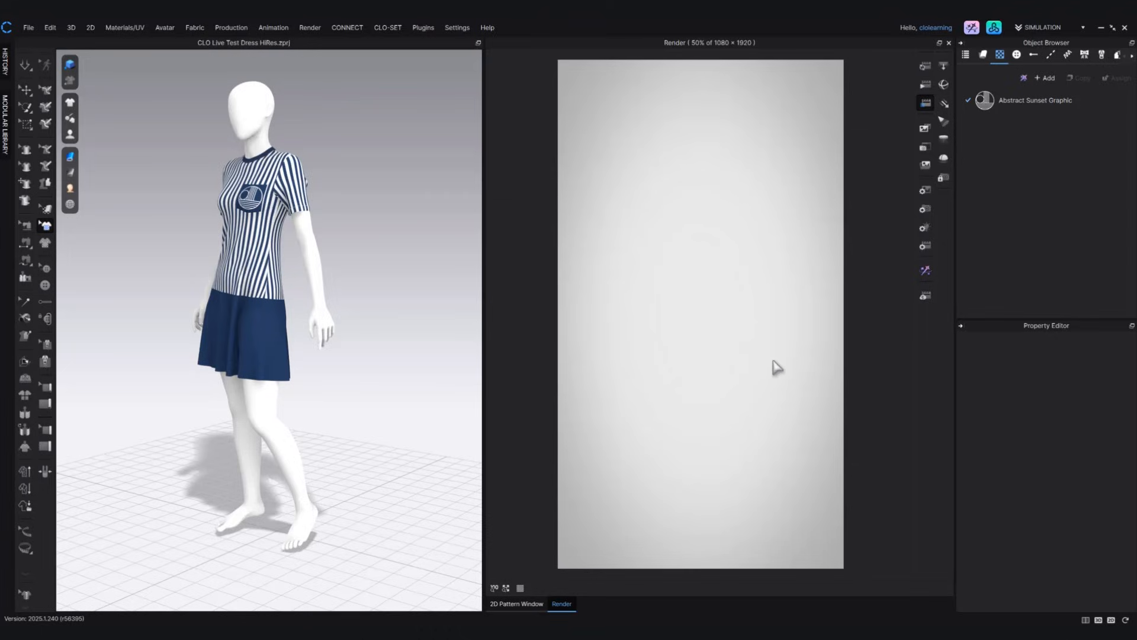
left_click(727, 347)
left_click(923, 67)
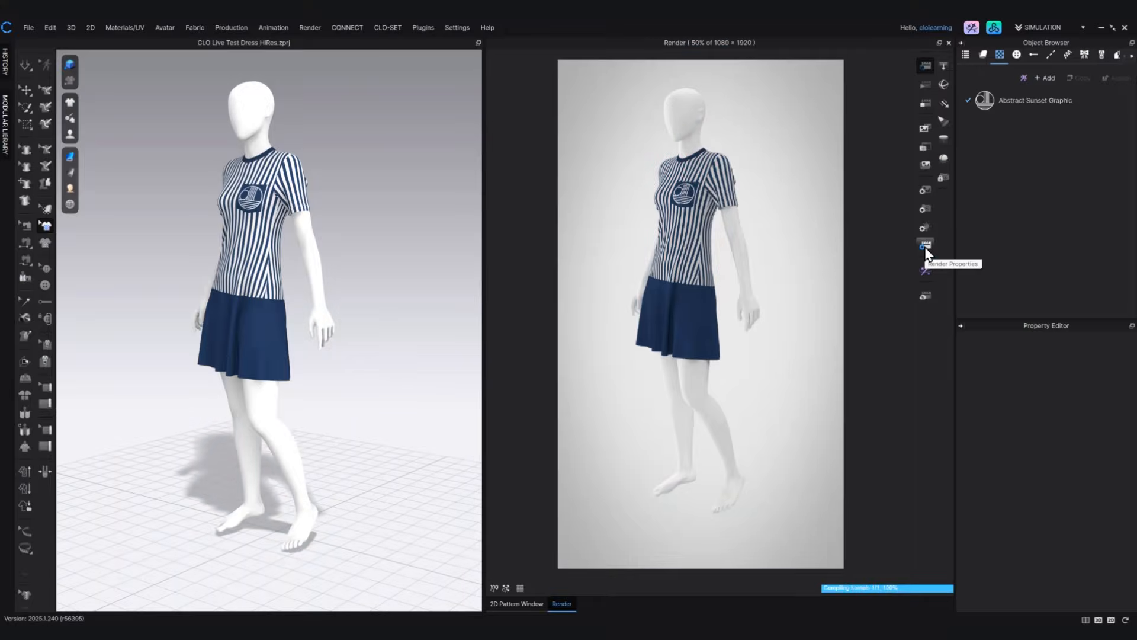
- Open the render properties and set the render engine to GPU (CUDA)
left_click(926, 248)
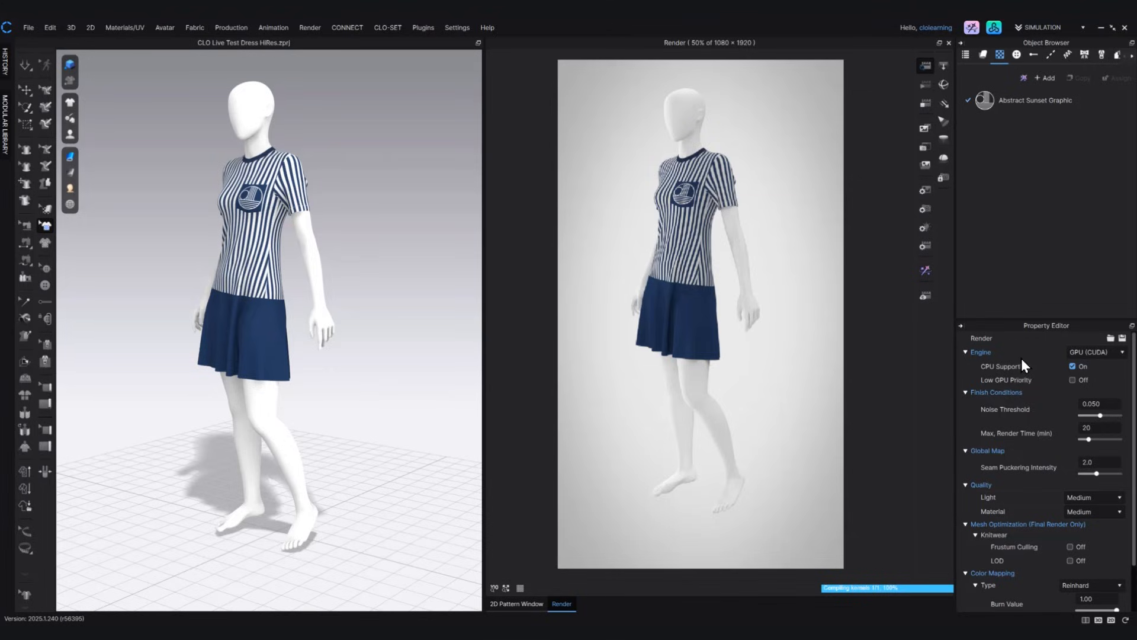
left_click(1122, 356)
left_click(1095, 365)
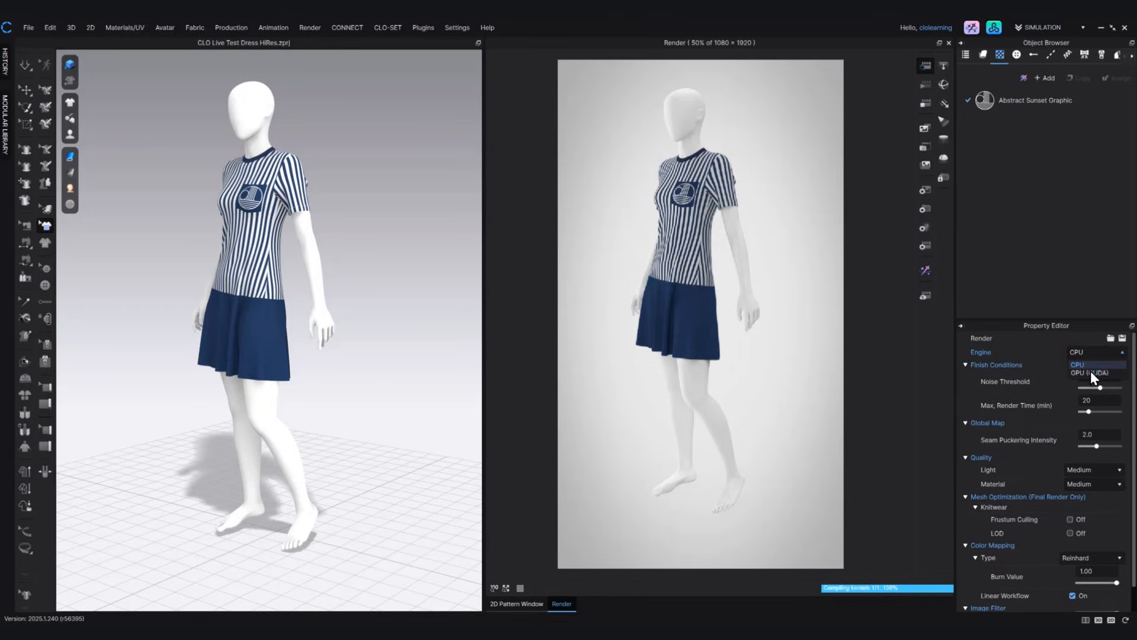
left_click(1086, 375)
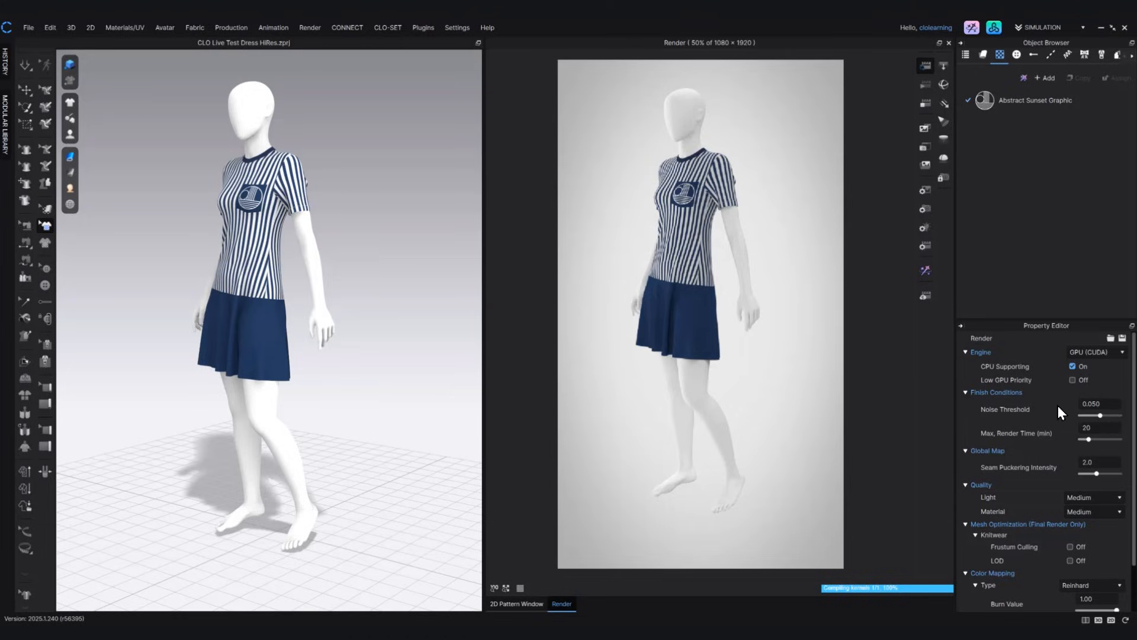
- Set the render's noise threshold to 0.03
left_click(1098, 405)
left_click(1114, 404)
type("0.03")
left_click(1055, 281)
left_click(1108, 428)
- Set both the light and material render quality to High
left_click(1100, 496)
left_click(1103, 509)
left_click(1074, 539)
scroll(1078, 520, "down", 2)
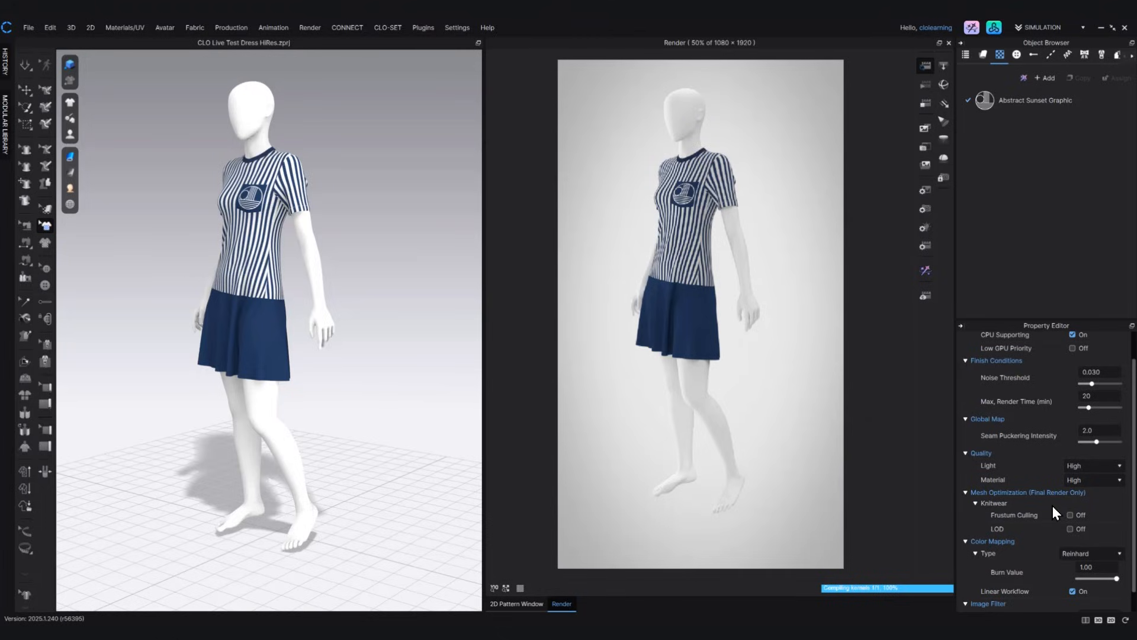
scroll(1053, 506, "down", 1)
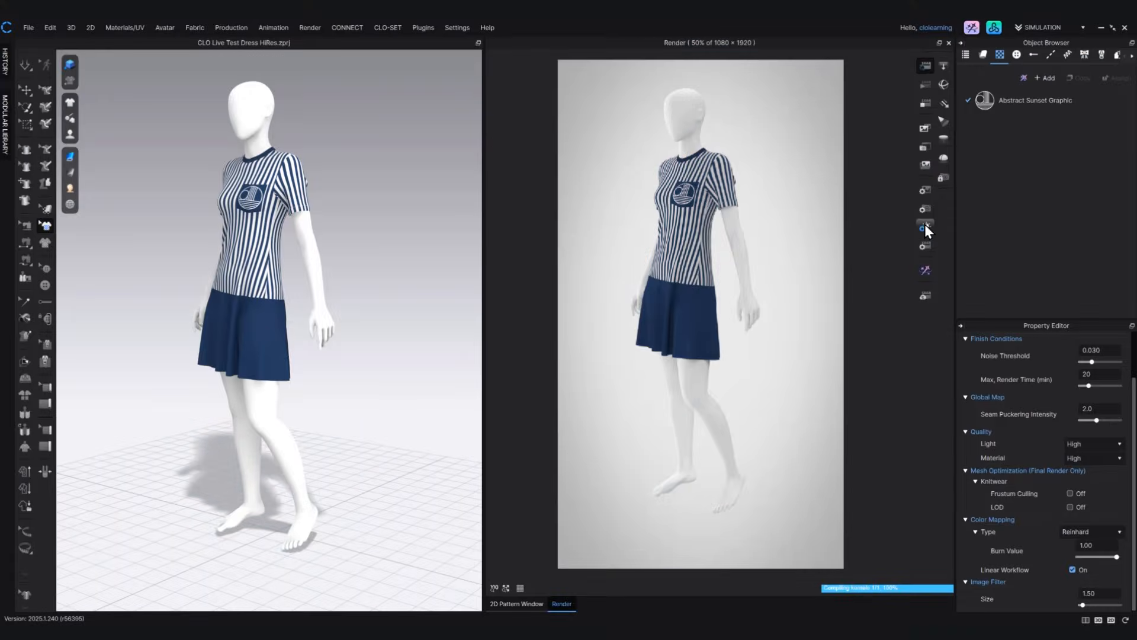
- Open the light properties and change the light preset to Studio_HighContrast
left_click(924, 225)
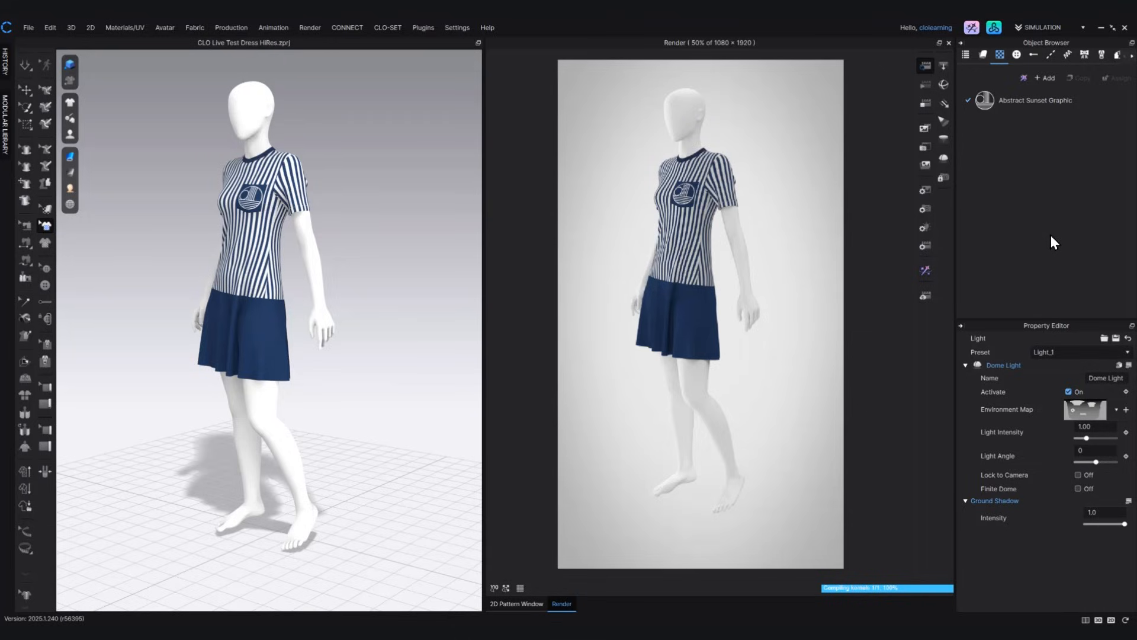
left_click(1124, 353)
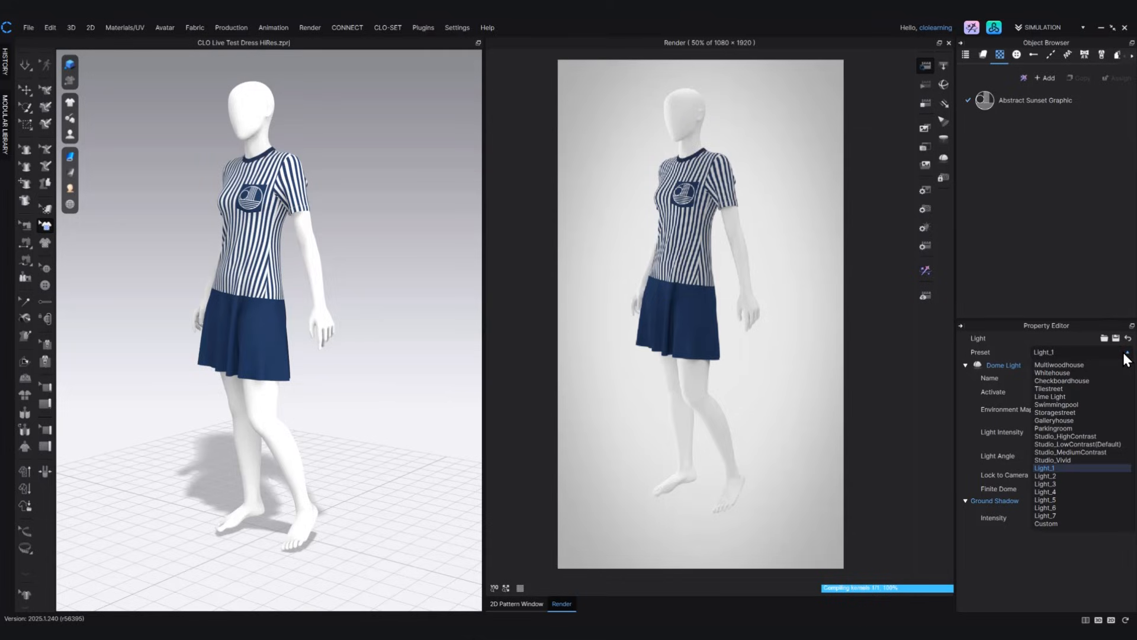
left_click(1070, 437)
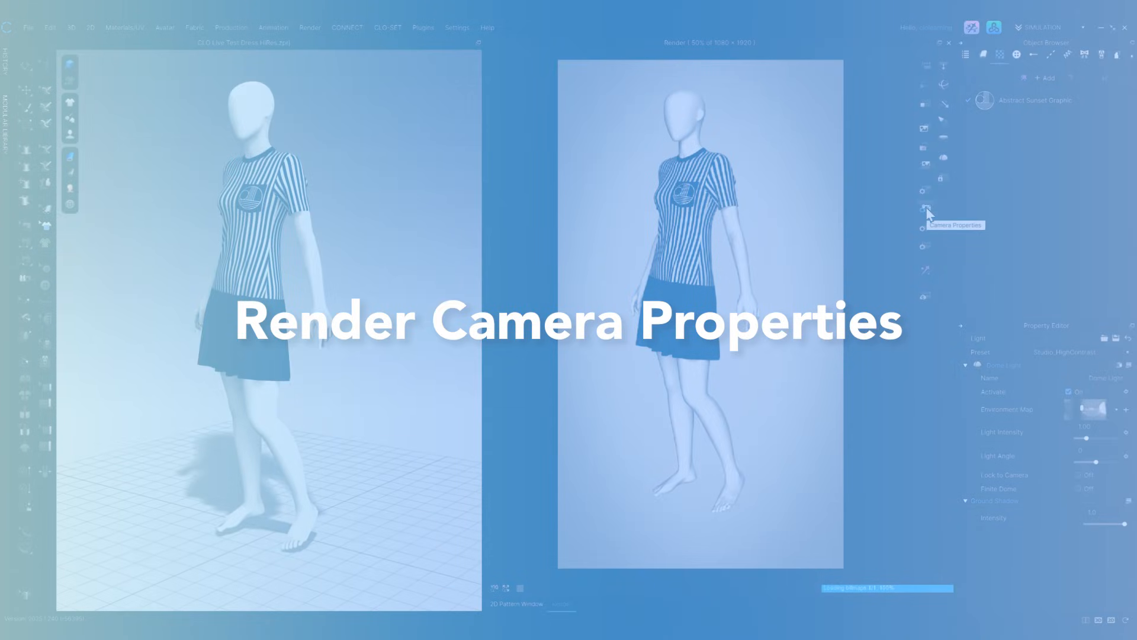
- Open the render camera properties and select the lens's field of view value
left_click(926, 209)
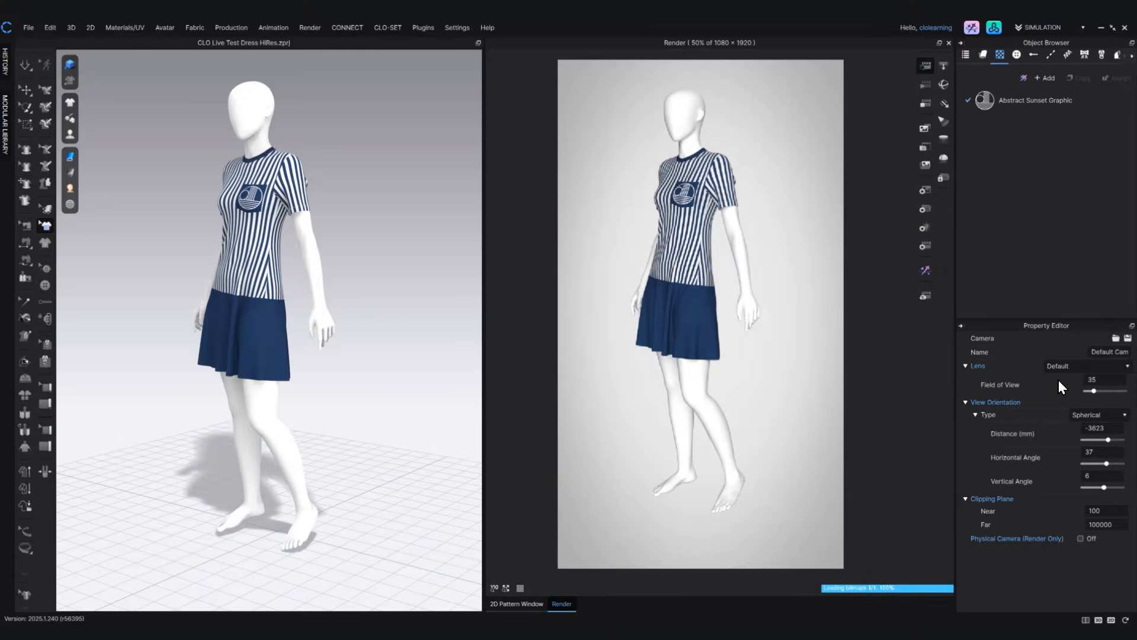
double_click(1107, 380)
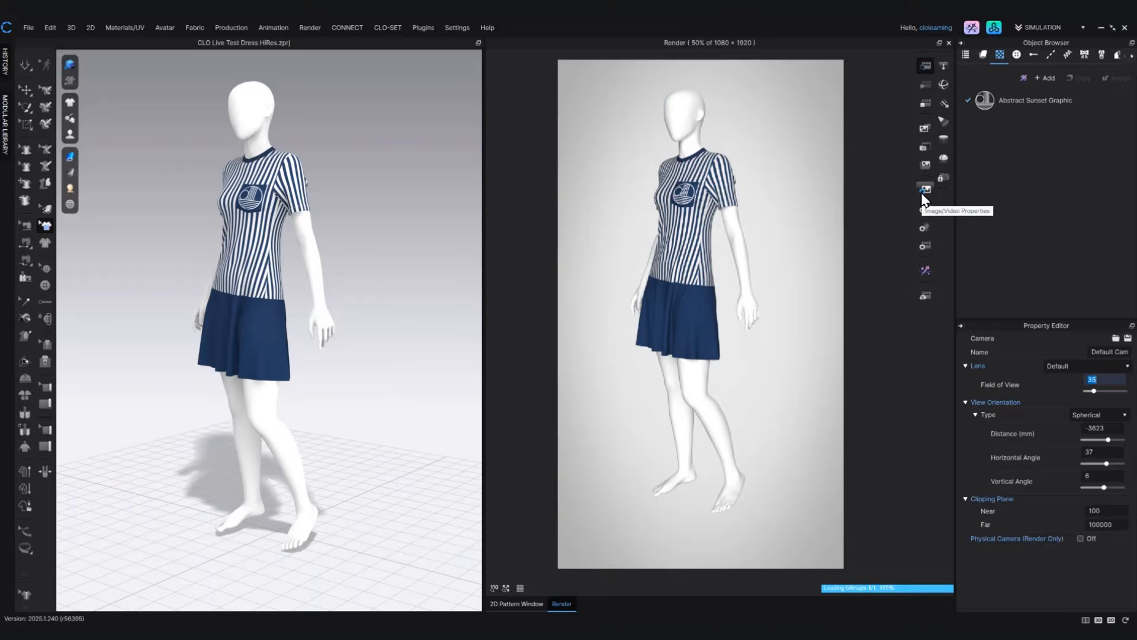
- In the image/video properties, set the image viewpoint to Custom Views and move the Custom View list clear of the 3D window's edge
left_click(924, 190)
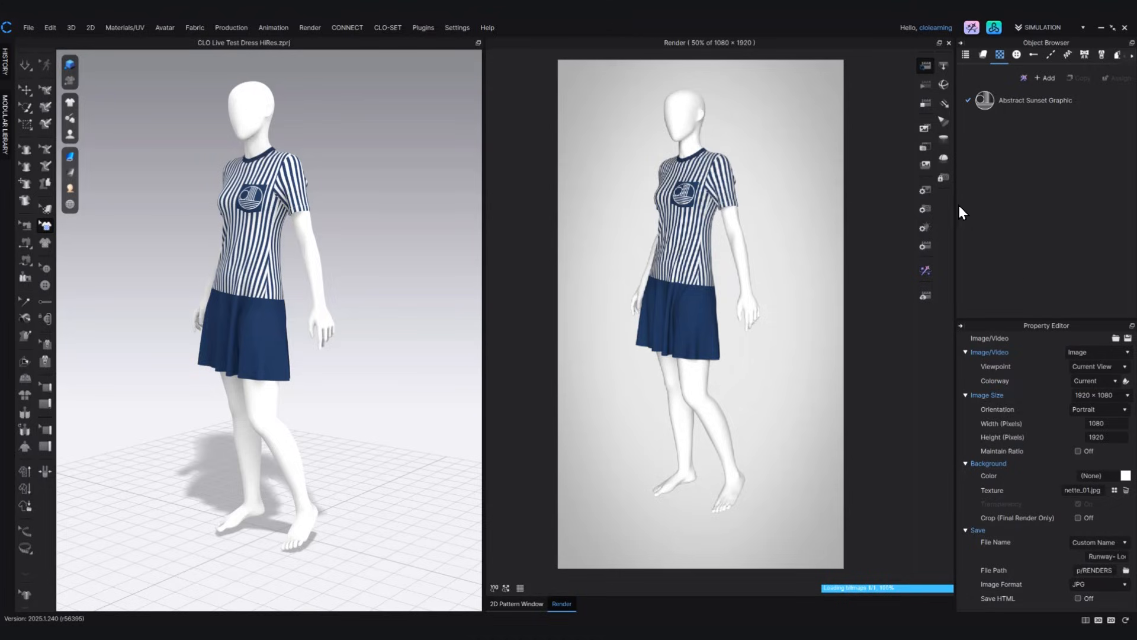
left_click(925, 191)
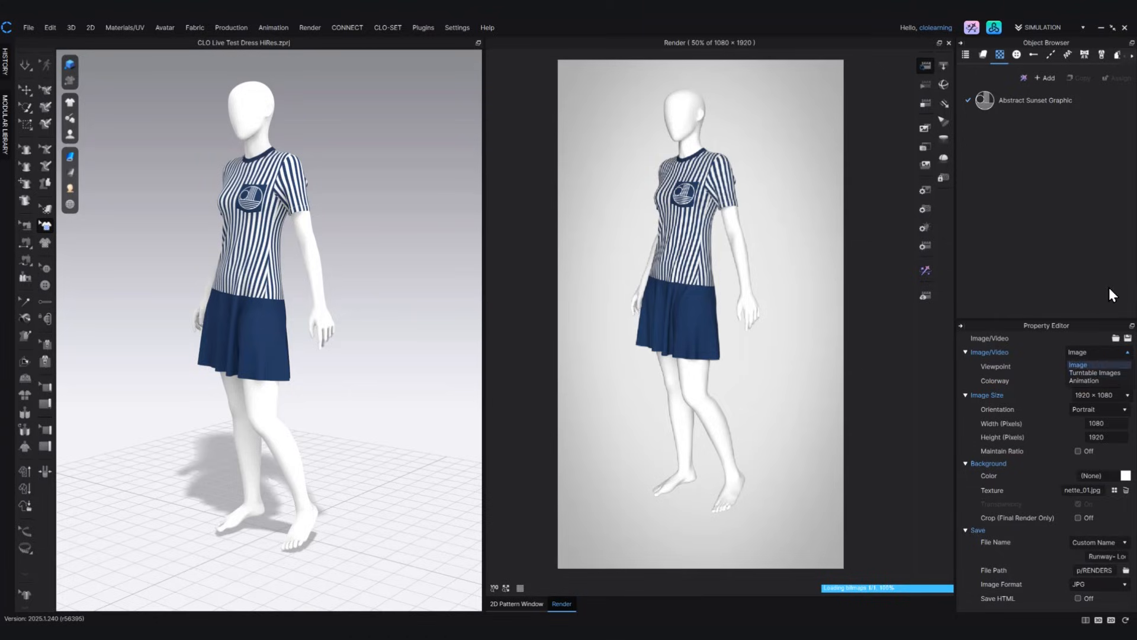
left_click(1097, 362)
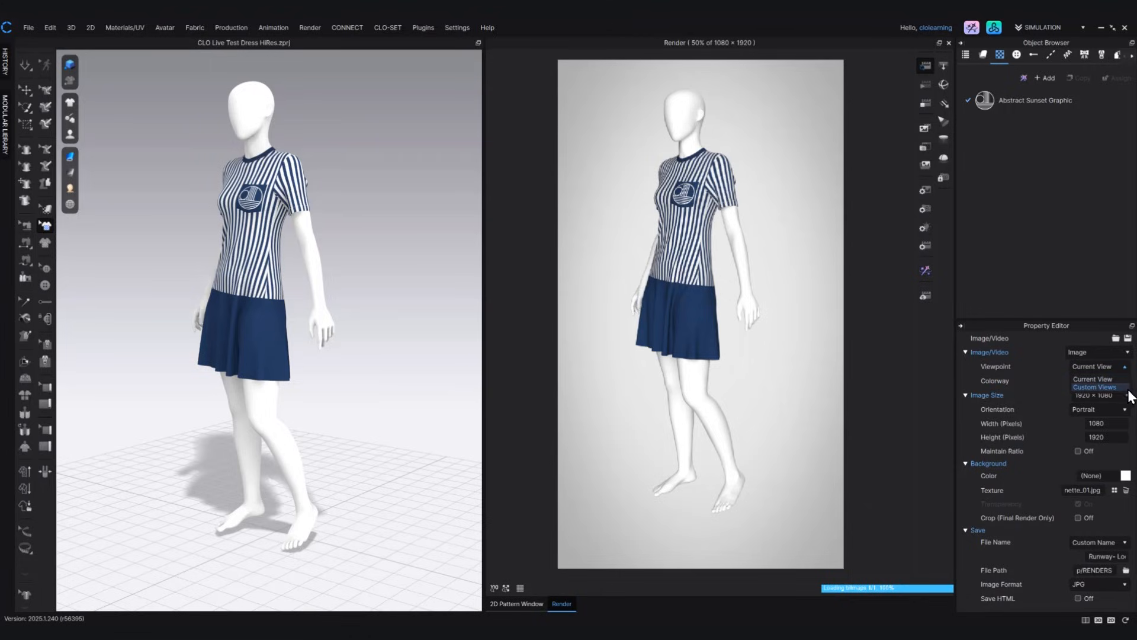
left_click(1096, 387)
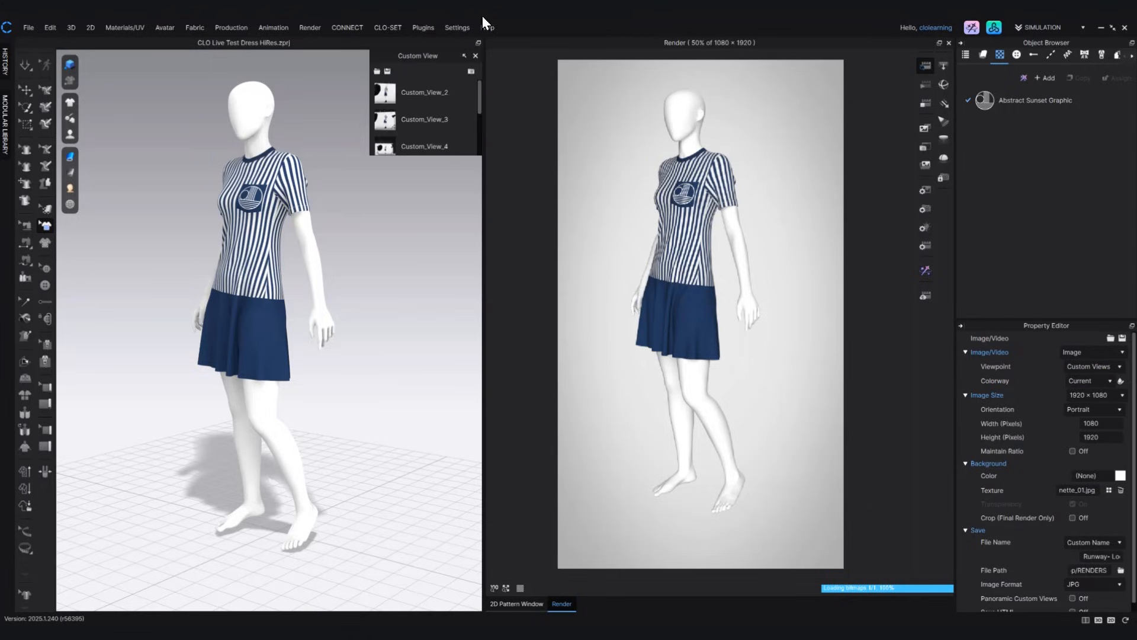
left_click_drag(410, 52, 398, 125)
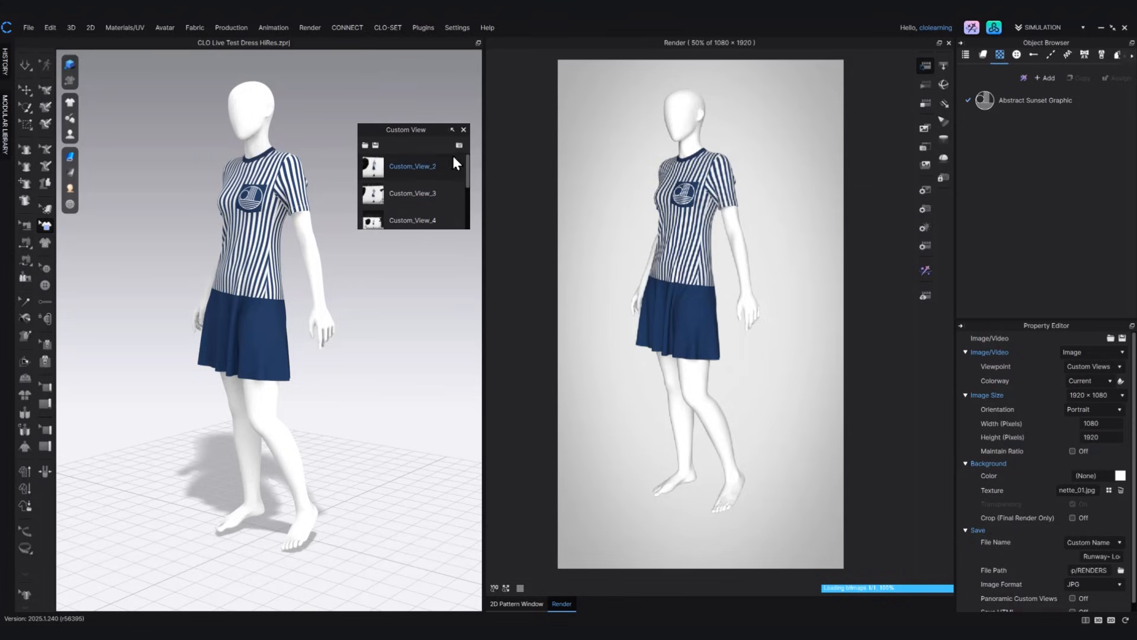
- Frame a closer three-quarter view of the dress in the 3D window and add it to the Custom View list
left_click(434, 206)
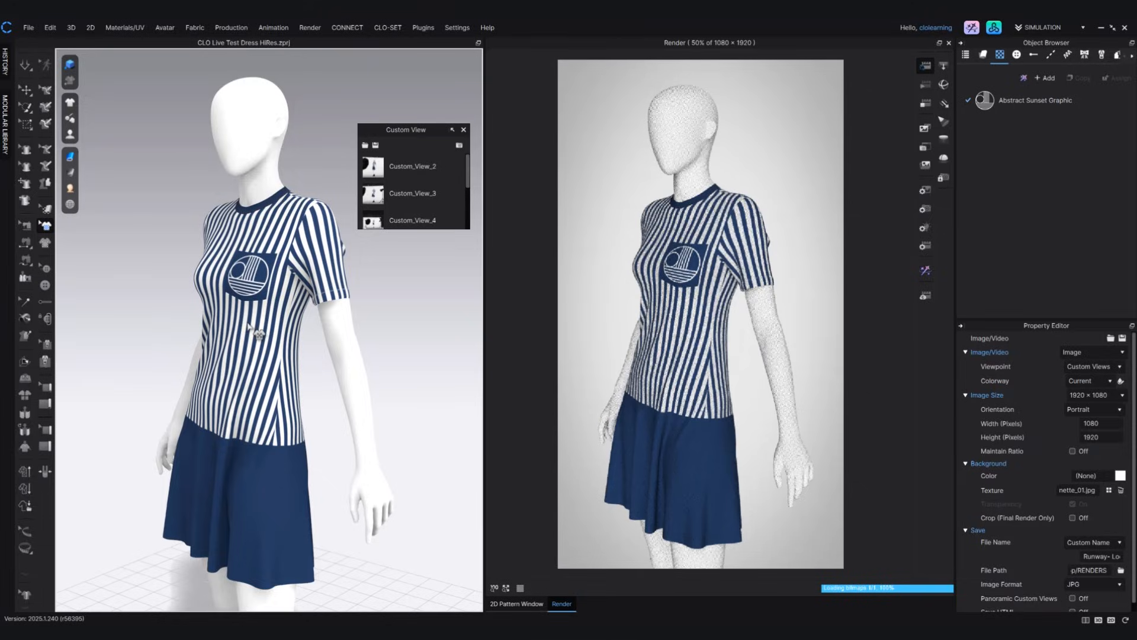
scroll(433, 176, "down", 3)
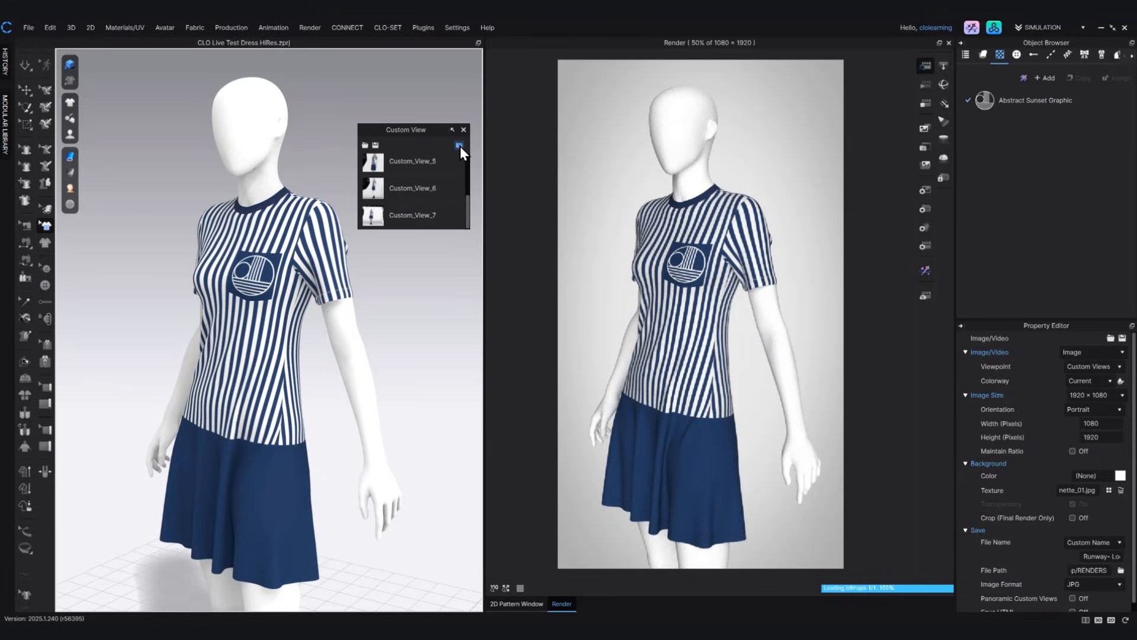
scroll(460, 206, "down", 1)
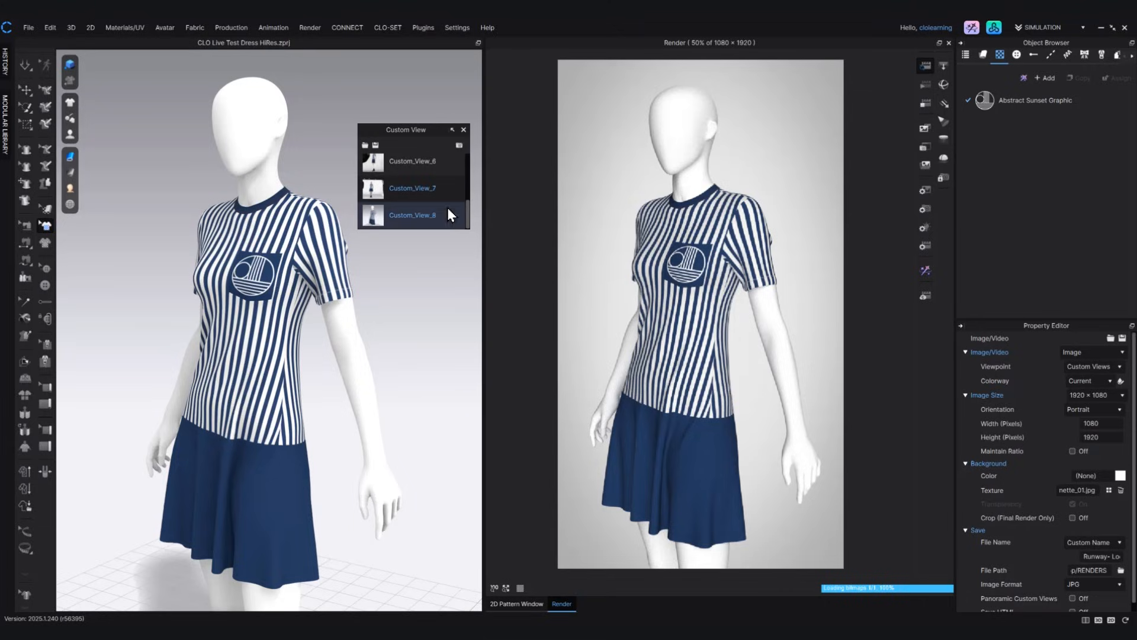
- Compare the saved camera angles by switching between Custom_View_6, Custom_View_7 and Custom_View_8, ending on Custom_View_8
left_click(413, 214)
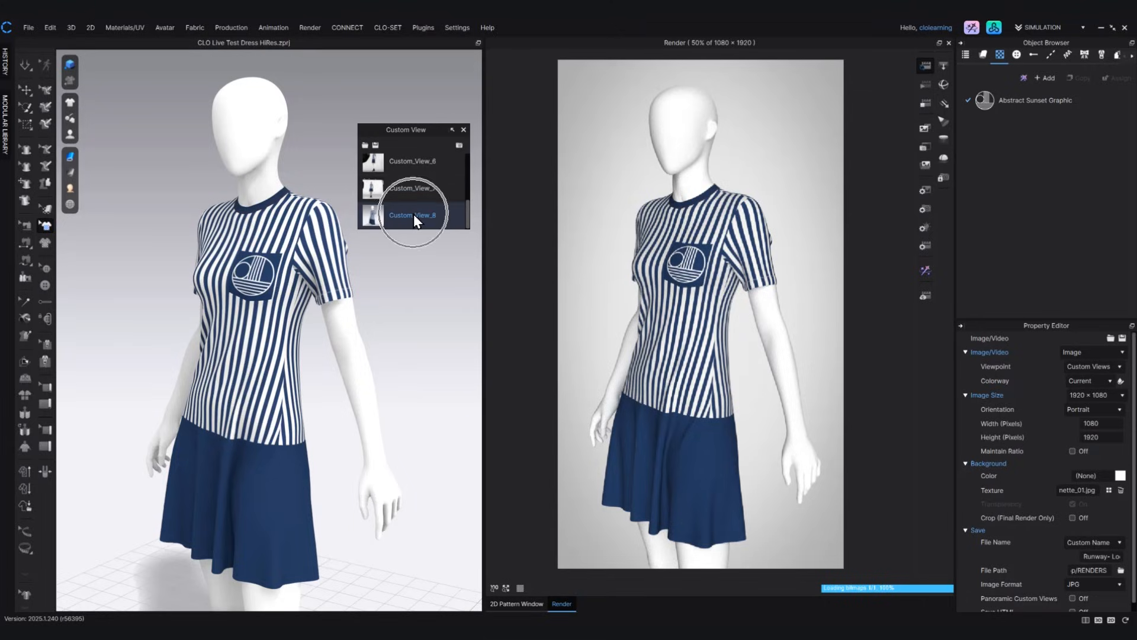
left_click(421, 167)
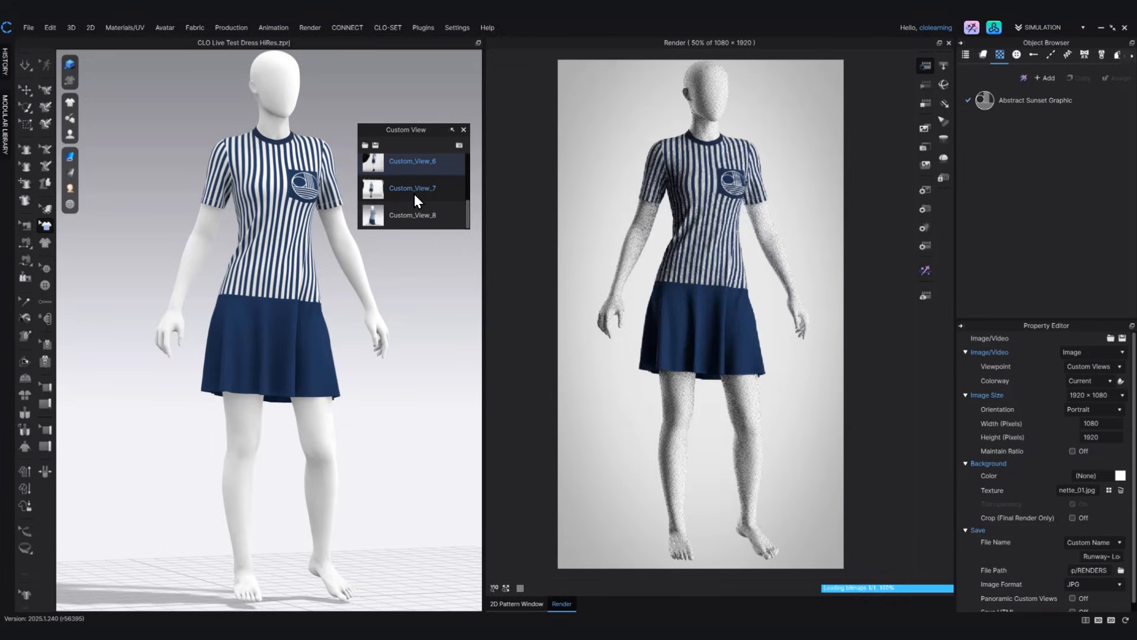
left_click(414, 192)
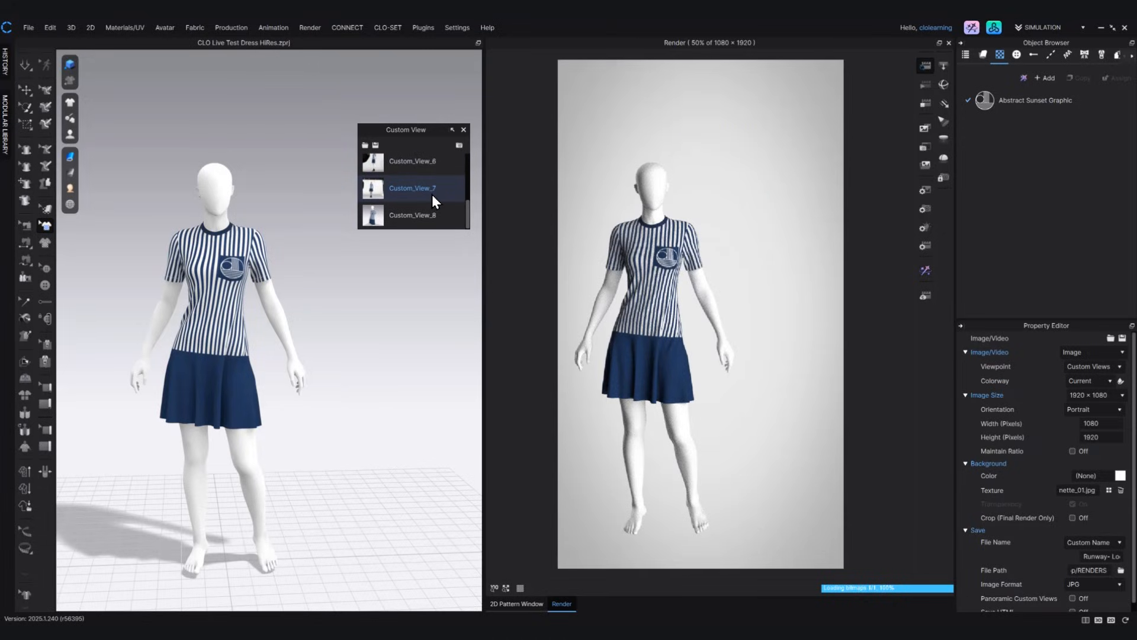
left_click(400, 215)
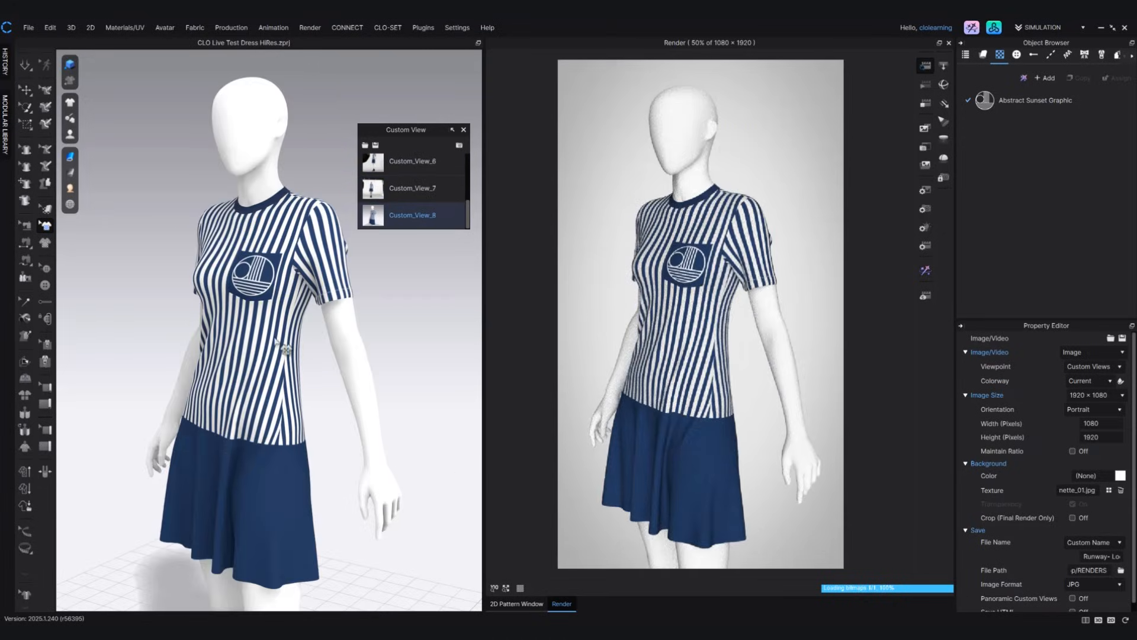
- Set the render image viewpoint to Current View and select the image height value
left_click(1119, 366)
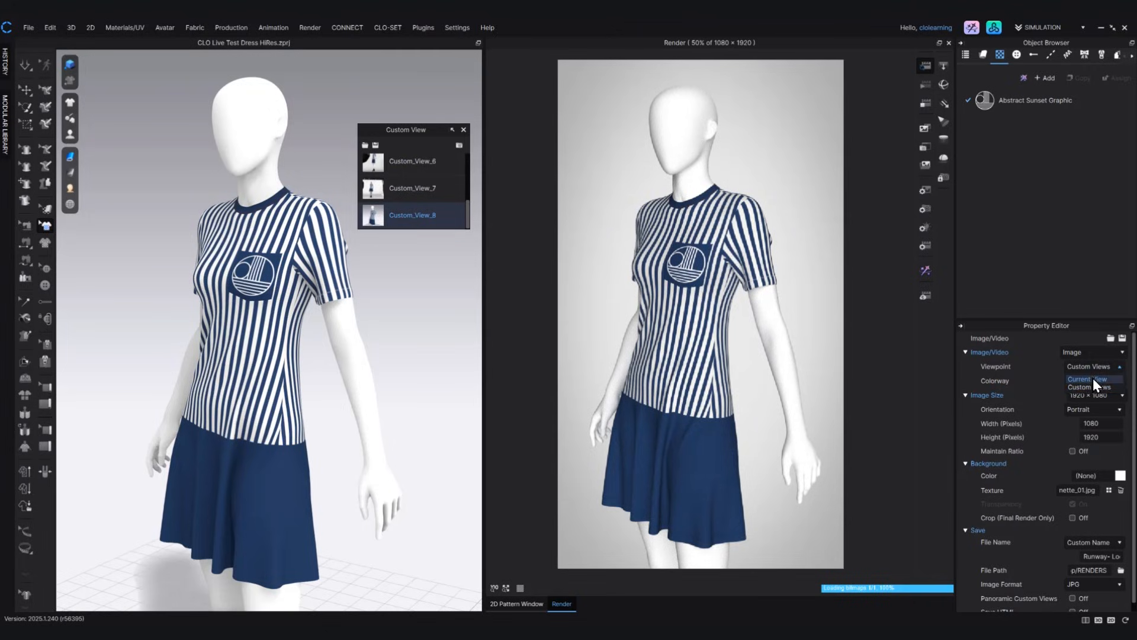
left_click(1093, 378)
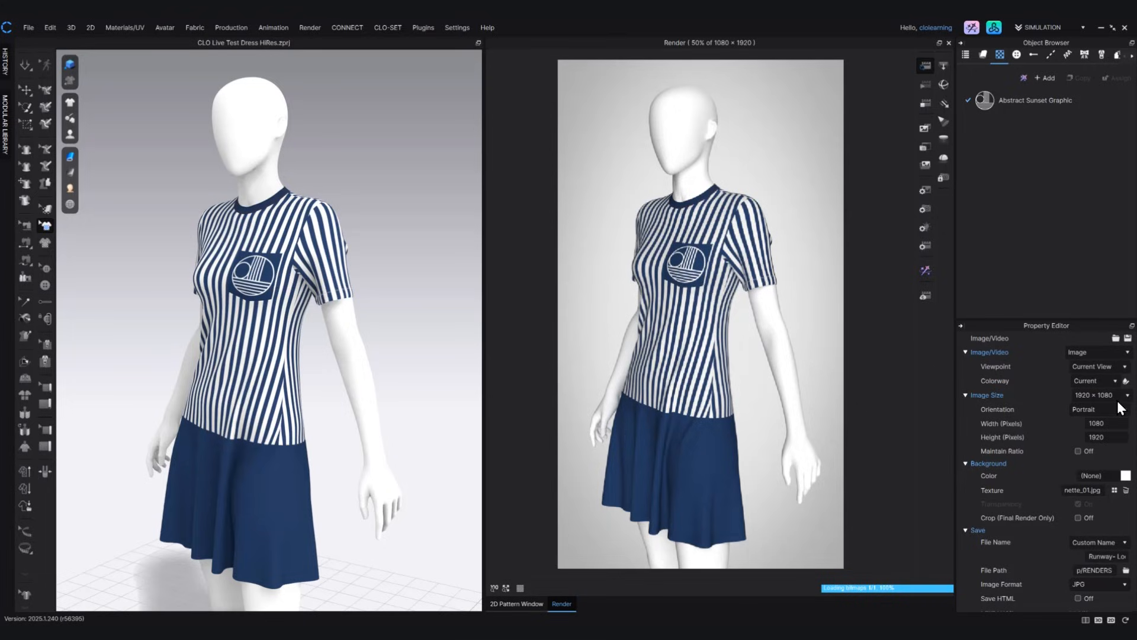
double_click(1097, 440)
- Try navy, red and yellow swatches for the render background and apply the grey-blue color 718DA4
left_click_drag(584, 180, 541, 168)
left_click(275, 351)
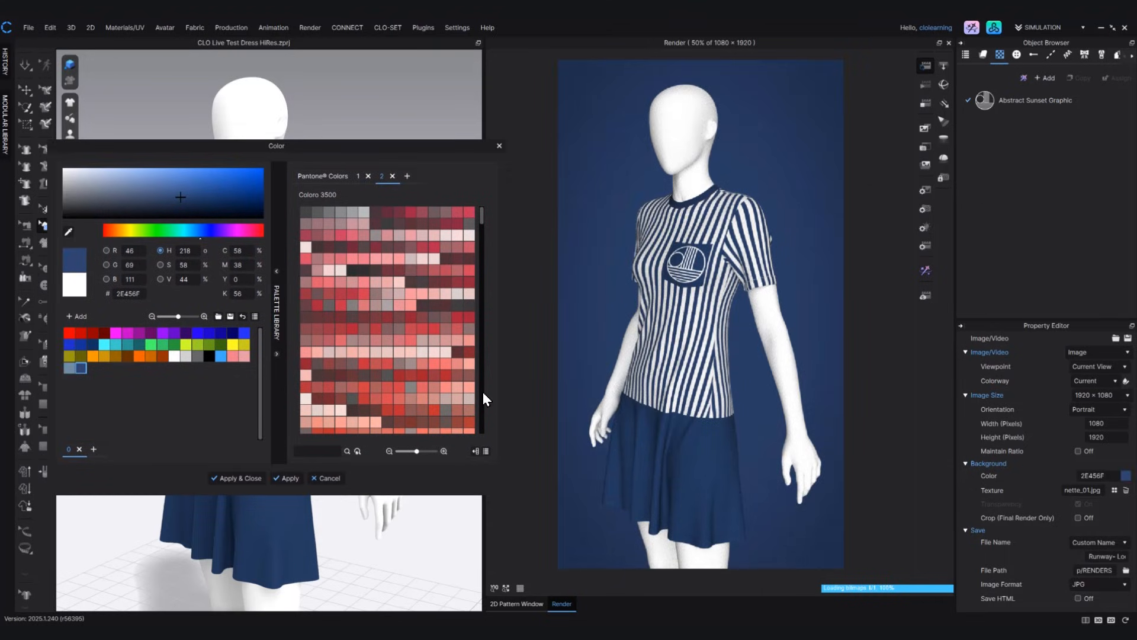
left_click(351, 328)
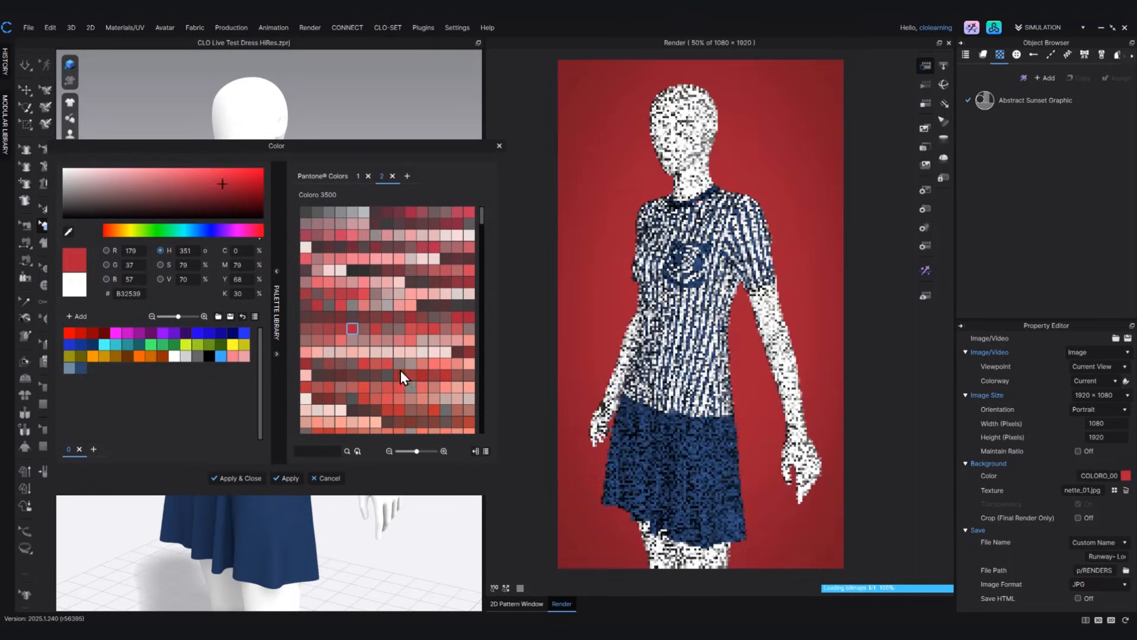
left_click(233, 344)
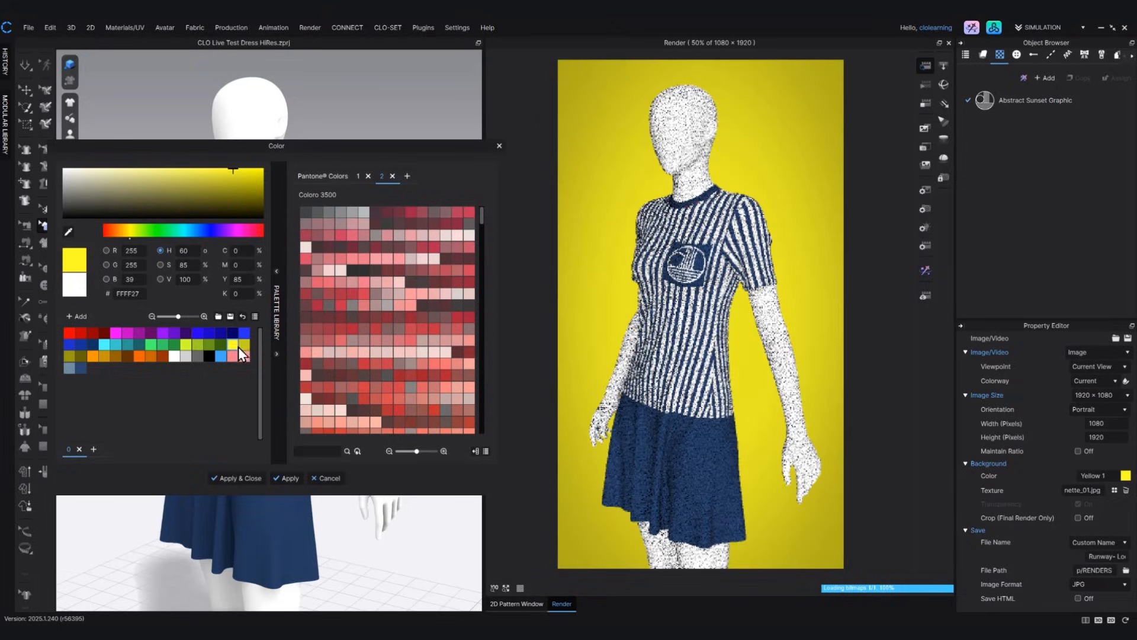
left_click_drag(365, 151, 427, 159)
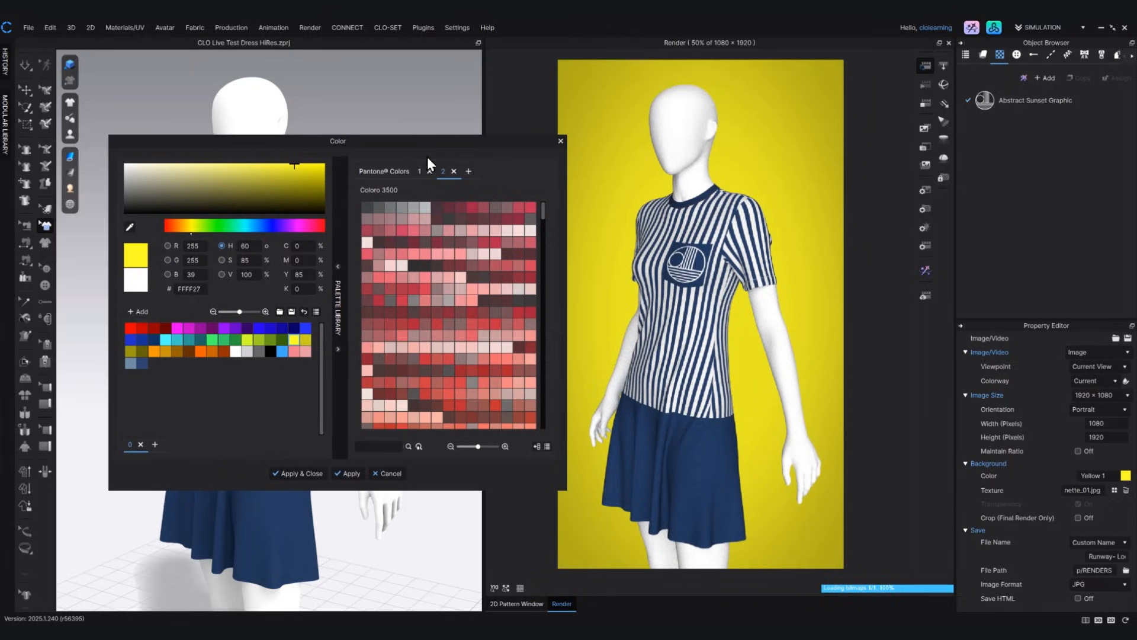
left_click(133, 365)
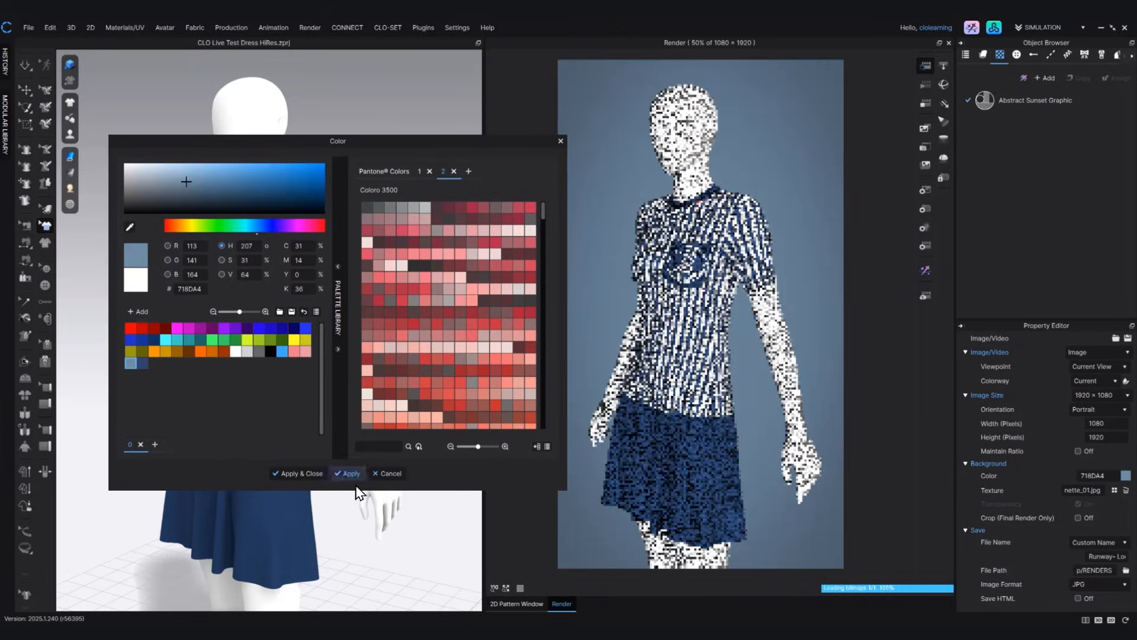
left_click(295, 474)
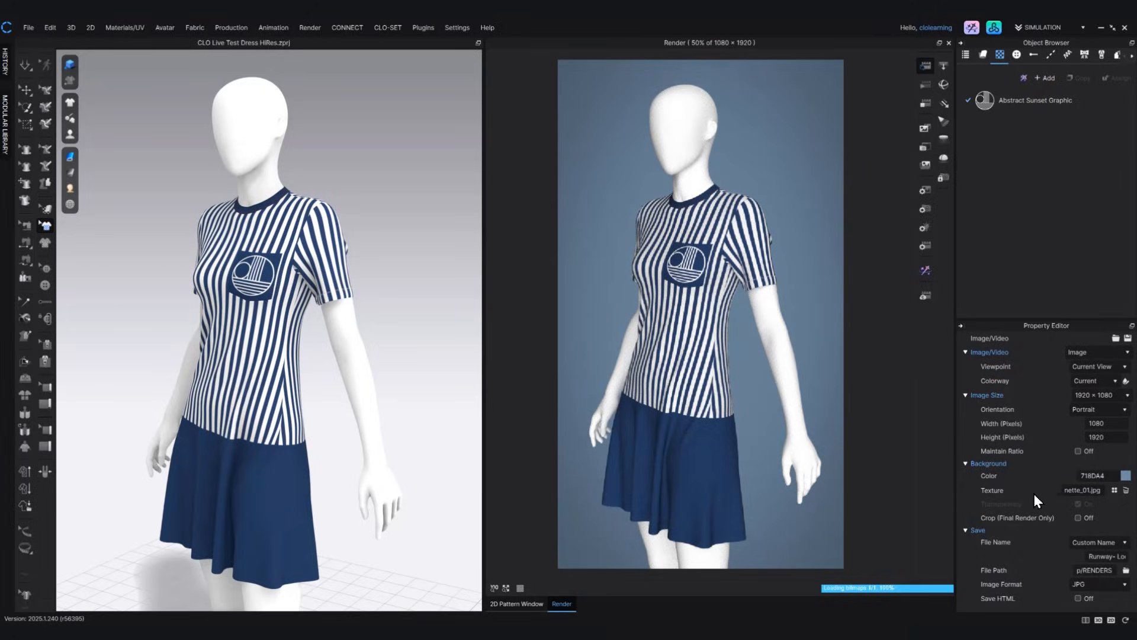
- Load the Gradation_03 image as the render background texture
left_click(1079, 491)
left_click(1114, 489)
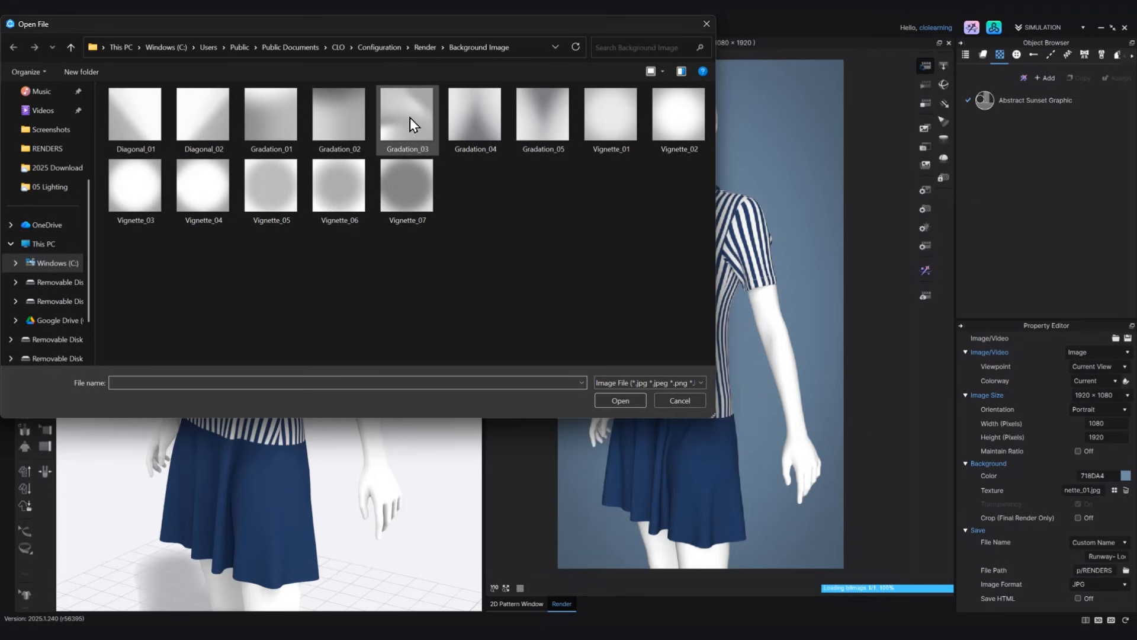
double_click(408, 112)
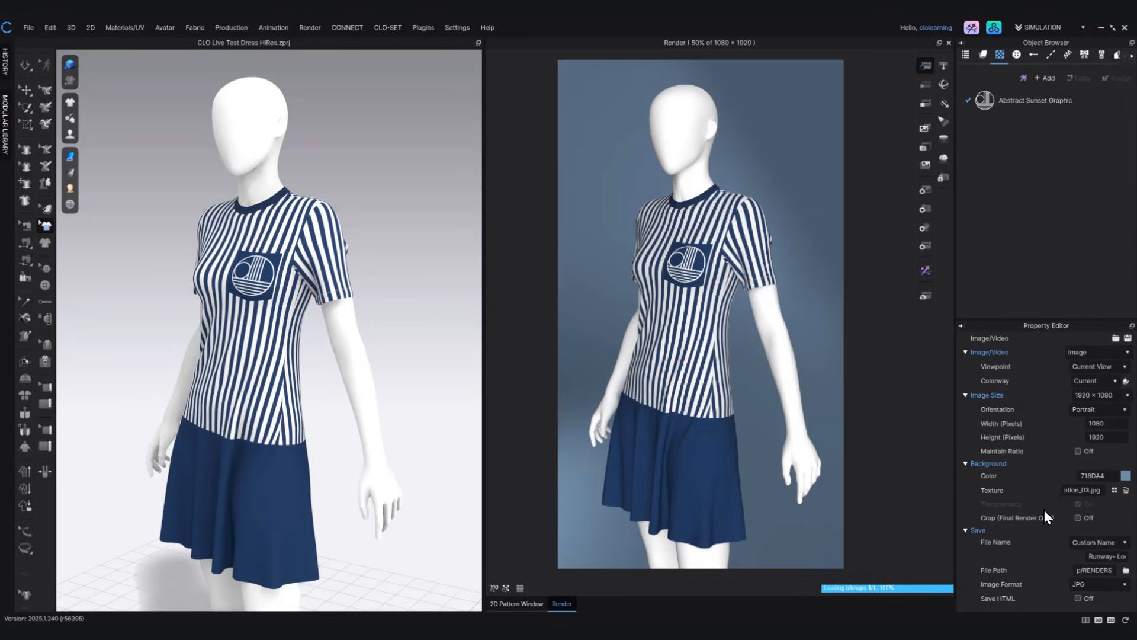
- Set the saved image's format to PNG with transparency on and its file name to Project Name
left_click(1088, 583)
left_click(1081, 596)
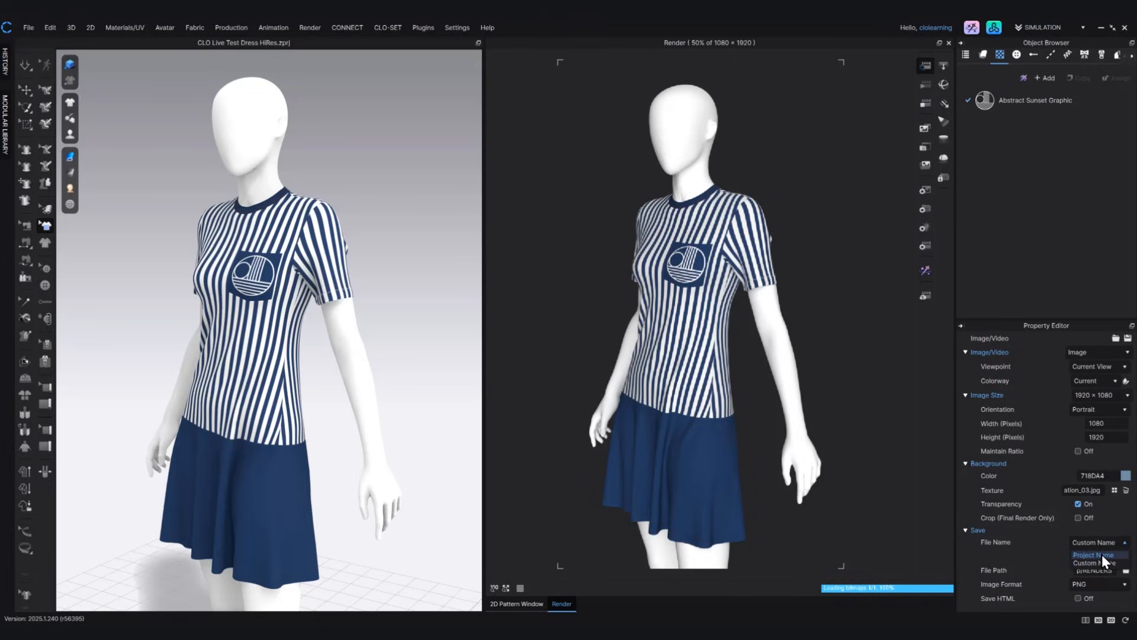
left_click(1101, 554)
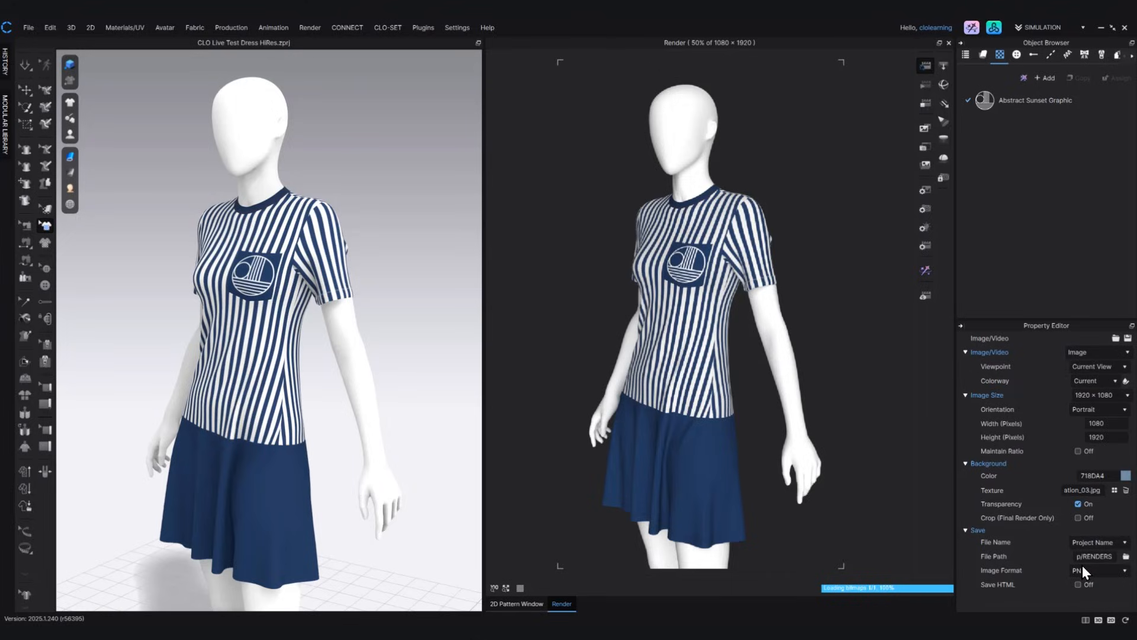
- Choose the RENDERS folder on the Desktop as the render's save path
left_click(1126, 557)
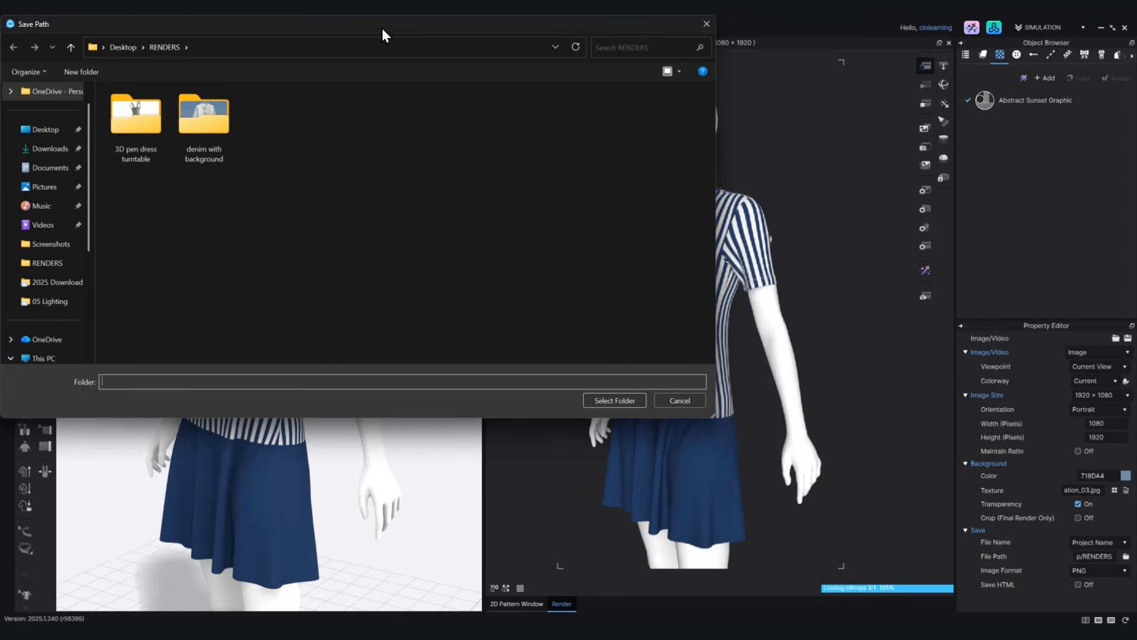
left_click_drag(382, 28, 543, 107)
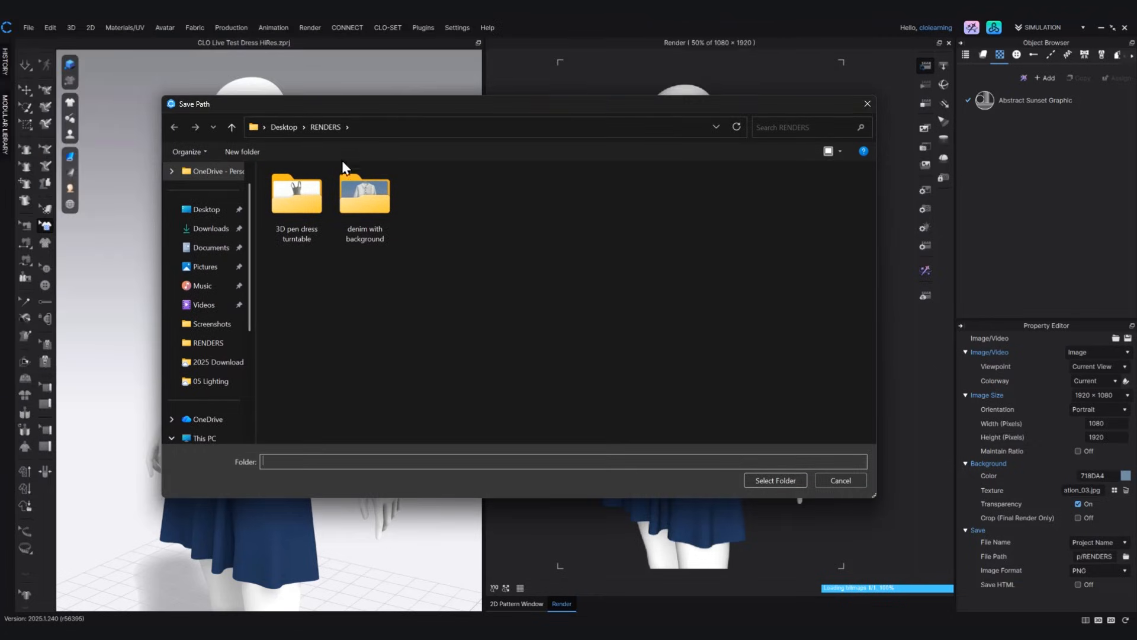
left_click(284, 130)
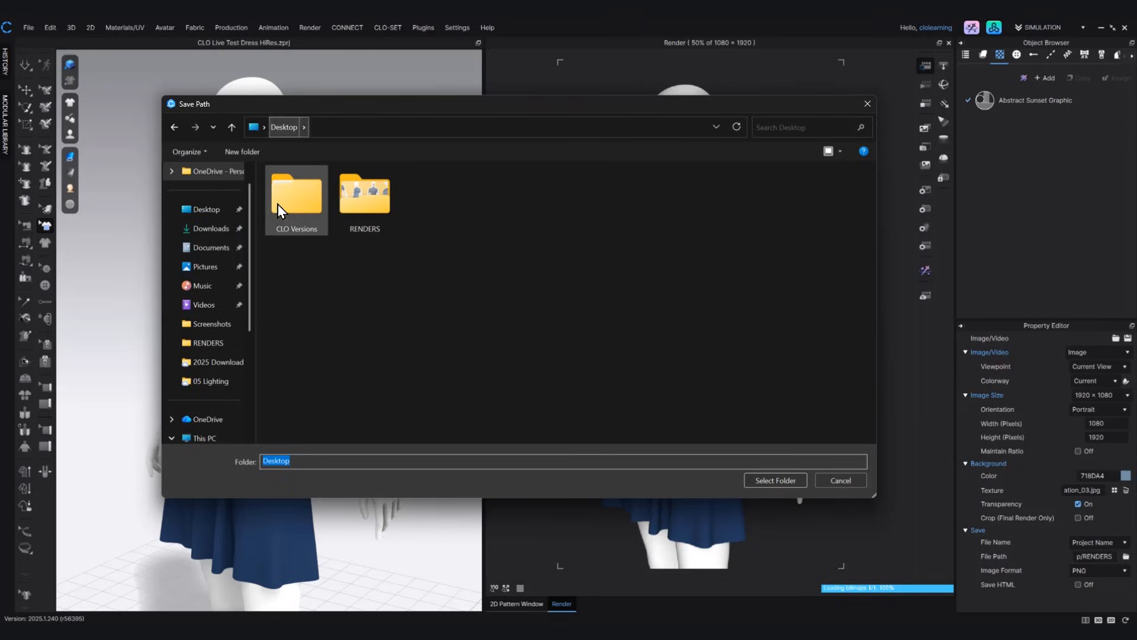
left_click(365, 201)
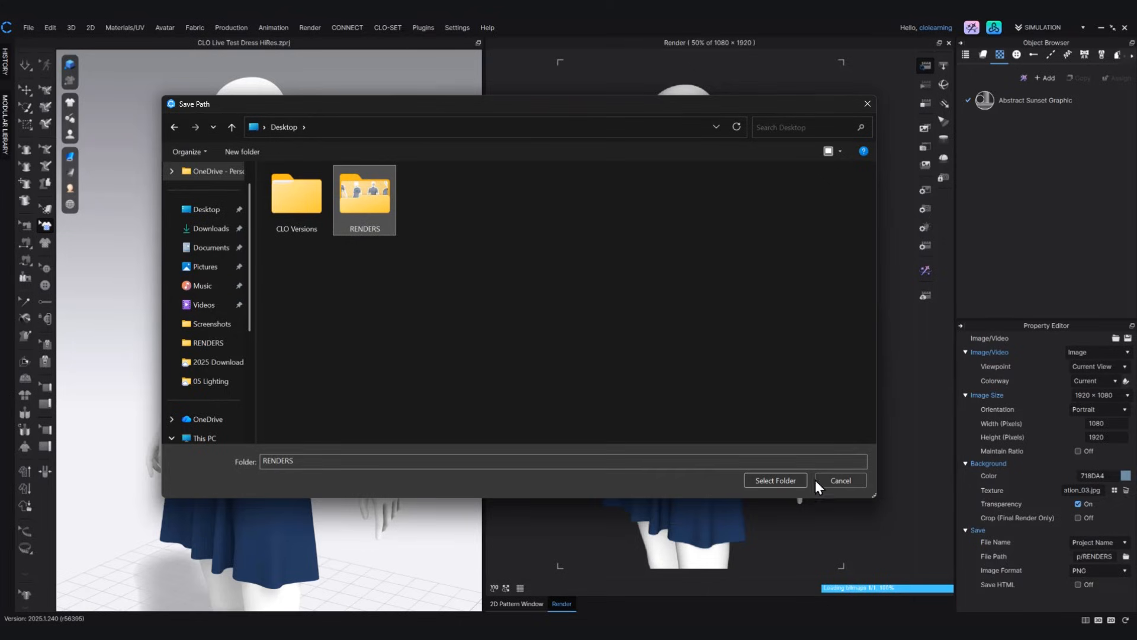
left_click(776, 480)
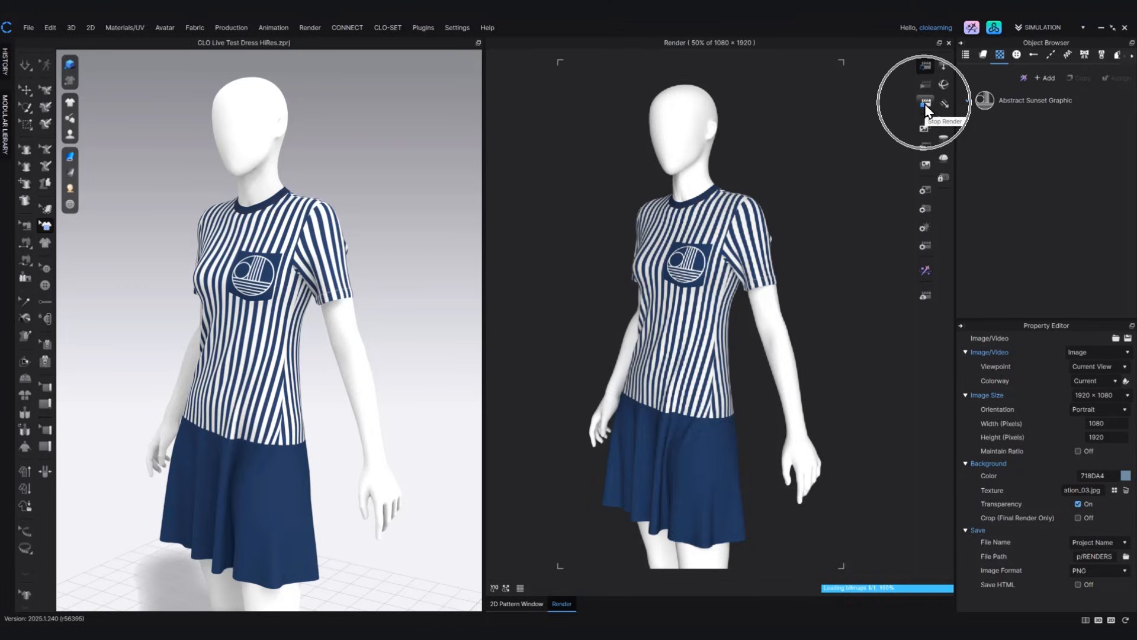
- Stop the preview render and run the final render from a slightly adjusted 3D view
left_click(925, 104)
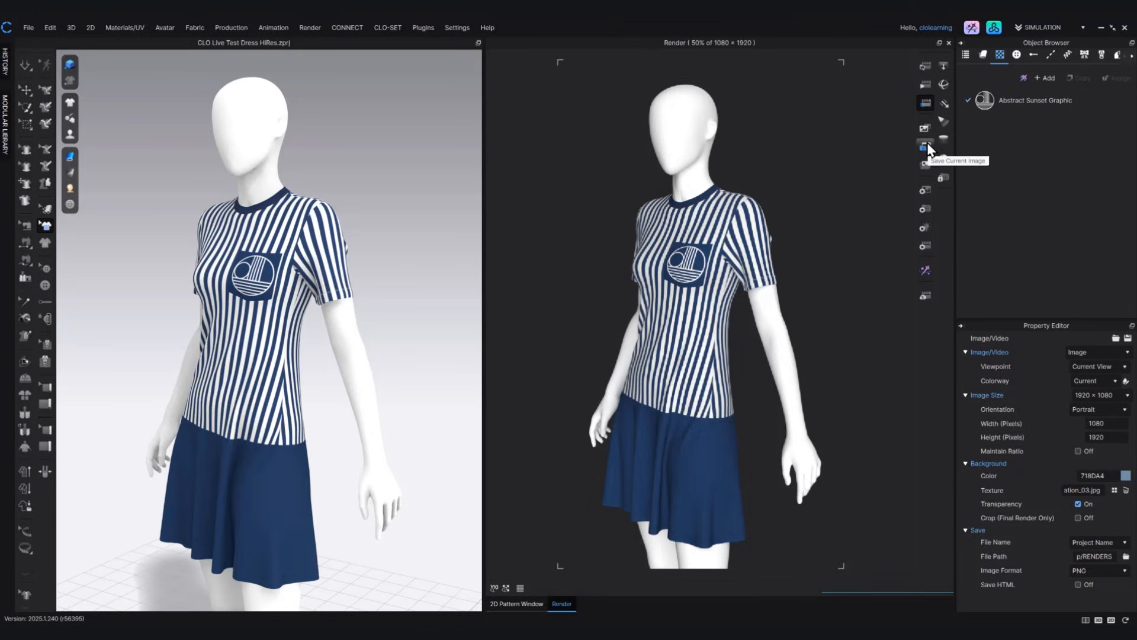
right_click_drag(332, 371, 312, 361)
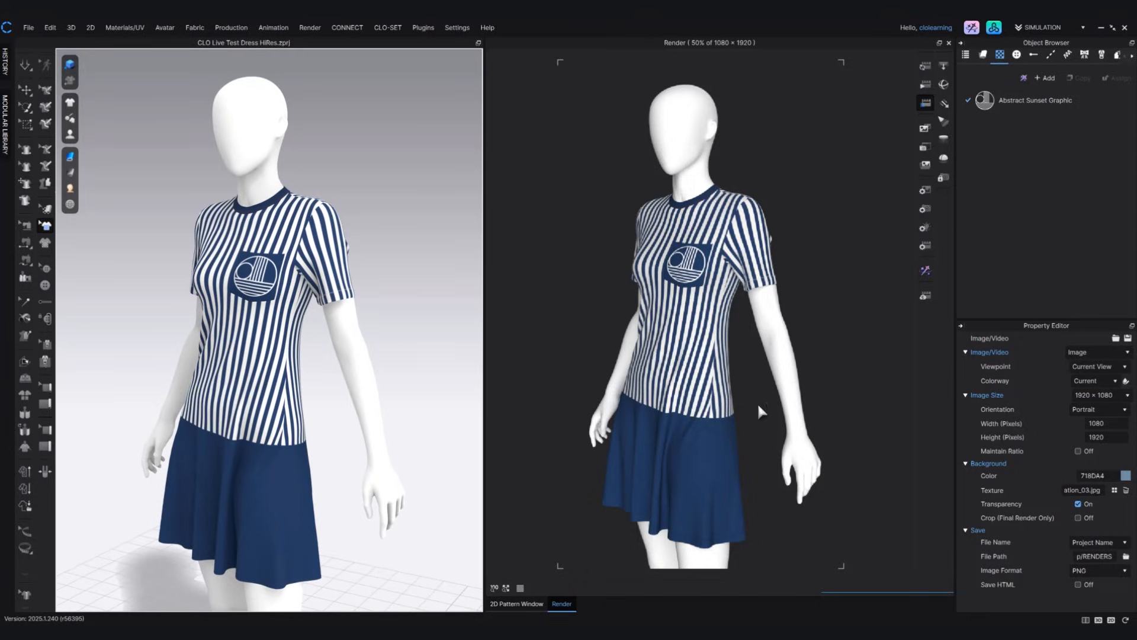
left_click(923, 85)
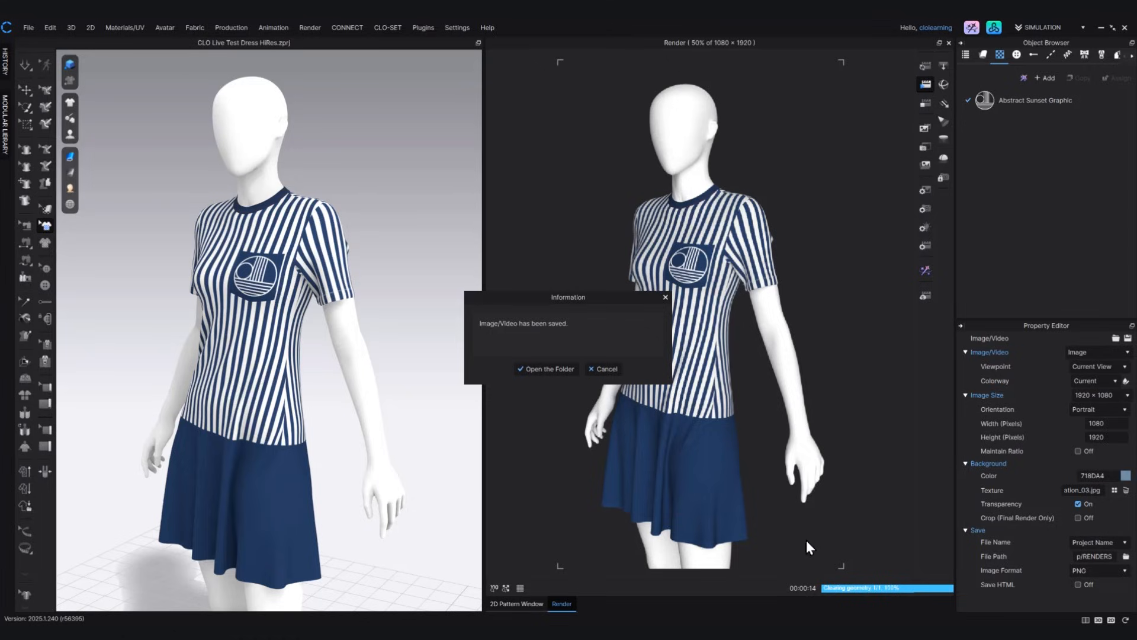
- Open the output folder and view the rendered image CLO Live Test Dress HiRes.png
left_click(551, 368)
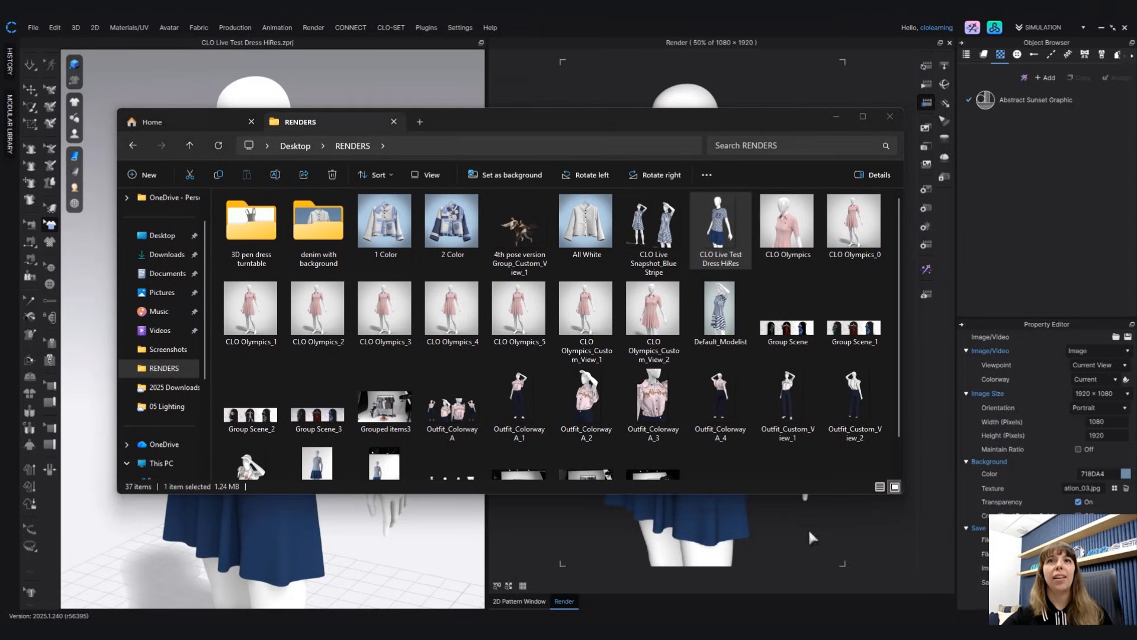
left_click_drag(690, 573, 666, 105)
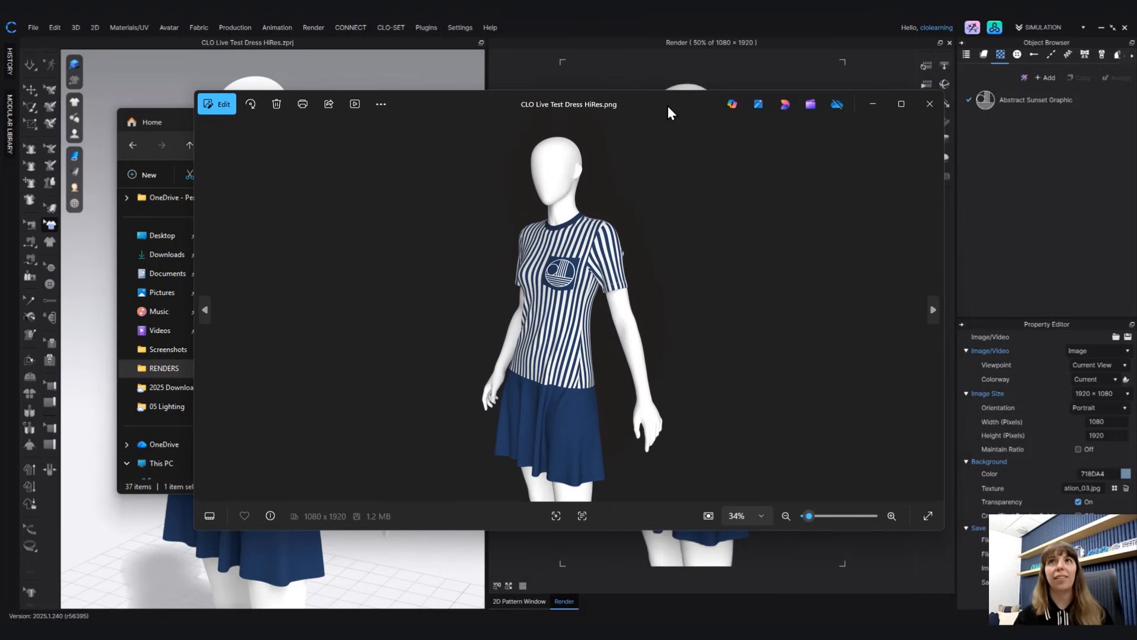